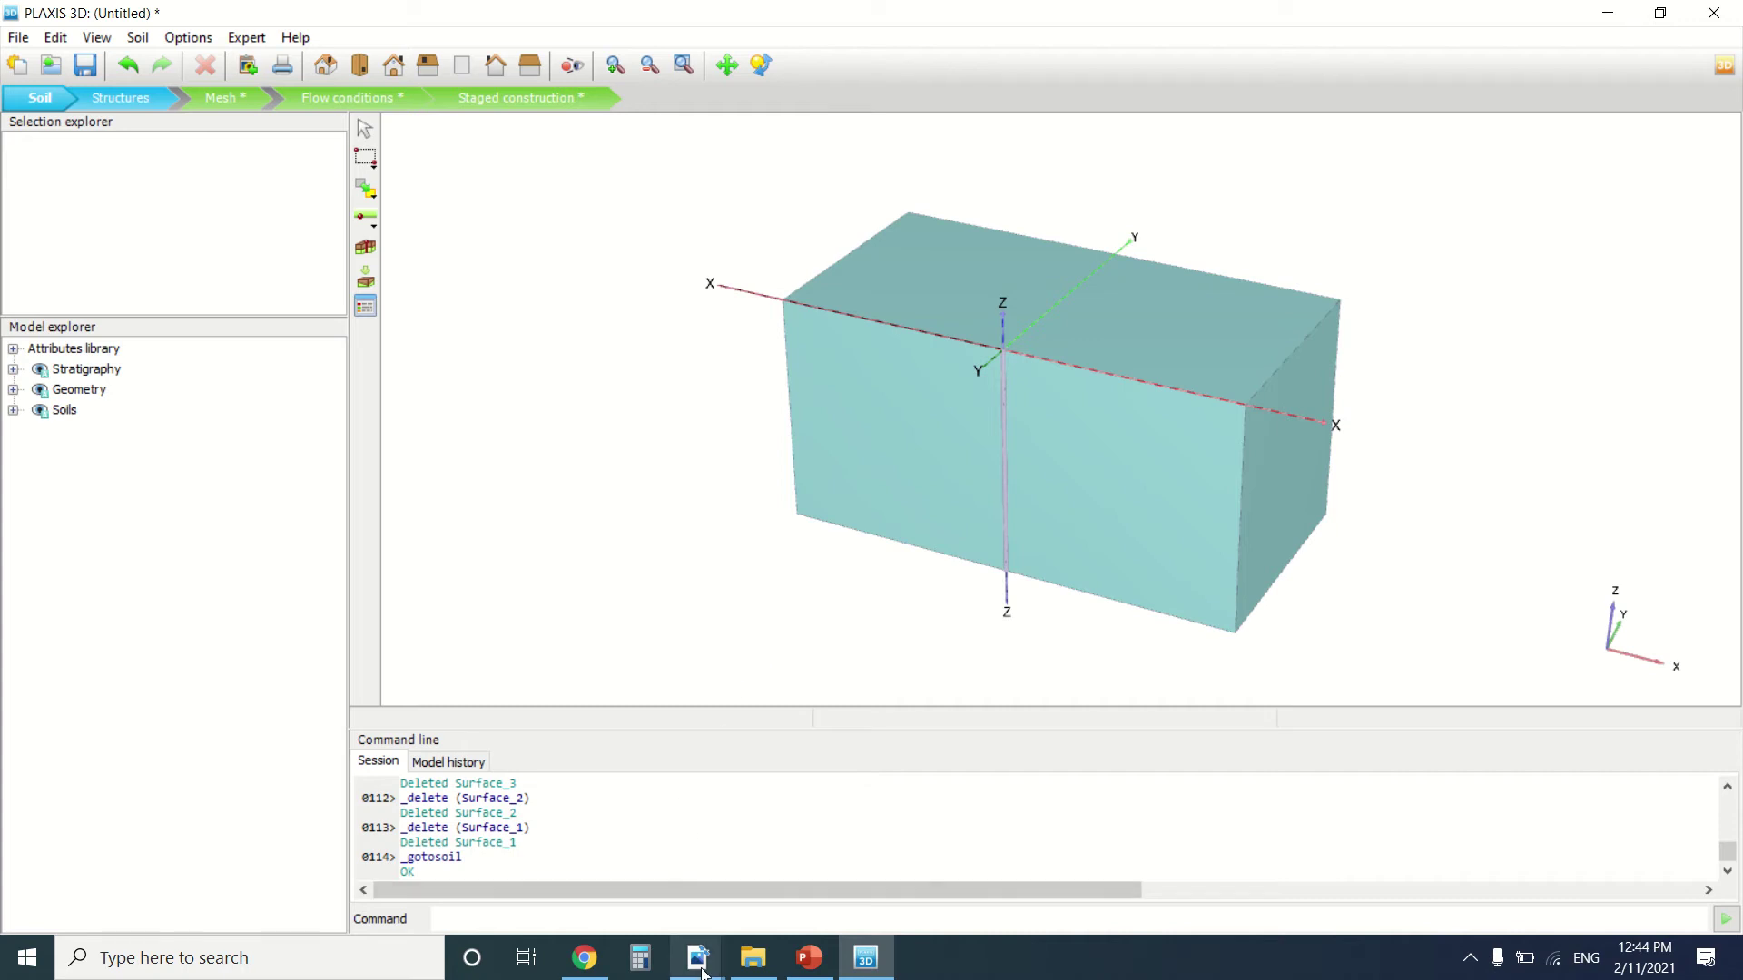
Close 2D-1-Tutorial.pdf and show 3D-1-Tutorial.pdf with the Bookmarks pane hidden.
{"action": "mouse_move", "coordinate": [699, 953]}
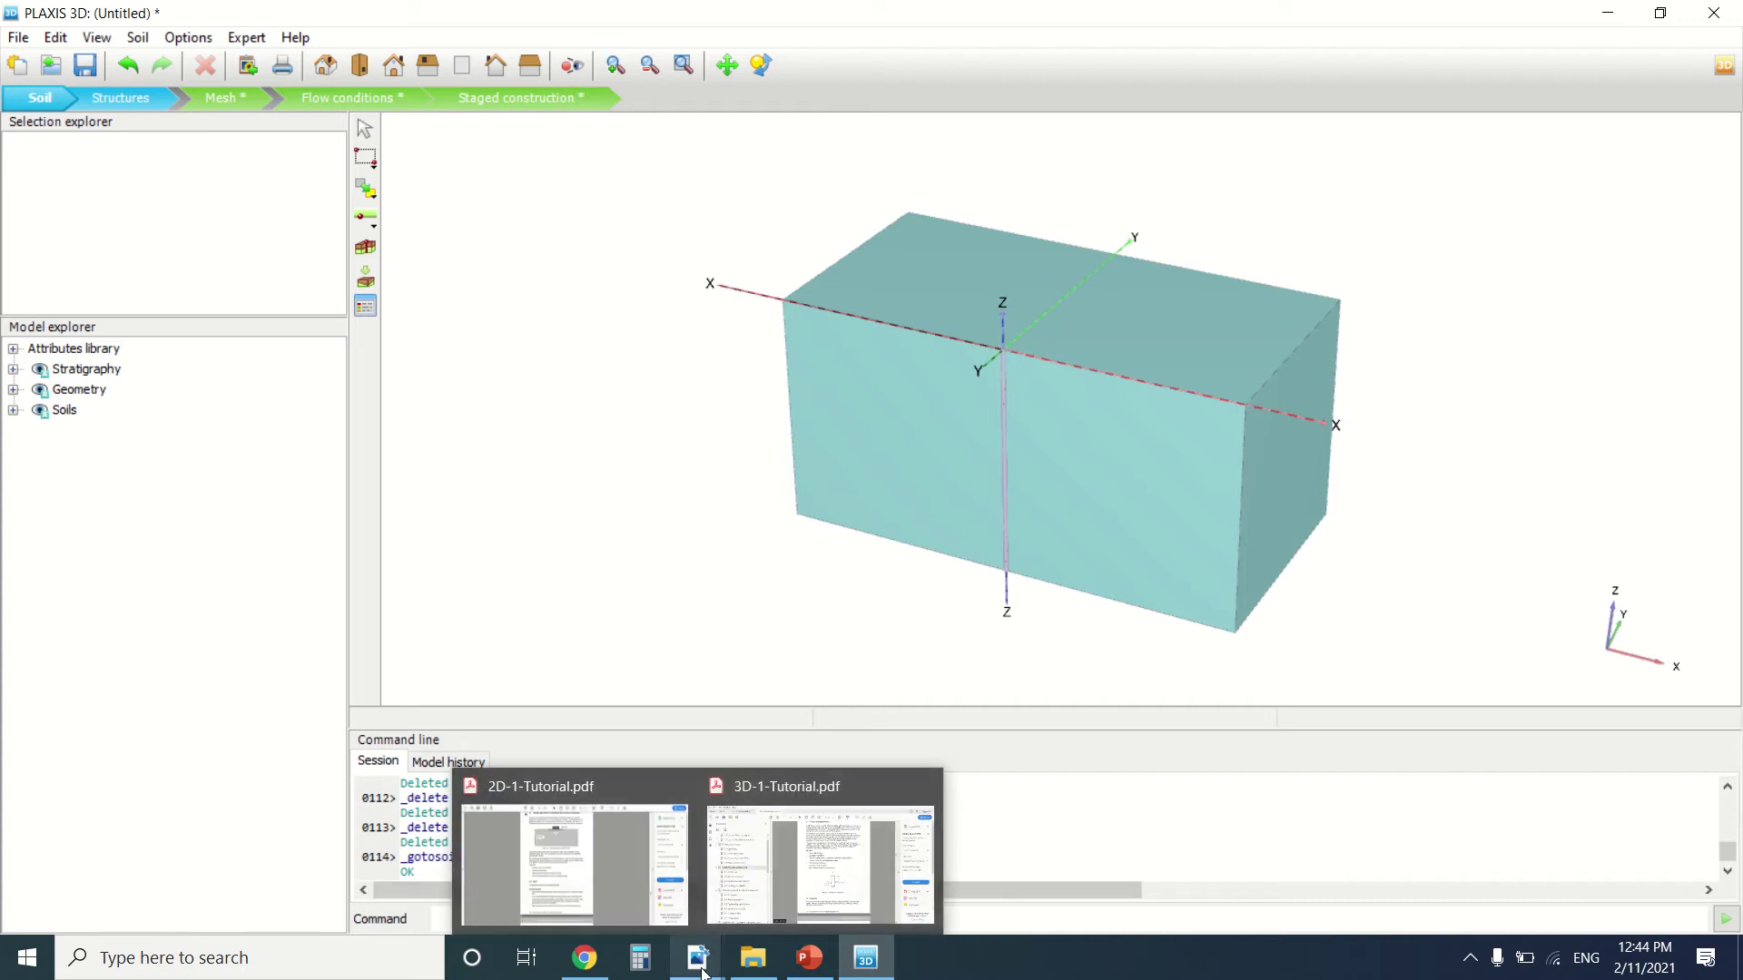
{"action": "left_click", "coordinate": [679, 787]}
{"action": "left_click", "coordinate": [683, 808]}
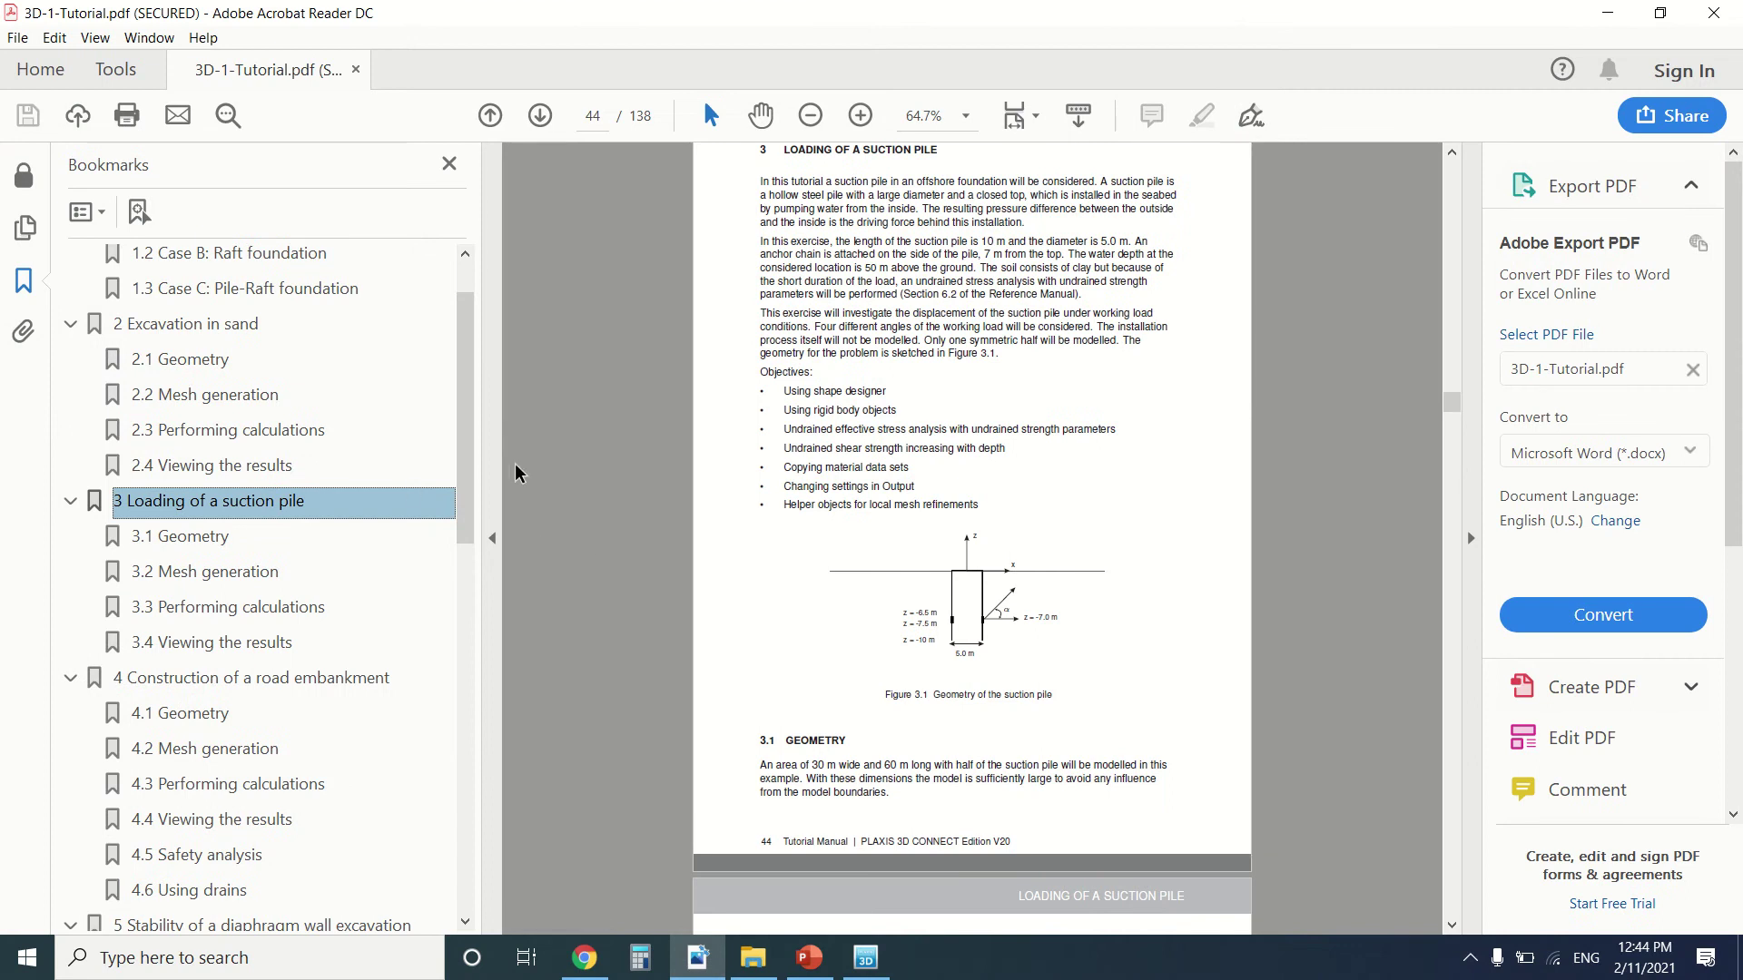
{"action": "left_click", "coordinate": [489, 535]}
Read the suction pile chapter down to Table 3.1's clay properties, then return to PLAXIS 3D.
{"action": "scroll", "coordinate": [654, 481], "scroll_direction": "up", "scroll_amount": 1}
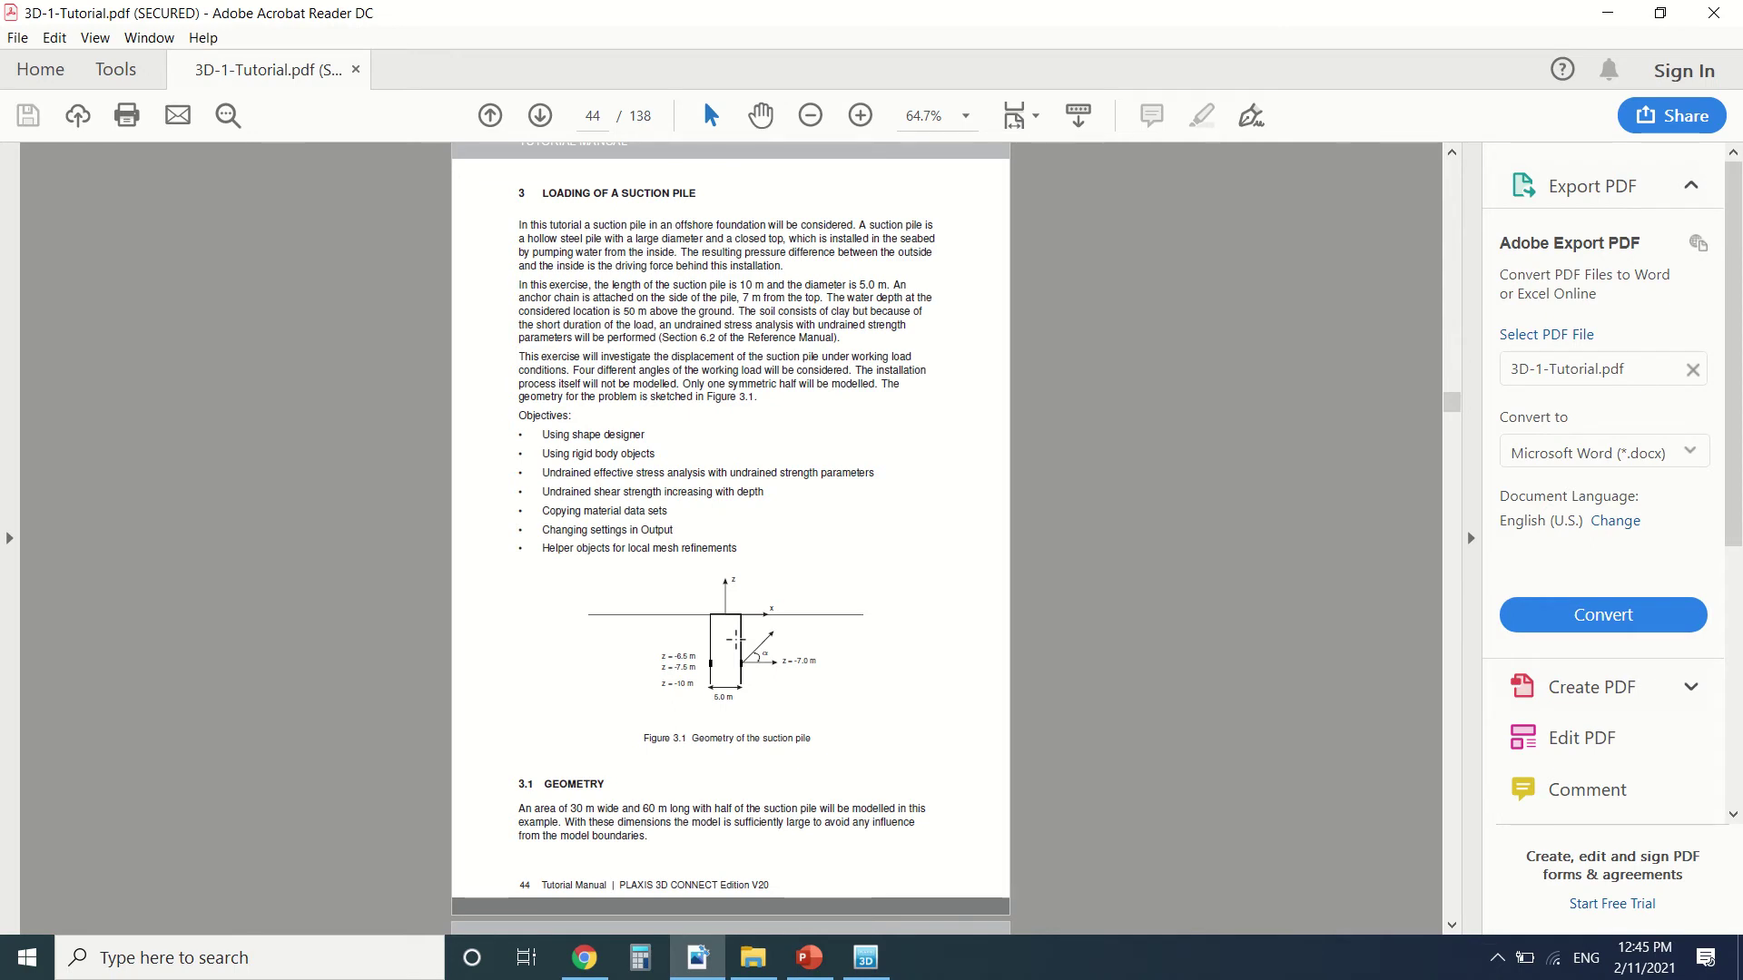
{"action": "scroll", "coordinate": [754, 482], "scroll_direction": "down", "scroll_amount": 1}
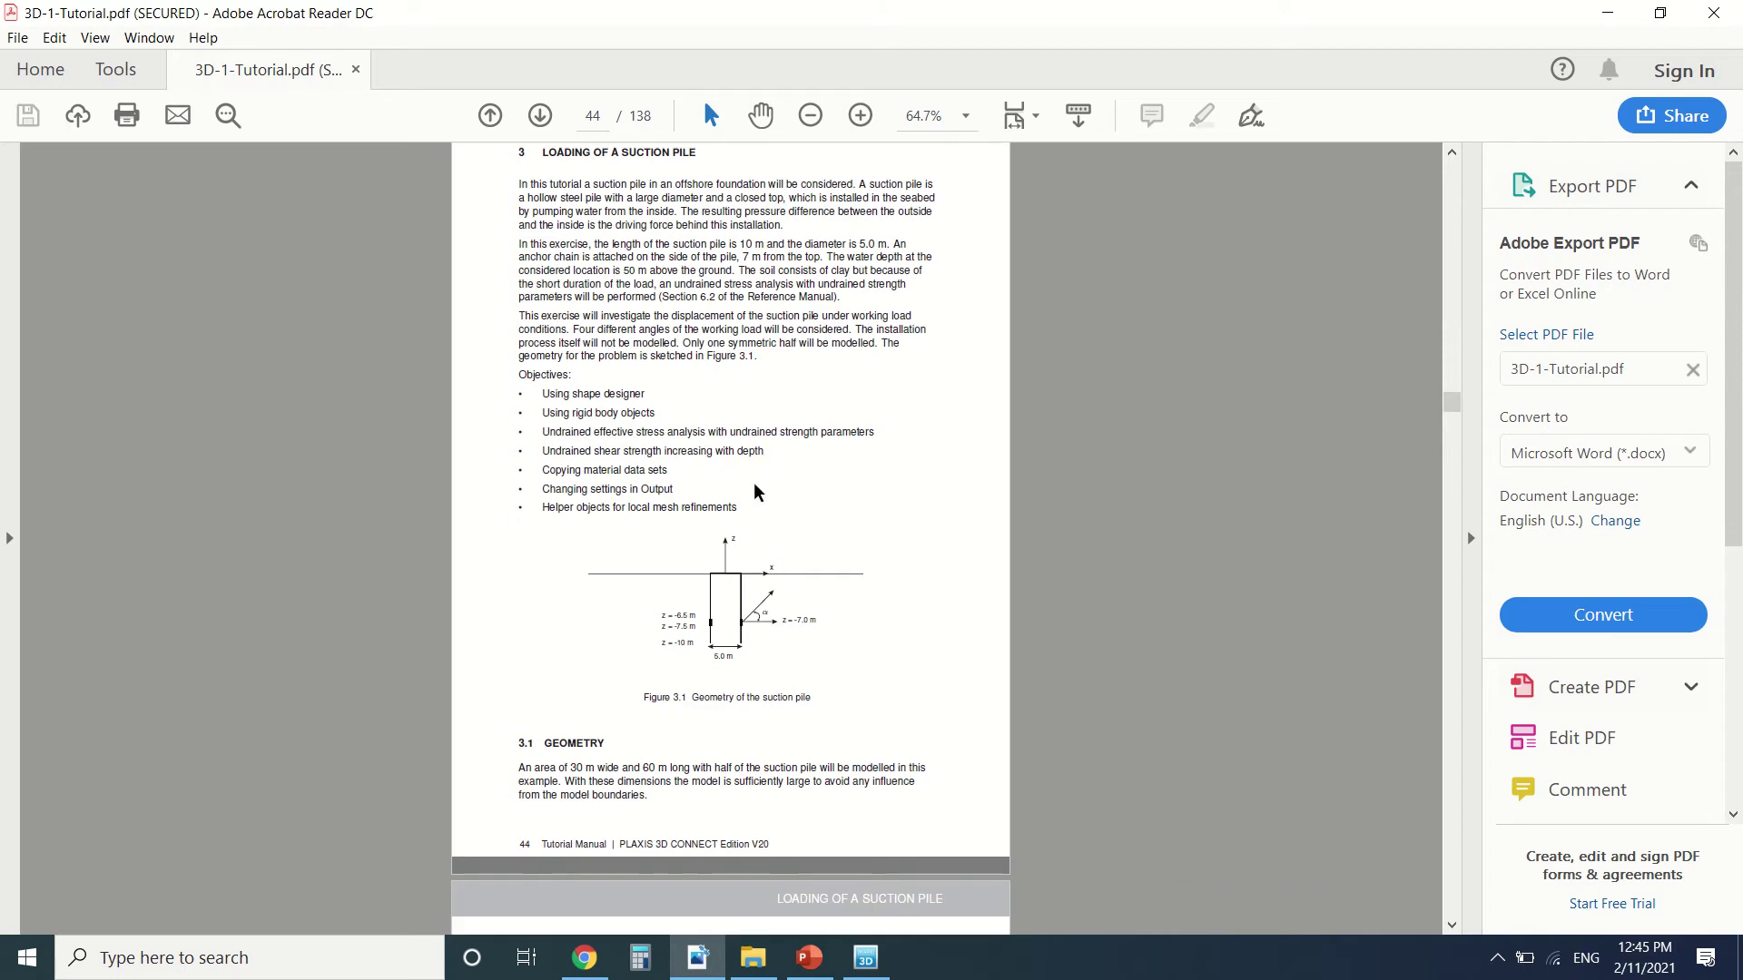
{"action": "scroll", "coordinate": [717, 494], "scroll_direction": "down", "scroll_amount": 2}
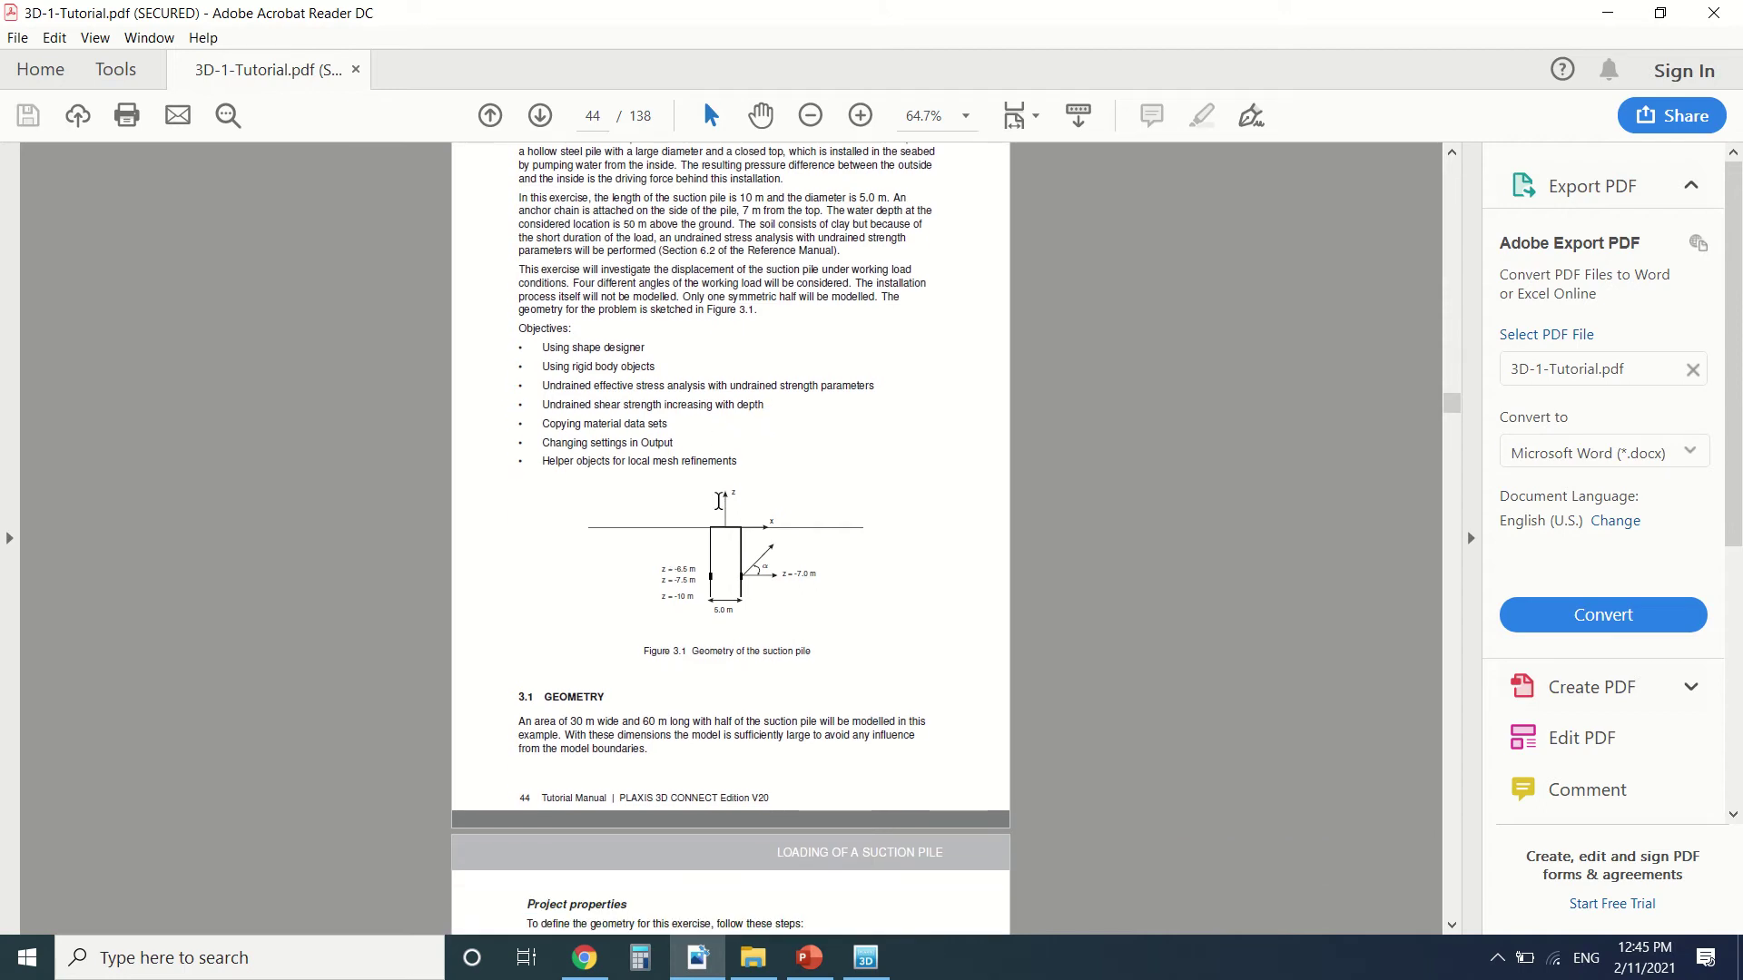
{"action": "scroll", "coordinate": [717, 494], "scroll_direction": "down", "scroll_amount": 9}
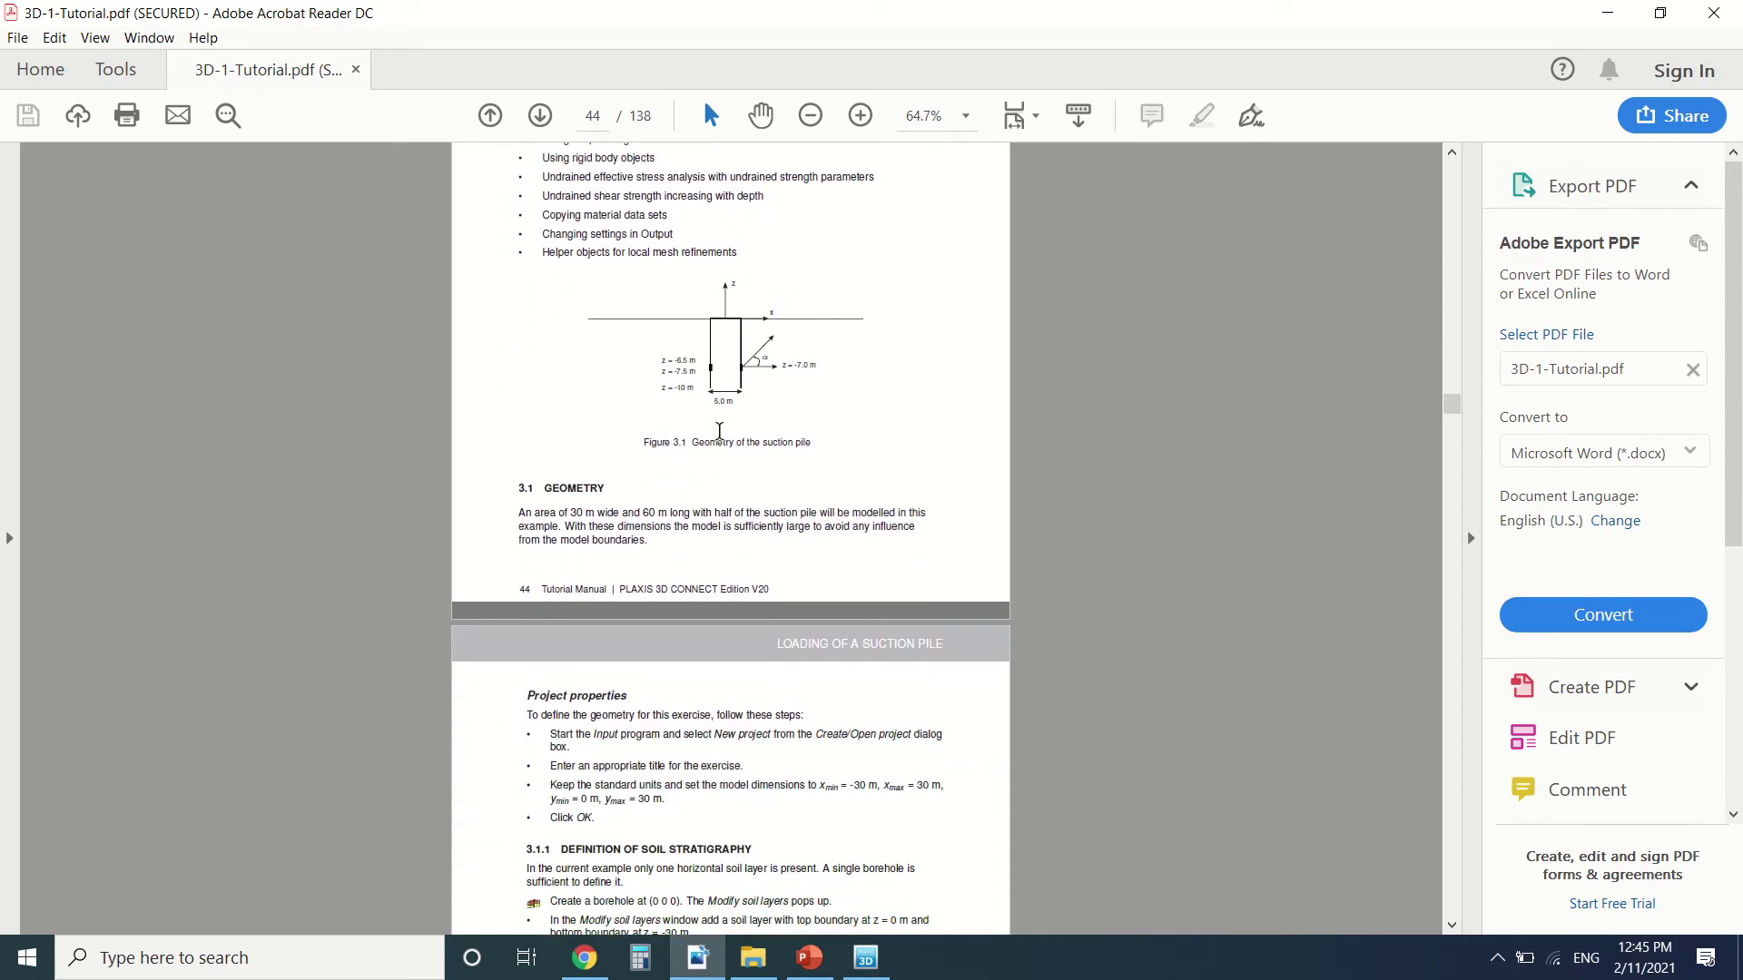
{"action": "scroll", "coordinate": [674, 457], "scroll_direction": "down", "scroll_amount": 1}
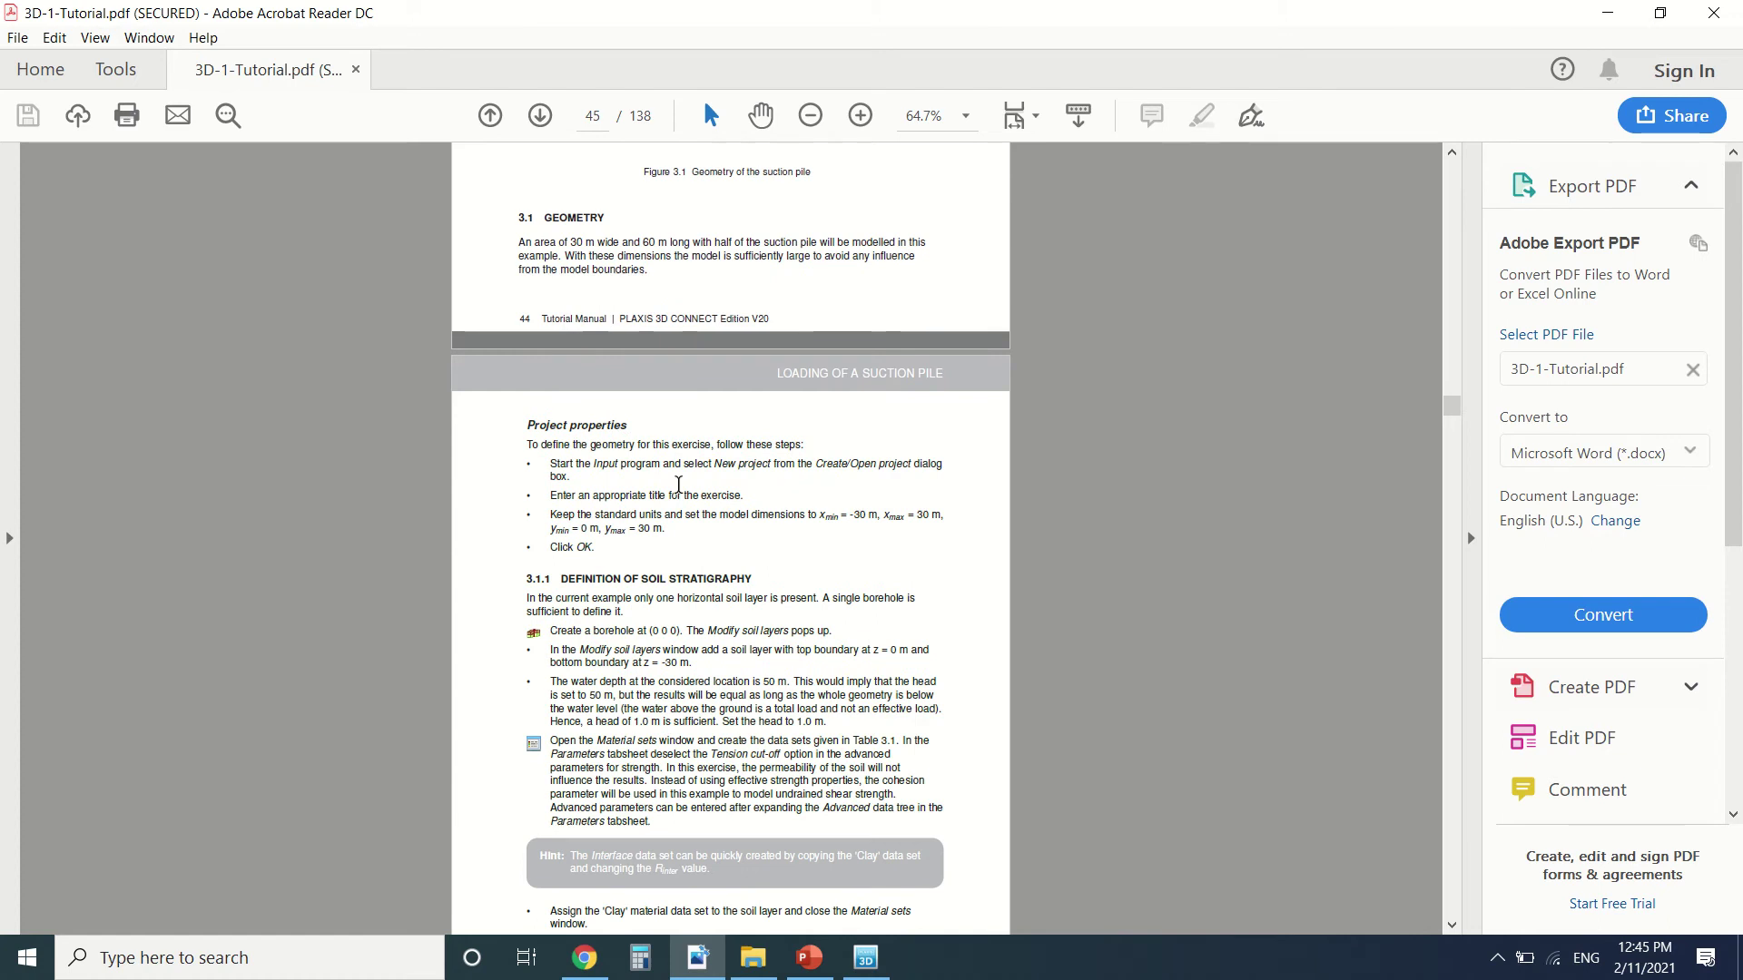
{"action": "scroll", "coordinate": [762, 461], "scroll_direction": "up", "scroll_amount": 2, "text": "ctrl"}
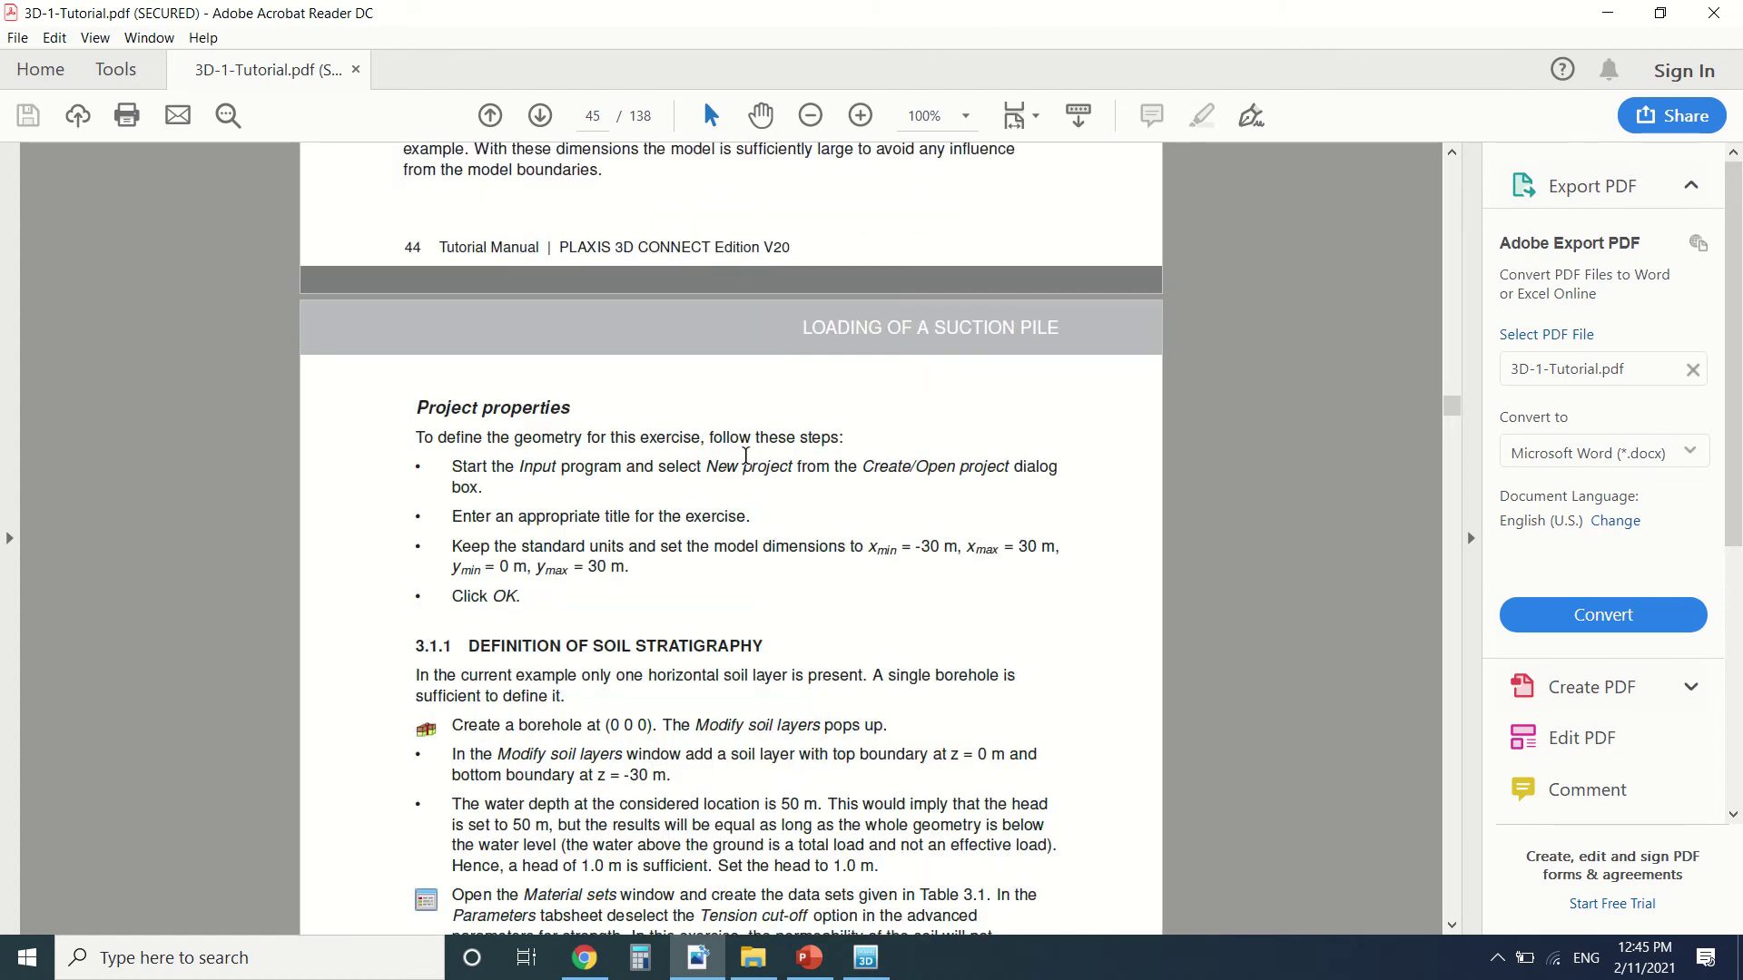
{"action": "scroll", "coordinate": [750, 449], "scroll_direction": "down", "scroll_amount": 4}
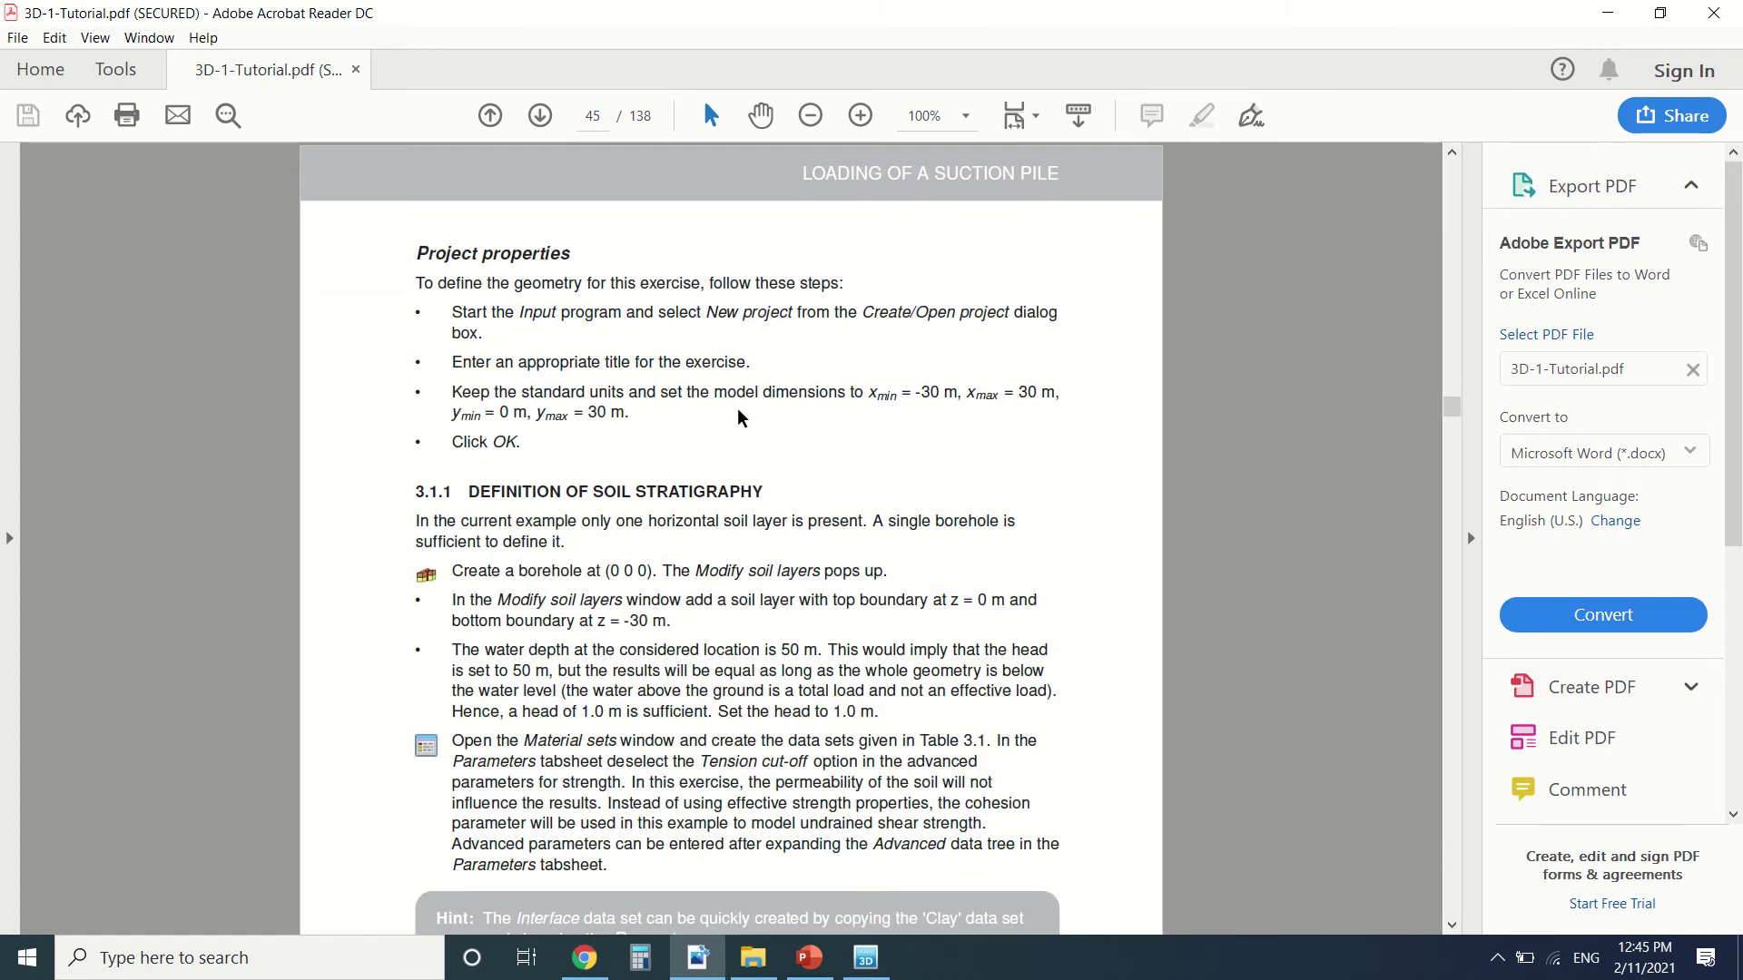
{"action": "scroll", "coordinate": [726, 367], "scroll_direction": "down", "scroll_amount": 3}
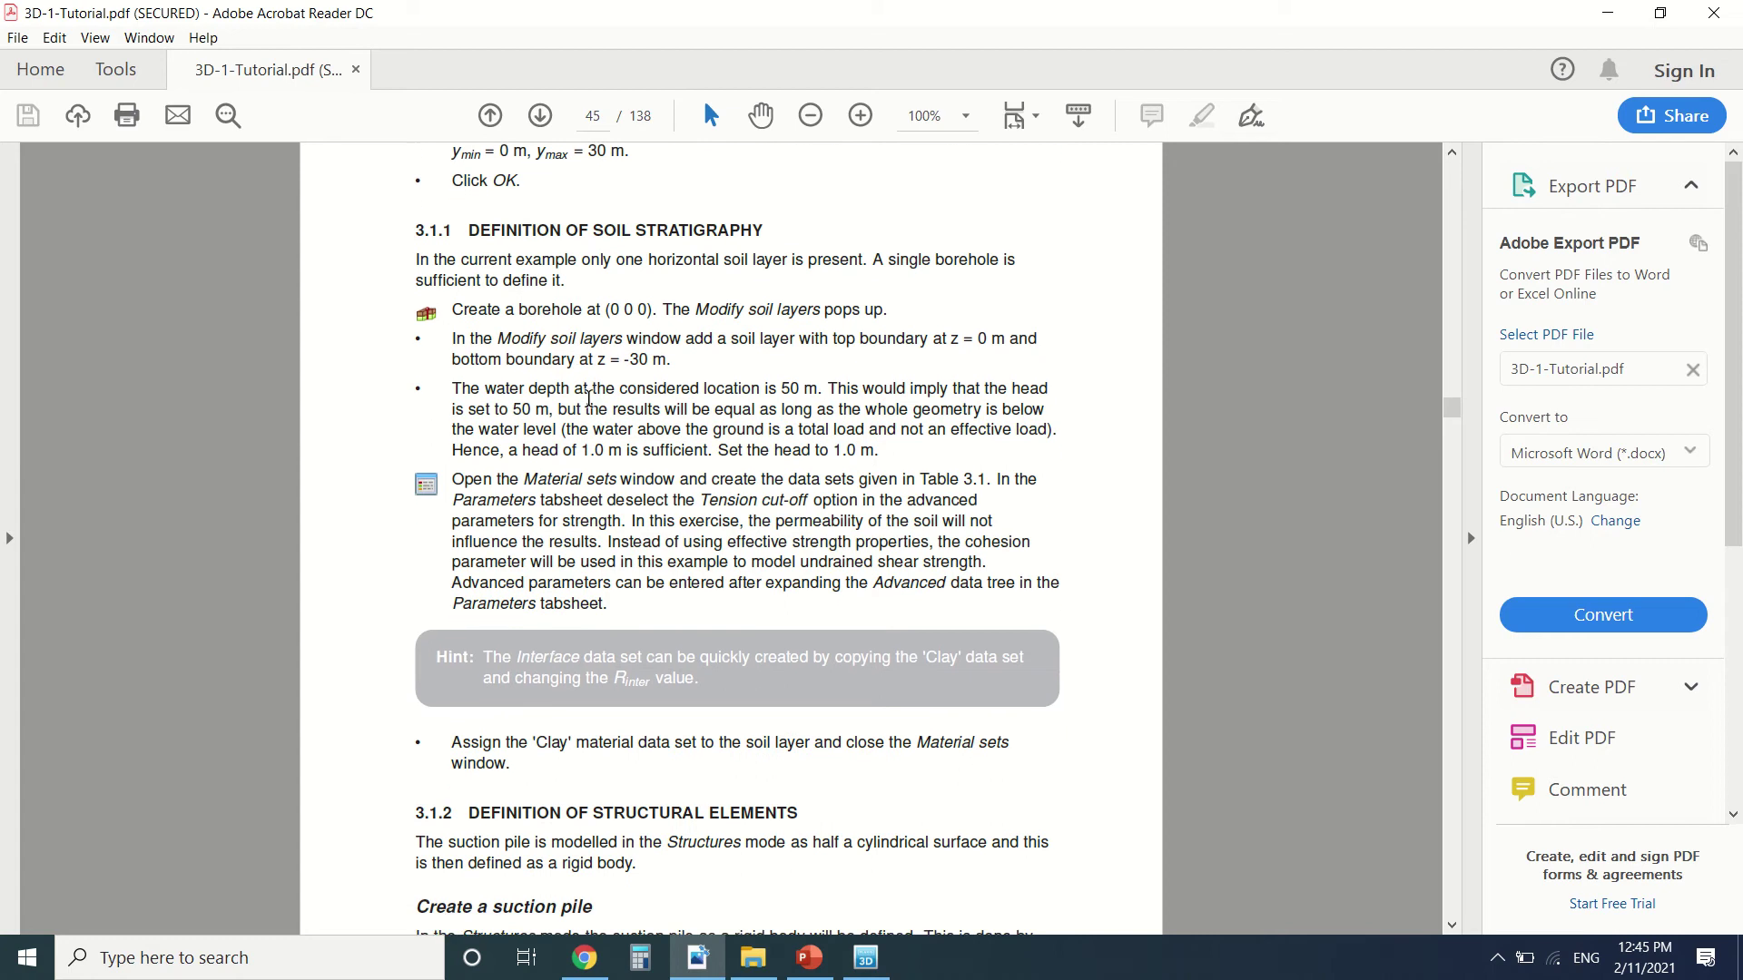
{"action": "scroll", "coordinate": [569, 419], "scroll_direction": "down", "scroll_amount": 4}
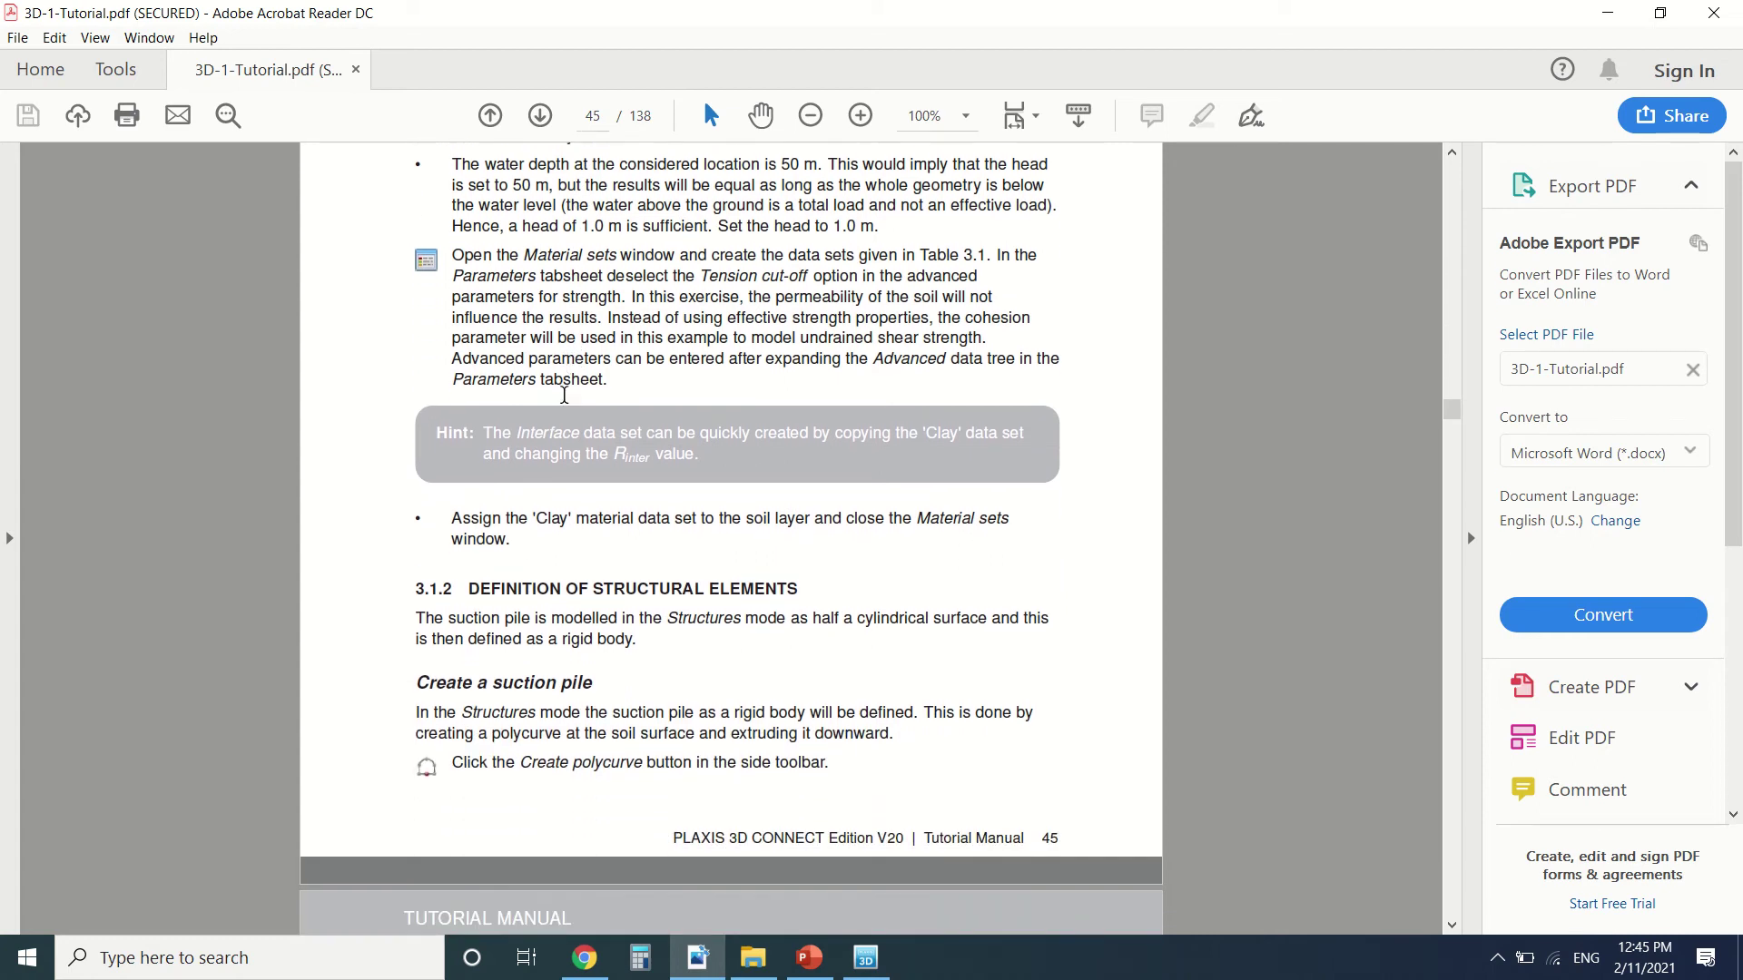
{"action": "scroll", "coordinate": [557, 385], "scroll_direction": "down", "scroll_amount": 4}
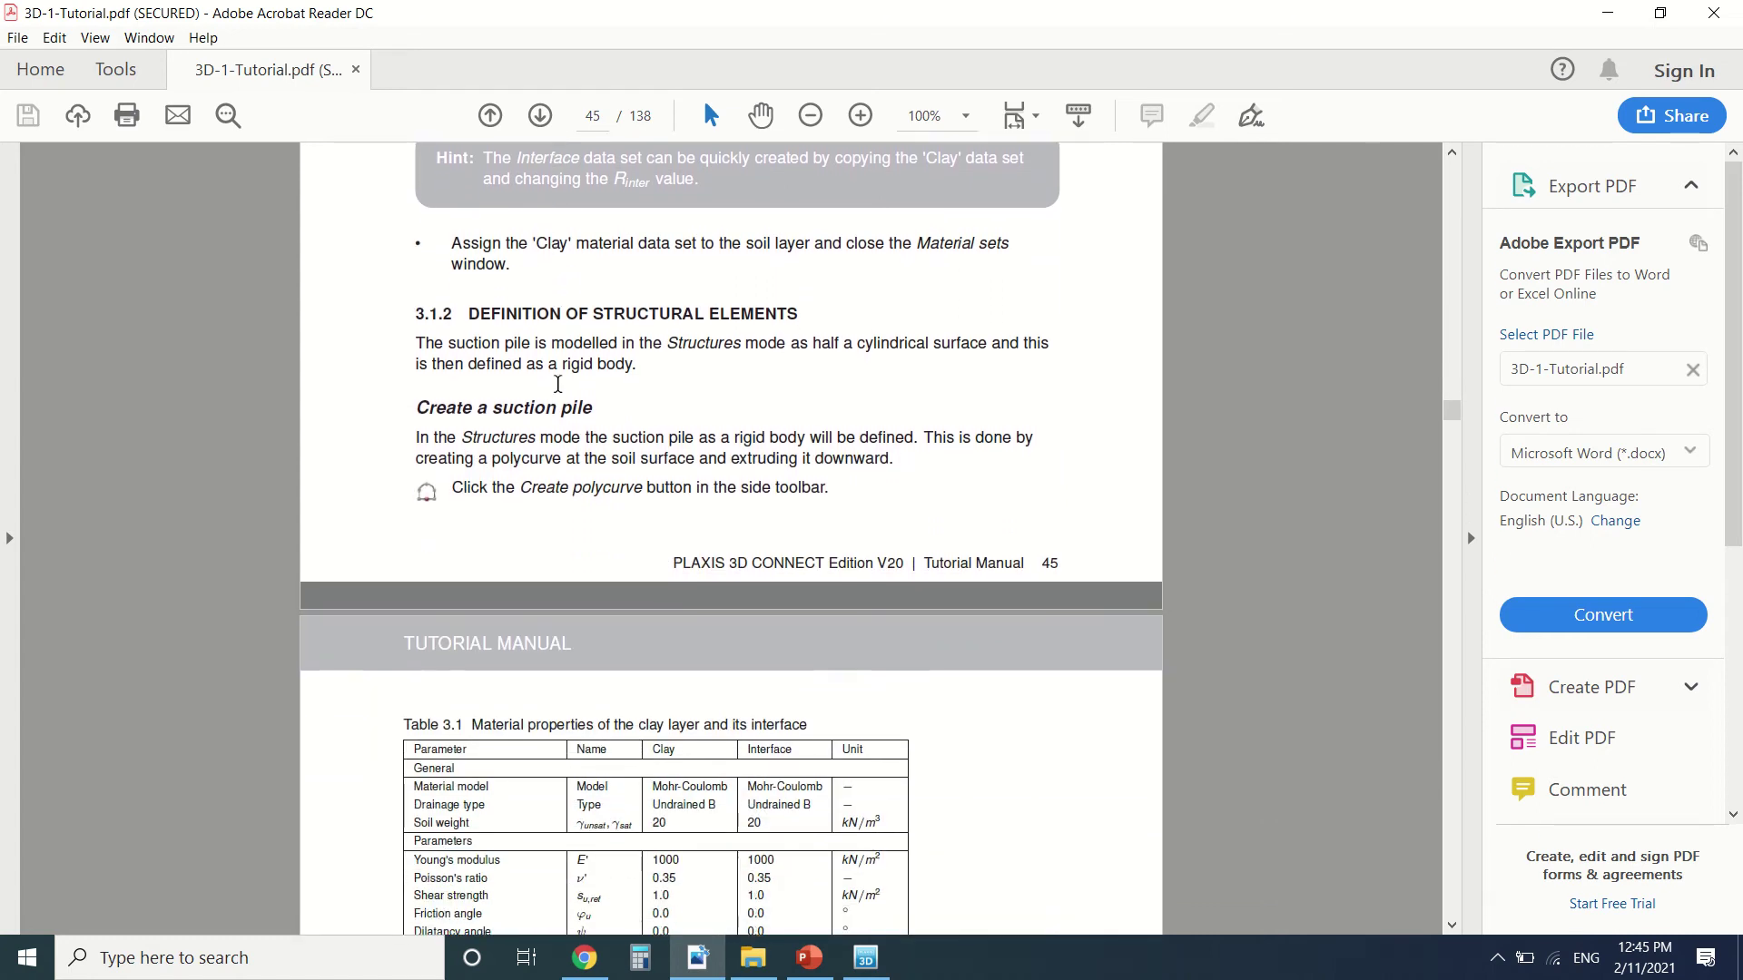
{"action": "scroll", "coordinate": [558, 385], "scroll_direction": "down", "scroll_amount": 1}
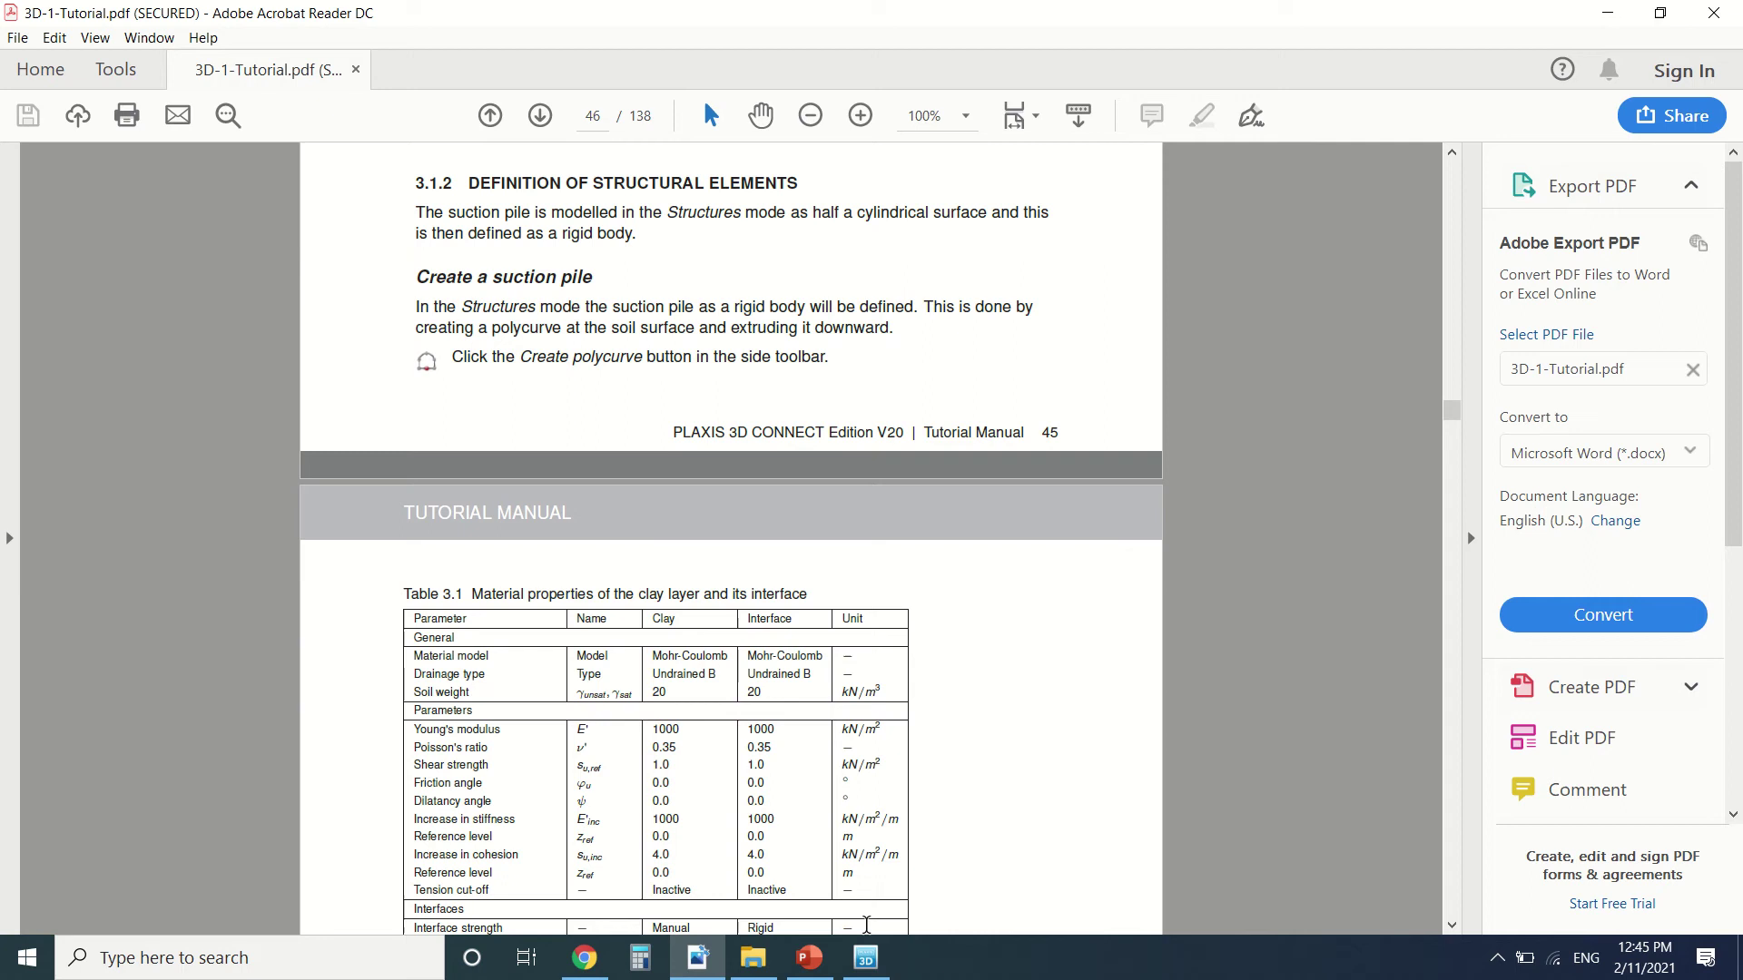
{"action": "left_click", "coordinate": [866, 958]}
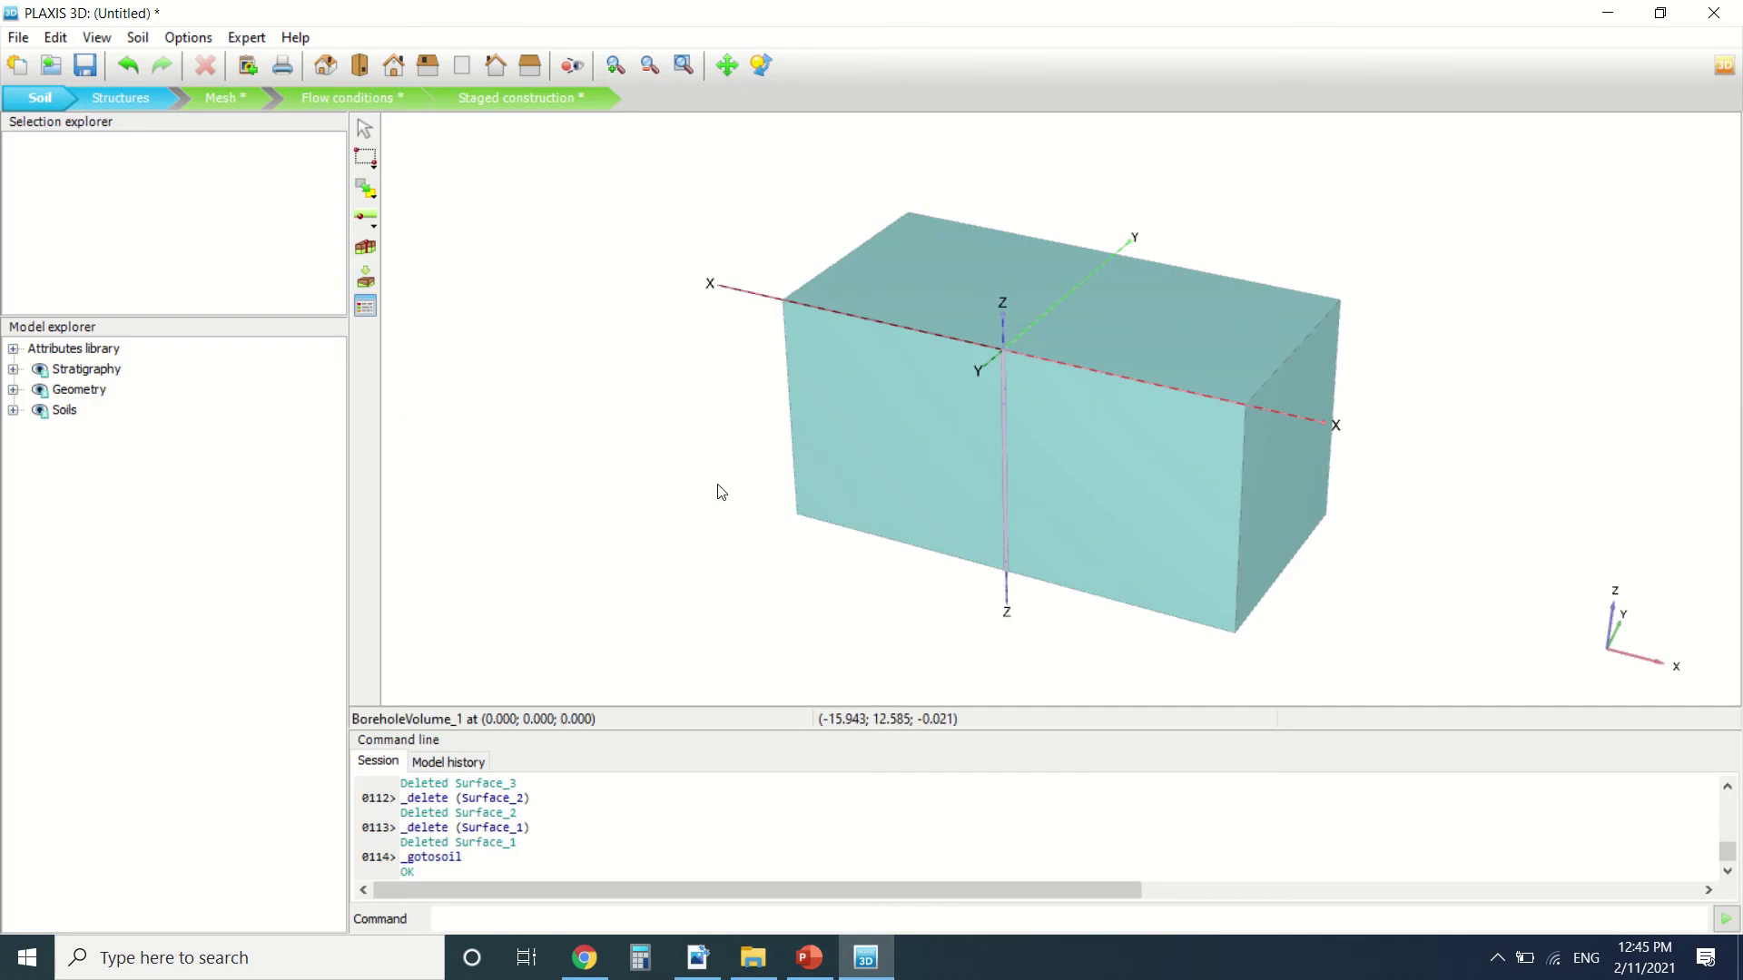
Switch the model from Soil to Structures mode and zoom the 3D view.
{"action": "left_click", "coordinate": [156, 95]}
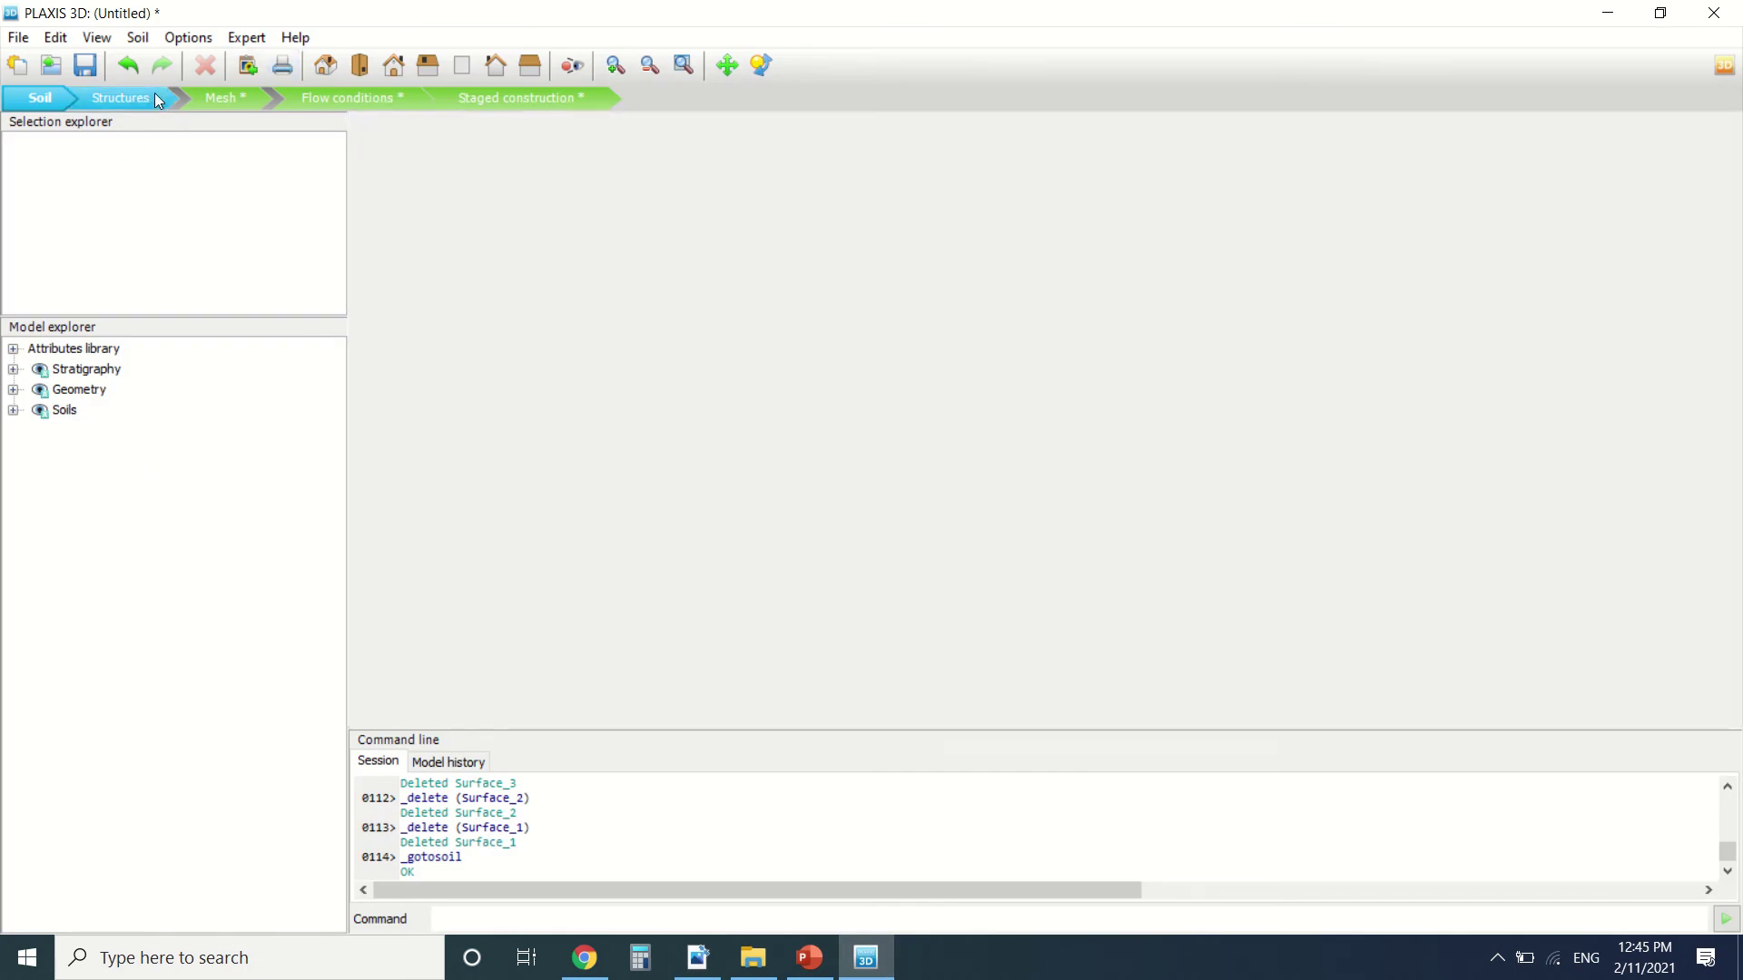
{"action": "scroll", "coordinate": [1133, 252], "scroll_direction": "up", "scroll_amount": 3}
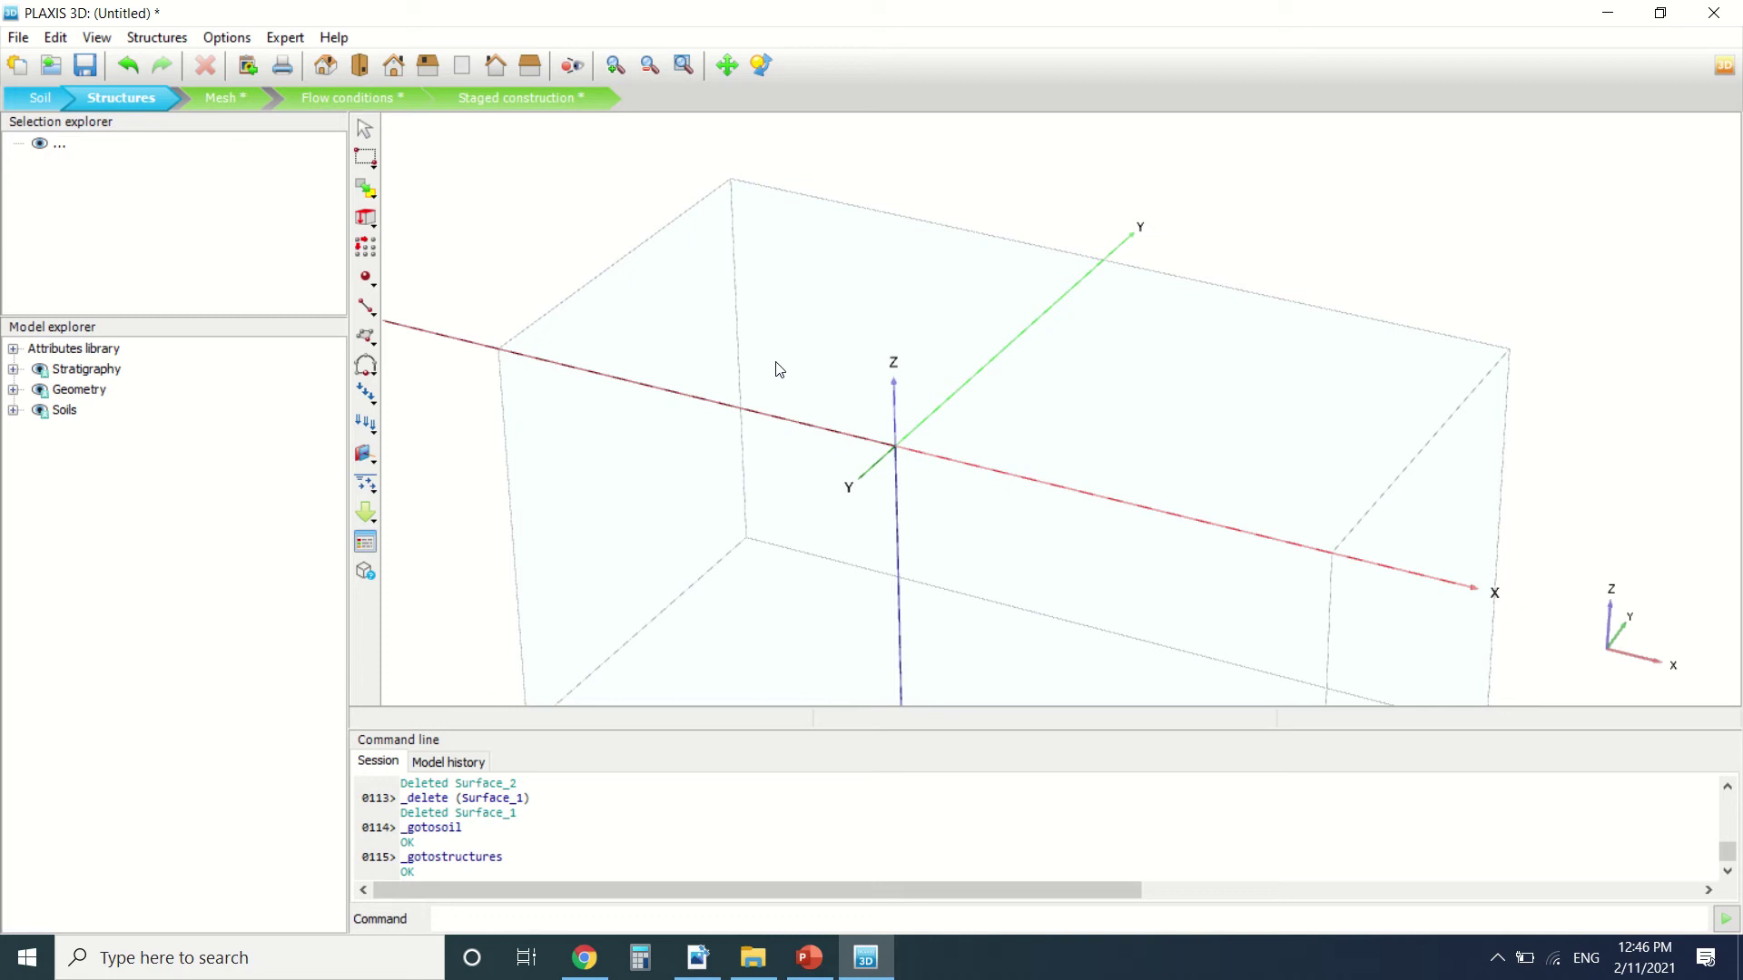
{"action": "scroll", "coordinate": [731, 454], "scroll_direction": "down", "scroll_amount": 2}
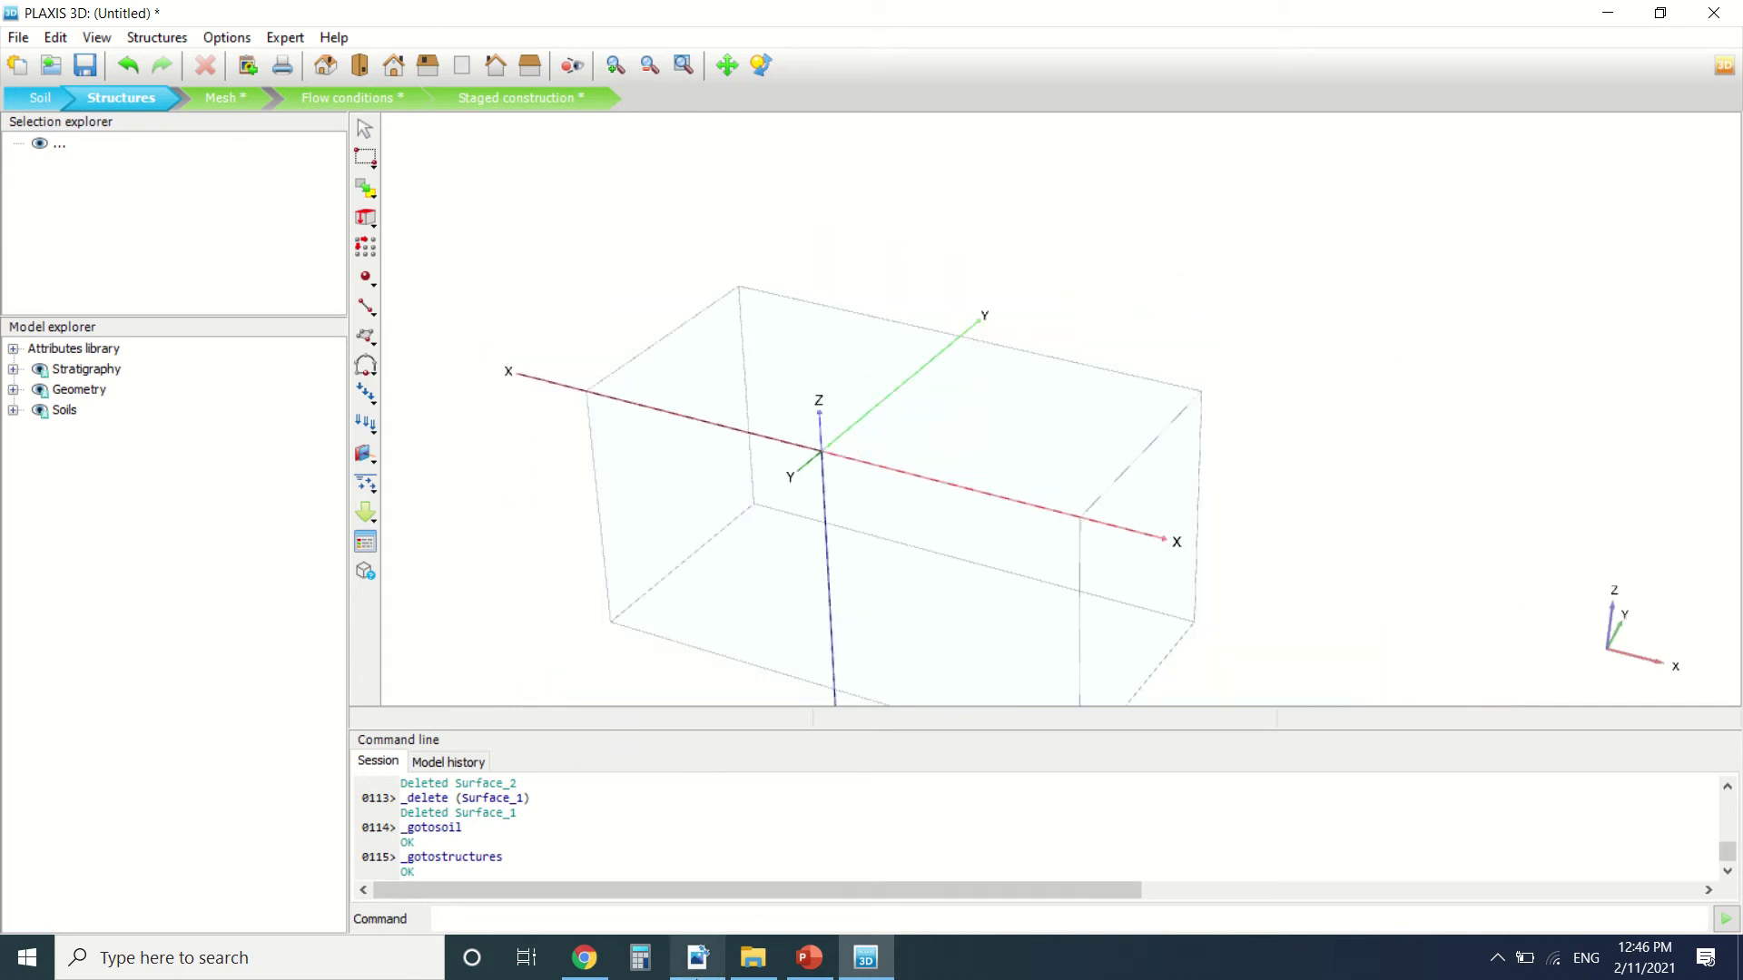
{"action": "mouse_move", "coordinate": [697, 976]}
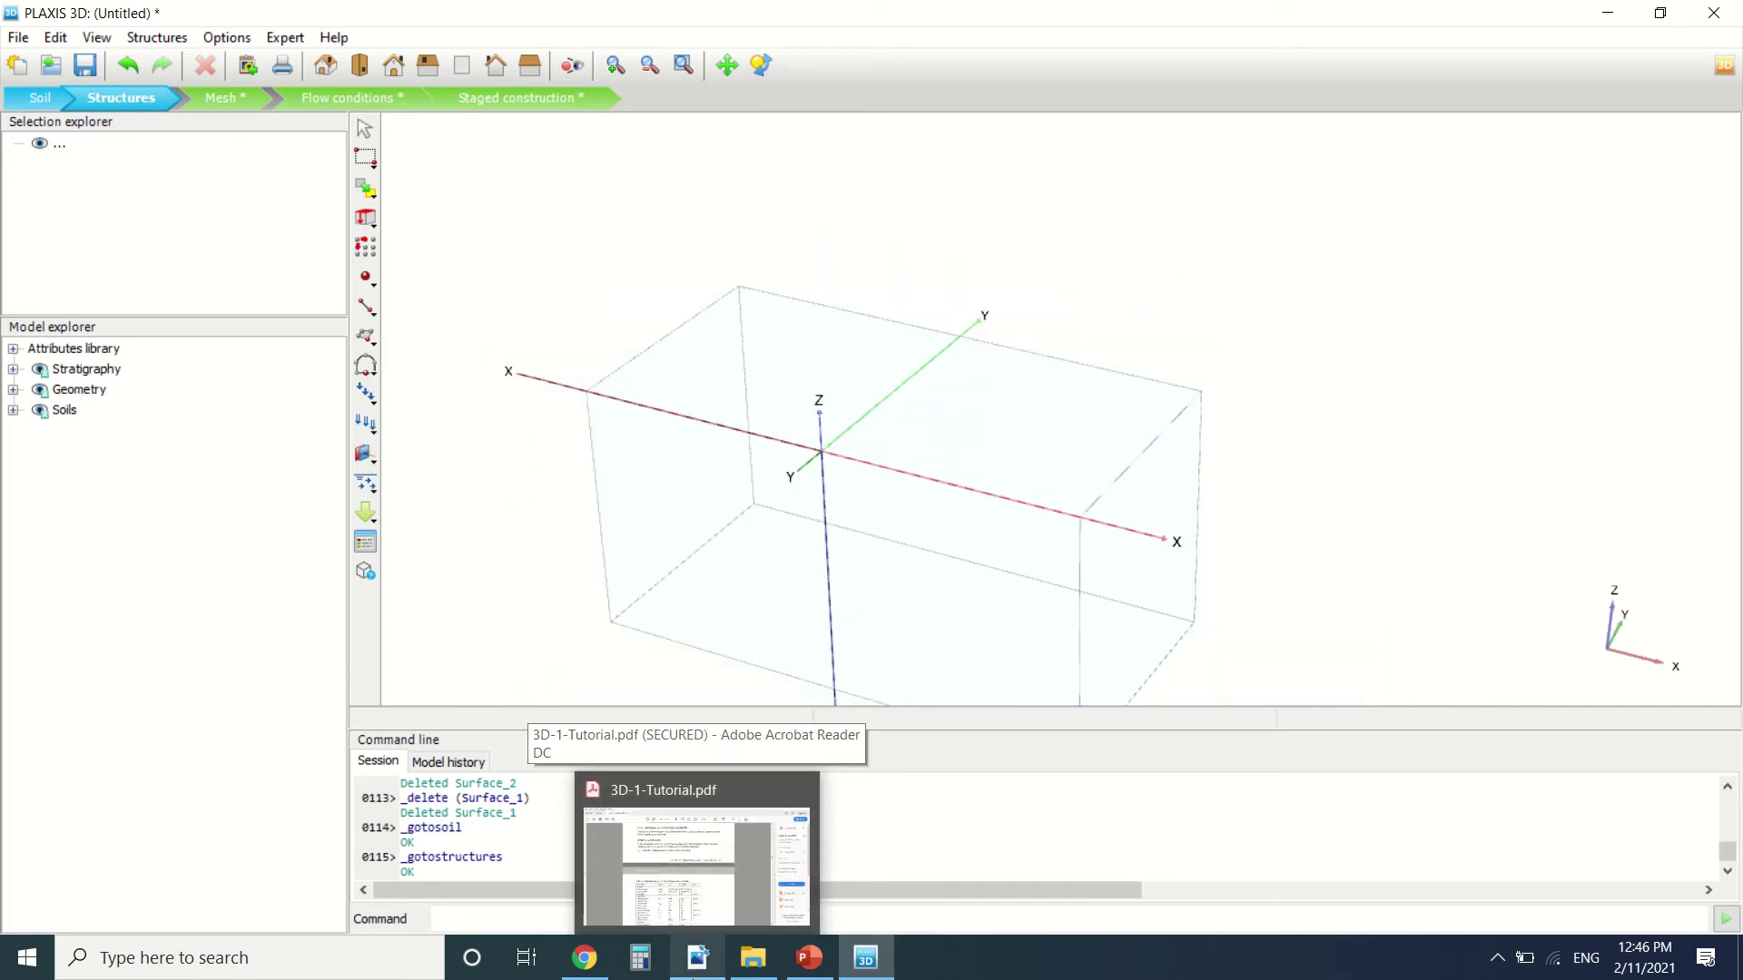
Read page 46's Table 3.1 and suction-pile polycurve steps, then go back to PLAXIS 3D.
{"action": "left_click", "coordinate": [690, 976]}
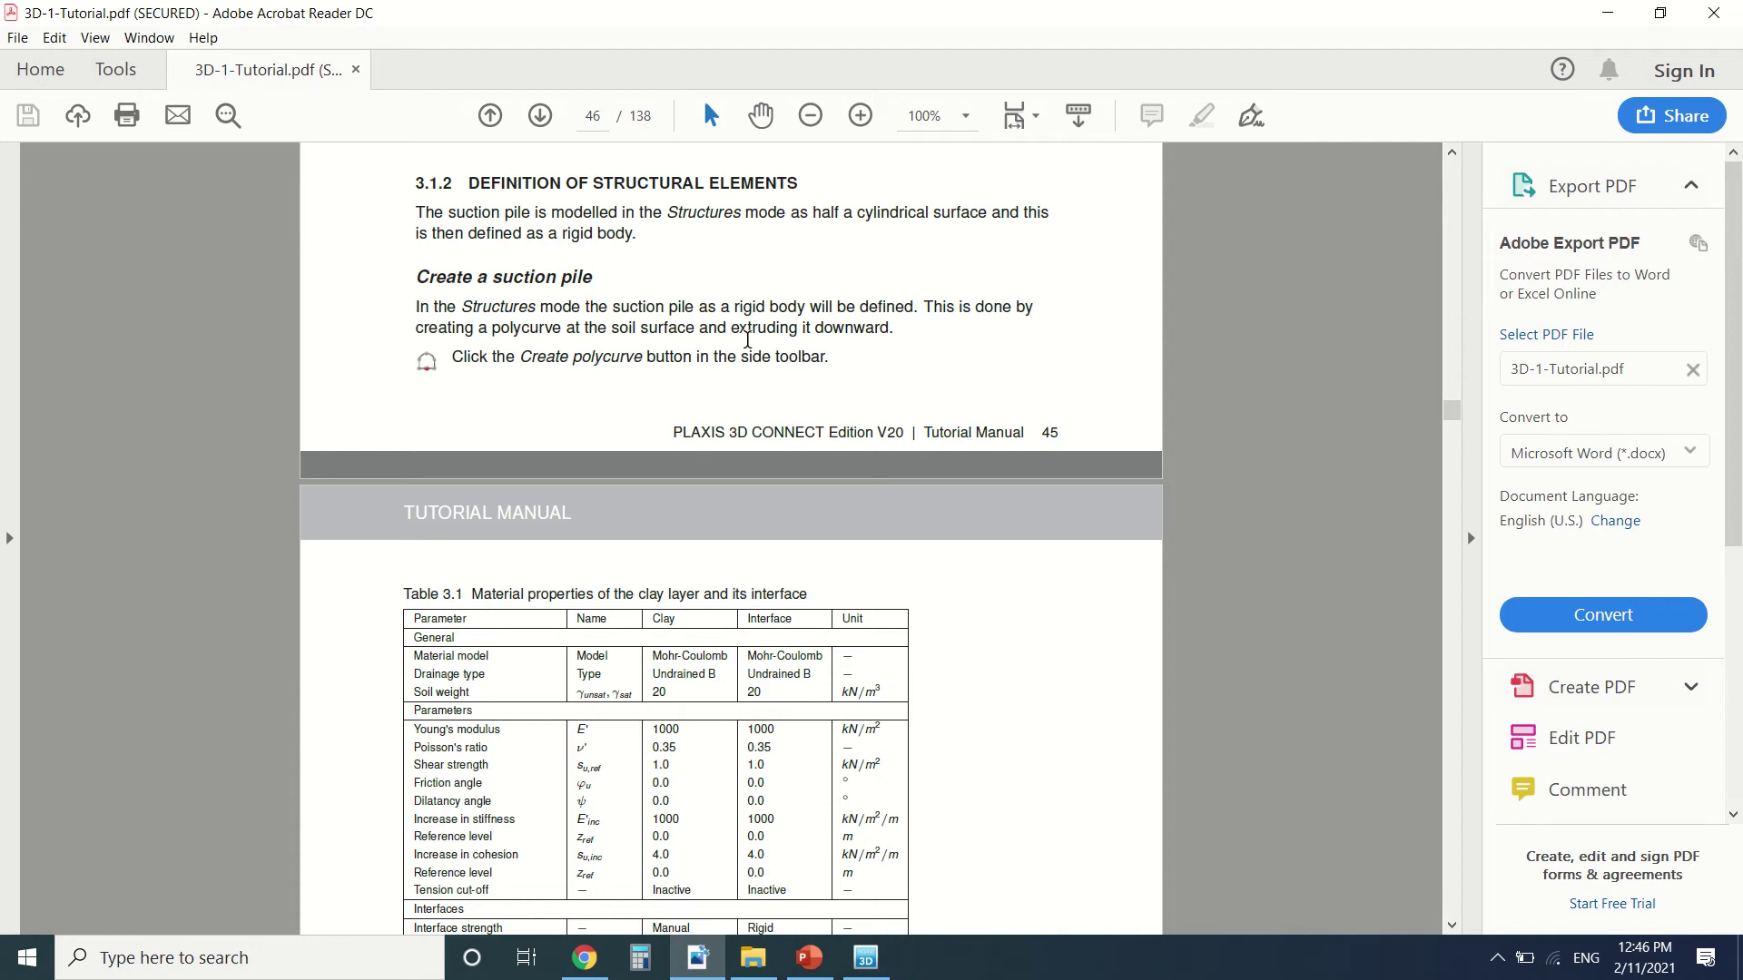
{"action": "scroll", "coordinate": [747, 340], "scroll_direction": "down", "scroll_amount": 1}
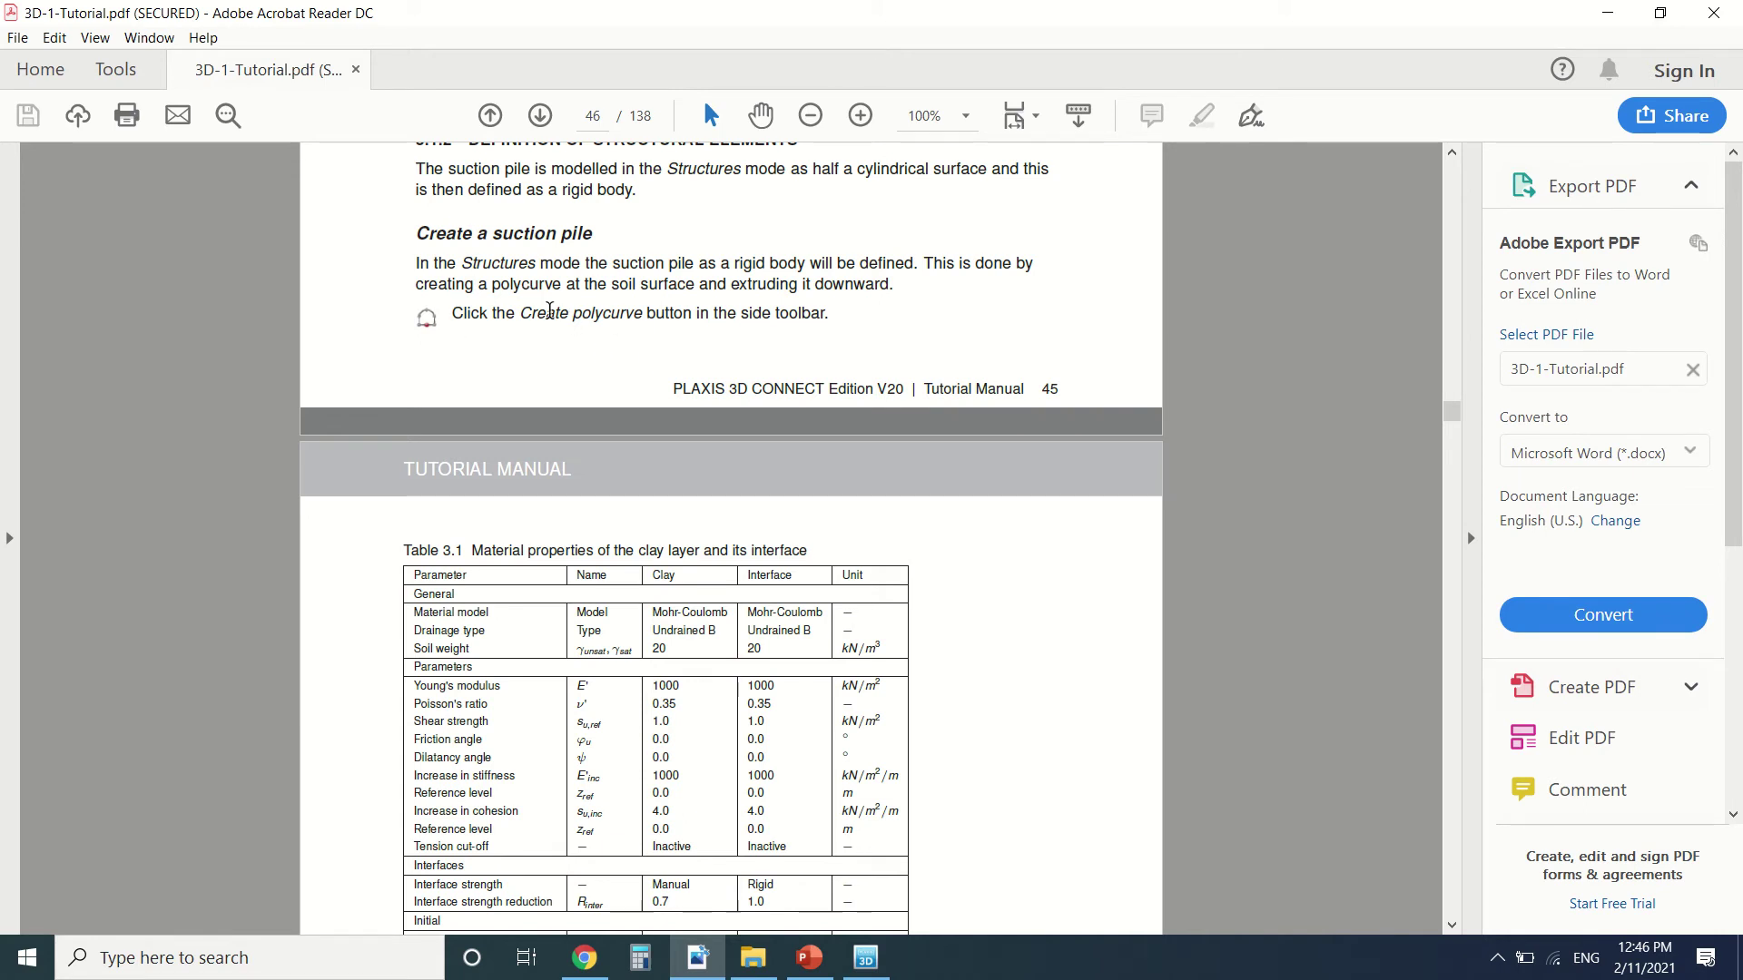
{"action": "scroll", "coordinate": [541, 298], "scroll_direction": "down", "scroll_amount": 1}
{"action": "scroll", "coordinate": [576, 284], "scroll_direction": "down", "scroll_amount": 1}
{"action": "scroll", "coordinate": [583, 298], "scroll_direction": "down", "scroll_amount": 7}
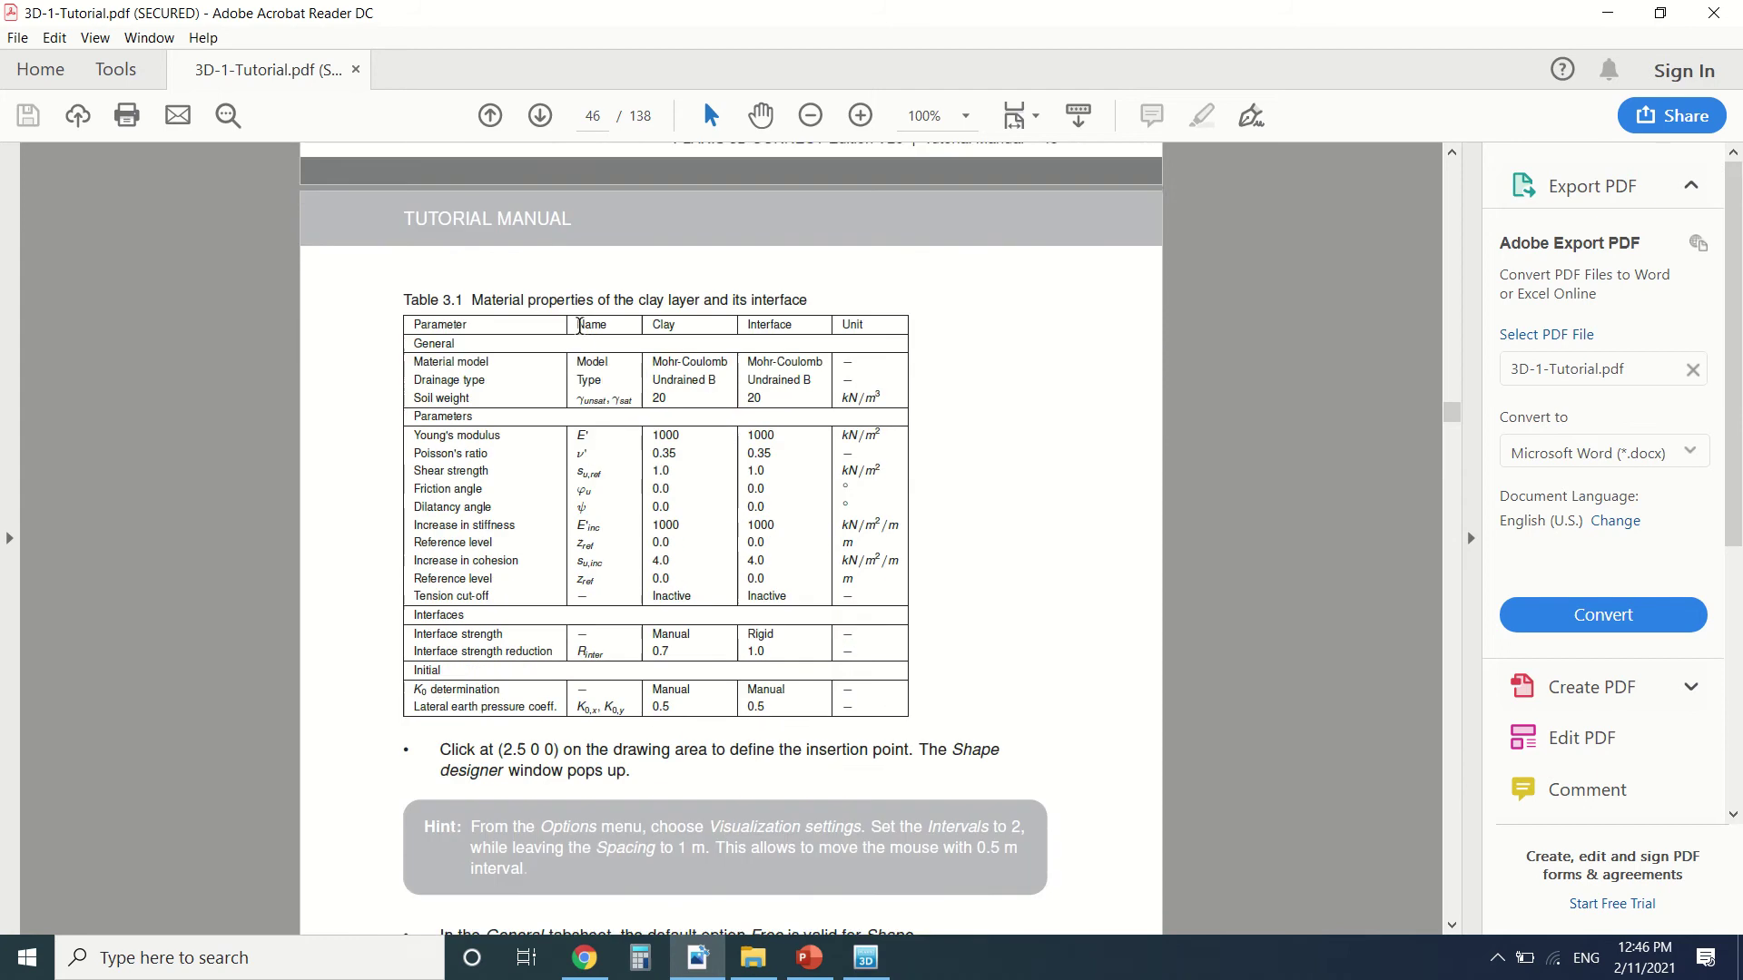
{"action": "scroll", "coordinate": [516, 436], "scroll_direction": "down", "scroll_amount": 2}
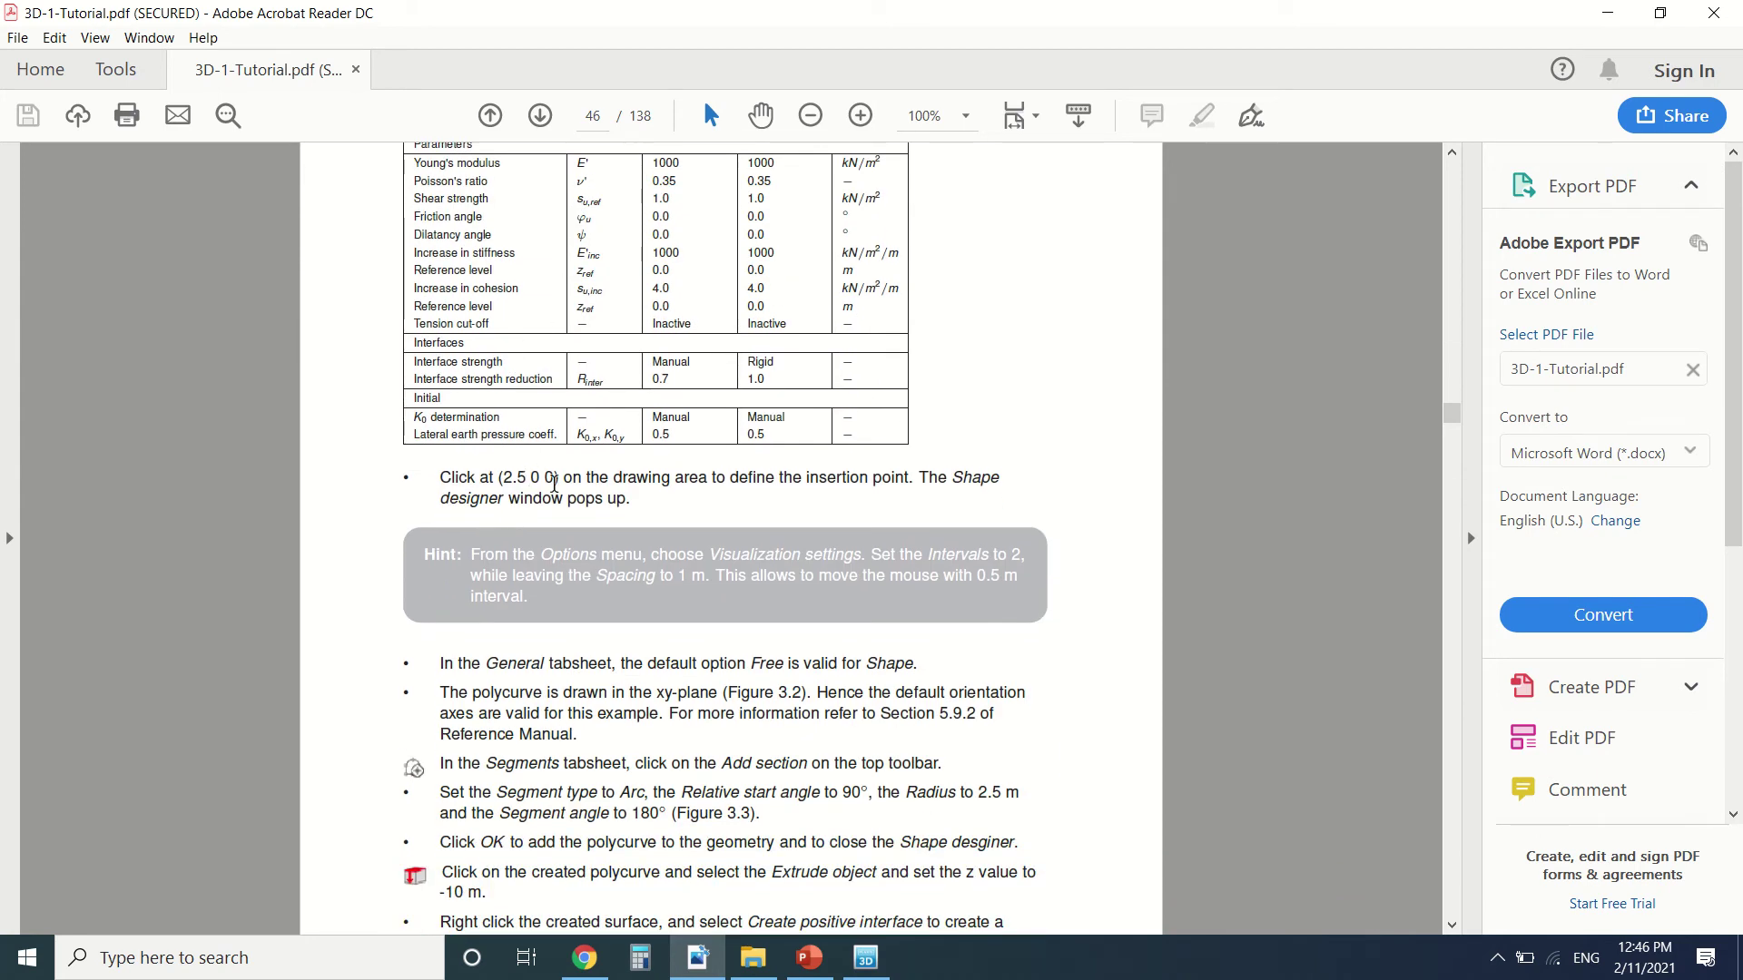
{"action": "scroll", "coordinate": [563, 486], "scroll_direction": "down", "scroll_amount": 2}
{"action": "scroll", "coordinate": [571, 472], "scroll_direction": "down", "scroll_amount": 3}
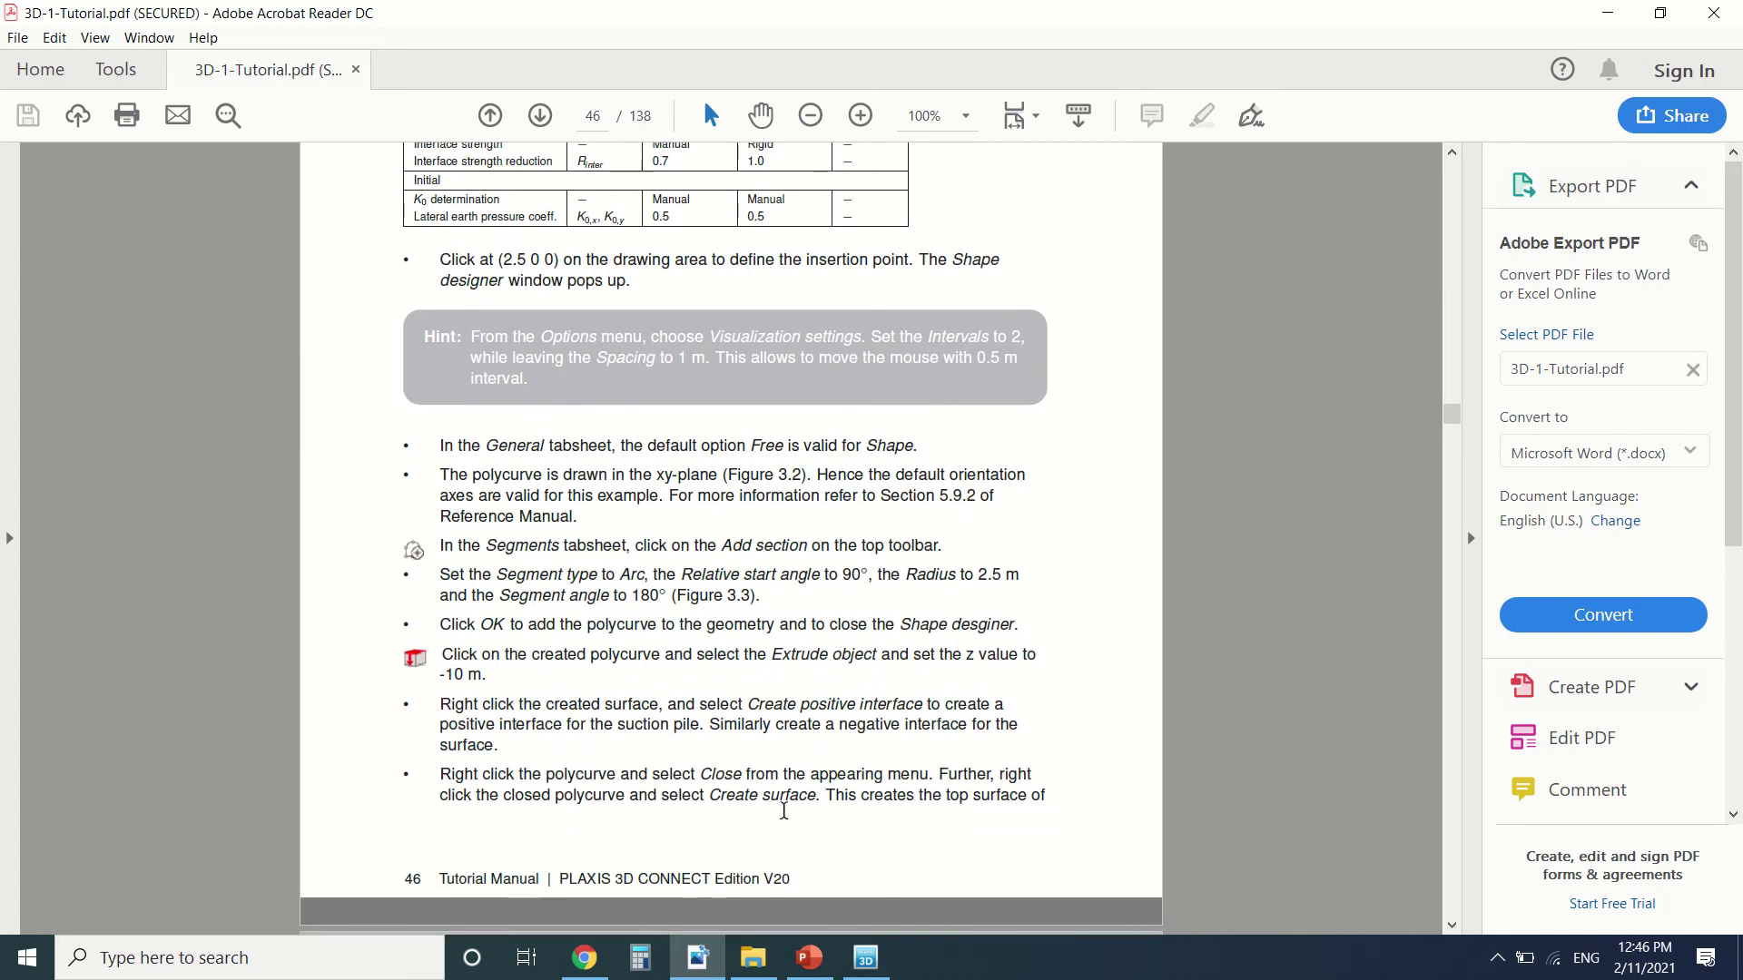
{"action": "left_click", "coordinate": [866, 958]}
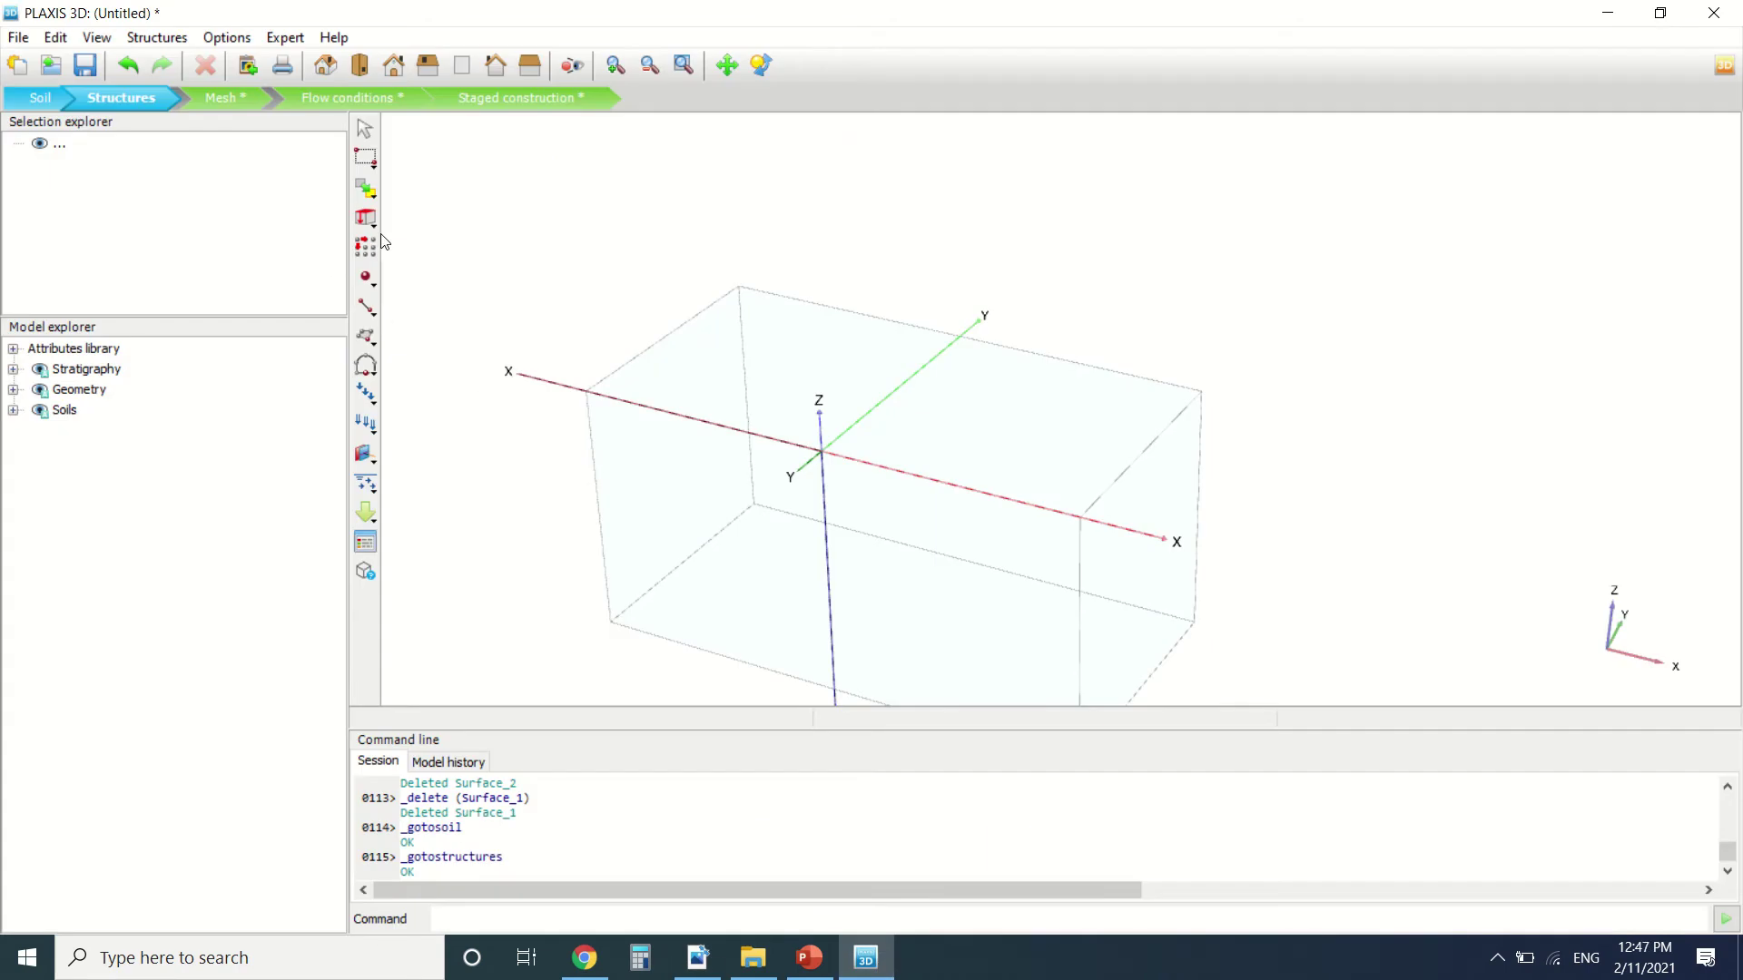
Pick the Create polycurve tool from the curve drawing tools.
{"action": "left_click", "coordinate": [368, 367]}
{"action": "left_click", "coordinate": [389, 367]}
{"action": "scroll", "coordinate": [840, 475], "scroll_direction": "up", "scroll_amount": 3}
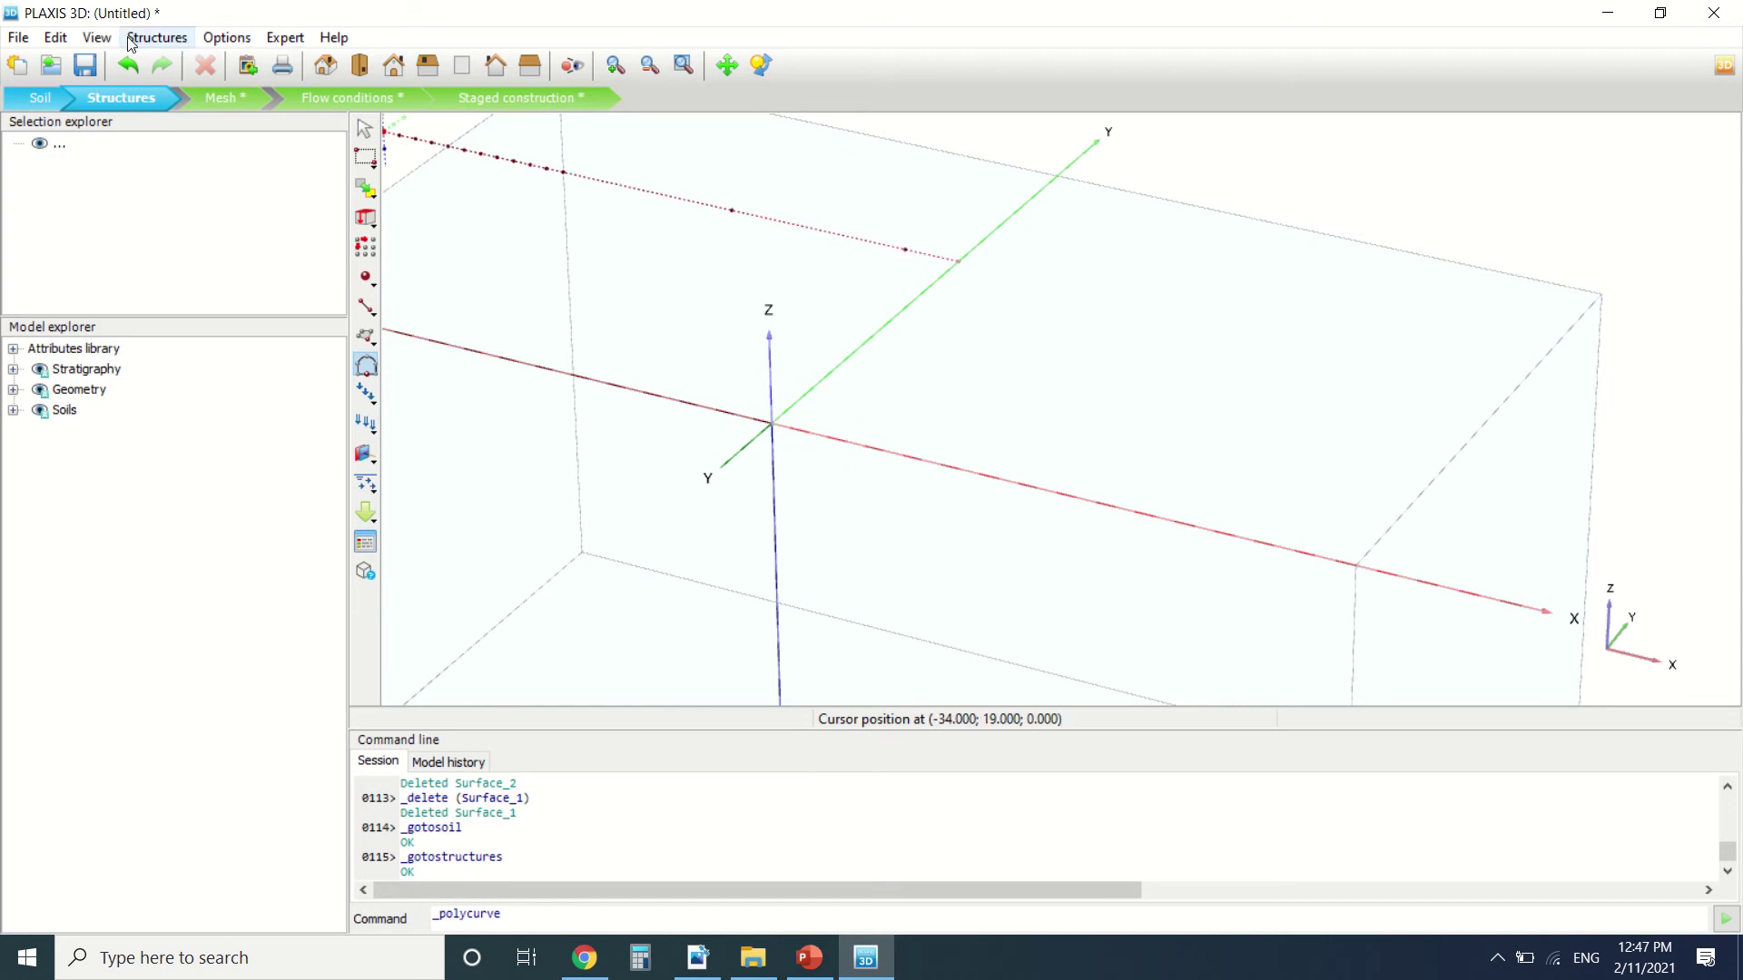
Change the grid Intervals value in Visualization settings.
{"action": "left_click", "coordinate": [97, 38]}
{"action": "mouse_move", "coordinate": [227, 47]}
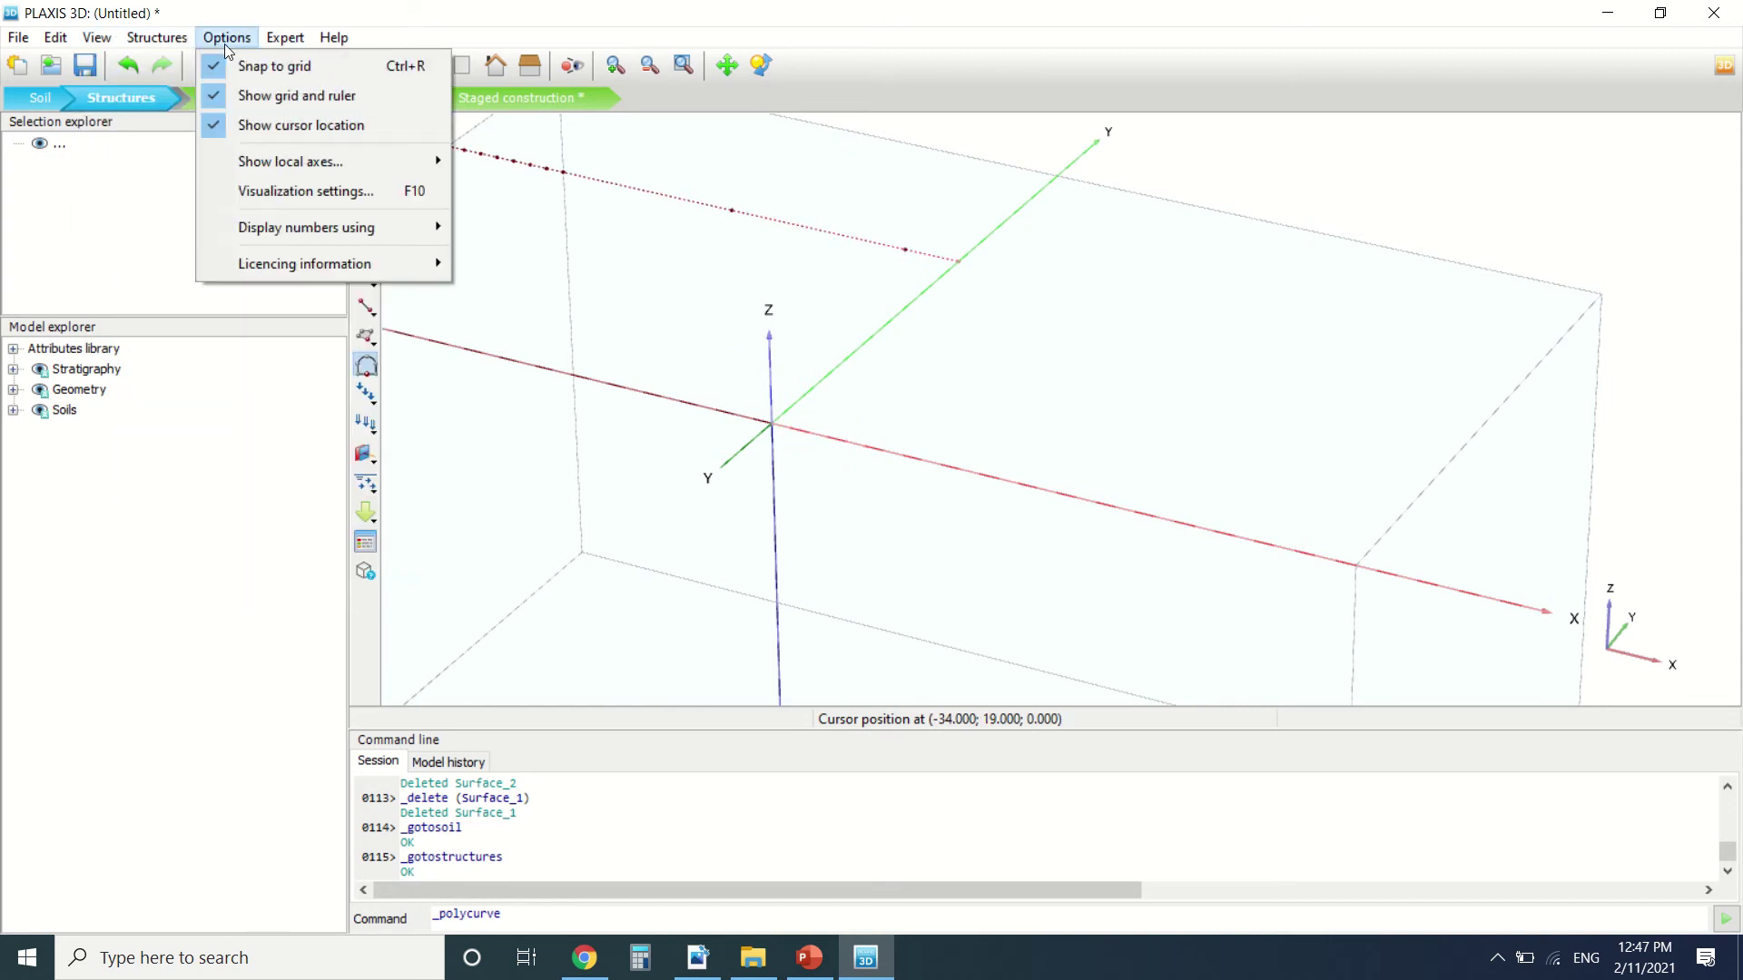
{"action": "left_click", "coordinate": [328, 192]}
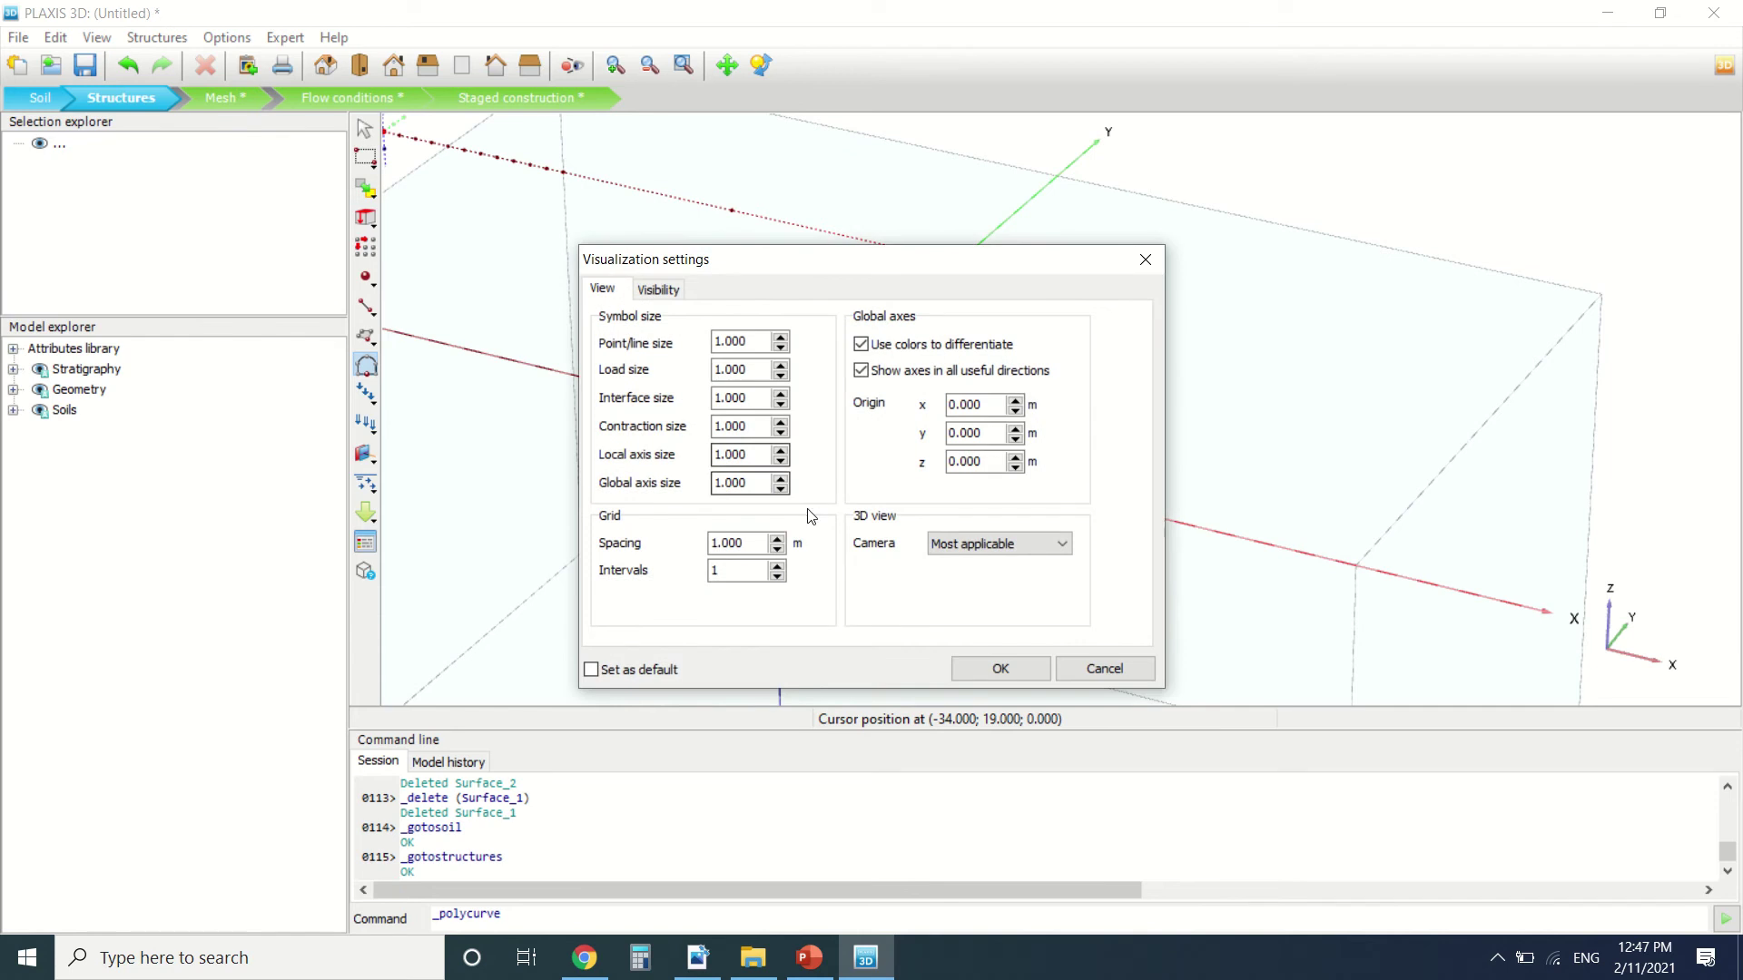
{"action": "left_click", "coordinate": [774, 570]}
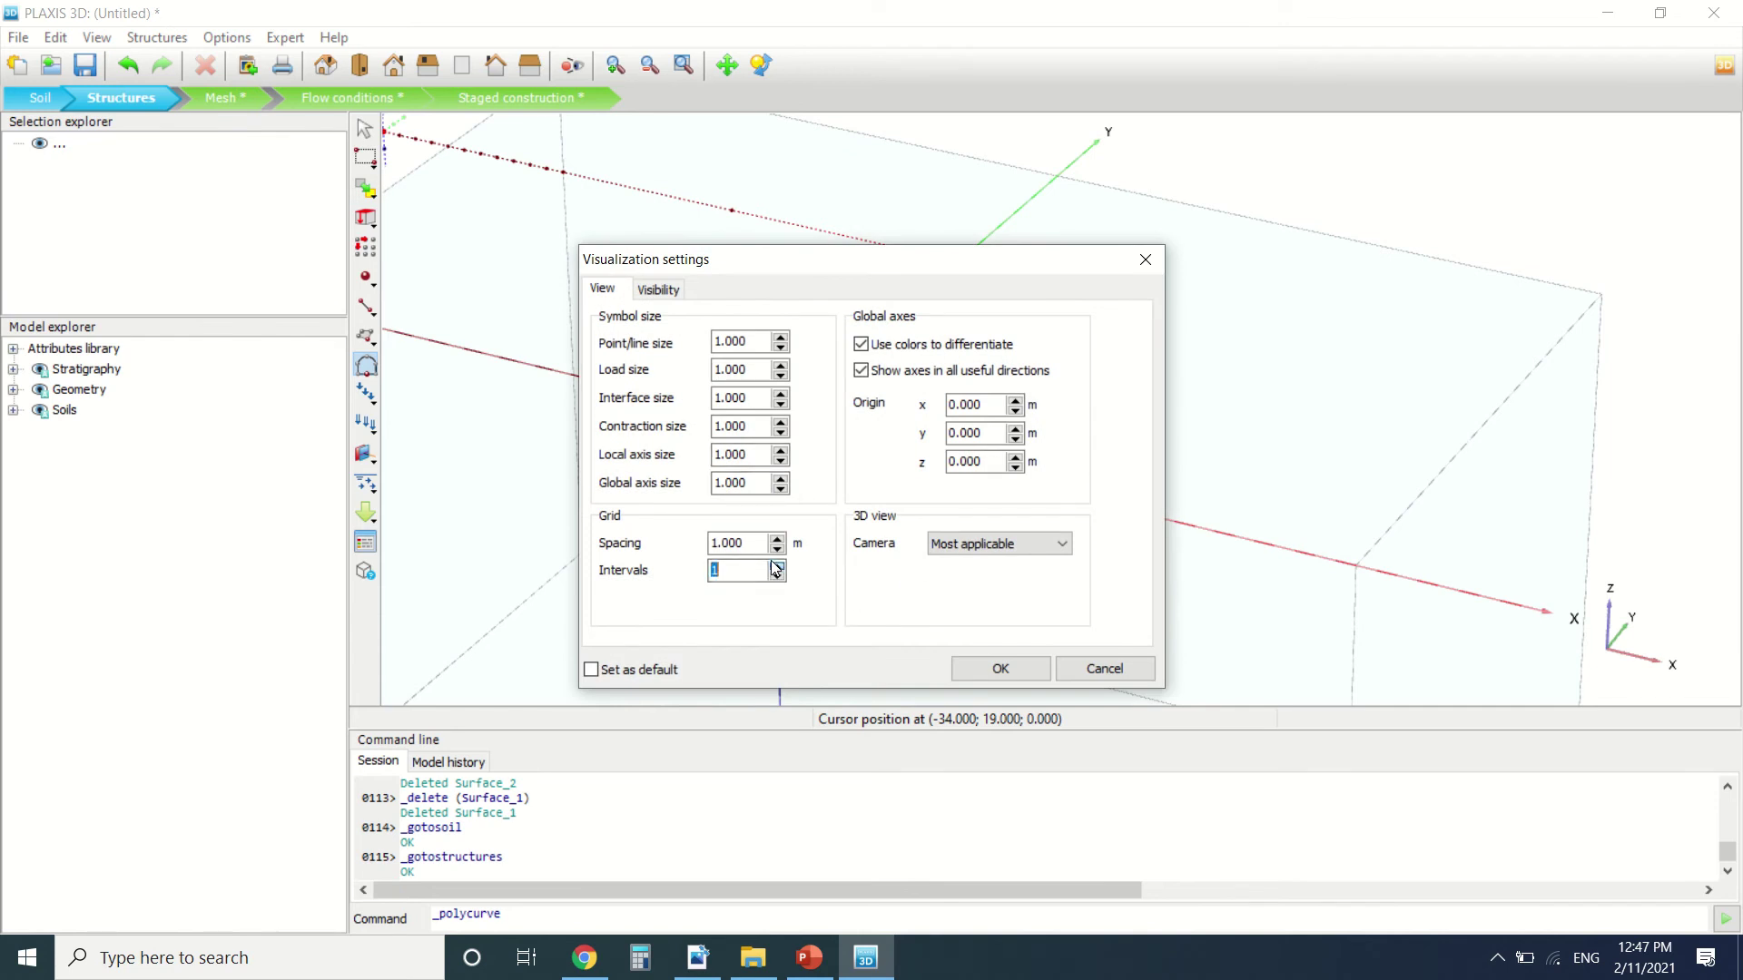
{"action": "left_click", "coordinate": [1003, 667]}
Place the polycurve's insertion point at (2.5, 0, 0).
{"action": "scroll", "coordinate": [907, 487], "scroll_direction": "up", "scroll_amount": 4}
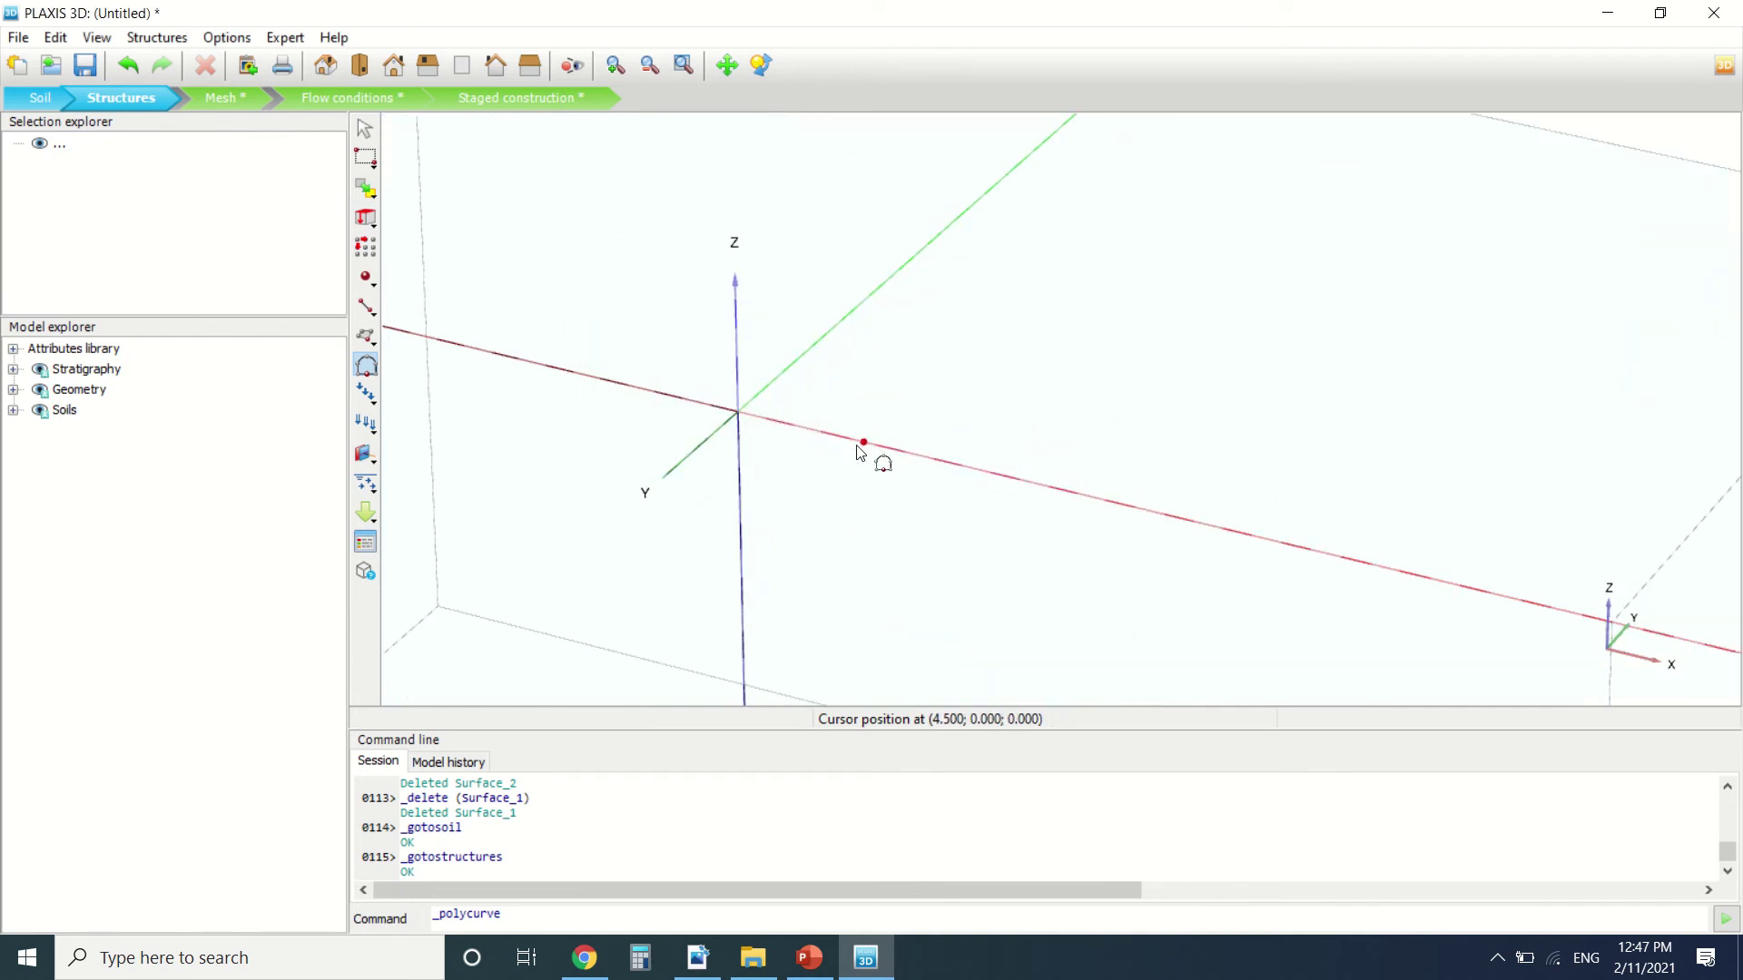
{"action": "scroll", "coordinate": [860, 451], "scroll_direction": "up", "scroll_amount": 1}
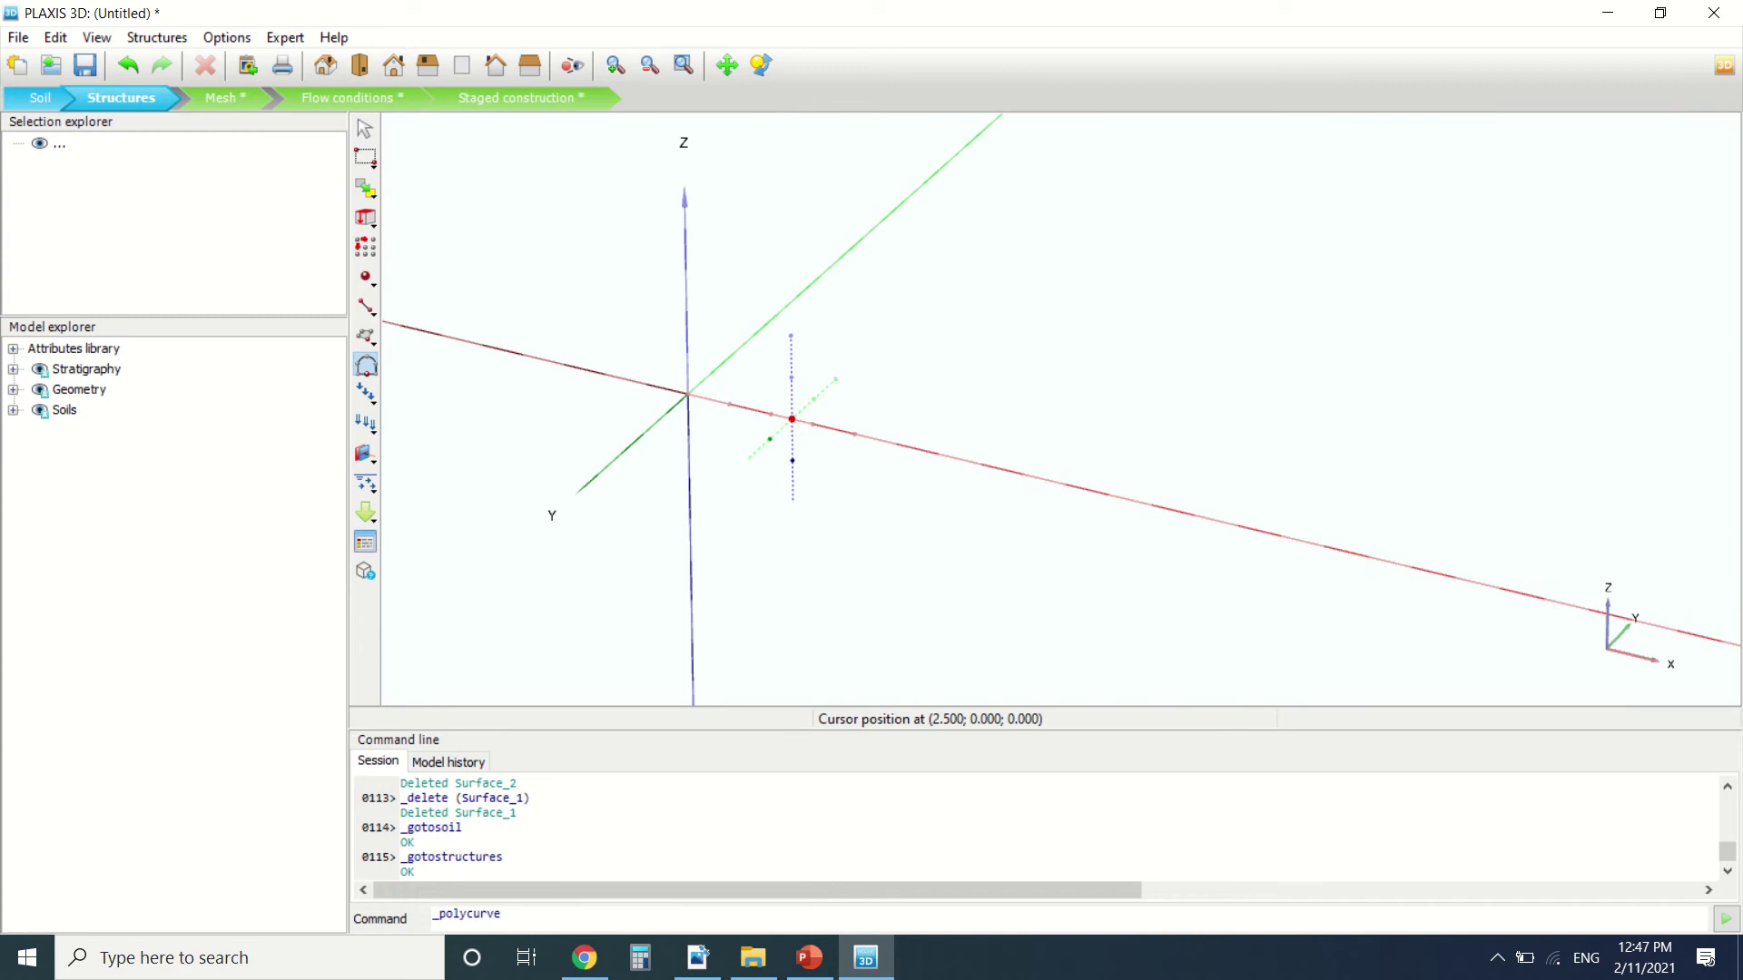
{"action": "left_click", "coordinate": [792, 419]}
Add a first segment to Polycurve_1 in the Shape designer and make it an Arc.
{"action": "left_click", "coordinate": [502, 246]}
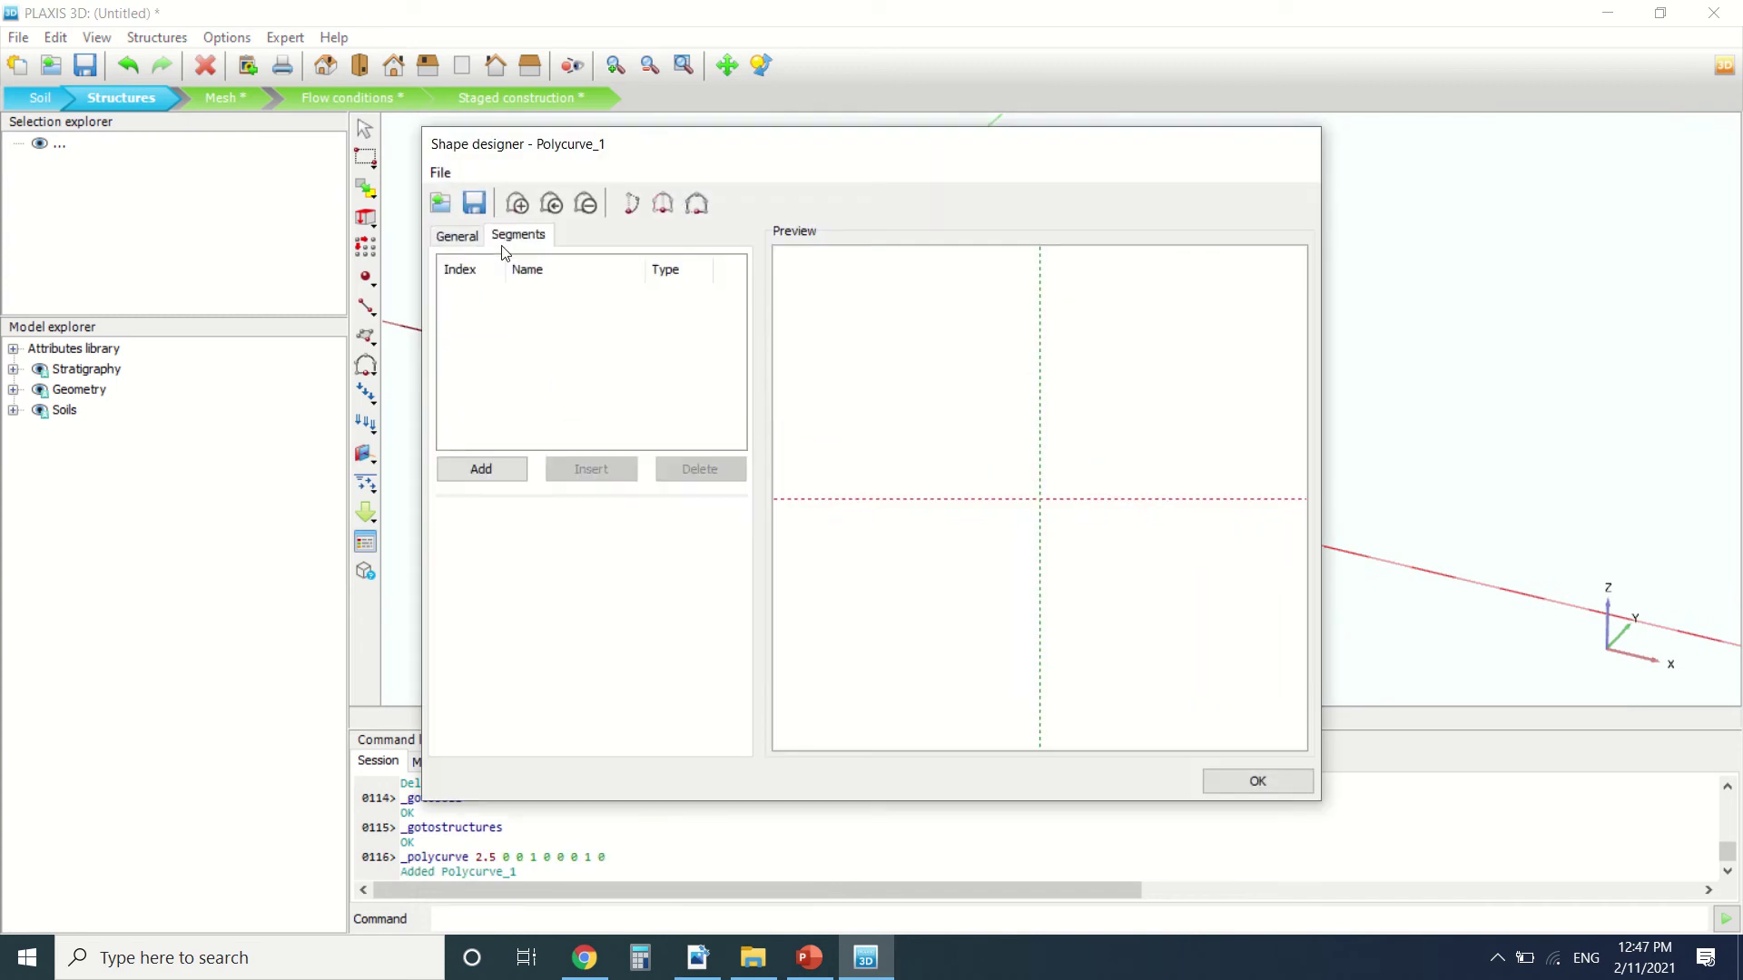
{"action": "left_click", "coordinate": [456, 236]}
{"action": "left_click", "coordinate": [505, 238]}
{"action": "left_click", "coordinate": [514, 463]}
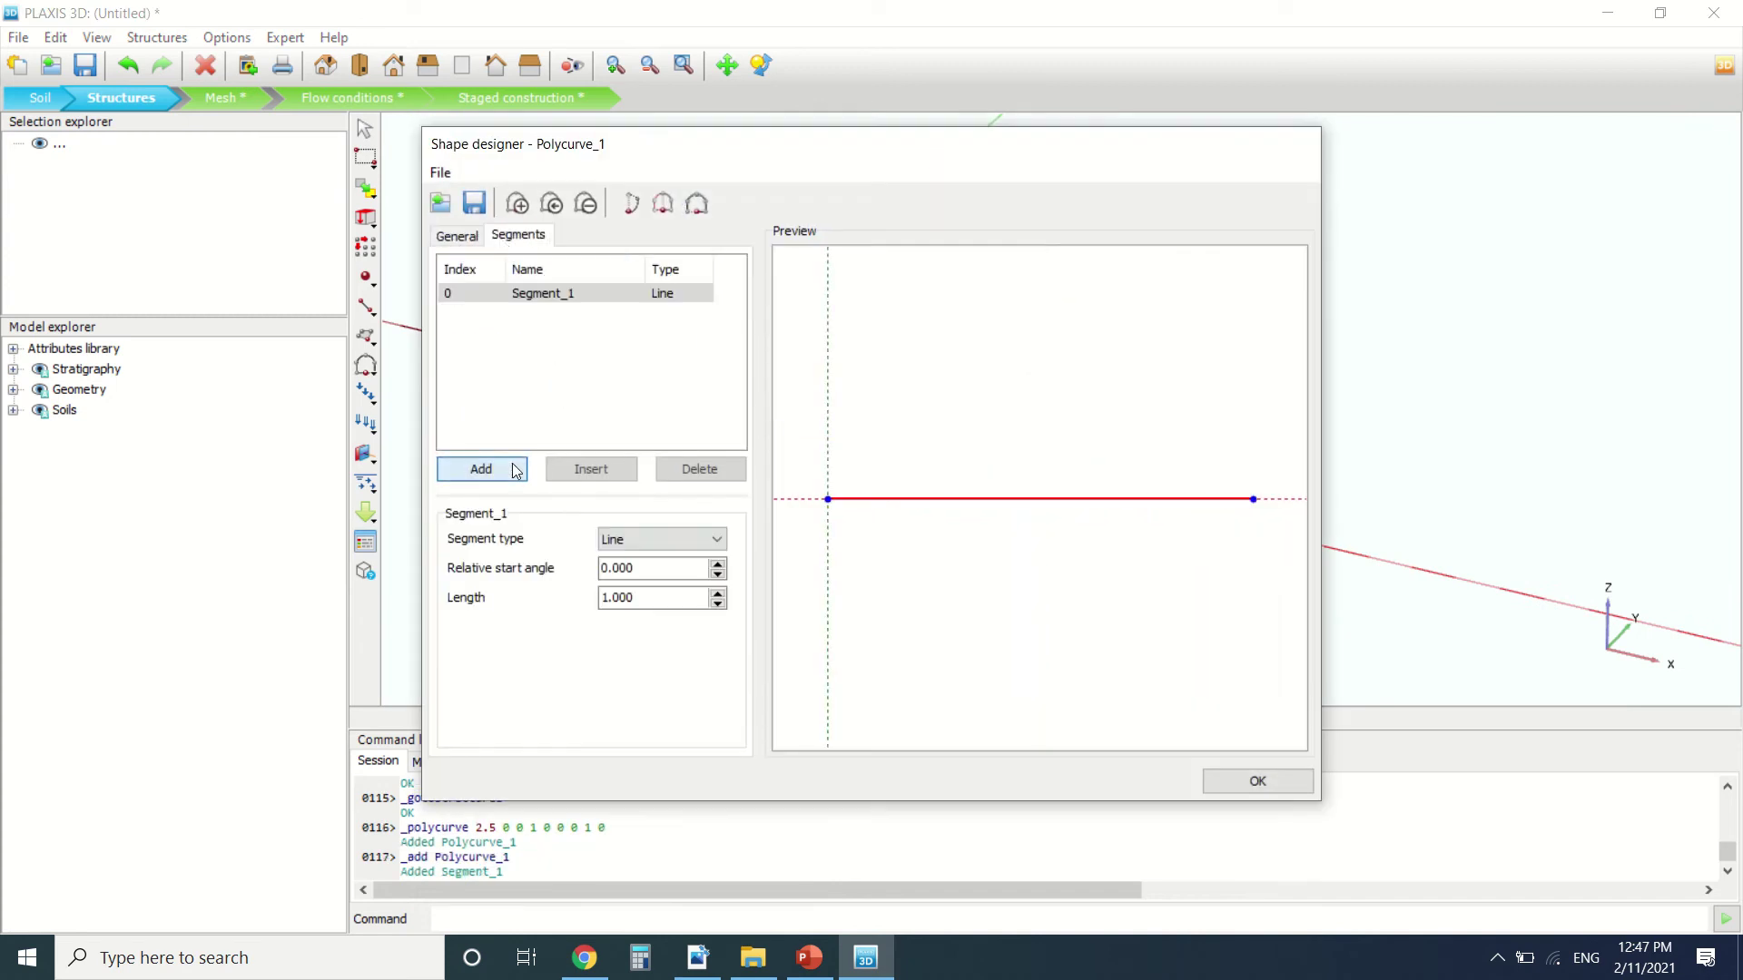
{"action": "left_click", "coordinate": [653, 542]}
{"action": "left_click", "coordinate": [663, 569]}
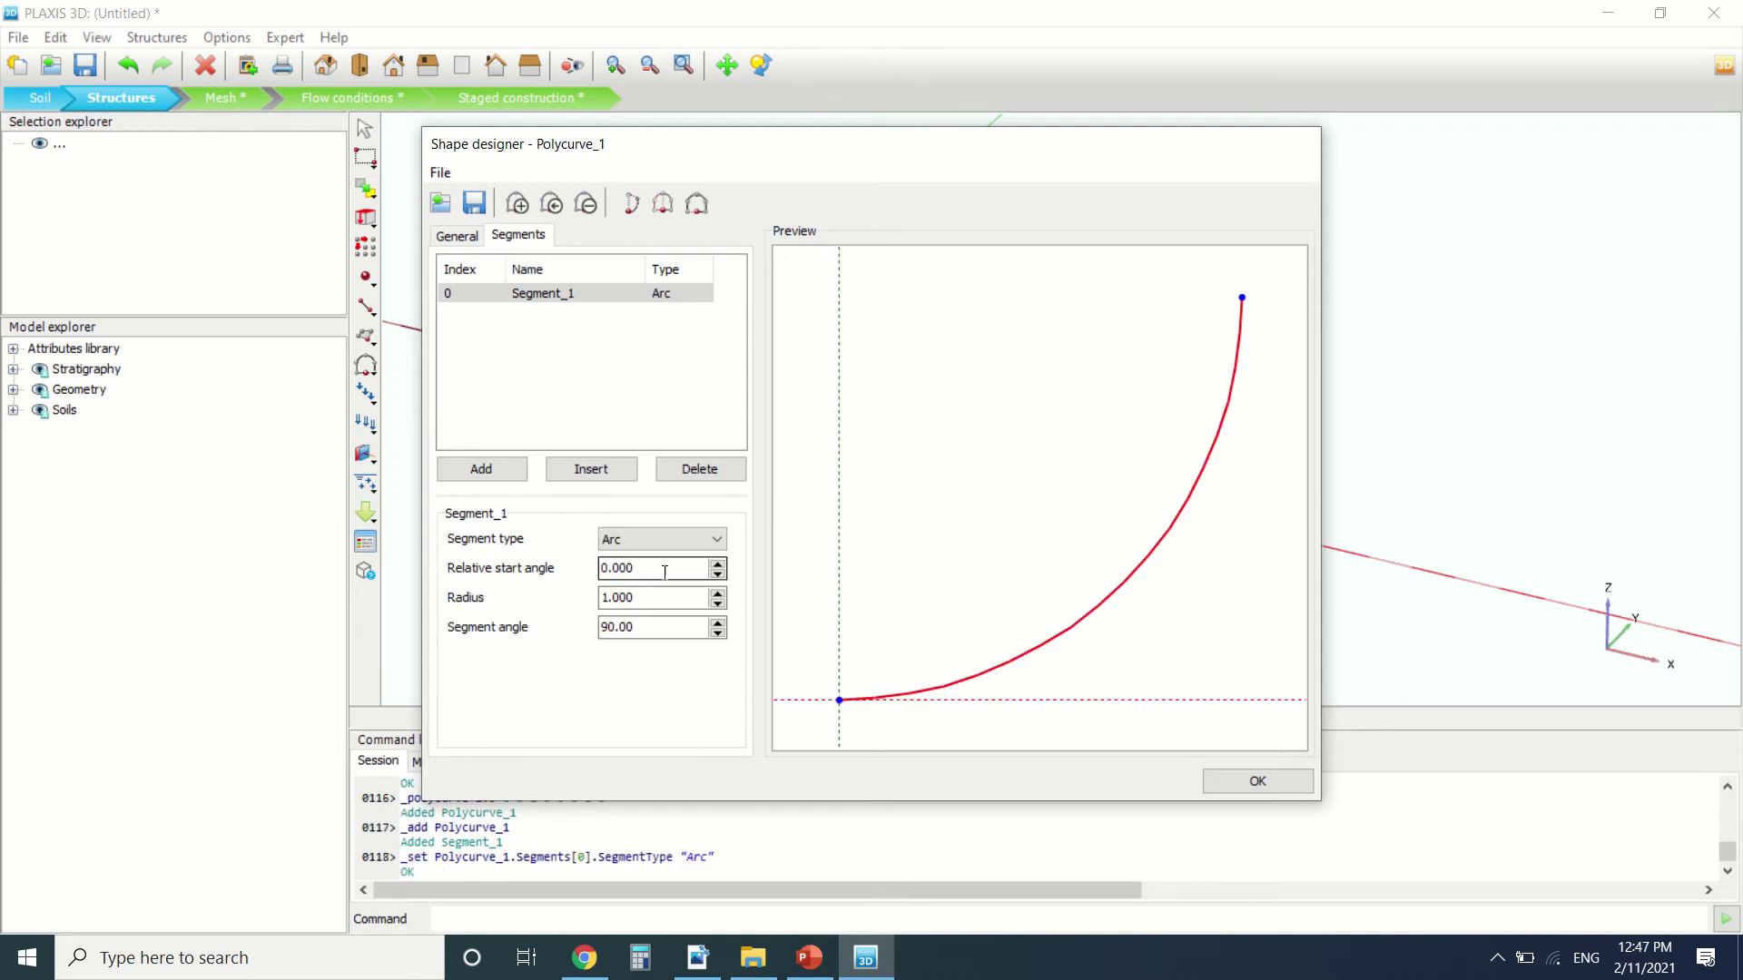
Set the arc's start angle 90°, radius 2.5 m and segment angle 180°, and confirm.
{"action": "double_click", "coordinate": [662, 567]}
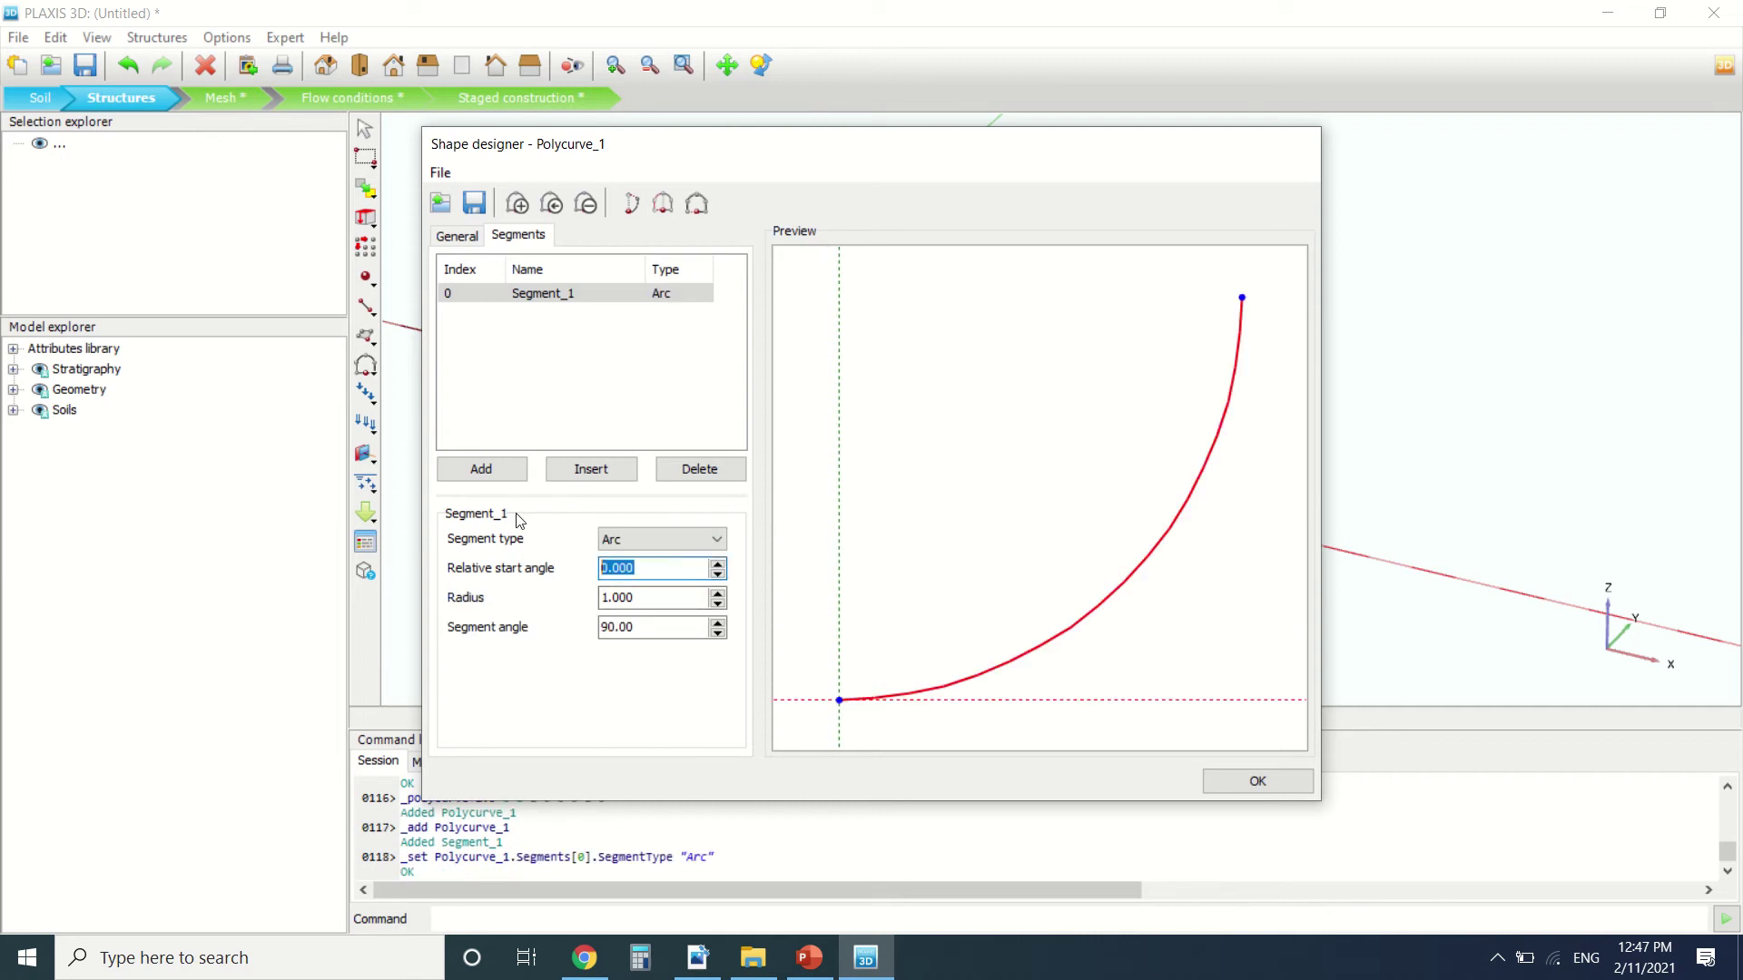
{"action": "type", "text": "90"}
{"action": "left_click", "coordinate": [675, 599]}
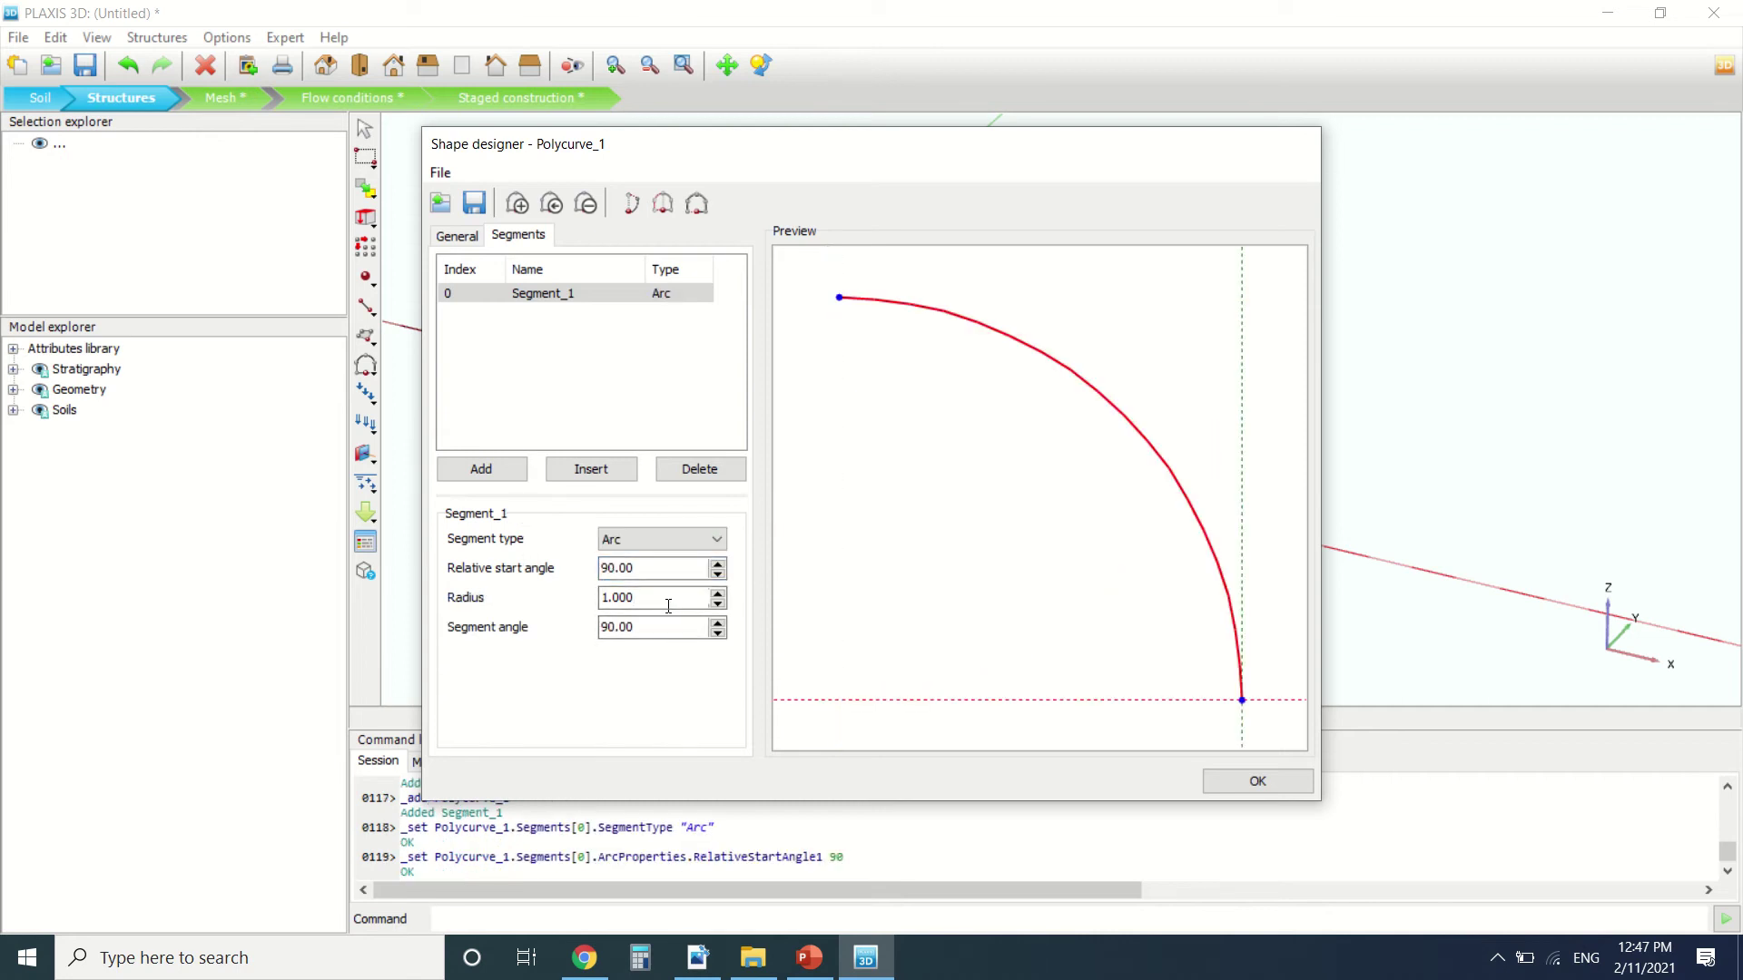
{"action": "type", "text": "2.5"}
{"action": "key", "text": "Tab"}
{"action": "type", "text": "1"}
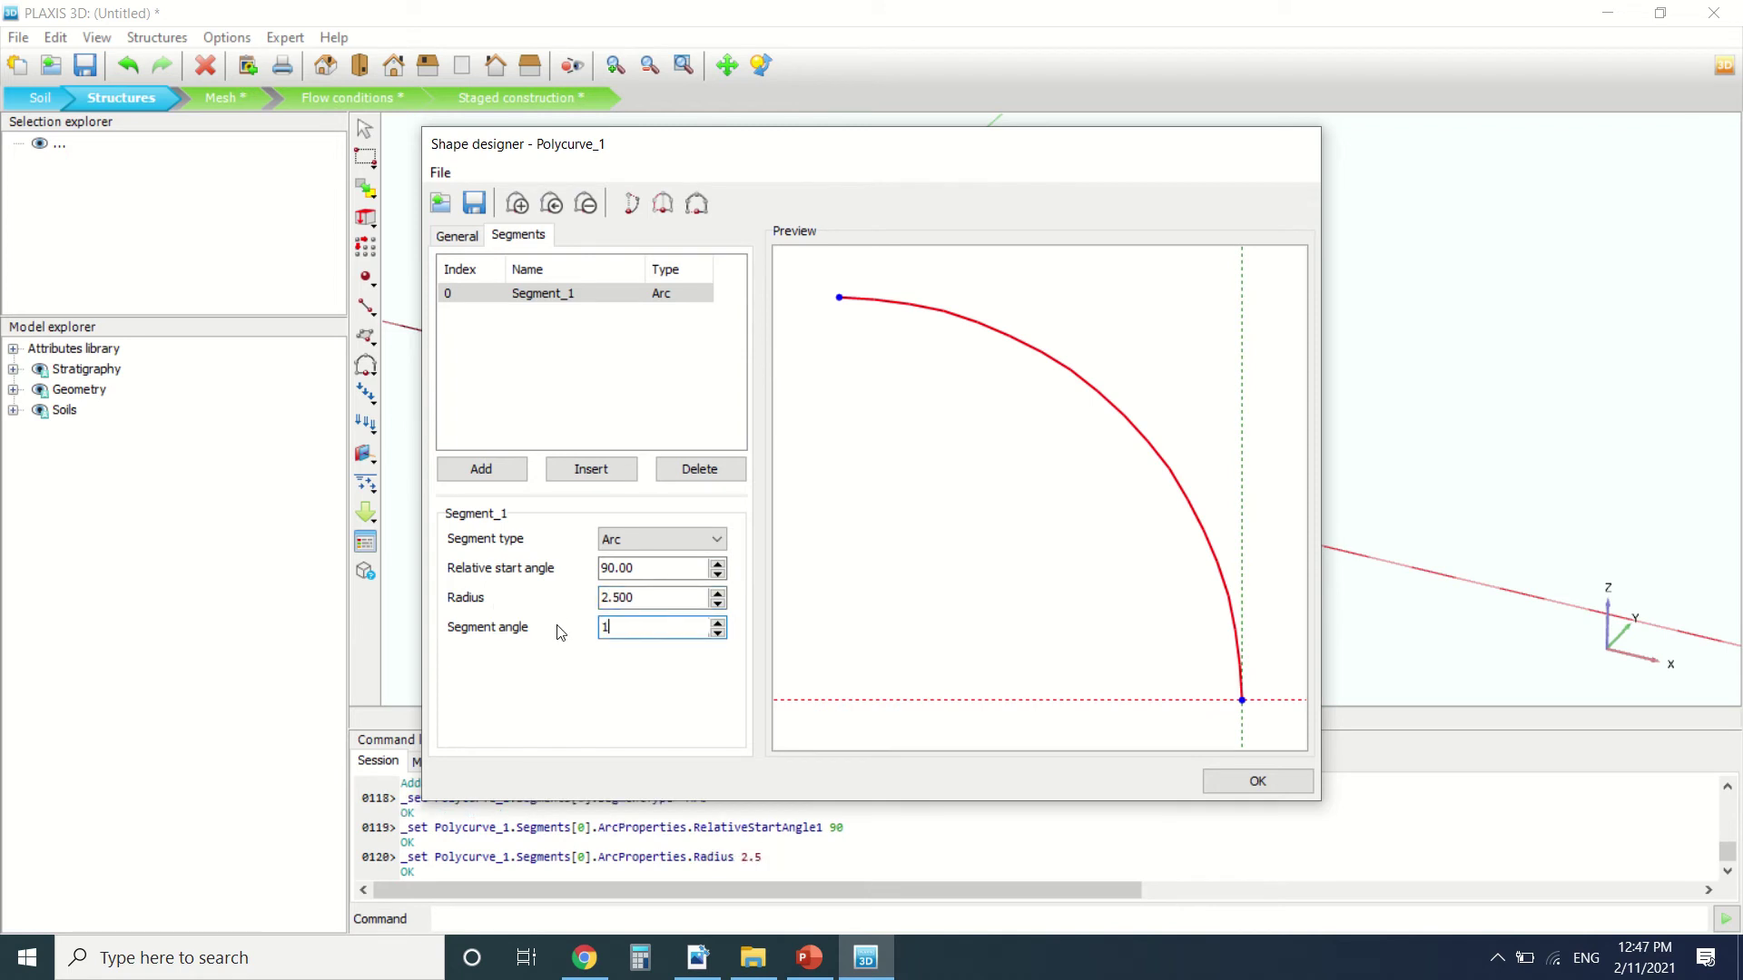
{"action": "type", "text": "80"}
{"action": "left_click", "coordinate": [633, 603]}
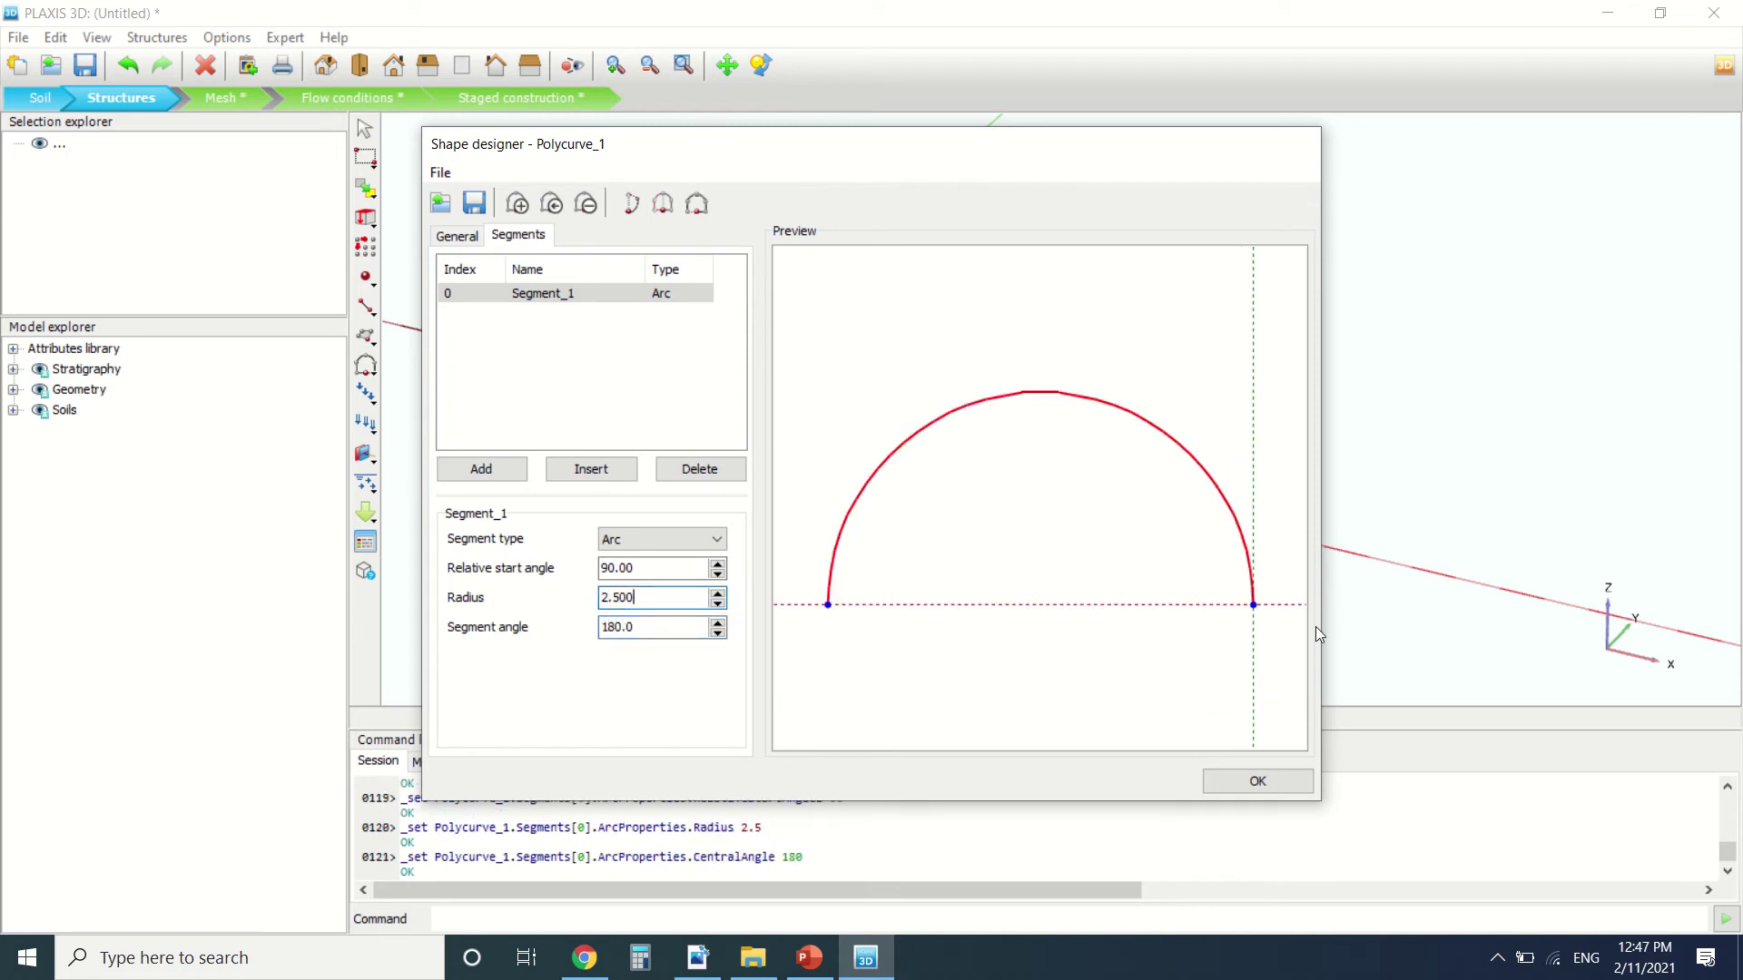
{"action": "left_click", "coordinate": [1225, 783]}
Bring the tutorial PDF back to the front.
{"action": "scroll", "coordinate": [745, 367], "scroll_direction": "down", "scroll_amount": 2}
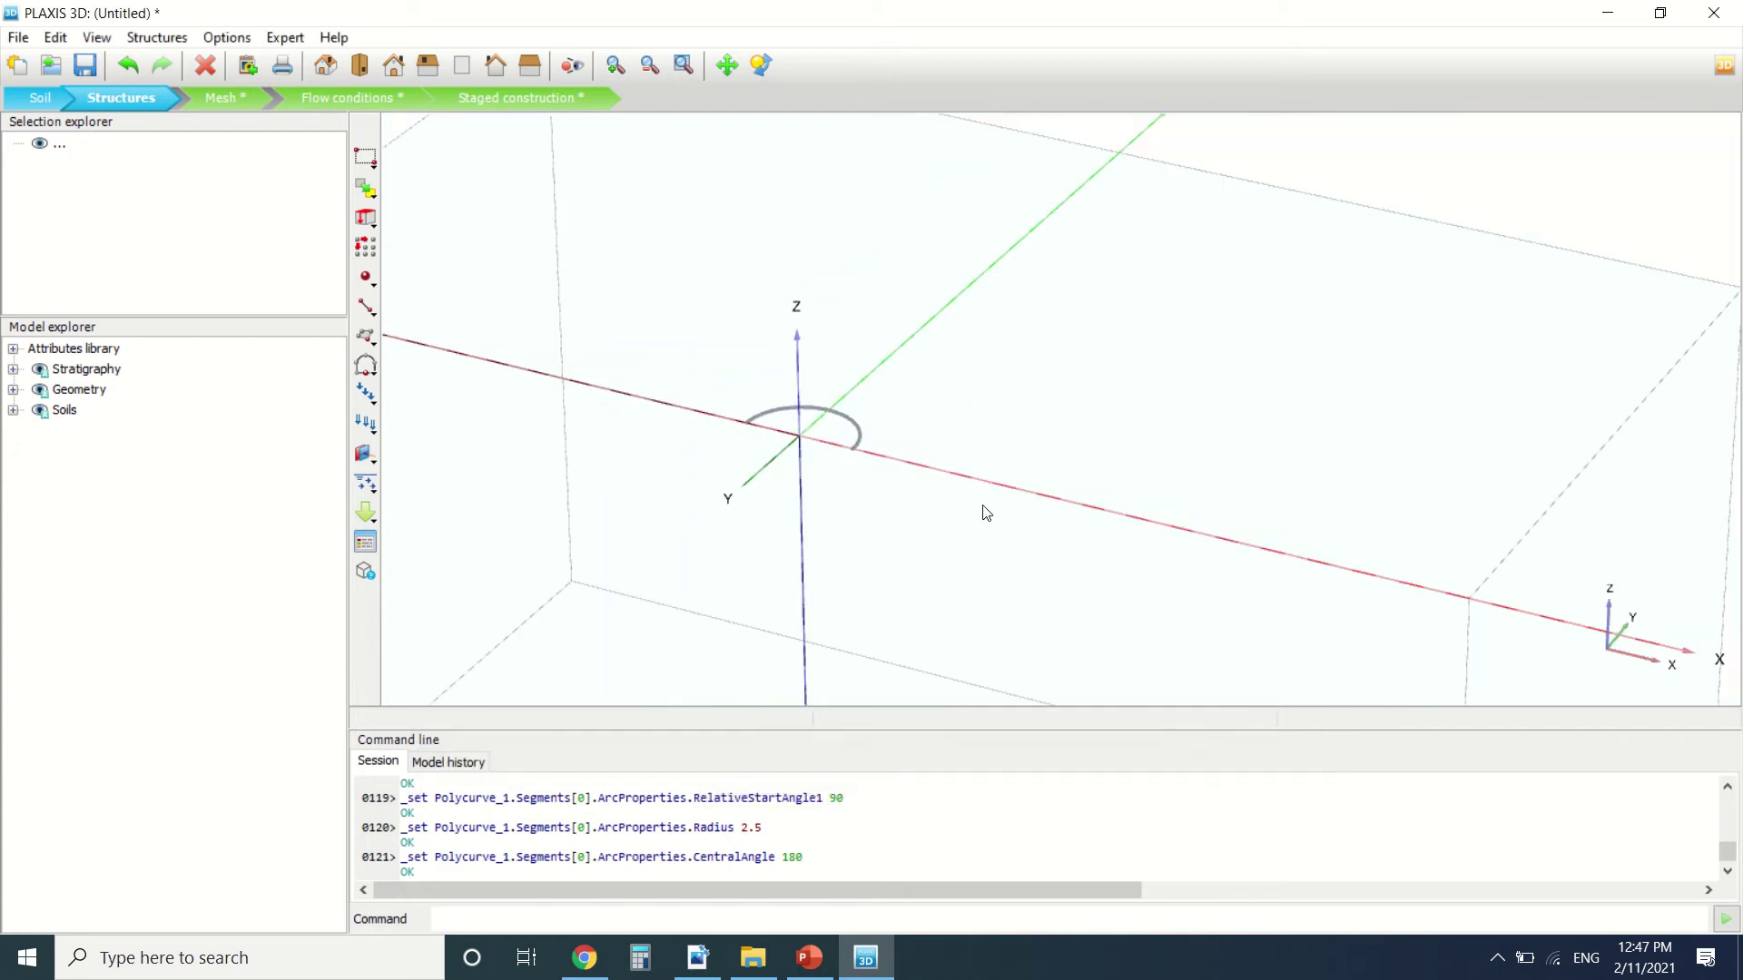
{"action": "scroll", "coordinate": [771, 420], "scroll_direction": "up", "scroll_amount": 4}
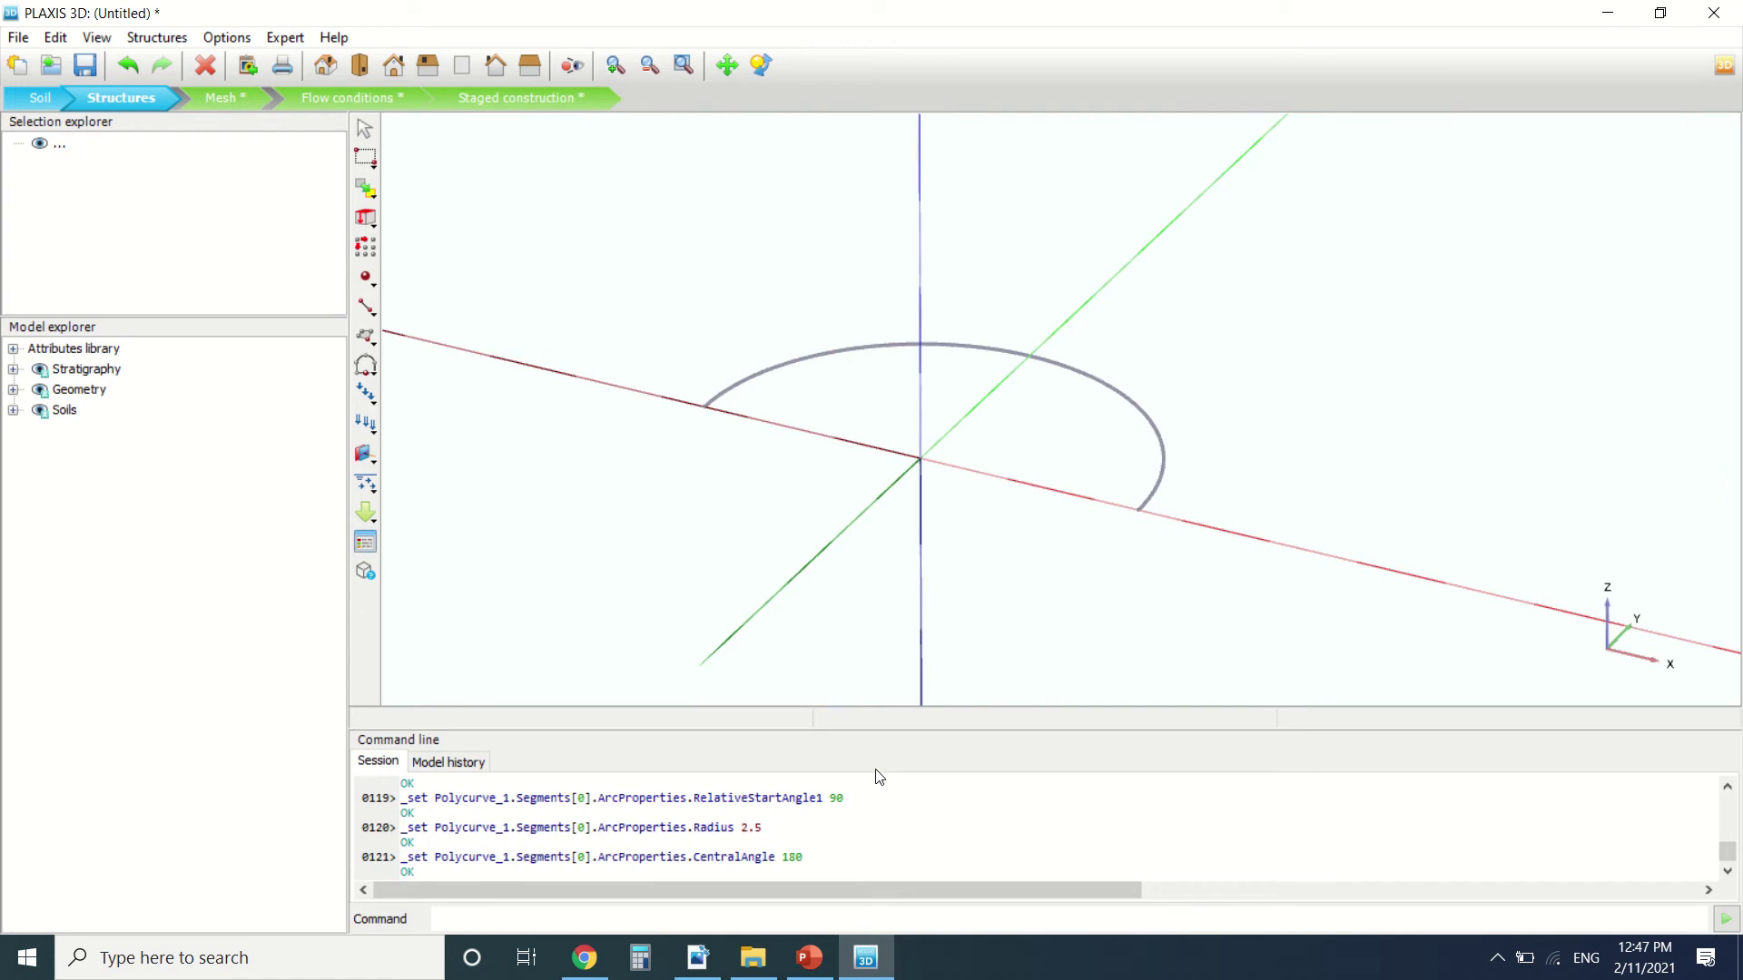
{"action": "left_click", "coordinate": [697, 958]}
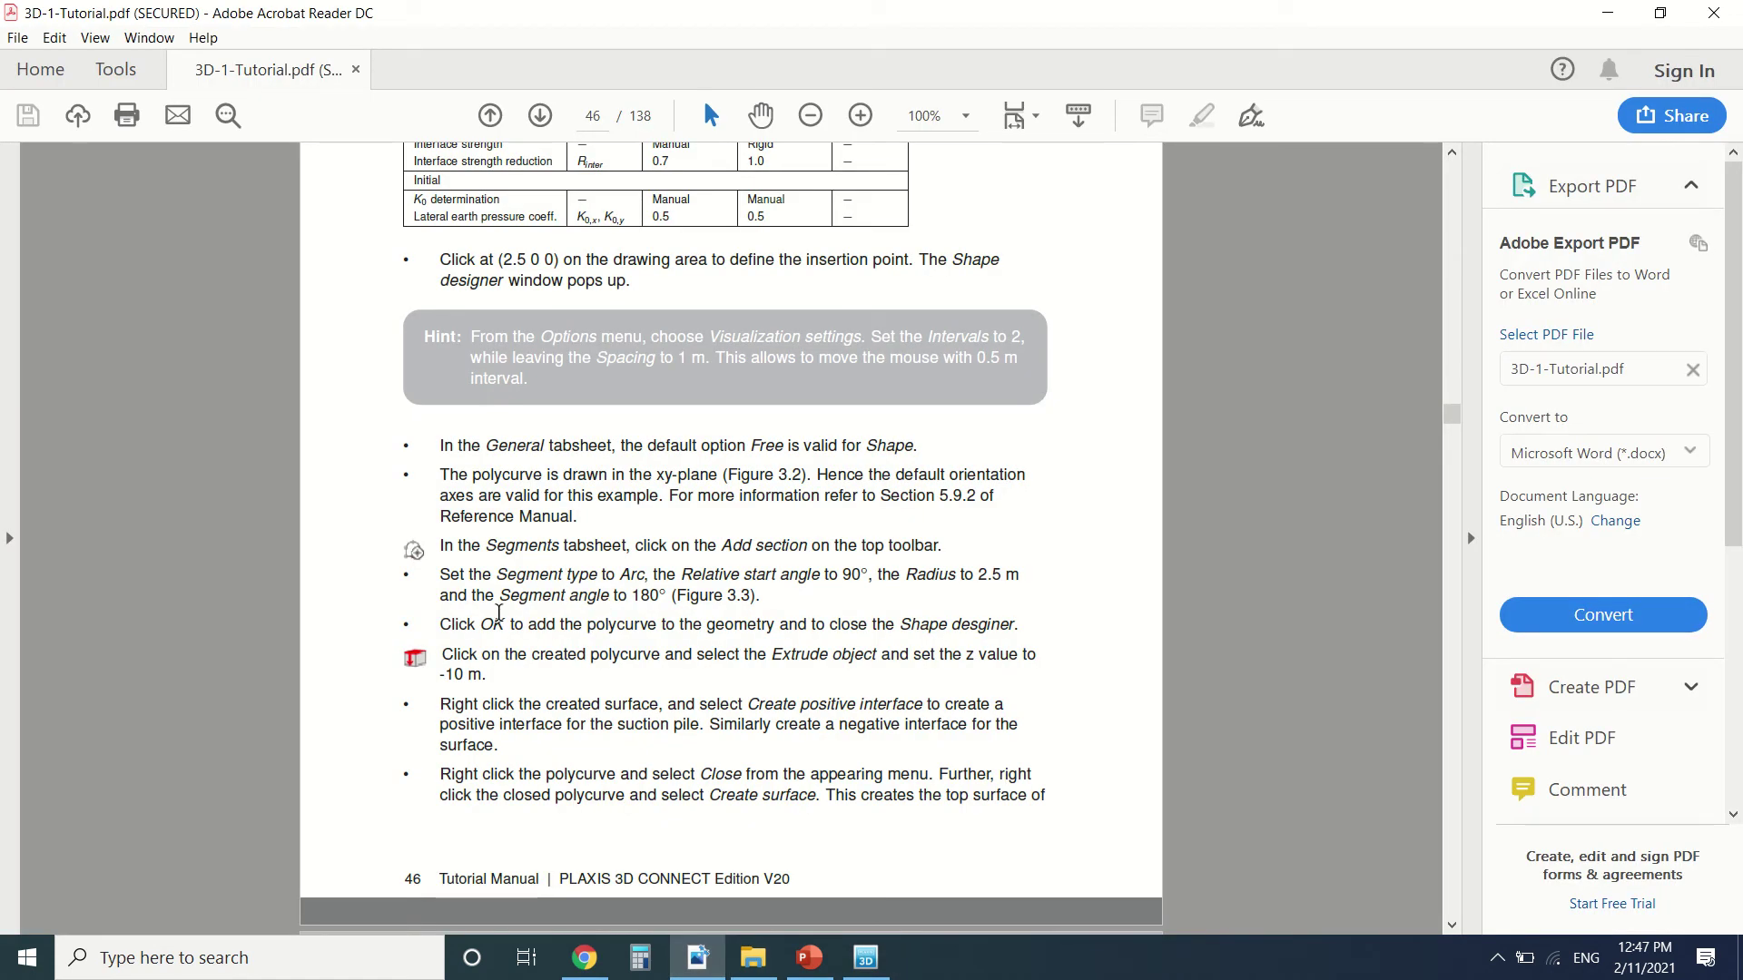
Scroll the tutorial from page 46 to Figure 3.5 on page 48, then return to PLAXIS 3D.
{"action": "scroll", "coordinate": [701, 625], "scroll_direction": "down", "scroll_amount": 4}
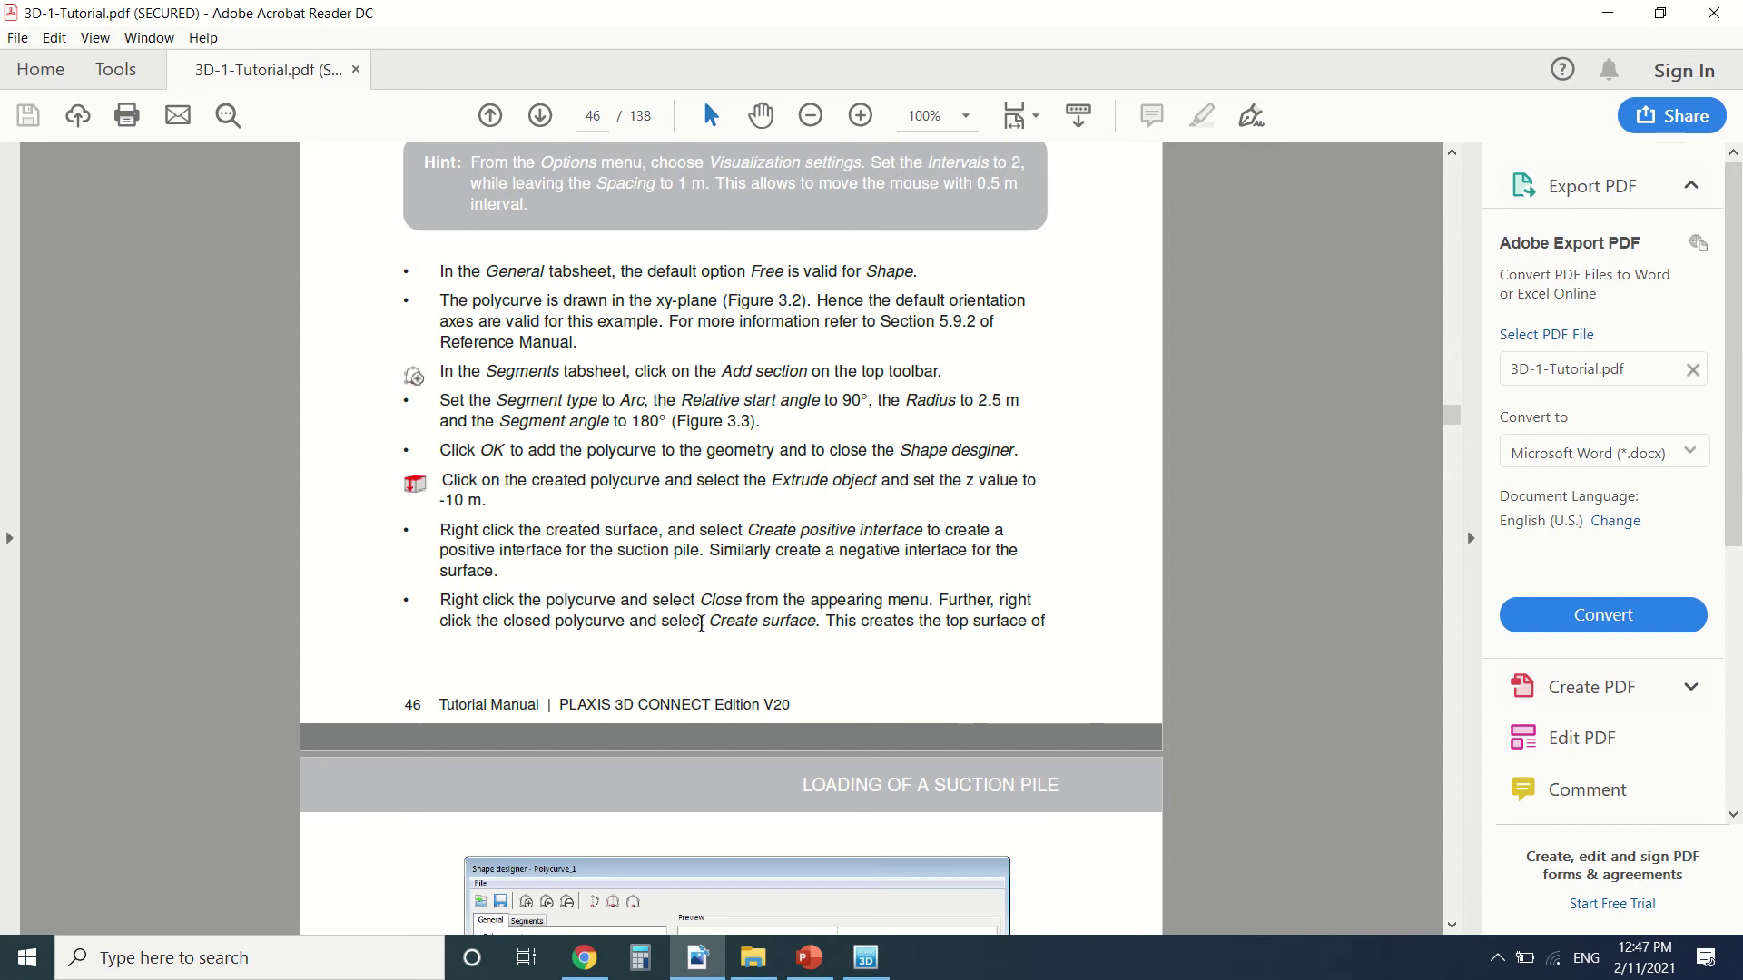
{"action": "scroll", "coordinate": [701, 625], "scroll_direction": "down", "scroll_amount": 2}
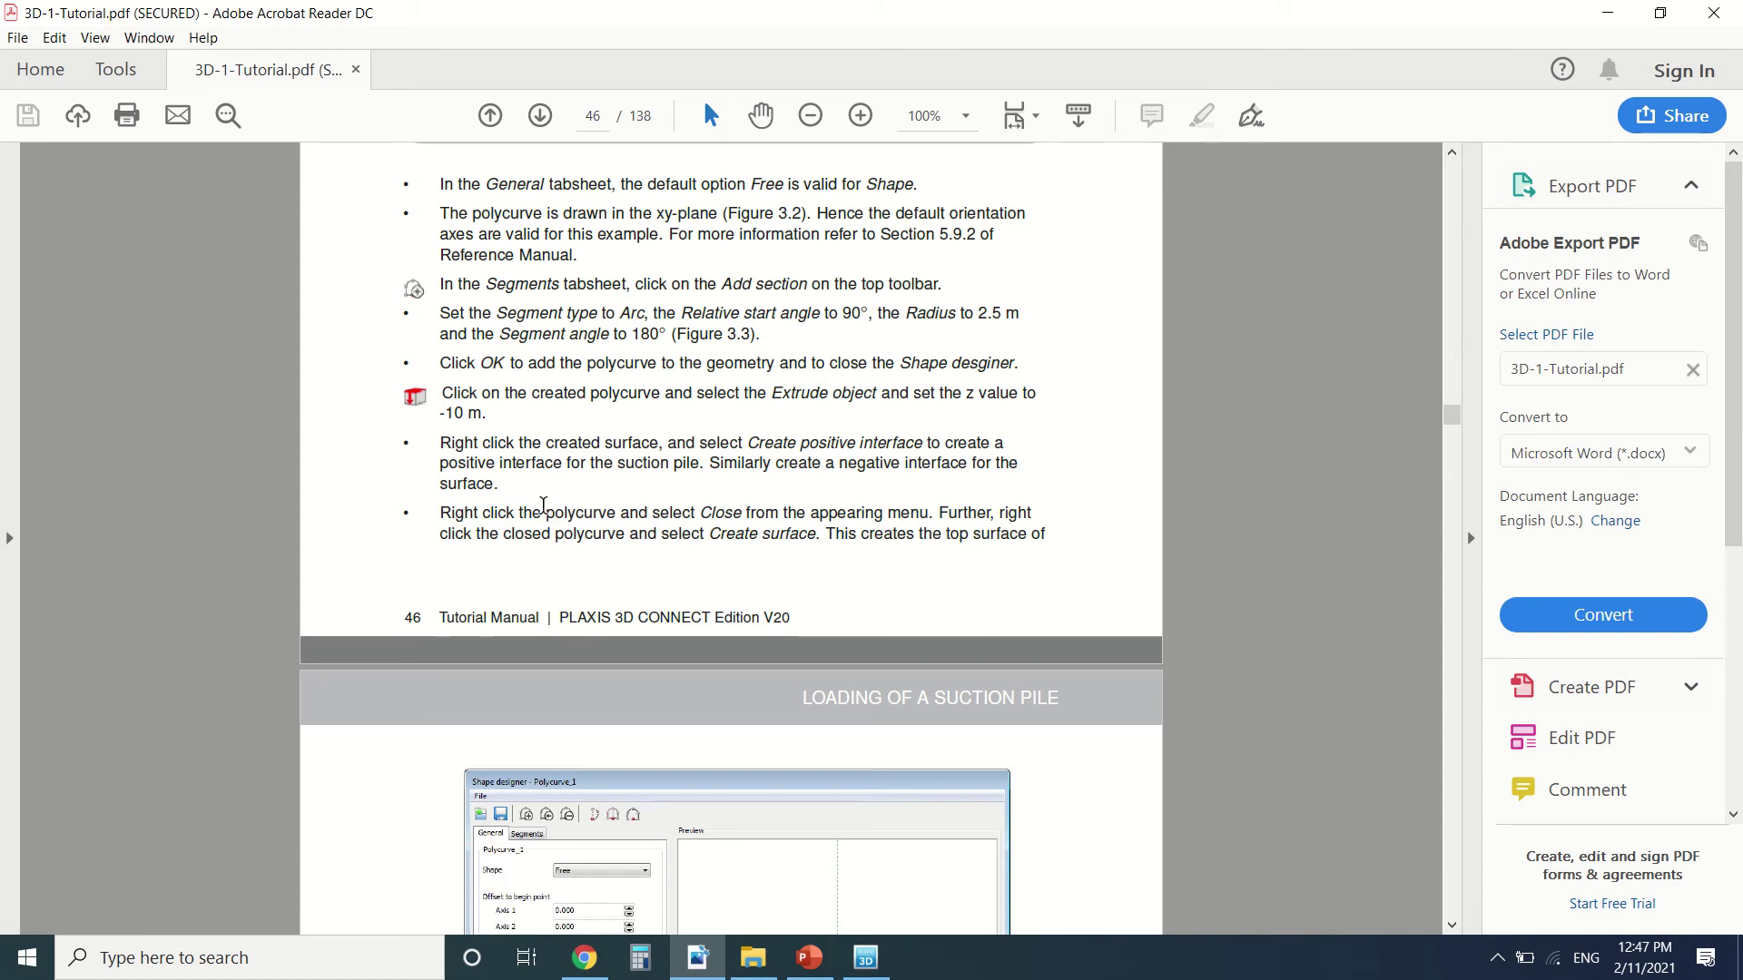
{"action": "scroll", "coordinate": [543, 504], "scroll_direction": "down", "scroll_amount": 1}
{"action": "scroll", "coordinate": [786, 446], "scroll_direction": "down", "scroll_amount": 2}
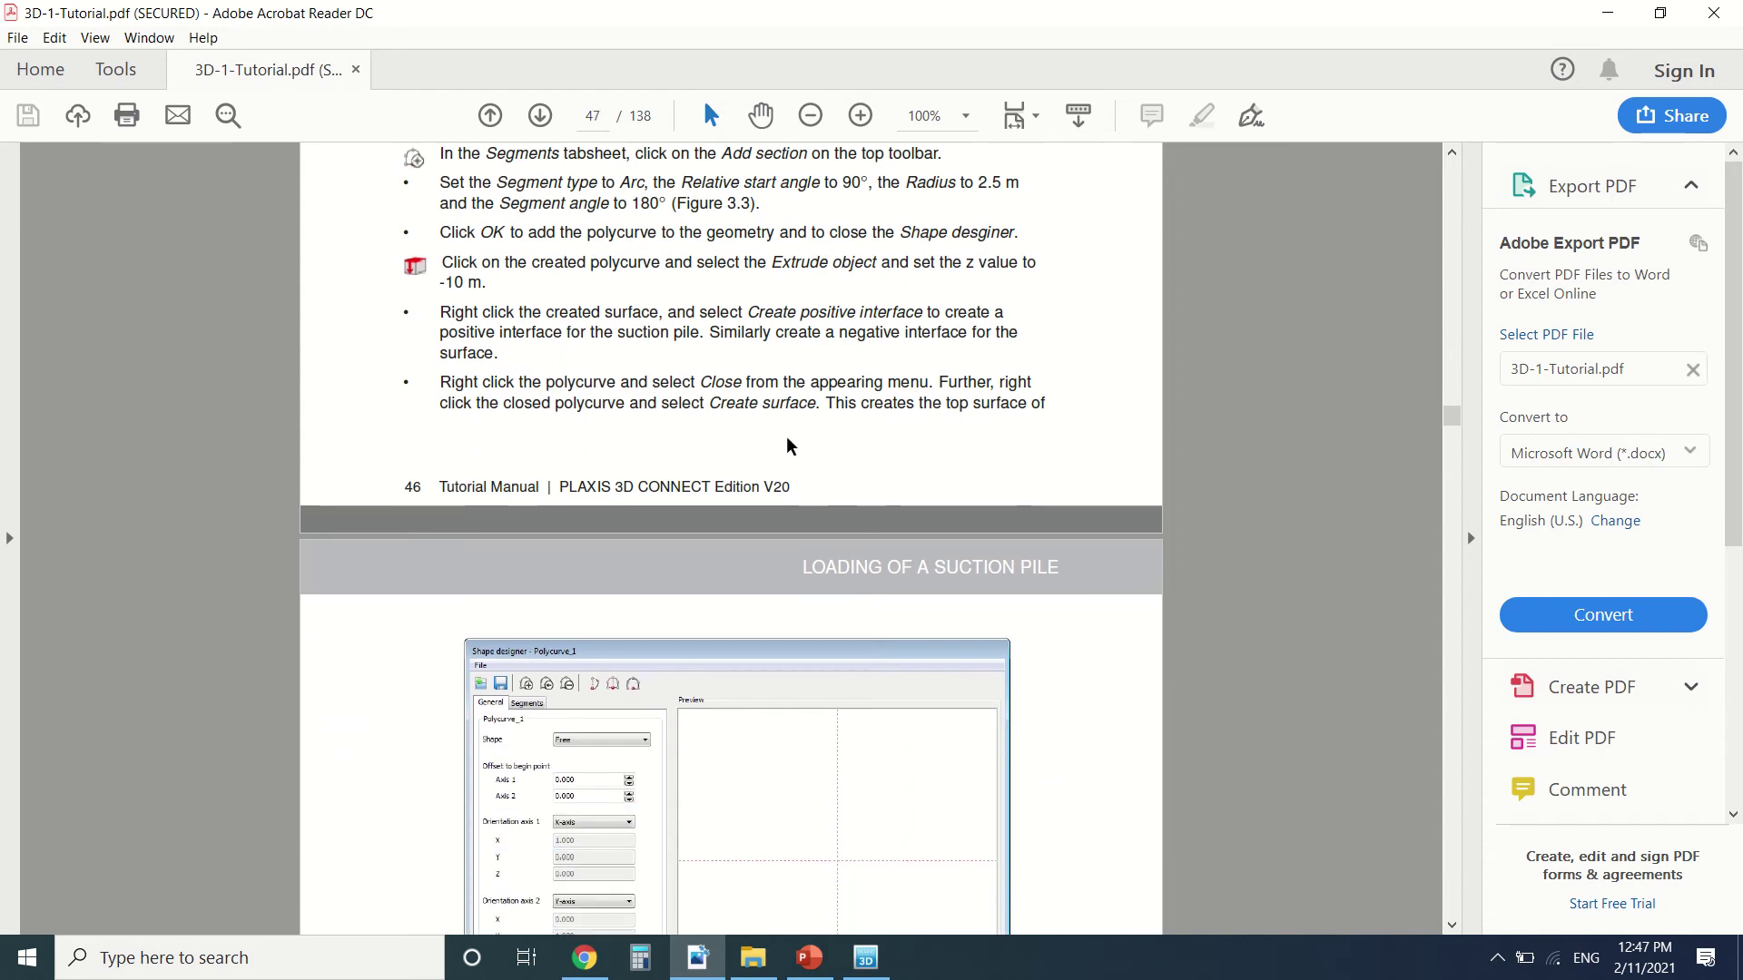
{"action": "scroll", "coordinate": [750, 432], "scroll_direction": "down", "scroll_amount": 10}
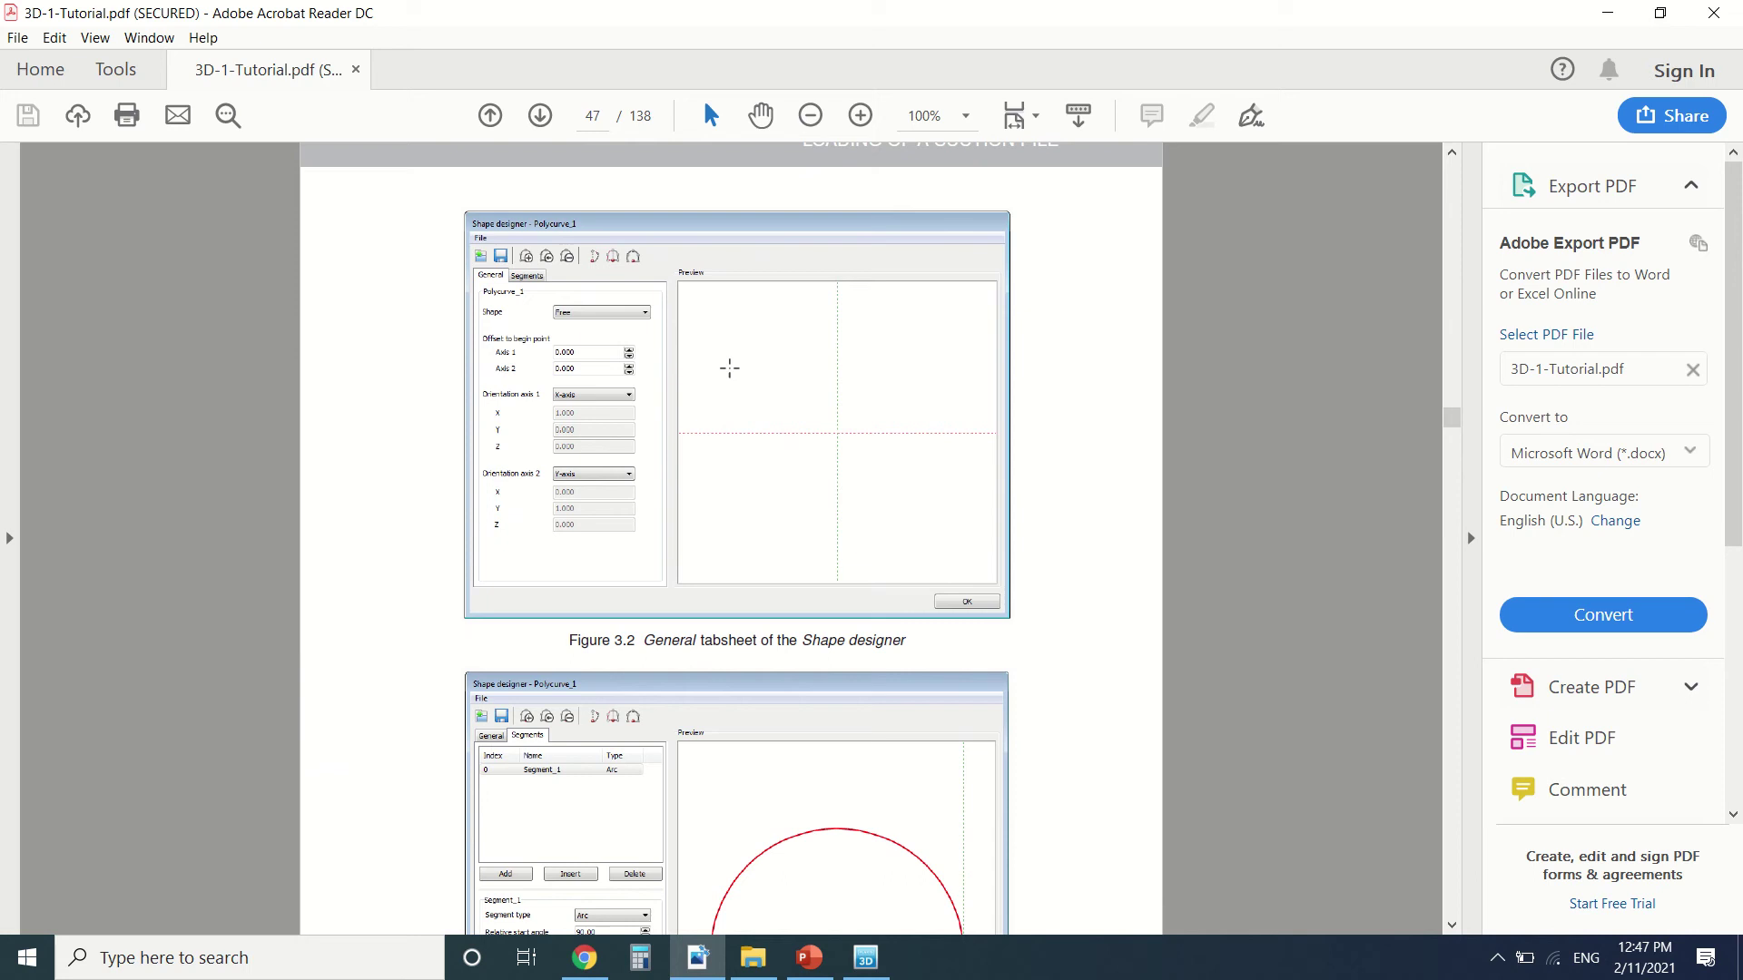
{"action": "scroll", "coordinate": [729, 368], "scroll_direction": "down", "scroll_amount": 20}
{"action": "scroll", "coordinate": [721, 372], "scroll_direction": "up", "scroll_amount": 2}
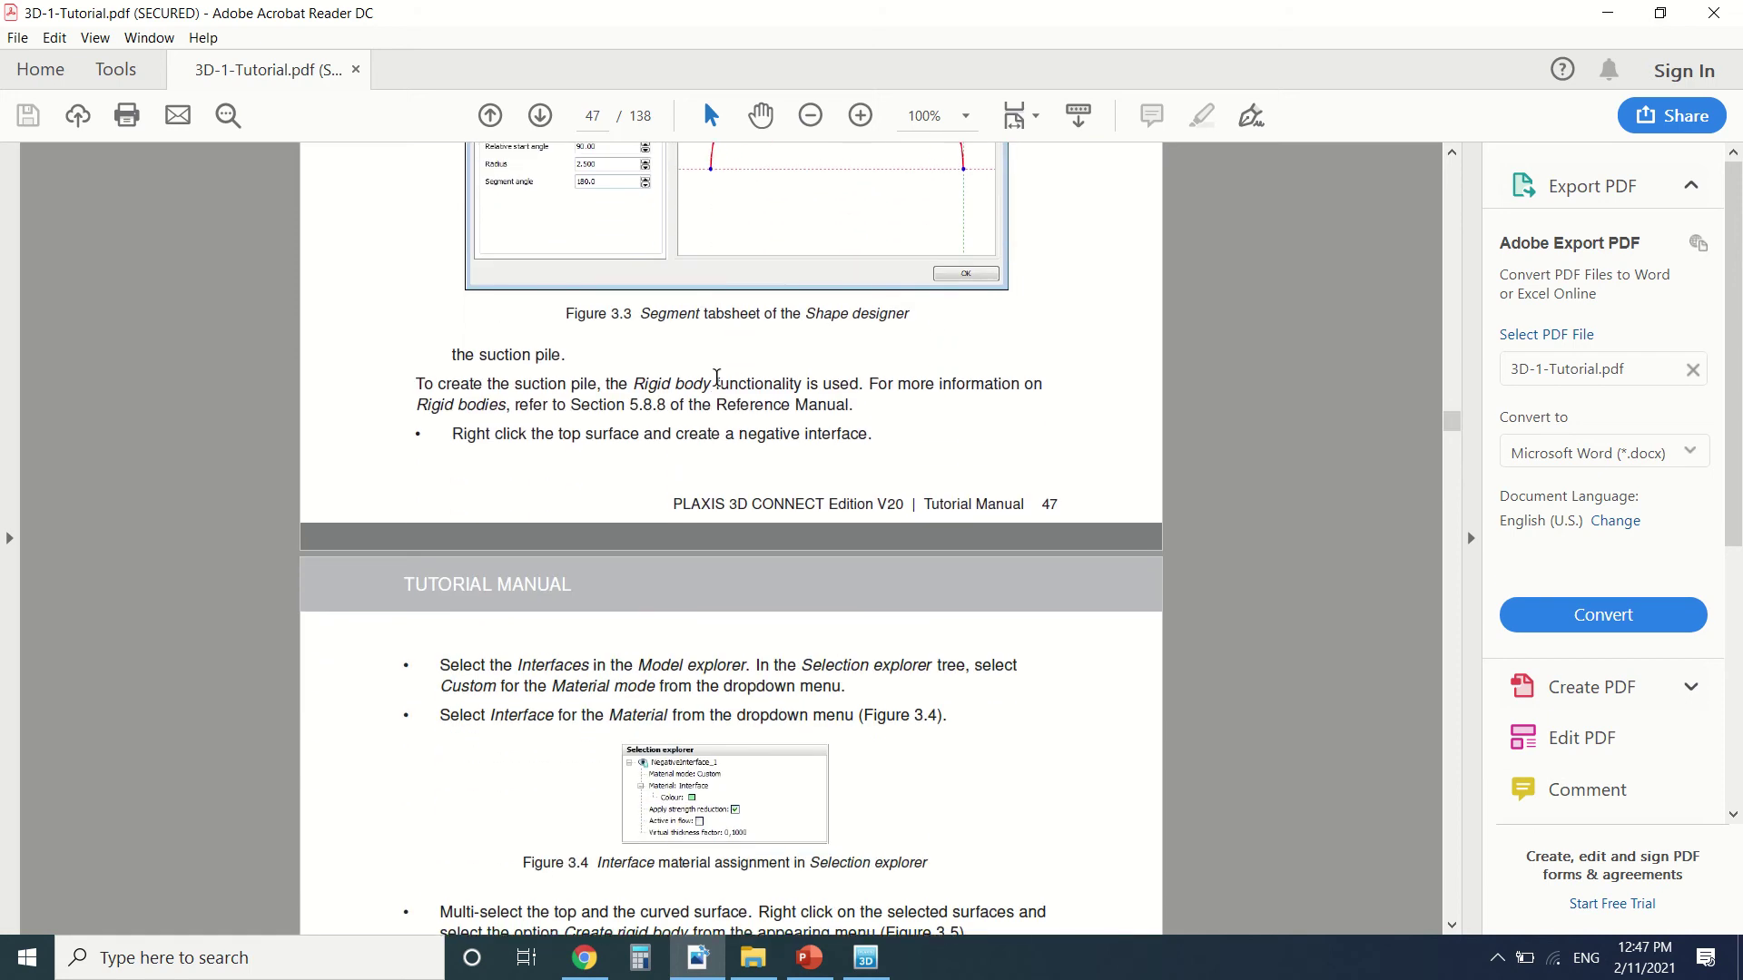
{"action": "scroll", "coordinate": [717, 377], "scroll_direction": "up", "scroll_amount": 20}
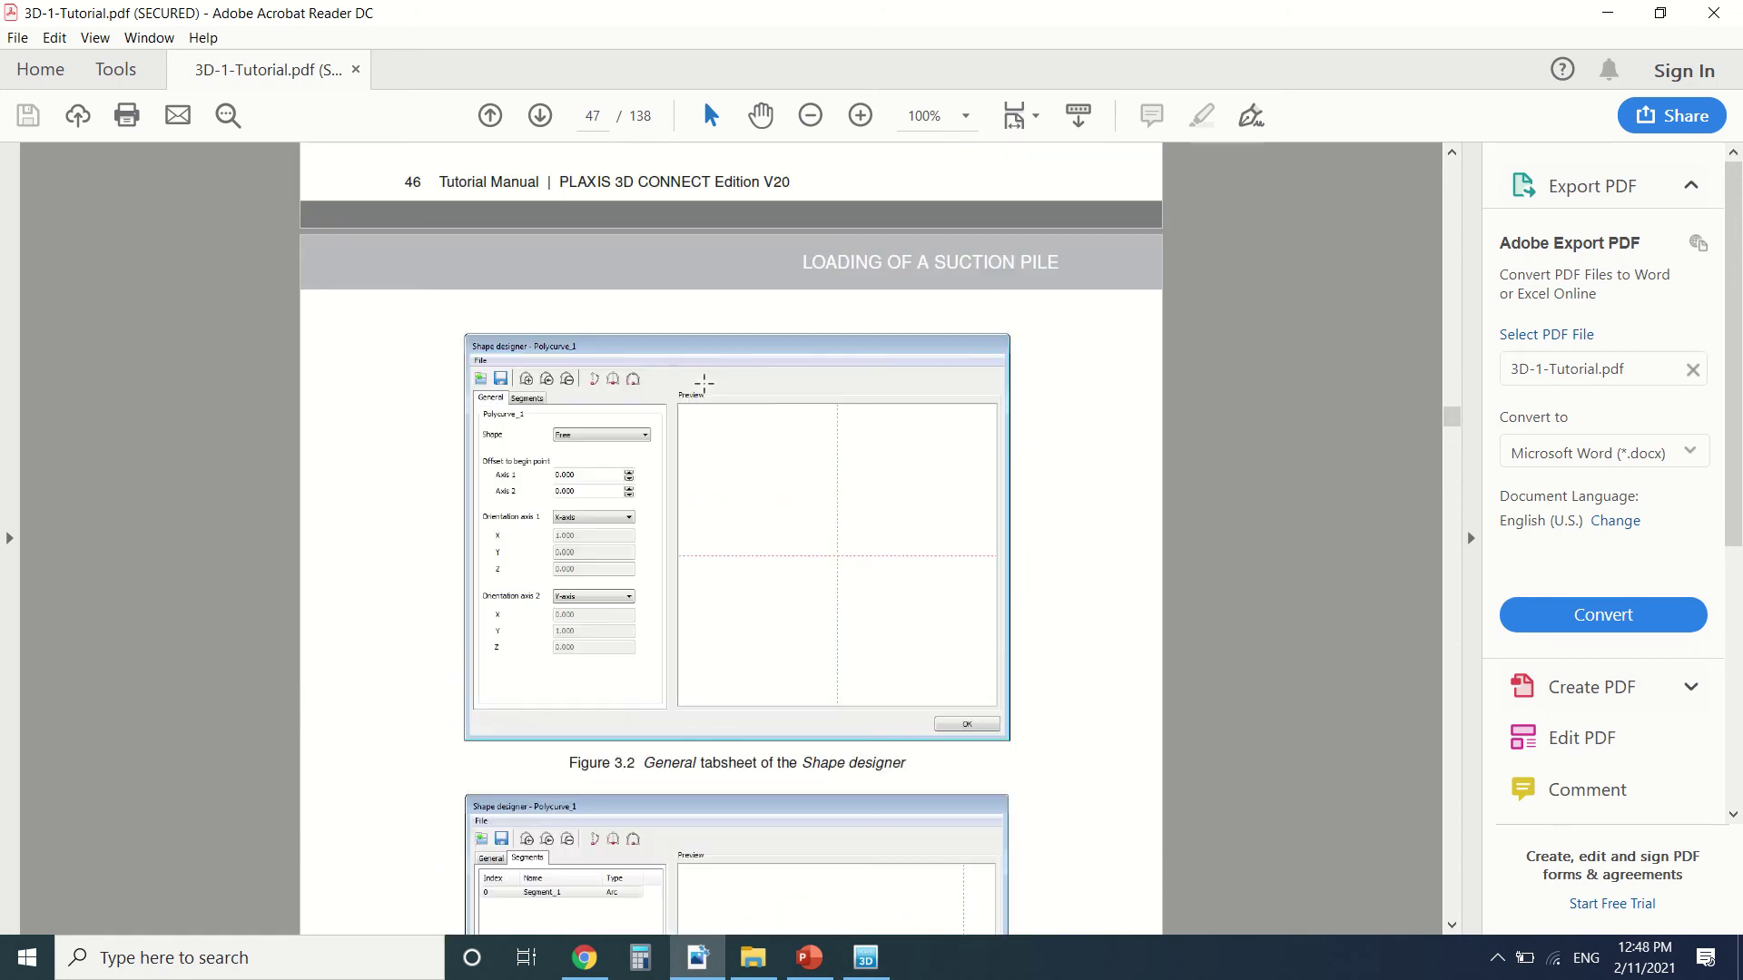
{"action": "scroll", "coordinate": [705, 383], "scroll_direction": "up", "scroll_amount": 8}
{"action": "scroll", "coordinate": [692, 376], "scroll_direction": "down", "scroll_amount": 8}
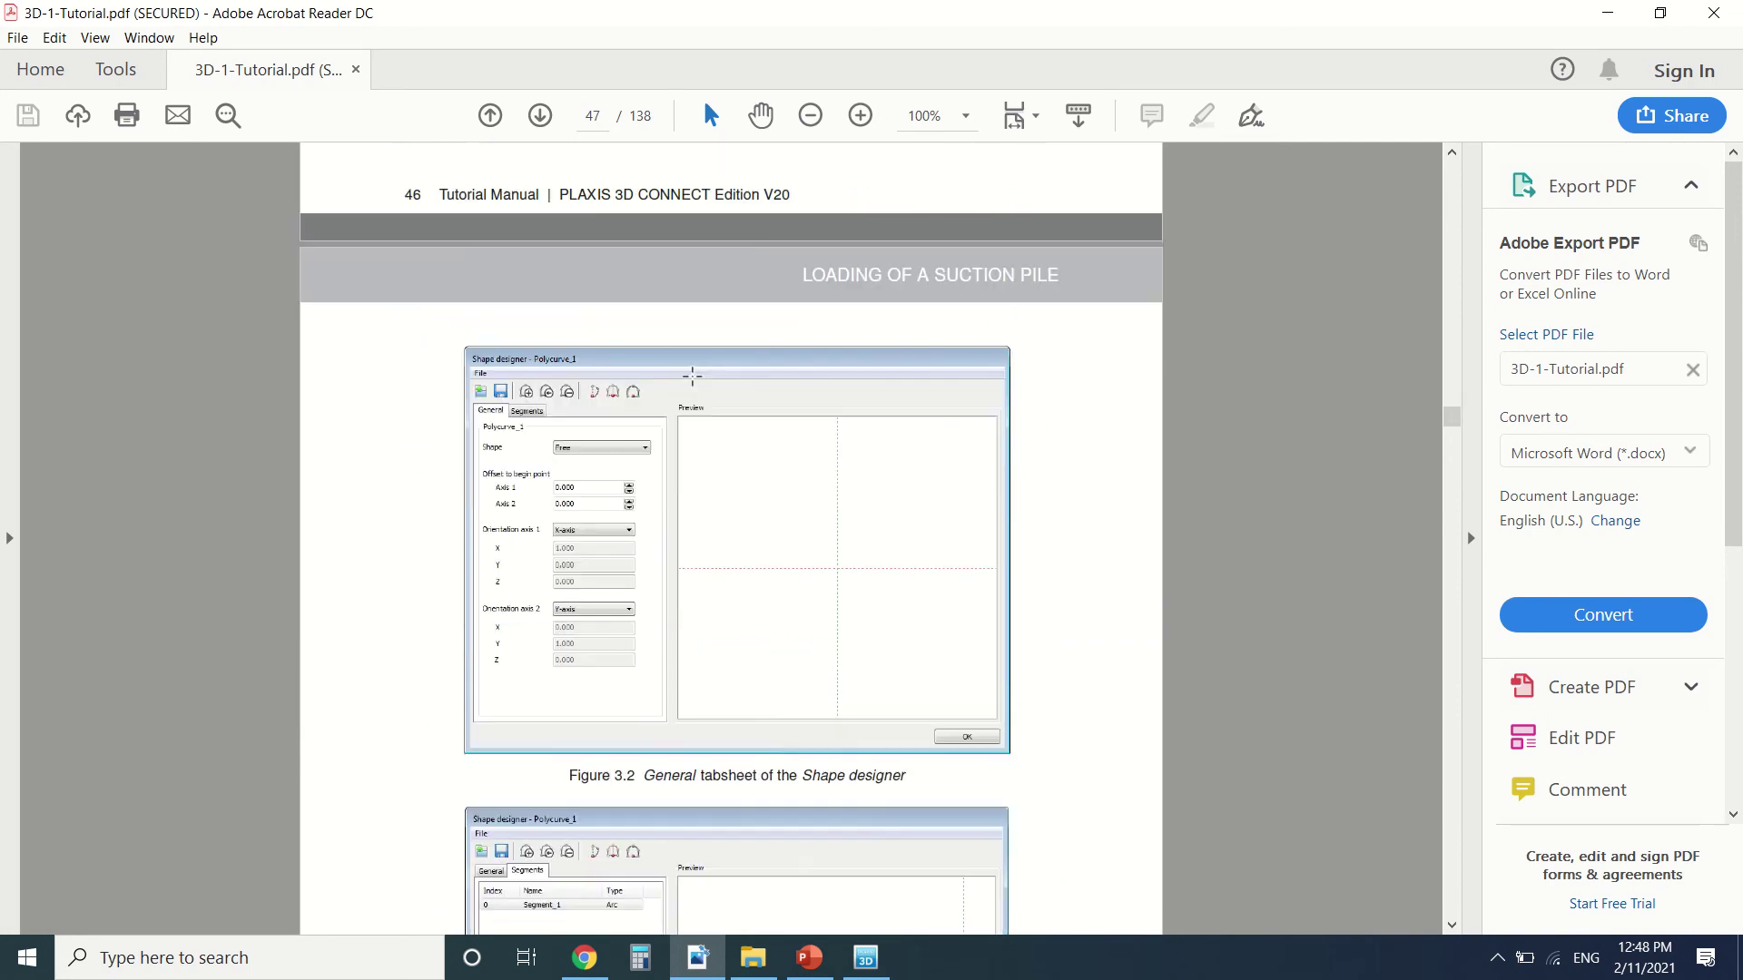
{"action": "scroll", "coordinate": [691, 376], "scroll_direction": "down", "scroll_amount": 20}
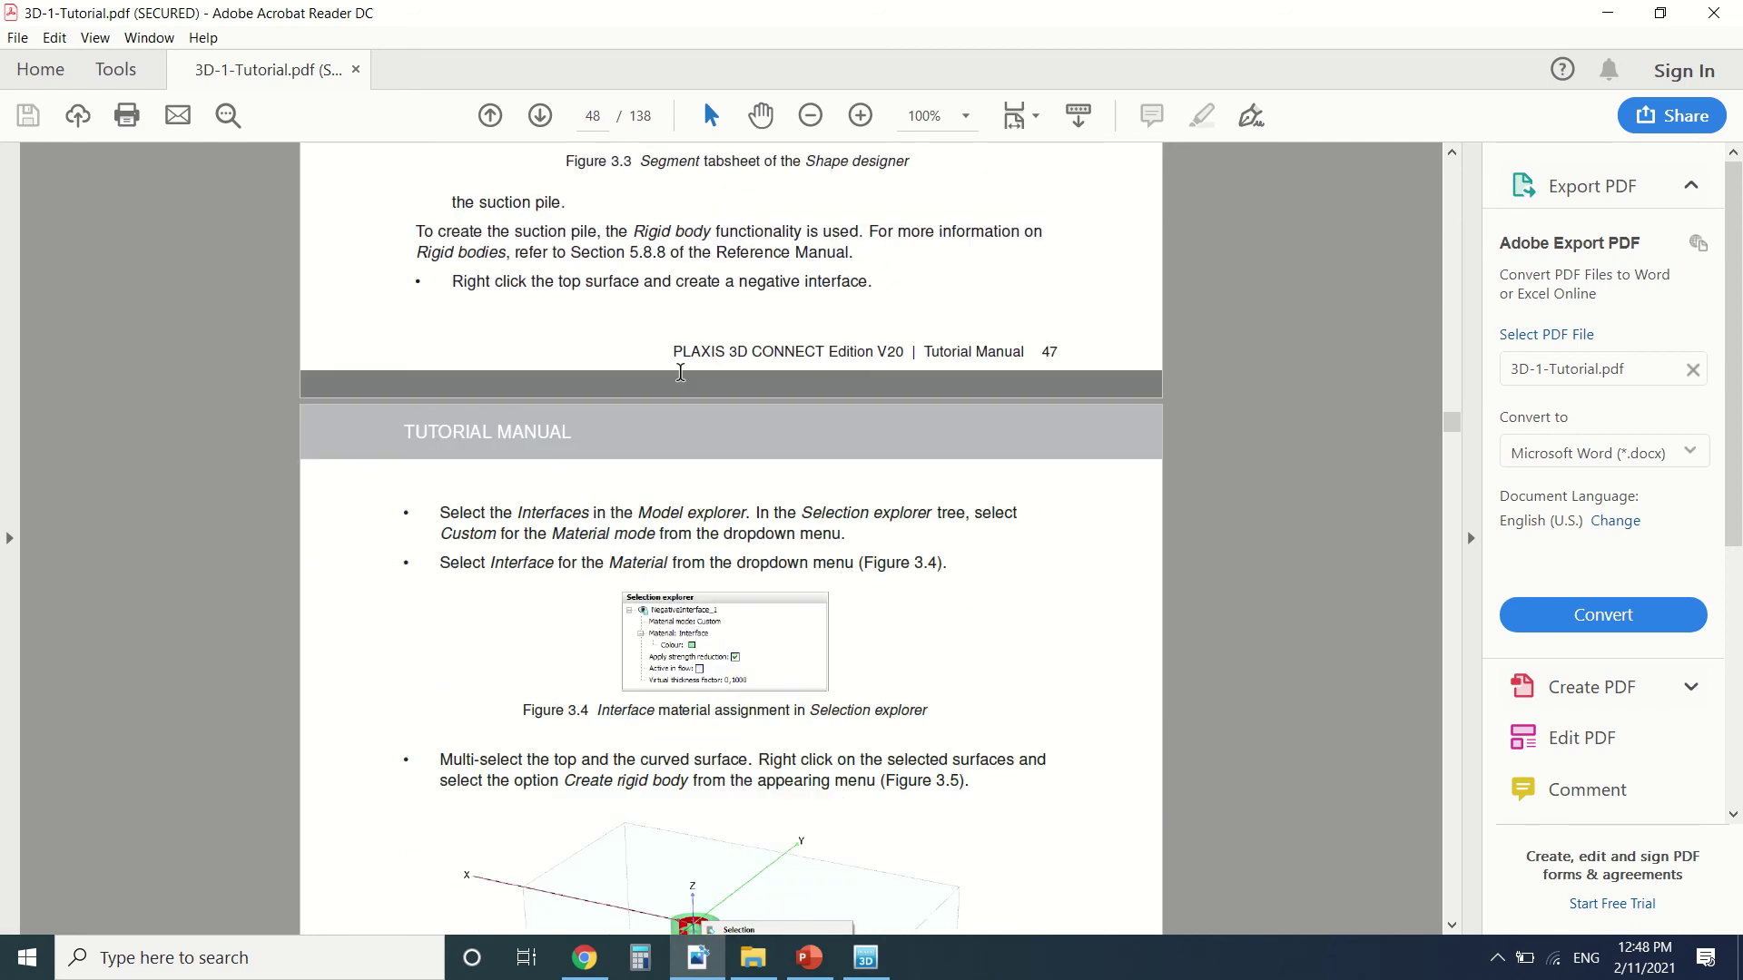
{"action": "scroll", "coordinate": [600, 352], "scroll_direction": "up", "scroll_amount": 1}
{"action": "scroll", "coordinate": [754, 321], "scroll_direction": "down", "scroll_amount": 4}
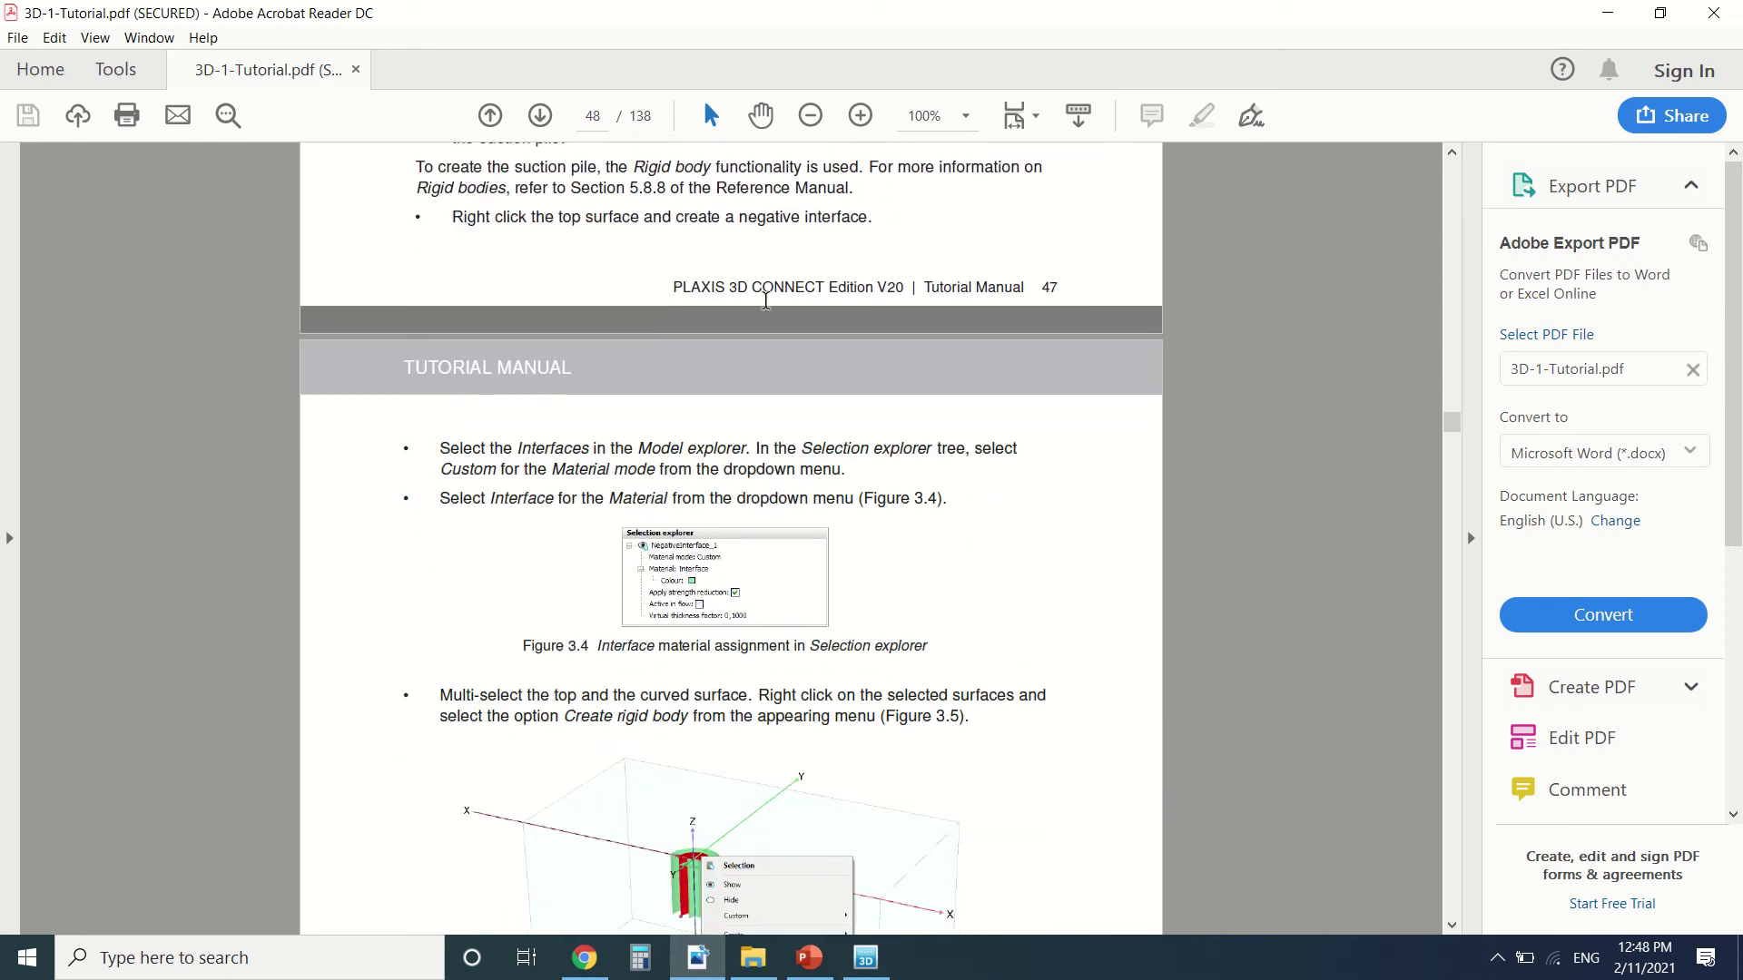
{"action": "scroll", "coordinate": [754, 322], "scroll_direction": "down", "scroll_amount": 2}
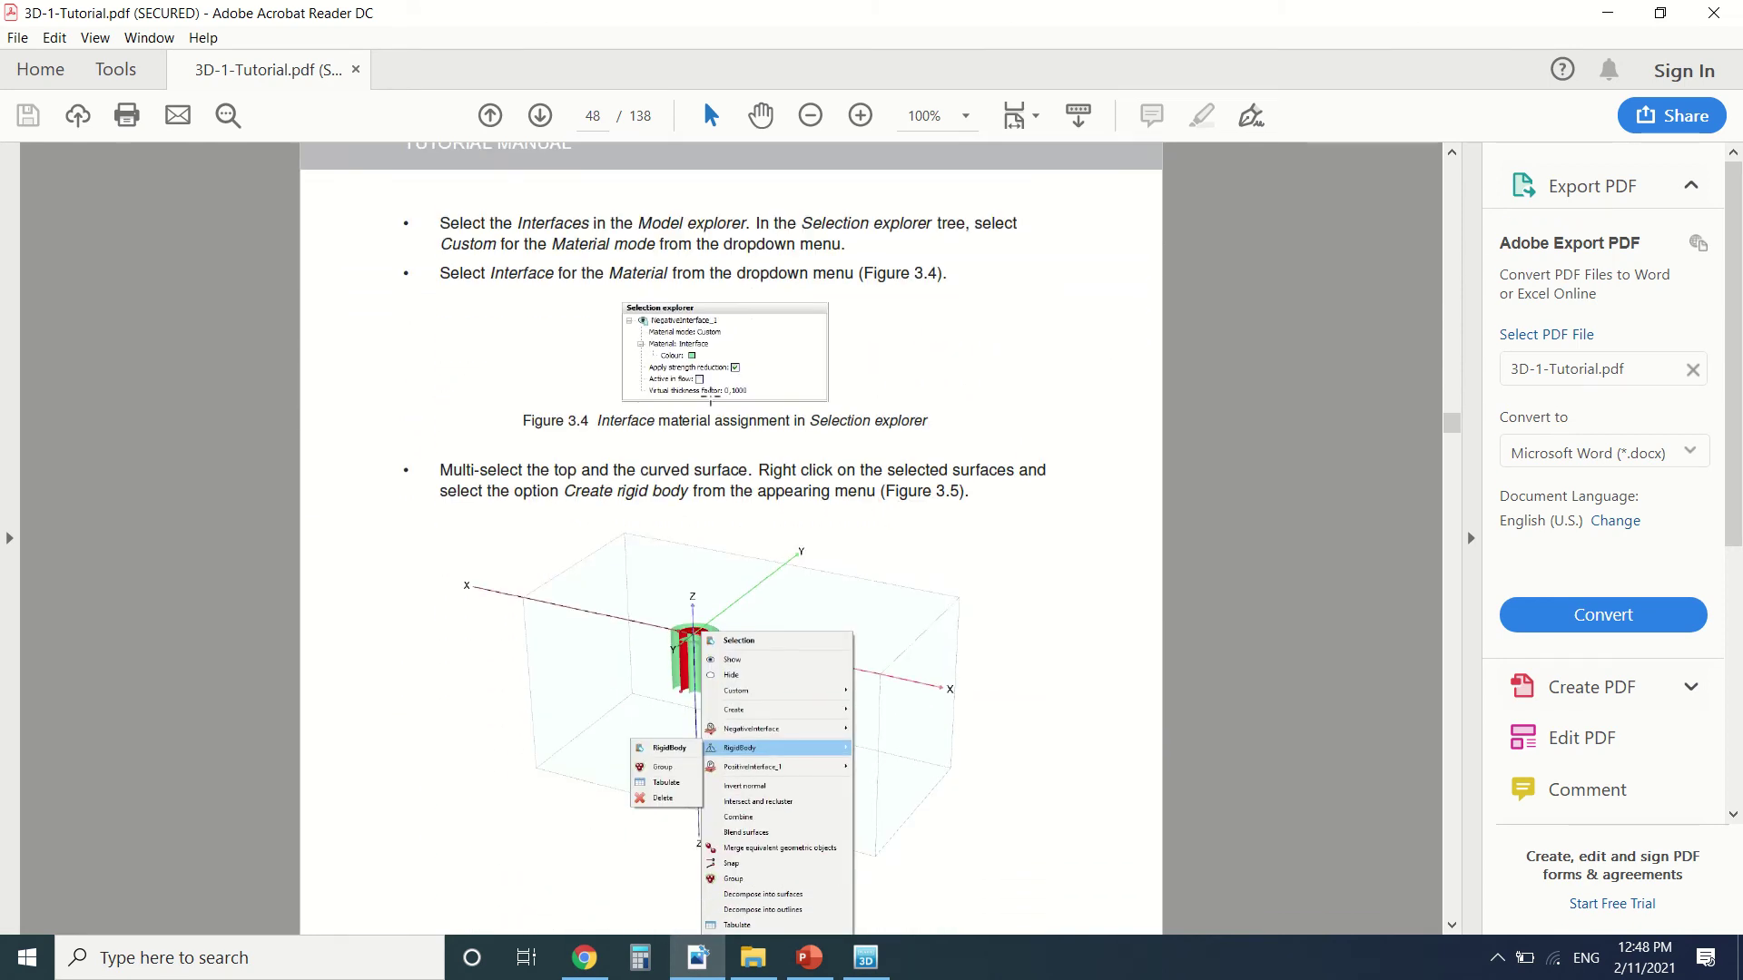
{"action": "scroll", "coordinate": [687, 439], "scroll_direction": "down", "scroll_amount": 2}
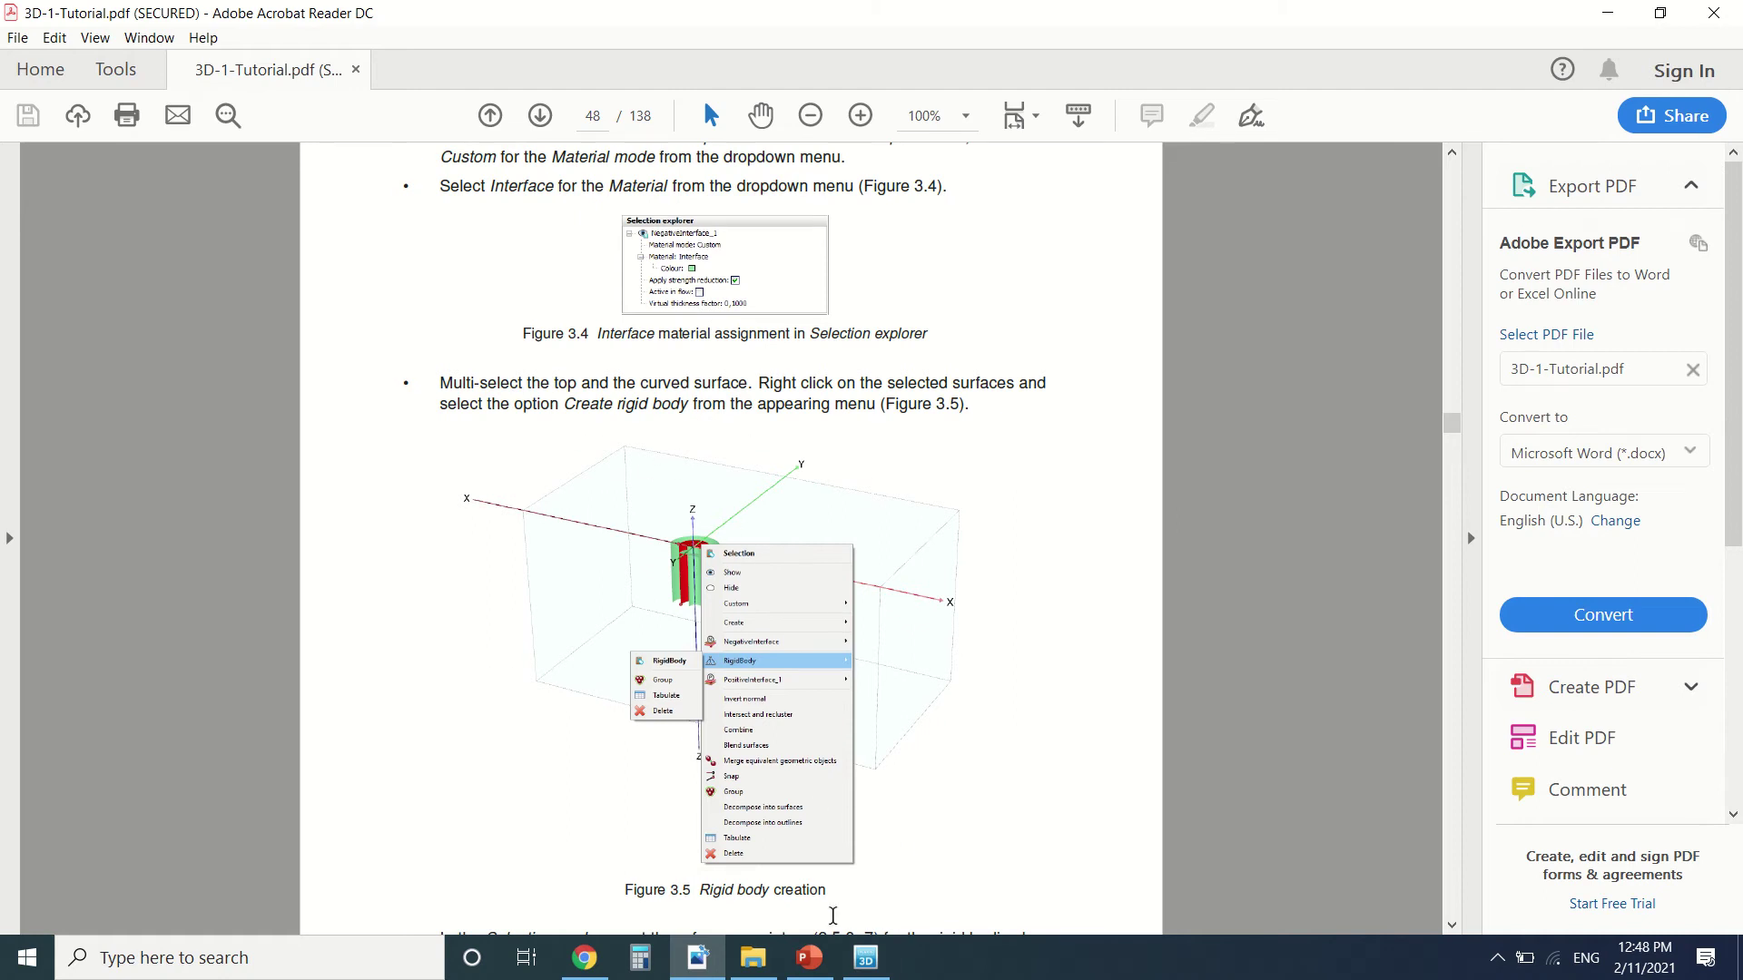
{"action": "left_click", "coordinate": [865, 958]}
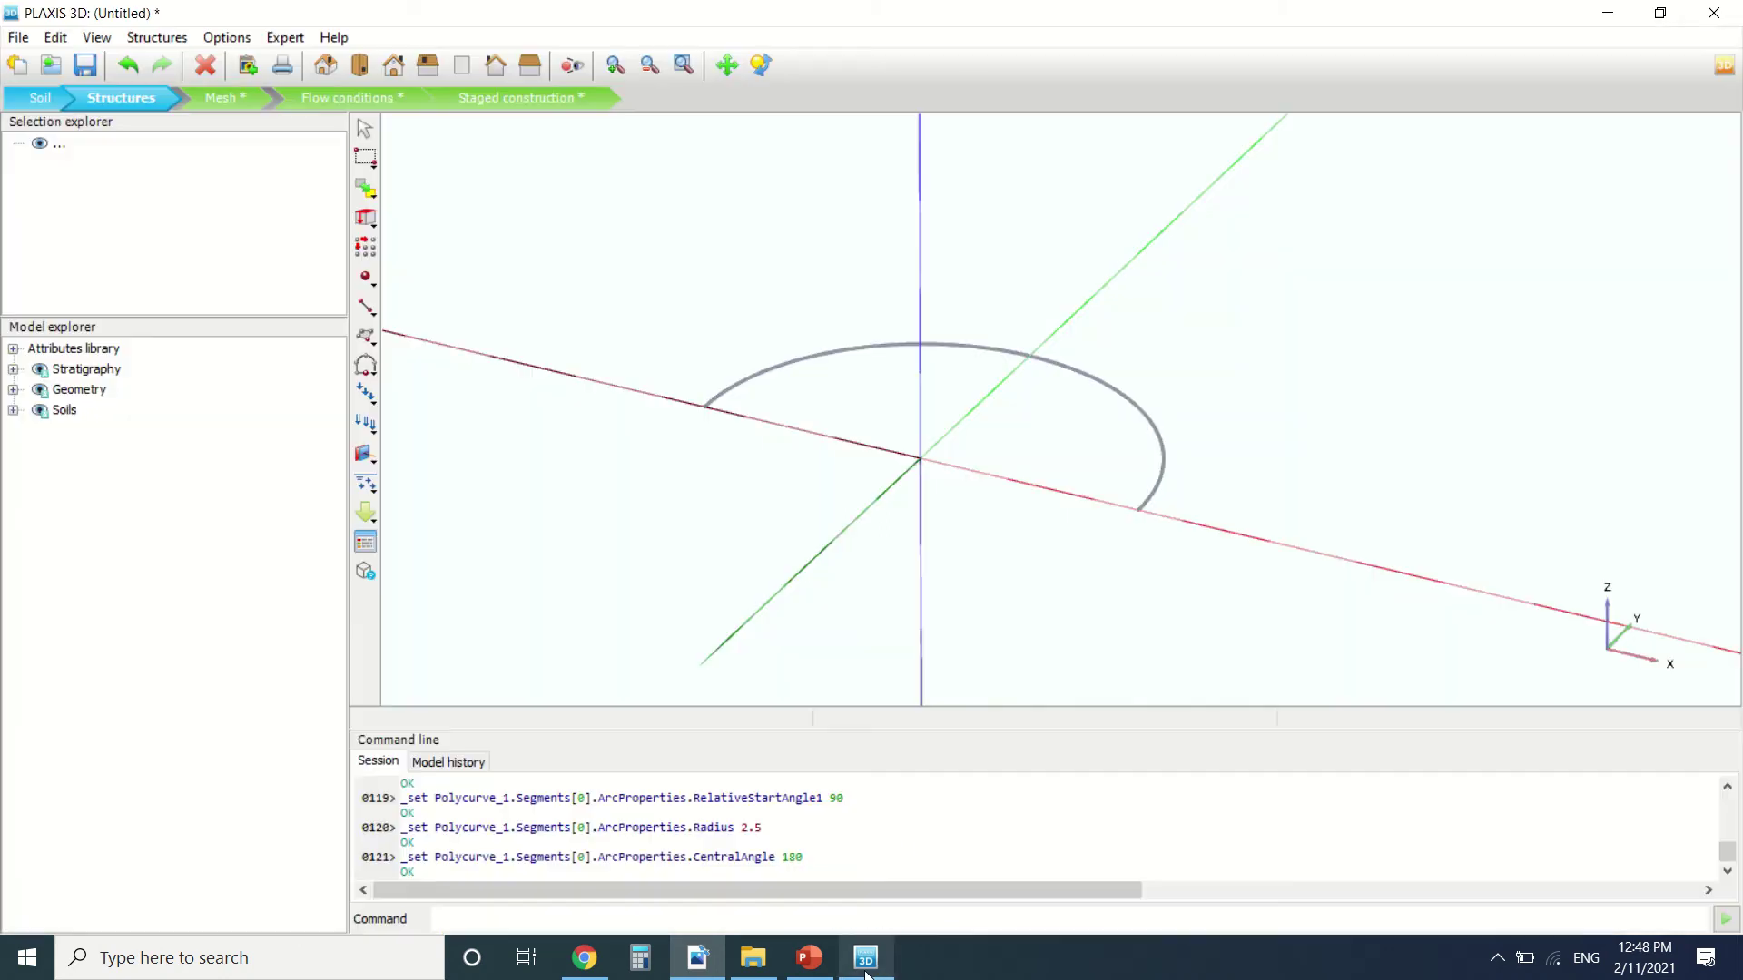
Extrude the arc polycurve 10 m downward into a curved wall surface.
{"action": "left_click", "coordinate": [863, 348]}
{"action": "right_click", "coordinate": [864, 345]}
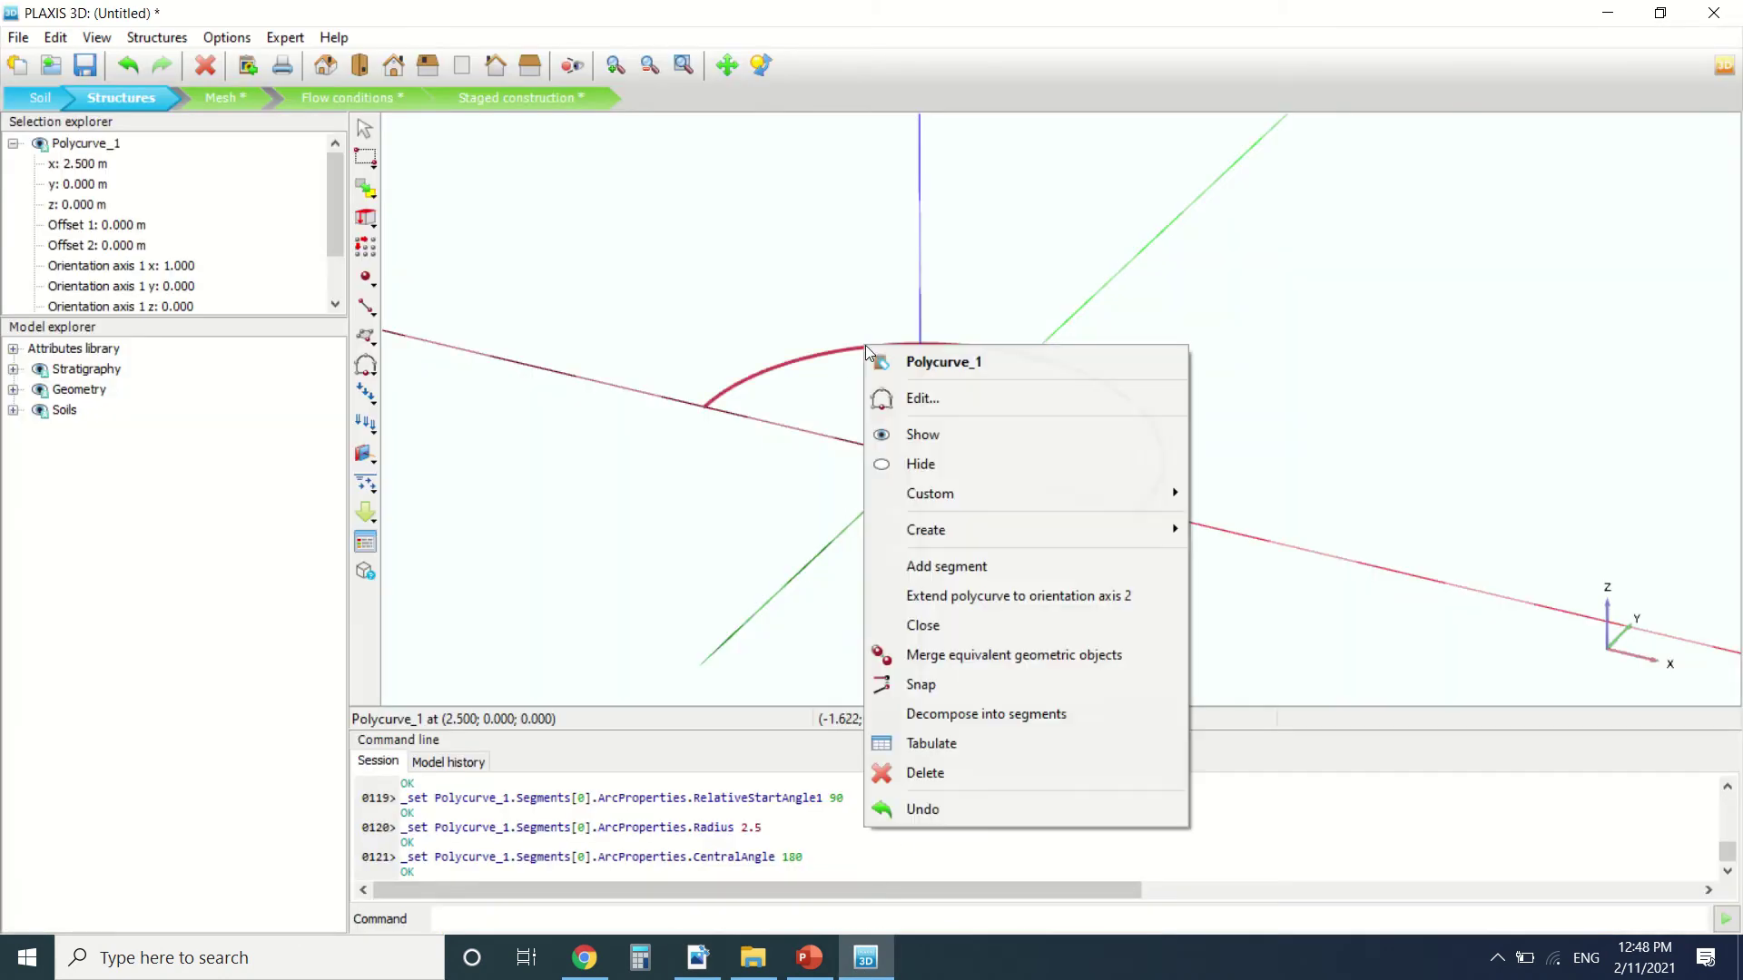
{"action": "left_click", "coordinate": [368, 220]}
{"action": "left_click", "coordinate": [367, 220]}
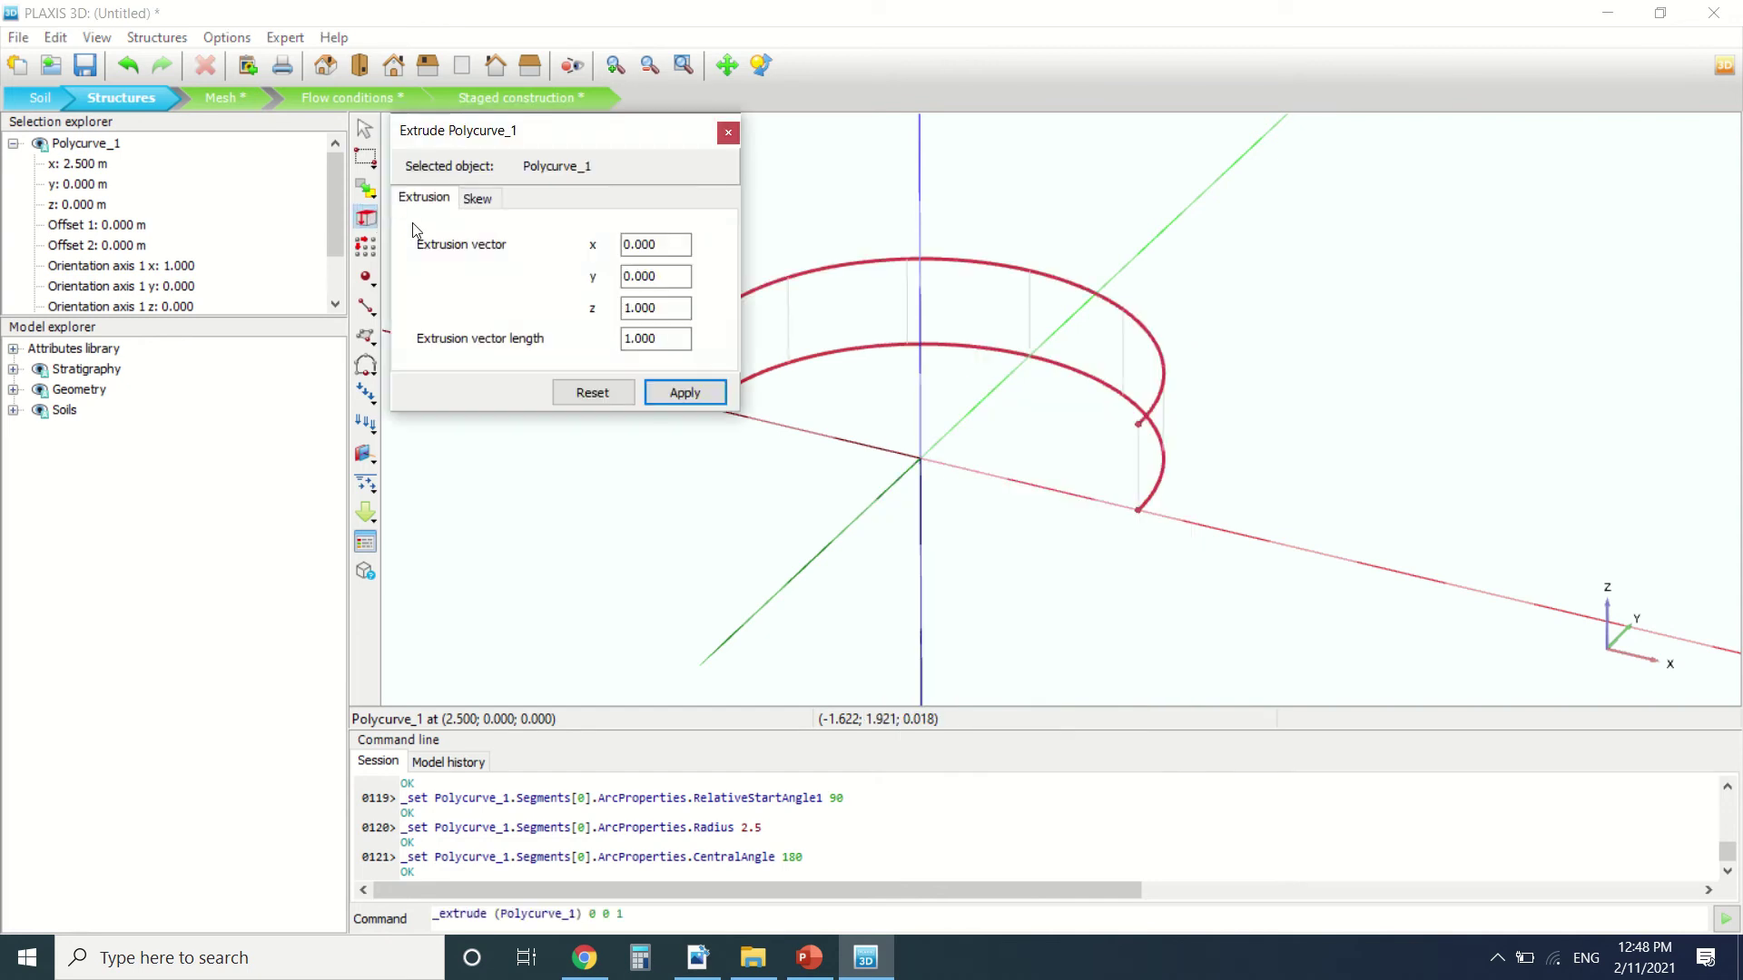
{"action": "double_click", "coordinate": [656, 308]}
{"action": "type", "text": "-10"}
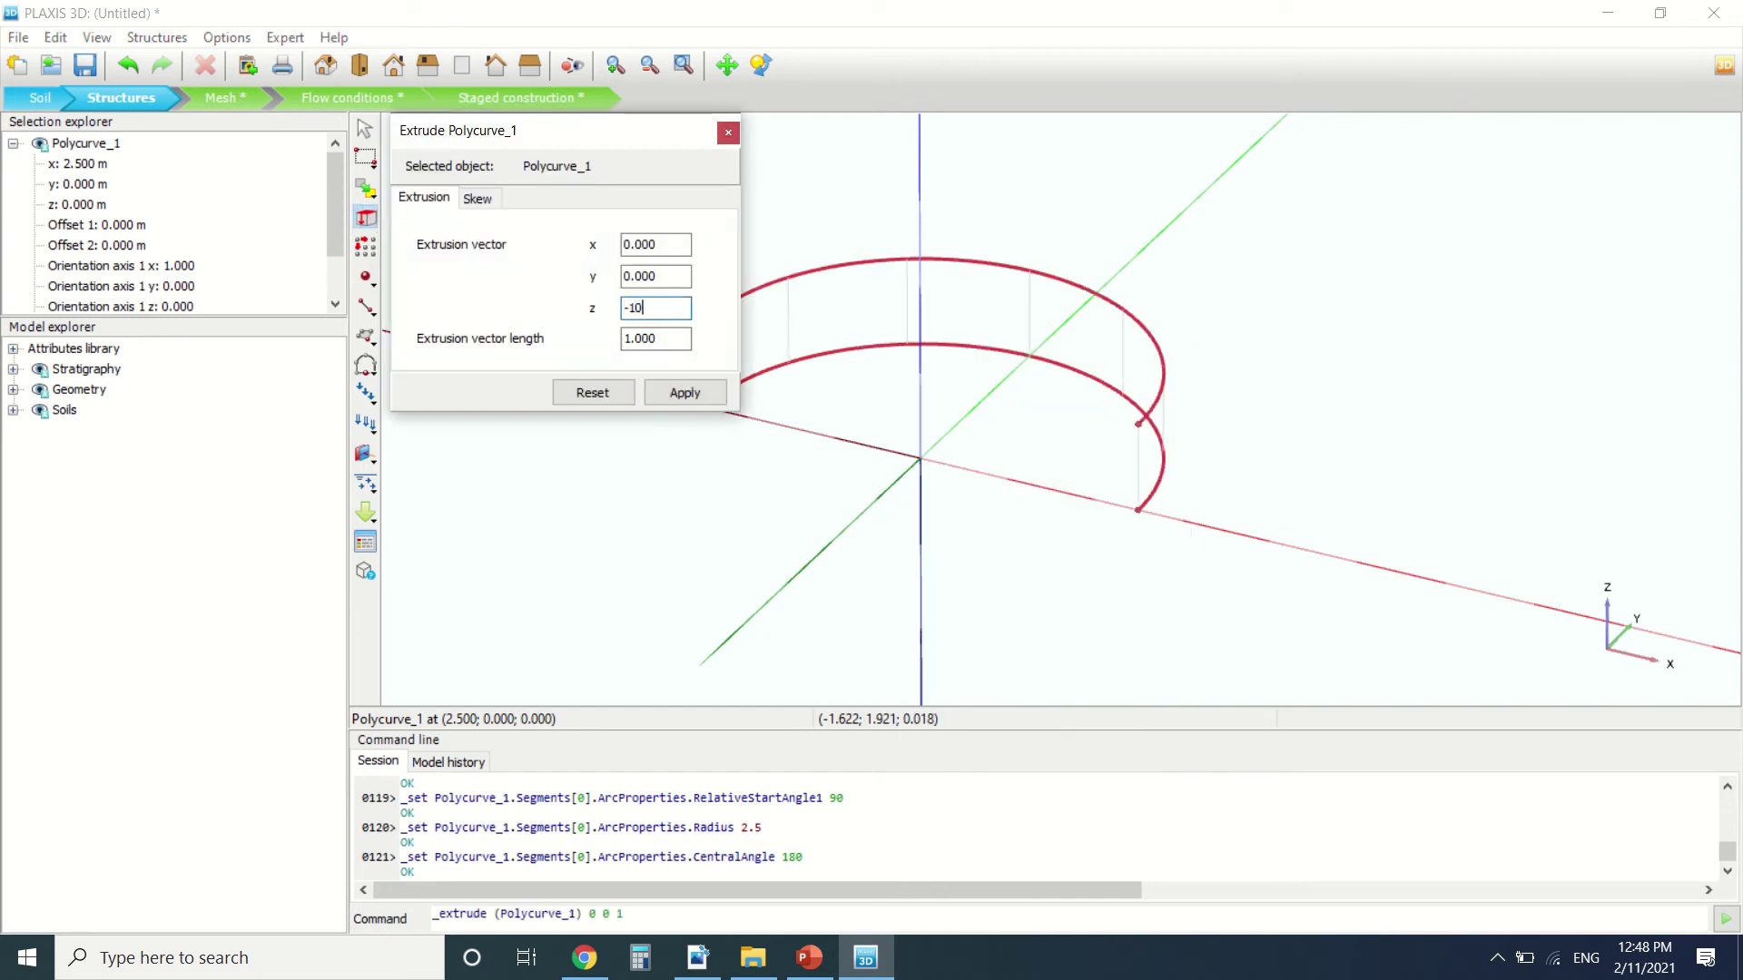
{"action": "left_click", "coordinate": [685, 392]}
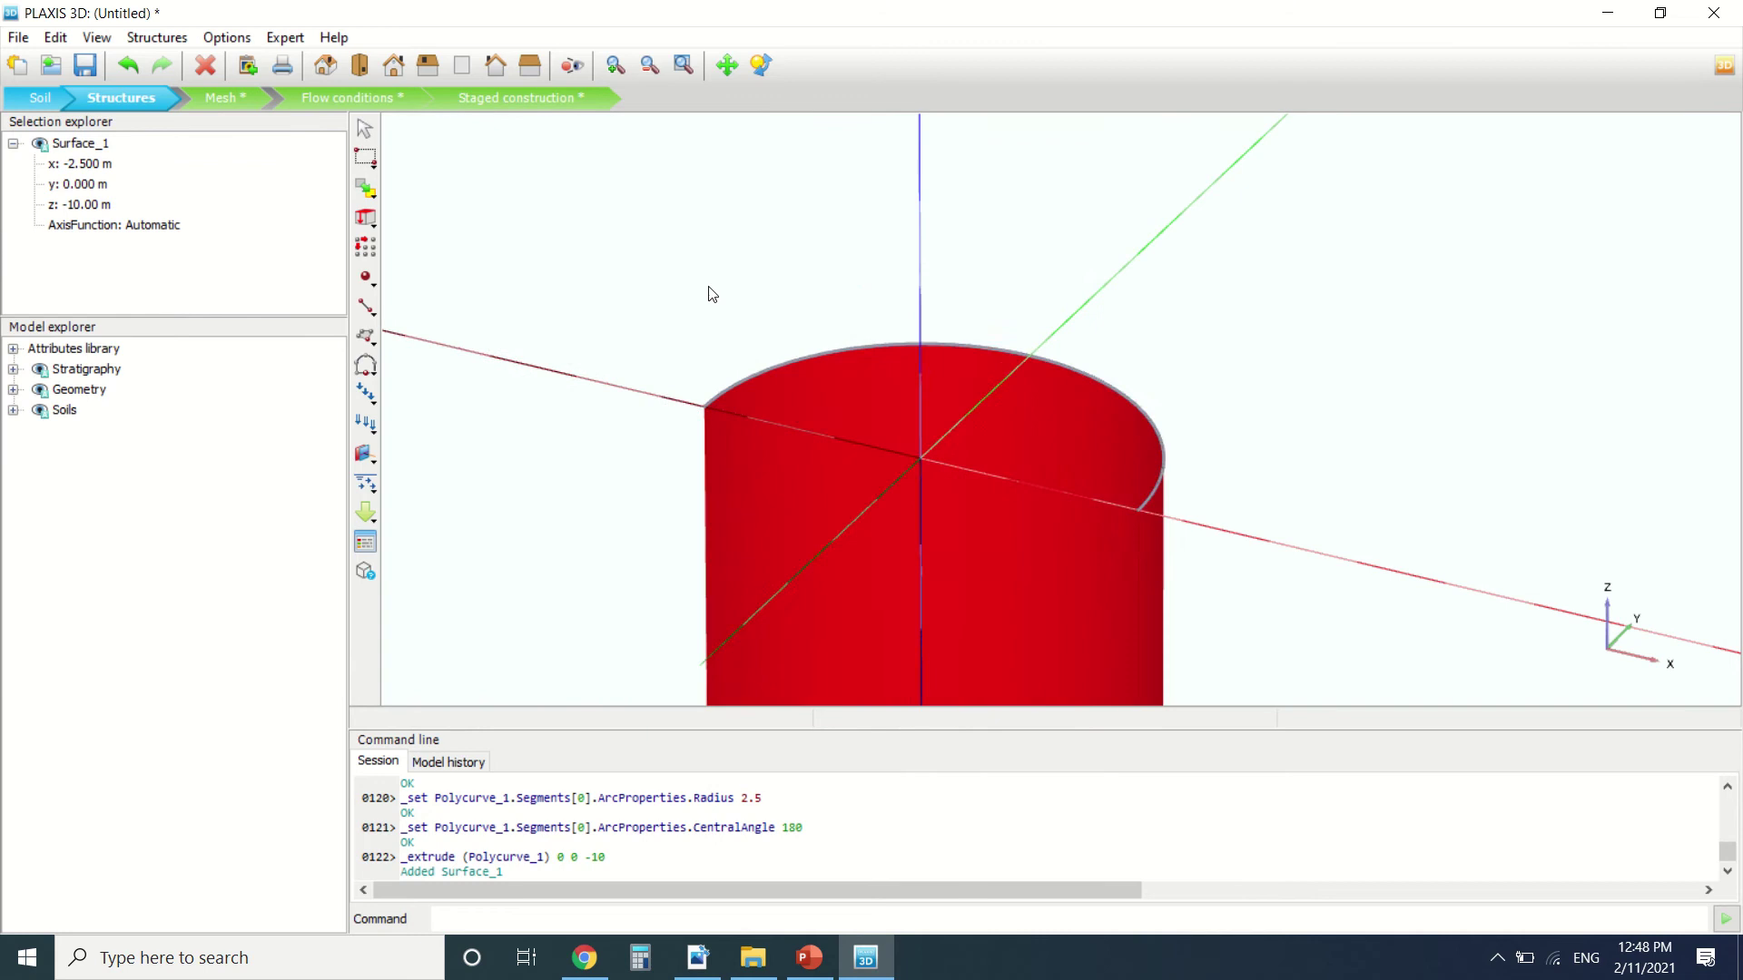
{"action": "scroll", "coordinate": [788, 374], "scroll_direction": "down", "scroll_amount": 4}
Close the top half-circle curve into a full circle and fill it with a lid surface.
{"action": "left_click", "coordinate": [794, 371]}
{"action": "left_click", "coordinate": [799, 369]}
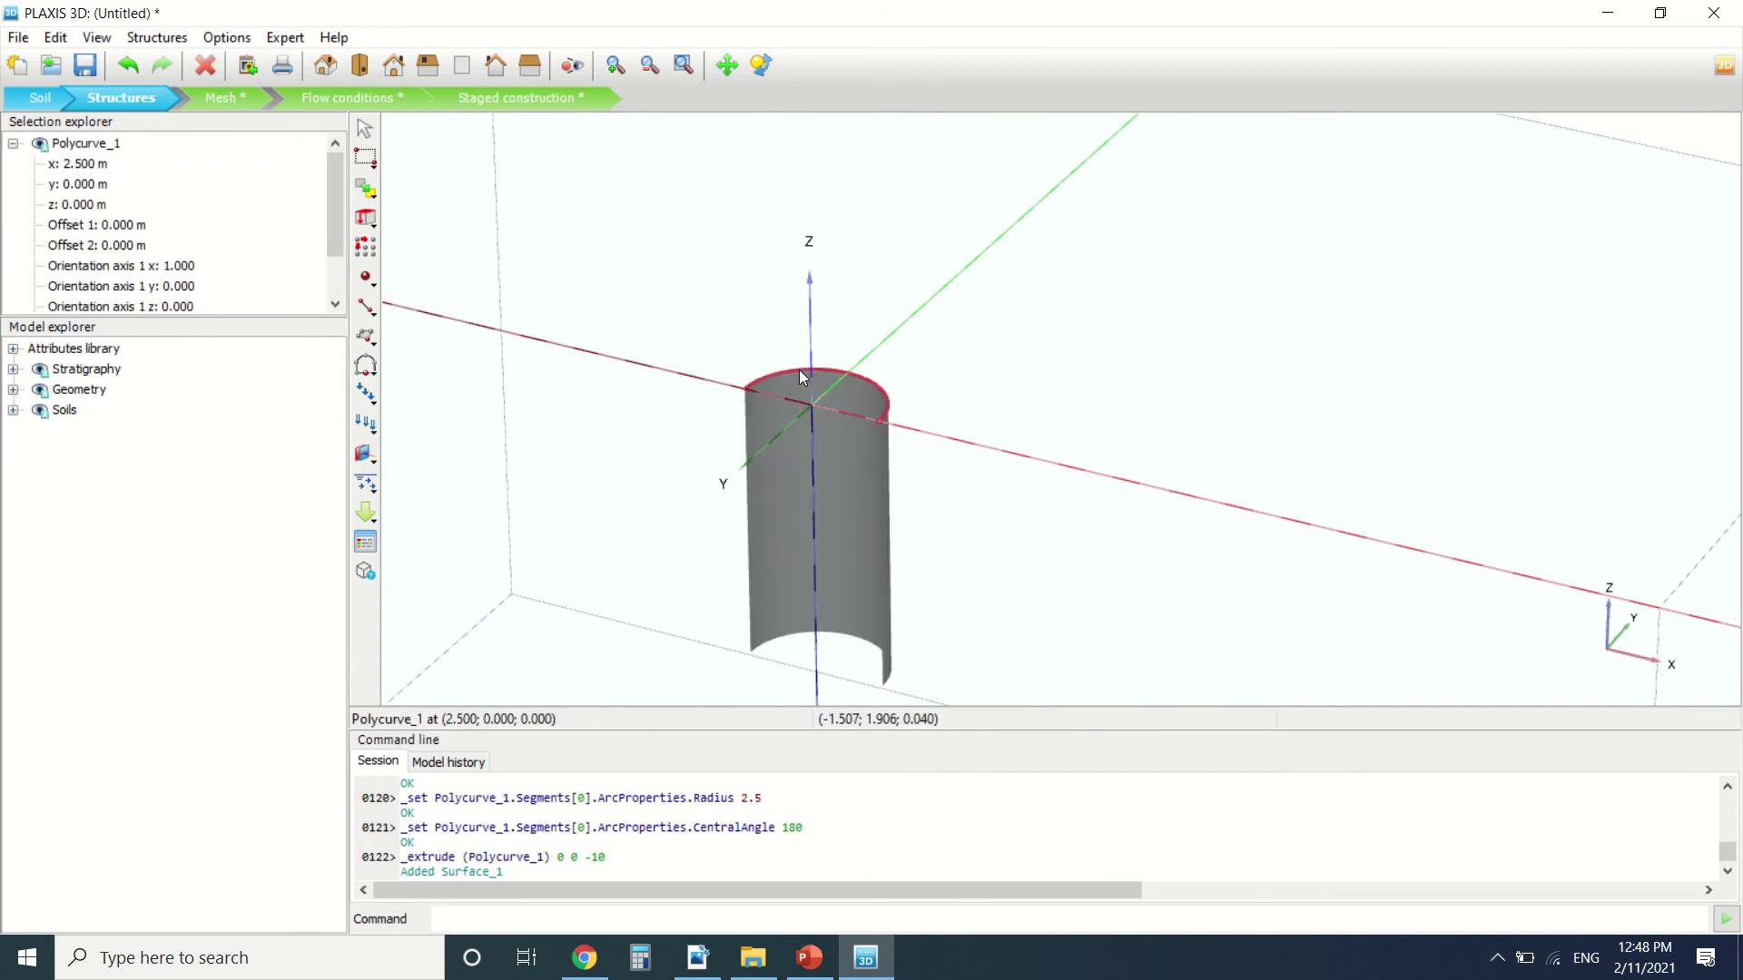
{"action": "right_click", "coordinate": [799, 369]}
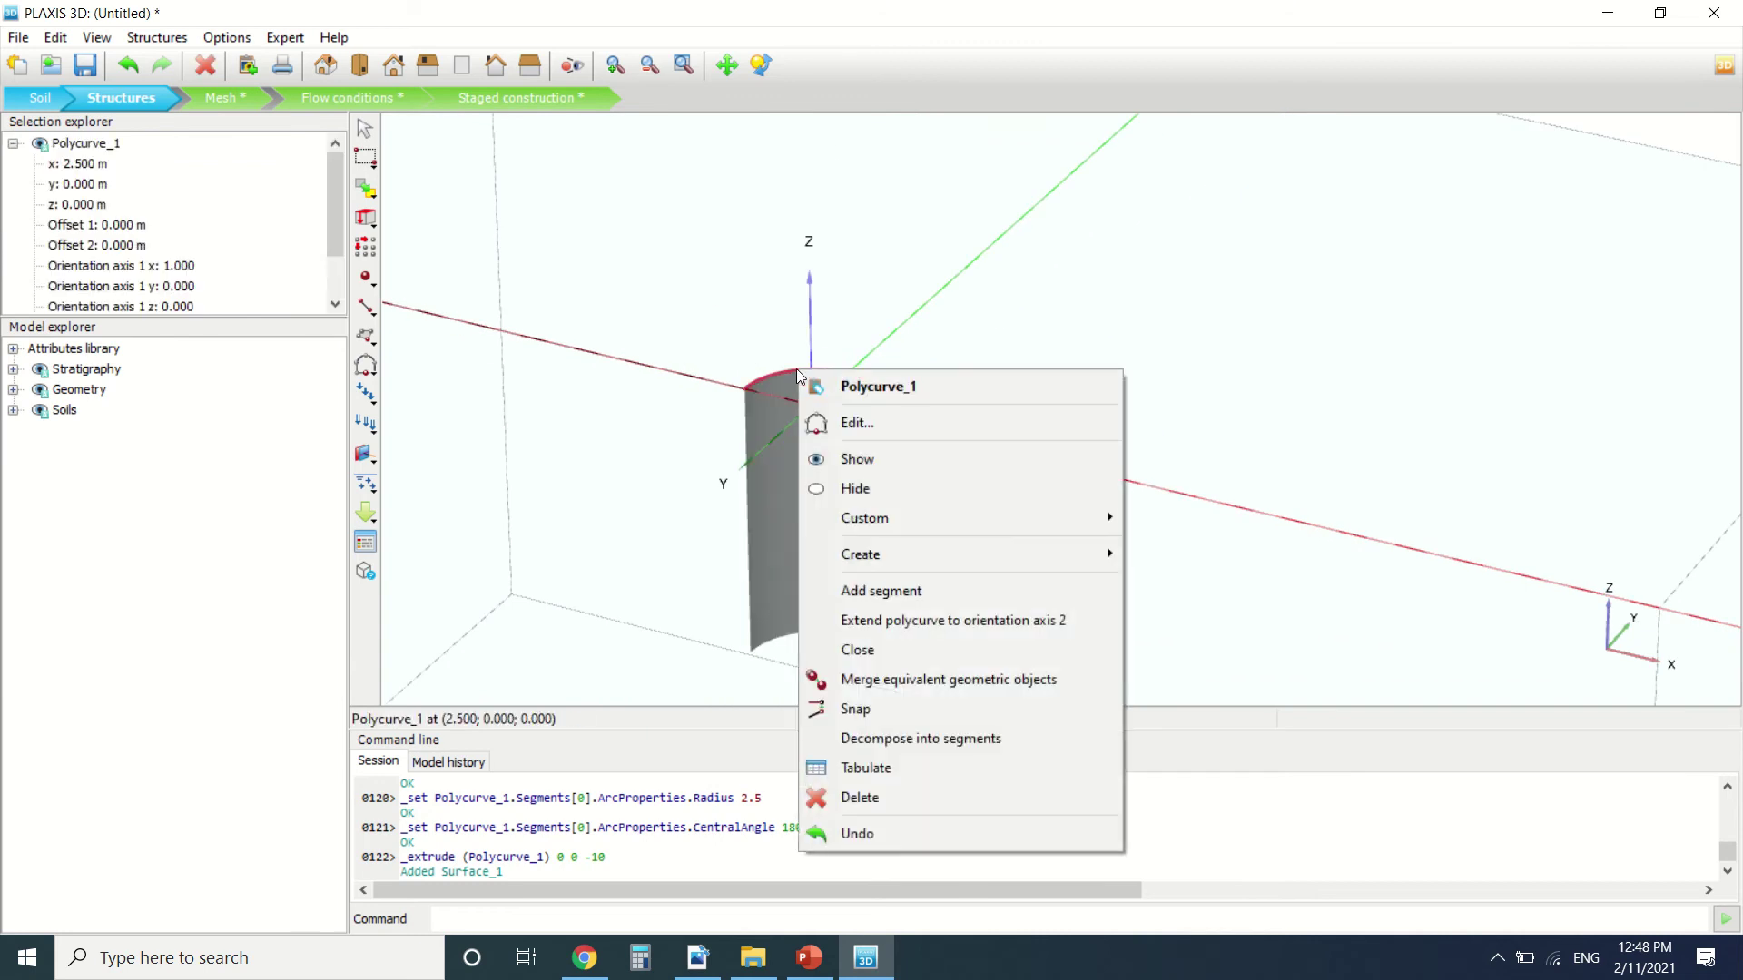
{"action": "left_click", "coordinate": [922, 654]}
{"action": "scroll", "coordinate": [884, 384], "scroll_direction": "up", "scroll_amount": 3}
{"action": "right_click", "coordinate": [884, 387]}
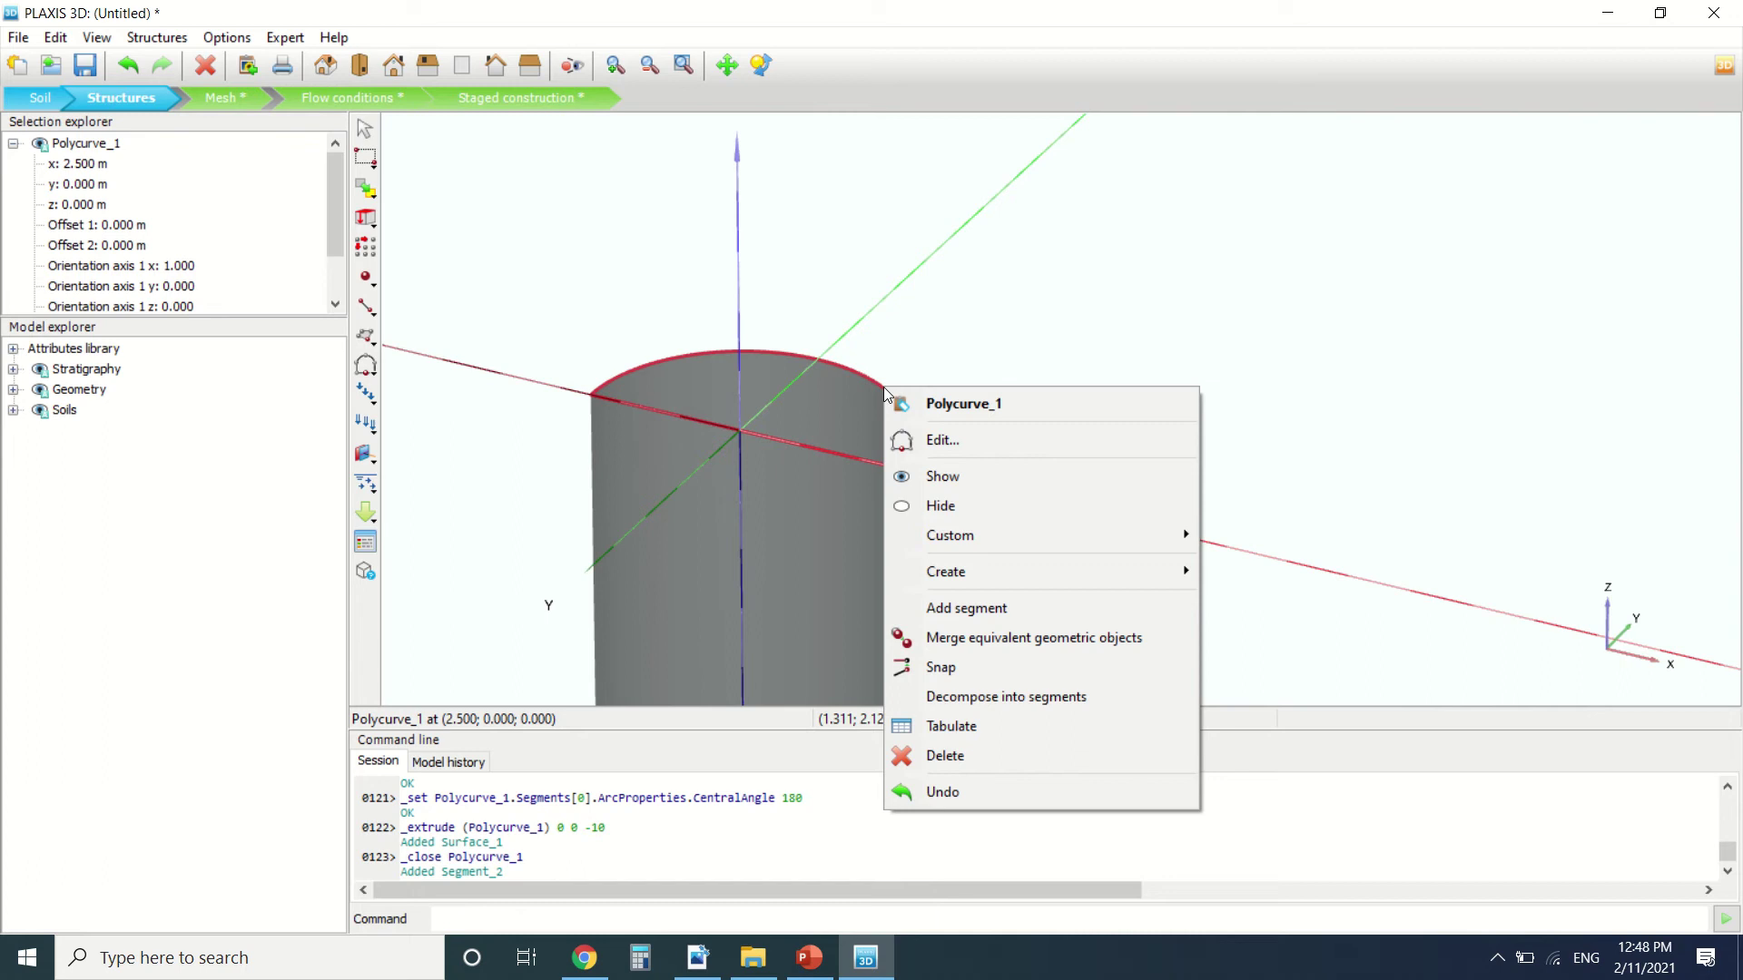
{"action": "mouse_move", "coordinate": [980, 558]}
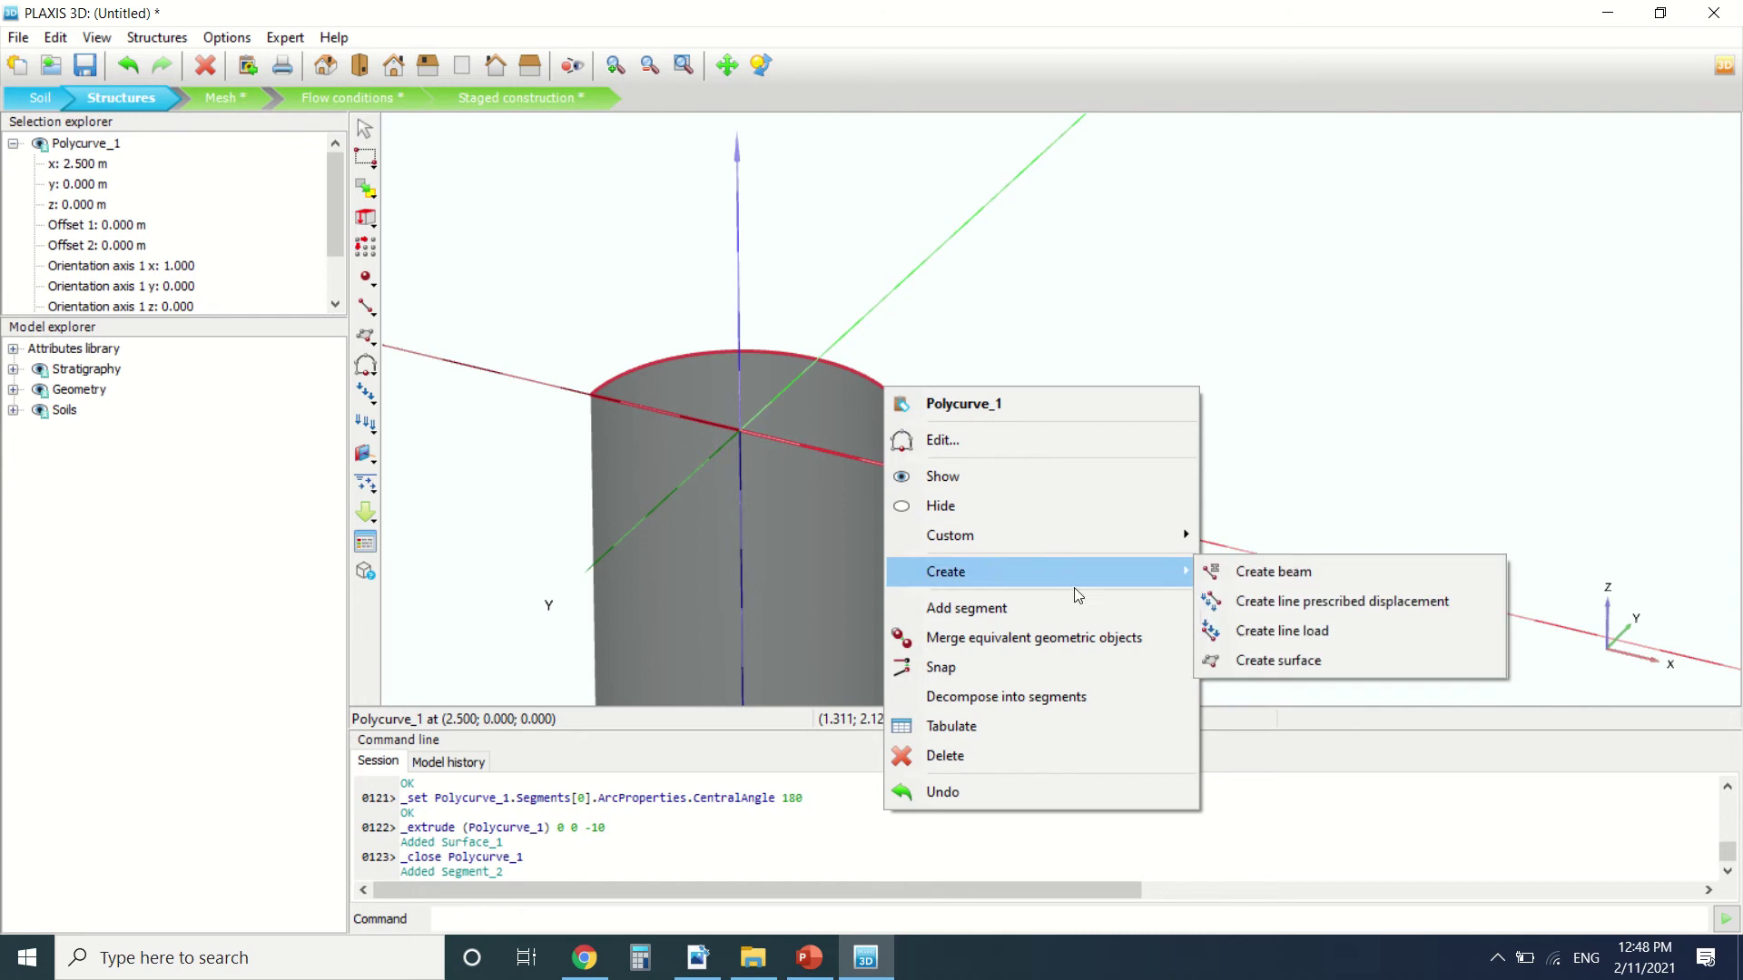
{"action": "left_click", "coordinate": [1262, 661]}
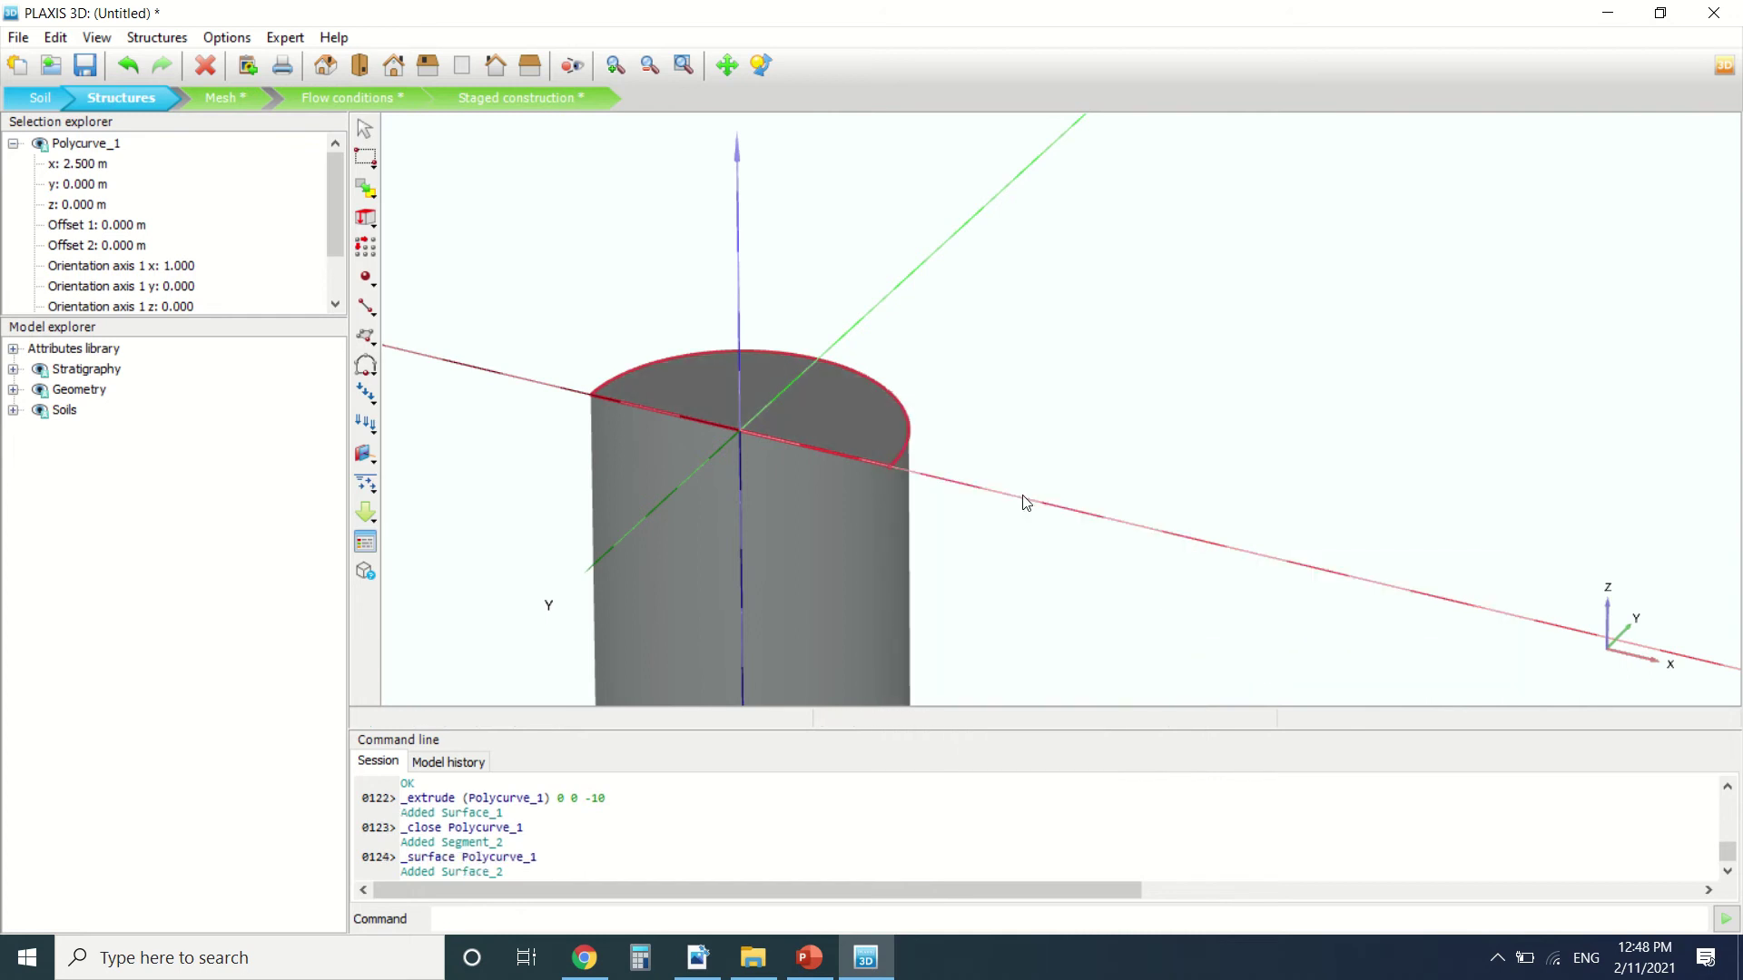
Delete the leftover curve on the pile rim.
{"action": "left_click", "coordinate": [906, 421]}
{"action": "key", "text": "Delete"}
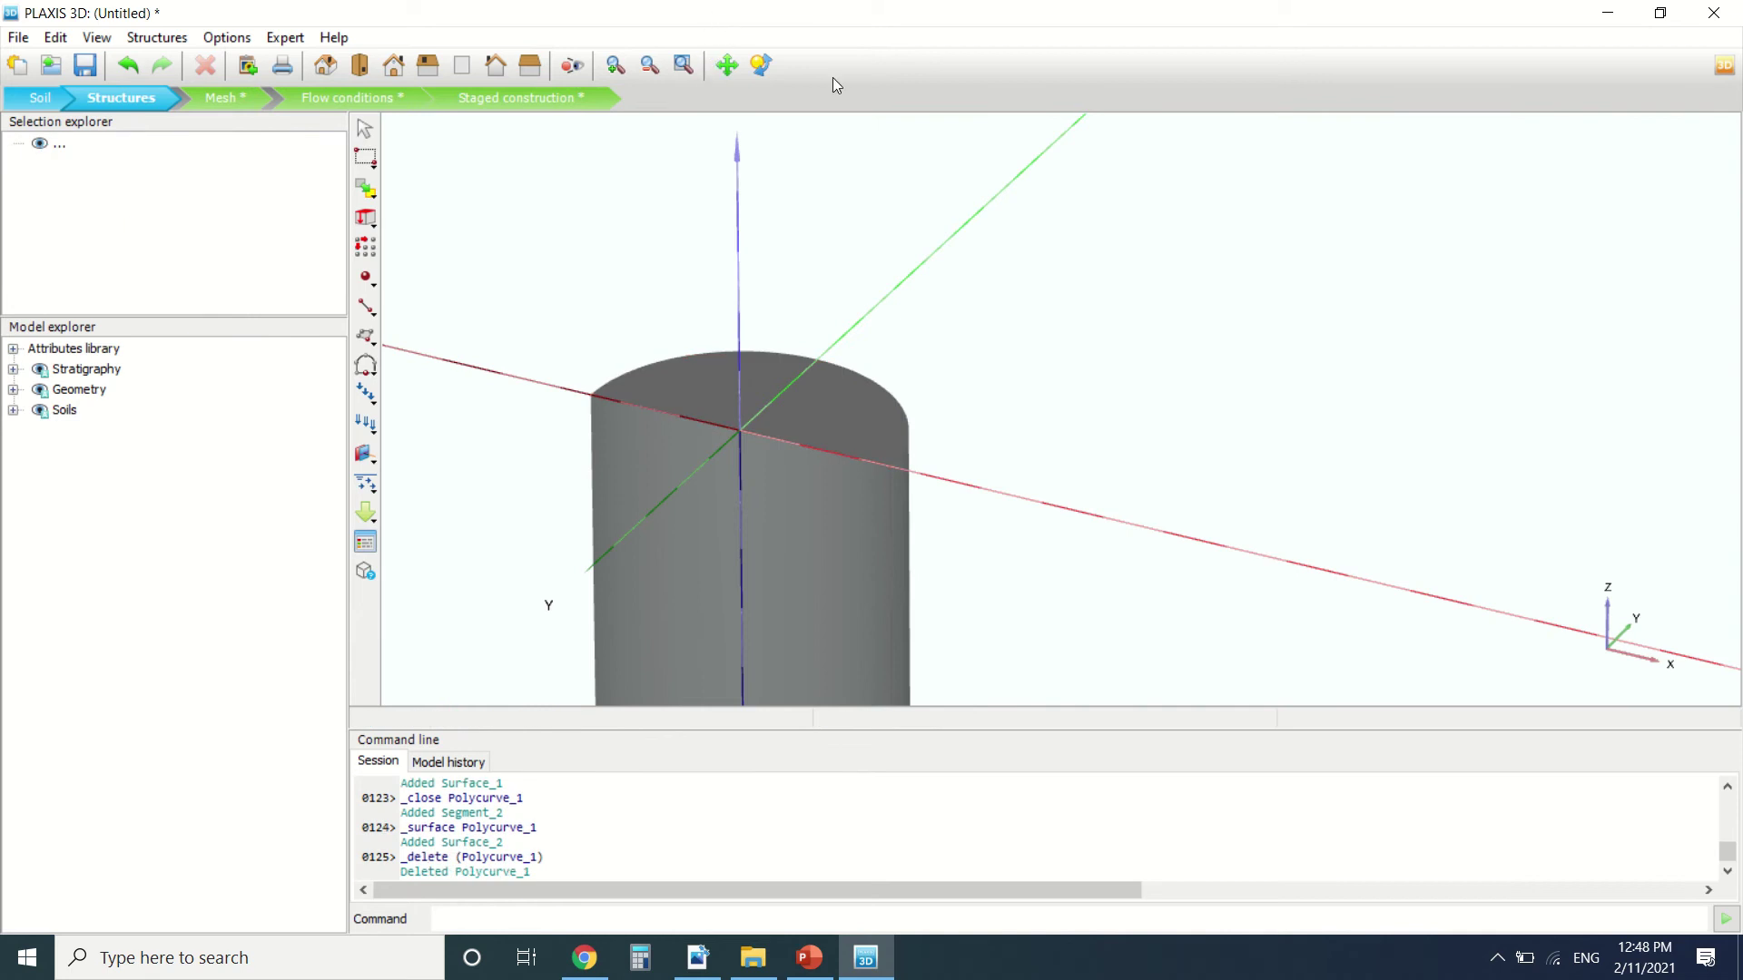
{"action": "mouse_move", "coordinate": [894, 4]}
{"action": "left_click", "coordinate": [750, 44]}
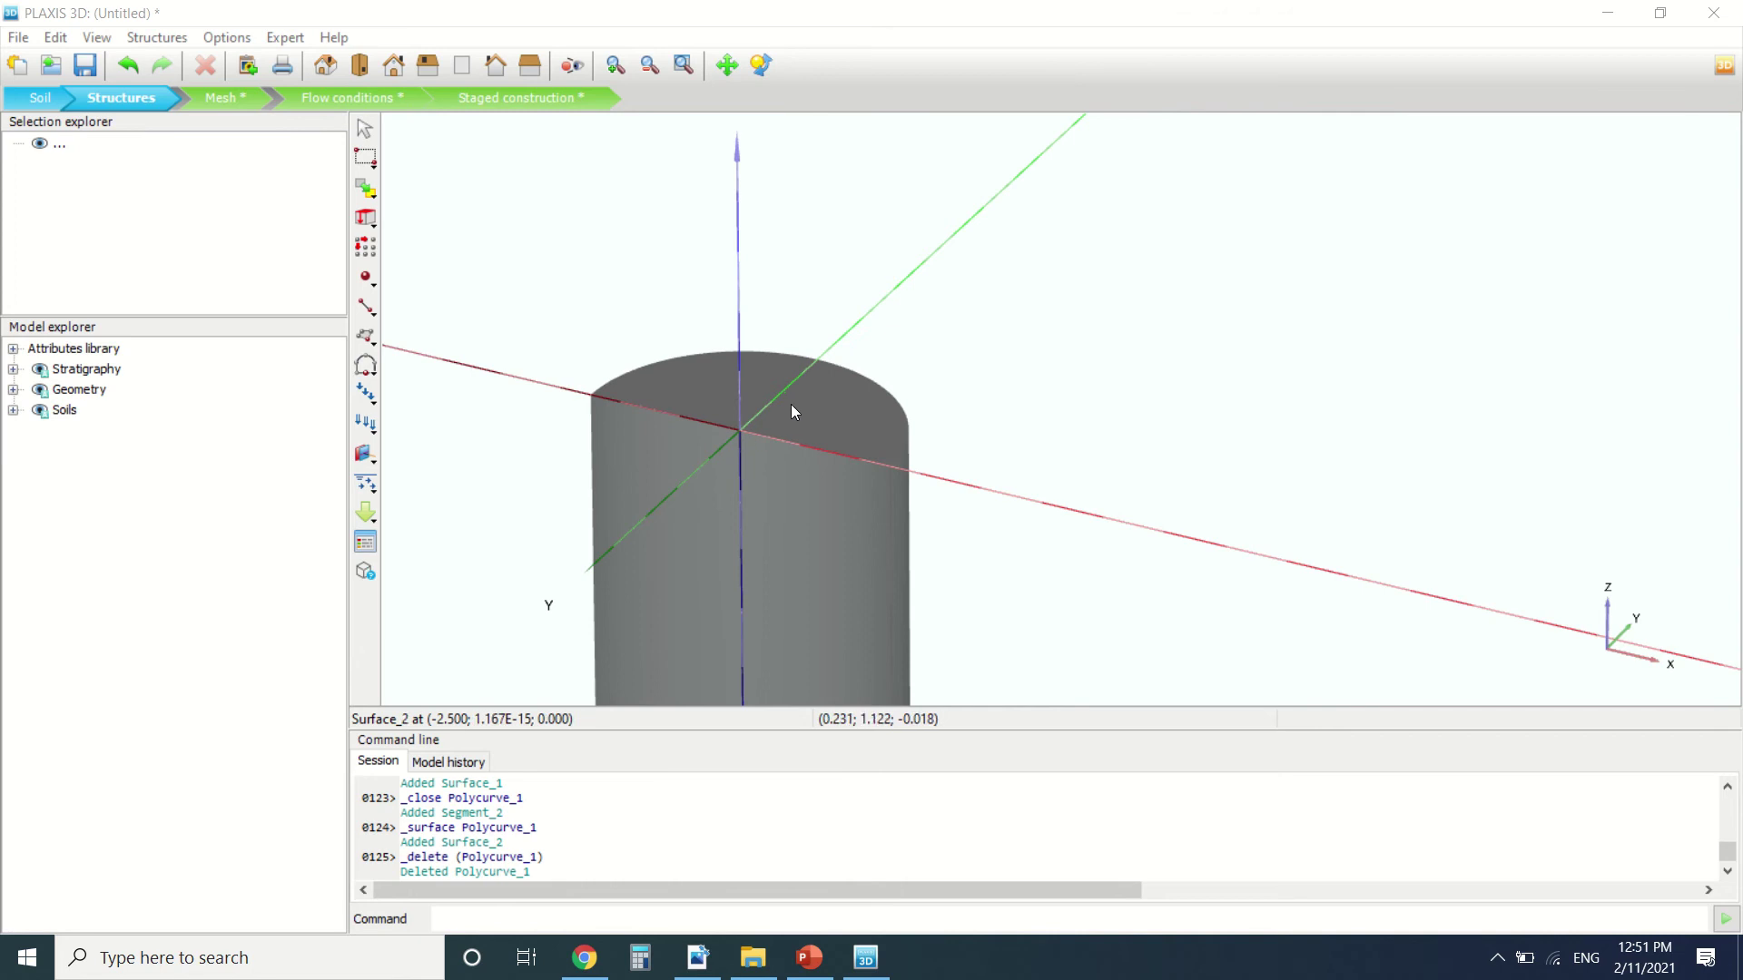
Turn the pile lid and wall surfaces together into RigidBody_1.
{"action": "left_click", "coordinate": [791, 411]}
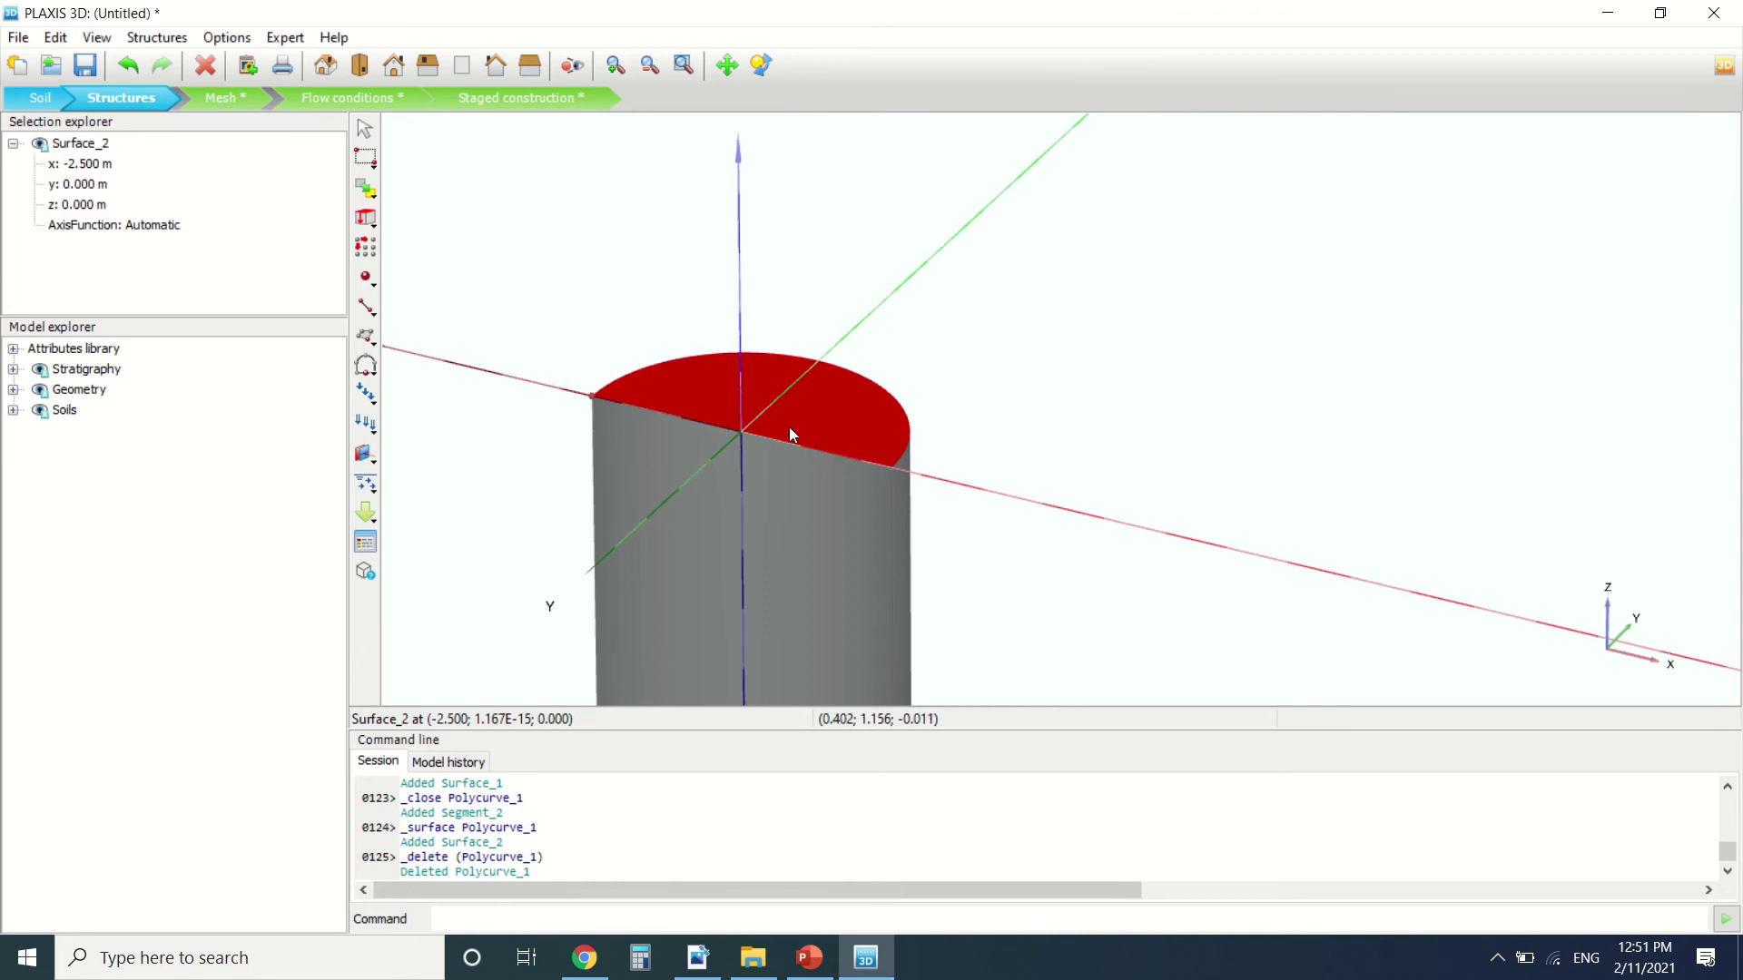
{"action": "left_click", "coordinate": [788, 483], "text": "ctrl"}
{"action": "scroll", "coordinate": [792, 481], "scroll_direction": "down", "scroll_amount": 3}
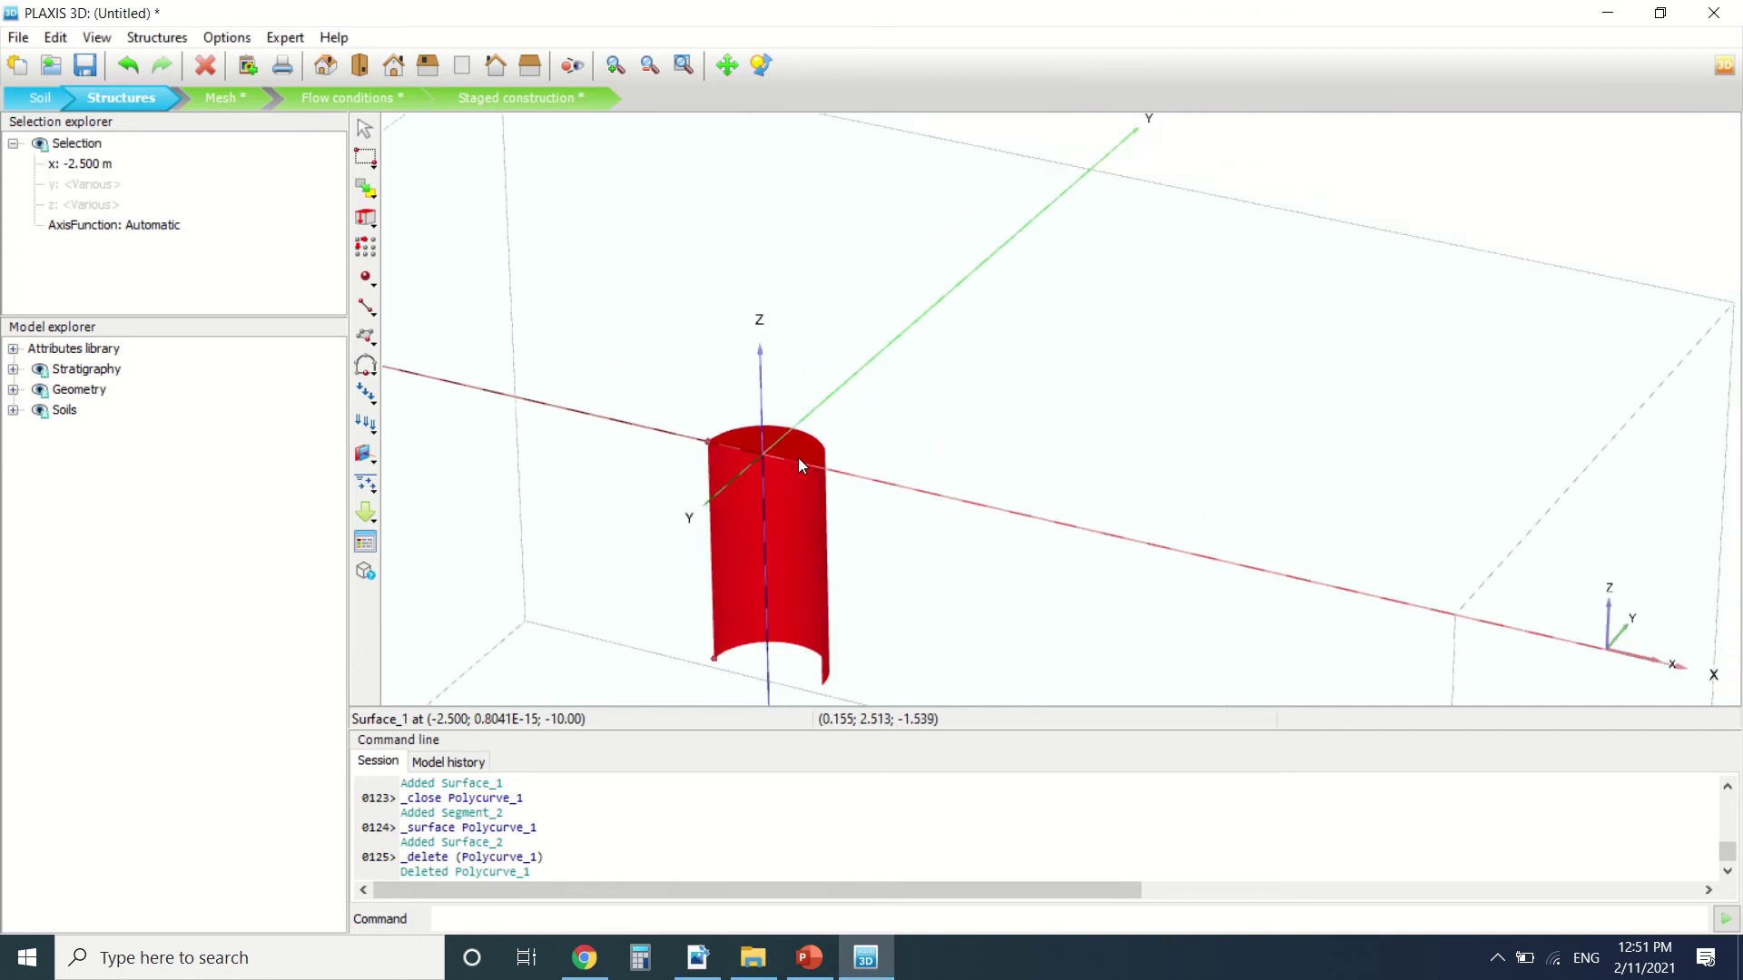
{"action": "right_click", "coordinate": [796, 474]}
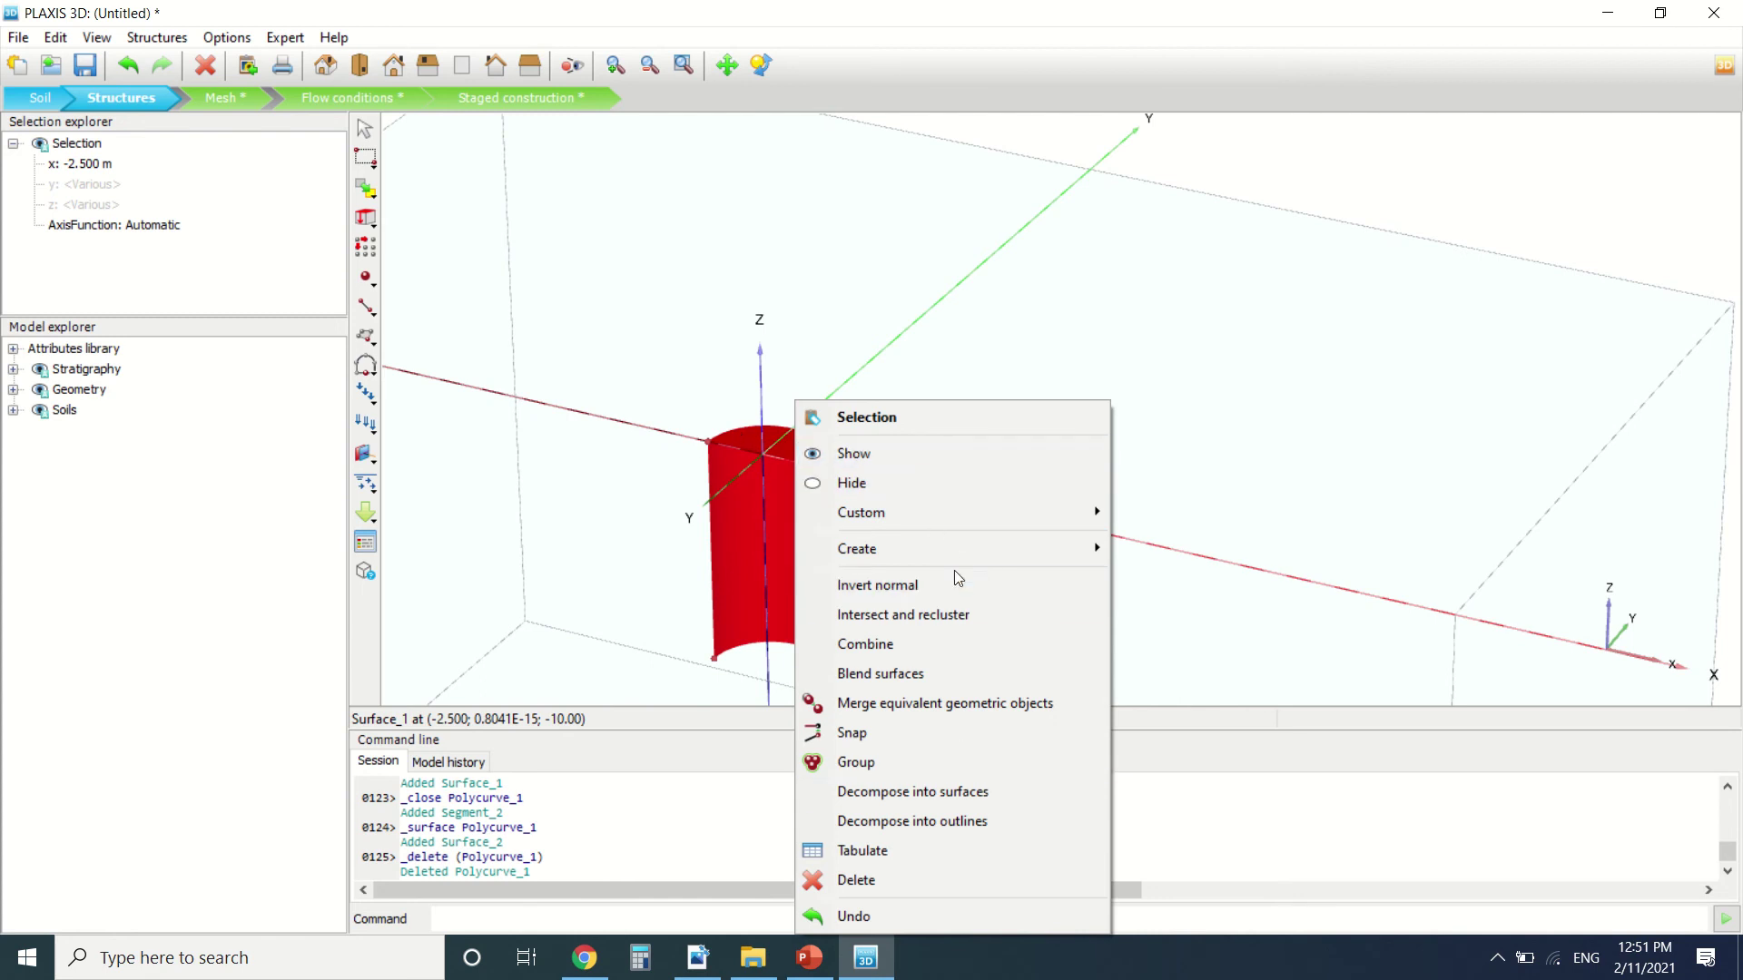
{"action": "mouse_move", "coordinate": [956, 545]}
{"action": "left_click", "coordinate": [1309, 815]}
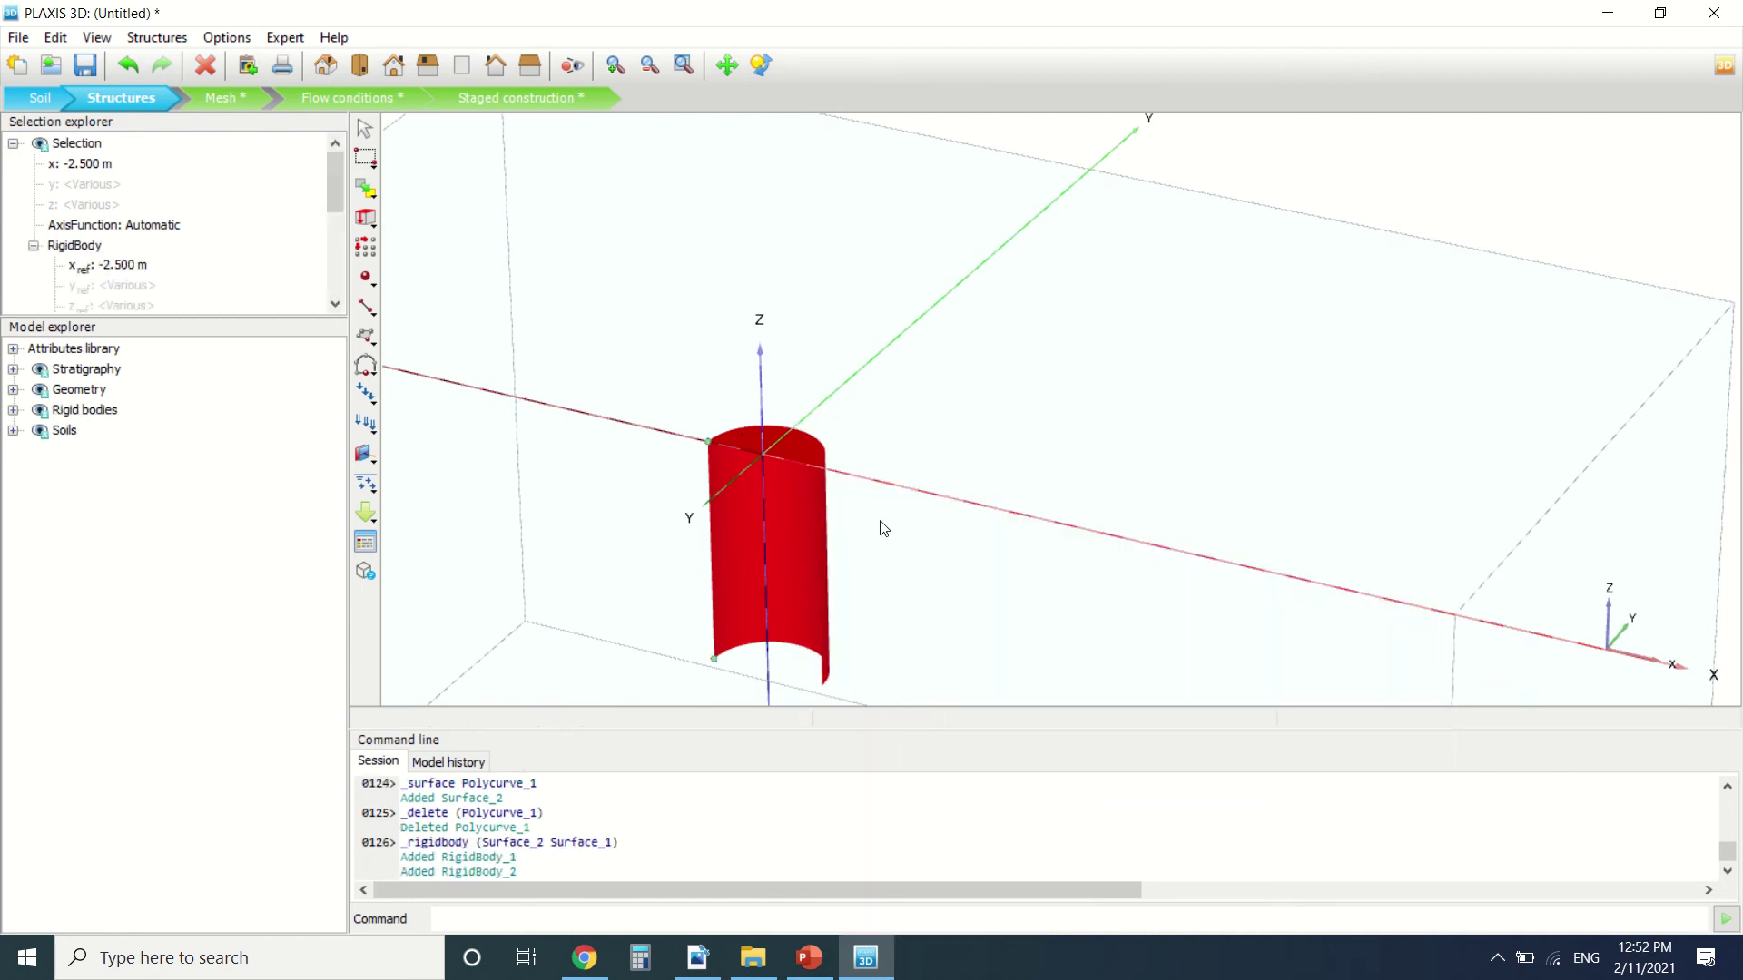
{"action": "scroll", "coordinate": [786, 476], "scroll_direction": "up", "scroll_amount": 3}
Add positive and negative interfaces to pile wall Surface_1.
{"action": "left_click", "coordinate": [813, 469]}
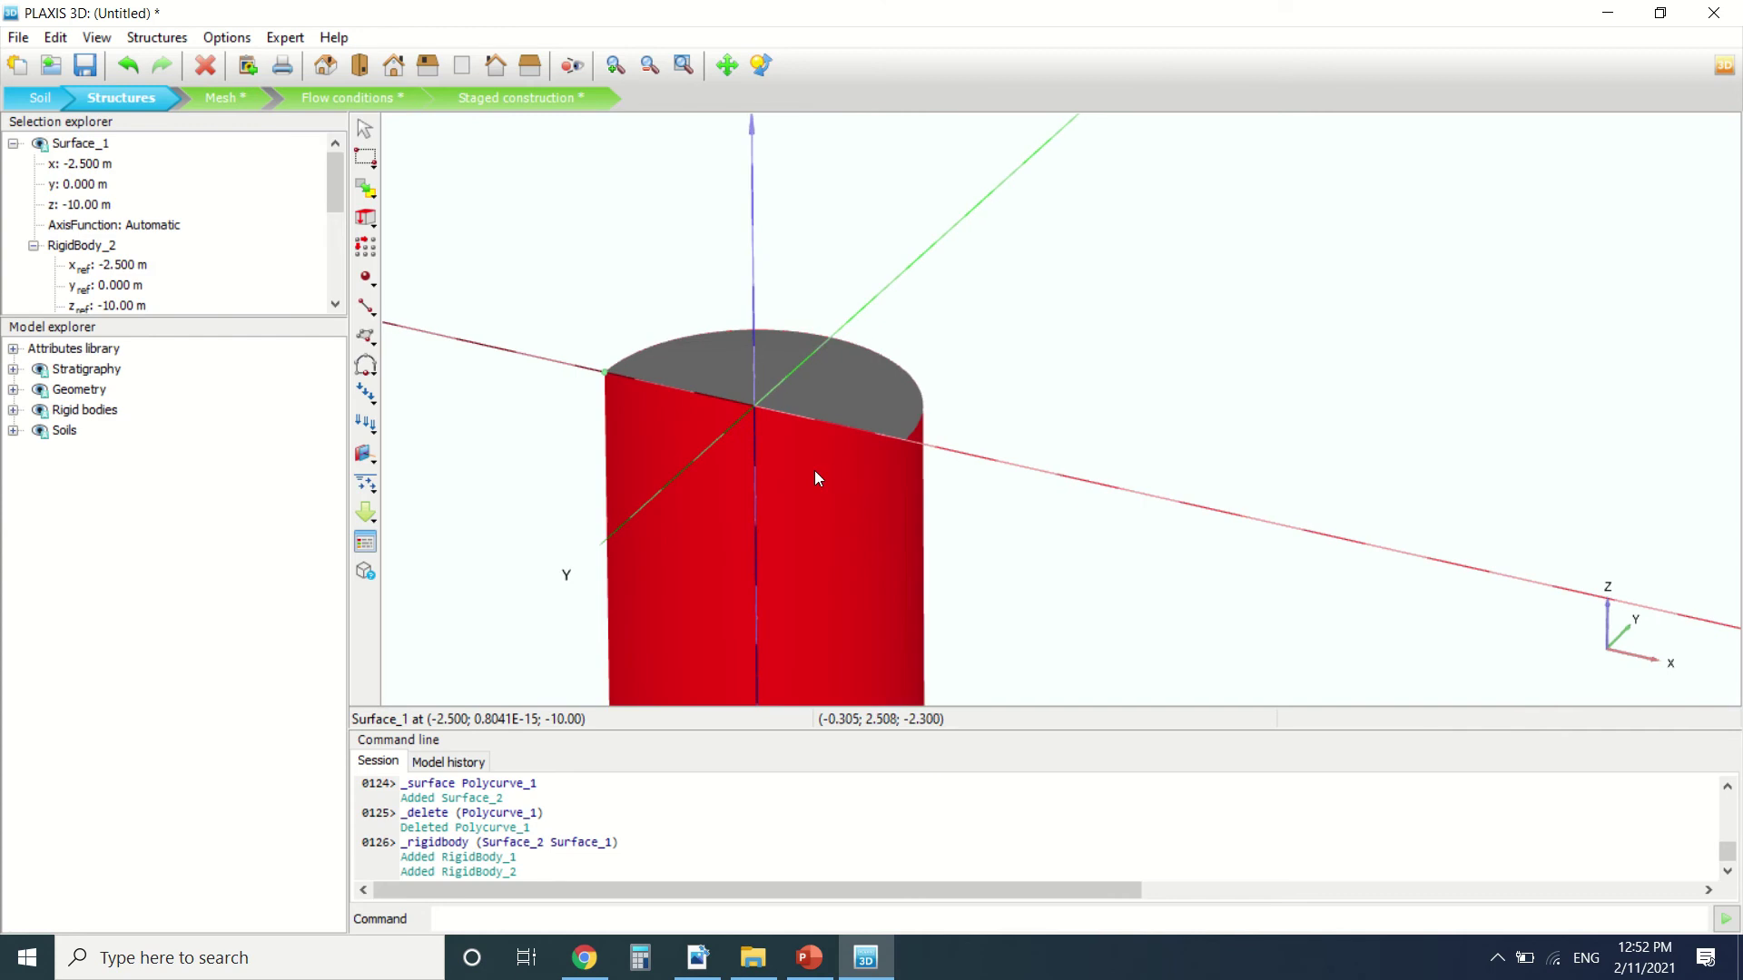
{"action": "right_click", "coordinate": [814, 470]}
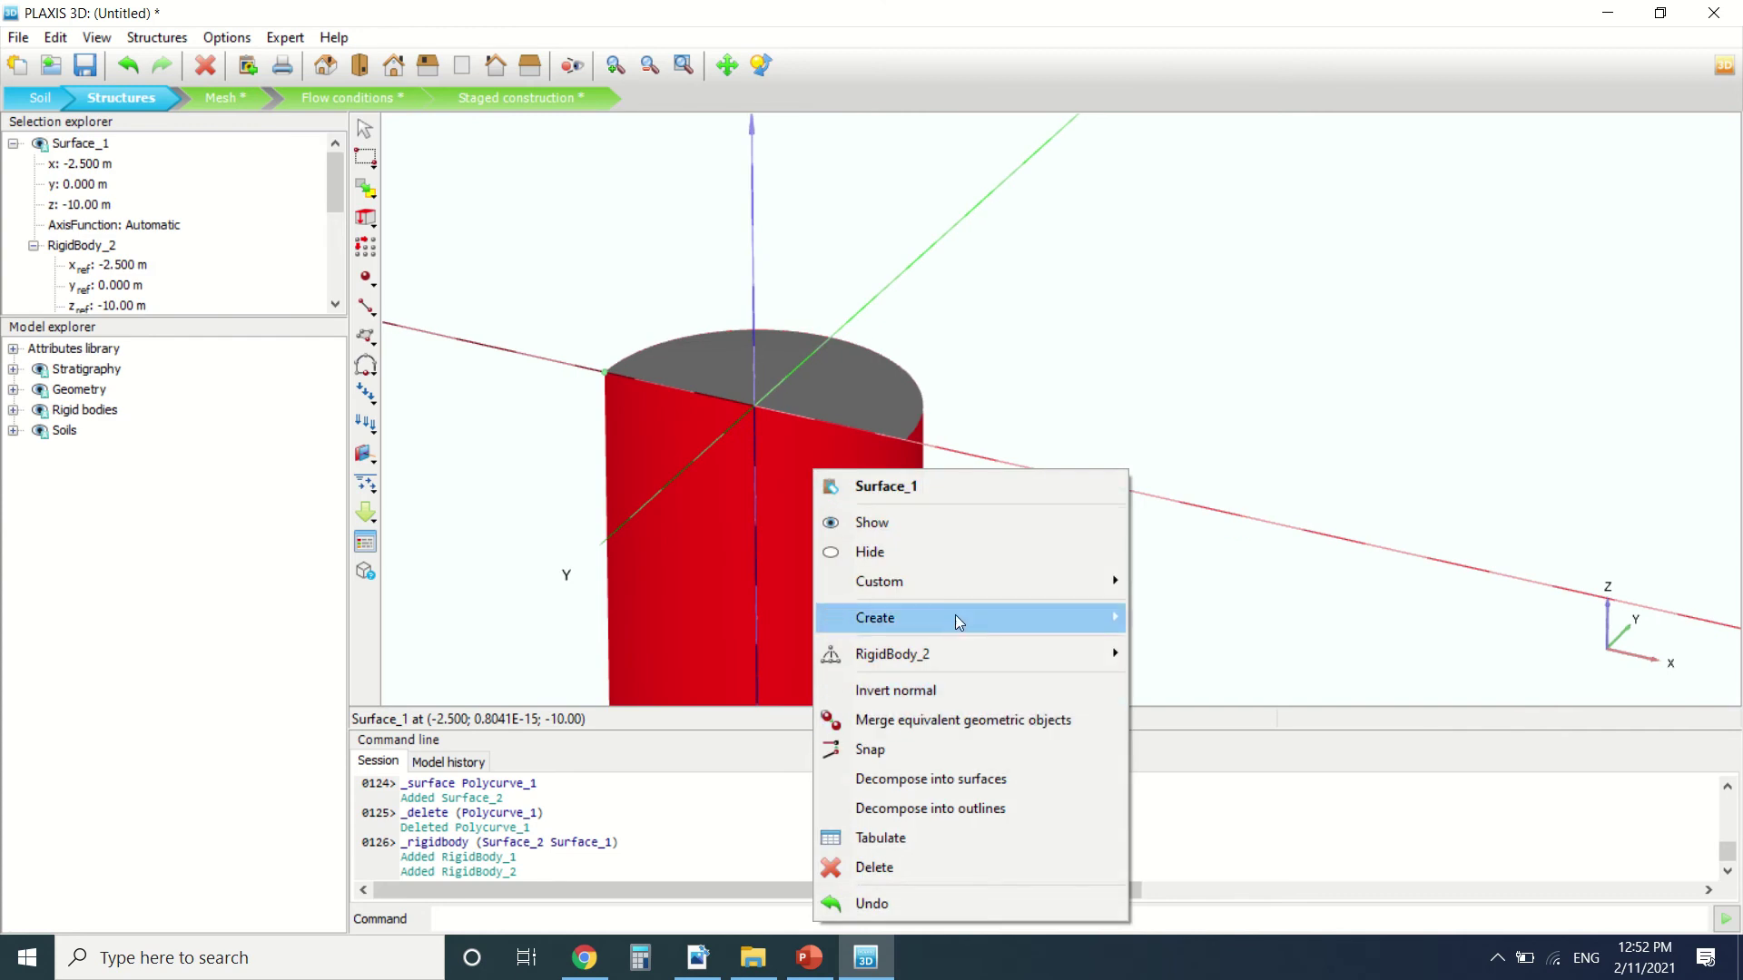
{"action": "mouse_move", "coordinate": [955, 617]}
{"action": "left_click", "coordinate": [1283, 670]}
{"action": "right_click", "coordinate": [869, 498]}
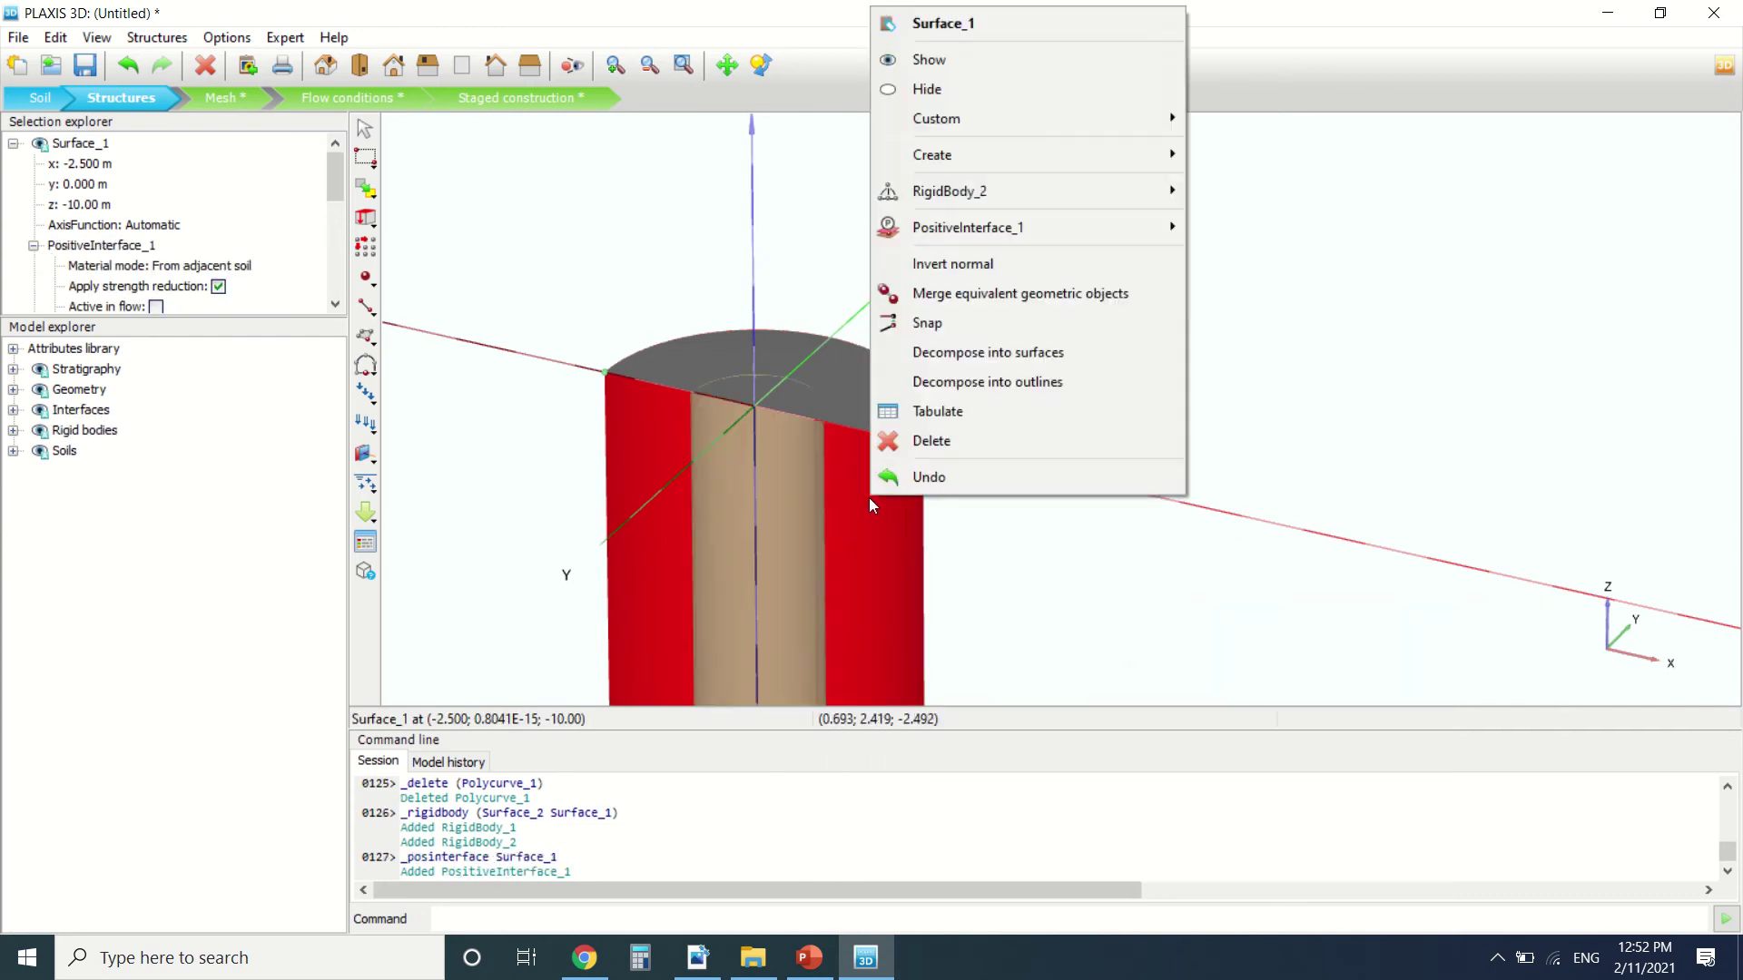
{"action": "left_click", "coordinate": [869, 497]}
{"action": "right_click", "coordinate": [869, 498]}
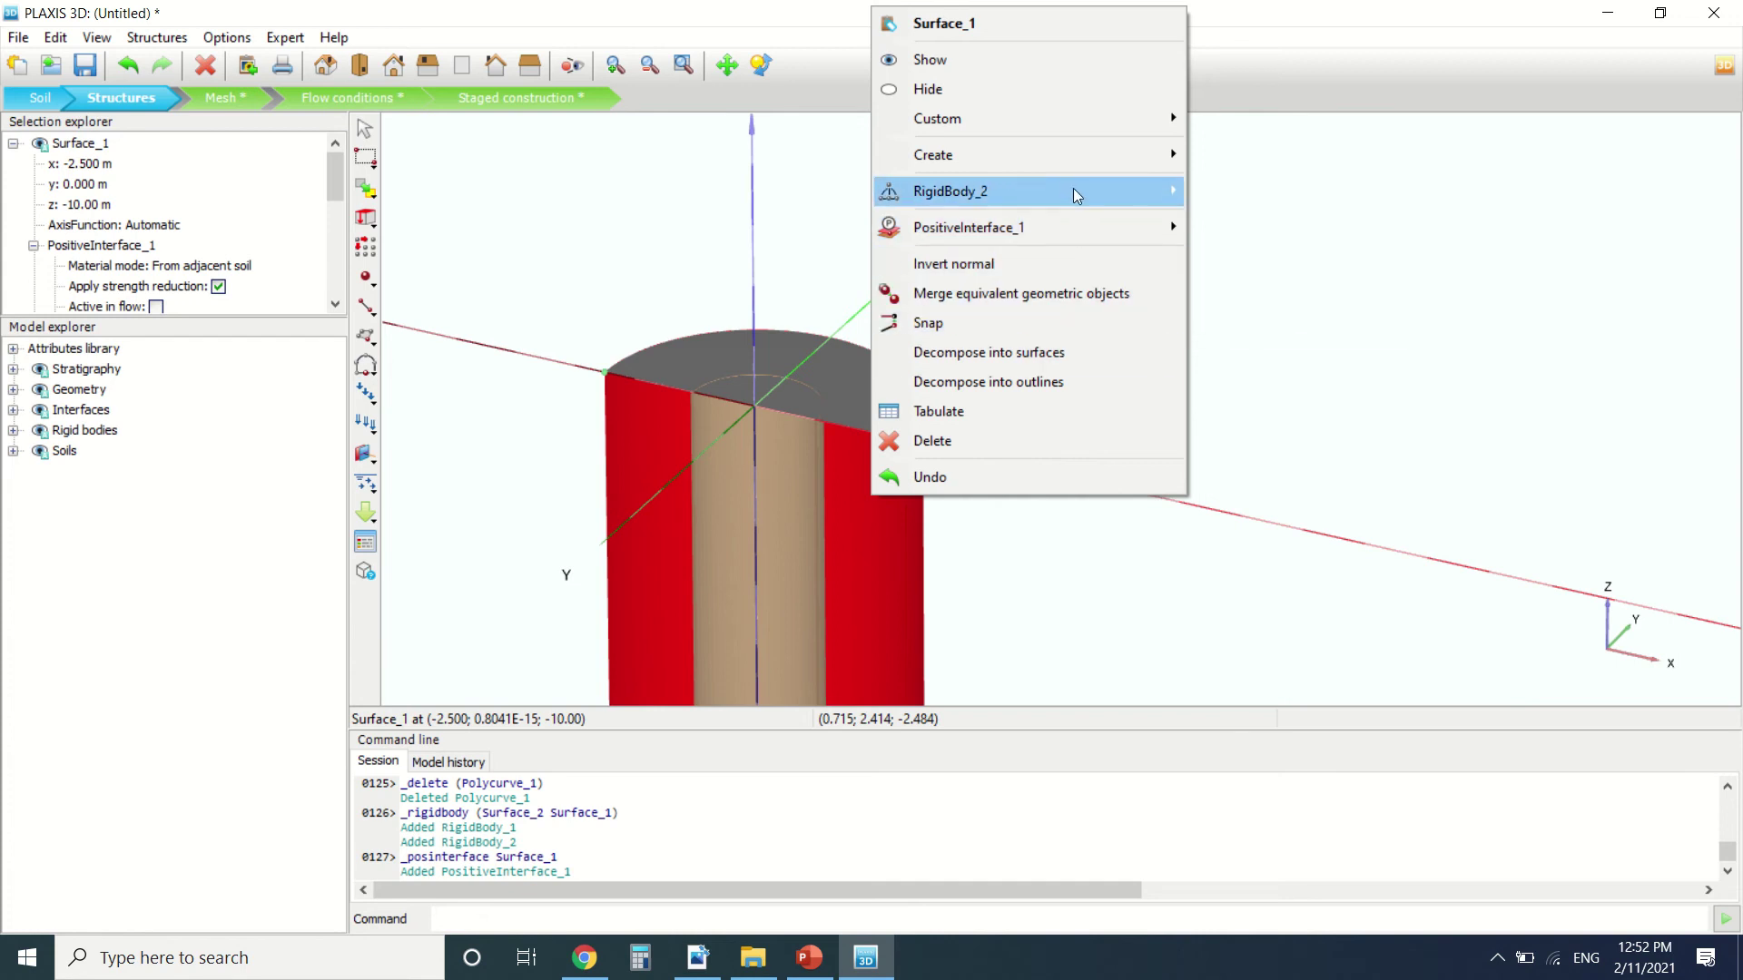
{"action": "mouse_move", "coordinate": [1070, 159]}
{"action": "left_click", "coordinate": [1280, 217]}
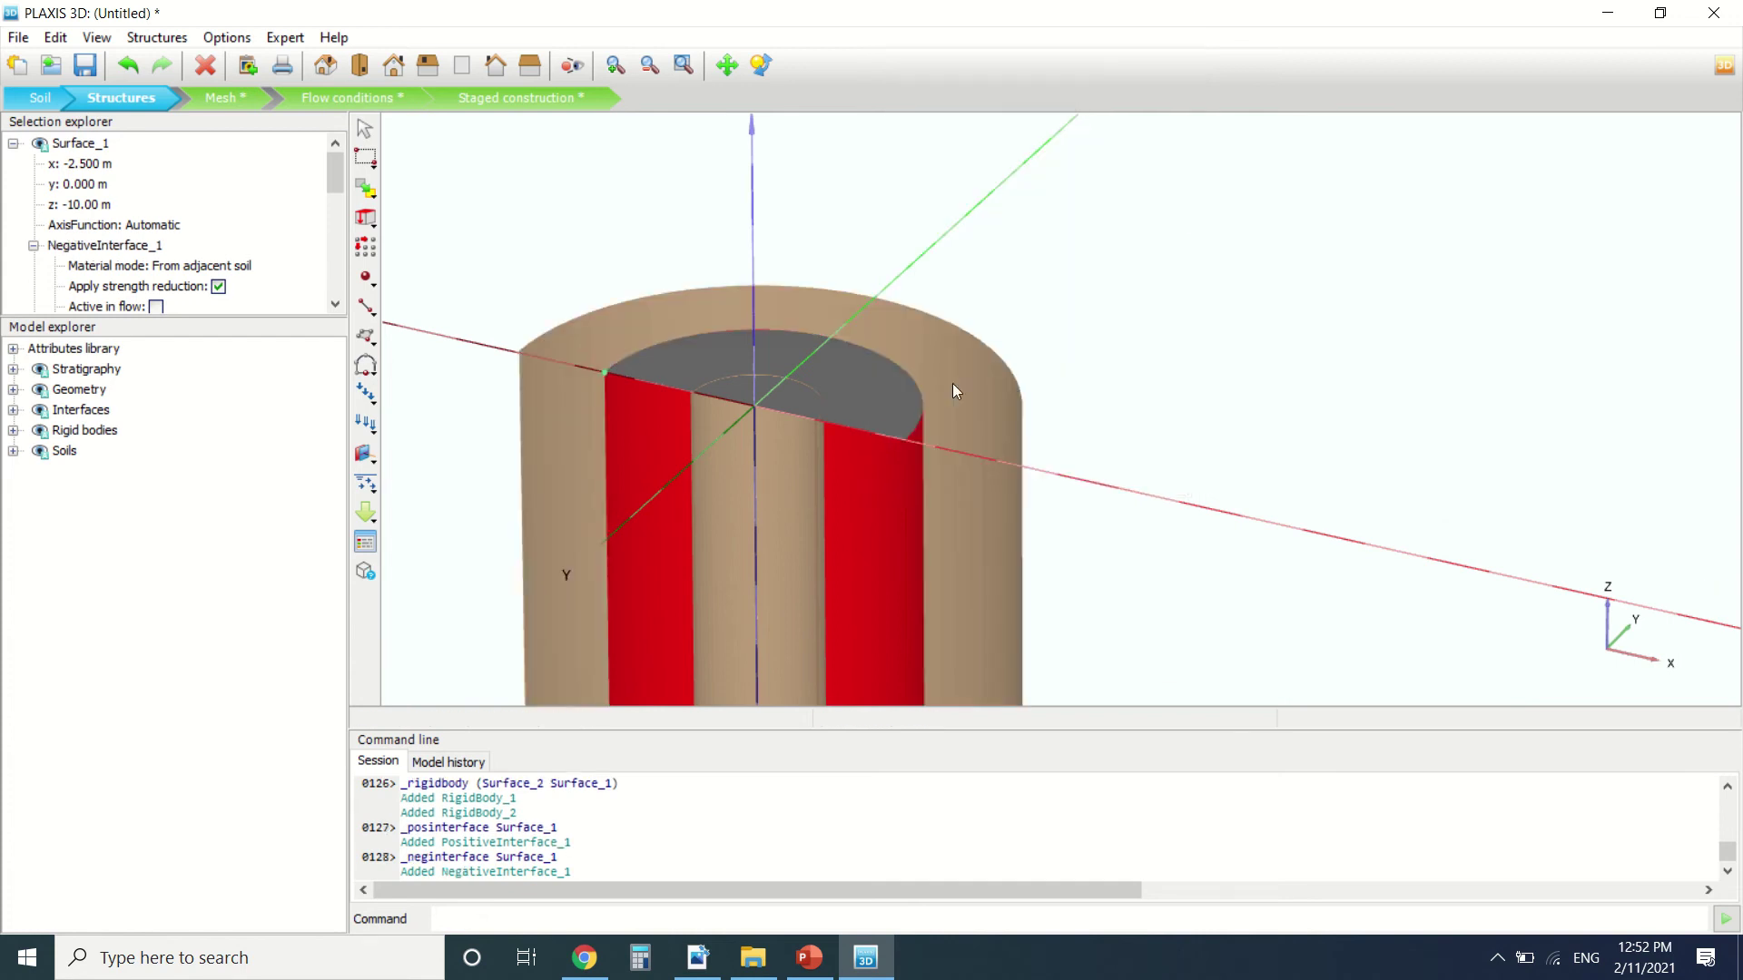
Add positive and negative interfaces to the lid, then undo them.
{"action": "left_click", "coordinate": [895, 422]}
{"action": "right_click", "coordinate": [895, 425]}
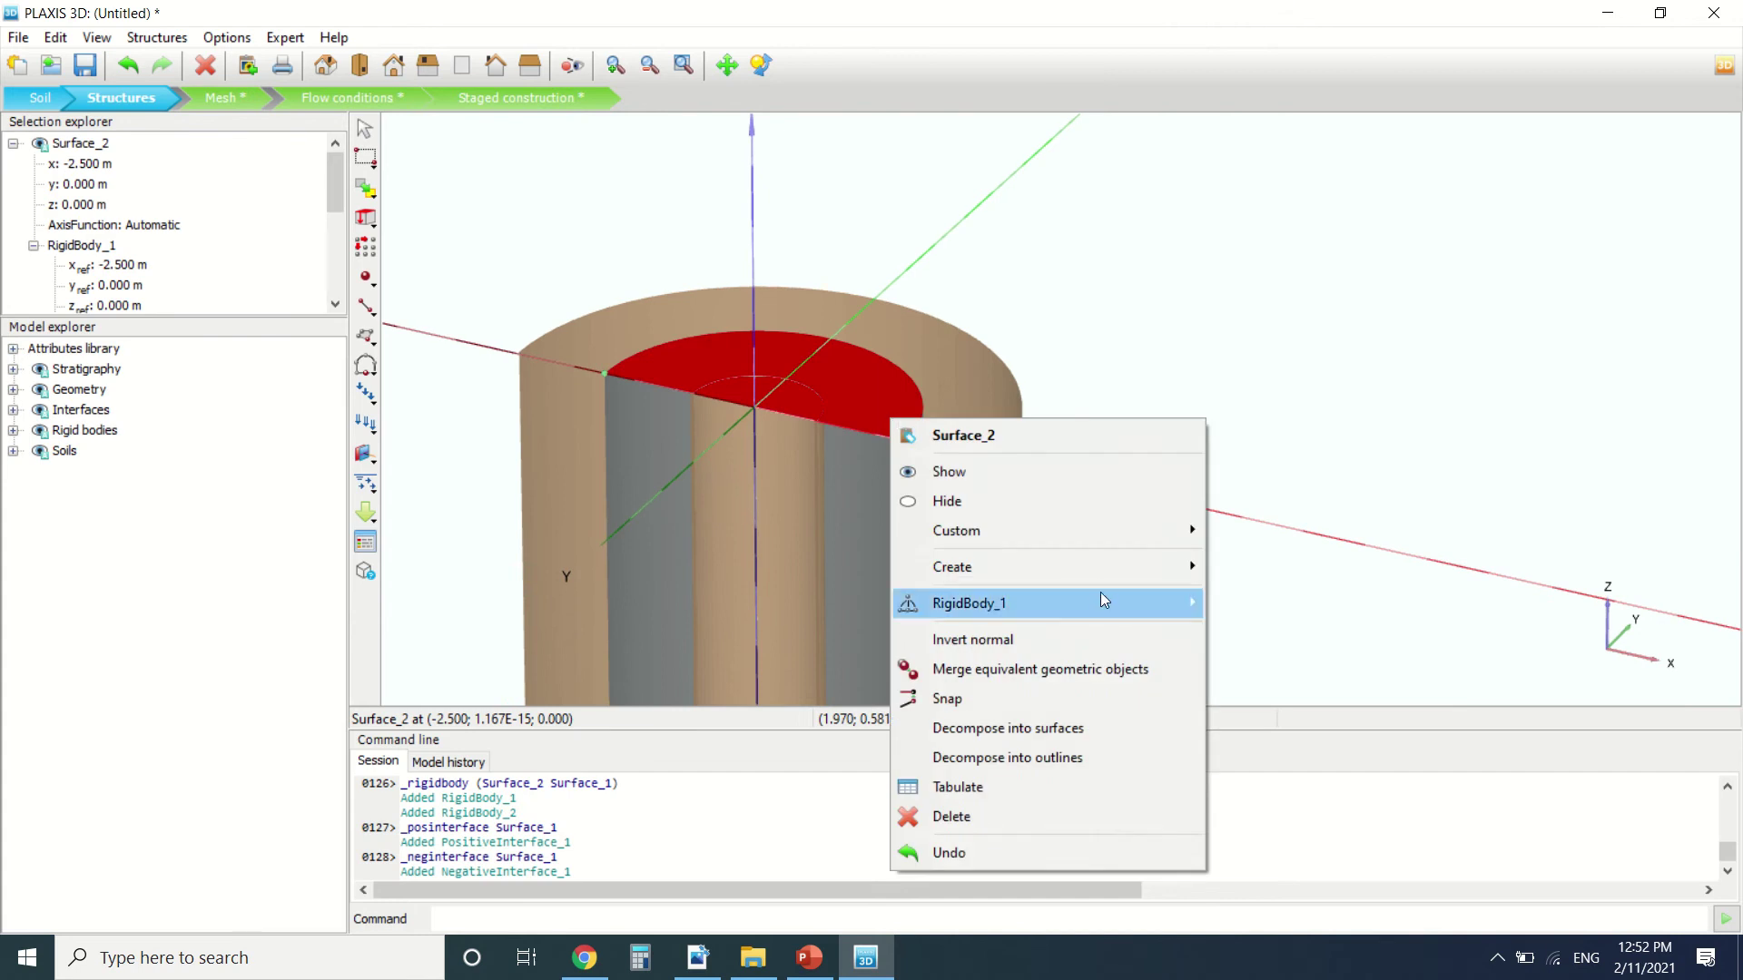
{"action": "mouse_move", "coordinate": [1103, 569]}
{"action": "left_click", "coordinate": [1295, 626]}
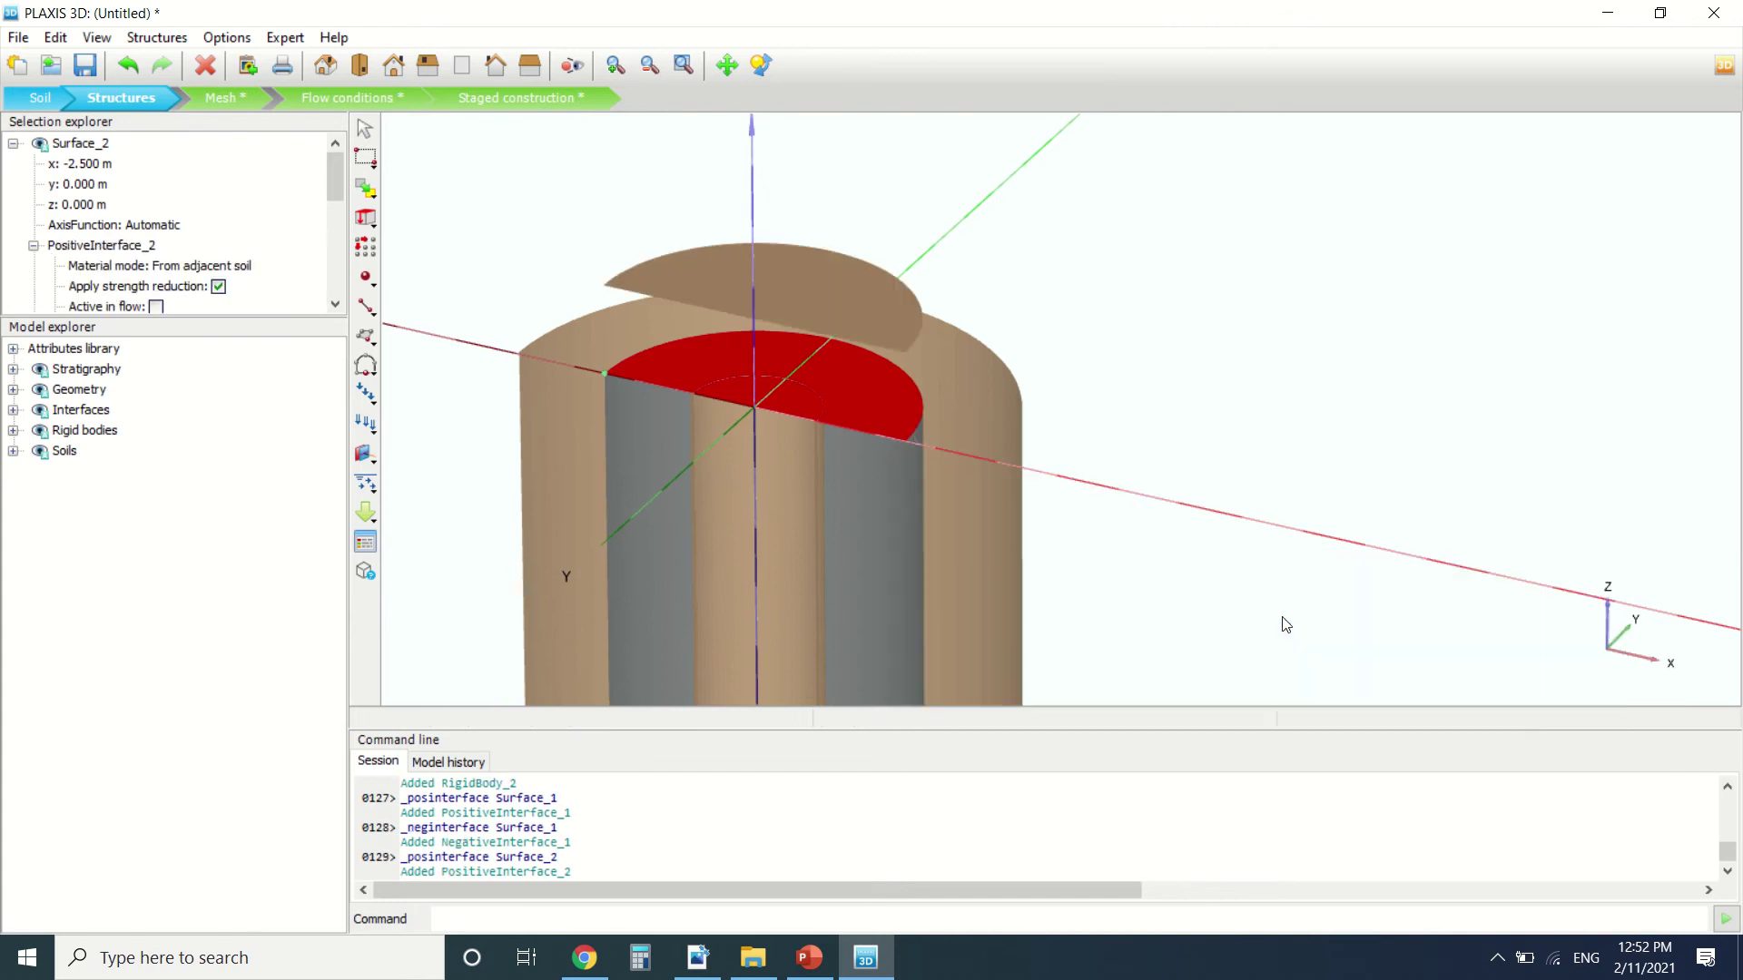
{"action": "right_click", "coordinate": [832, 412]}
{"action": "mouse_move", "coordinate": [984, 560]}
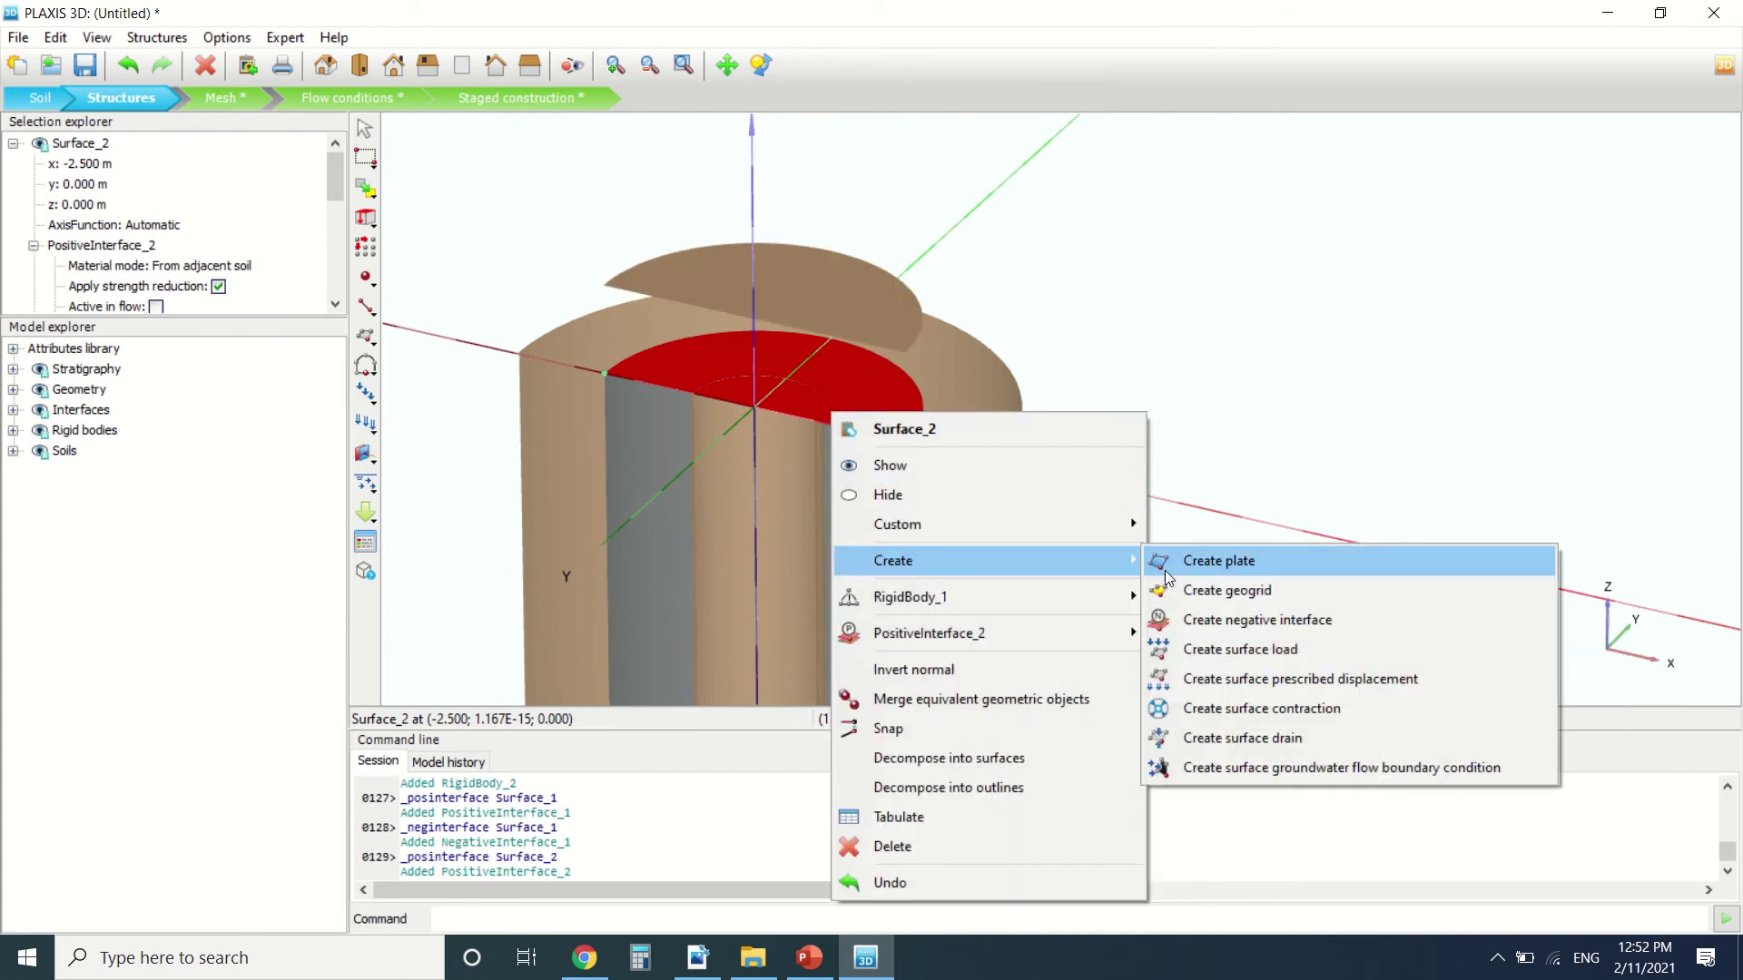
{"action": "left_click", "coordinate": [1200, 627]}
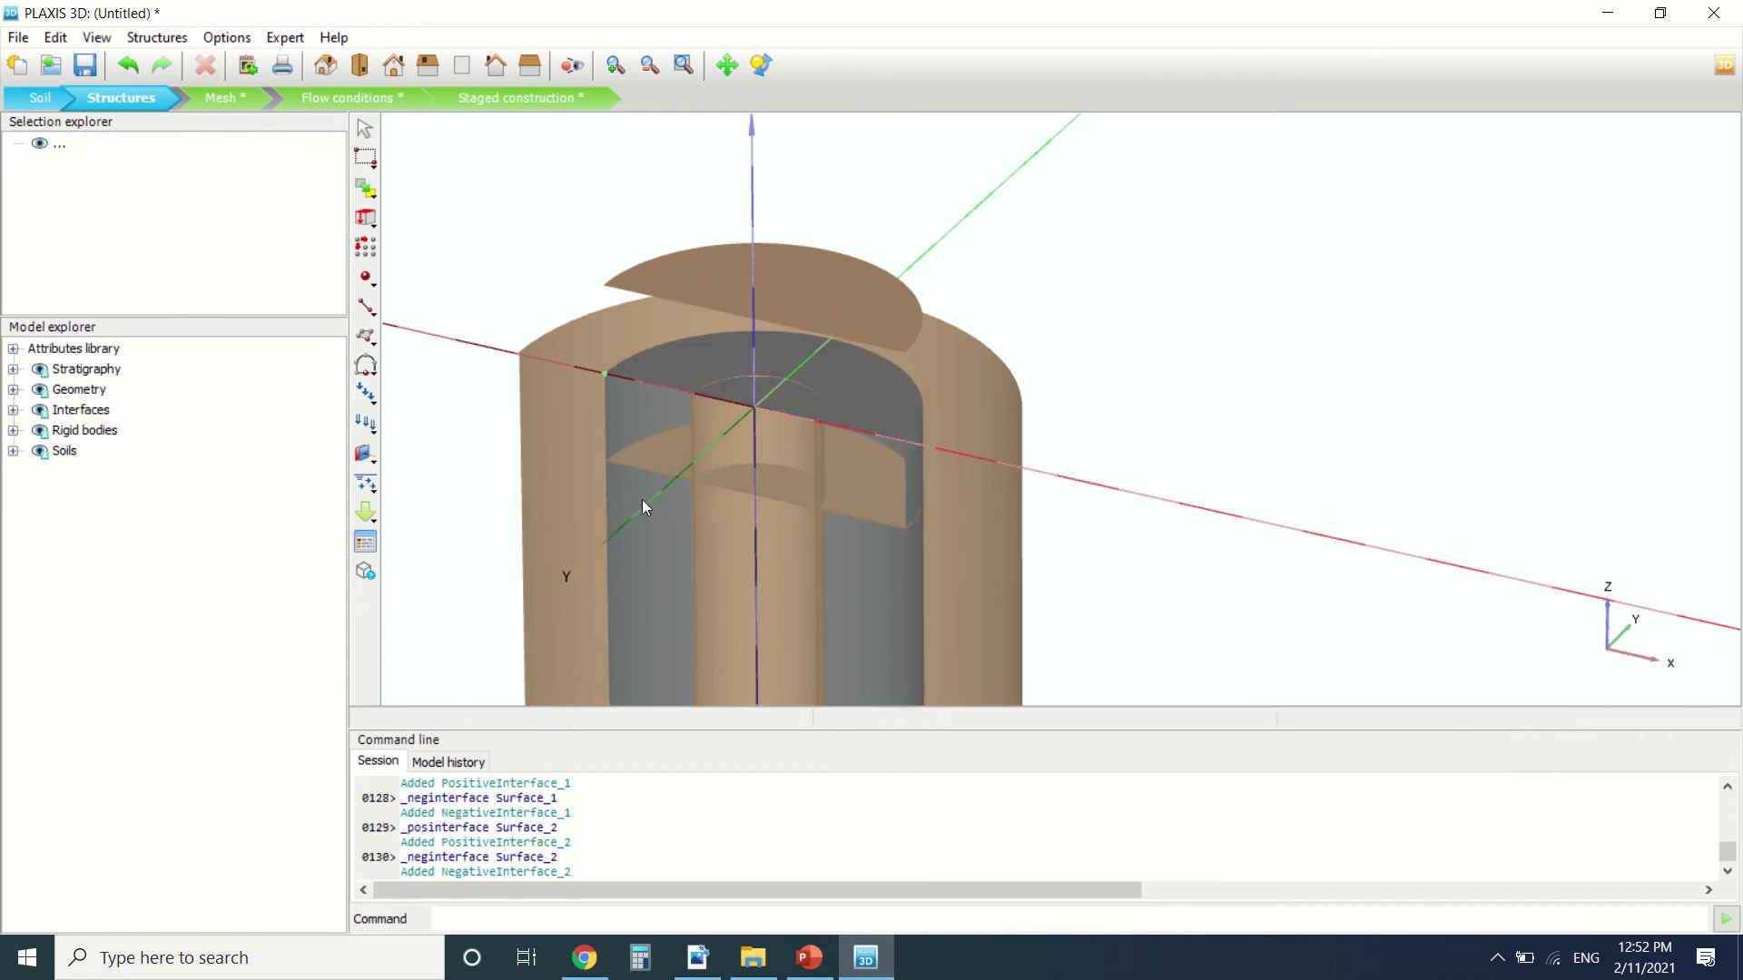
{"action": "left_click", "coordinate": [712, 436]}
{"action": "key", "text": "ctrl+z"}
{"action": "key", "text": "ctrl+z"}
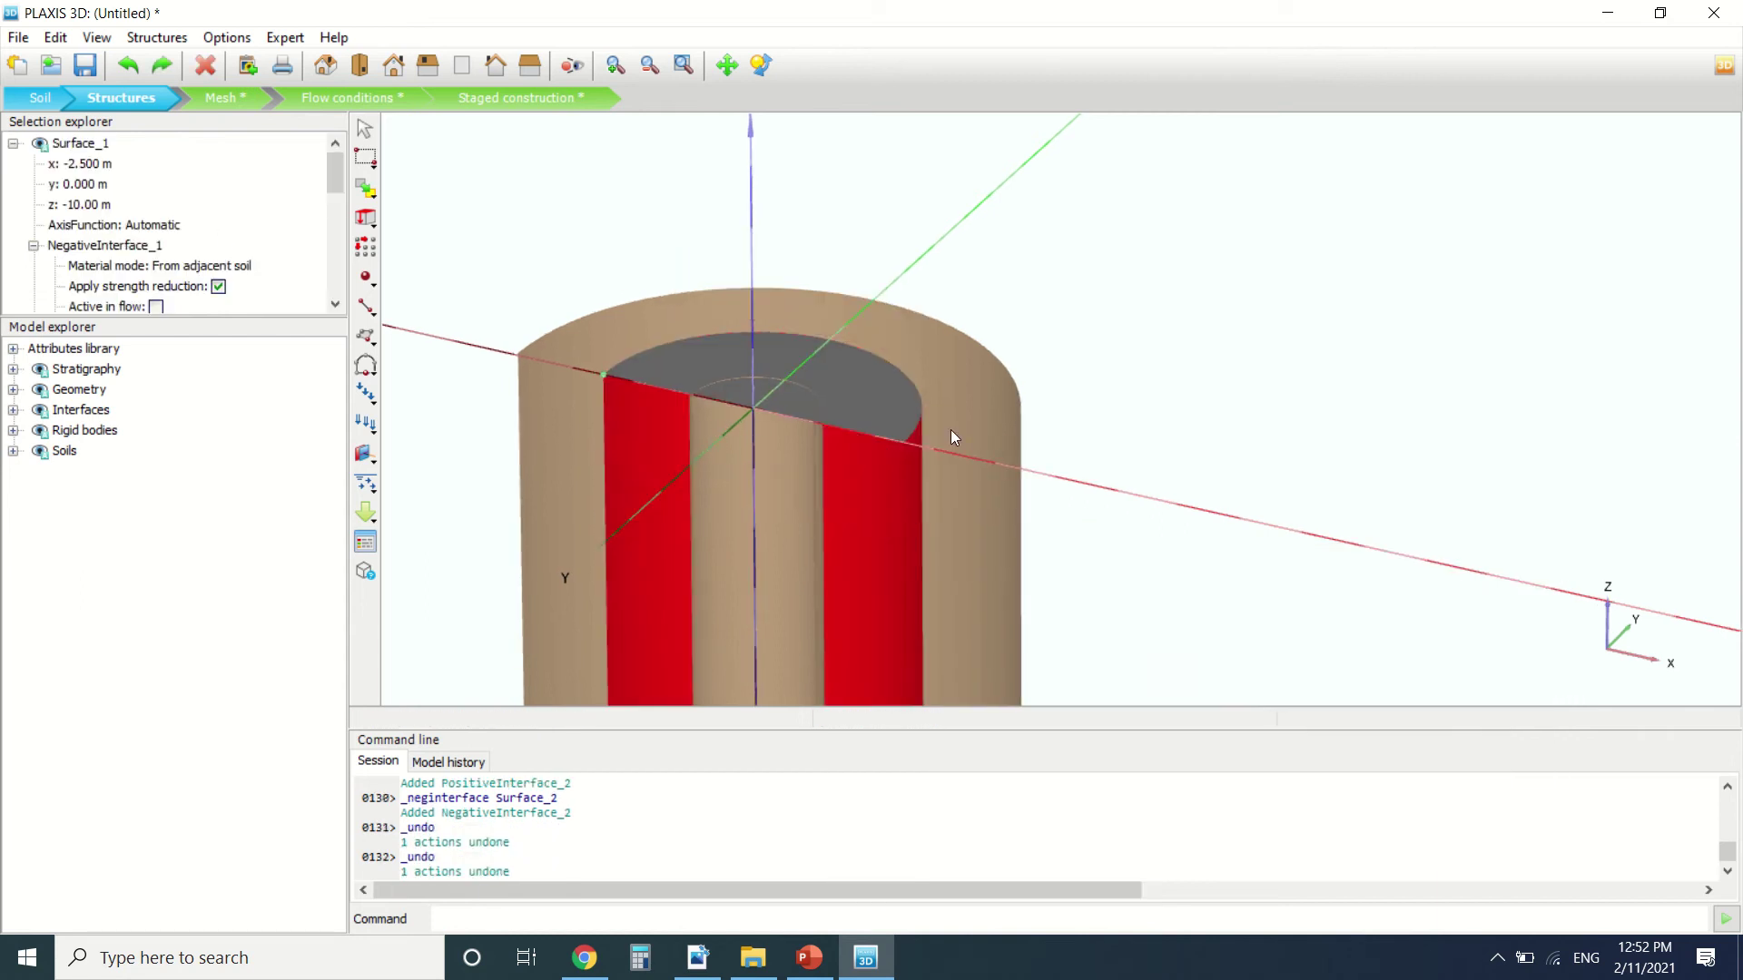
Give lid Surface_2 a single negative interface.
{"action": "left_click", "coordinate": [847, 400]}
{"action": "right_click", "coordinate": [847, 400]}
{"action": "mouse_move", "coordinate": [1152, 546]}
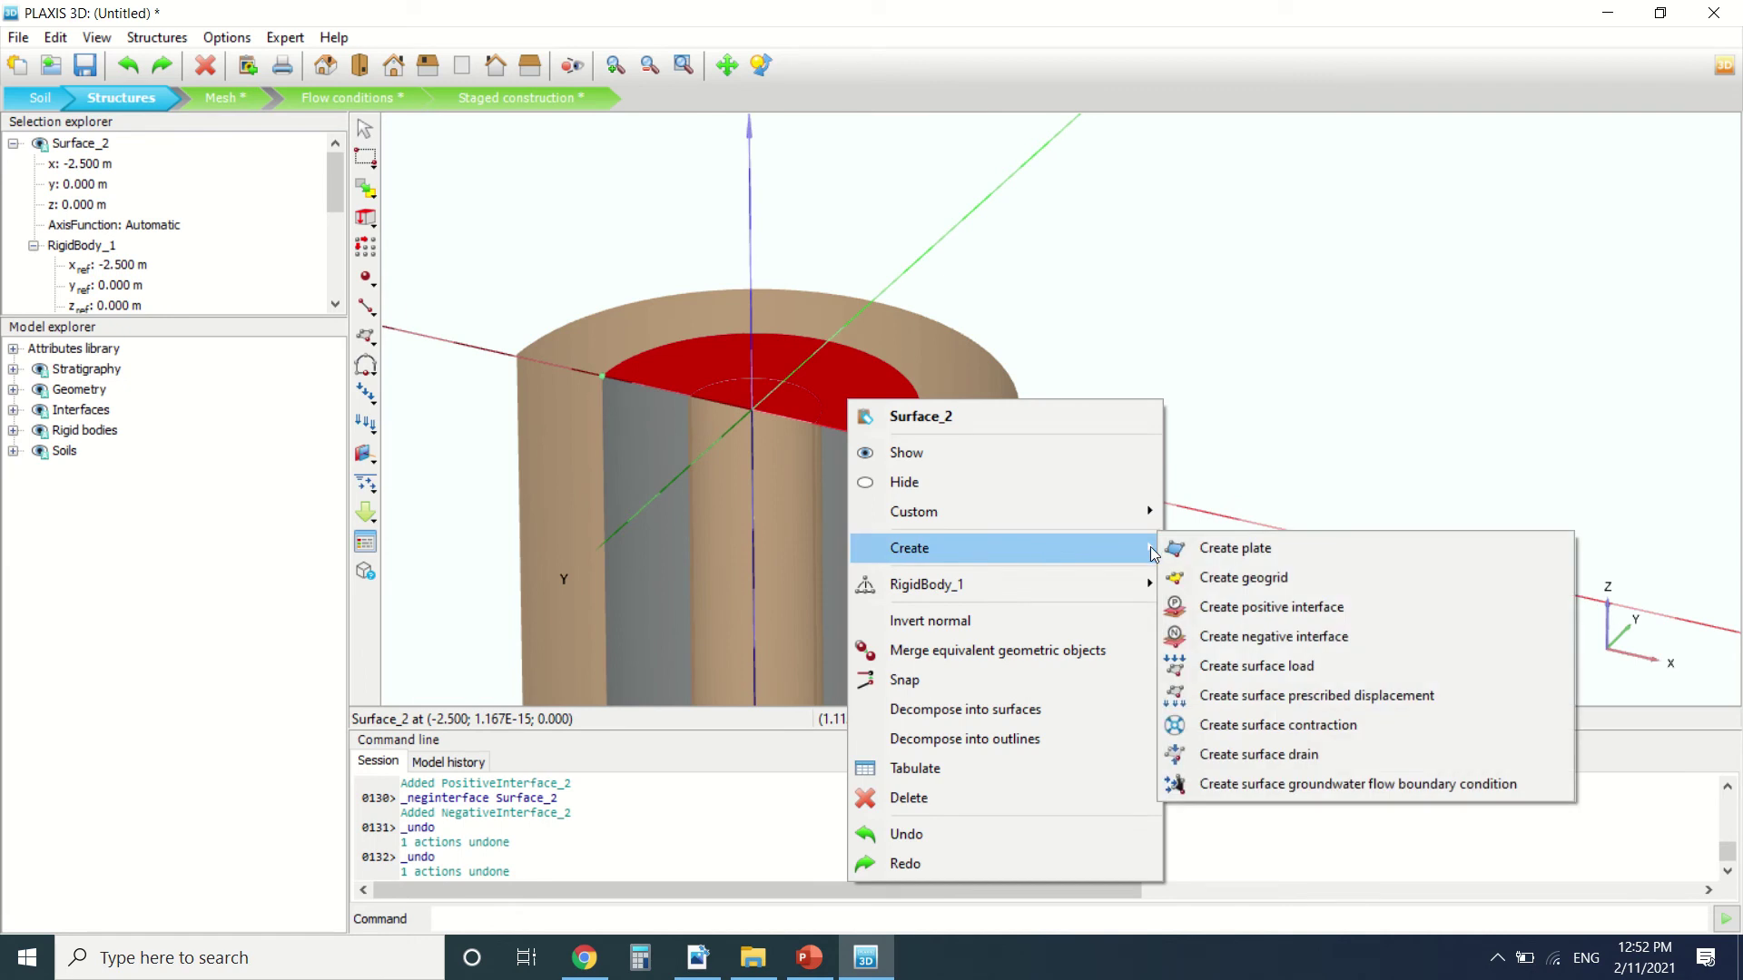
{"action": "left_click", "coordinate": [1242, 638]}
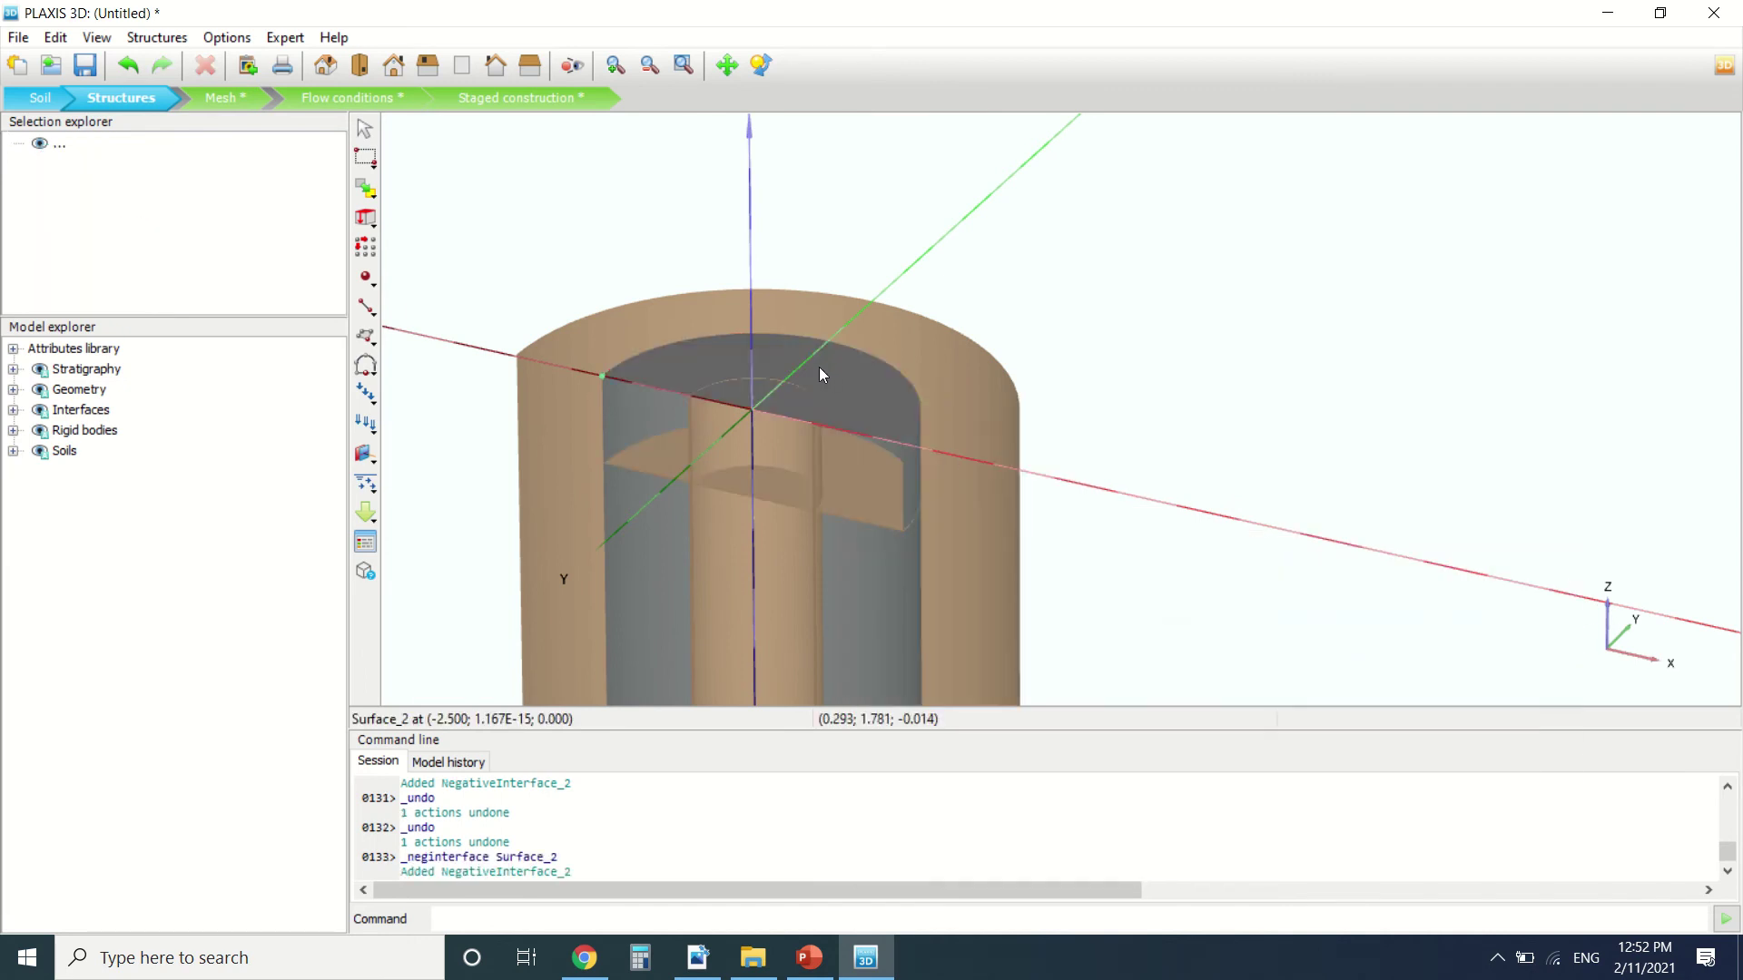
{"action": "scroll", "coordinate": [899, 373], "scroll_direction": "down", "scroll_amount": 3}
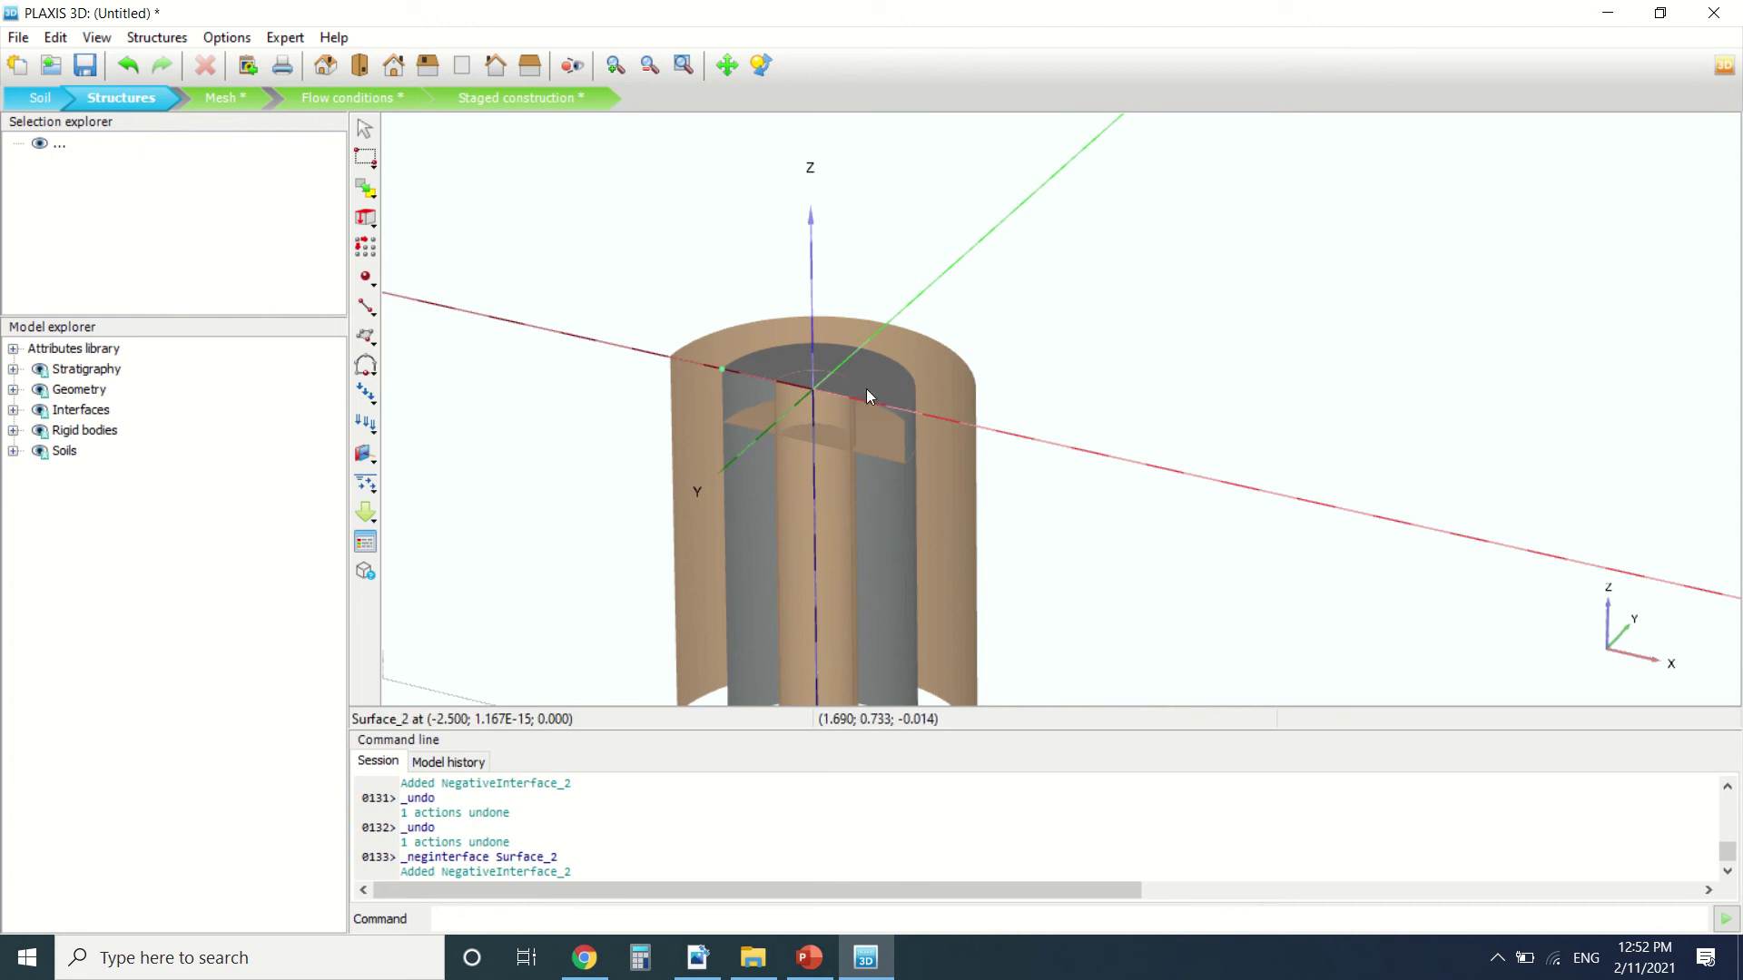
{"action": "scroll", "coordinate": [853, 372], "scroll_direction": "down", "scroll_amount": 3}
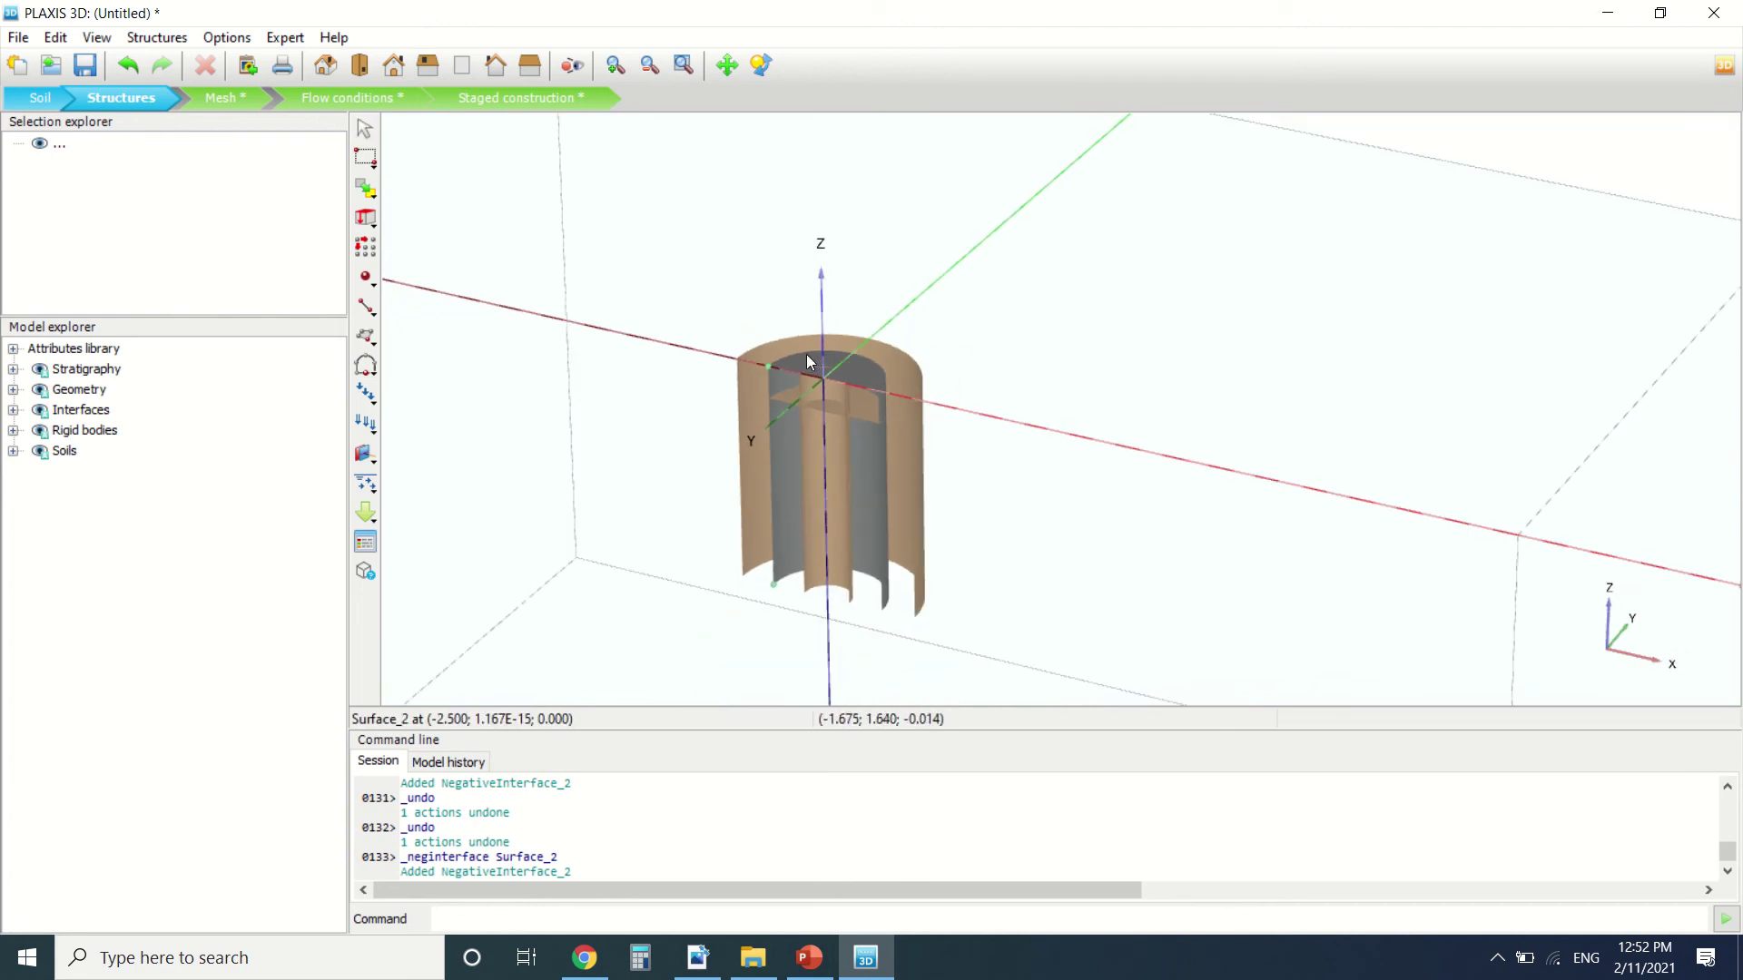
{"action": "scroll", "coordinate": [790, 358], "scroll_direction": "up", "scroll_amount": 3}
{"action": "left_click", "coordinate": [810, 456]}
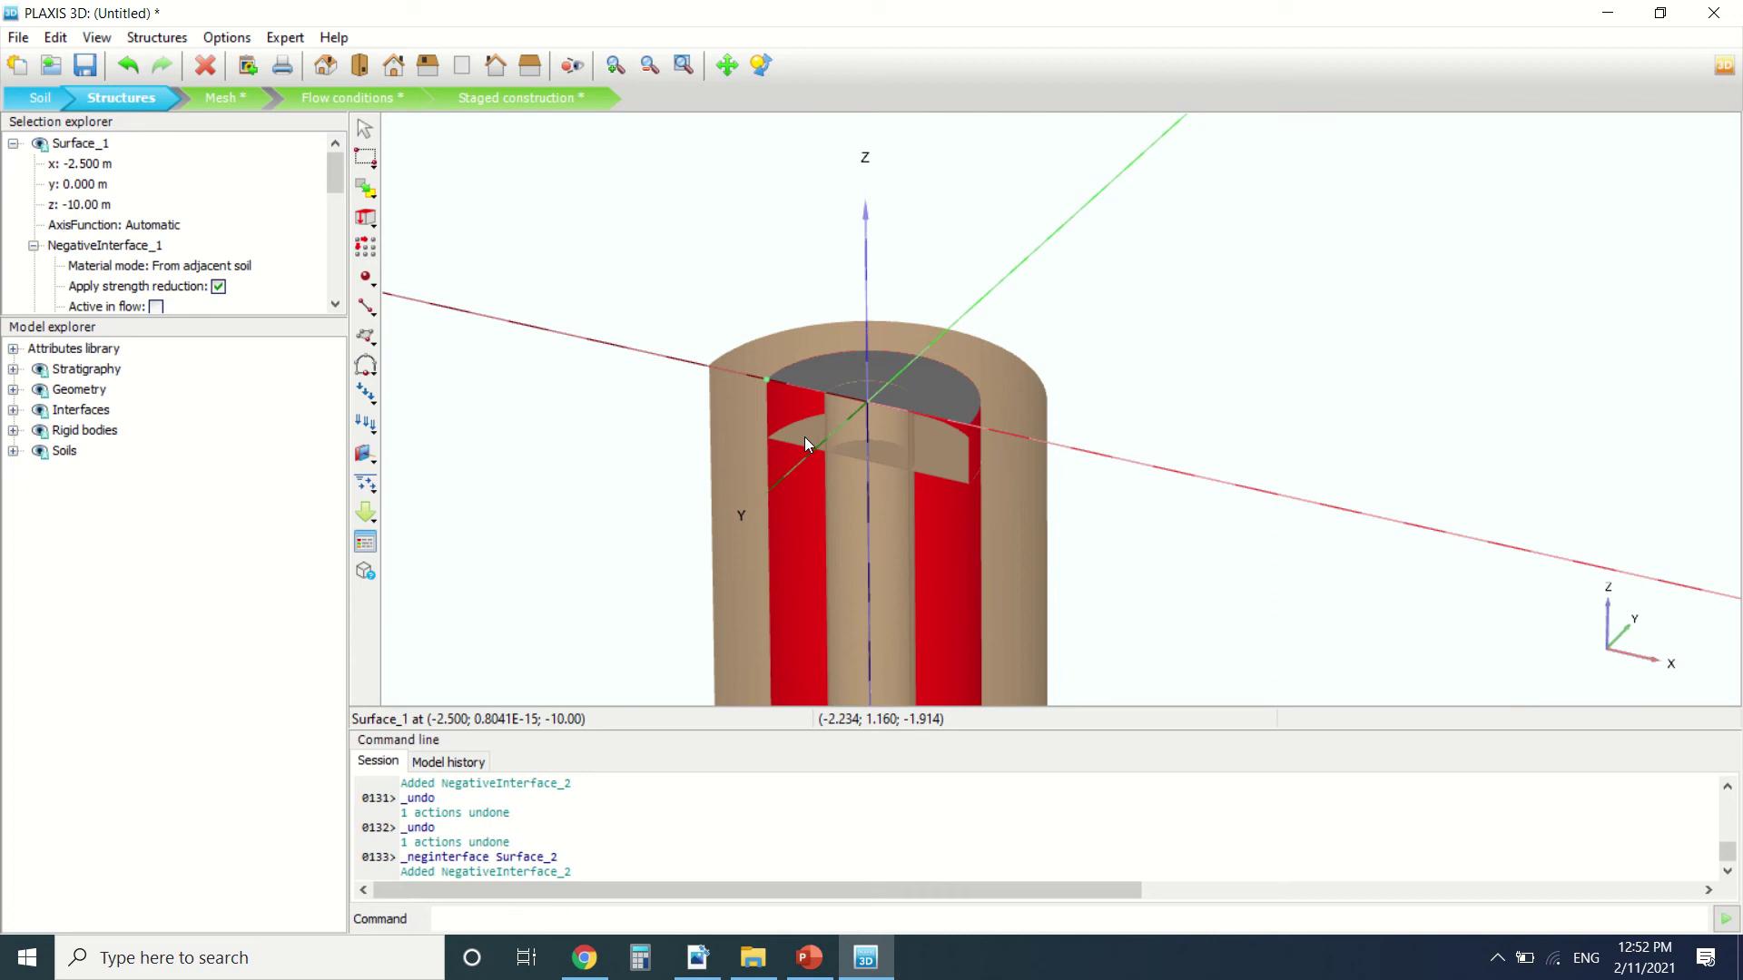
Set all interfaces to Custom material mode with the Tutorial3Interface material.
{"action": "left_click", "coordinate": [458, 382]}
{"action": "left_click", "coordinate": [91, 416]}
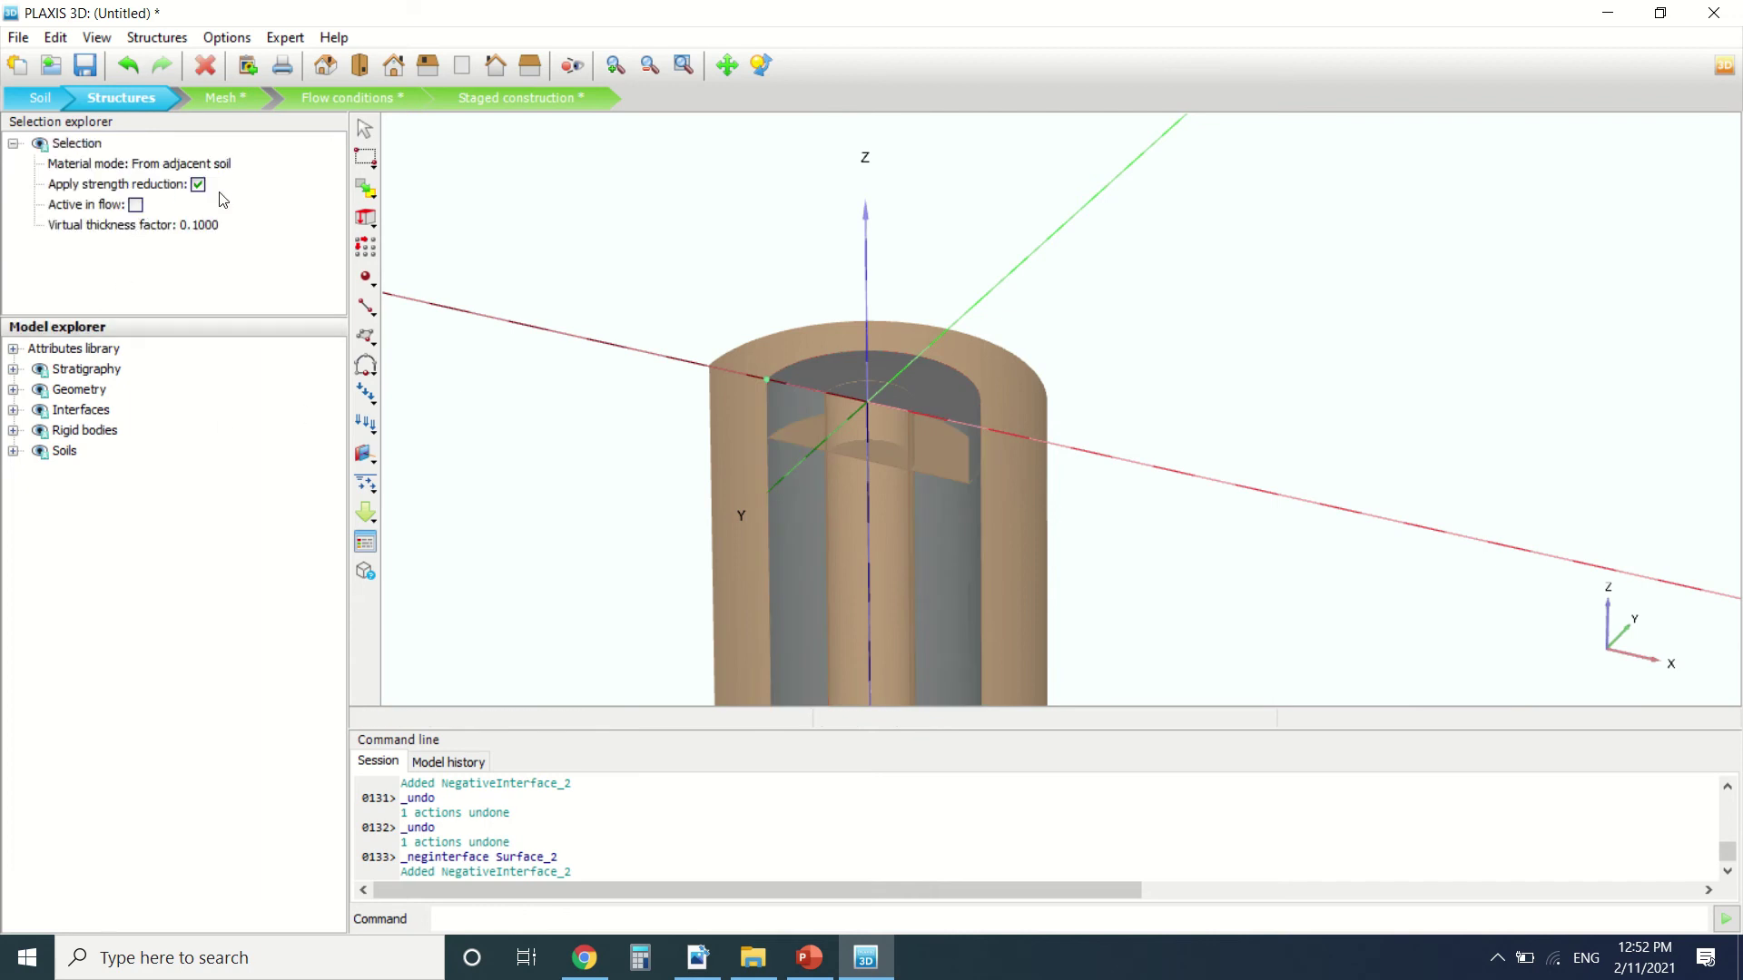
{"action": "left_click", "coordinate": [223, 165]}
{"action": "left_click", "coordinate": [224, 166]}
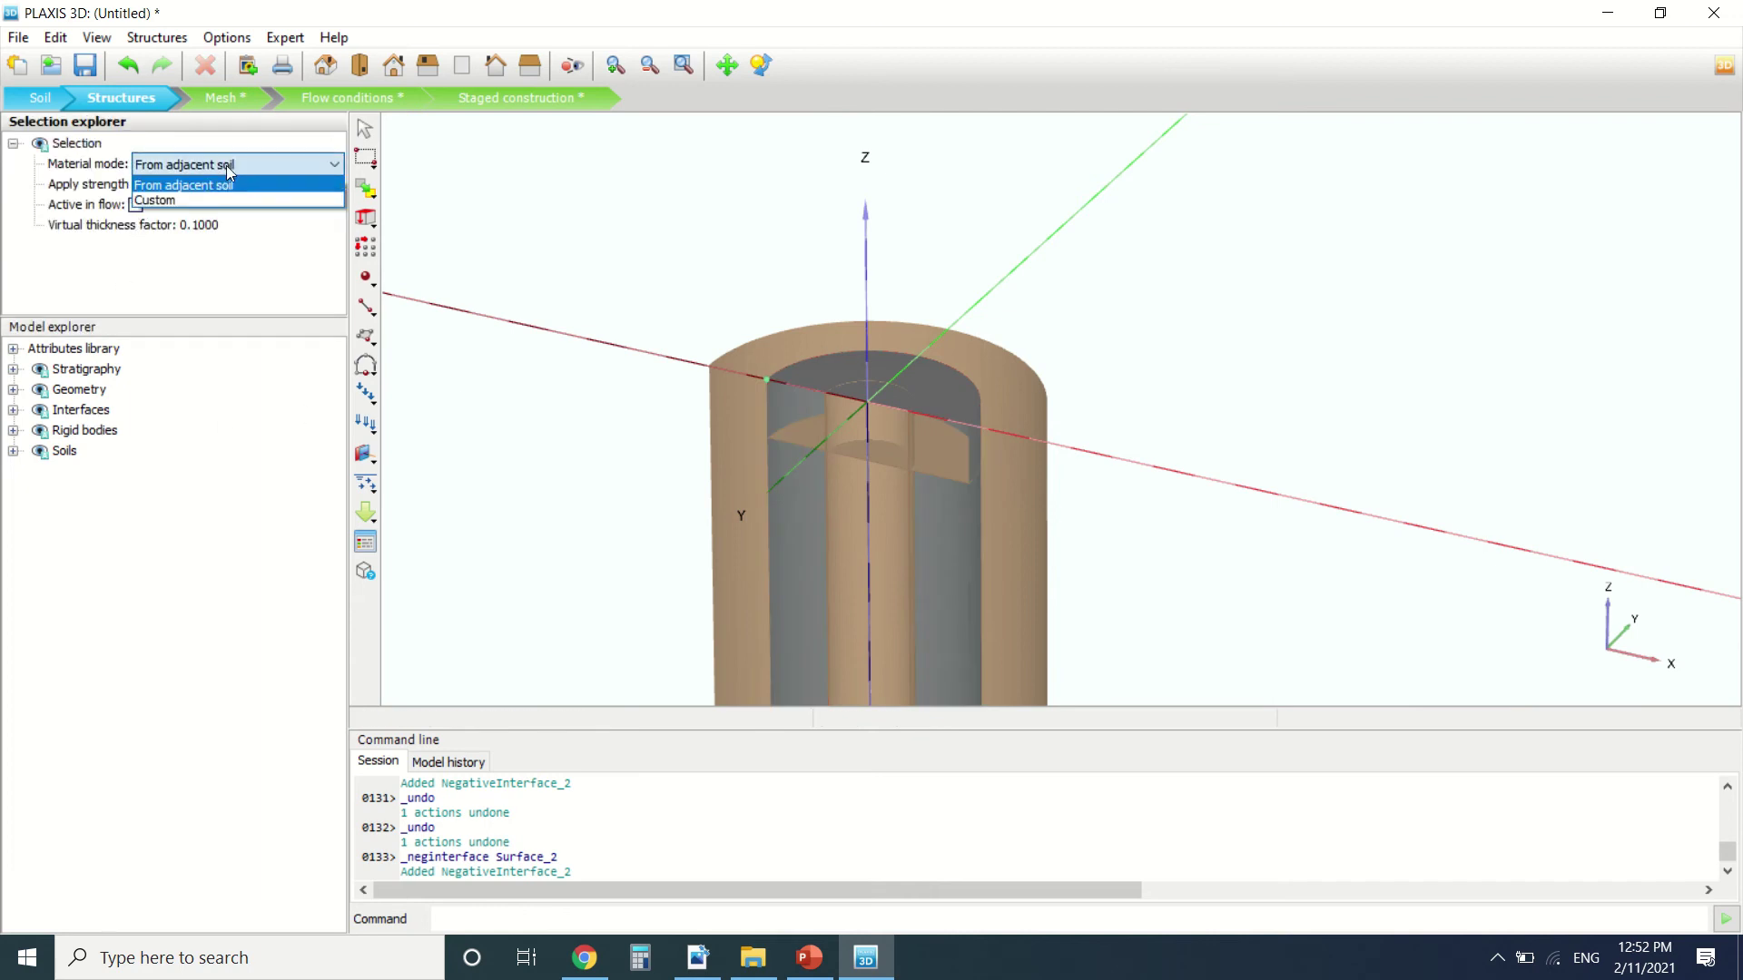
{"action": "left_click", "coordinate": [227, 199]}
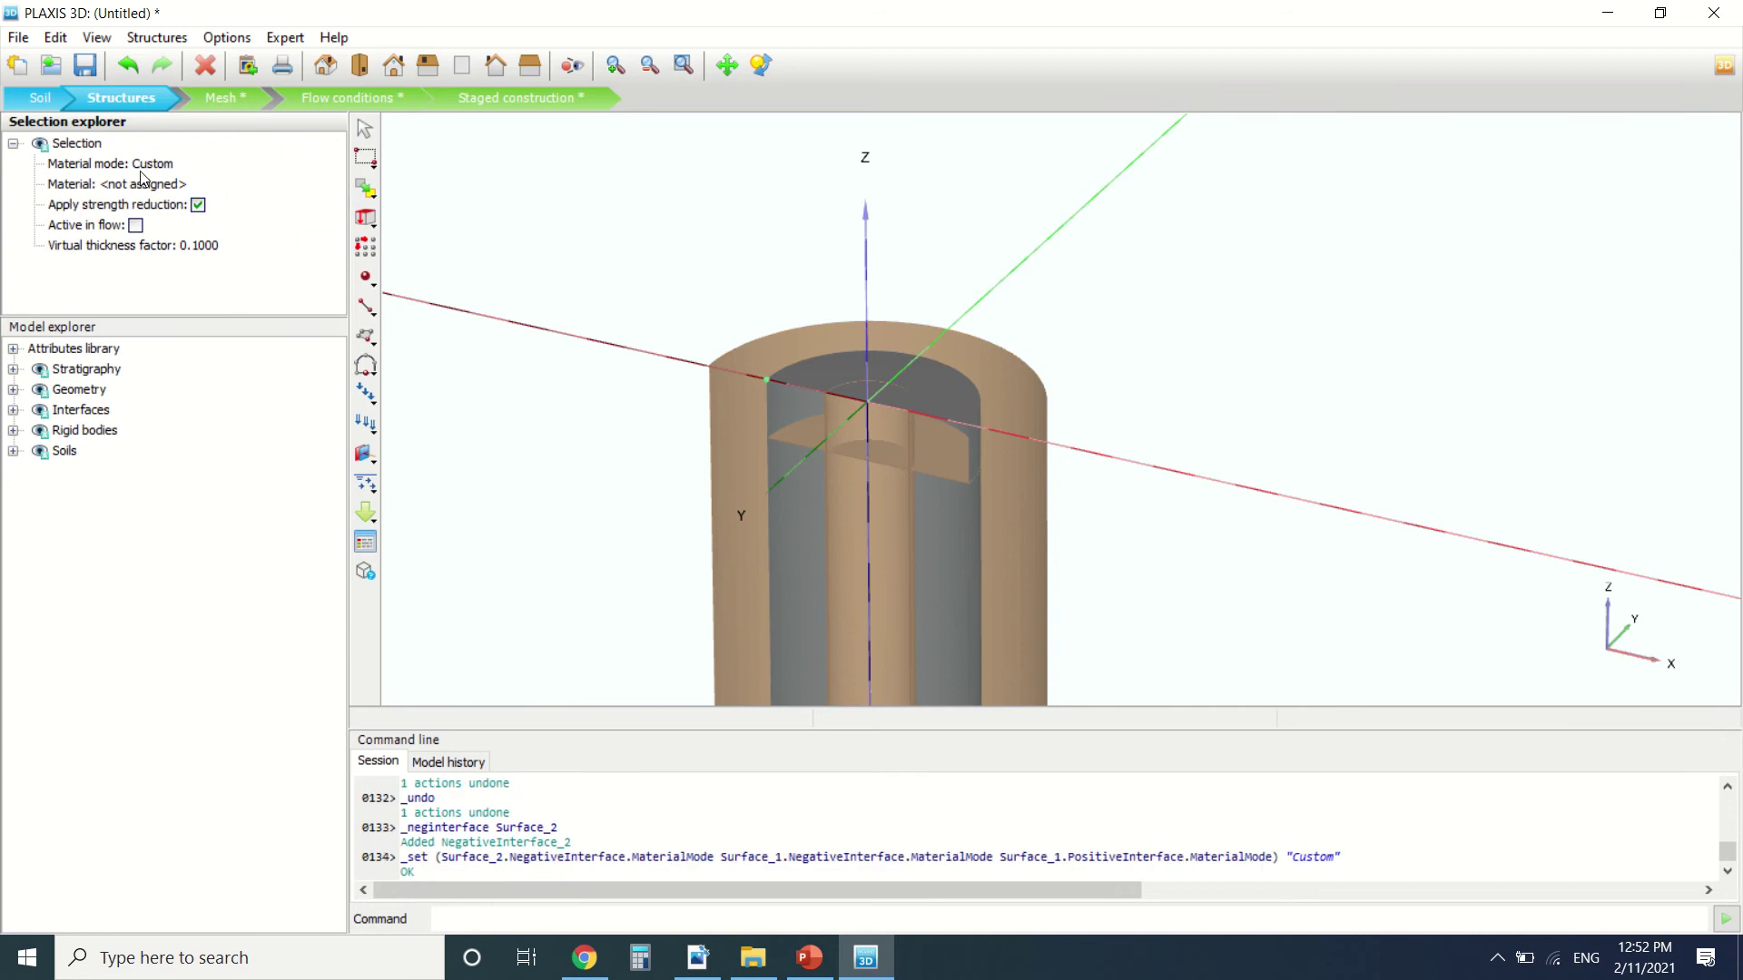
{"action": "left_click", "coordinate": [155, 183]}
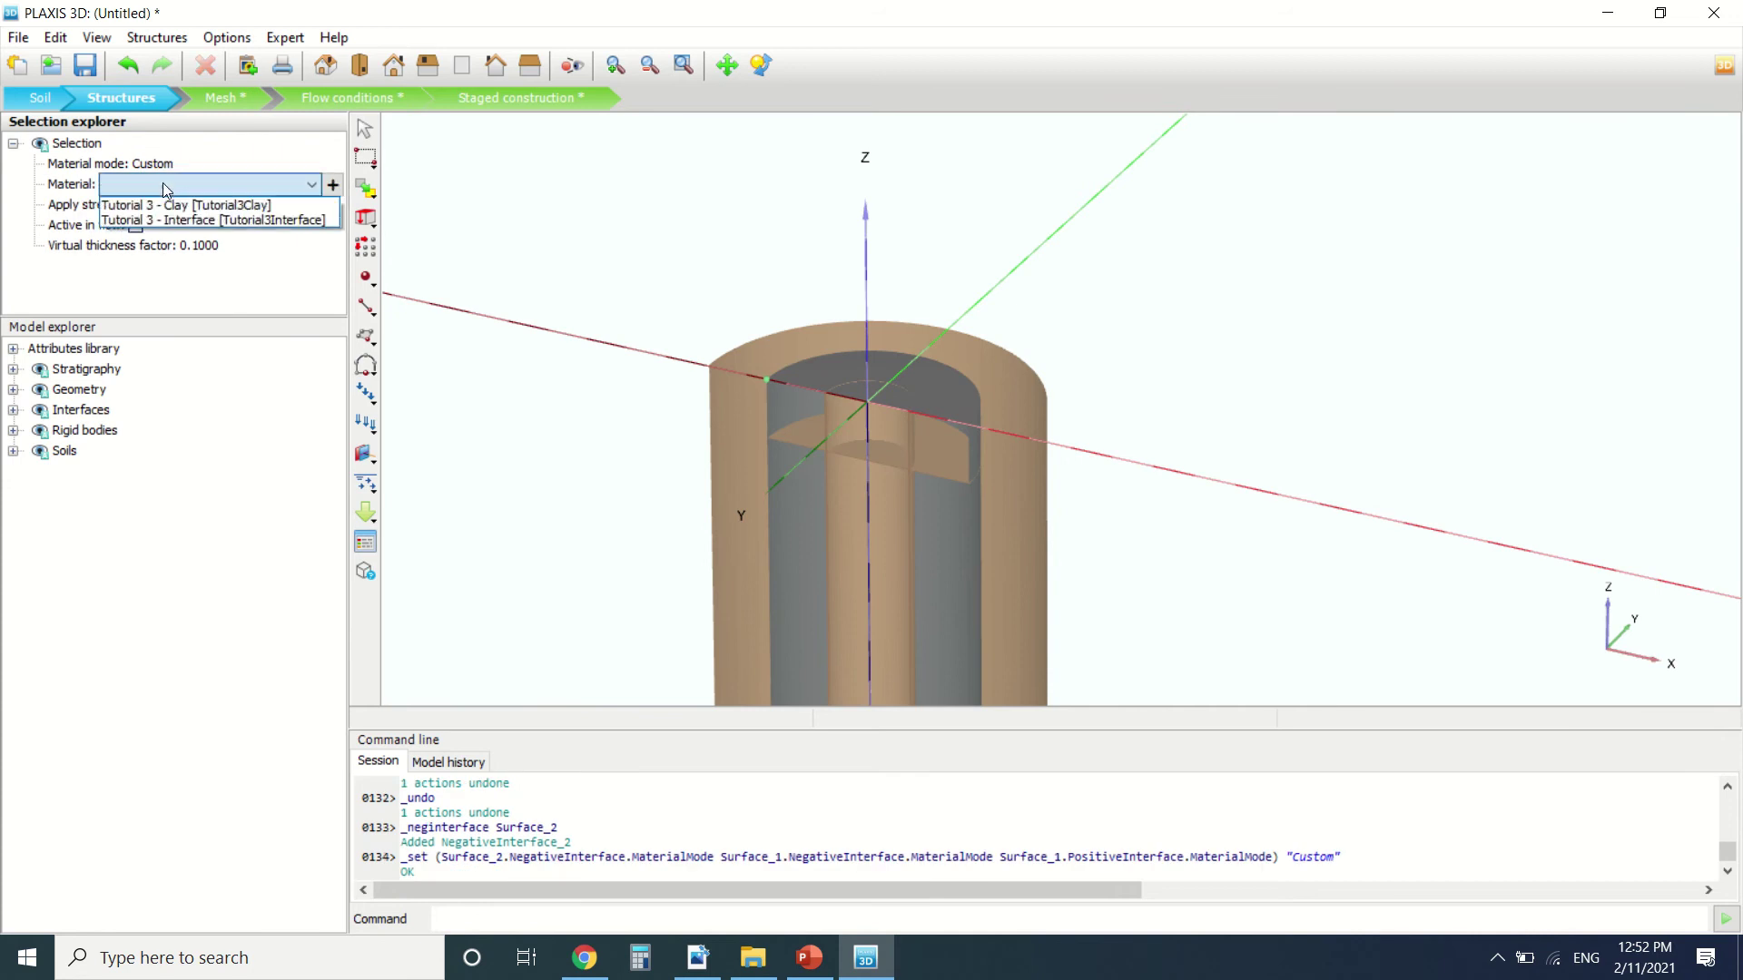
{"action": "left_click", "coordinate": [212, 220]}
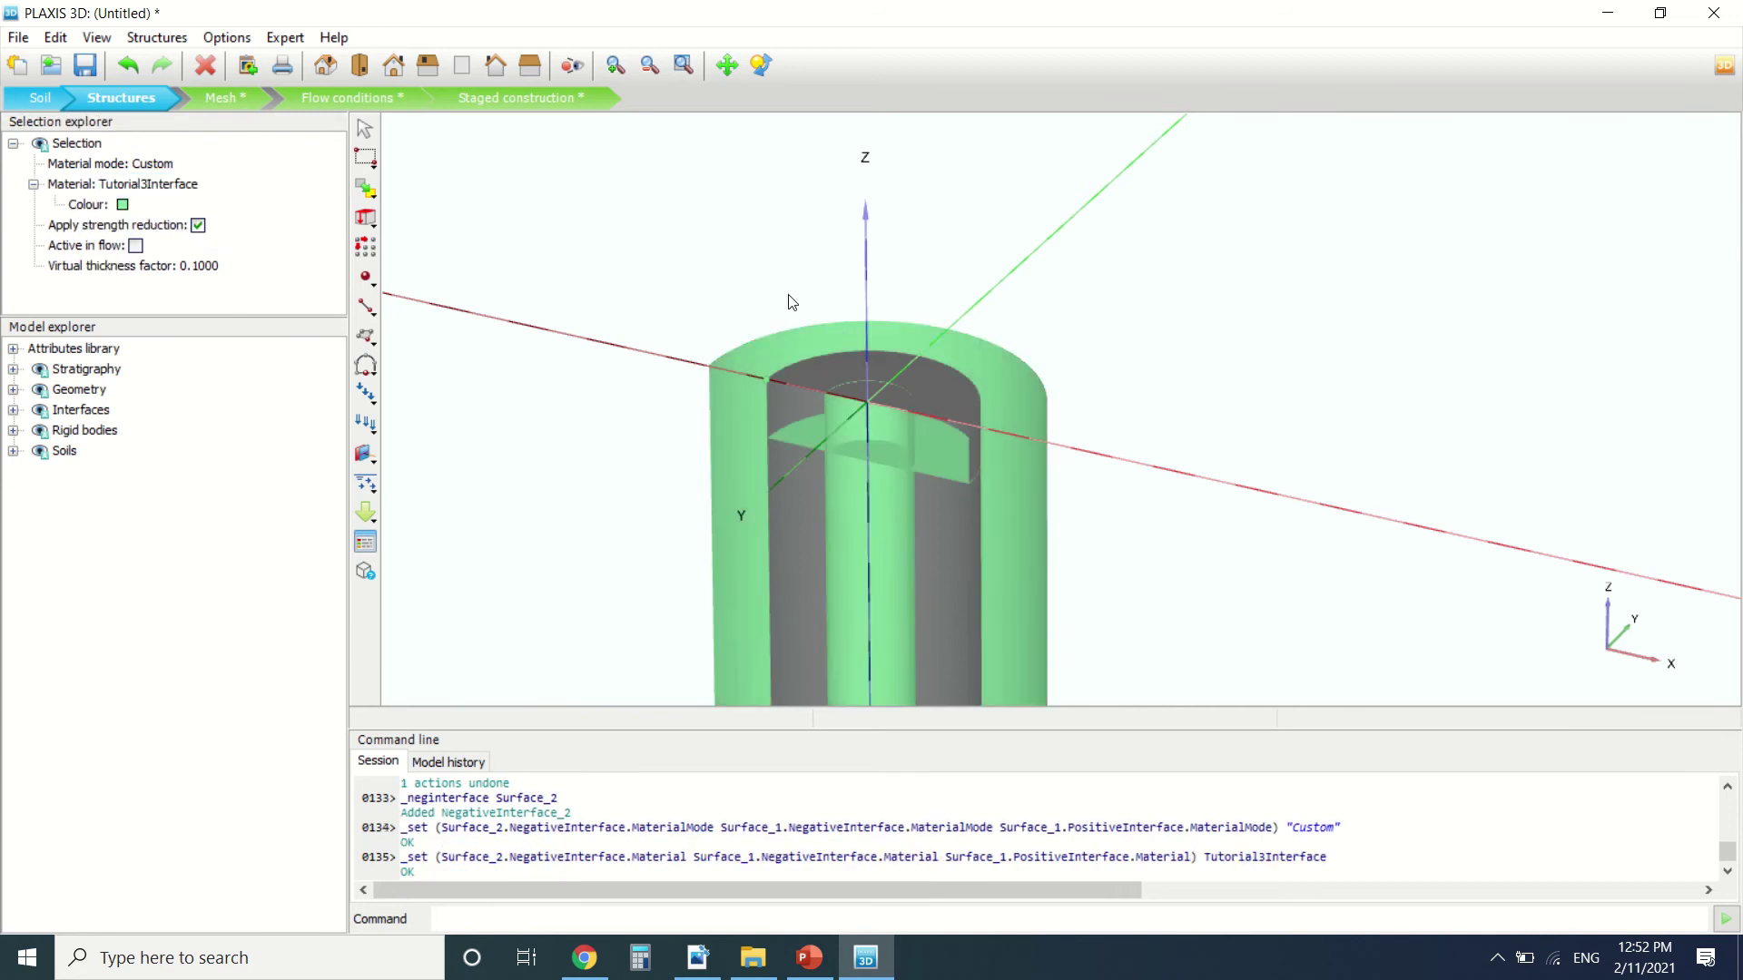
Clear the surface selection and bring up the tutorial PDF.
{"action": "scroll", "coordinate": [797, 363], "scroll_direction": "down", "scroll_amount": 2}
{"action": "left_click", "coordinate": [687, 920]}
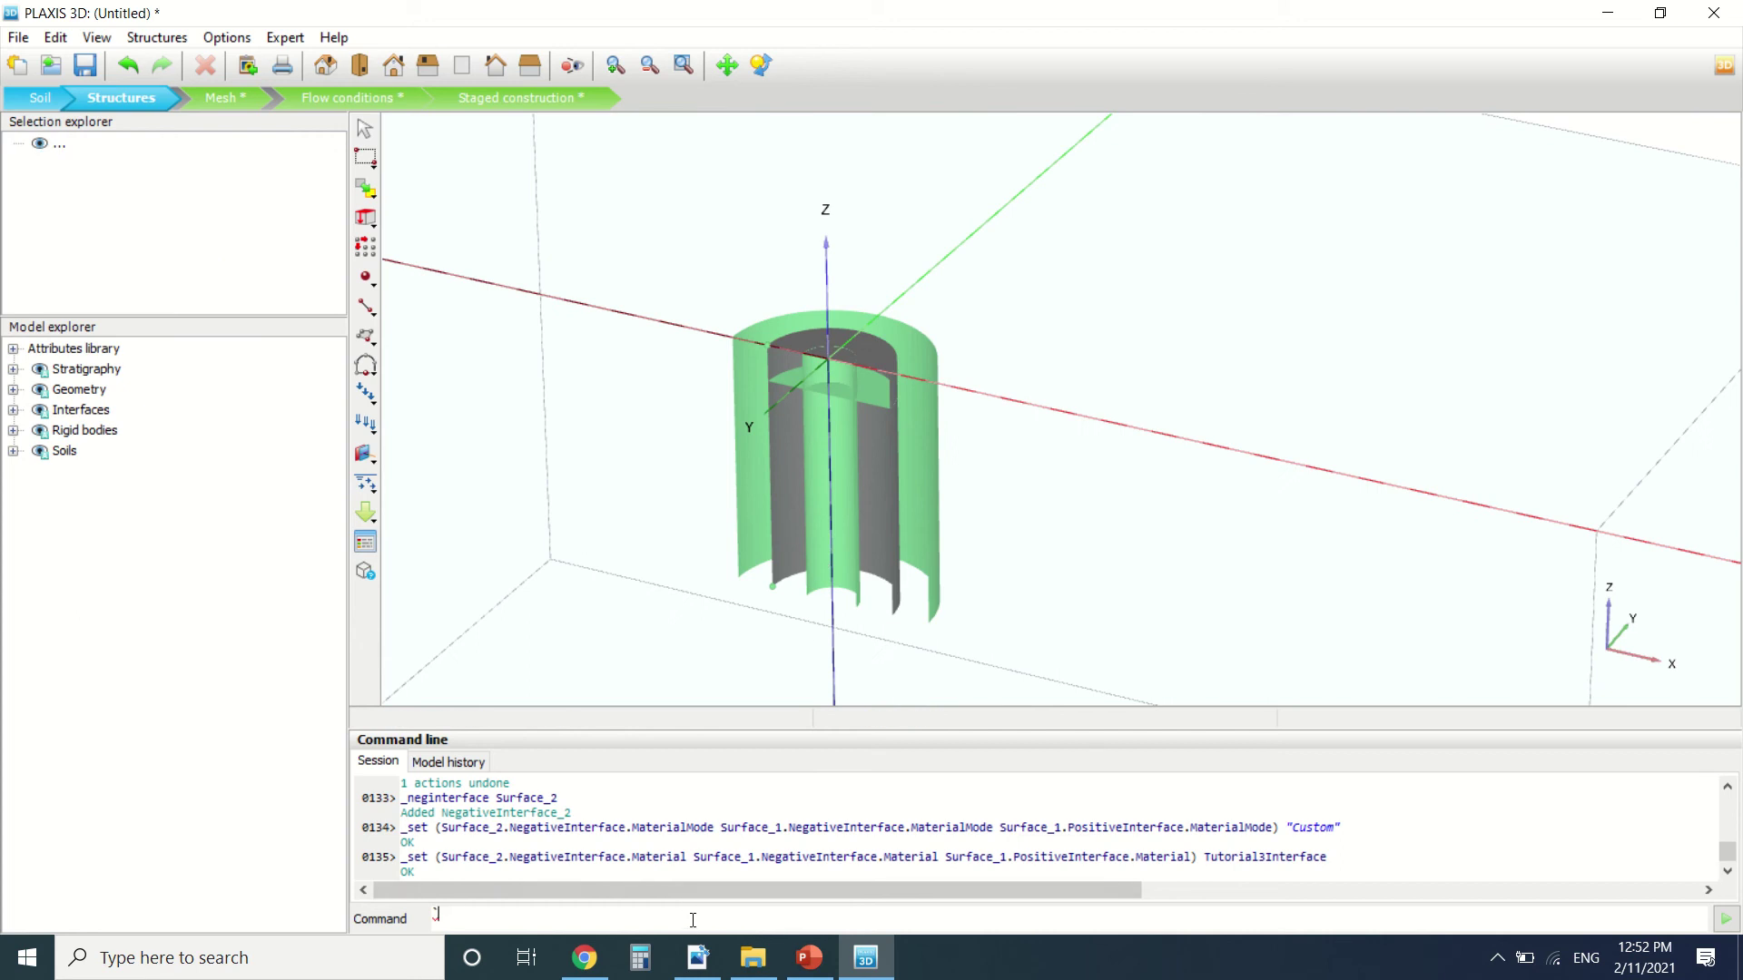
{"action": "left_click", "coordinate": [696, 956]}
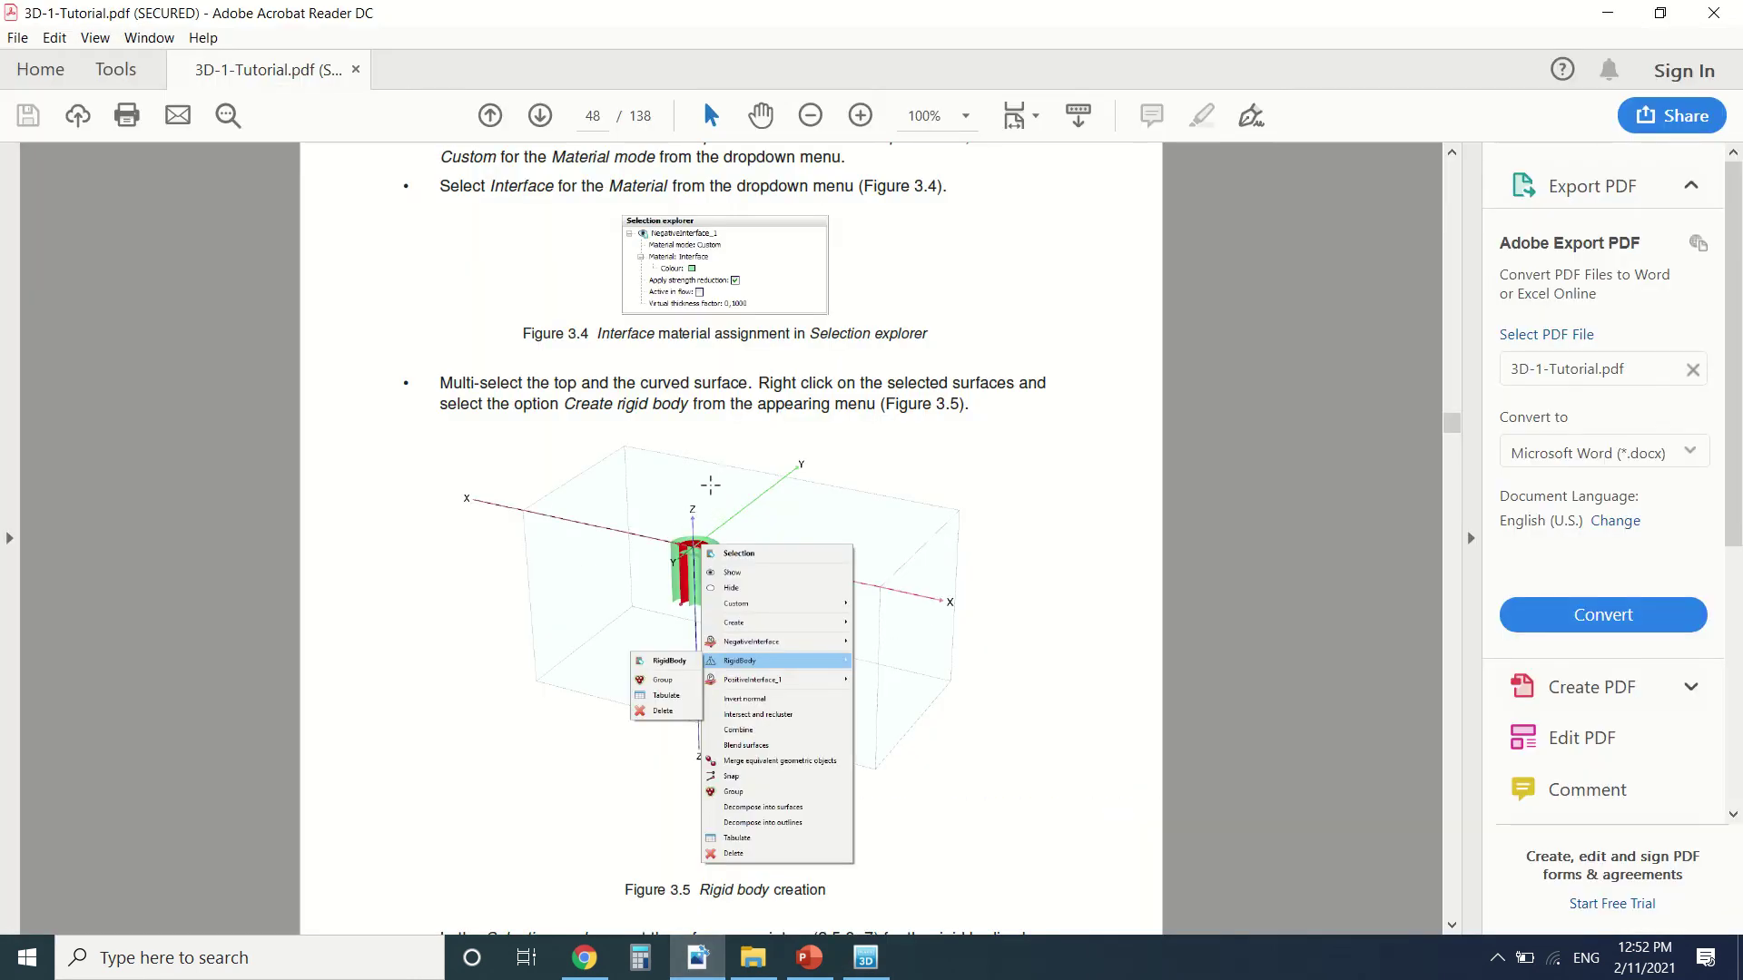
Scroll the tutorial PDF to page 48's rigid-body steps: reference point (2.5 0 -7), translation and rotation conditions.
{"action": "scroll", "coordinate": [705, 487], "scroll_direction": "down", "scroll_amount": 5}
{"action": "scroll", "coordinate": [636, 481], "scroll_direction": "up", "scroll_amount": 15}
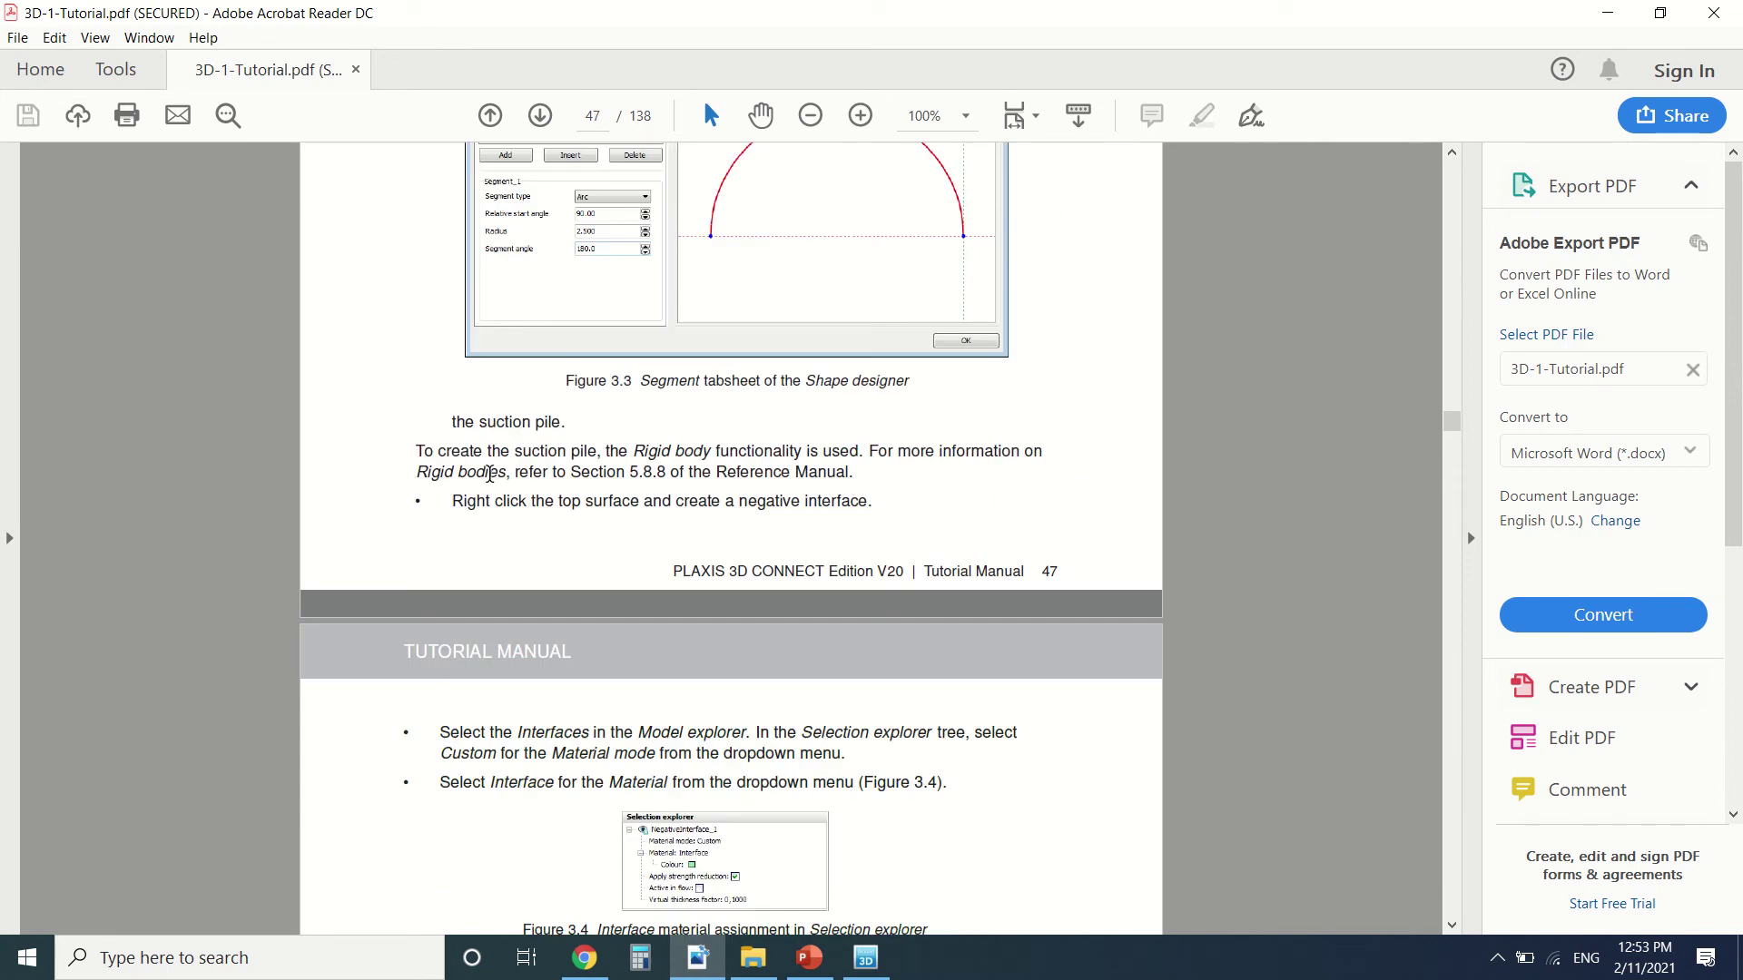
{"action": "scroll", "coordinate": [523, 480], "scroll_direction": "up", "scroll_amount": 10}
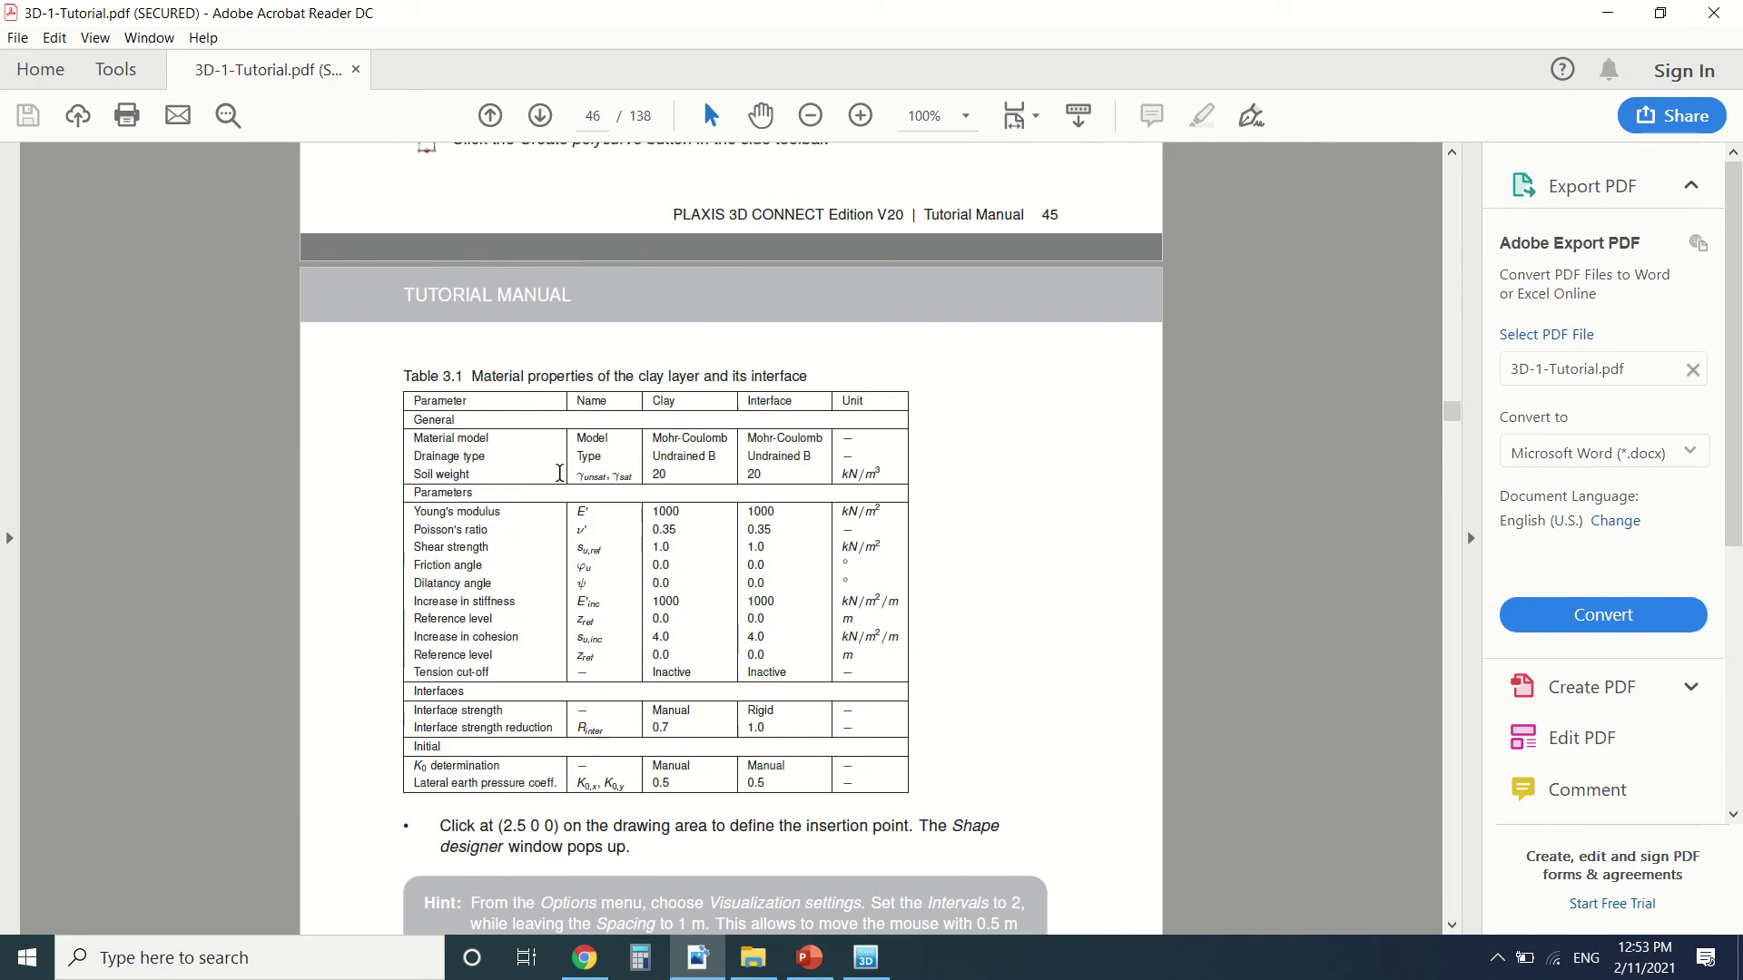
{"action": "scroll", "coordinate": [711, 613], "scroll_direction": "down", "scroll_amount": 20}
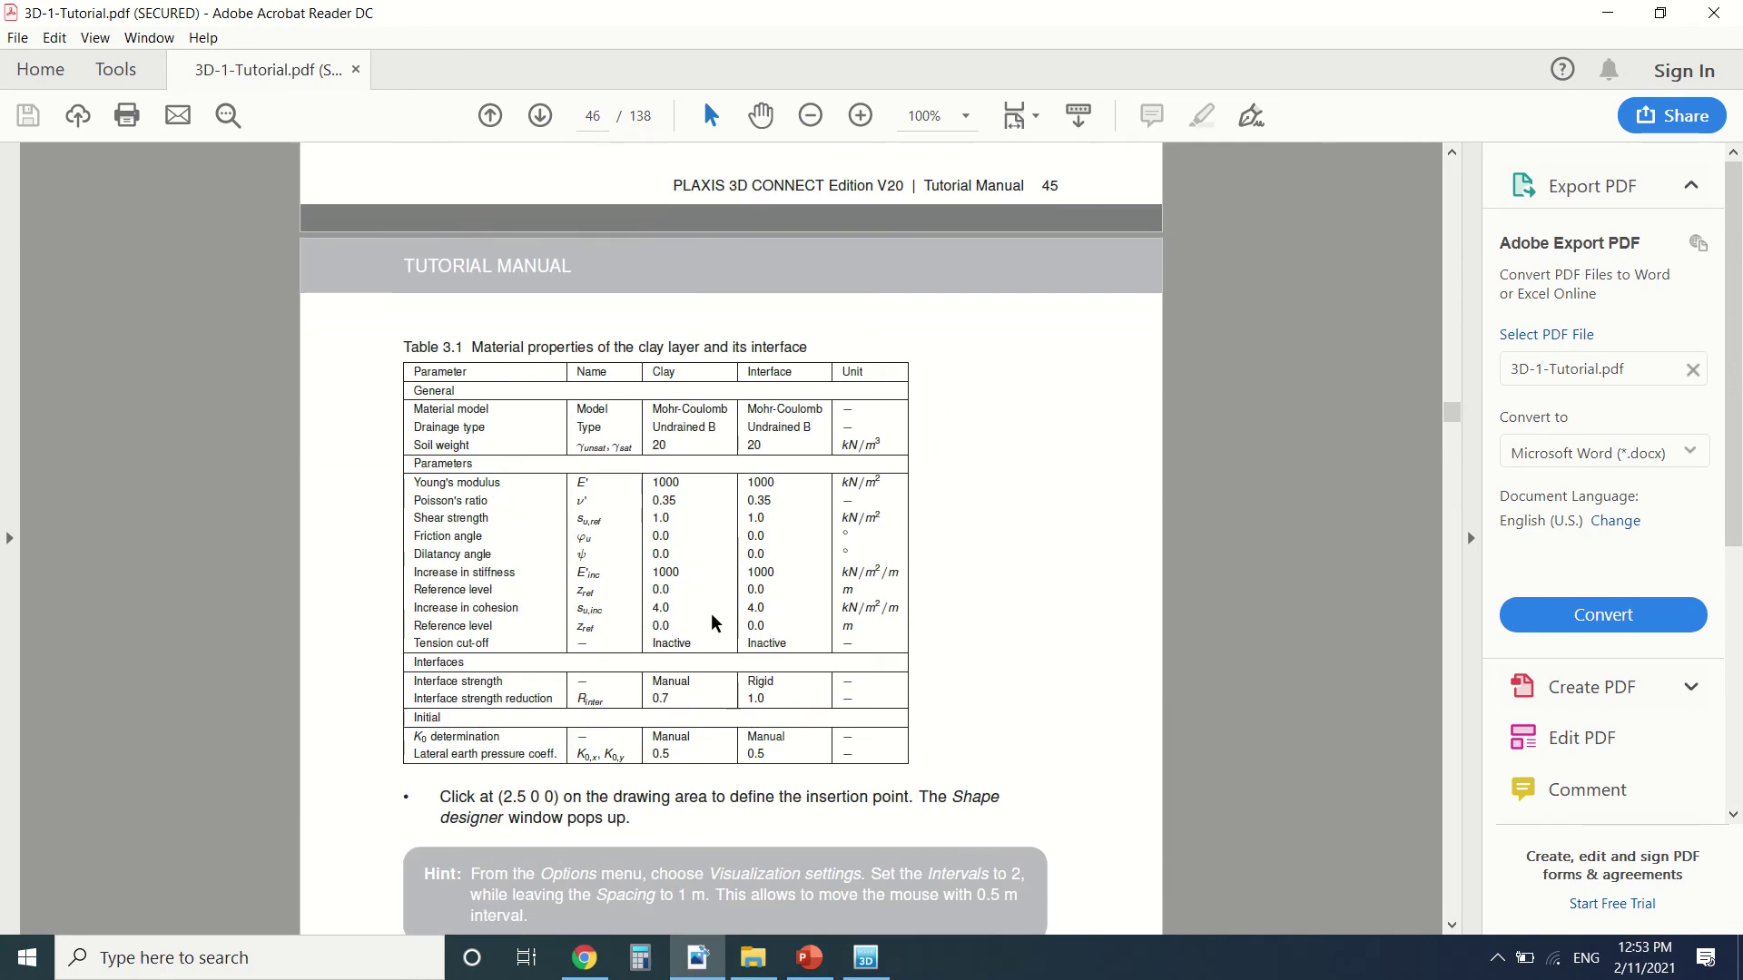
{"action": "scroll", "coordinate": [710, 503], "scroll_direction": "down", "scroll_amount": 18}
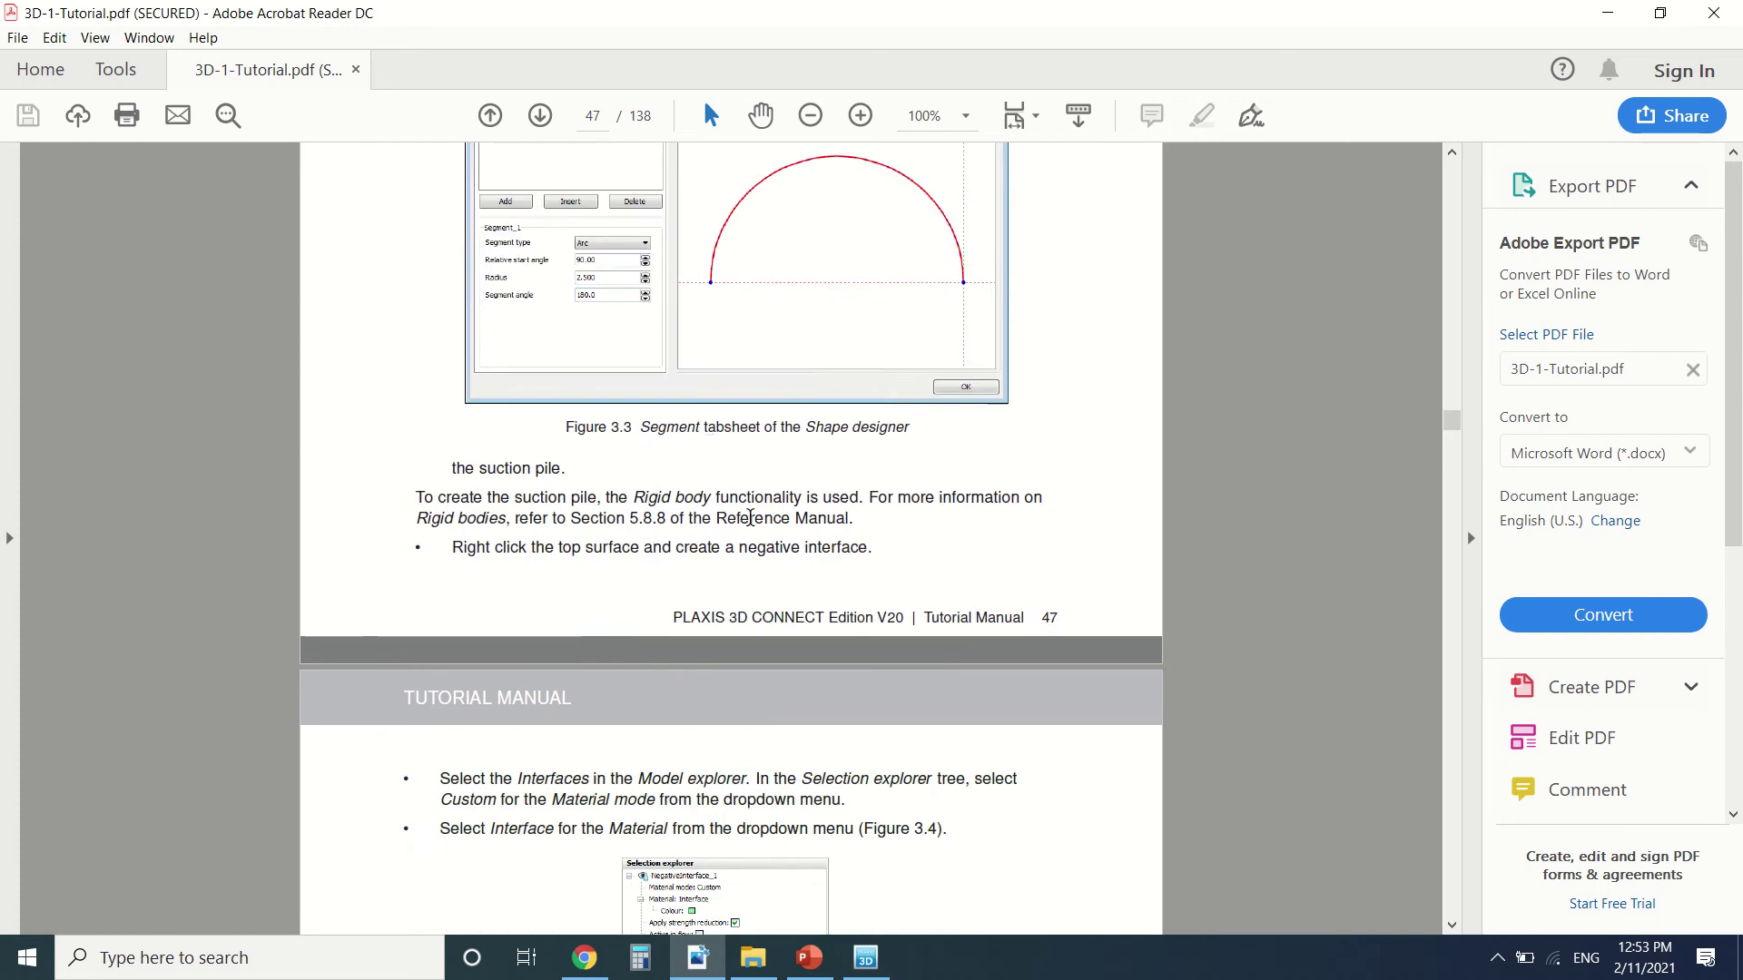
{"action": "scroll", "coordinate": [770, 543], "scroll_direction": "down", "scroll_amount": 4}
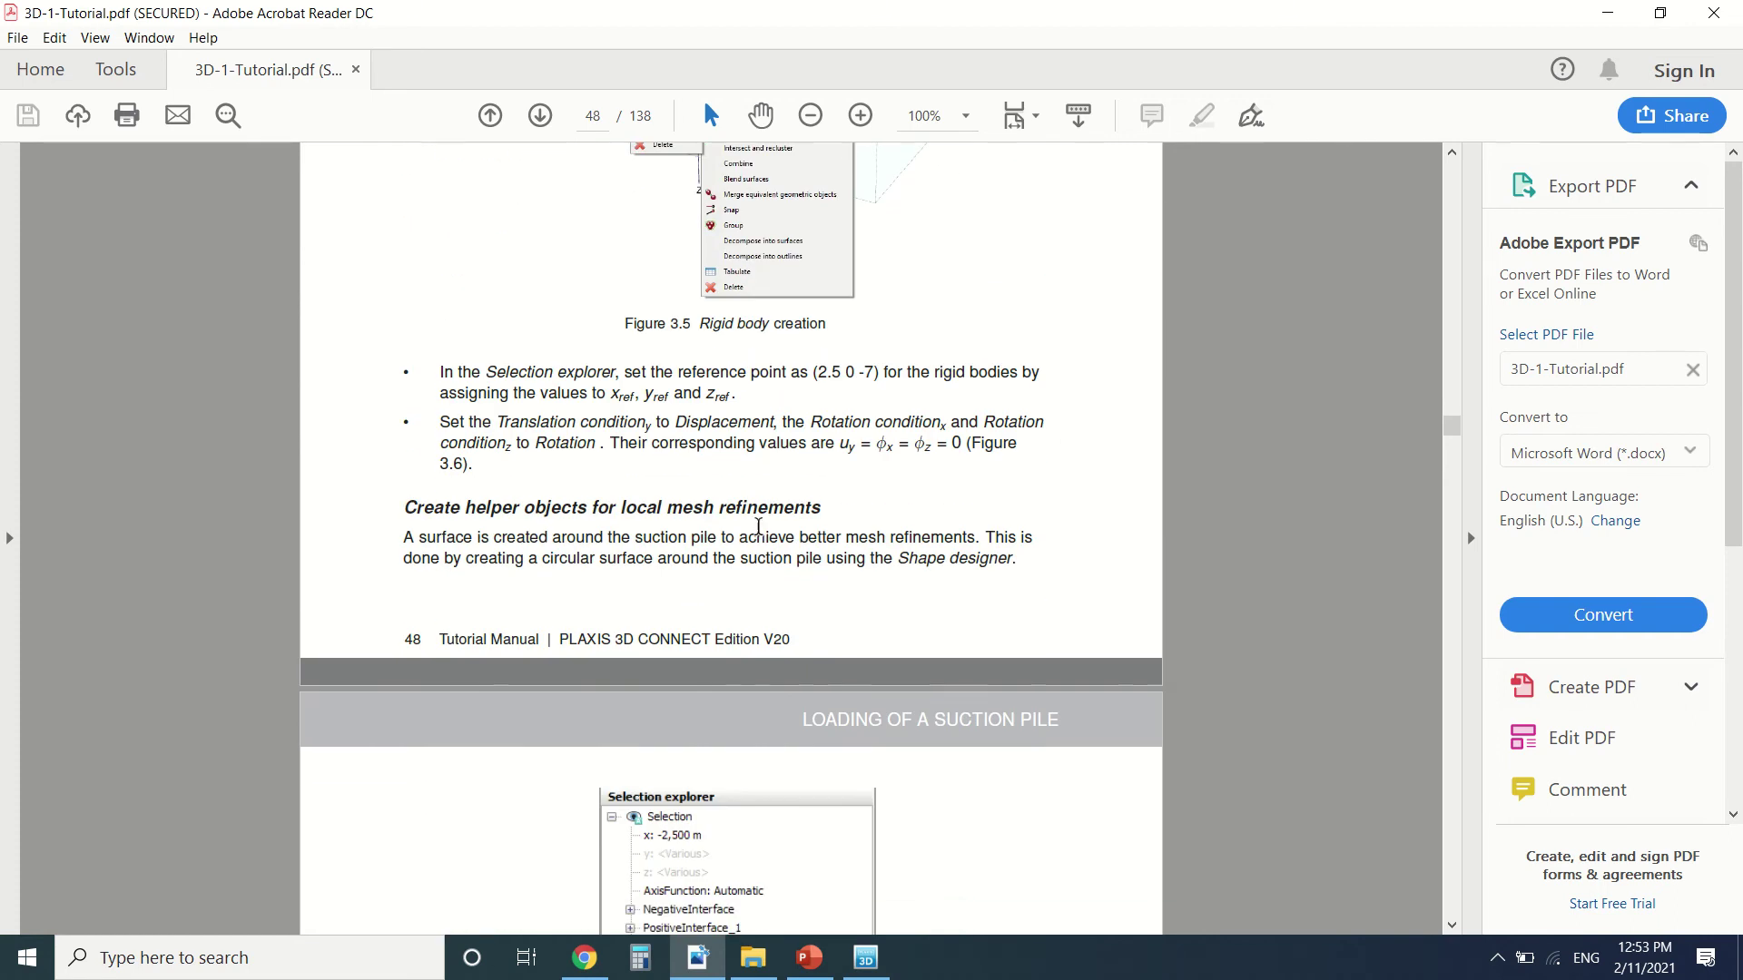
{"action": "scroll", "coordinate": [754, 518], "scroll_direction": "up", "scroll_amount": 3}
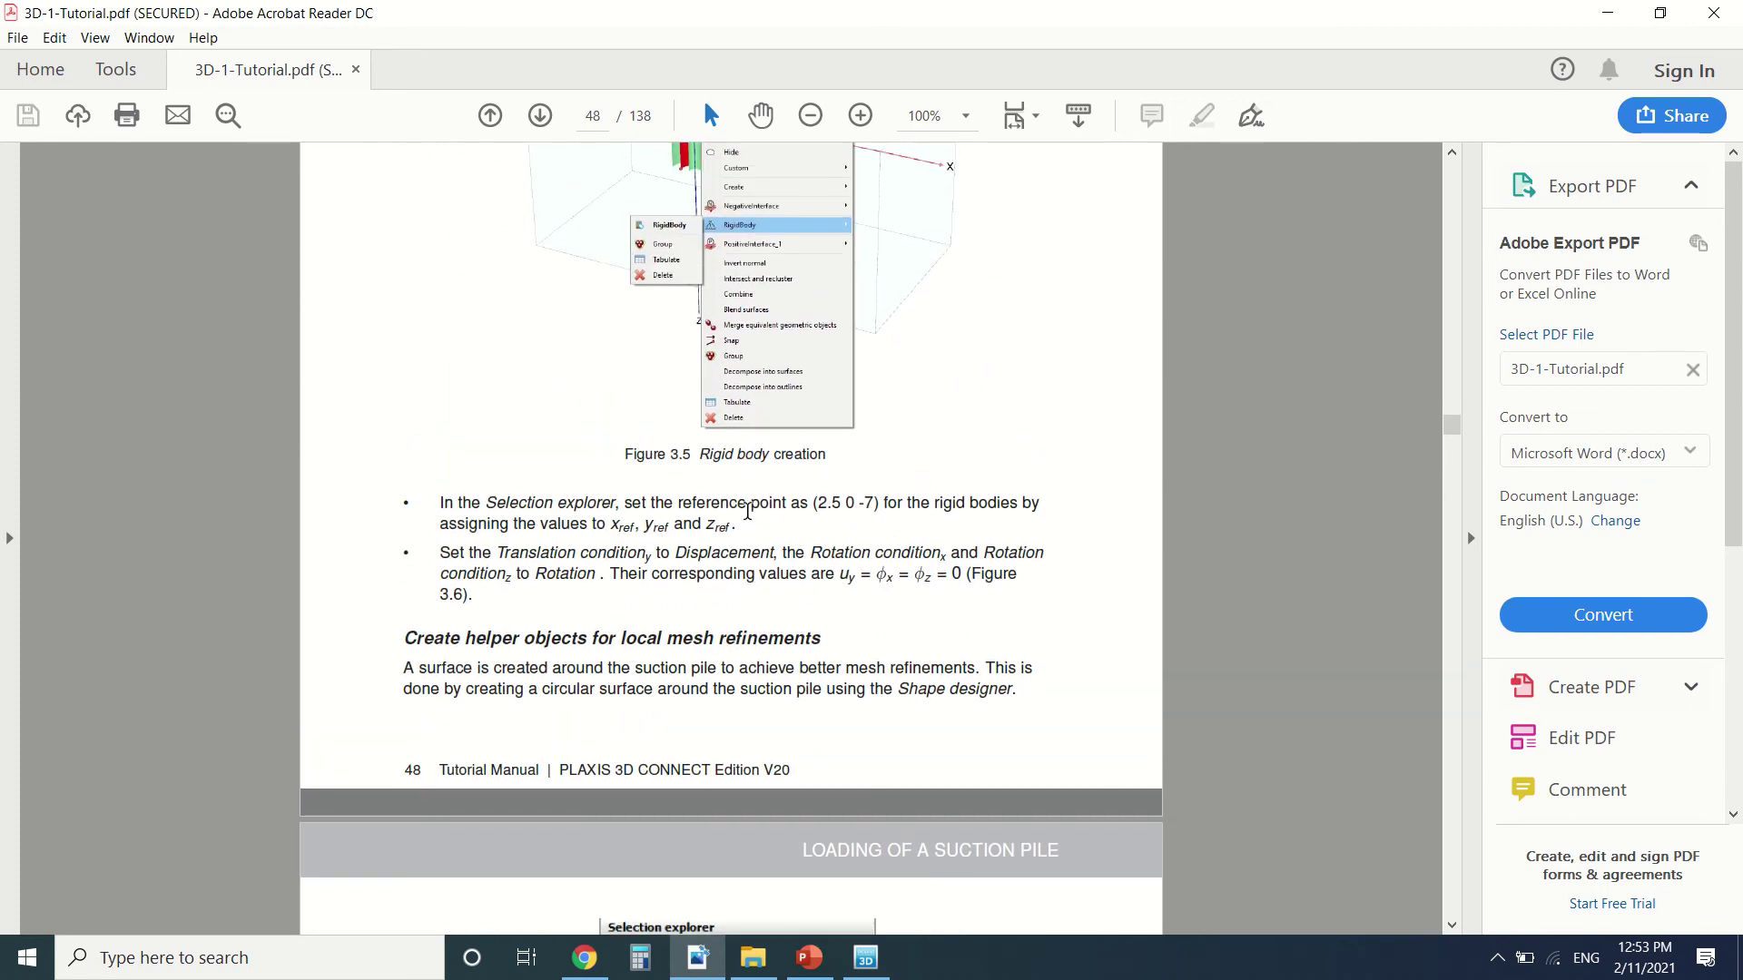
{"action": "scroll", "coordinate": [727, 510], "scroll_direction": "up", "scroll_amount": 2}
{"action": "scroll", "coordinate": [717, 513], "scroll_direction": "down", "scroll_amount": 3}
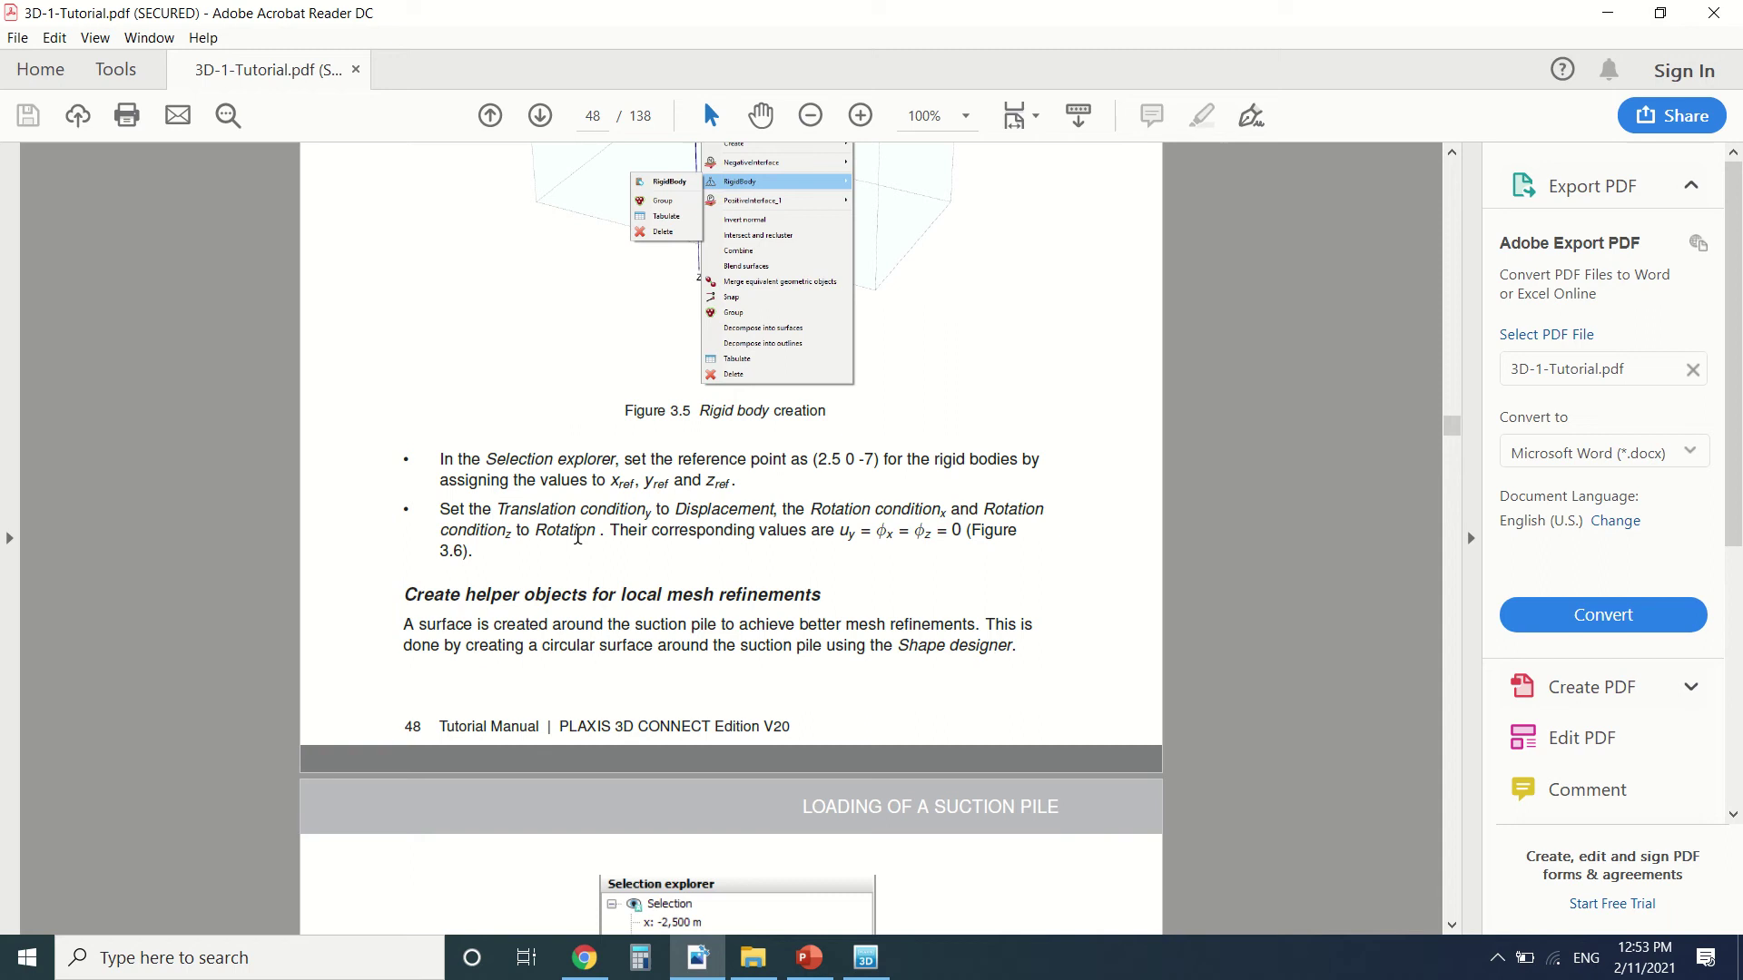
{"action": "scroll", "coordinate": [678, 485], "scroll_direction": "down", "scroll_amount": 5}
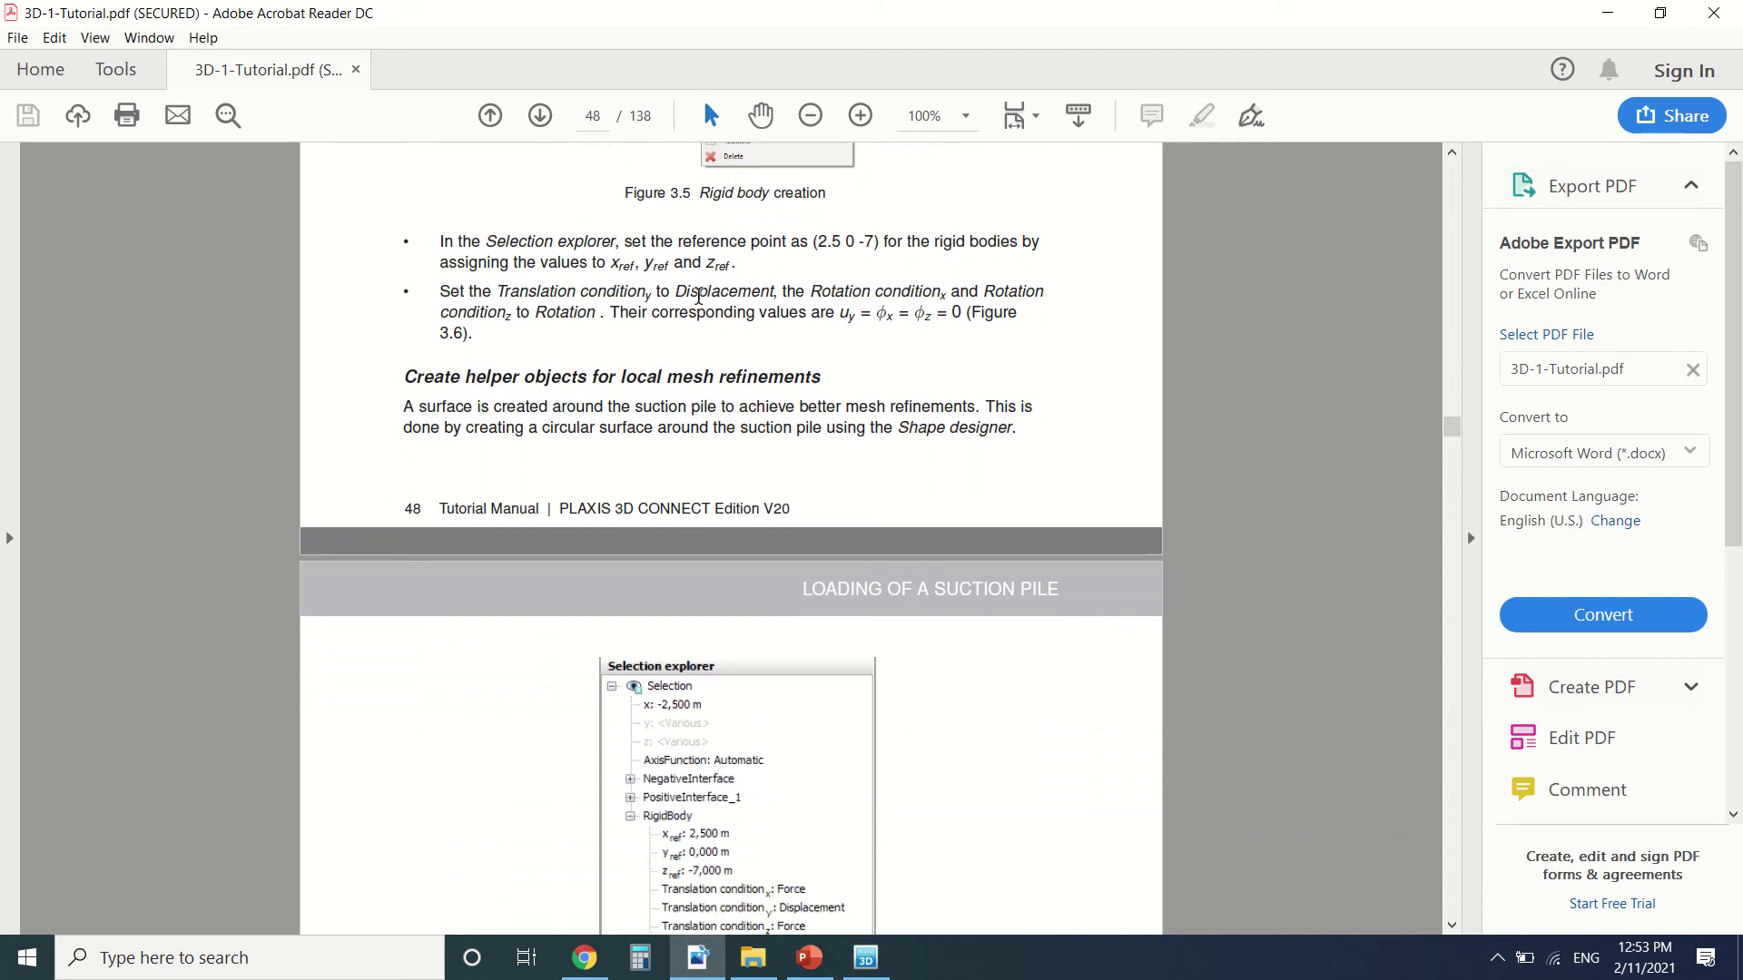
{"action": "scroll", "coordinate": [741, 306], "scroll_direction": "up", "scroll_amount": 9}
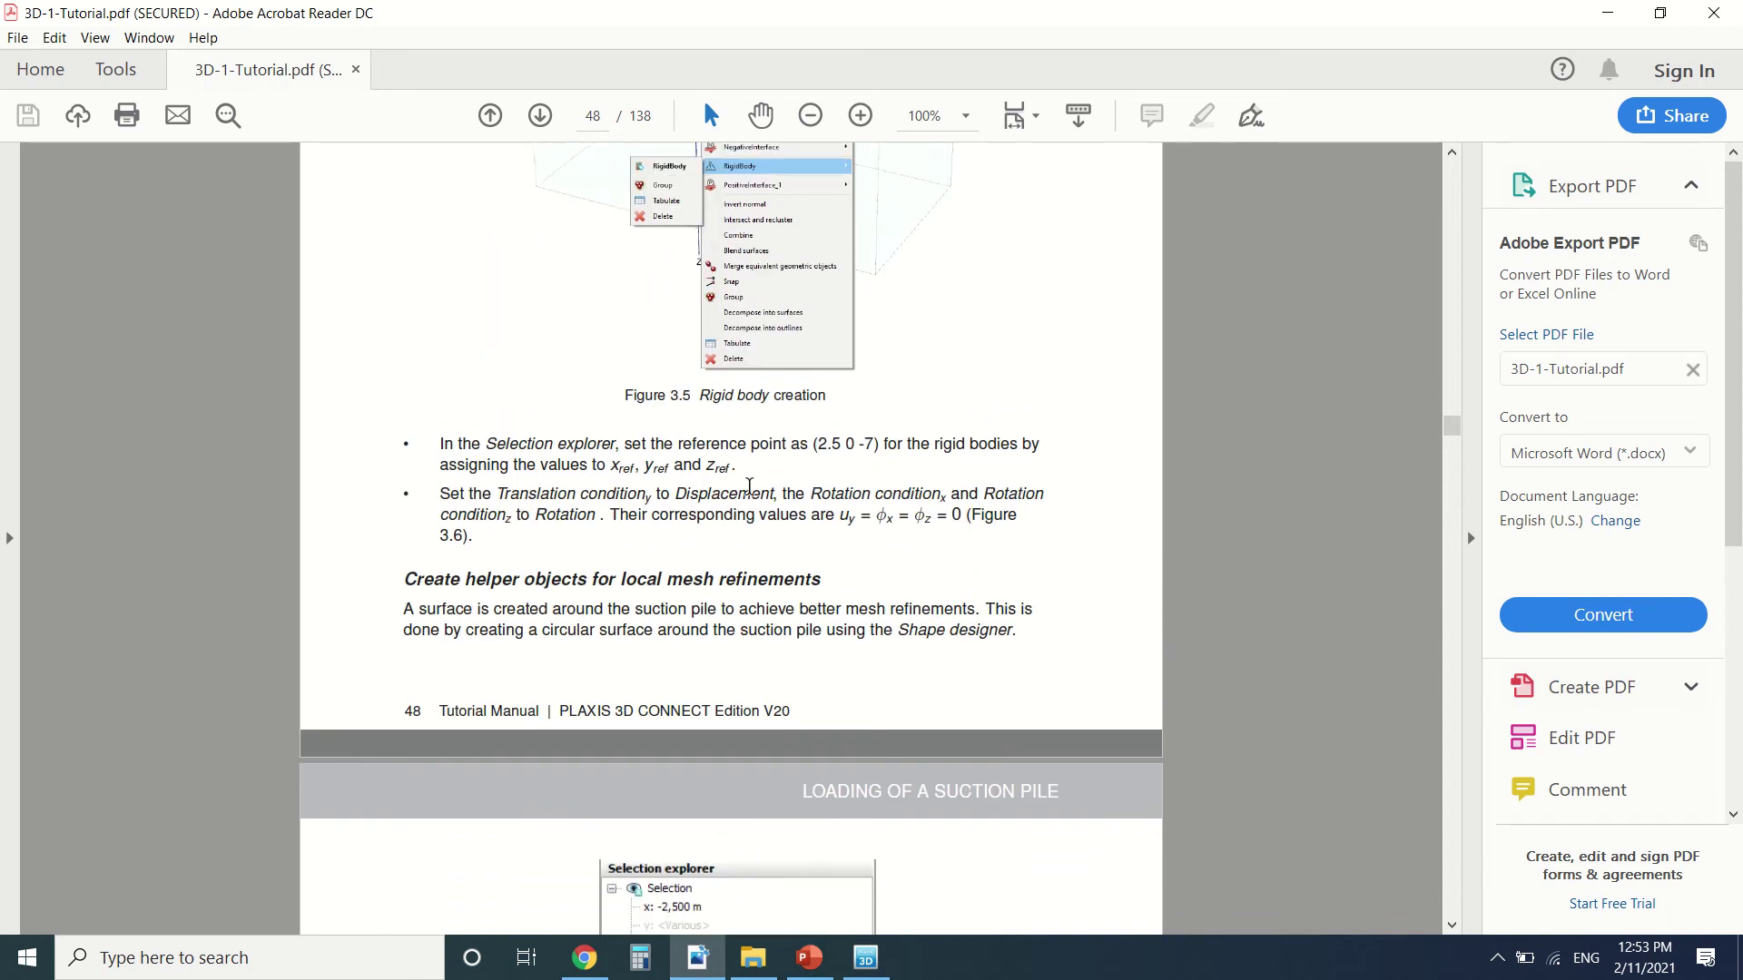
{"action": "scroll", "coordinate": [717, 454], "scroll_direction": "up", "scroll_amount": 2}
{"action": "scroll", "coordinate": [643, 433], "scroll_direction": "down", "scroll_amount": 2}
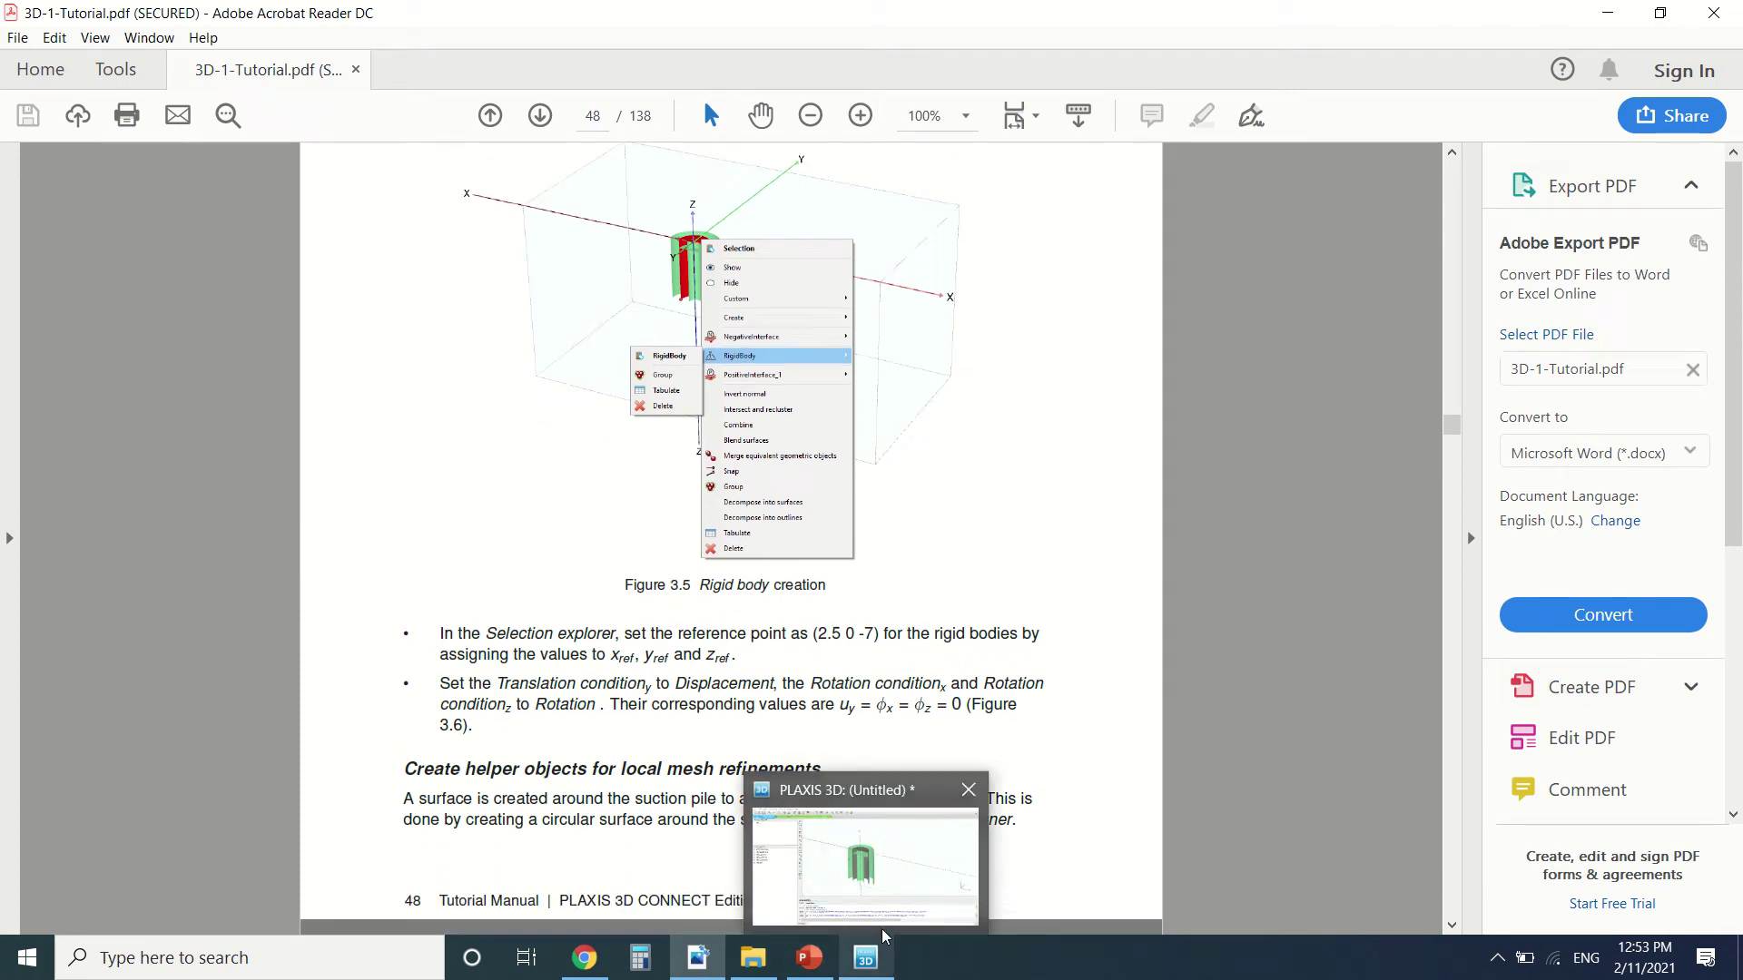
Expand Rigid bodies in PLAXIS 3D's Model explorer, inspect RigidBody_1 and RigidBody_2, then return to the PDF.
{"action": "left_click", "coordinate": [881, 929]}
{"action": "left_click", "coordinate": [72, 430]}
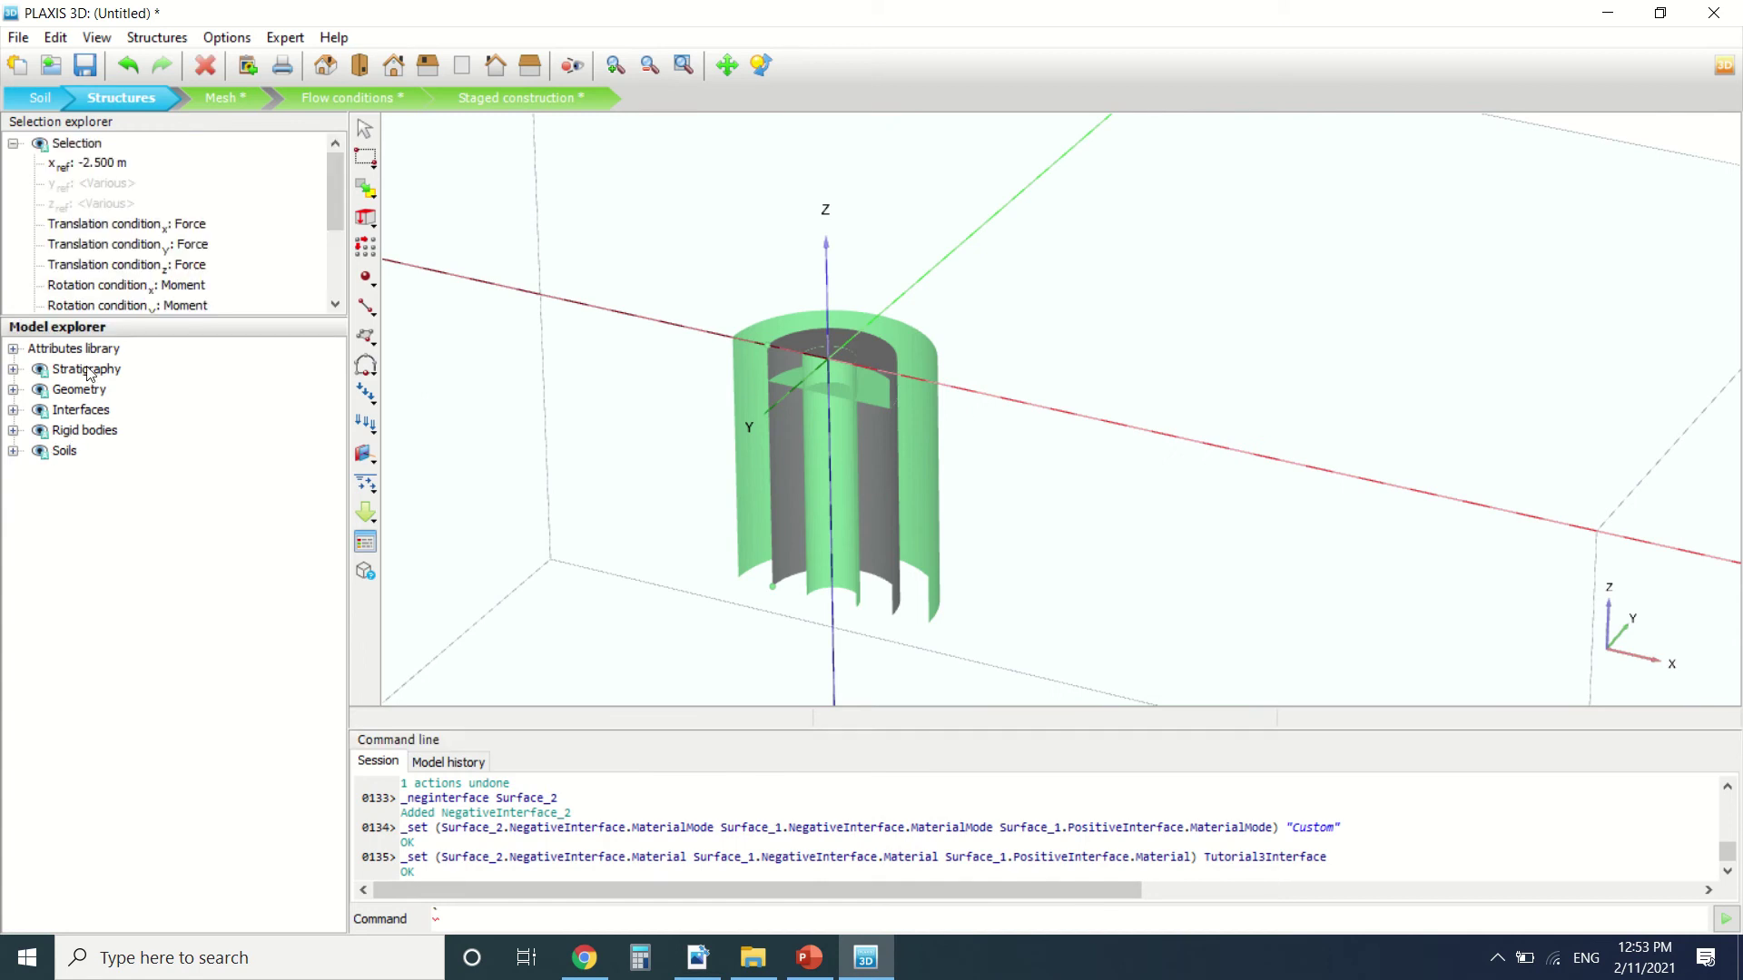
{"action": "scroll", "coordinate": [149, 186], "scroll_direction": "down", "scroll_amount": 3}
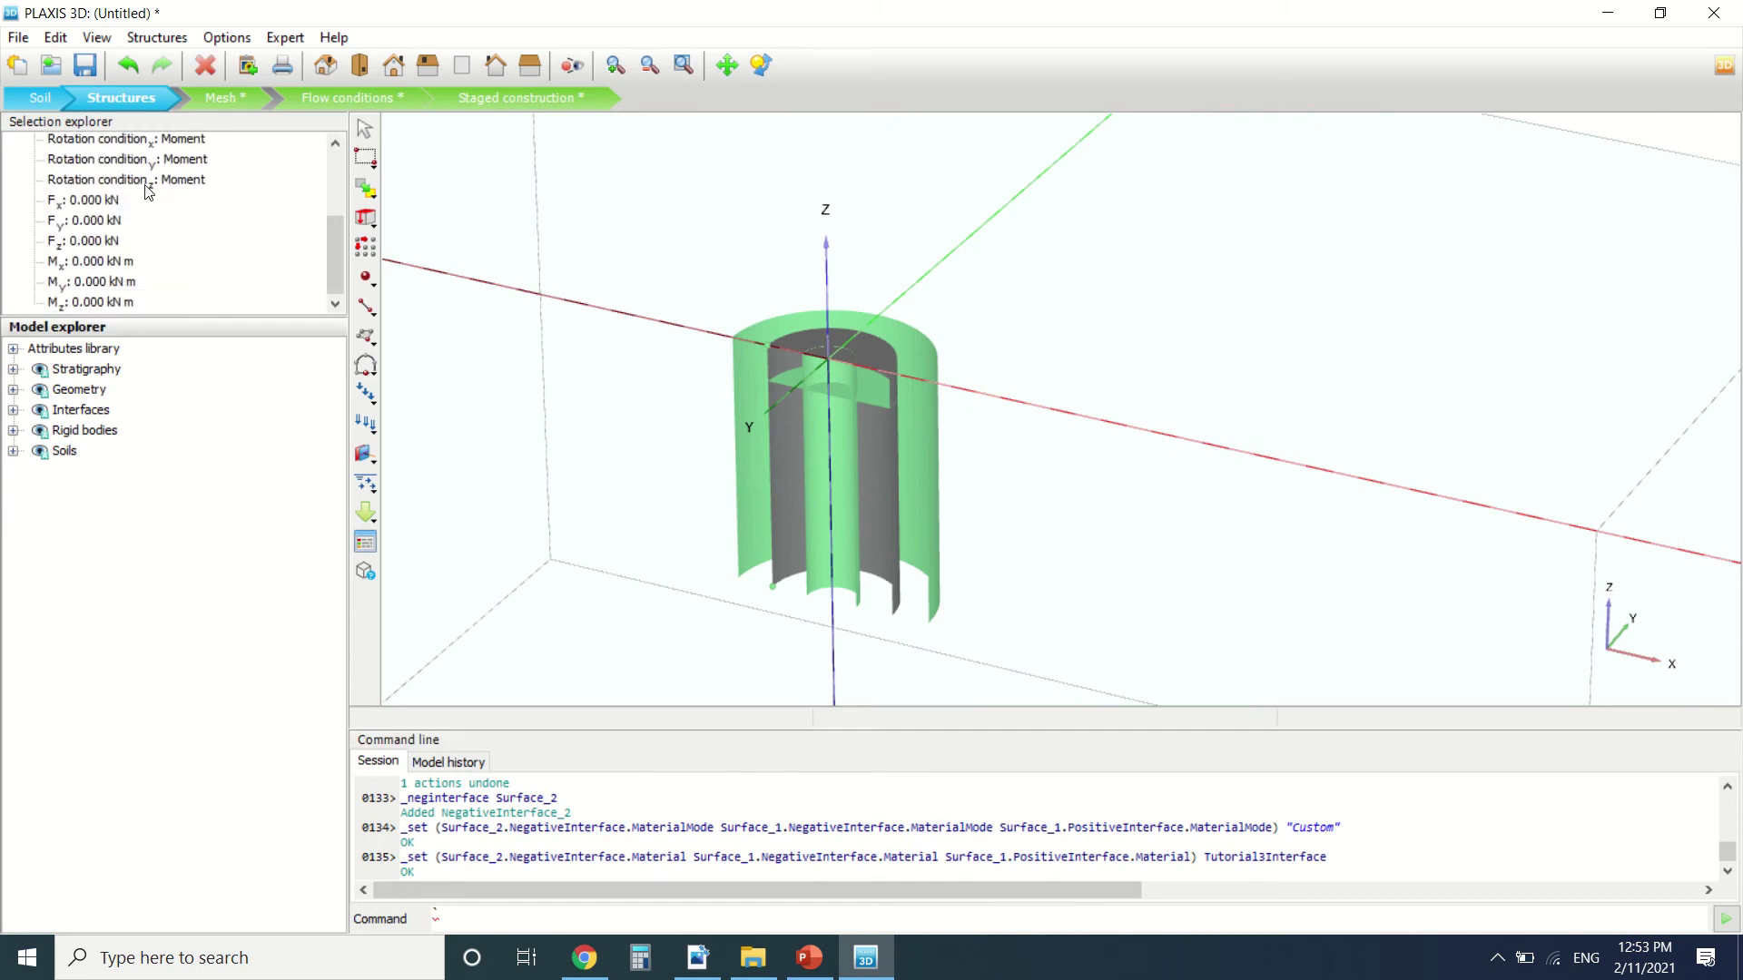
{"action": "scroll", "coordinate": [149, 190], "scroll_direction": "up", "scroll_amount": 3}
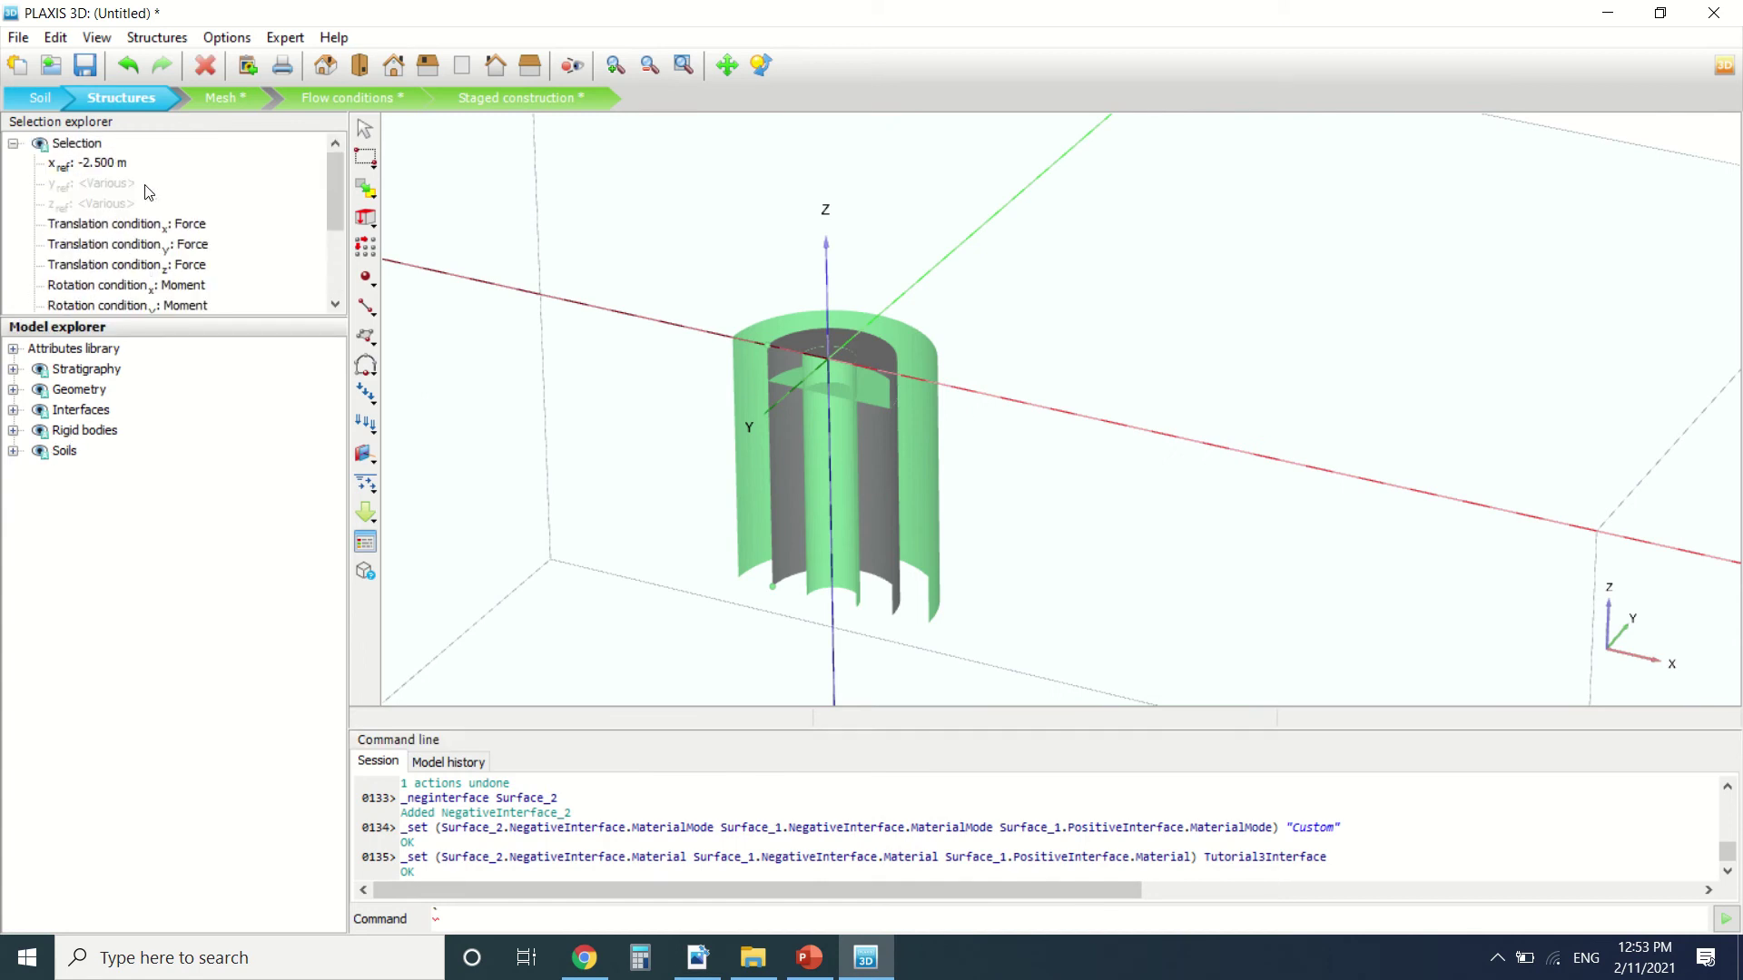
{"action": "left_click", "coordinate": [13, 430]}
{"action": "left_click", "coordinate": [89, 458]}
{"action": "left_click", "coordinate": [95, 472]}
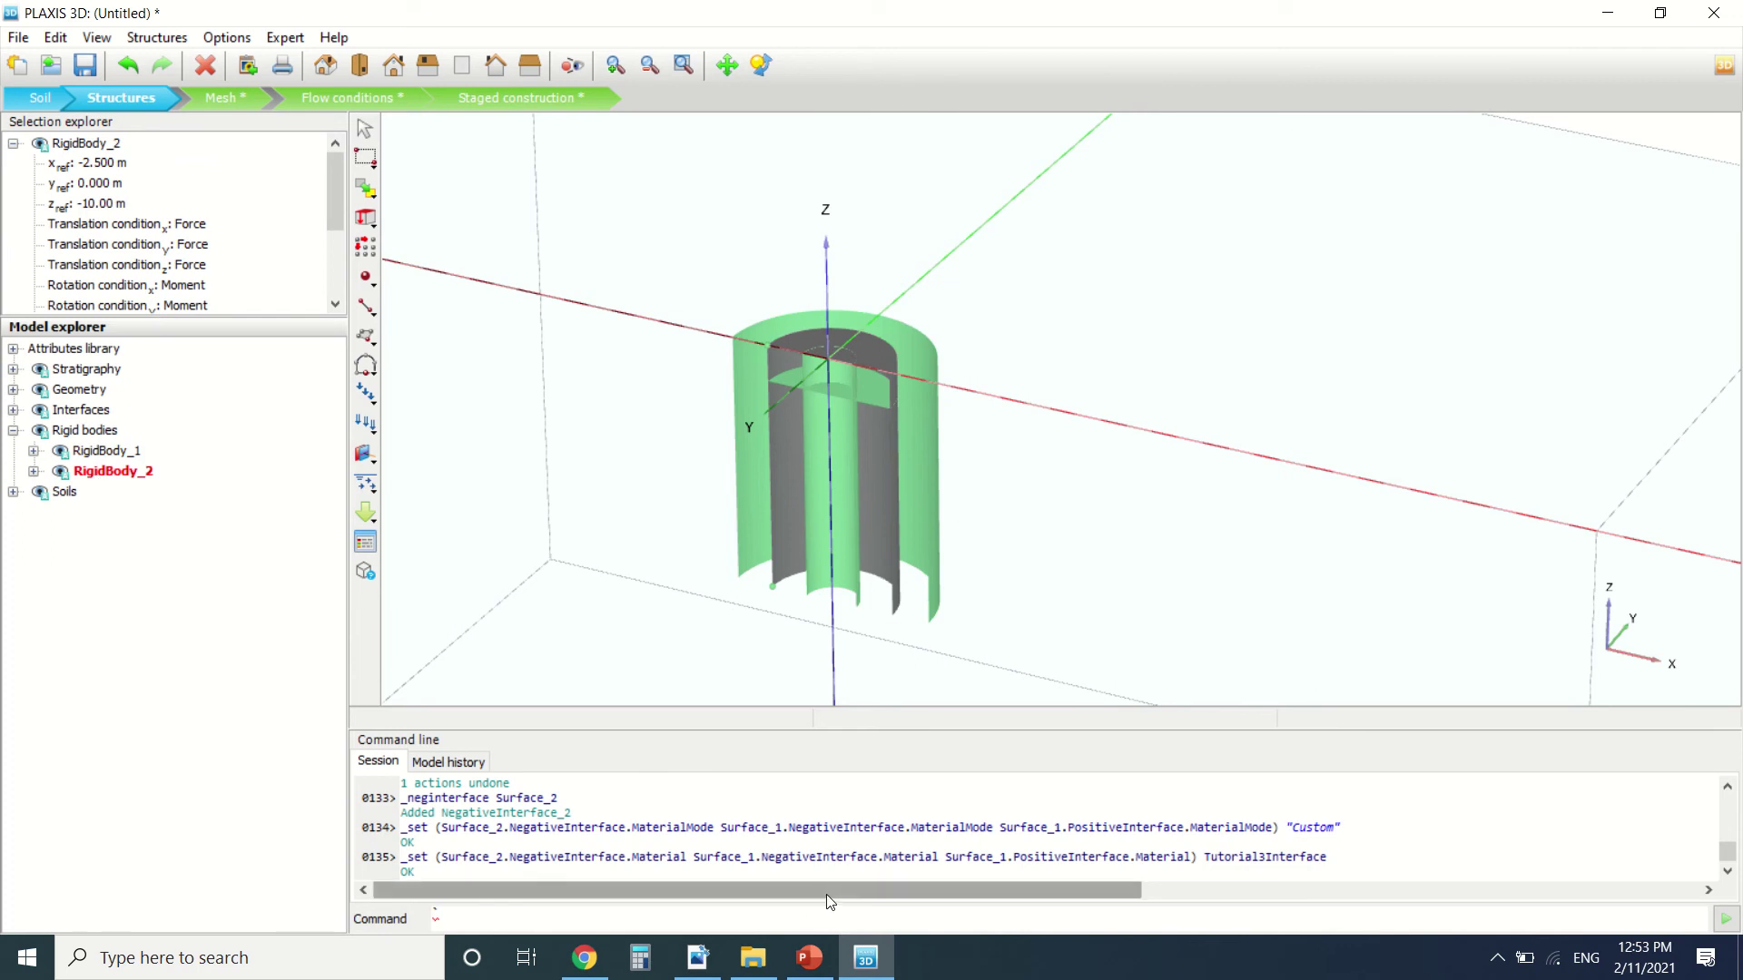
{"action": "left_click", "coordinate": [687, 960]}
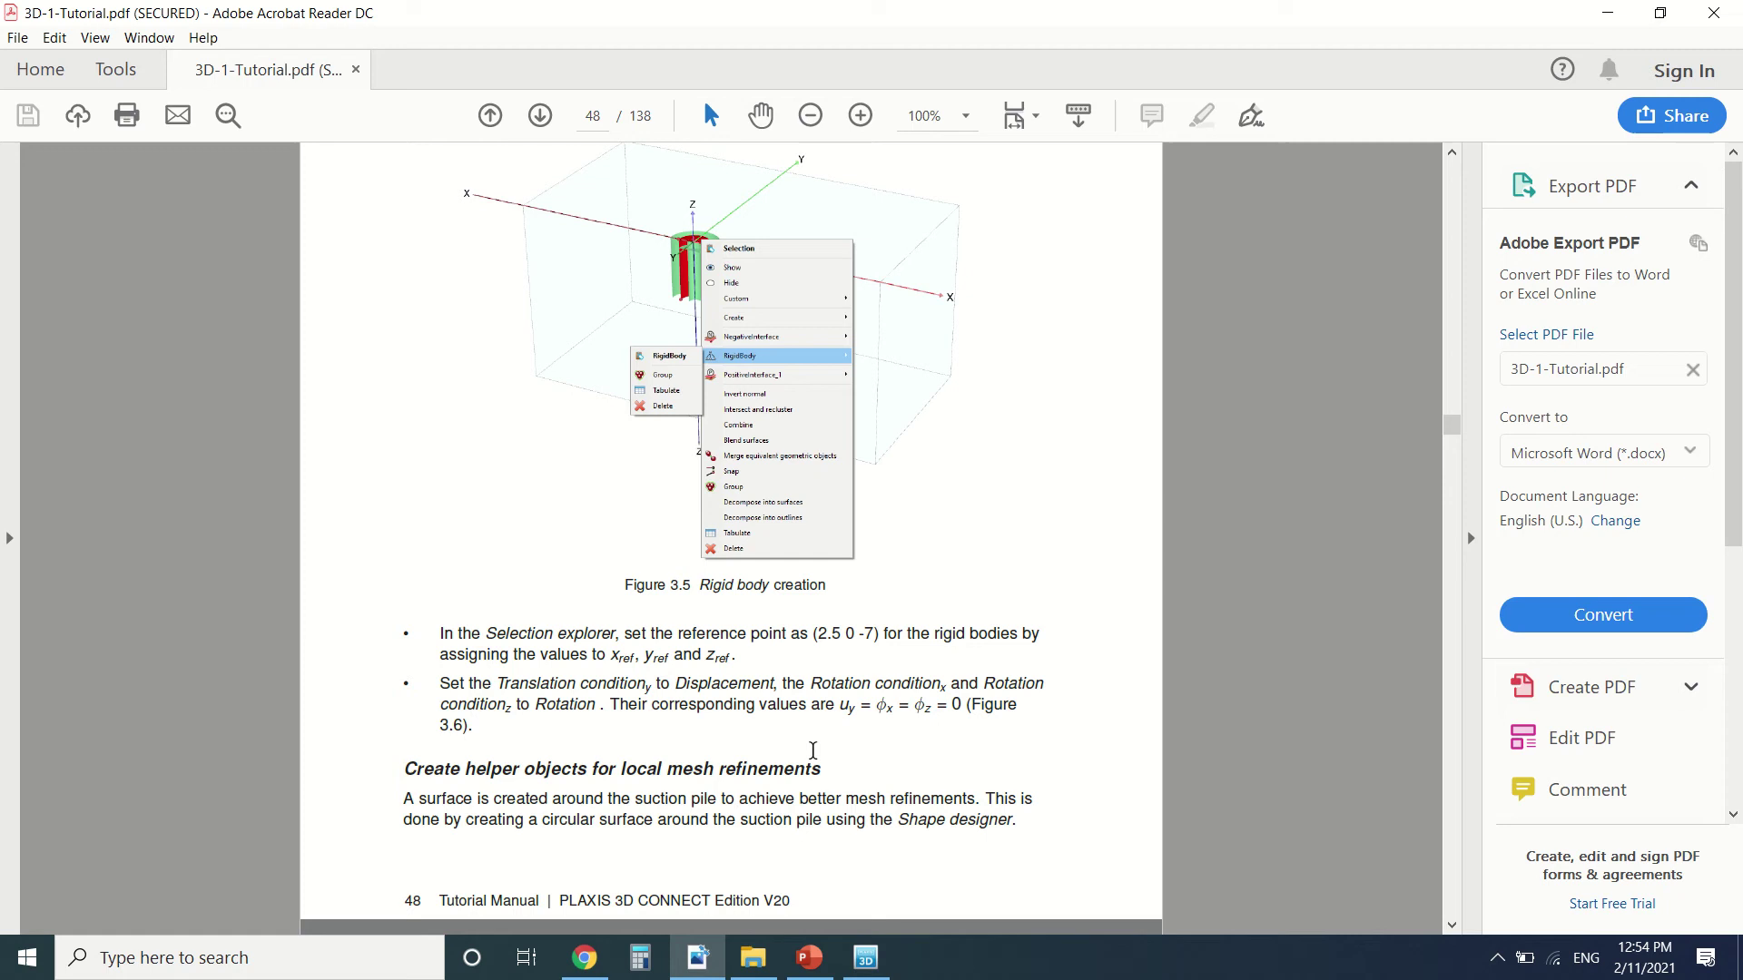
Enter x_ref 2.5 and z_ref 7 for RigidBody_2, then scroll the tutorial to Figure 3.6.
{"action": "left_click", "coordinate": [865, 957]}
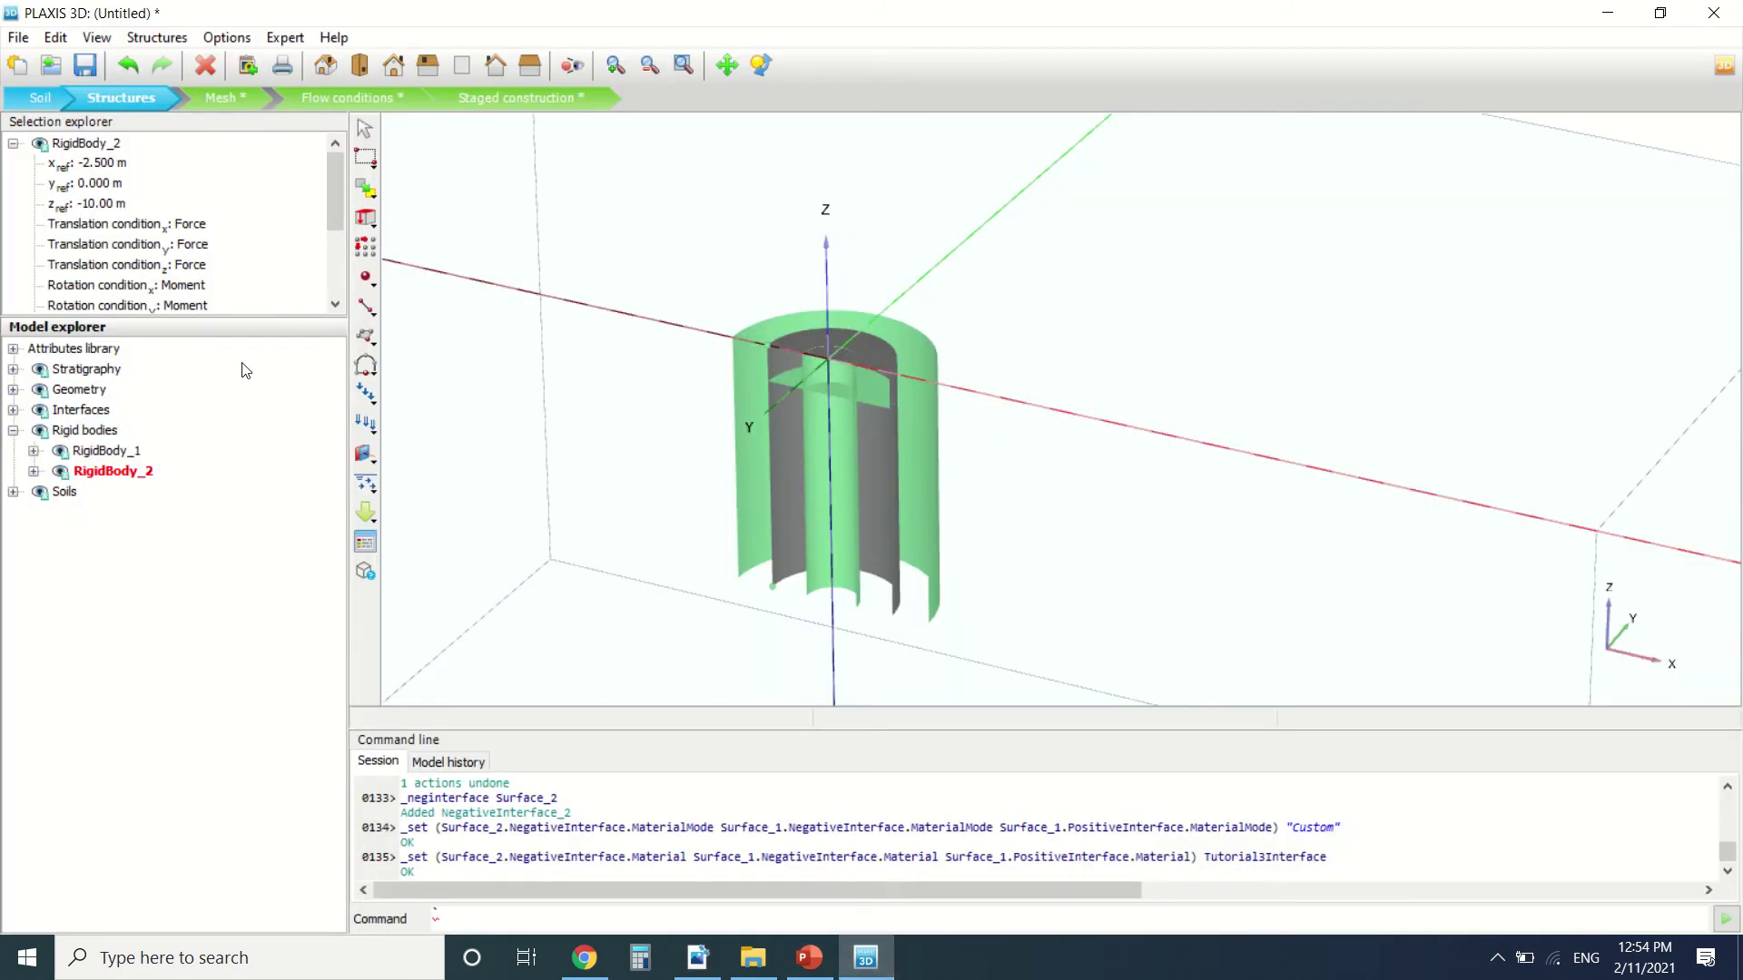
{"action": "left_click", "coordinate": [84, 452]}
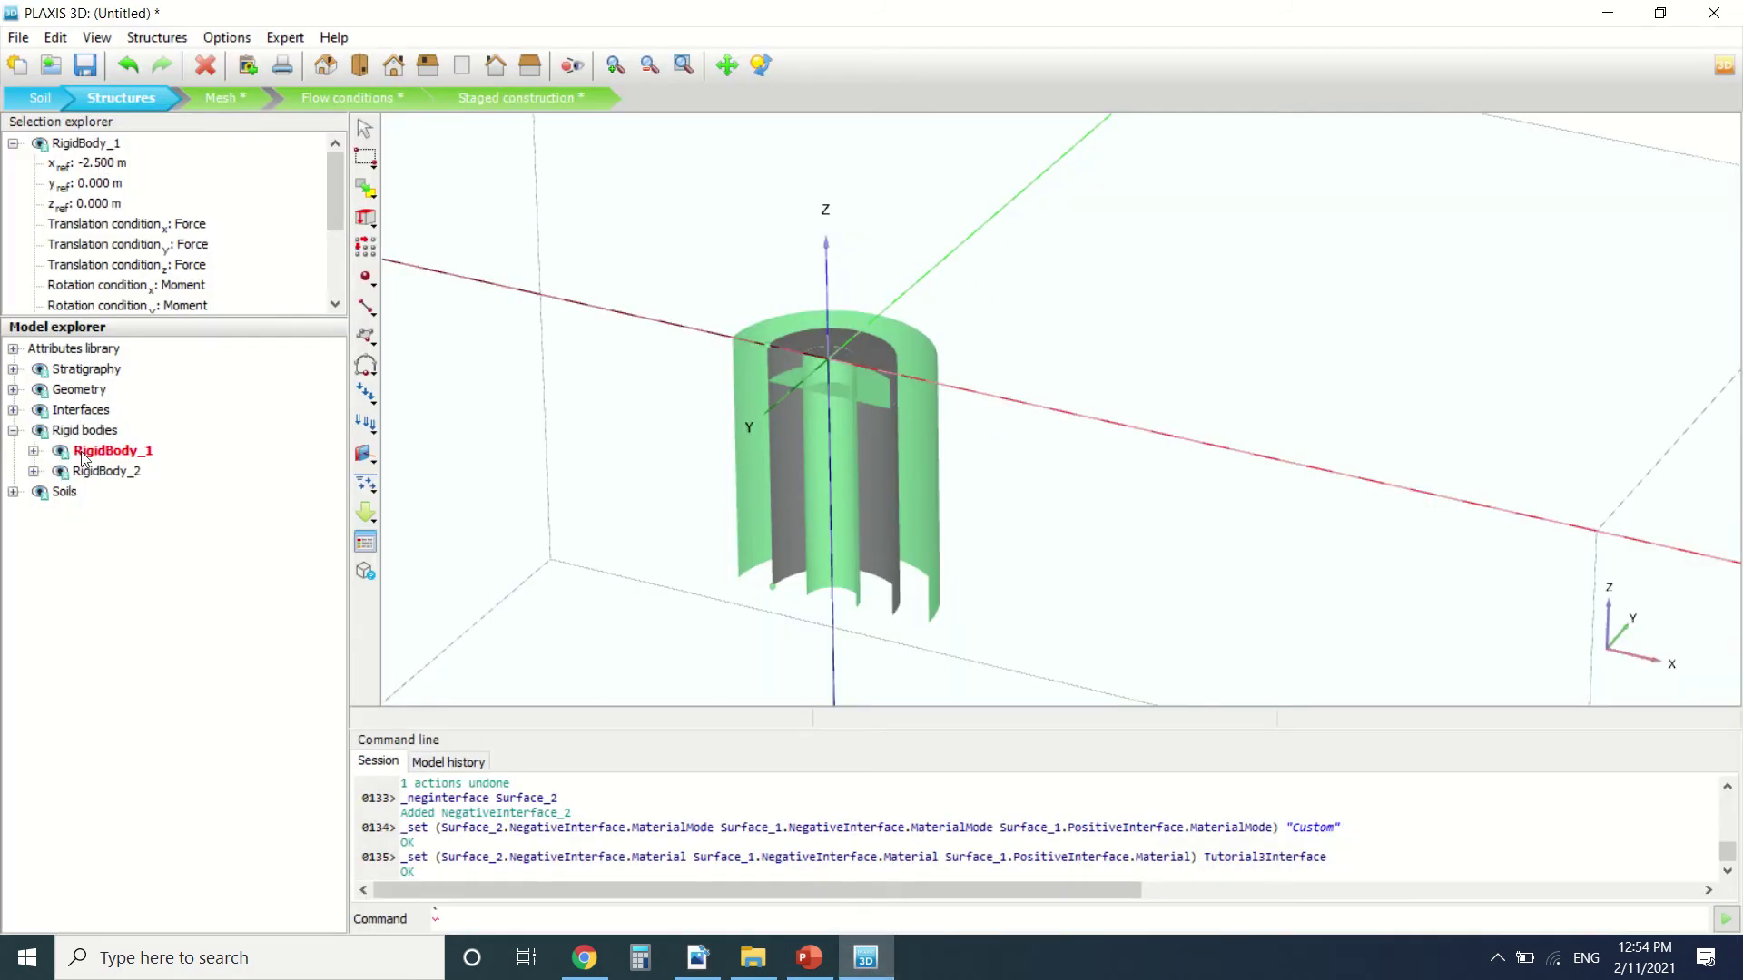
{"action": "left_click", "coordinate": [90, 473]}
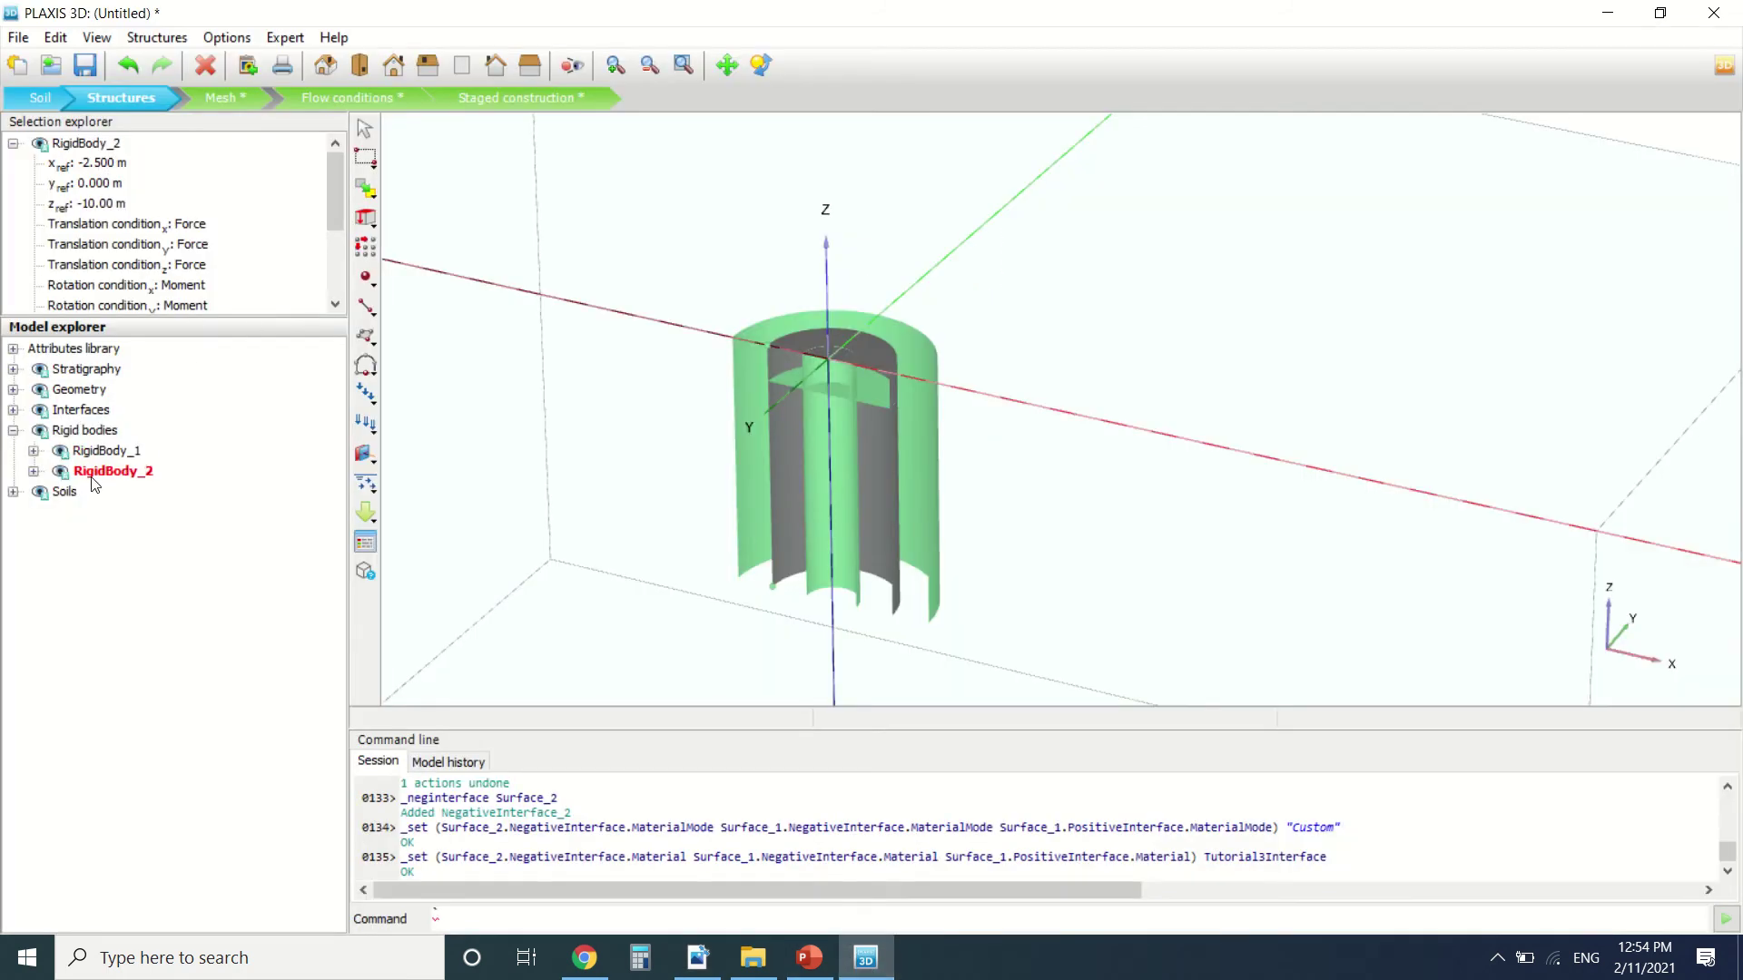
{"action": "left_click", "coordinate": [115, 143]}
{"action": "left_click", "coordinate": [90, 167]}
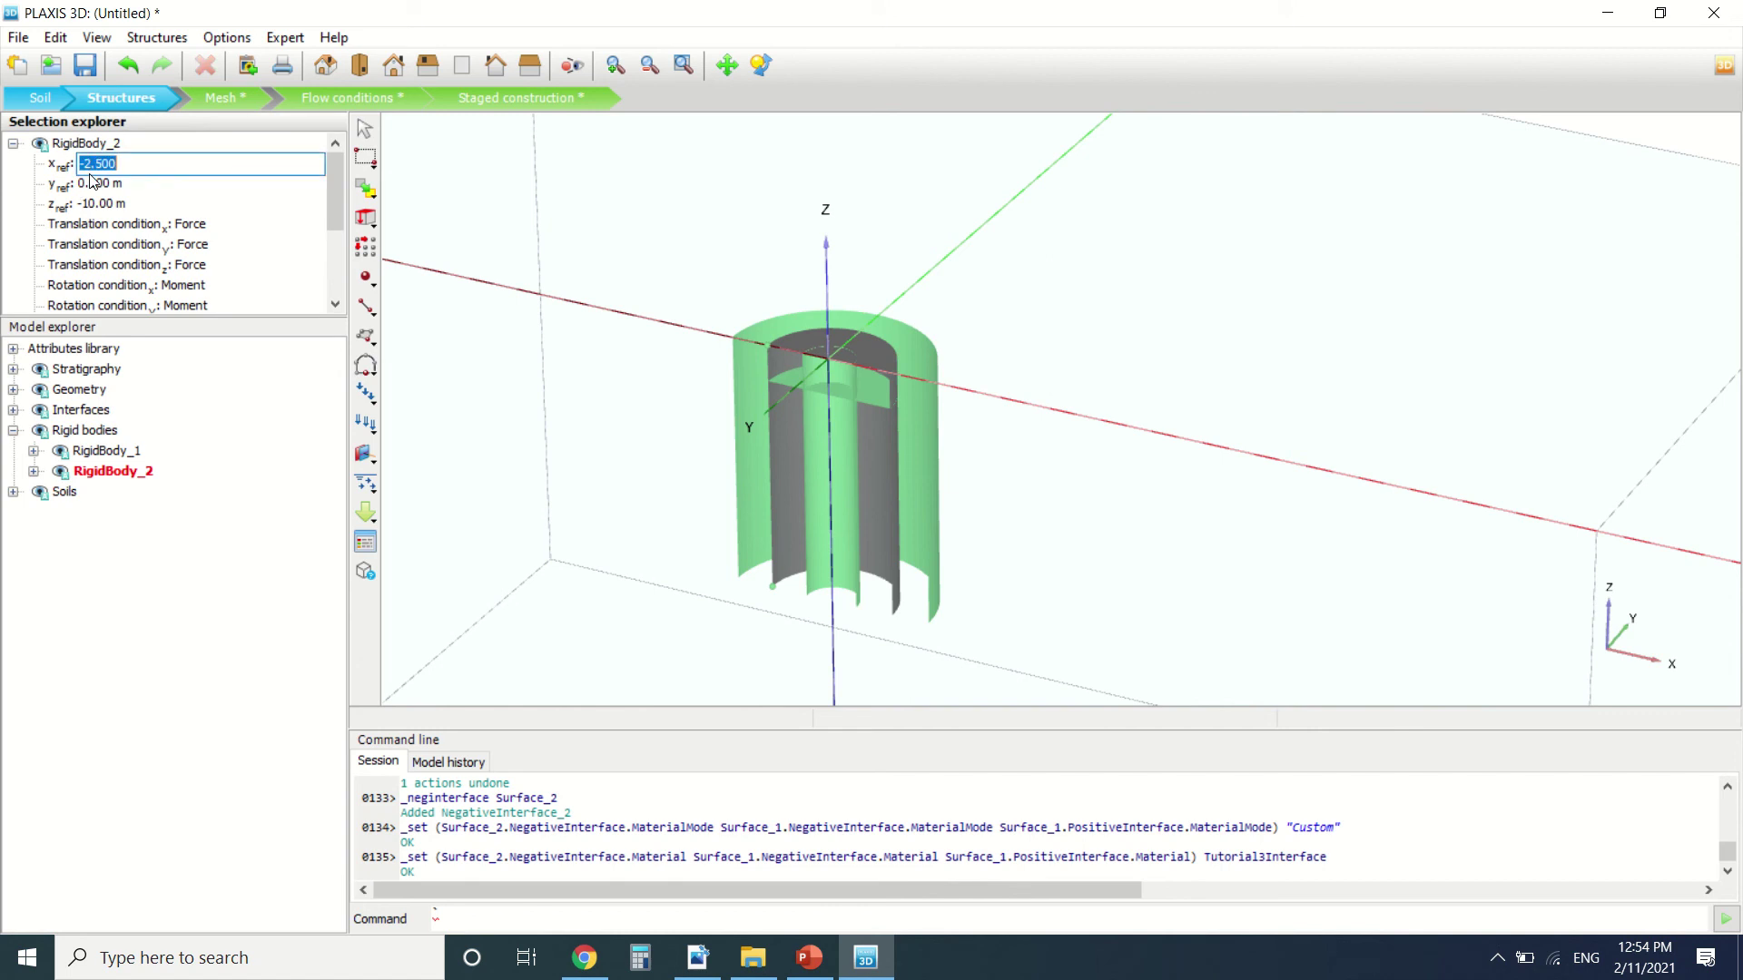
{"action": "type", "text": "2"}
{"action": "key", "text": "Return"}
{"action": "left_click", "coordinate": [116, 203]}
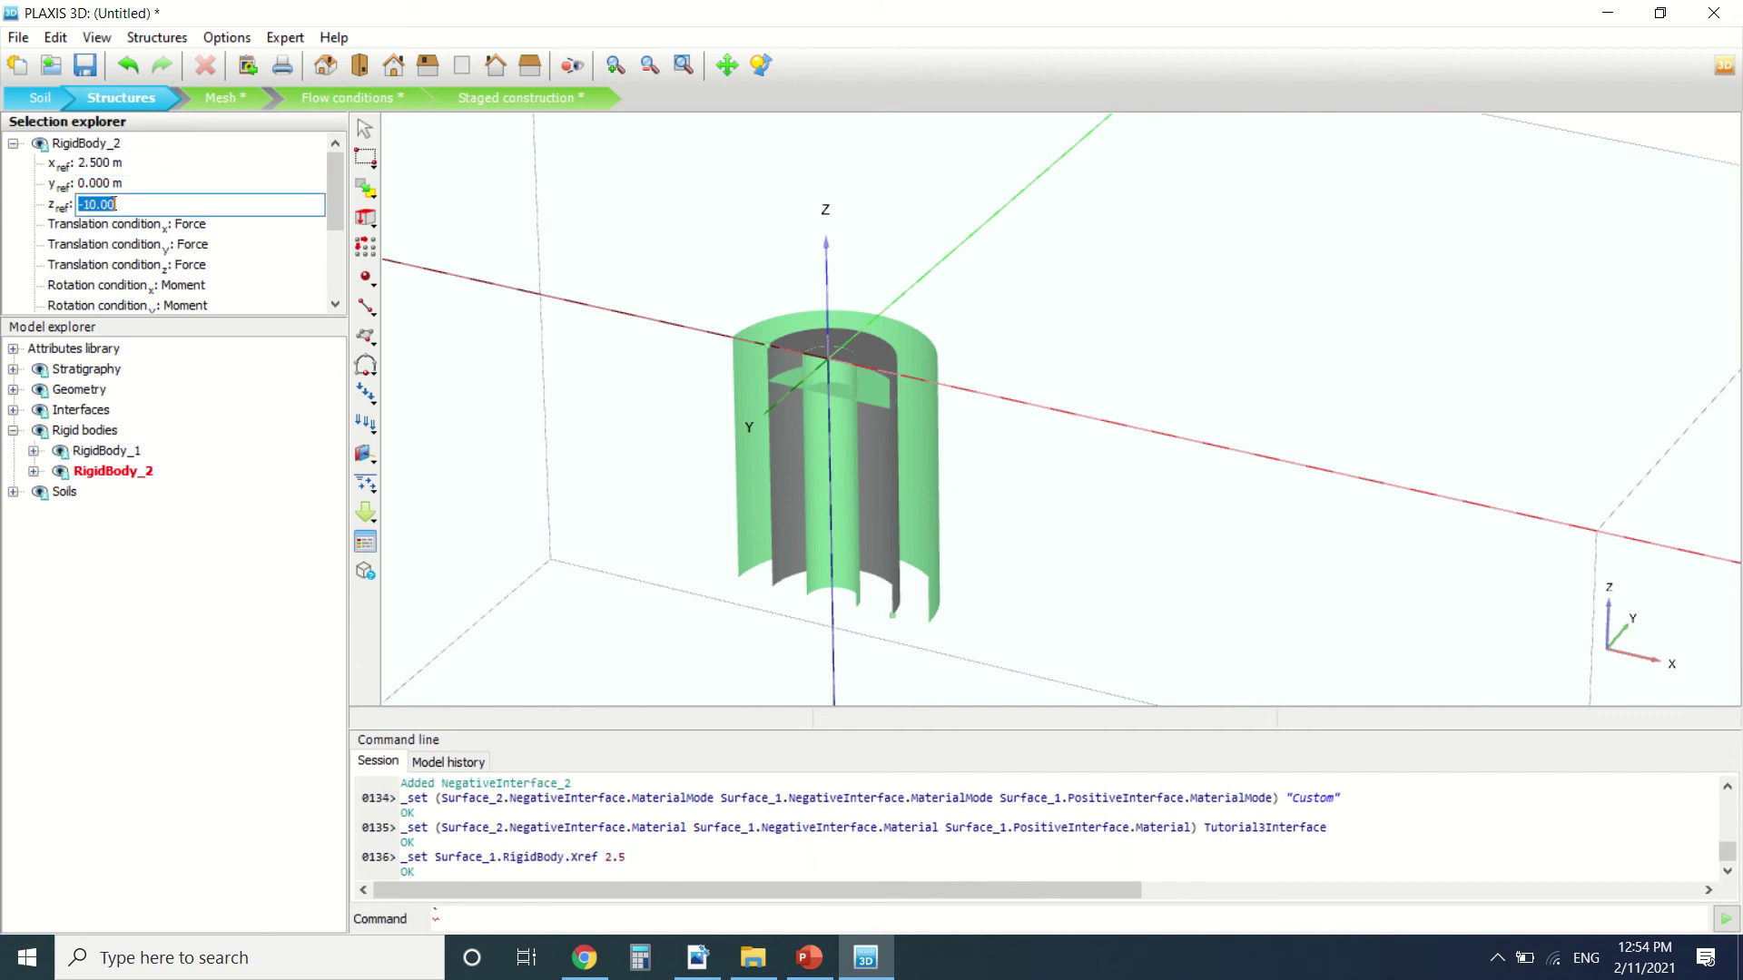
{"action": "type", "text": "7"}
{"action": "key", "text": "Return"}
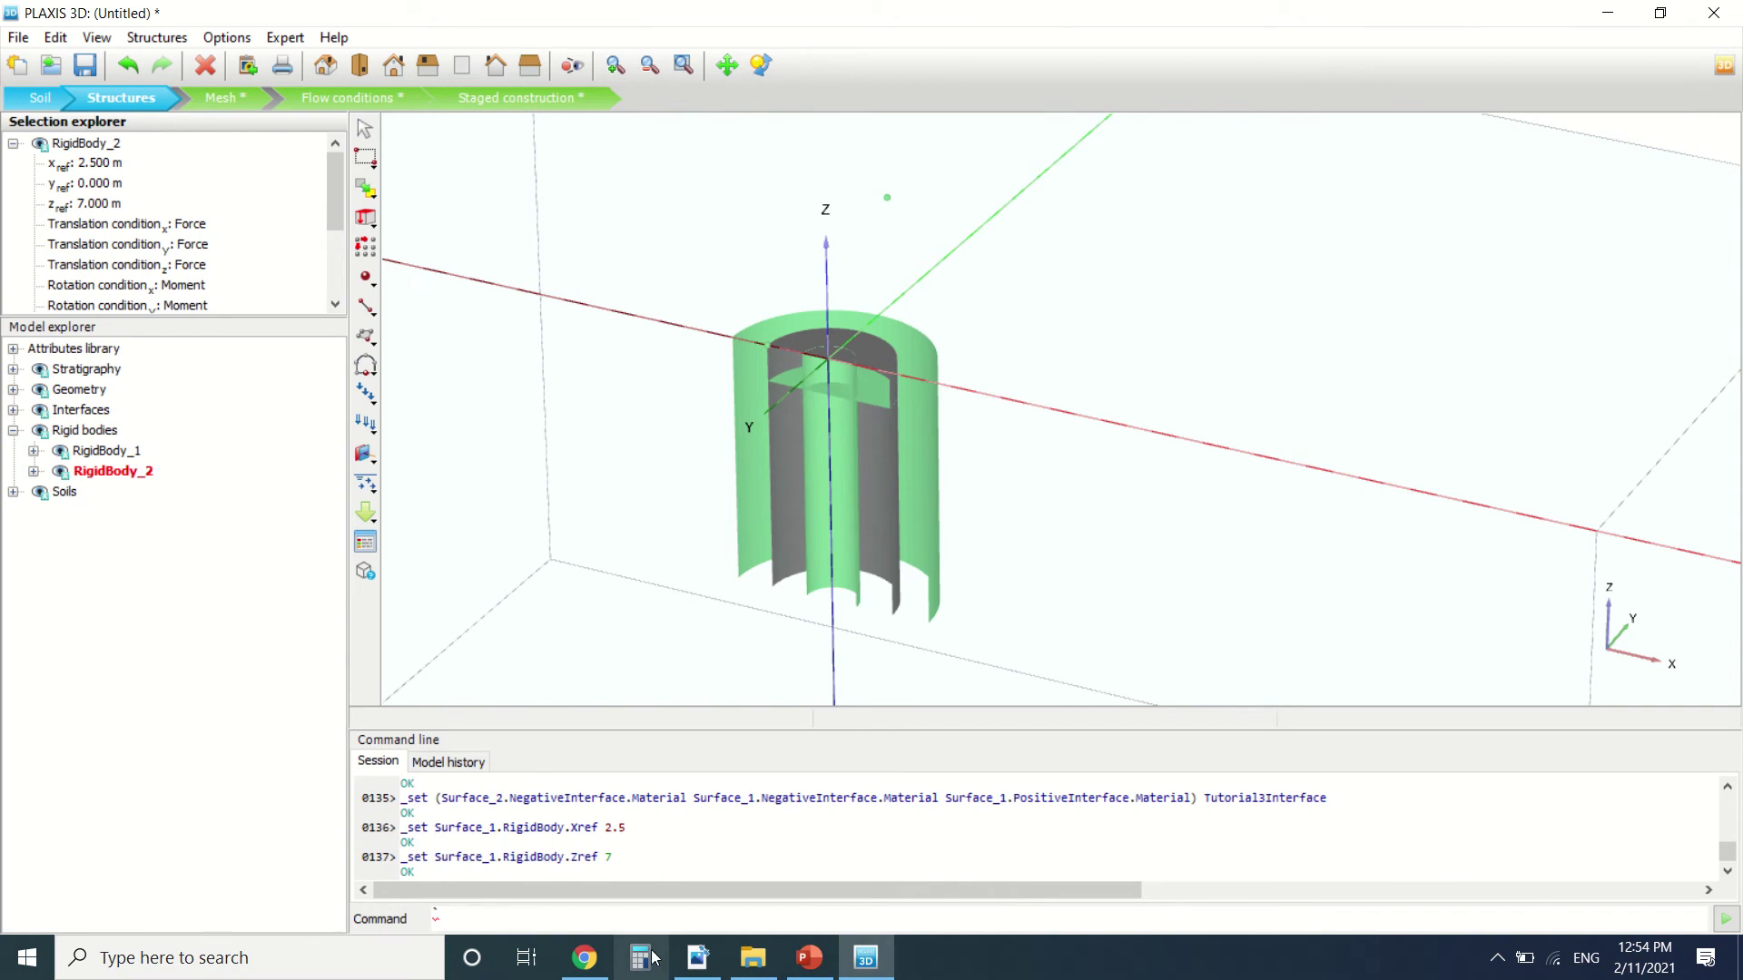
{"action": "left_click", "coordinate": [697, 958]}
{"action": "scroll", "coordinate": [709, 693], "scroll_direction": "down", "scroll_amount": 8}
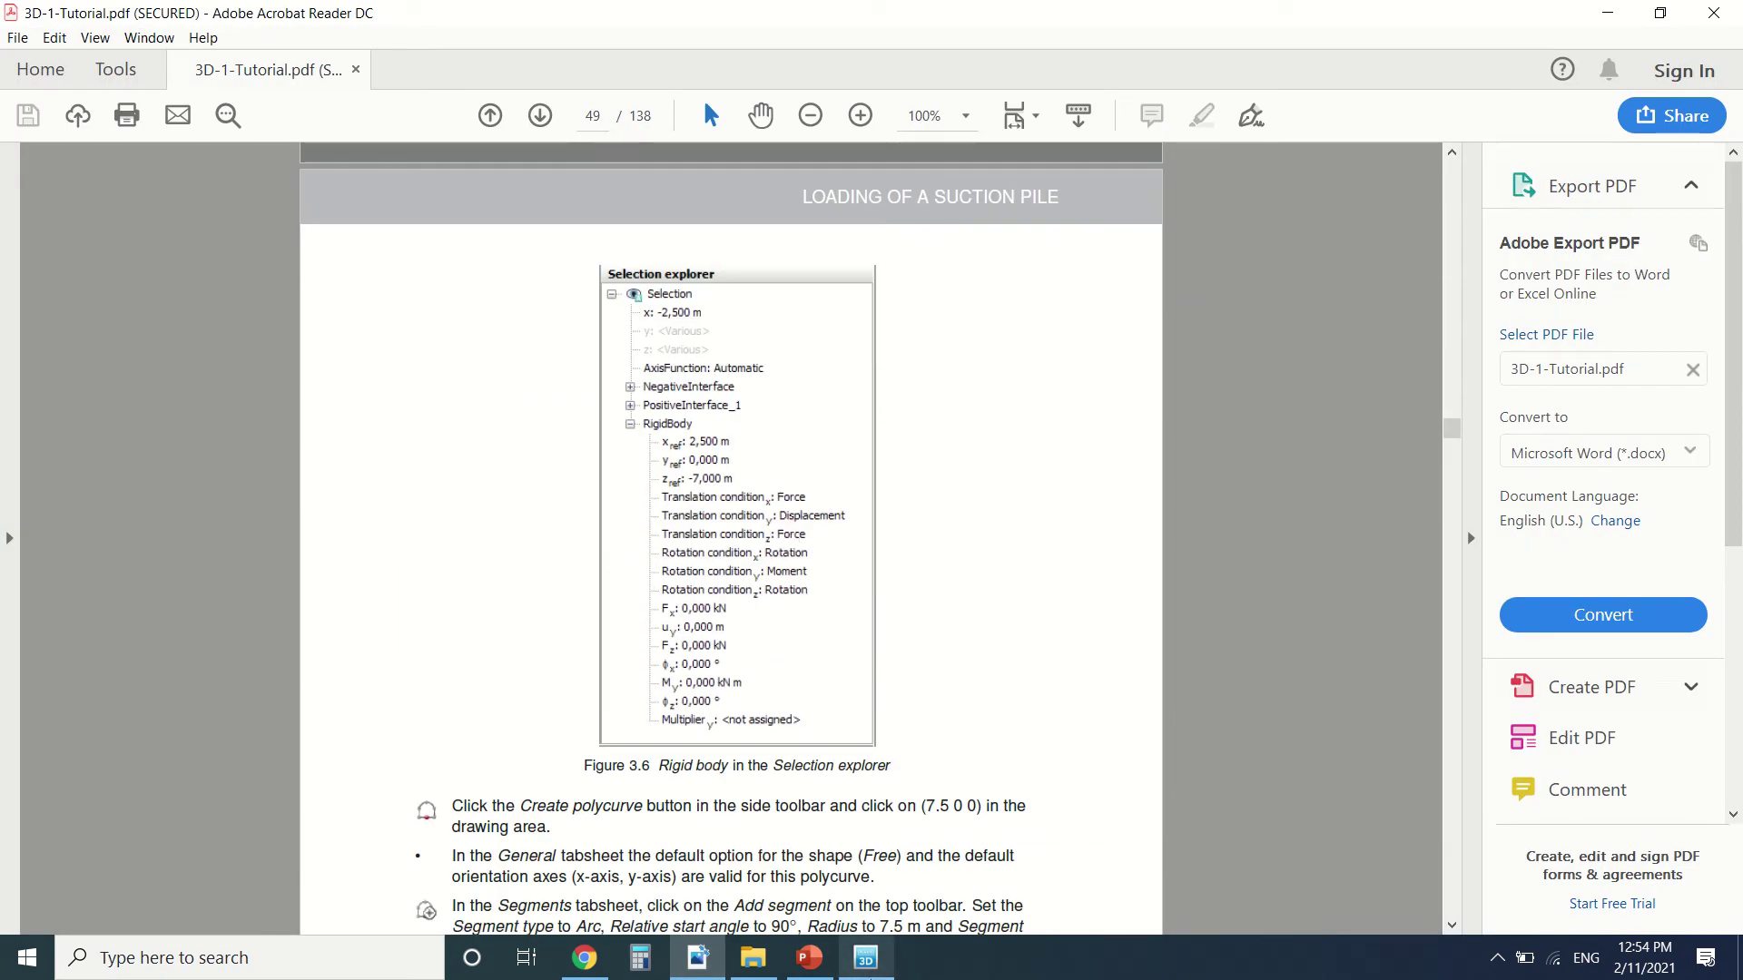
{"action": "left_click", "coordinate": [866, 958]}
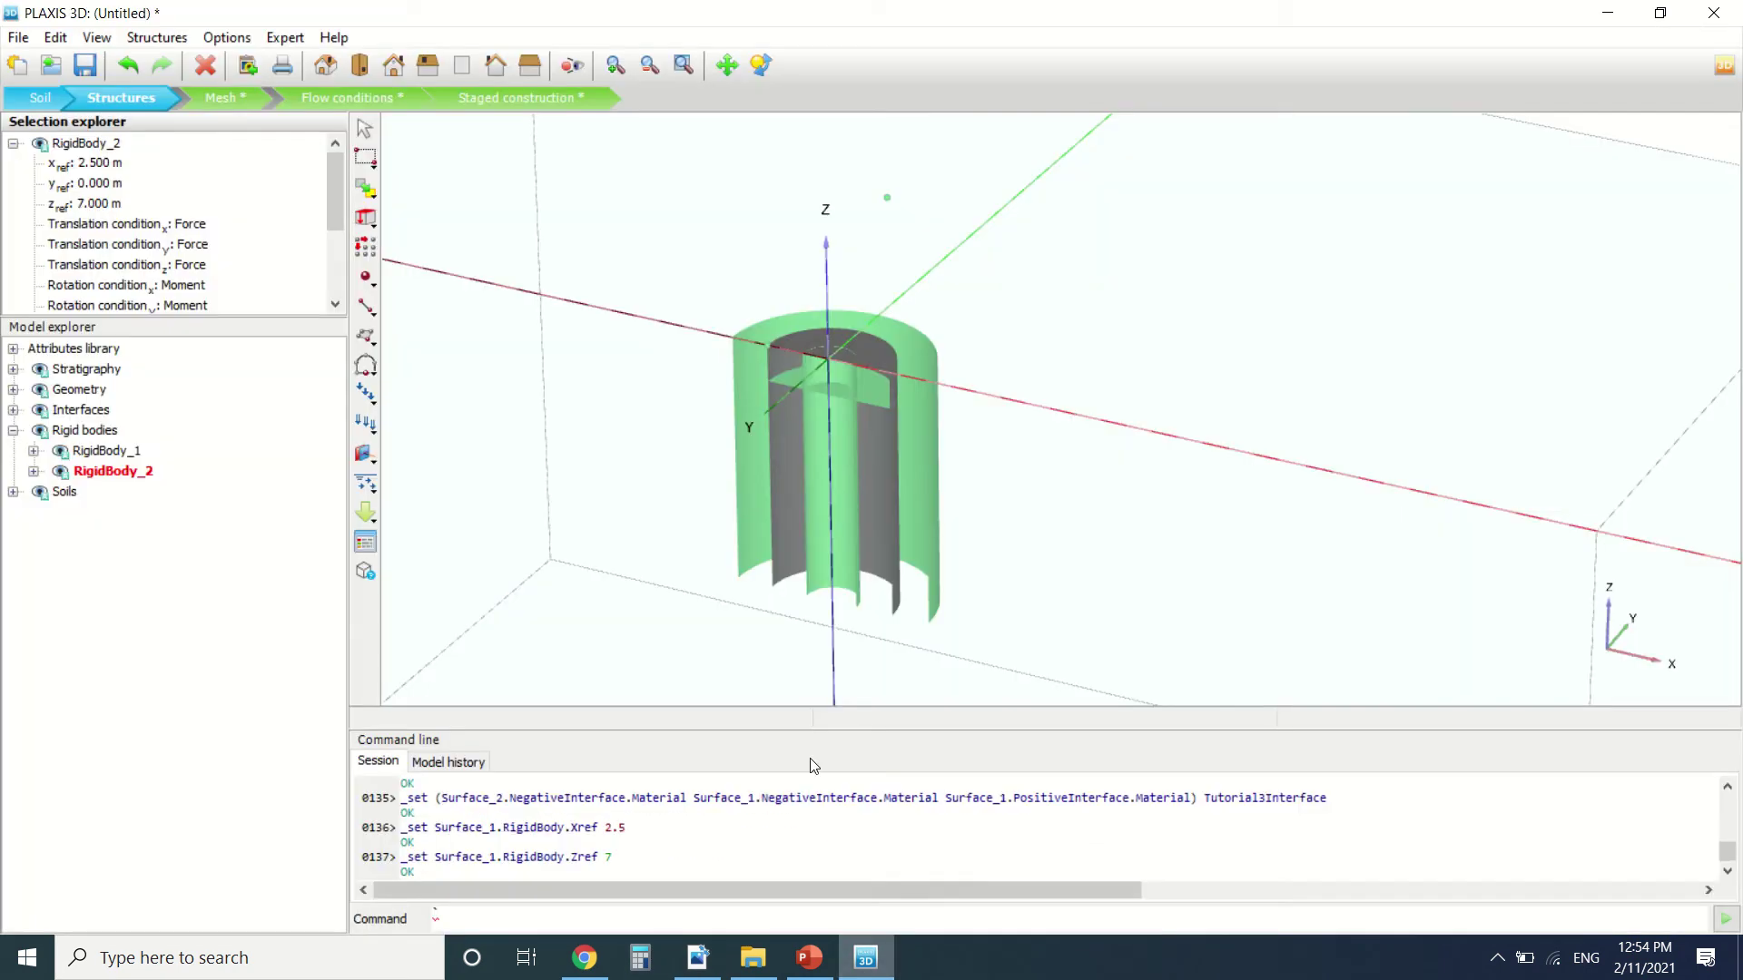
{"action": "left_click", "coordinate": [194, 245]}
{"action": "left_click", "coordinate": [201, 249]}
{"action": "left_click", "coordinate": [215, 270]}
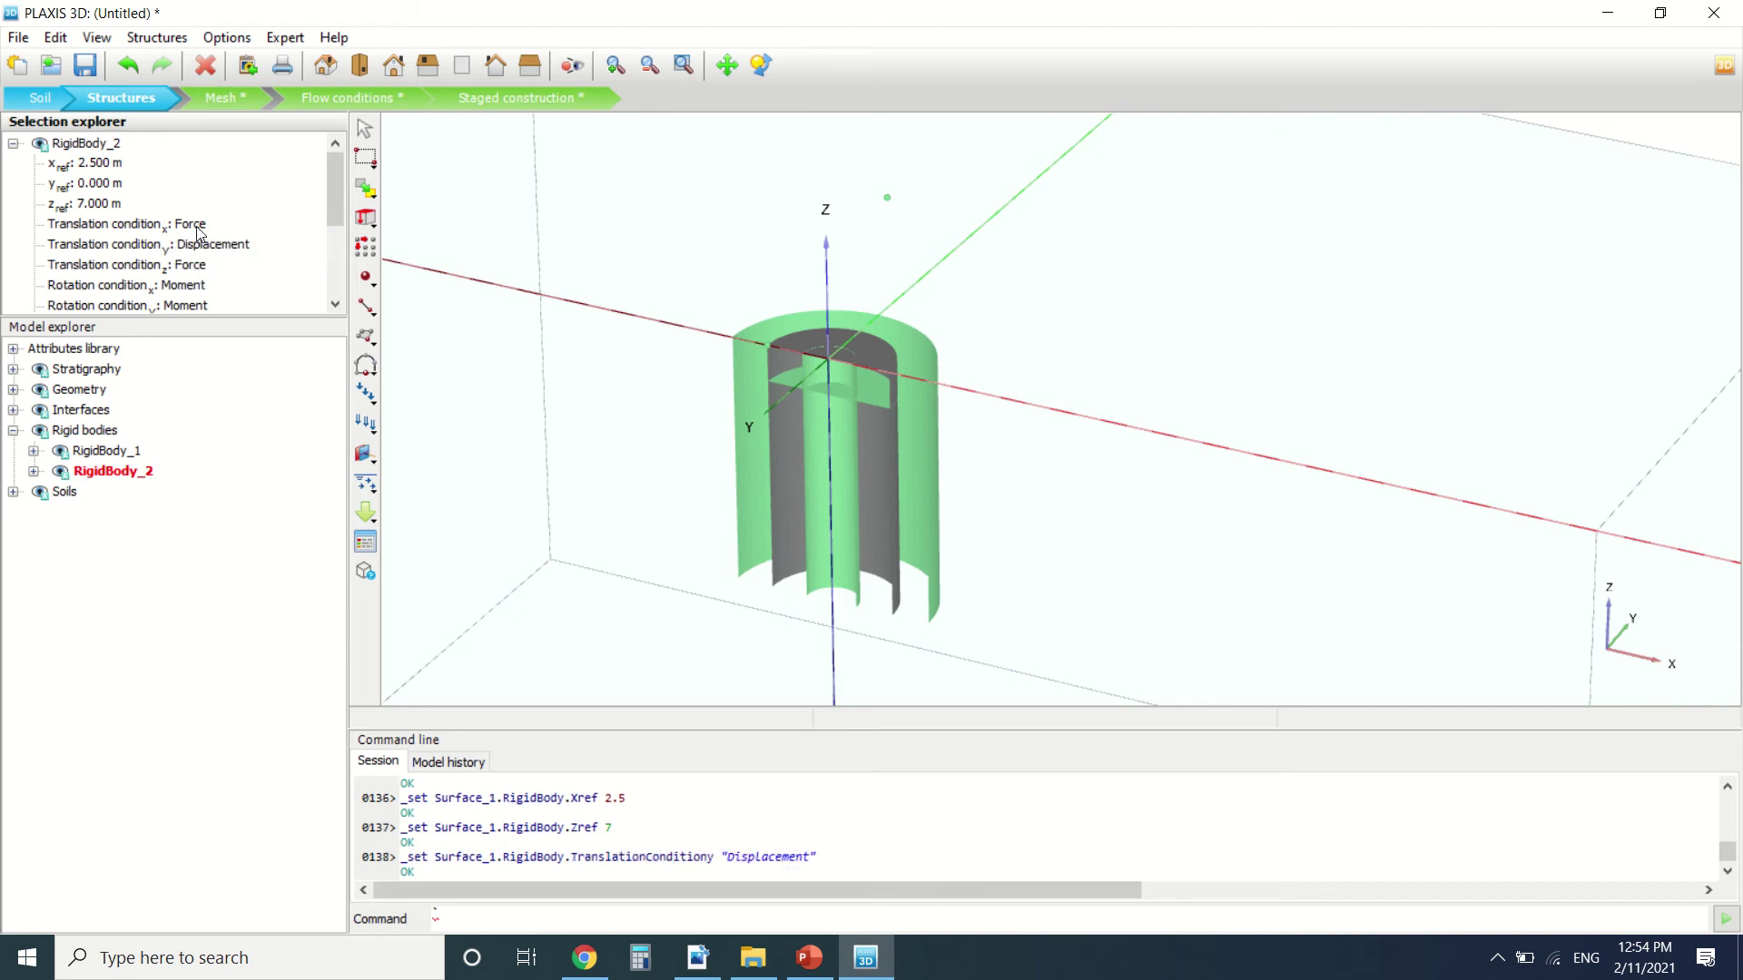
{"action": "scroll", "coordinate": [182, 214], "scroll_direction": "down", "scroll_amount": 2}
{"action": "left_click", "coordinate": [188, 164]}
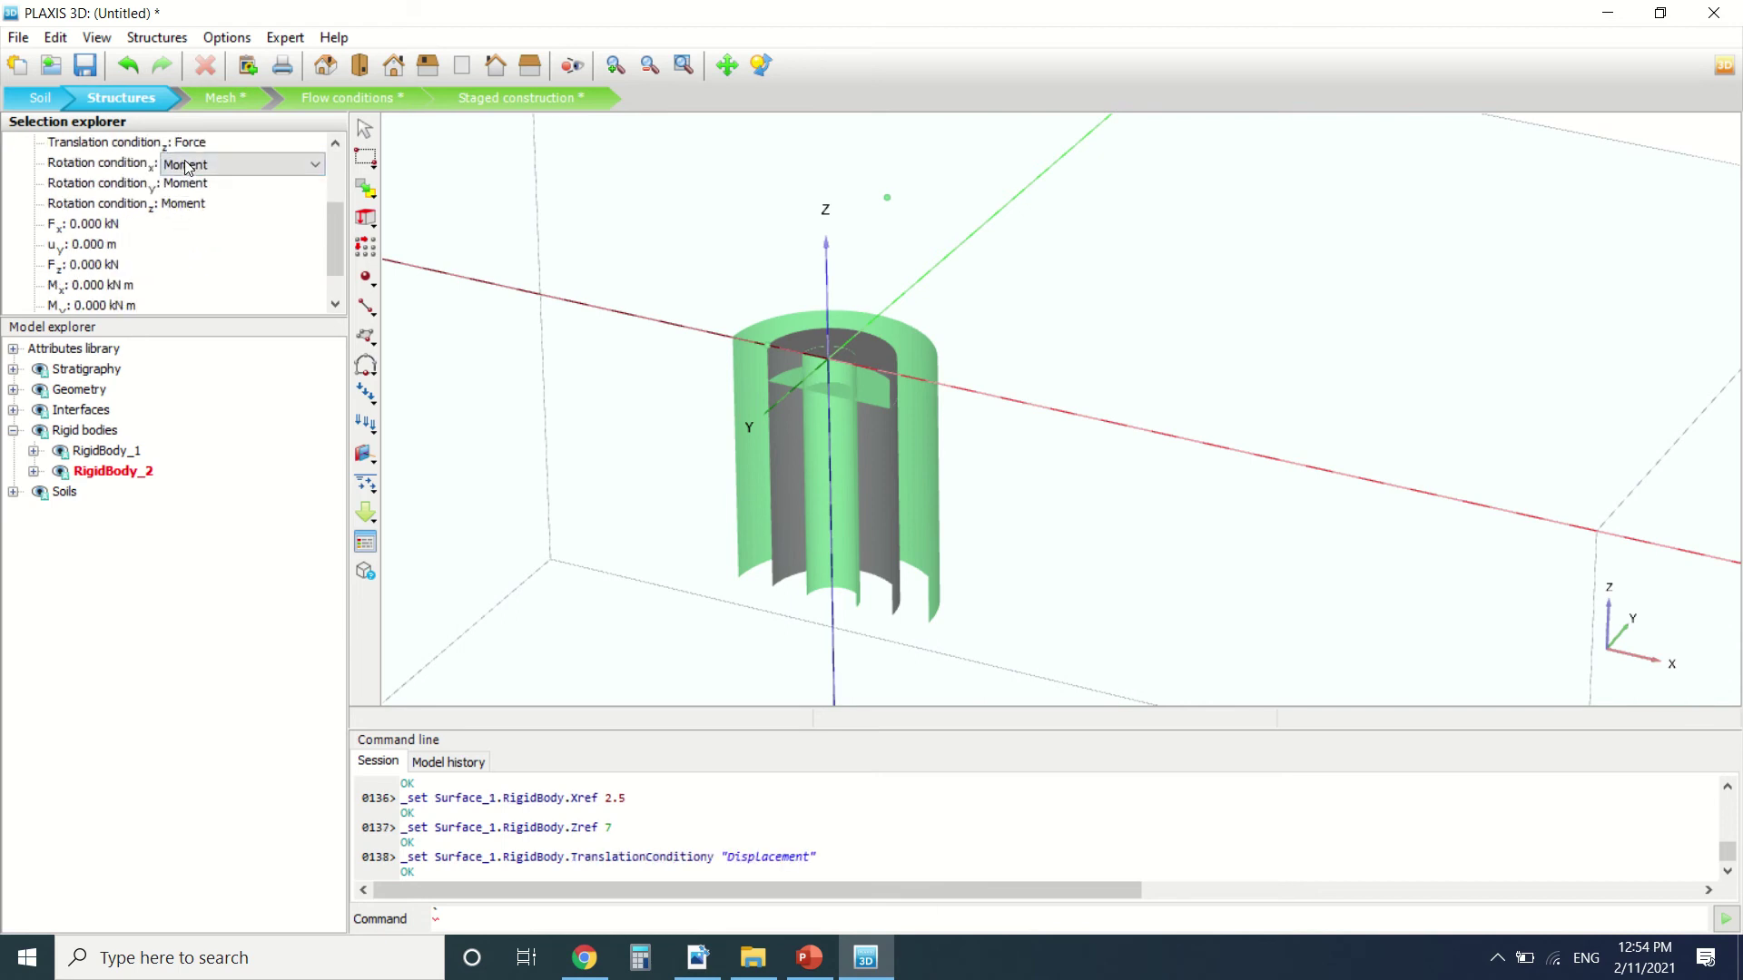
{"action": "left_click", "coordinate": [191, 165]}
{"action": "left_click", "coordinate": [196, 200]}
{"action": "left_click", "coordinate": [194, 203]}
{"action": "left_click", "coordinate": [194, 201]}
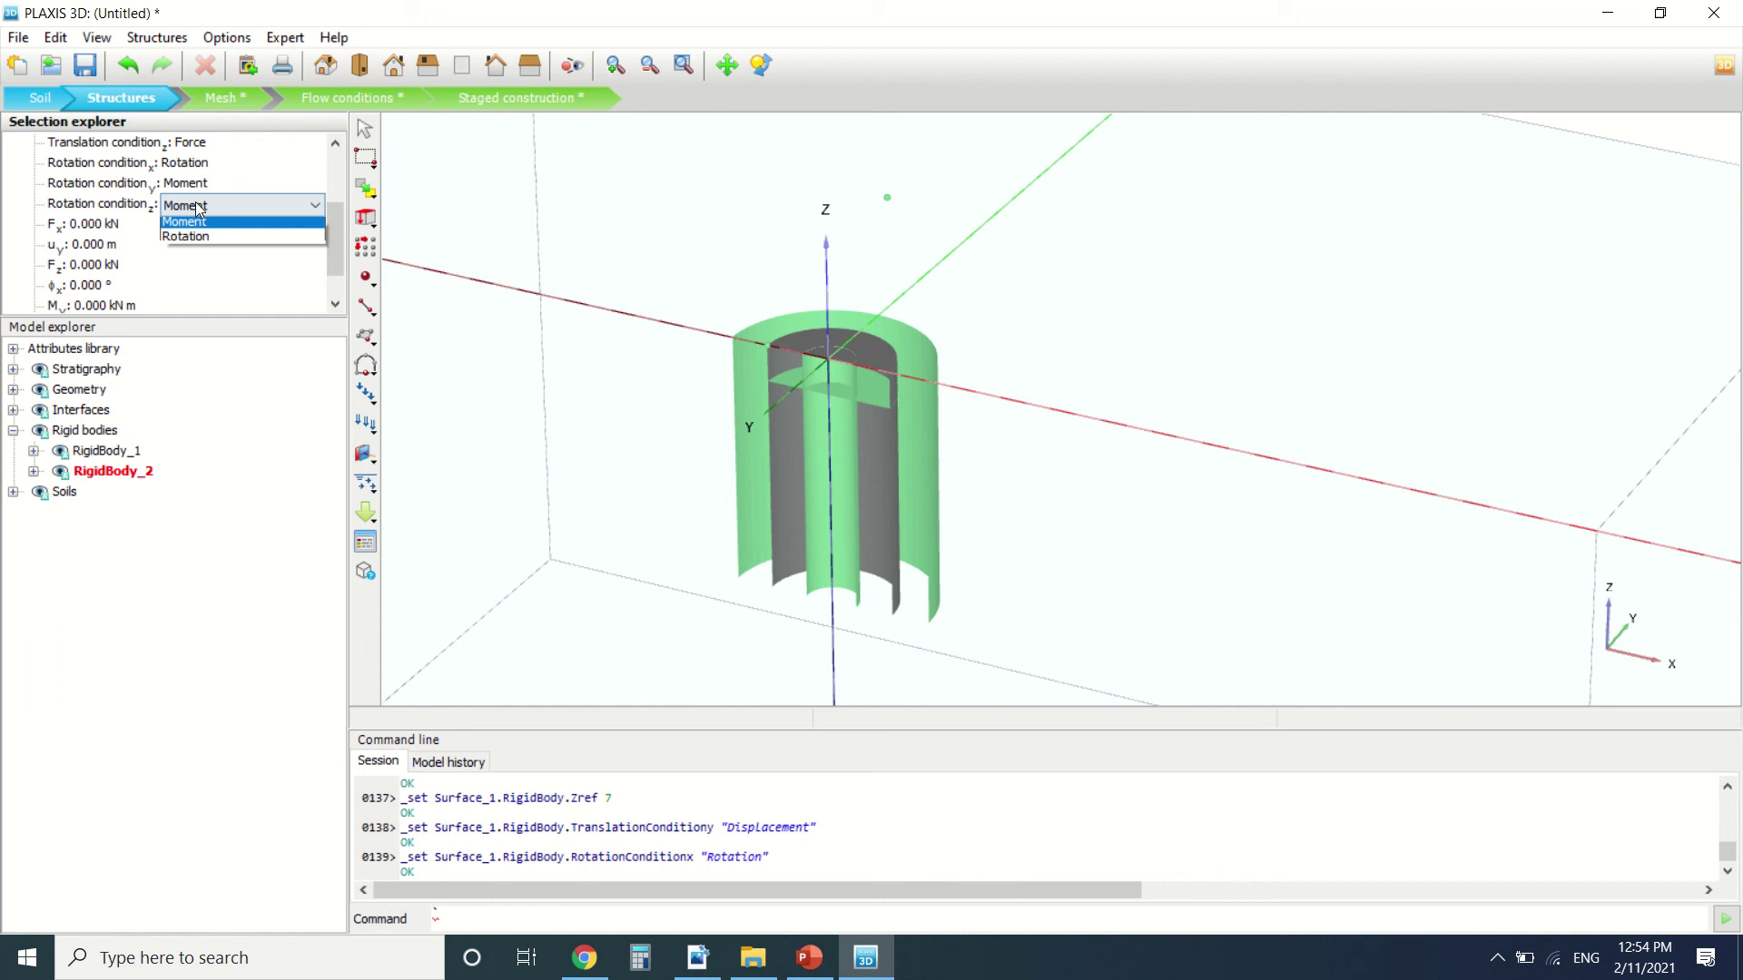
{"action": "left_click", "coordinate": [210, 227]}
{"action": "scroll", "coordinate": [222, 208], "scroll_direction": "up", "scroll_amount": 2}
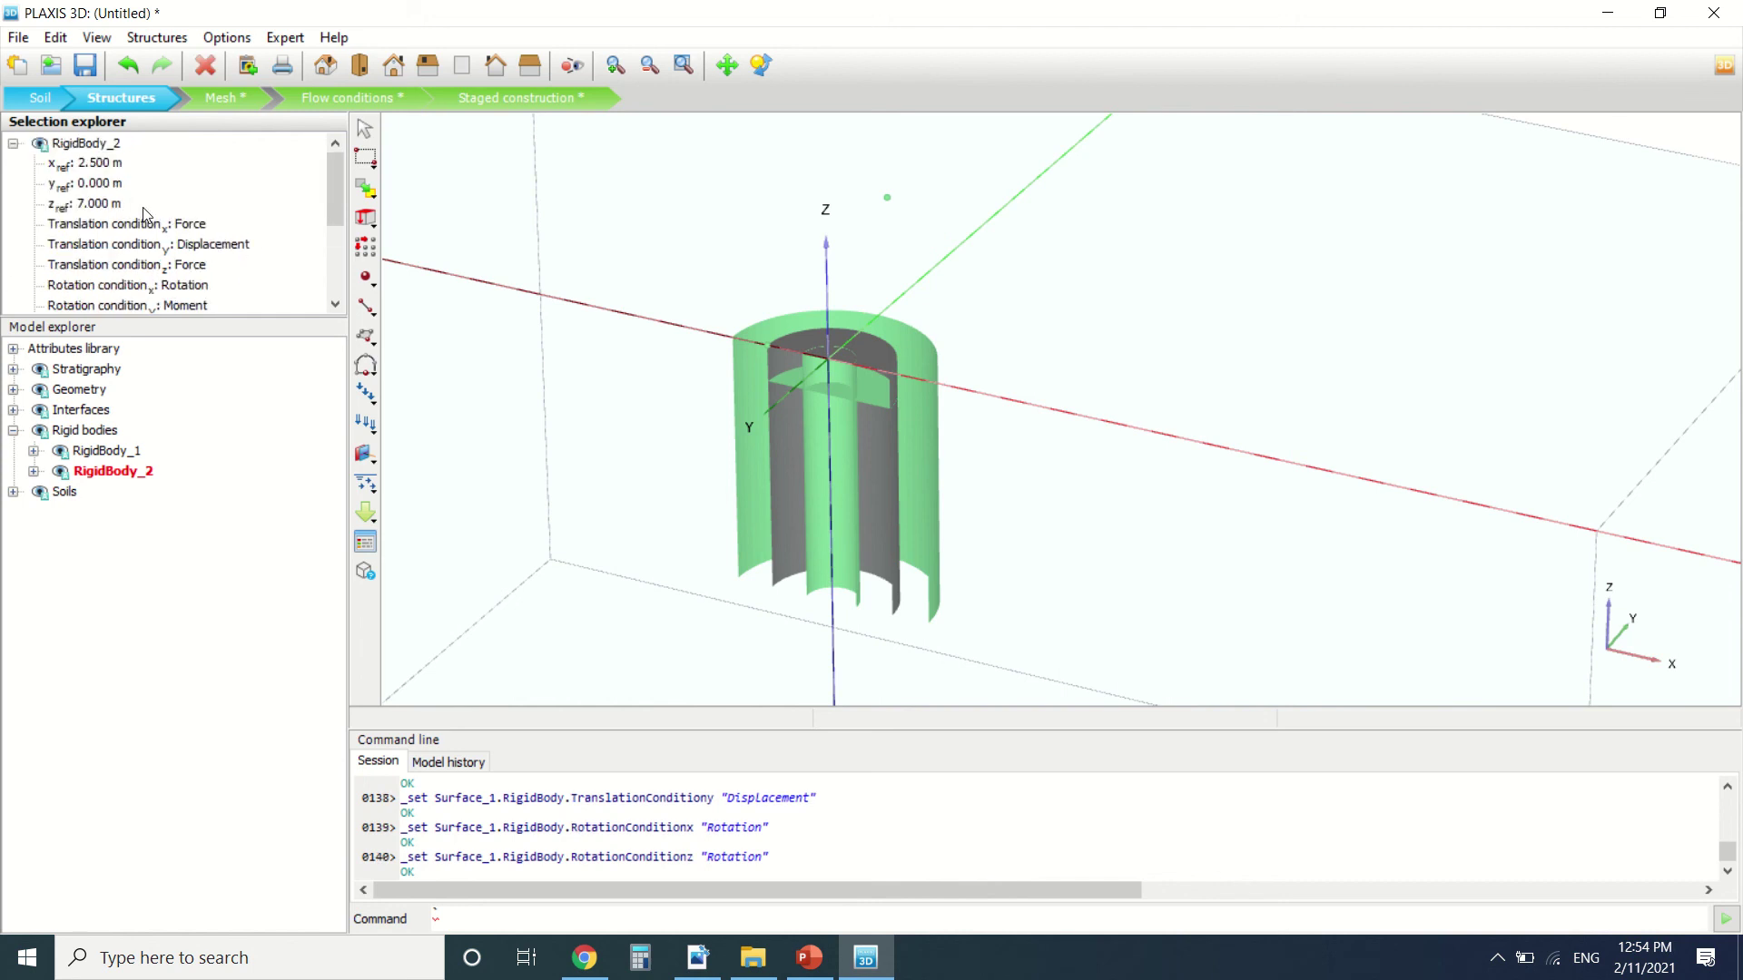
{"action": "scroll", "coordinate": [50, 249], "scroll_direction": "down", "scroll_amount": 1}
{"action": "scroll", "coordinate": [135, 227], "scroll_direction": "up", "scroll_amount": 1}
{"action": "scroll", "coordinate": [186, 232], "scroll_direction": "down", "scroll_amount": 1}
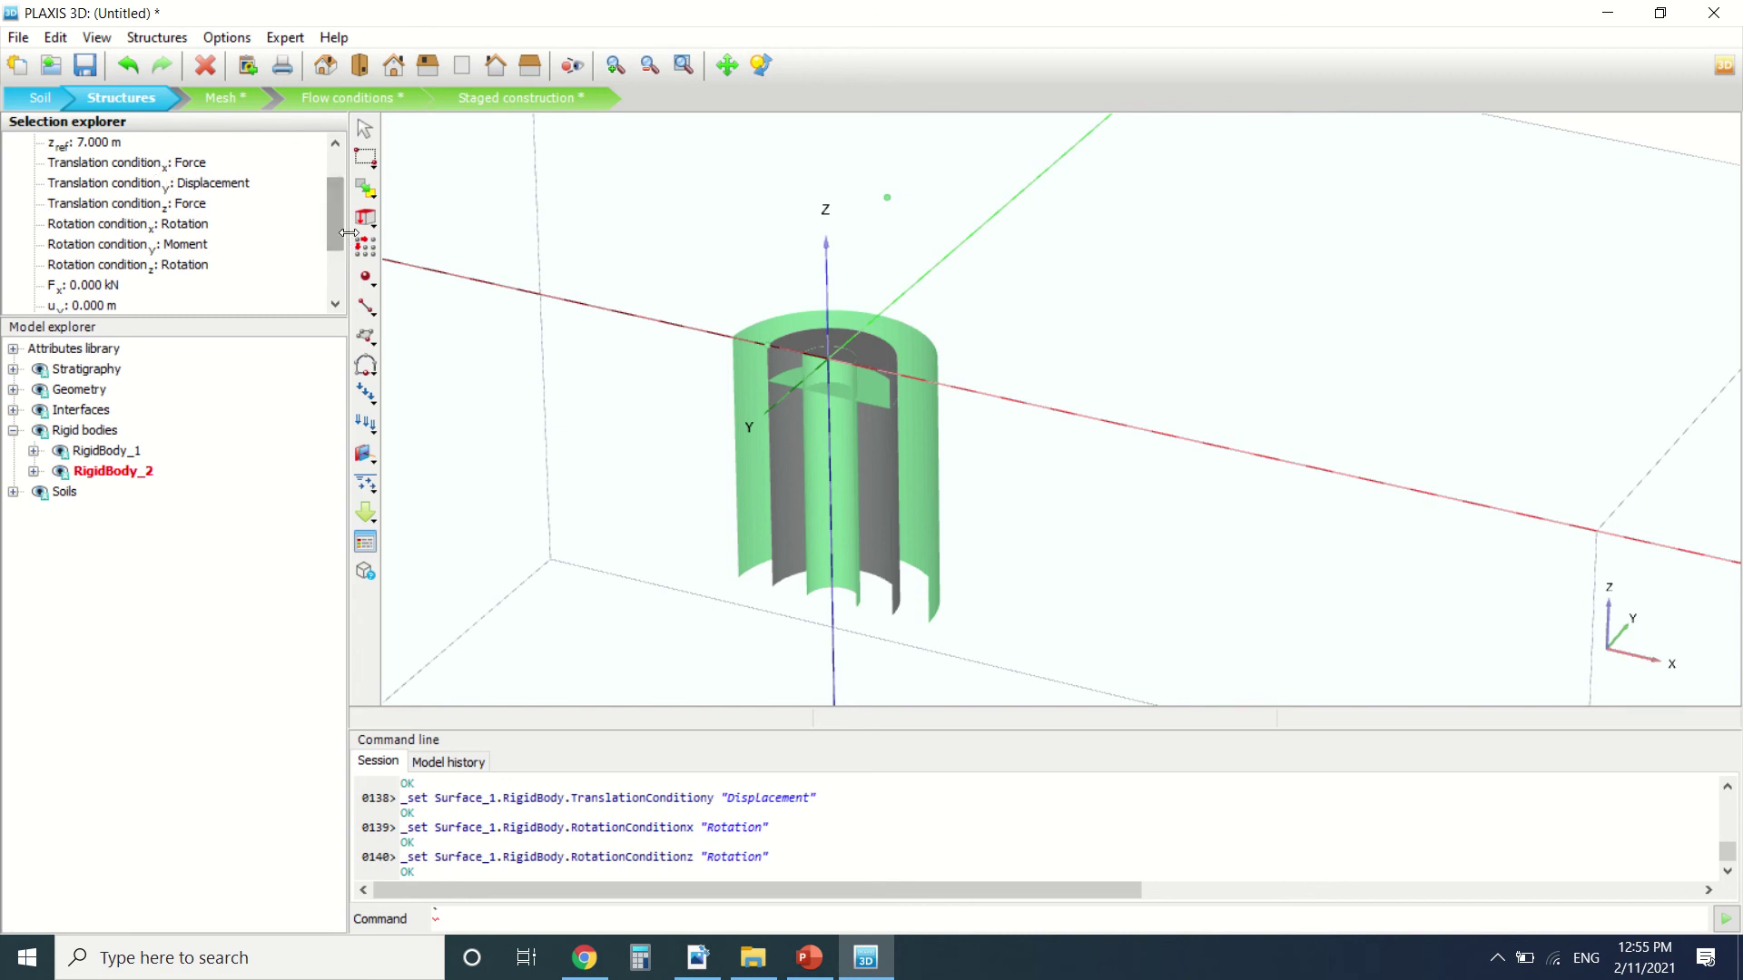
{"action": "left_click_drag", "start_coordinate": [334, 234], "coordinate": [320, 275]}
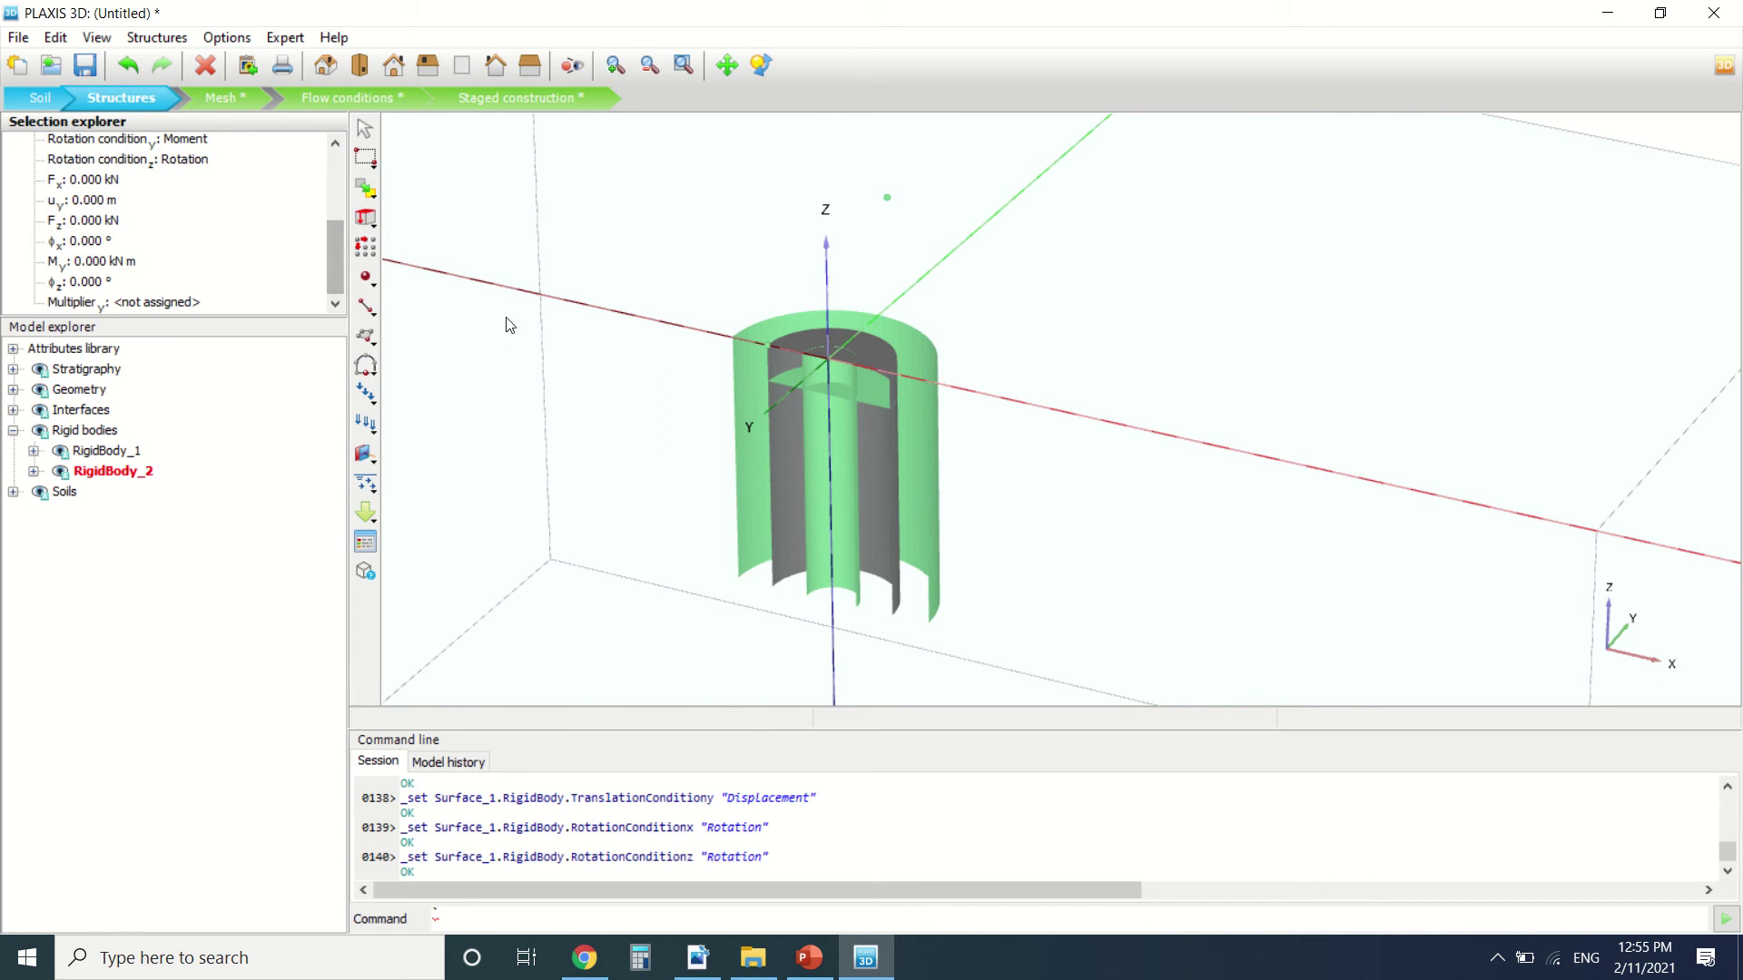
{"action": "middle_click_drag", "start_coordinate": [509, 324], "coordinate": [506, 325]}
{"action": "left_click", "coordinate": [698, 958]}
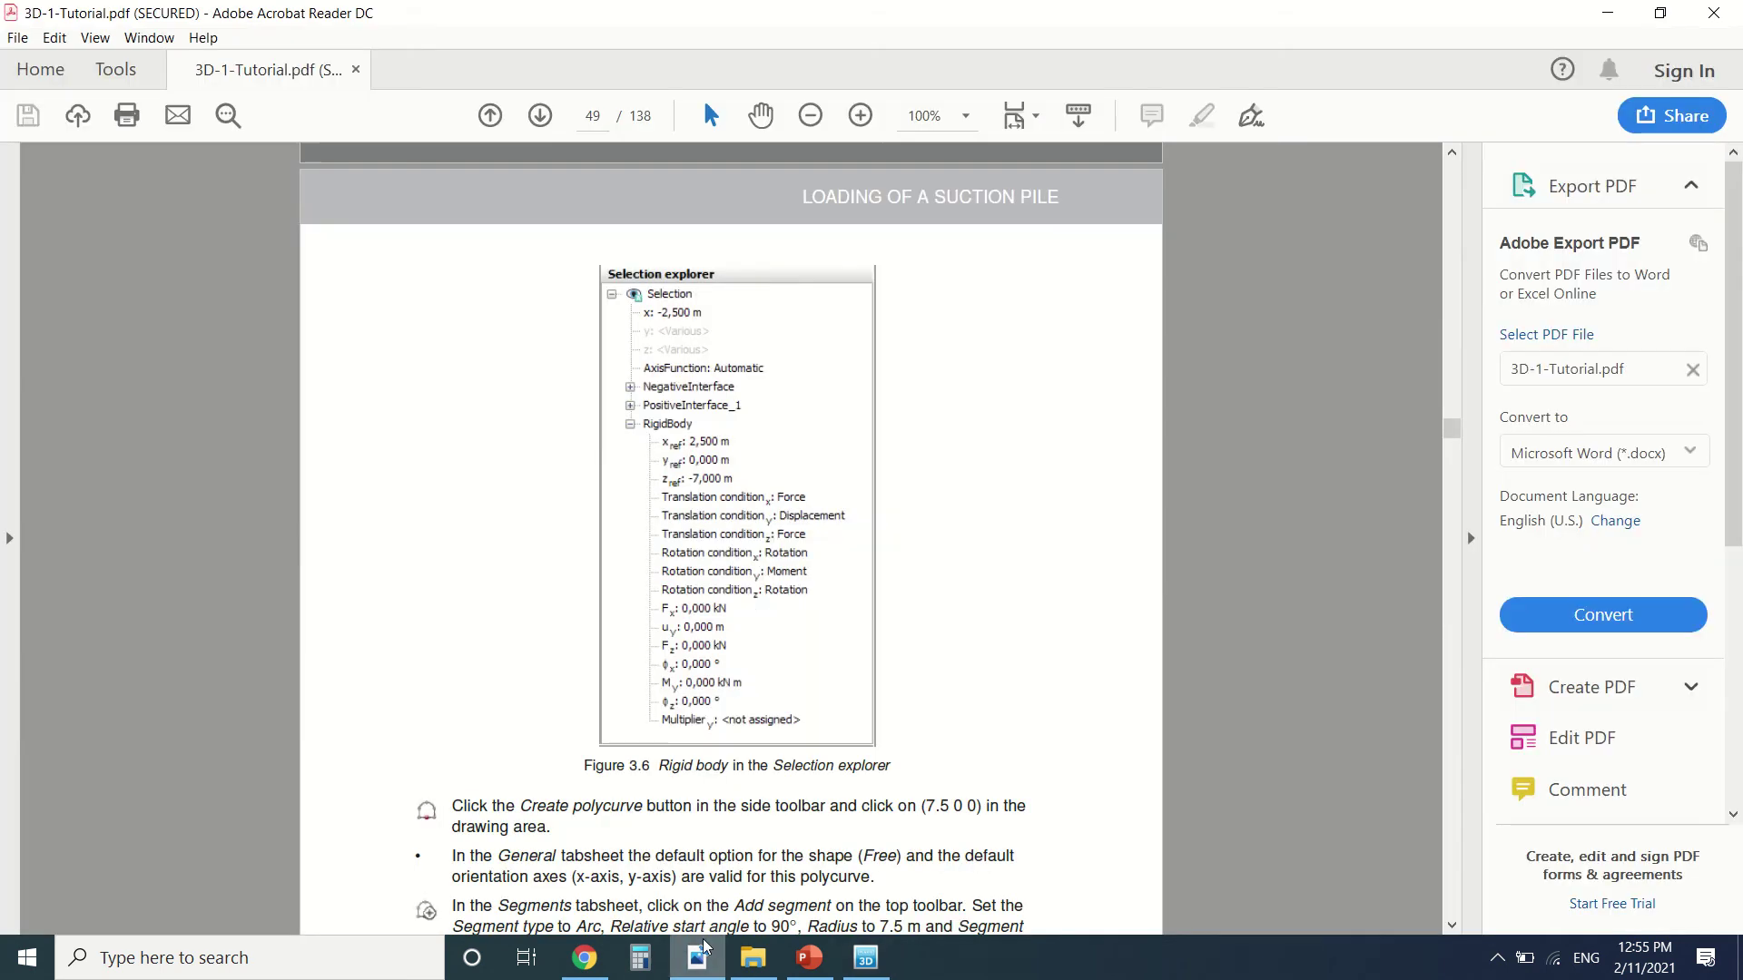
{"action": "scroll", "coordinate": [667, 514], "scroll_direction": "down", "scroll_amount": 5}
{"action": "scroll", "coordinate": [667, 514], "scroll_direction": "down", "scroll_amount": 5}
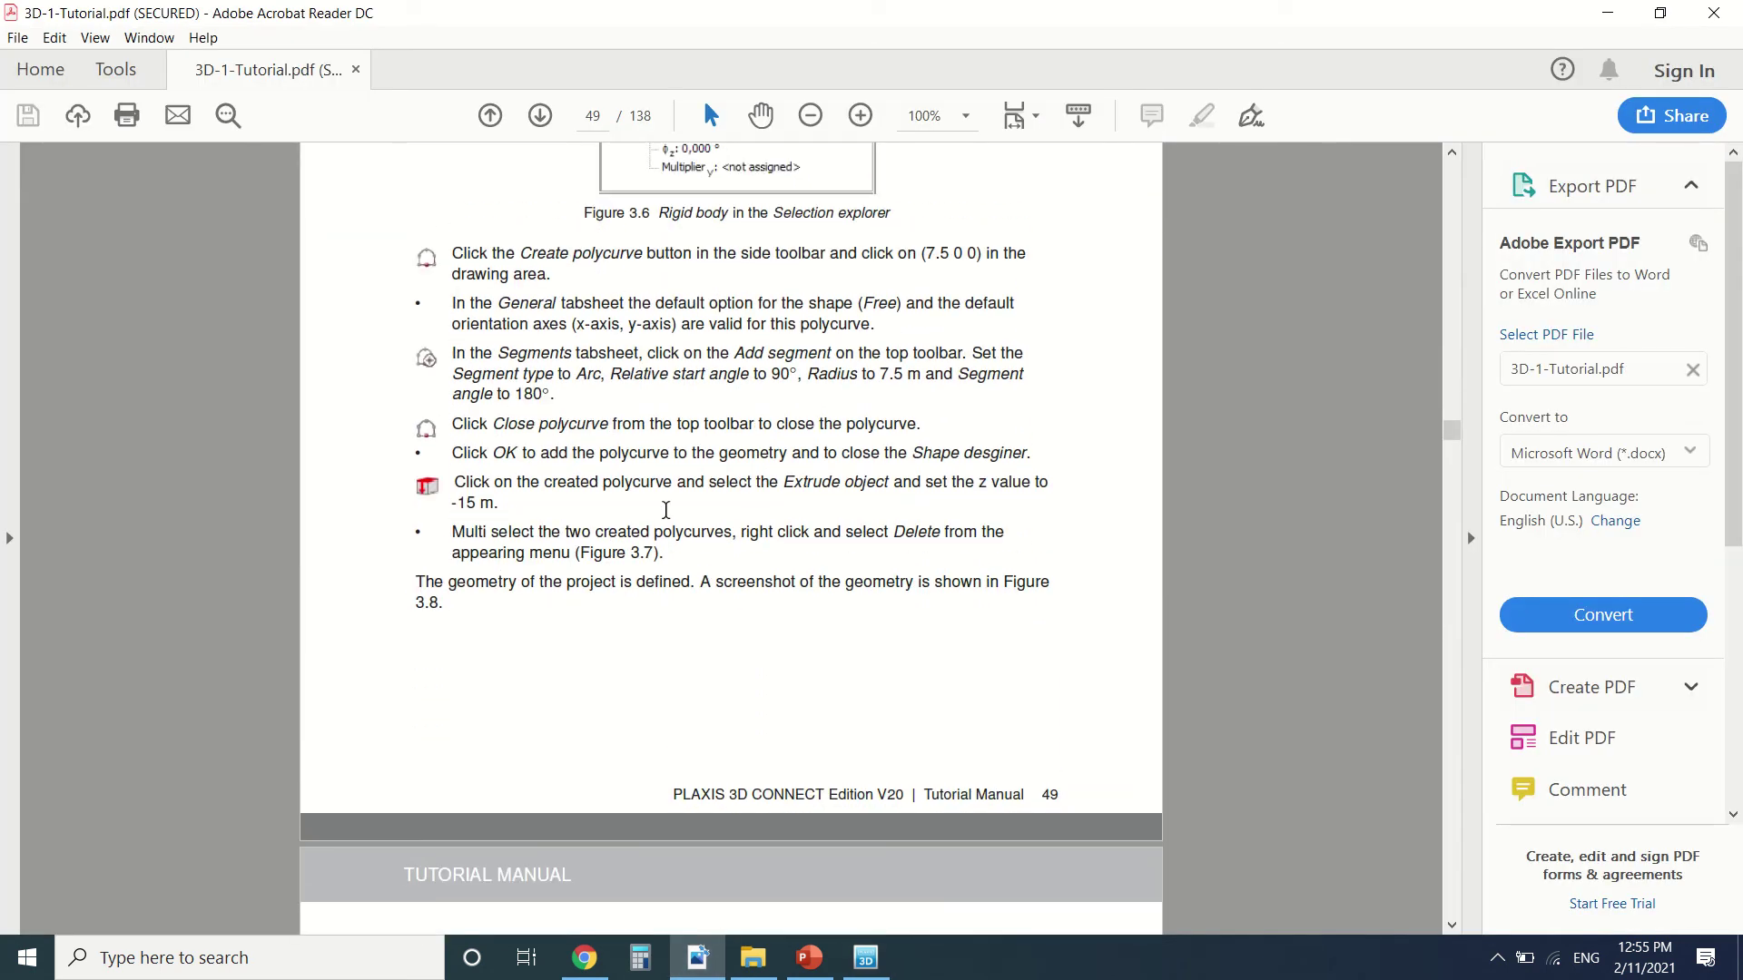
{"action": "scroll", "coordinate": [688, 500], "scroll_direction": "up", "scroll_amount": 10}
{"action": "scroll", "coordinate": [688, 500], "scroll_direction": "up", "scroll_amount": 8}
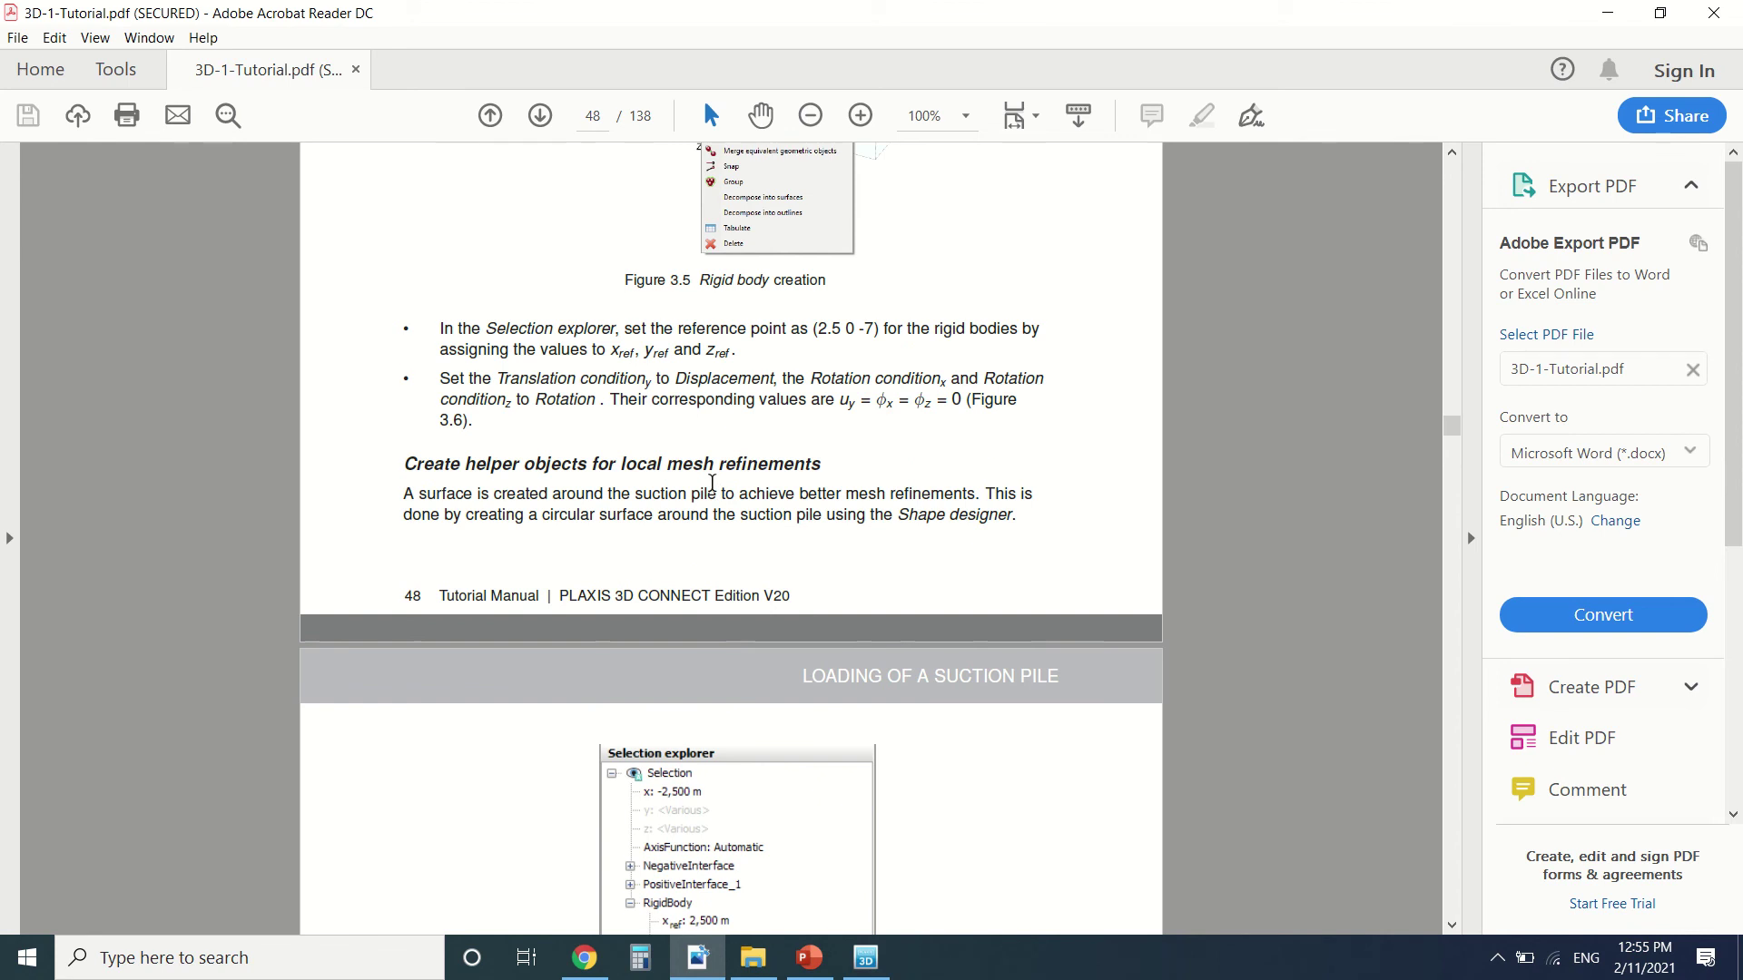
{"action": "scroll", "coordinate": [731, 536], "scroll_direction": "down", "scroll_amount": 14}
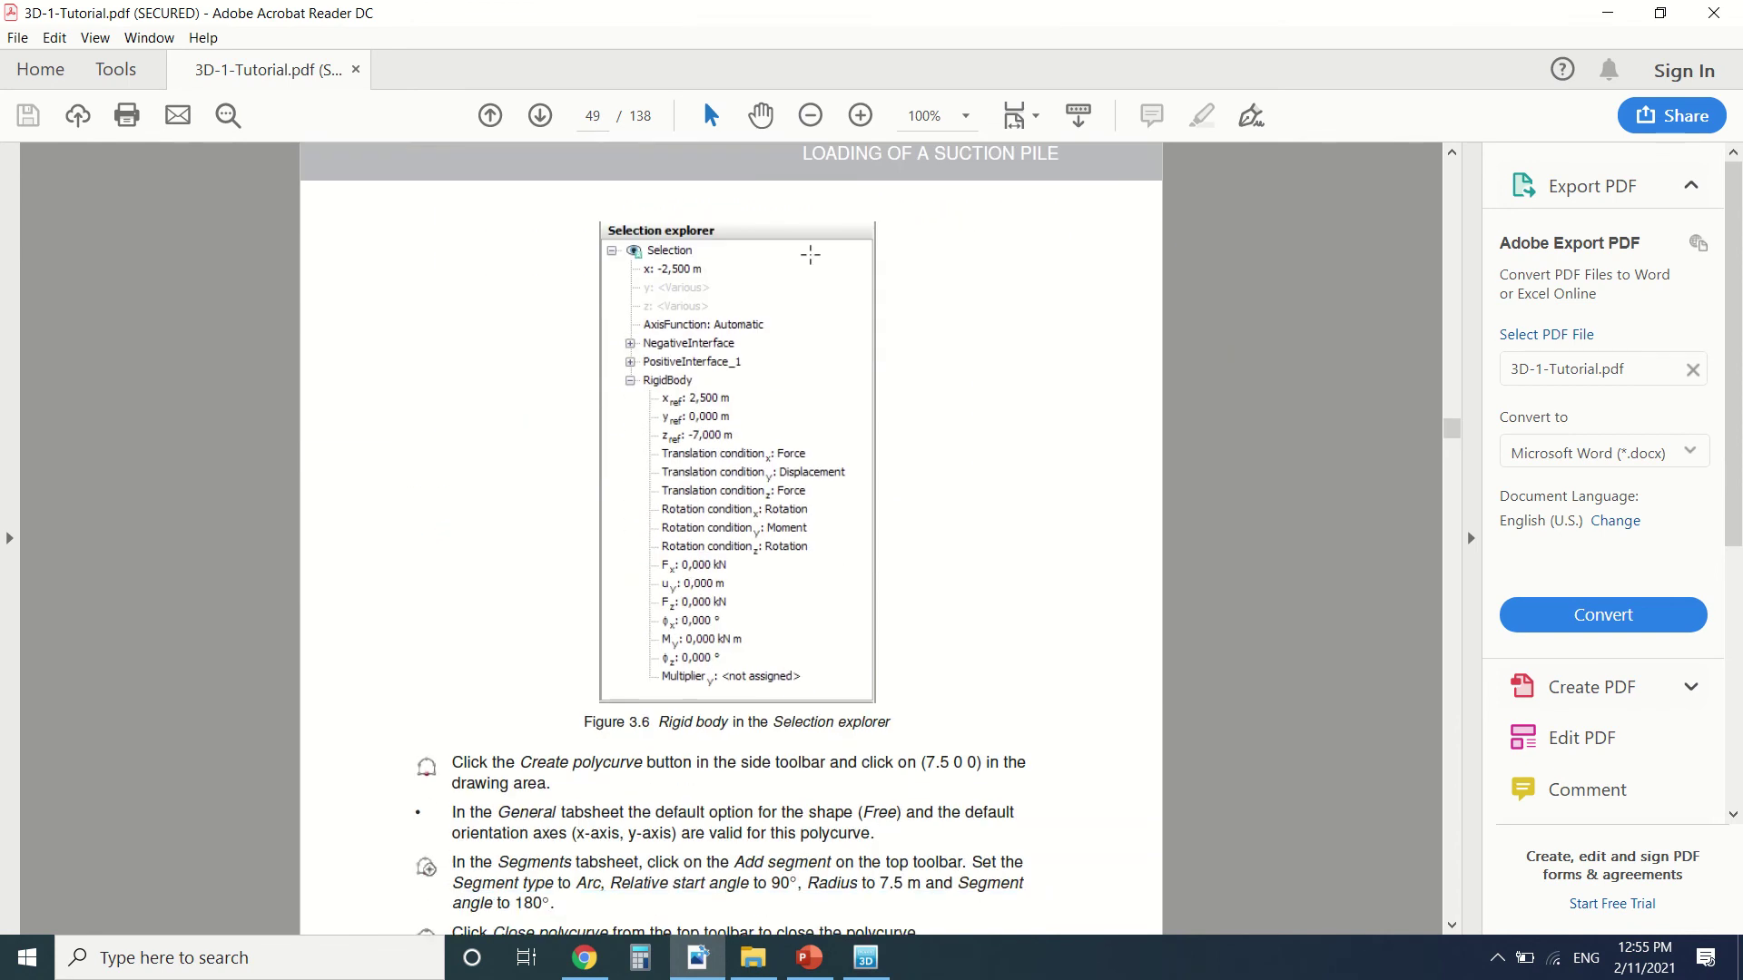
{"action": "scroll", "coordinate": [664, 567], "scroll_direction": "down", "scroll_amount": 2}
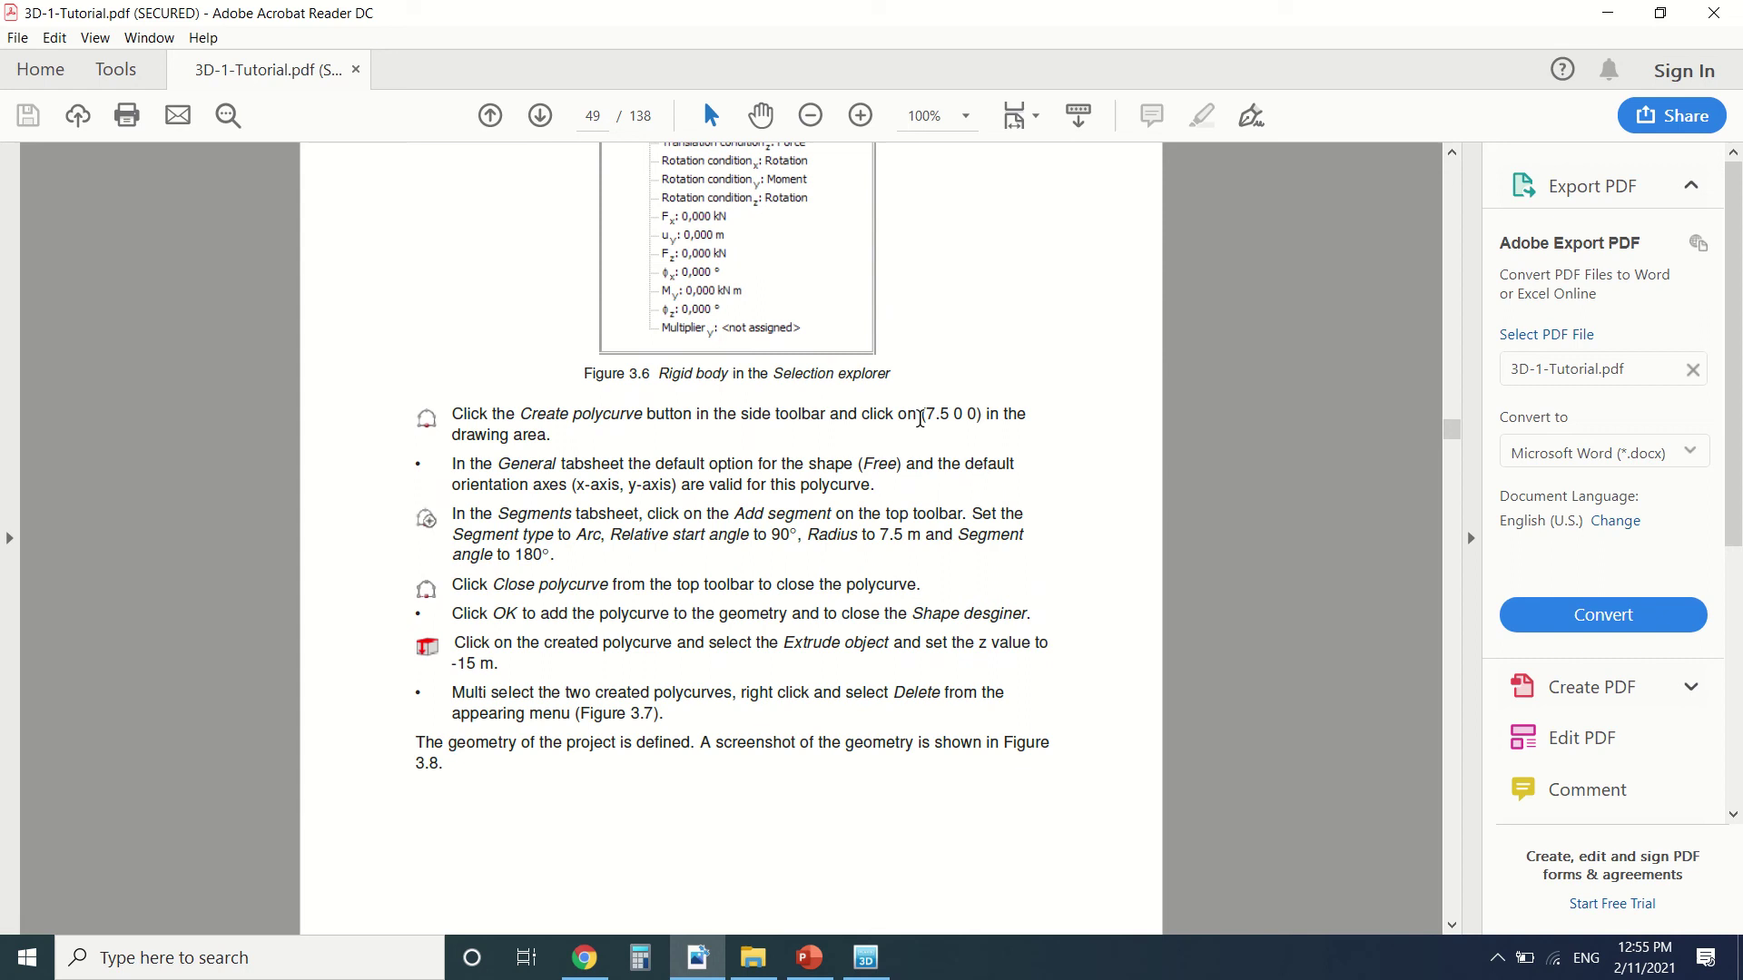
{"action": "scroll", "coordinate": [570, 566], "scroll_direction": "down", "scroll_amount": 2}
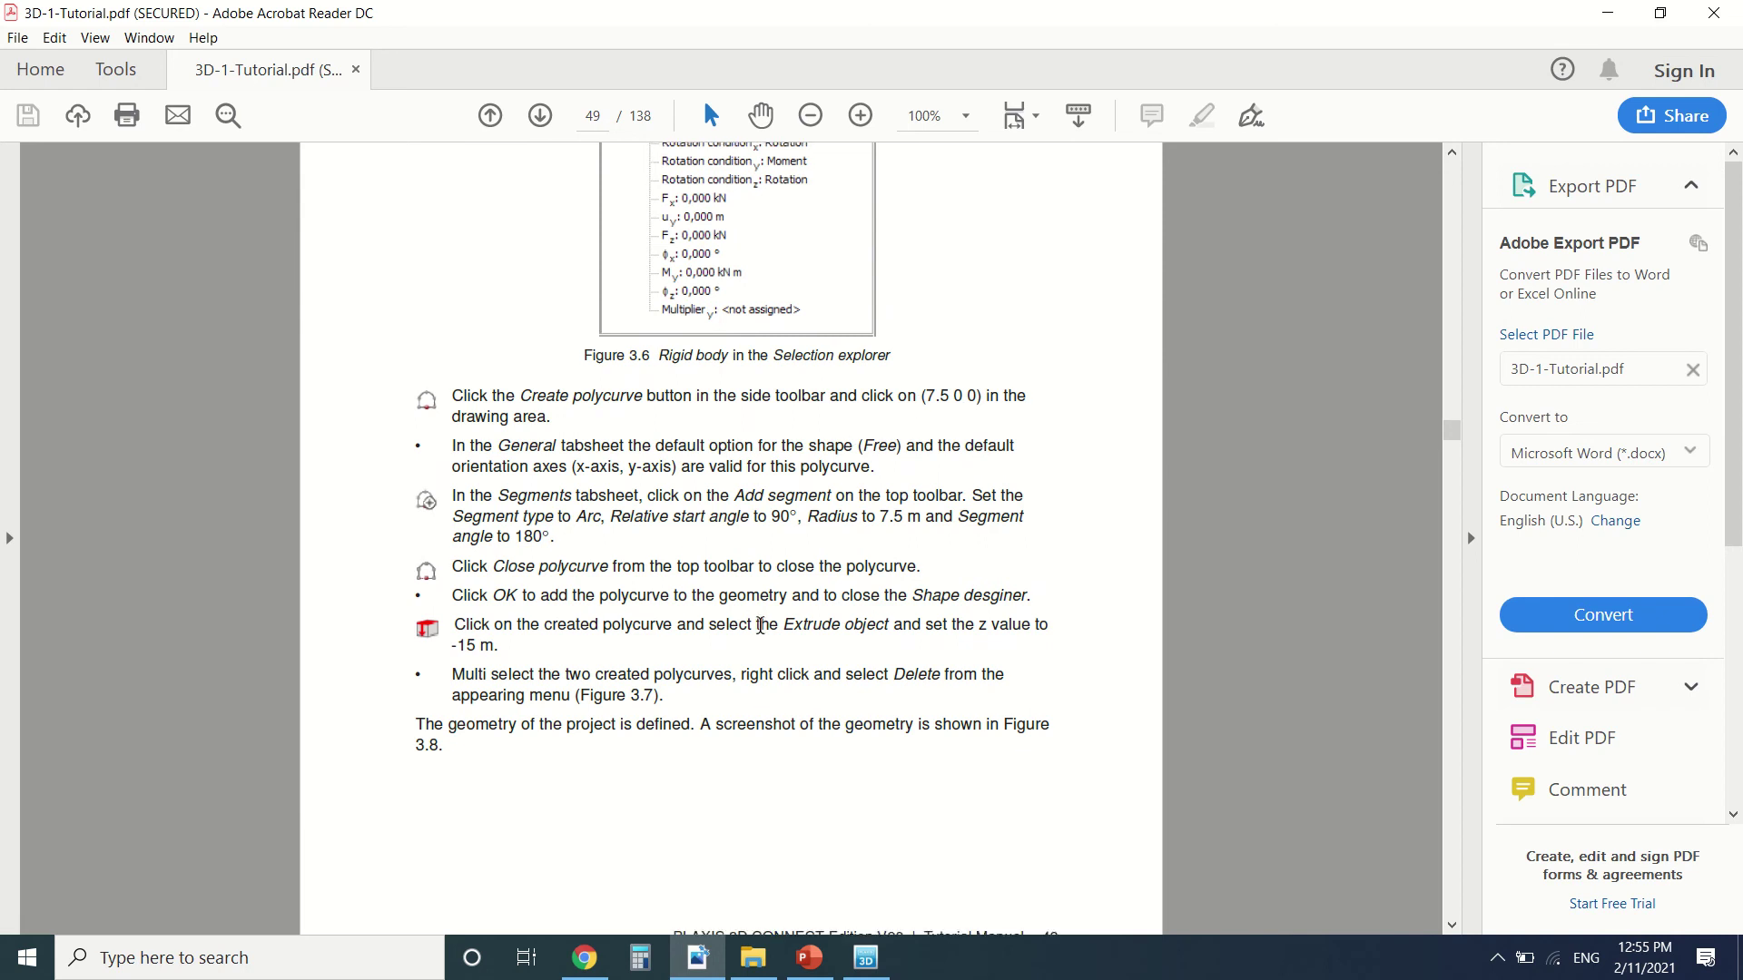
{"action": "left_click", "coordinate": [865, 958]}
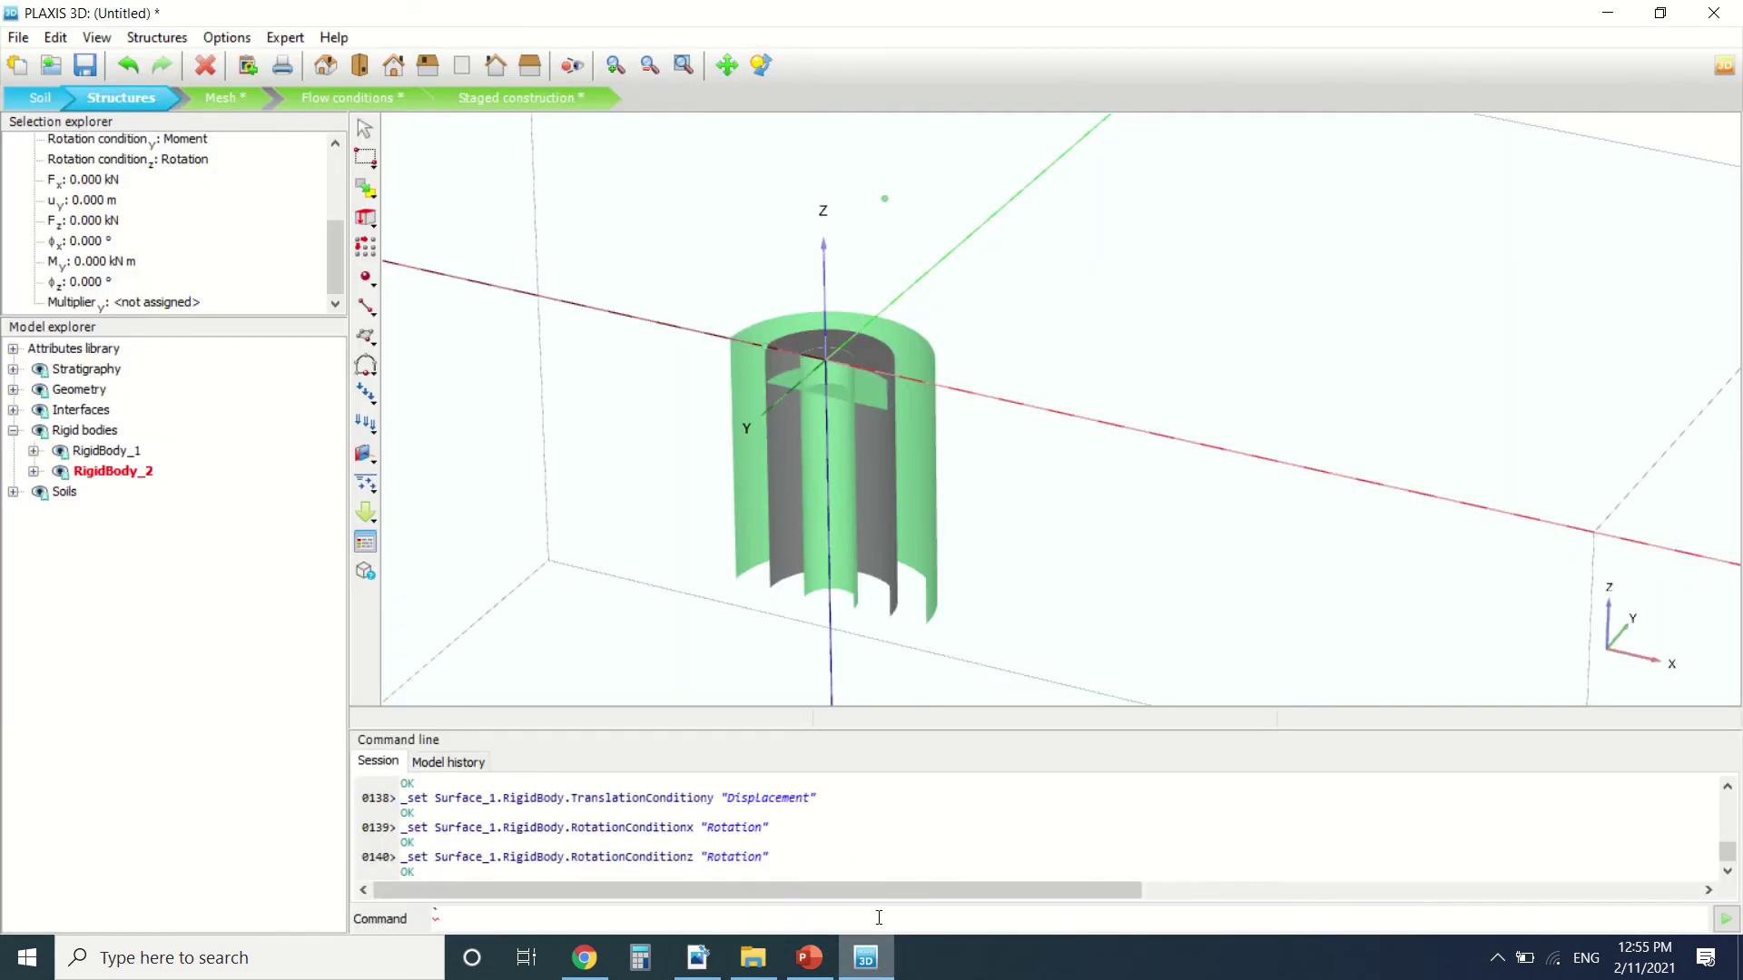
Start a new polycurve at (7.5, 0, 0) and add its first segment.
{"action": "left_click", "coordinate": [366, 367]}
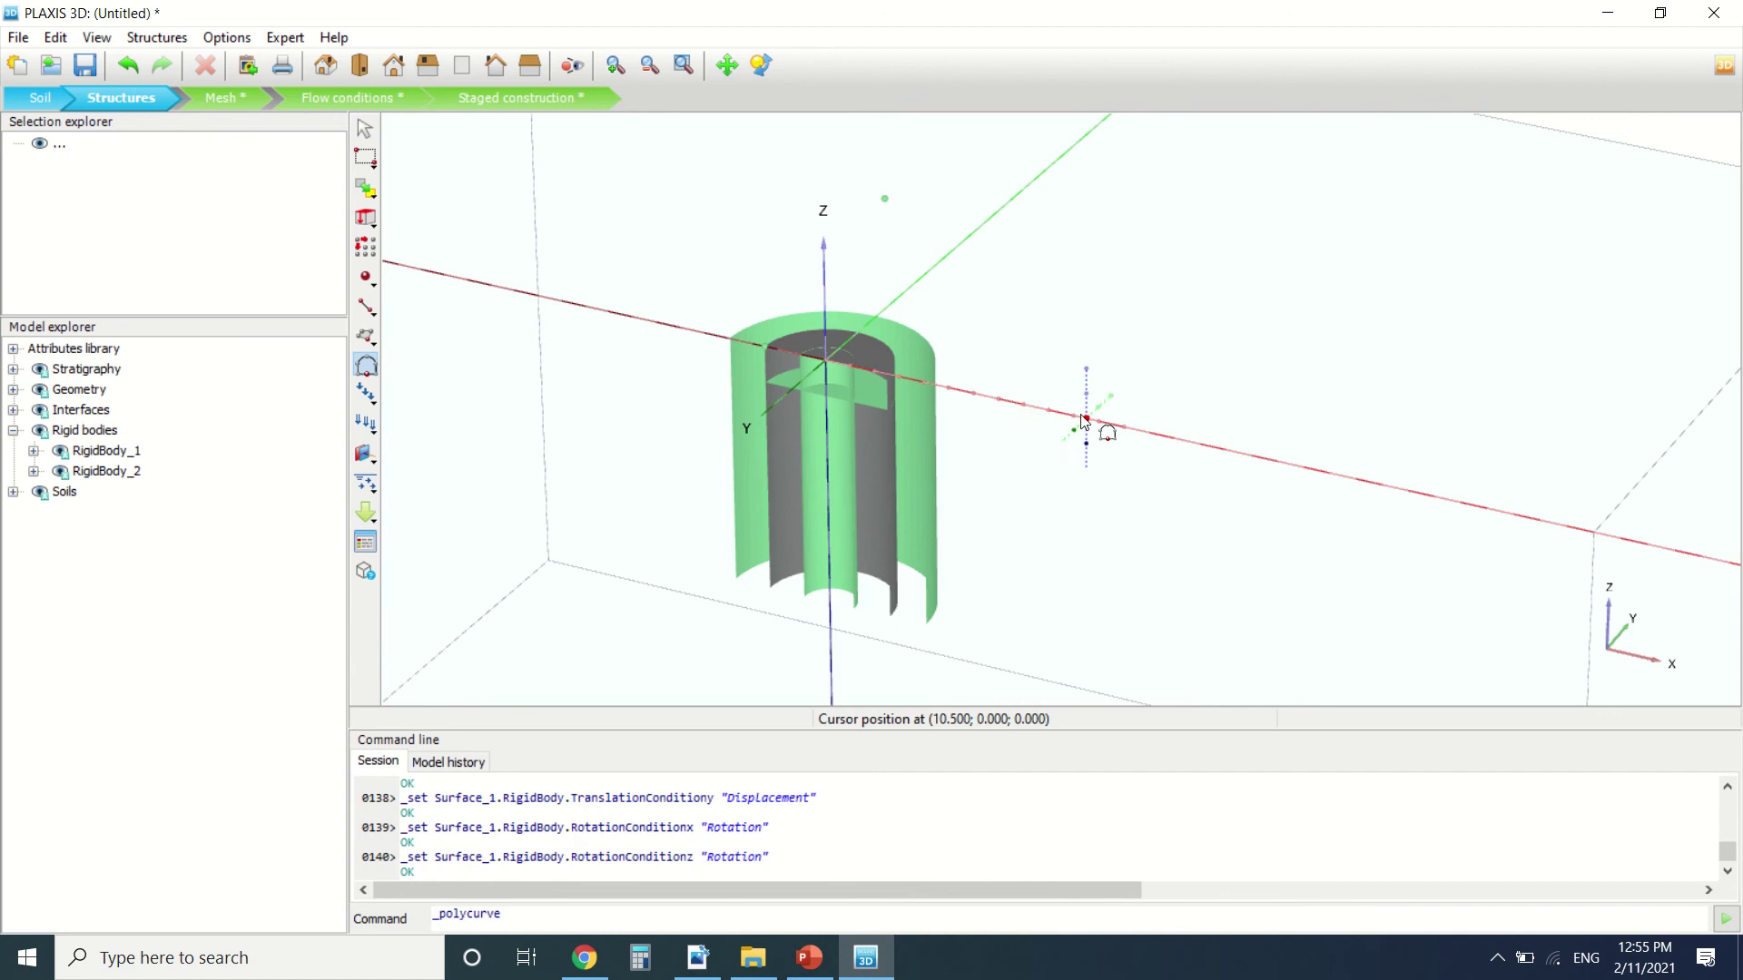
{"action": "left_click", "coordinate": [1012, 406]}
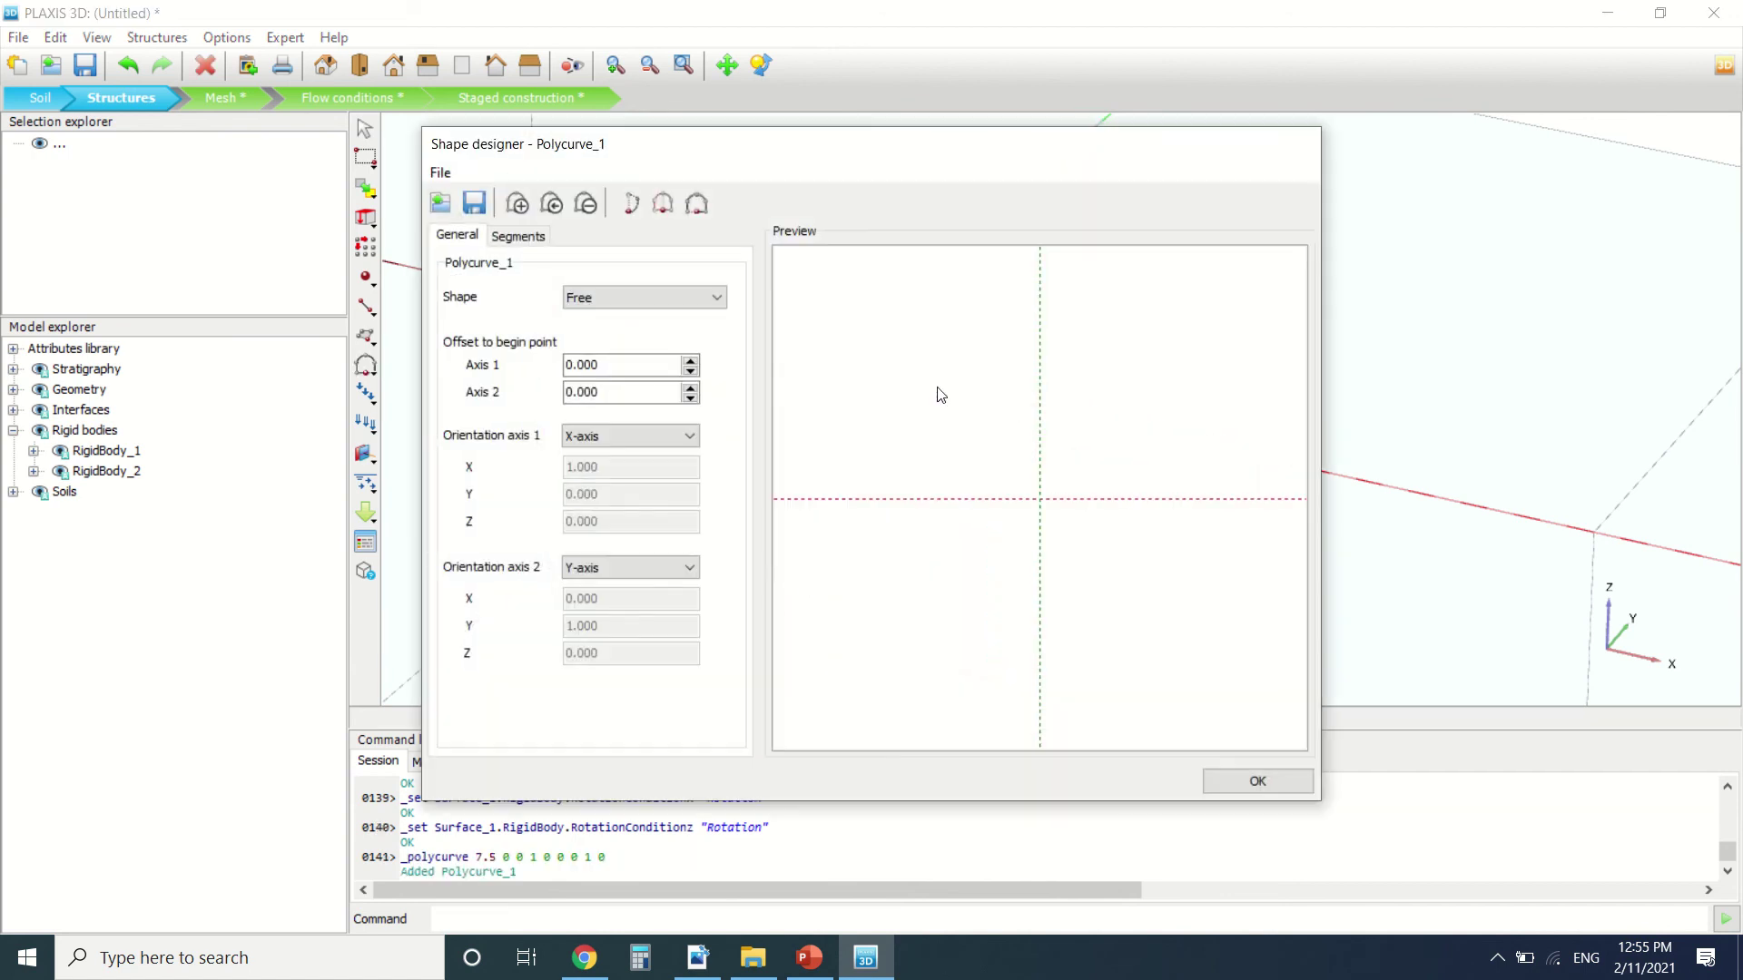
{"action": "left_click", "coordinate": [517, 236]}
{"action": "left_click", "coordinate": [518, 205]}
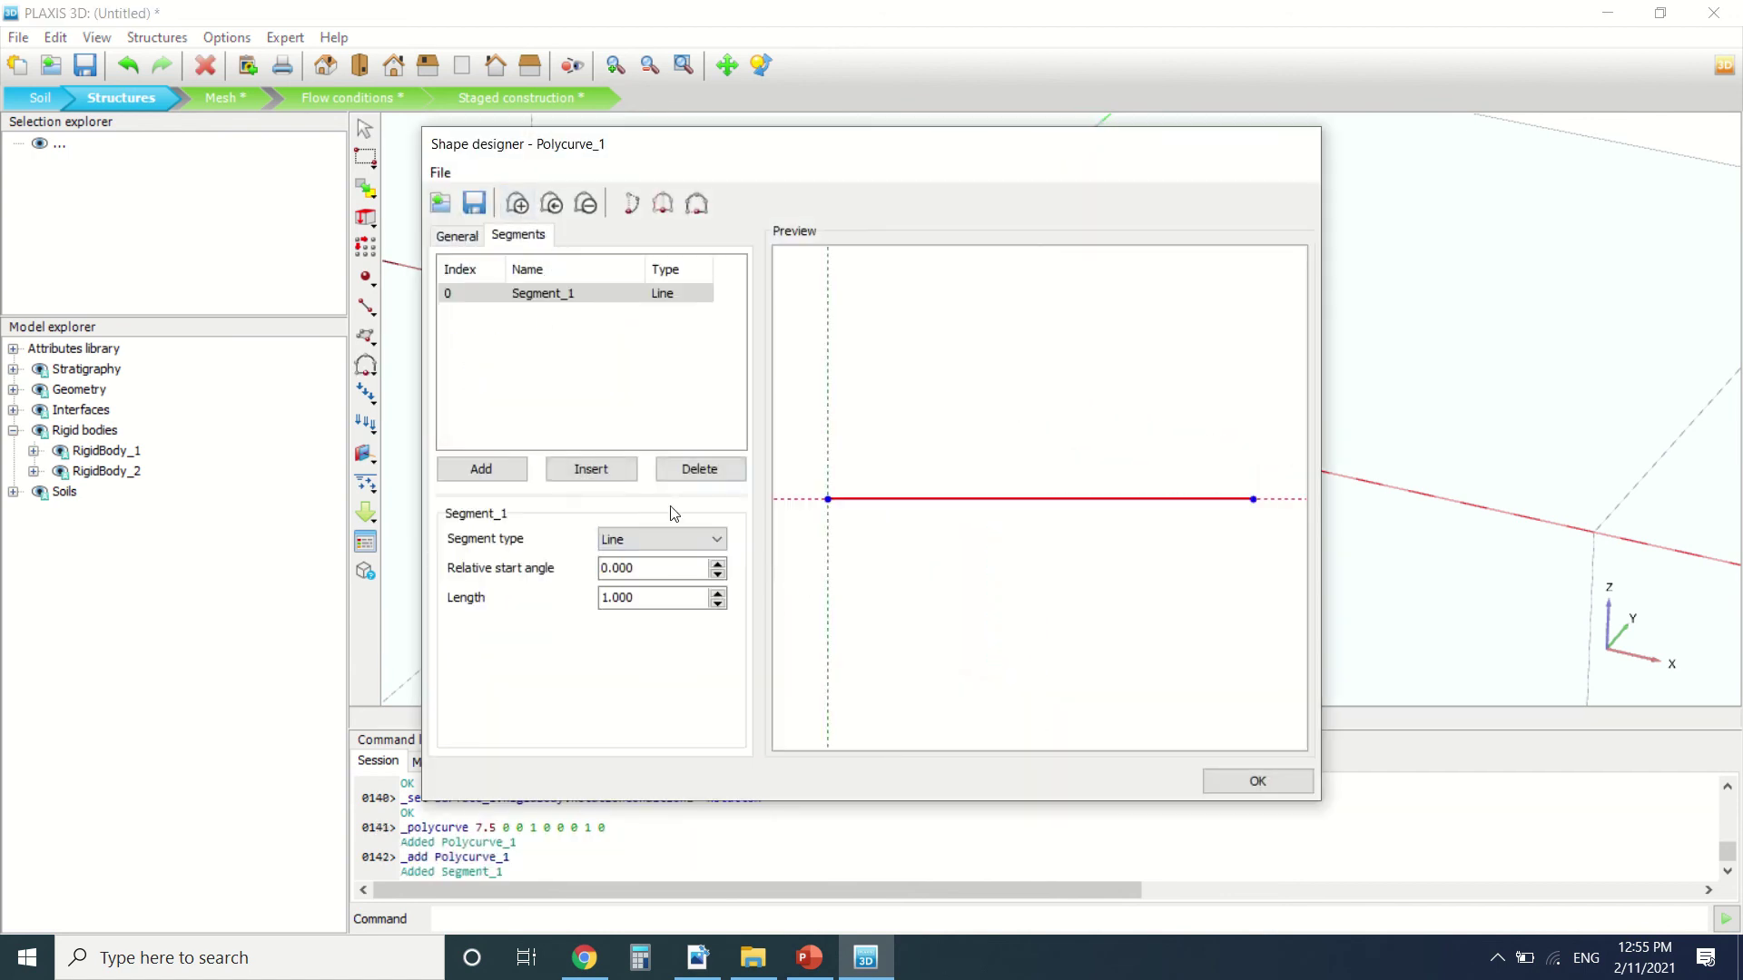
Make the segment an arc with start angle 90°, radius 7.5 m and angle 180°, then confirm.
{"action": "left_click", "coordinate": [668, 539]}
{"action": "left_click", "coordinate": [658, 566]}
{"action": "left_click", "coordinate": [707, 572]}
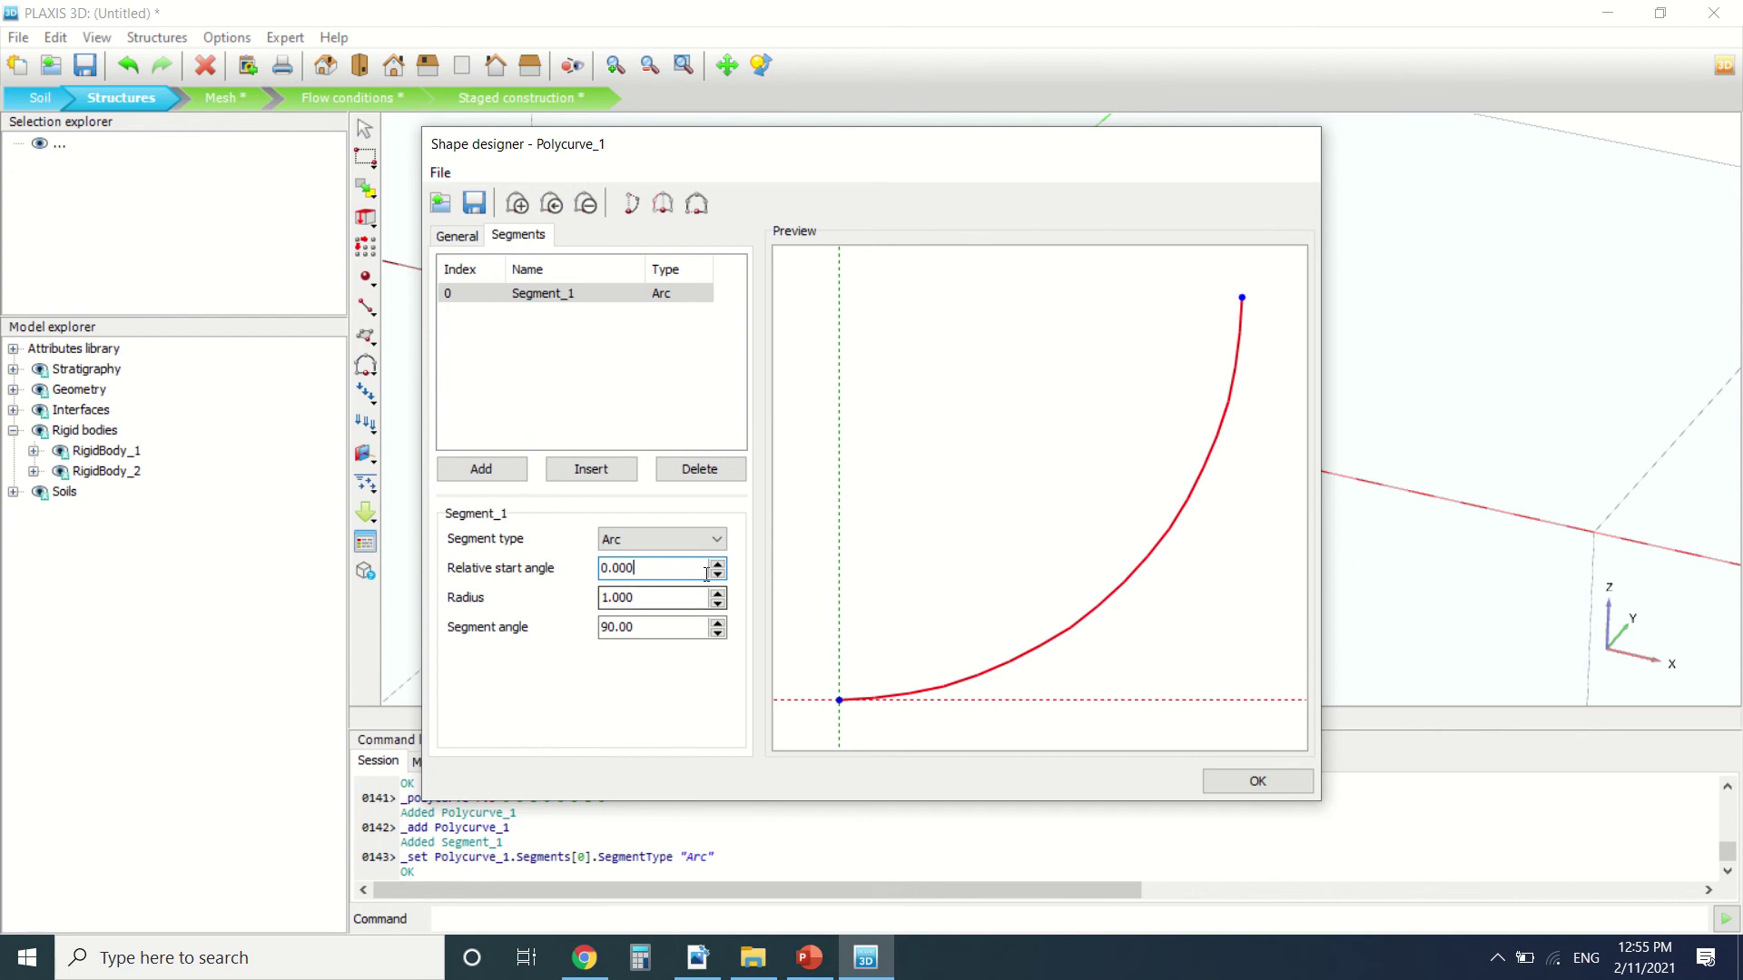
{"action": "left_click_drag", "start_coordinate": [707, 574], "coordinate": [534, 544]}
{"action": "type", "text": "90"}
{"action": "key", "text": "Tab"}
{"action": "type", "text": "7"}
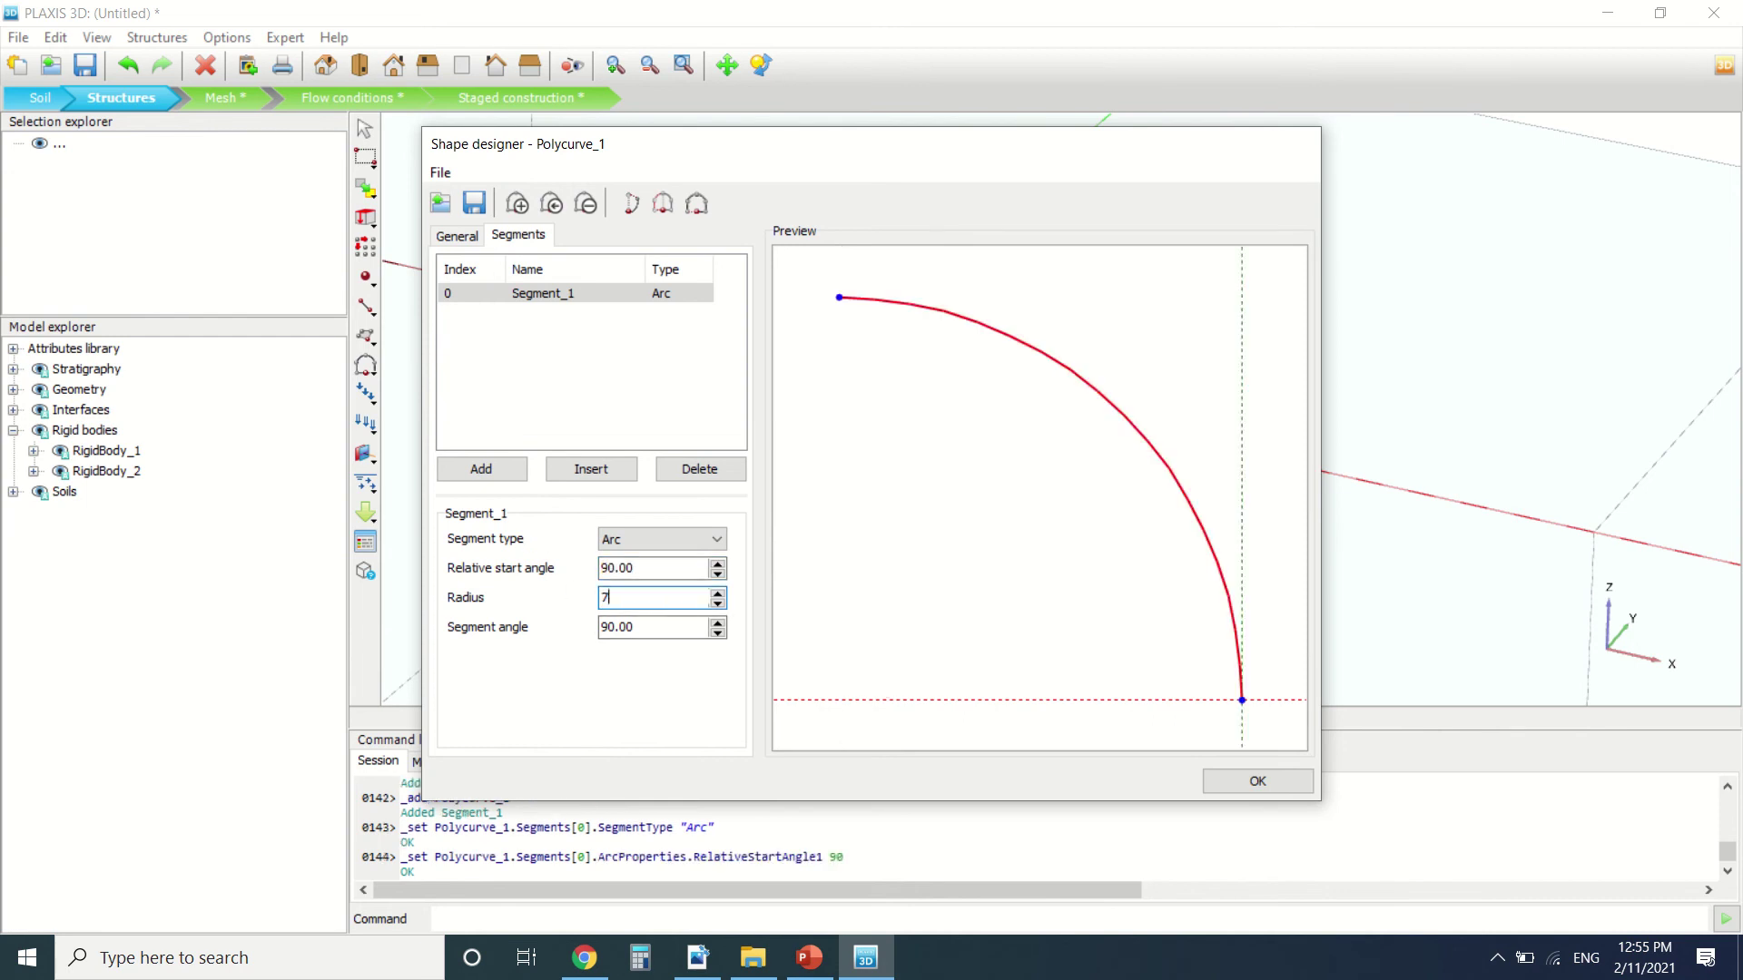
{"action": "type", "text": ".5"}
{"action": "key", "text": "Tab"}
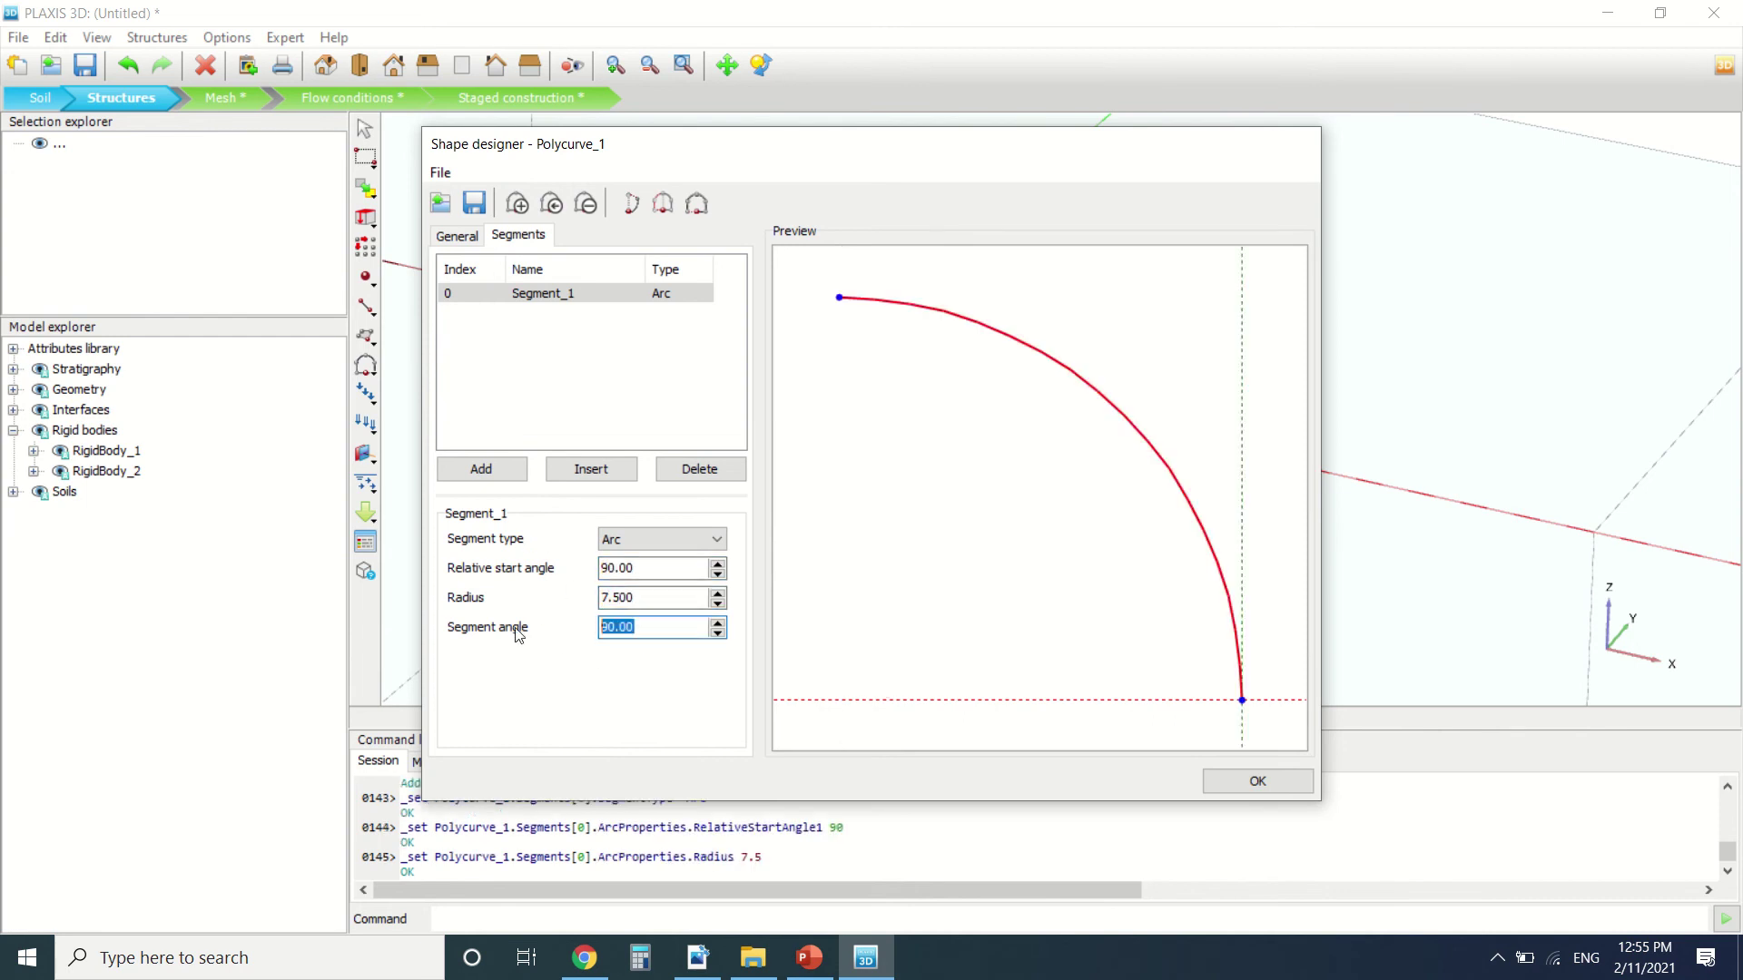
{"action": "type", "text": "180"}
{"action": "key", "text": "shift+Tab"}
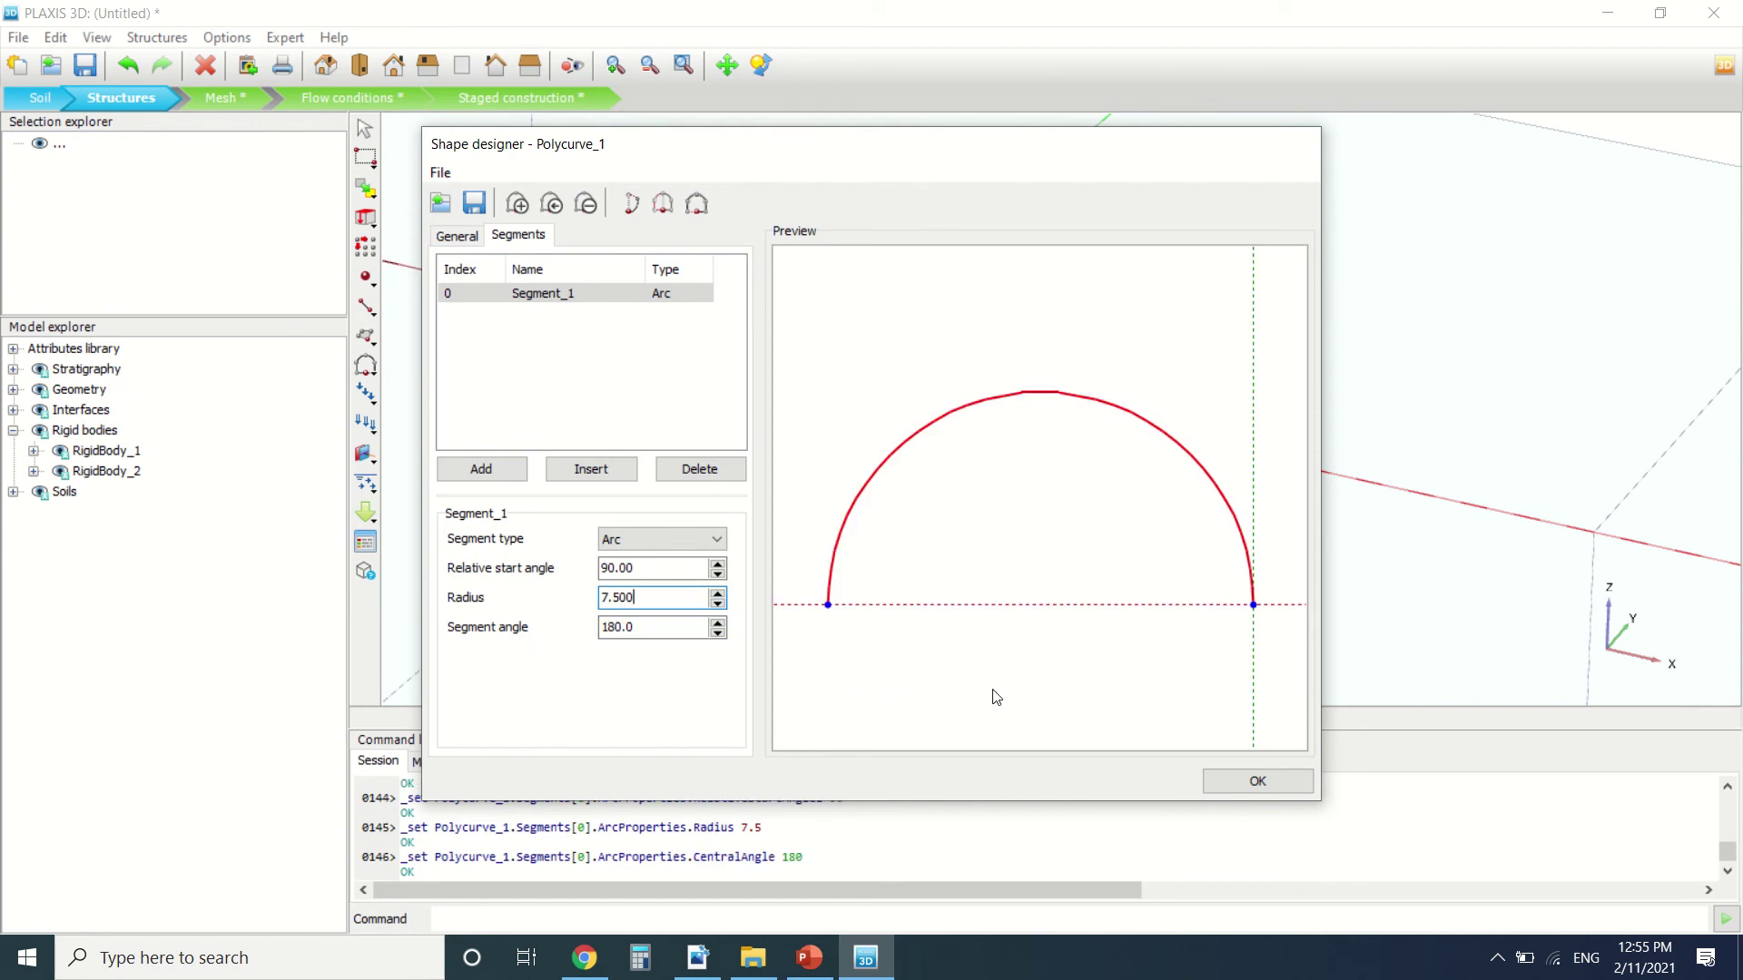
{"action": "left_click", "coordinate": [1257, 781]}
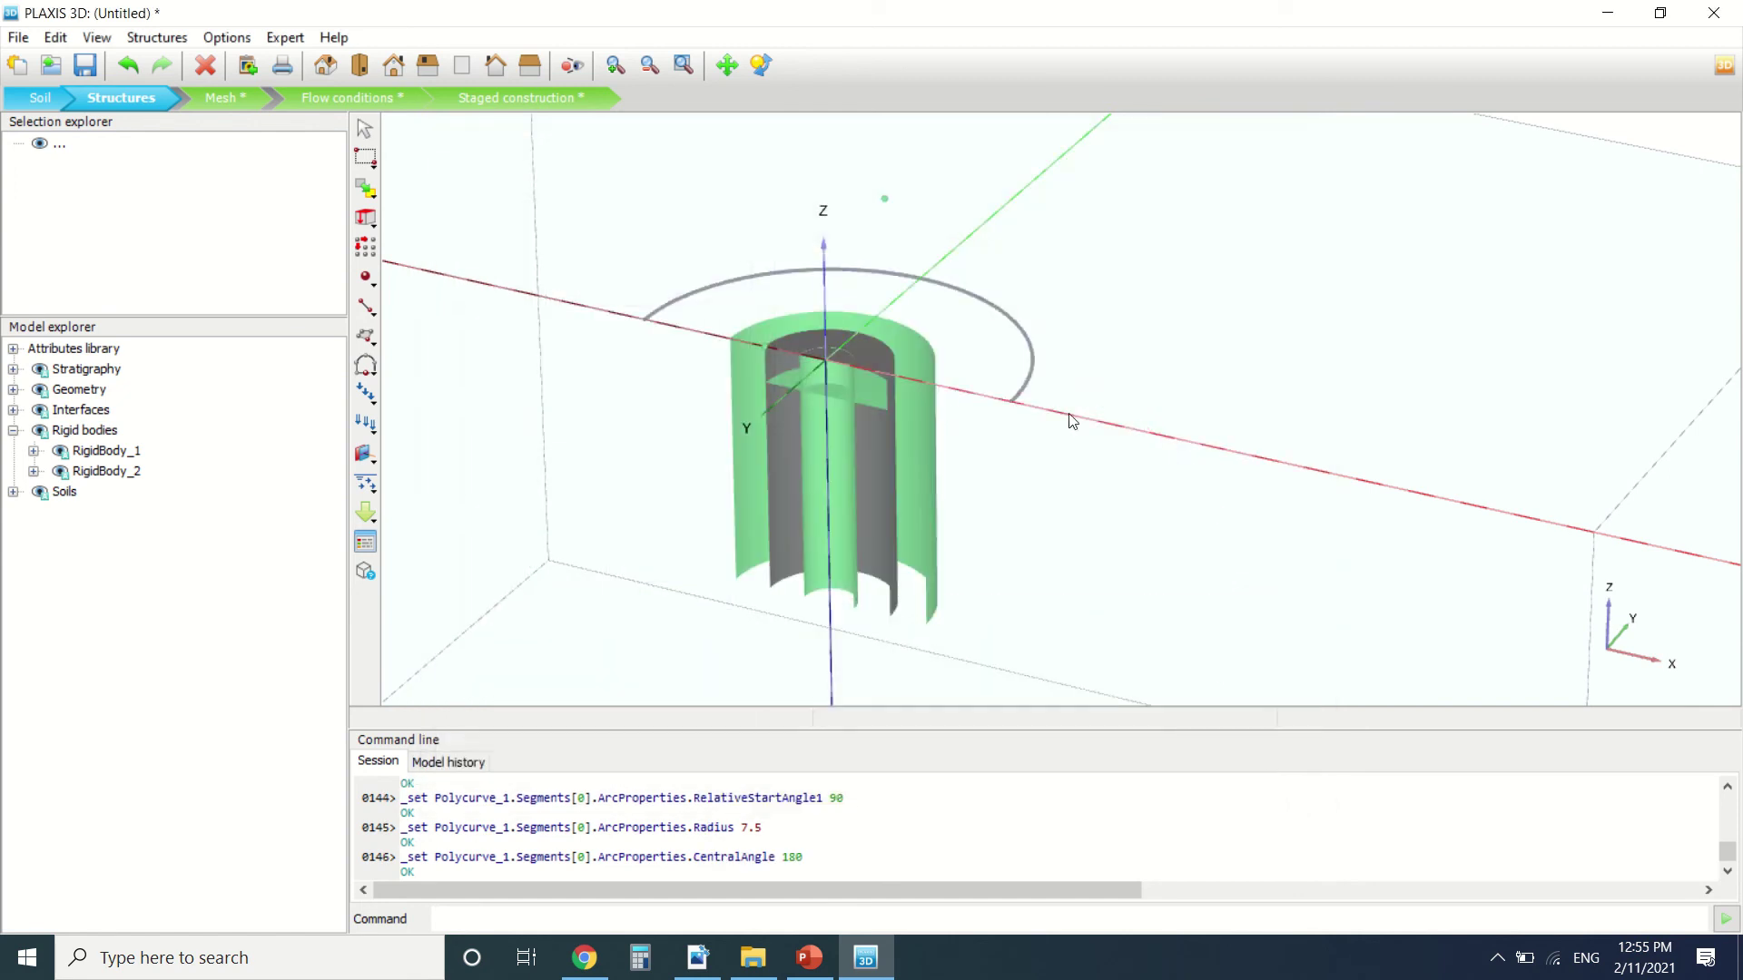
Close the semicircular polycurve and extrude it 15 m downward into a half-cylinder surface.
{"action": "left_click", "coordinate": [1023, 330]}
{"action": "right_click", "coordinate": [1023, 331]}
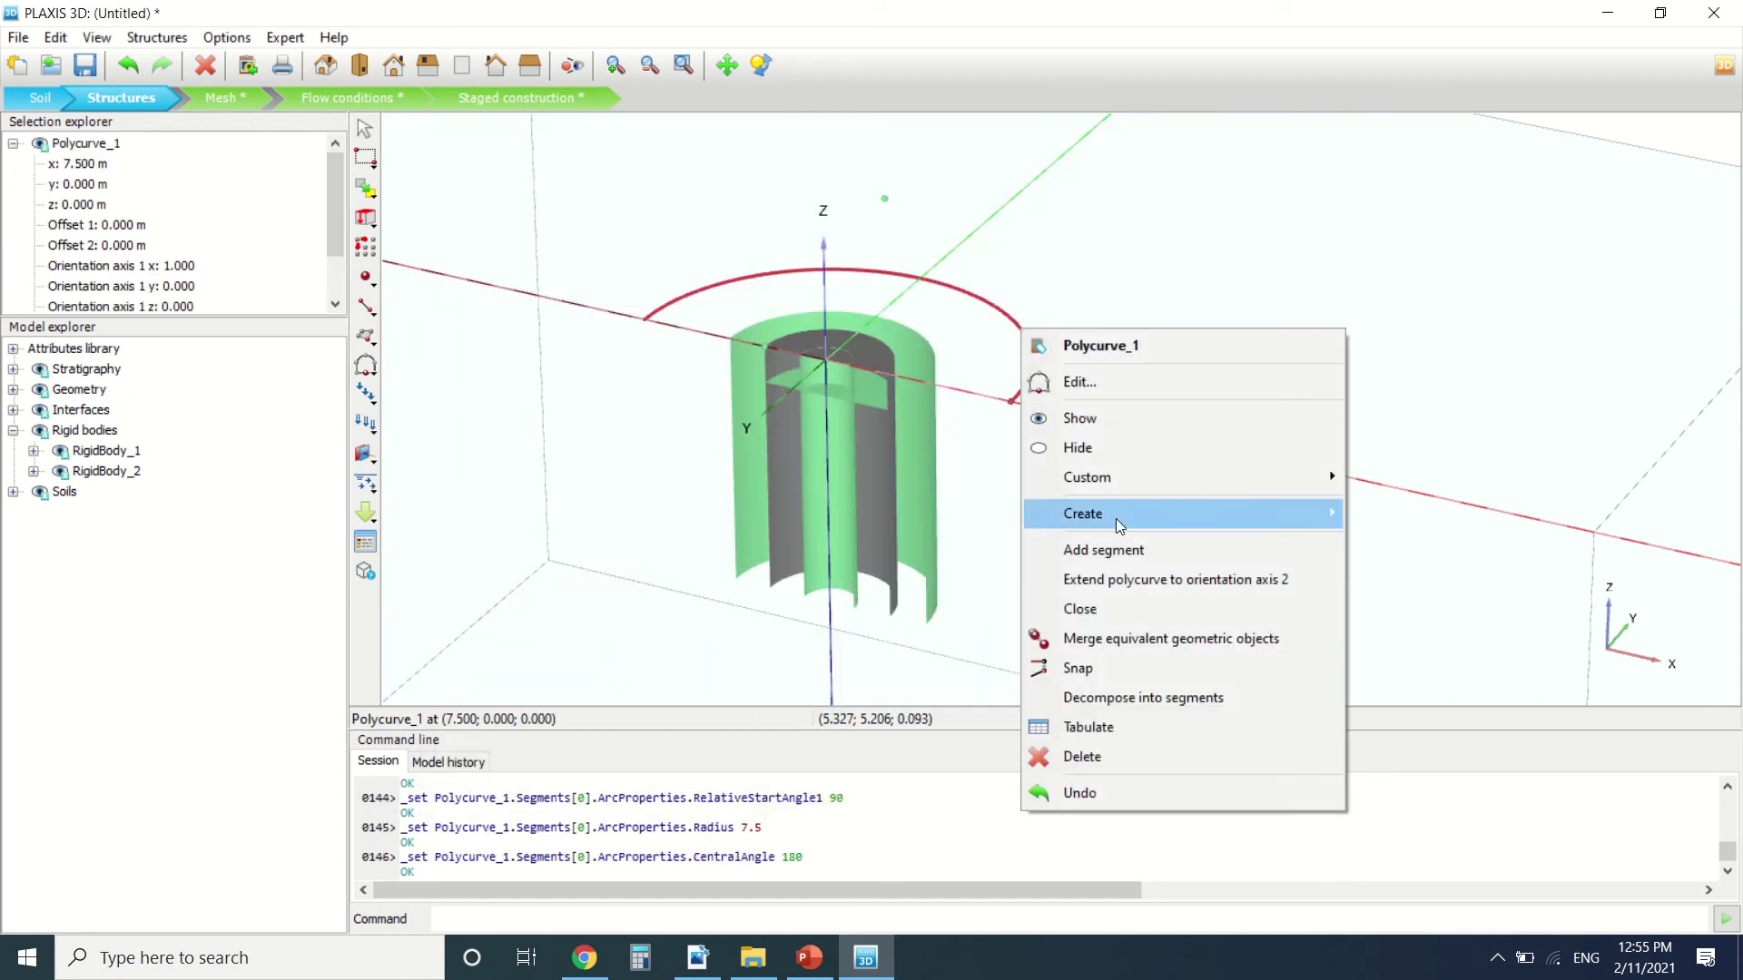
{"action": "left_click", "coordinate": [1124, 609]}
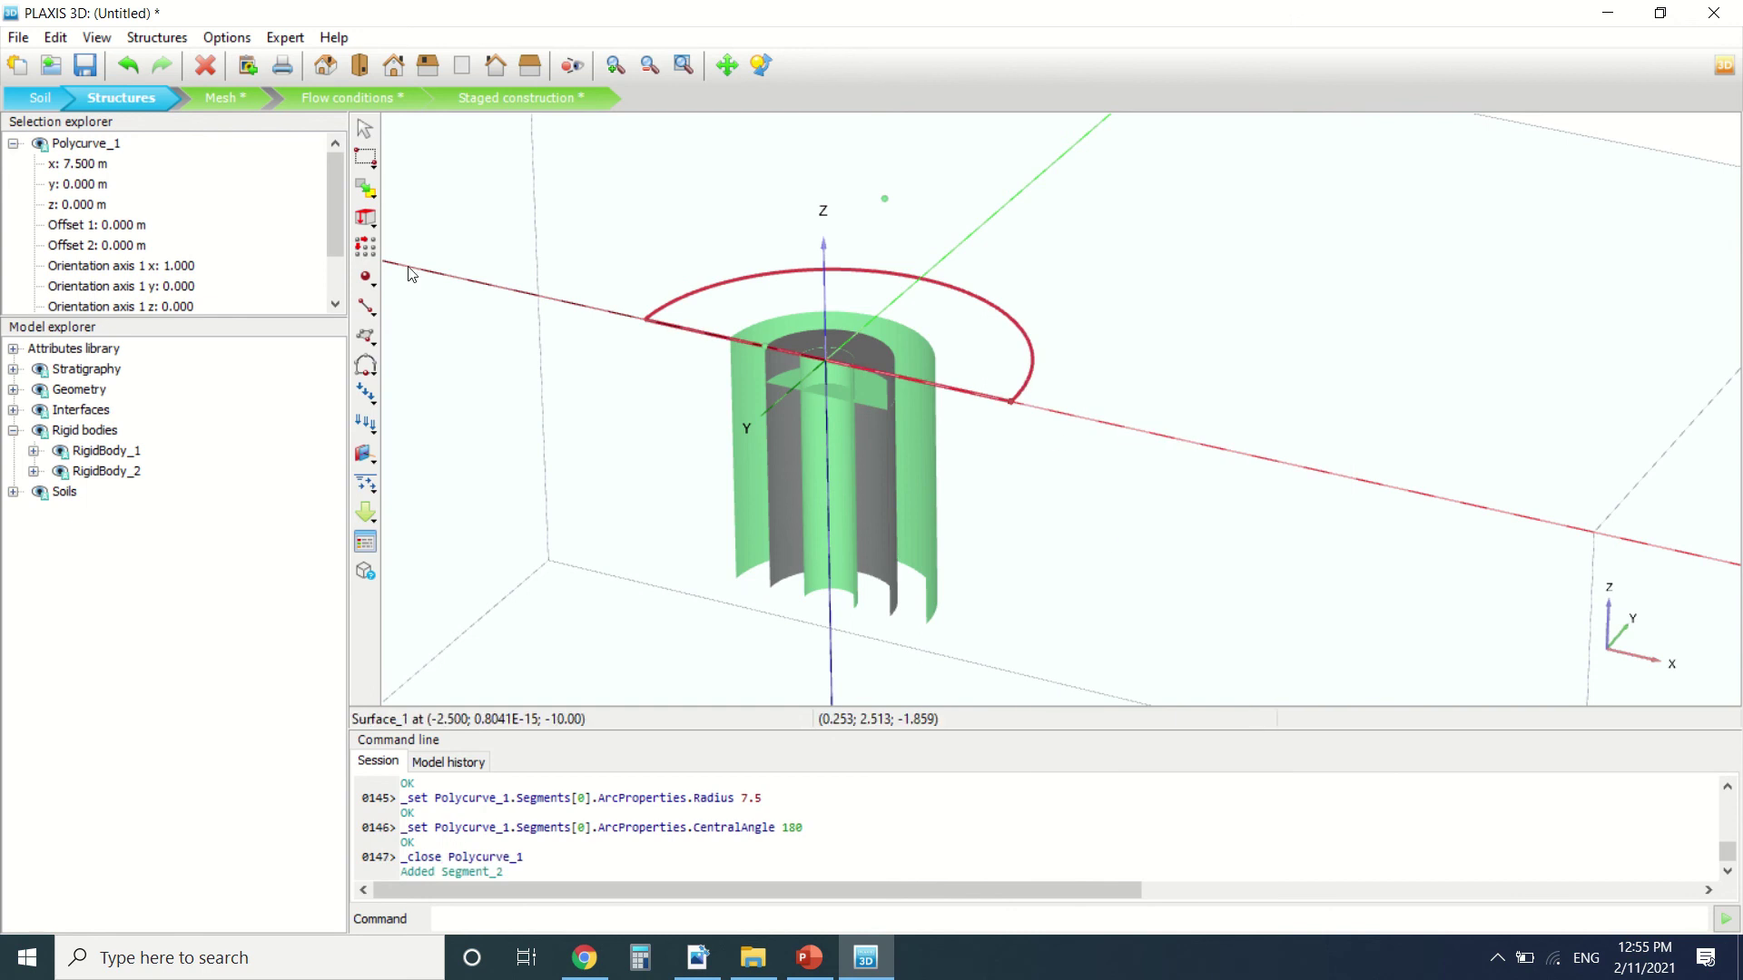
{"action": "left_click", "coordinate": [365, 218]}
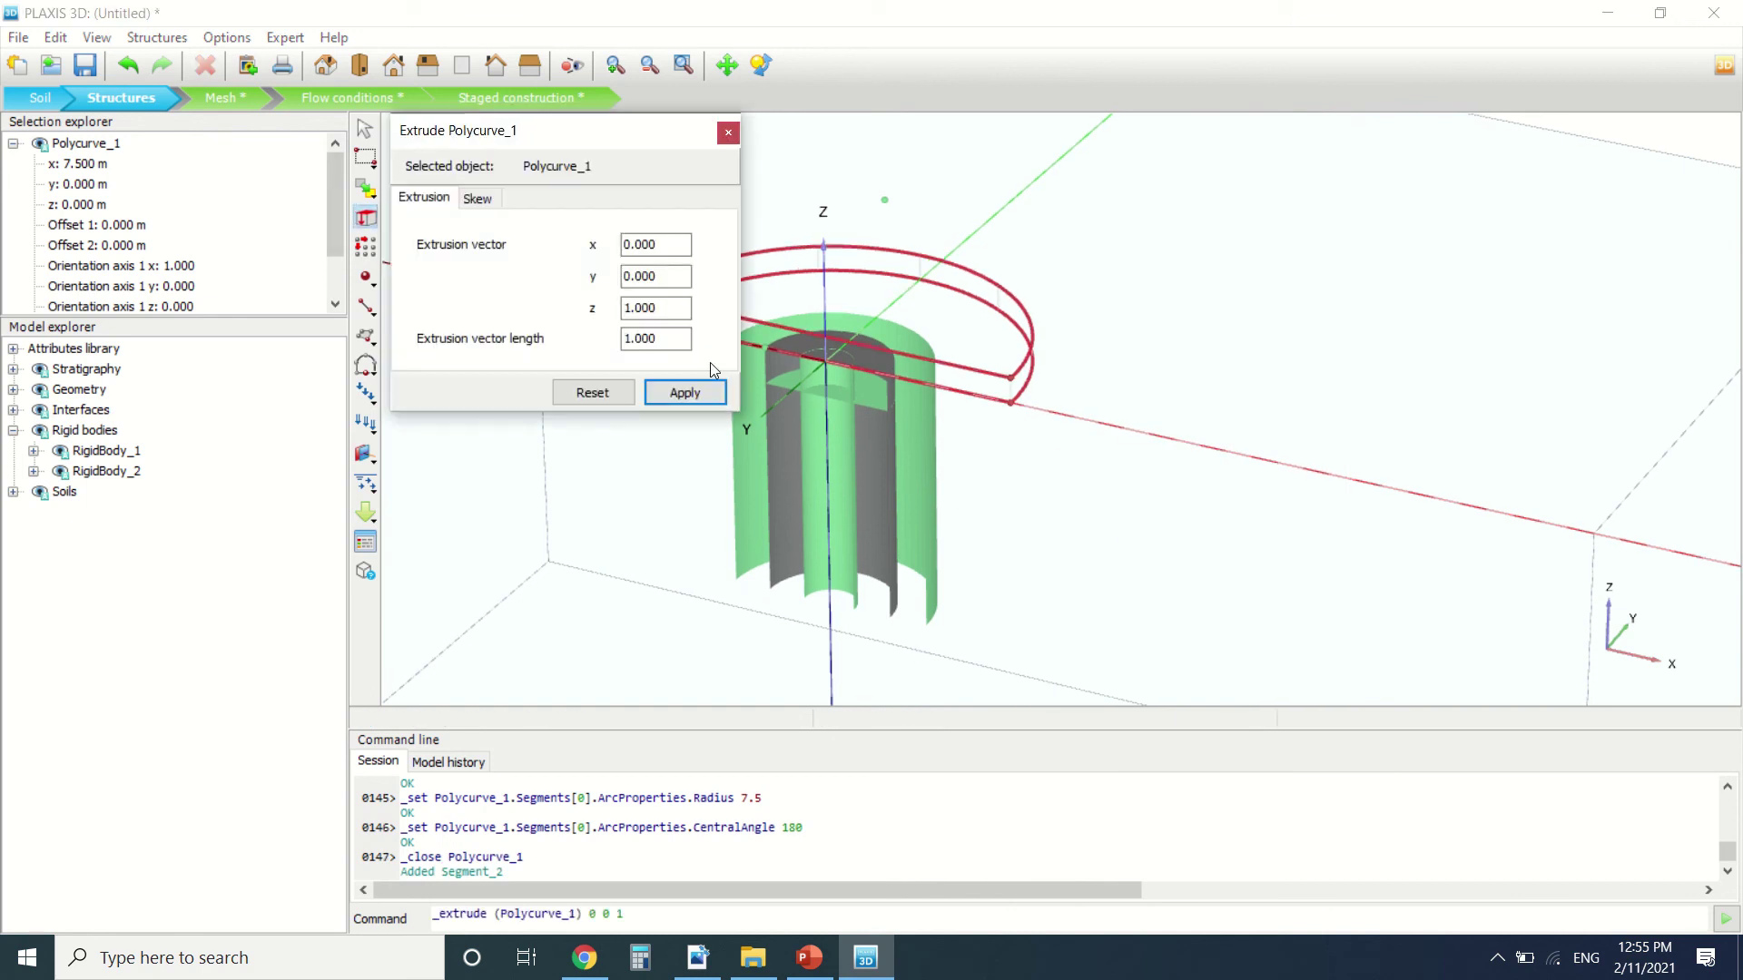
{"action": "double_click", "coordinate": [656, 307]}
{"action": "type", "text": "-15"}
{"action": "left_click", "coordinate": [681, 392]}
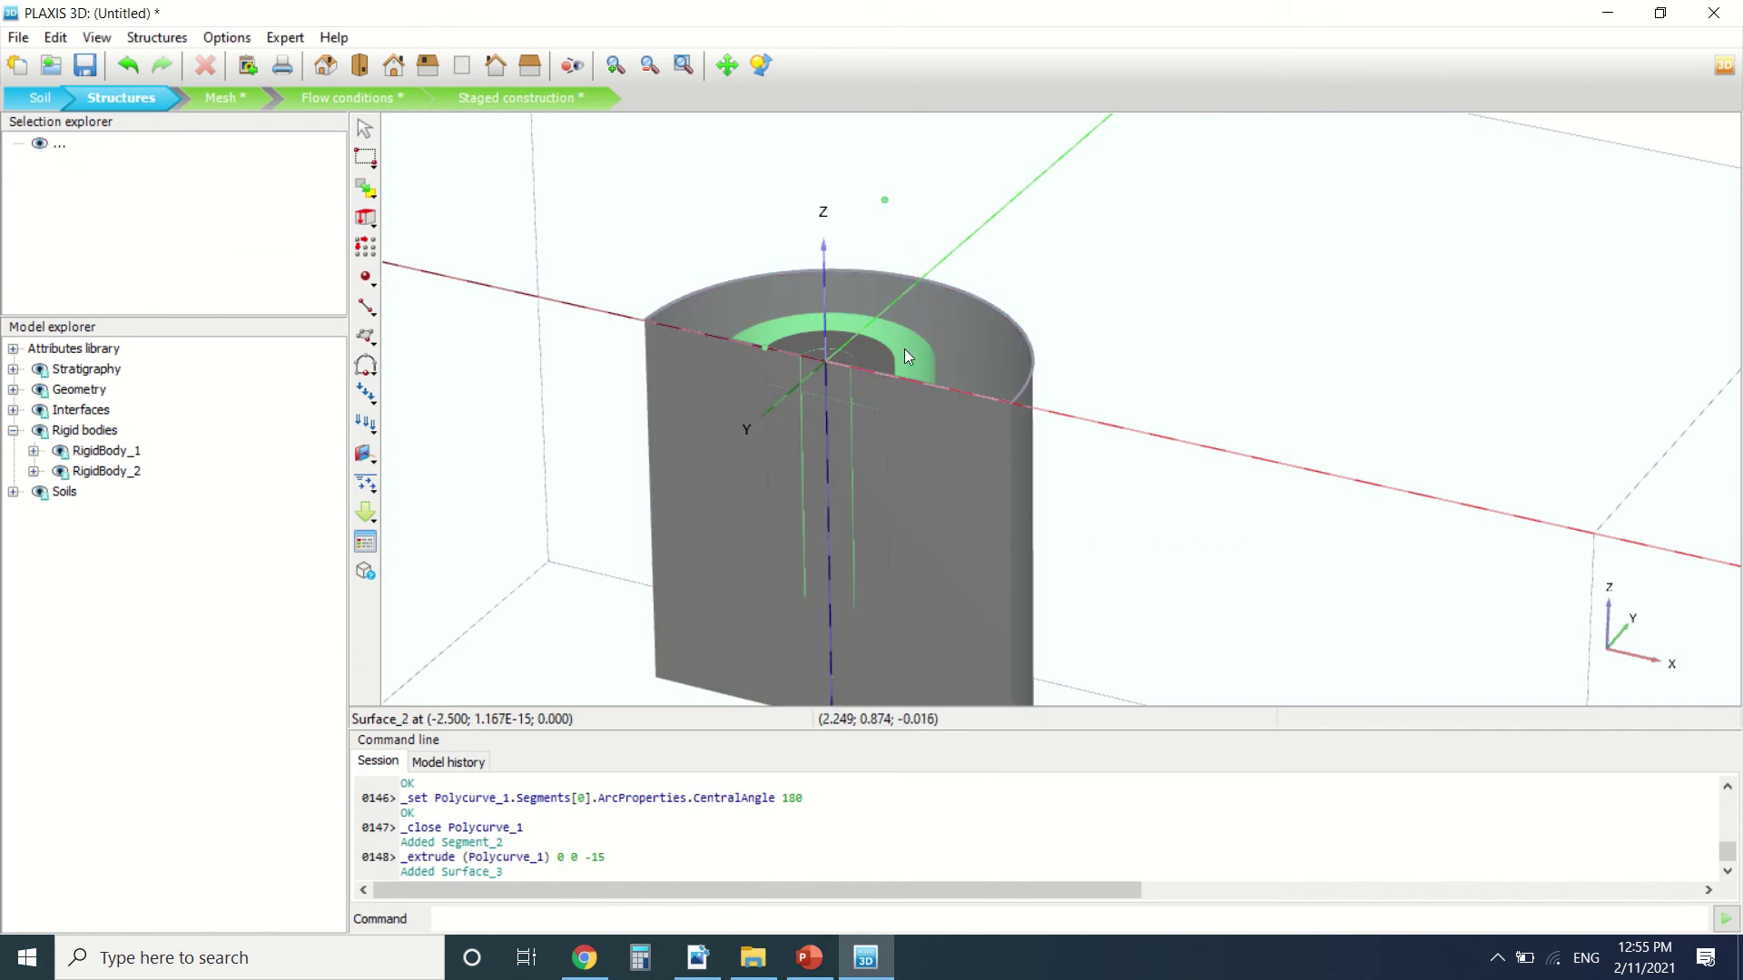
Delete the helper polycurve and bring up the mesh generation settings in Mesh mode.
{"action": "left_click", "coordinate": [929, 281]}
{"action": "key", "text": "Delete"}
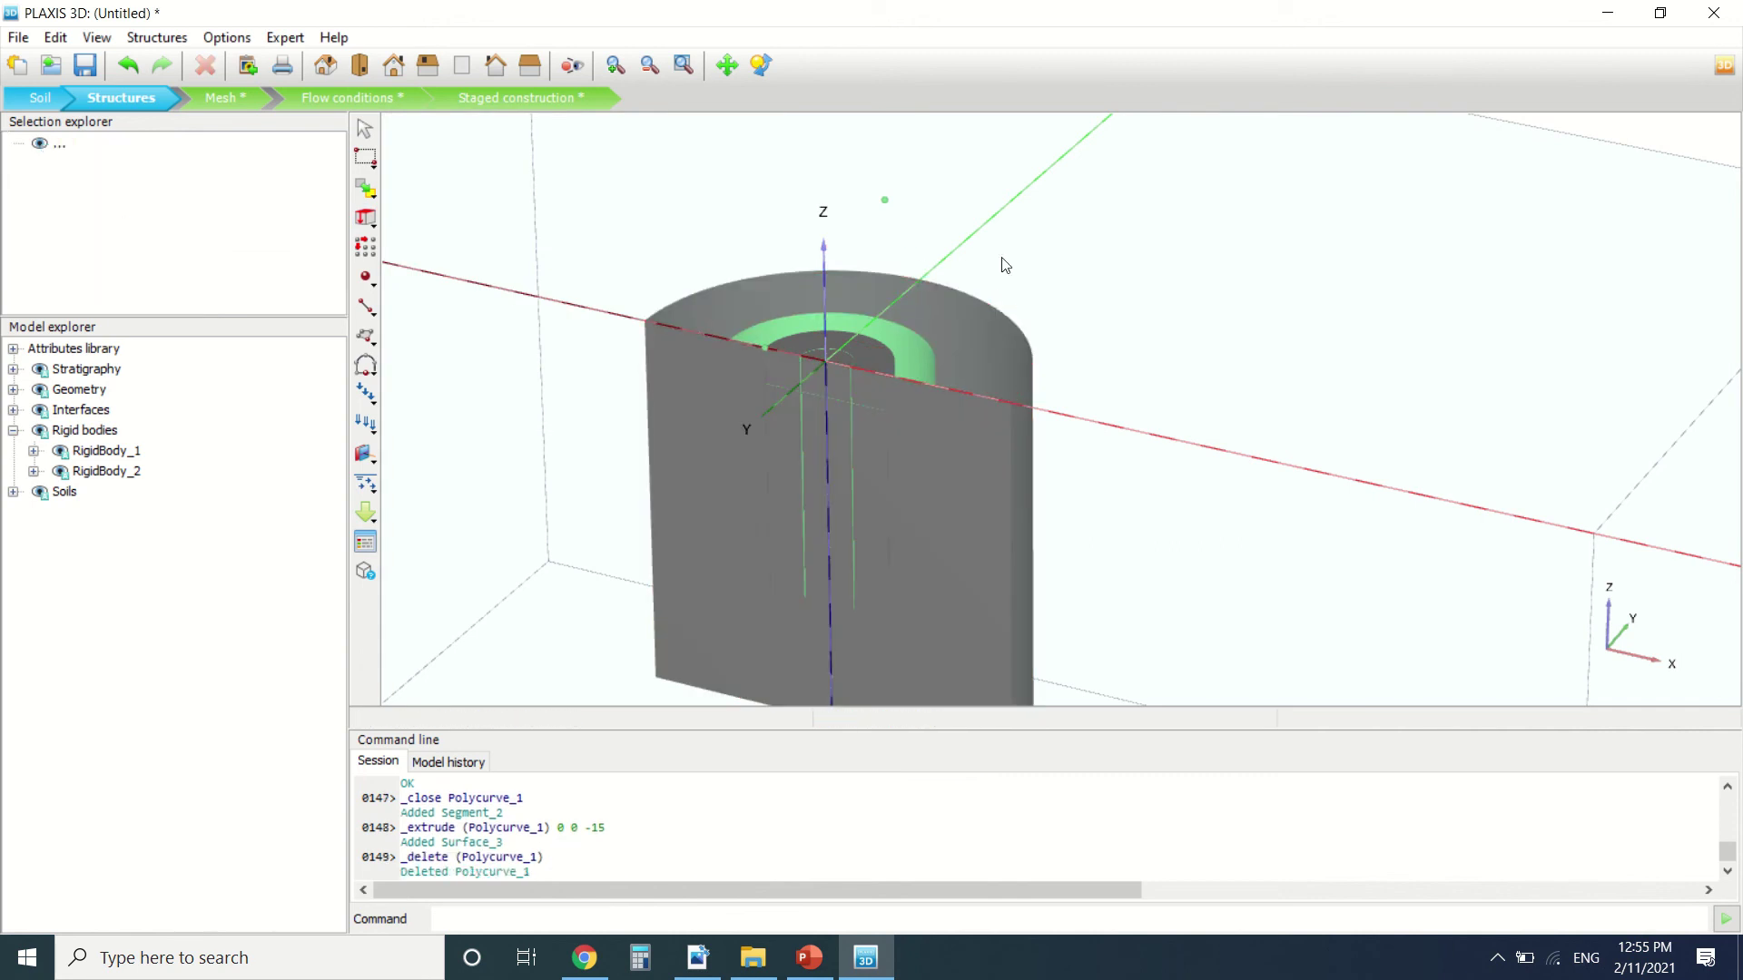
{"action": "left_click", "coordinate": [227, 93]}
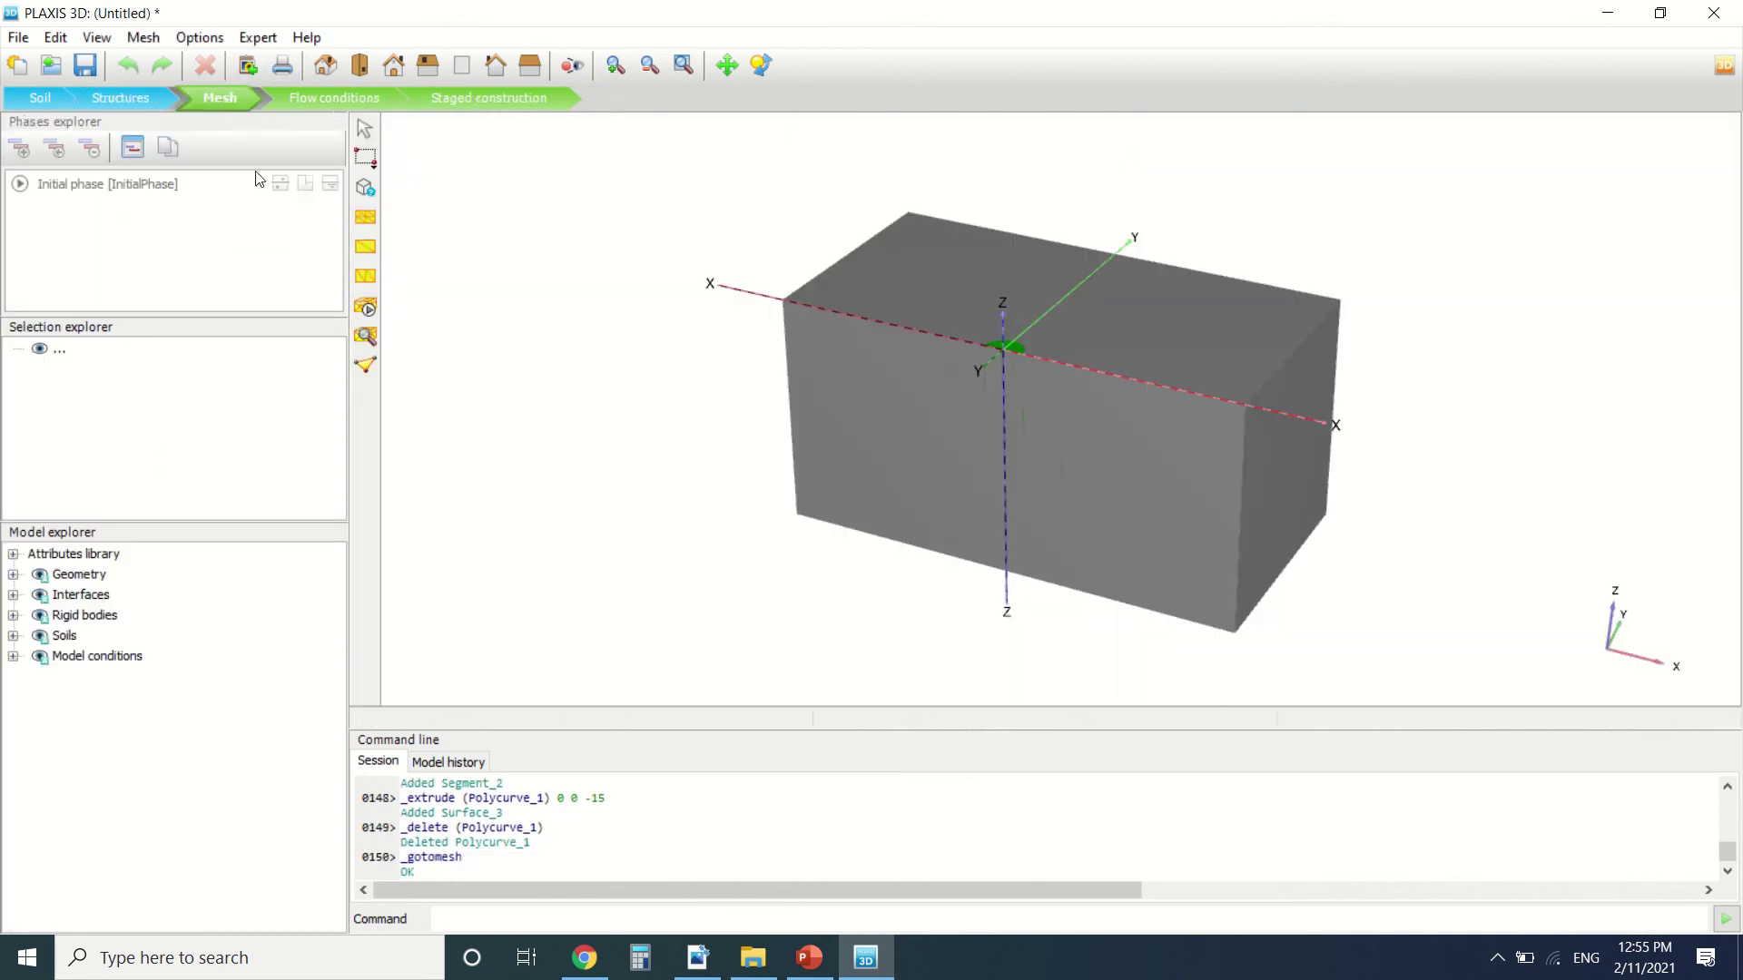
{"action": "left_click", "coordinate": [374, 314]}
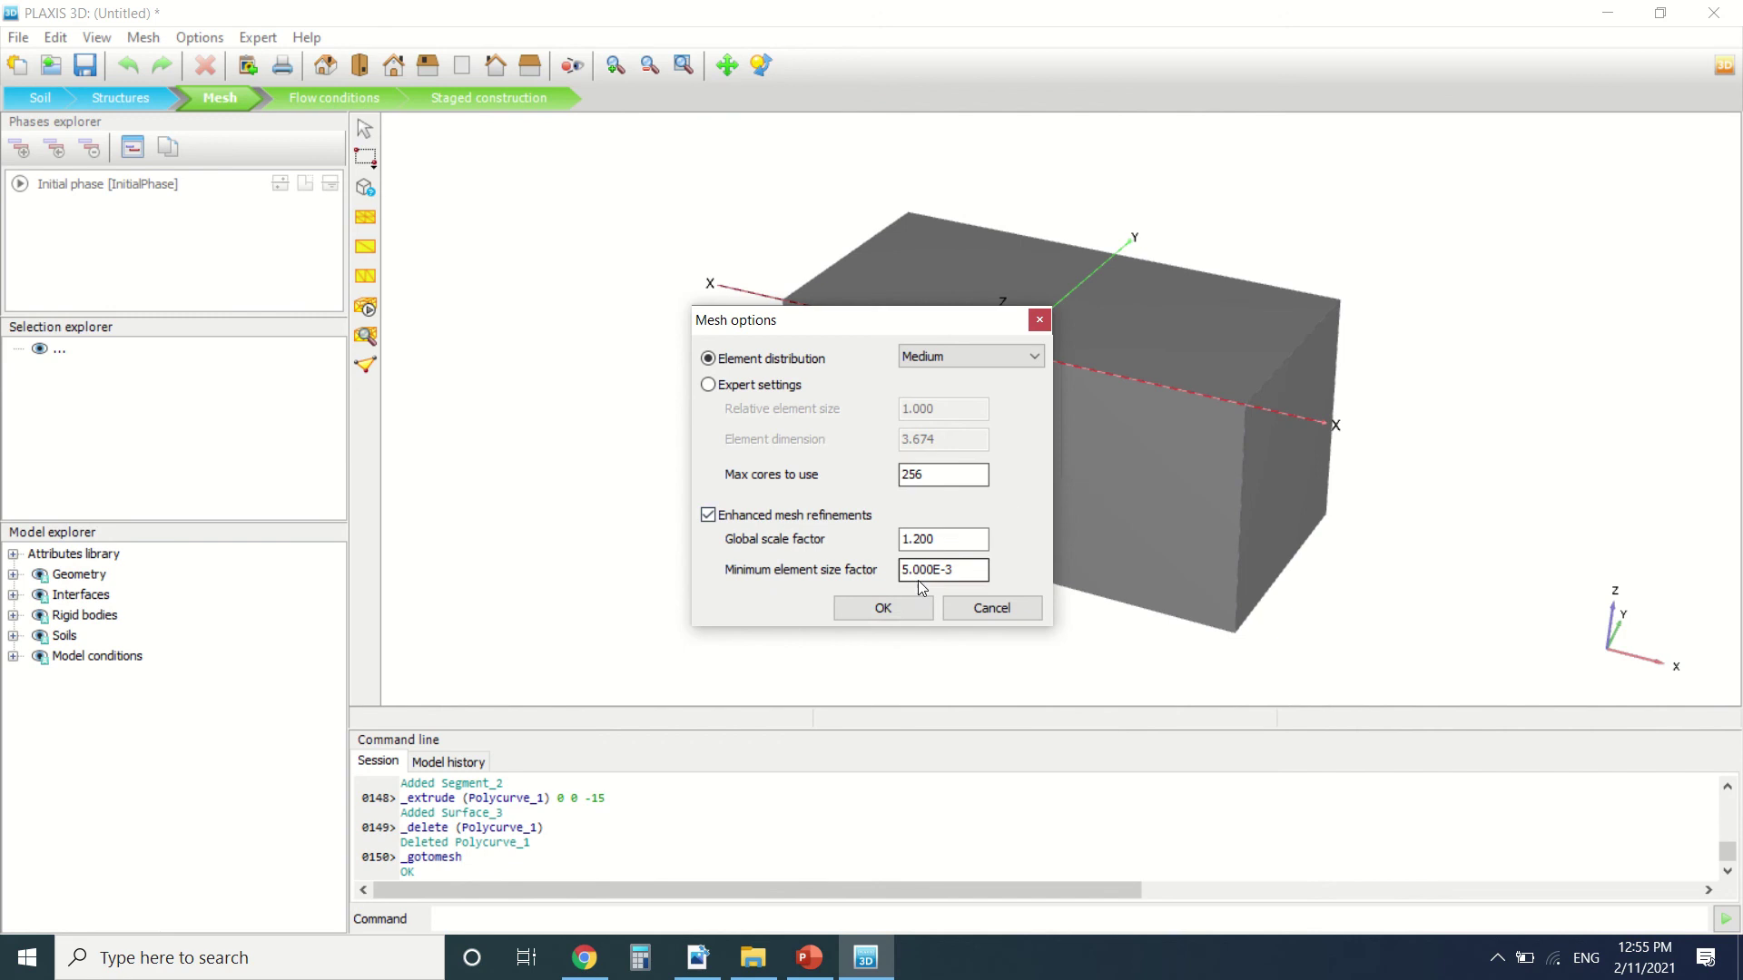
Generate the mesh (5937 elements, 10175 nodes) and scroll the tutorial to section 3.3 Performing Calculations.
{"action": "left_click", "coordinate": [884, 607]}
{"action": "left_click", "coordinate": [698, 955]}
{"action": "scroll", "coordinate": [667, 422], "scroll_direction": "down", "scroll_amount": 10}
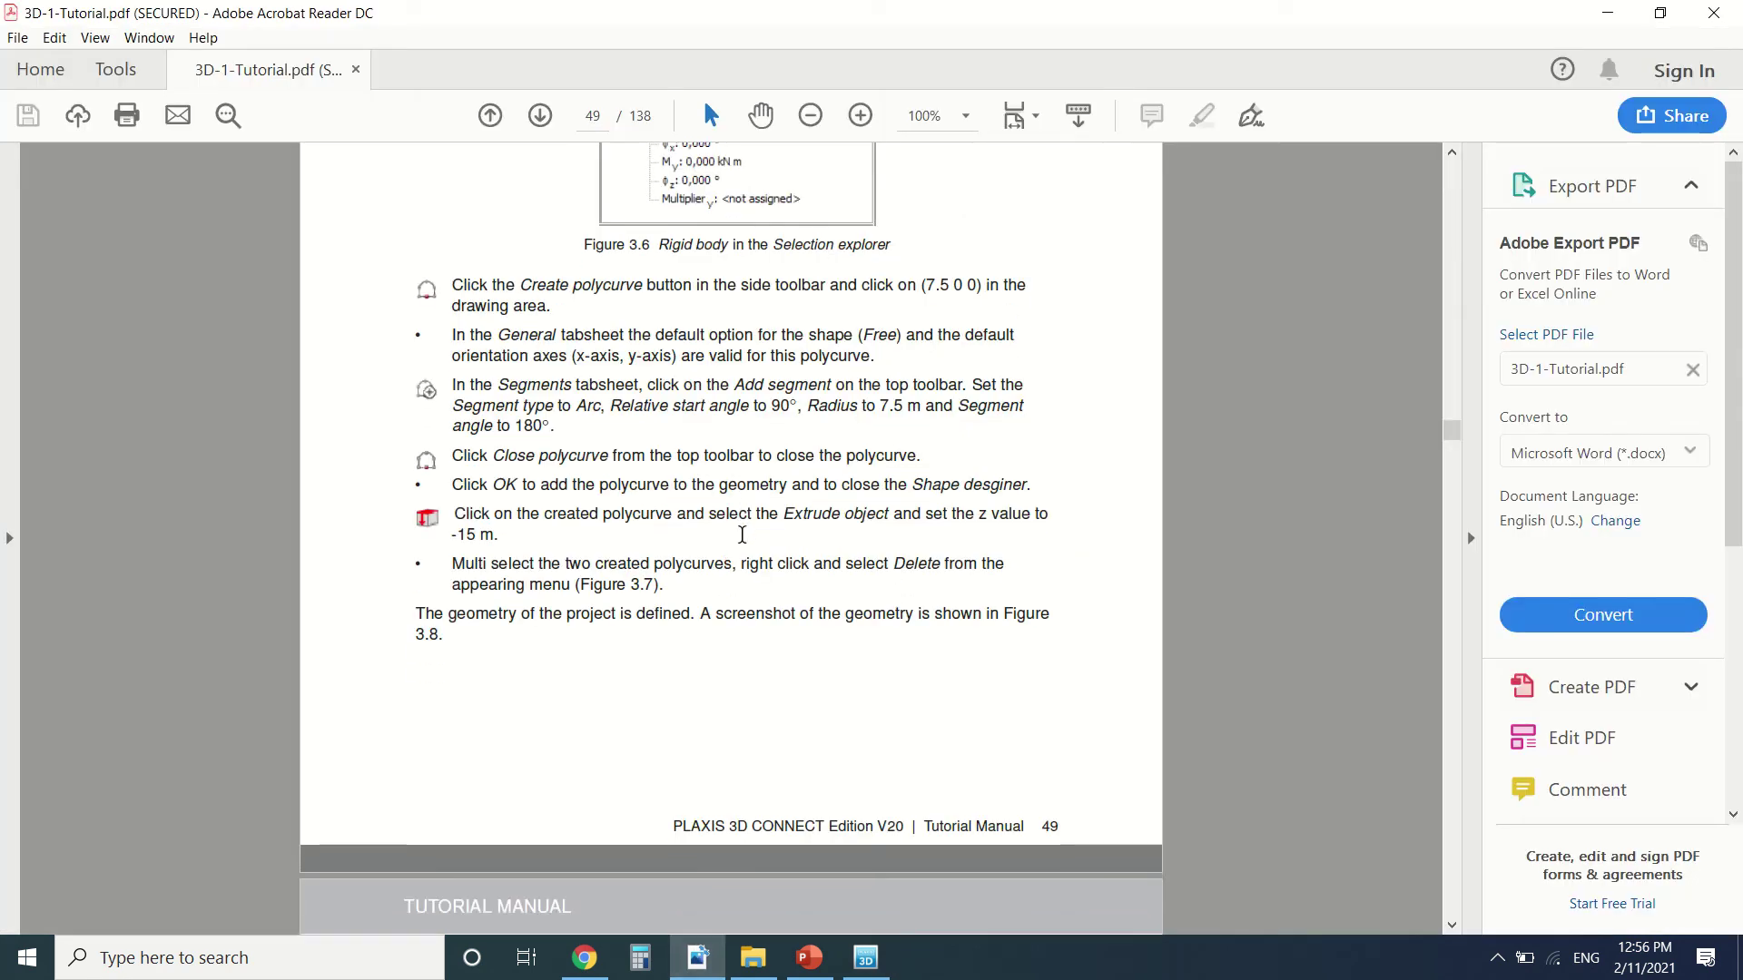
{"action": "scroll", "coordinate": [694, 390], "scroll_direction": "down", "scroll_amount": 15}
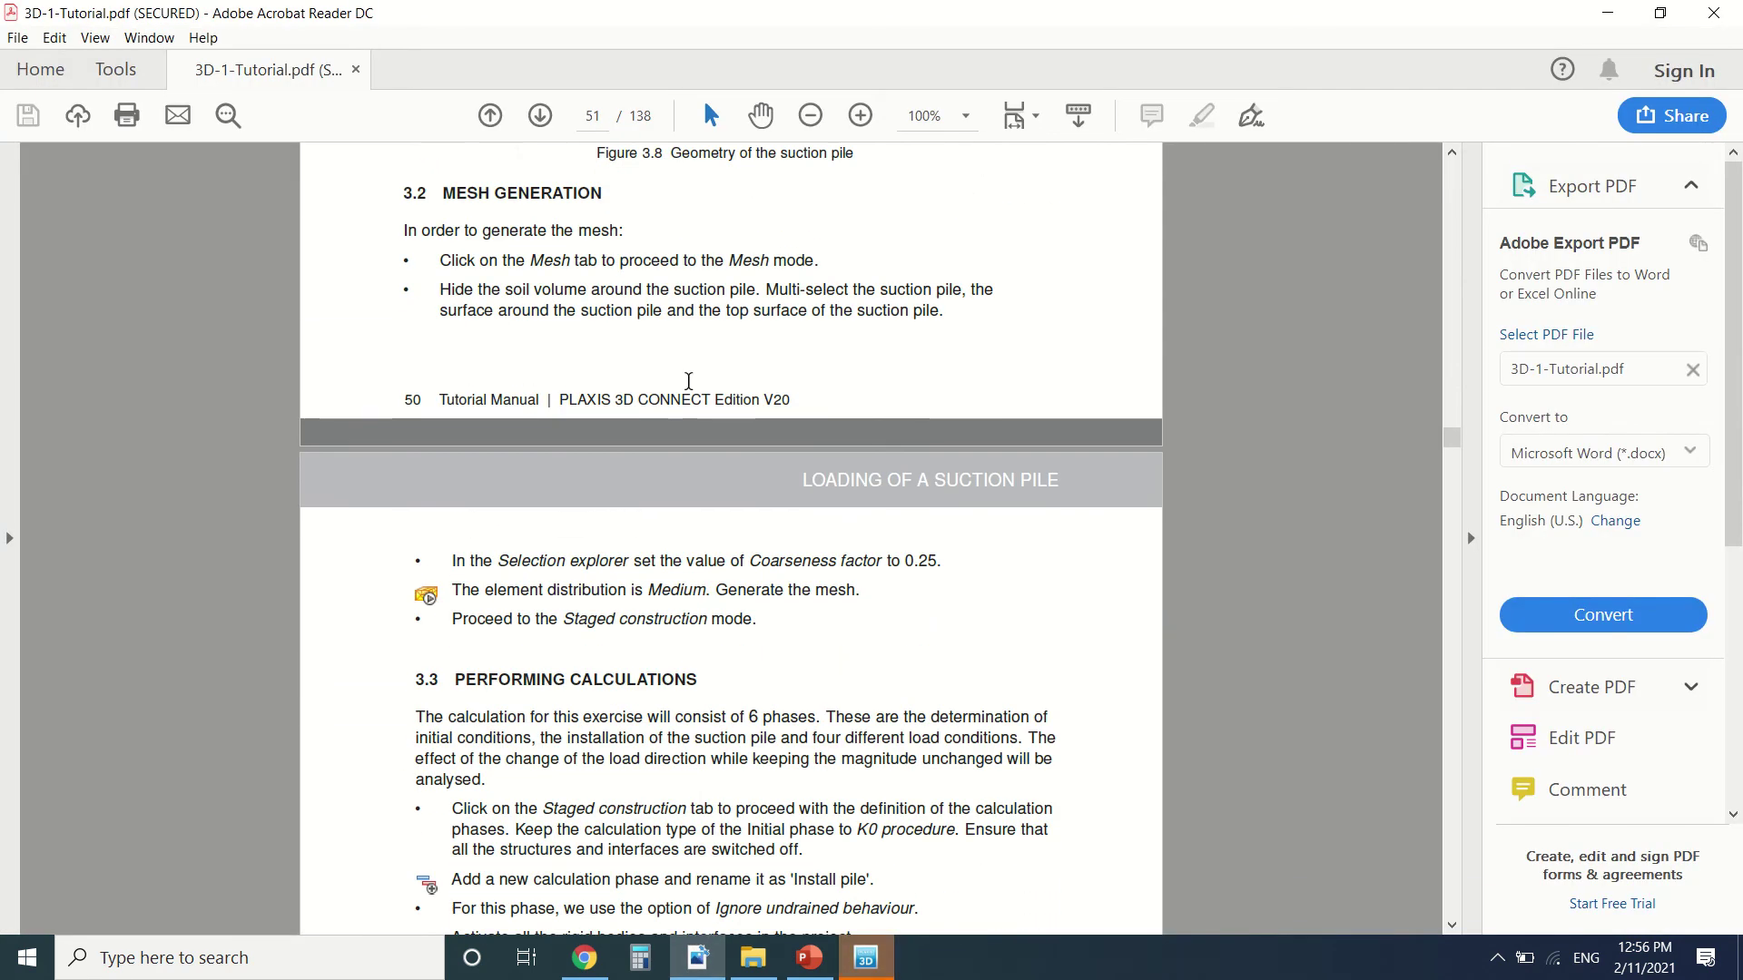
{"action": "scroll", "coordinate": [699, 399], "scroll_direction": "up", "scroll_amount": 2}
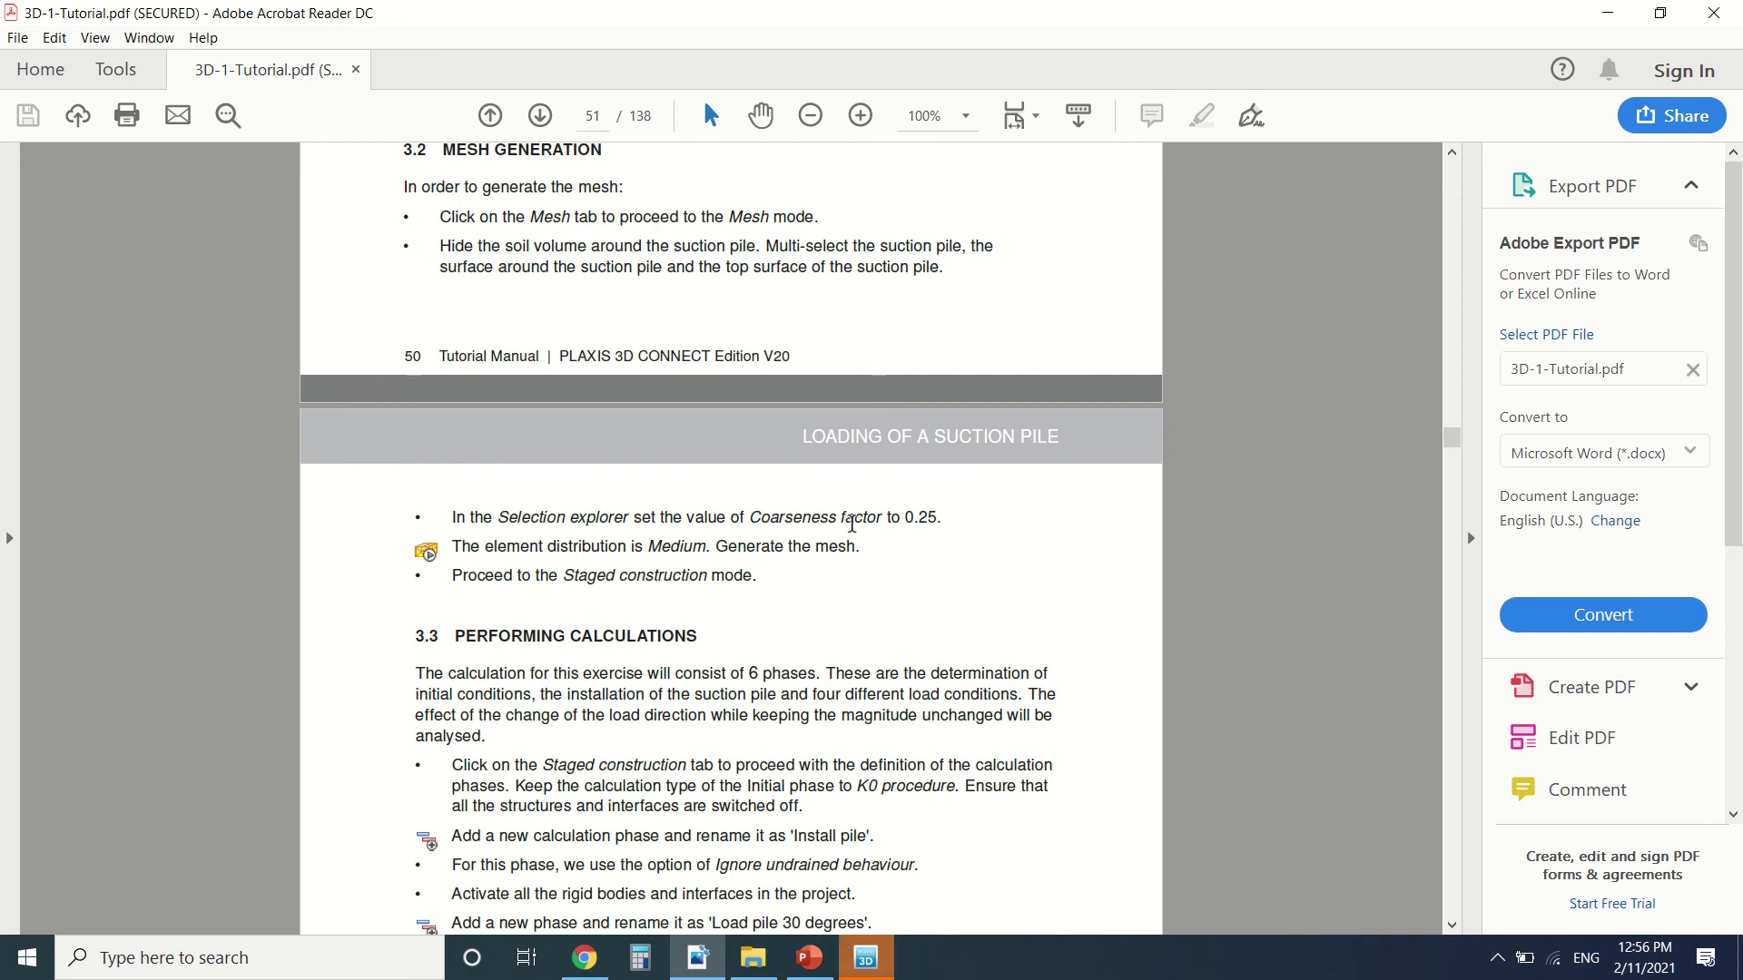
{"action": "scroll", "coordinate": [854, 524], "scroll_direction": "up", "scroll_amount": 1}
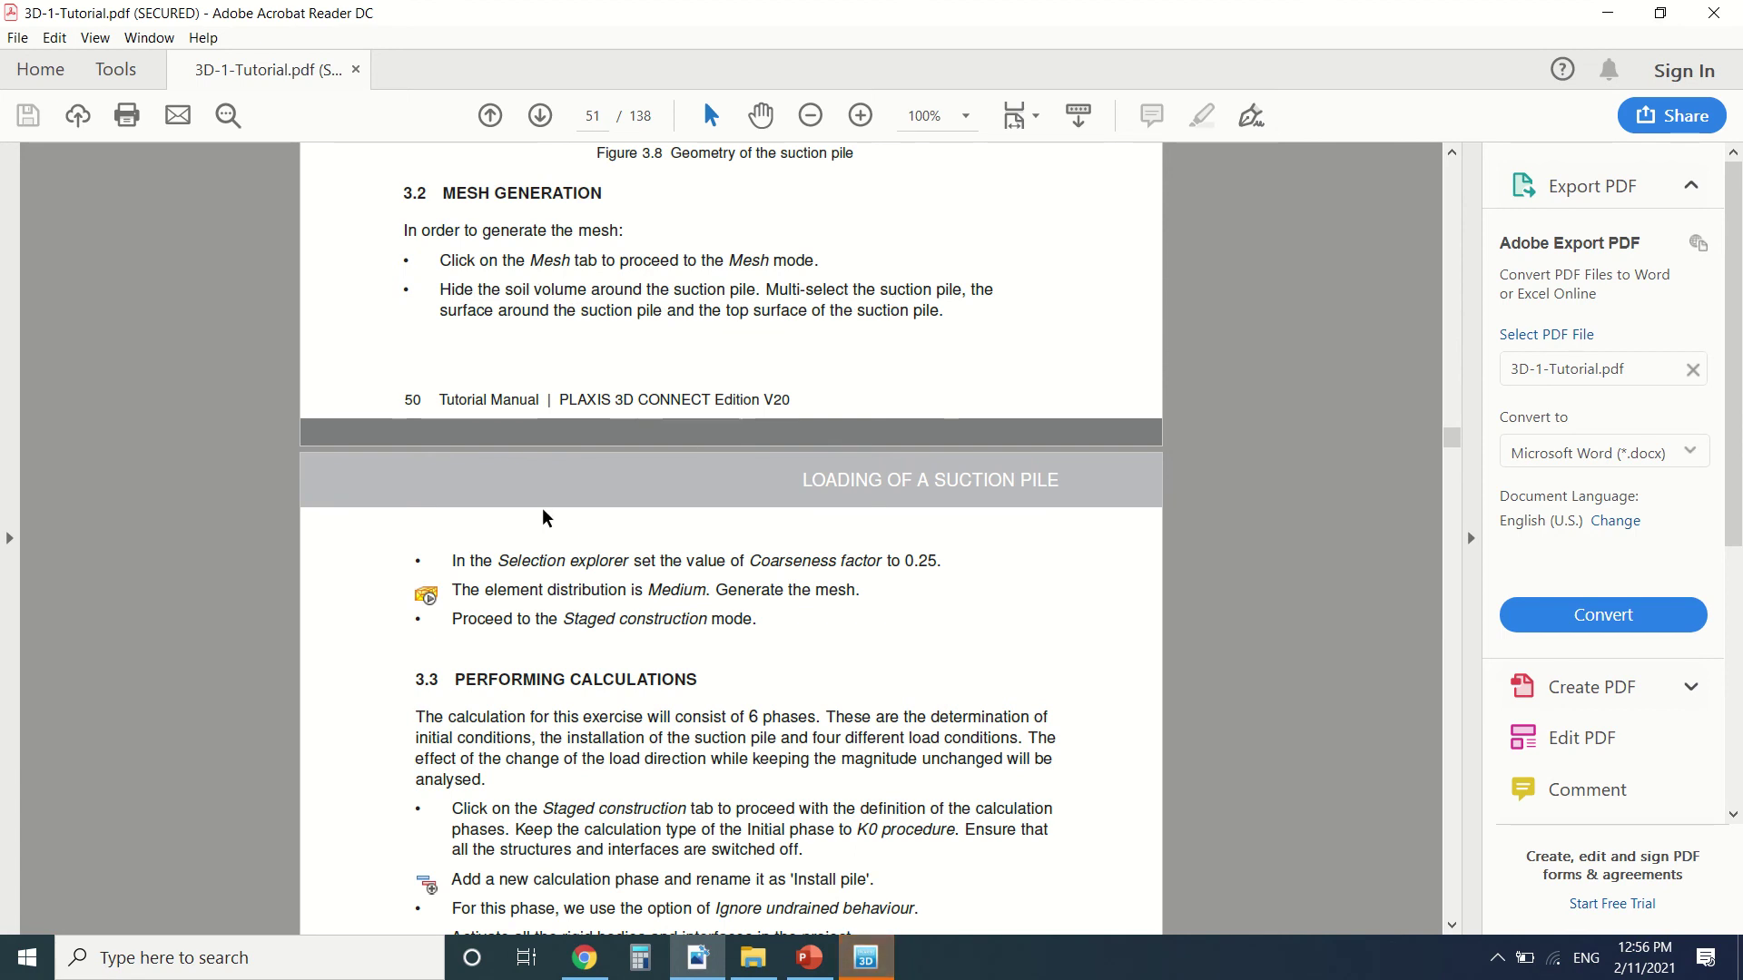
{"action": "scroll", "coordinate": [620, 525], "scroll_direction": "down", "scroll_amount": 2}
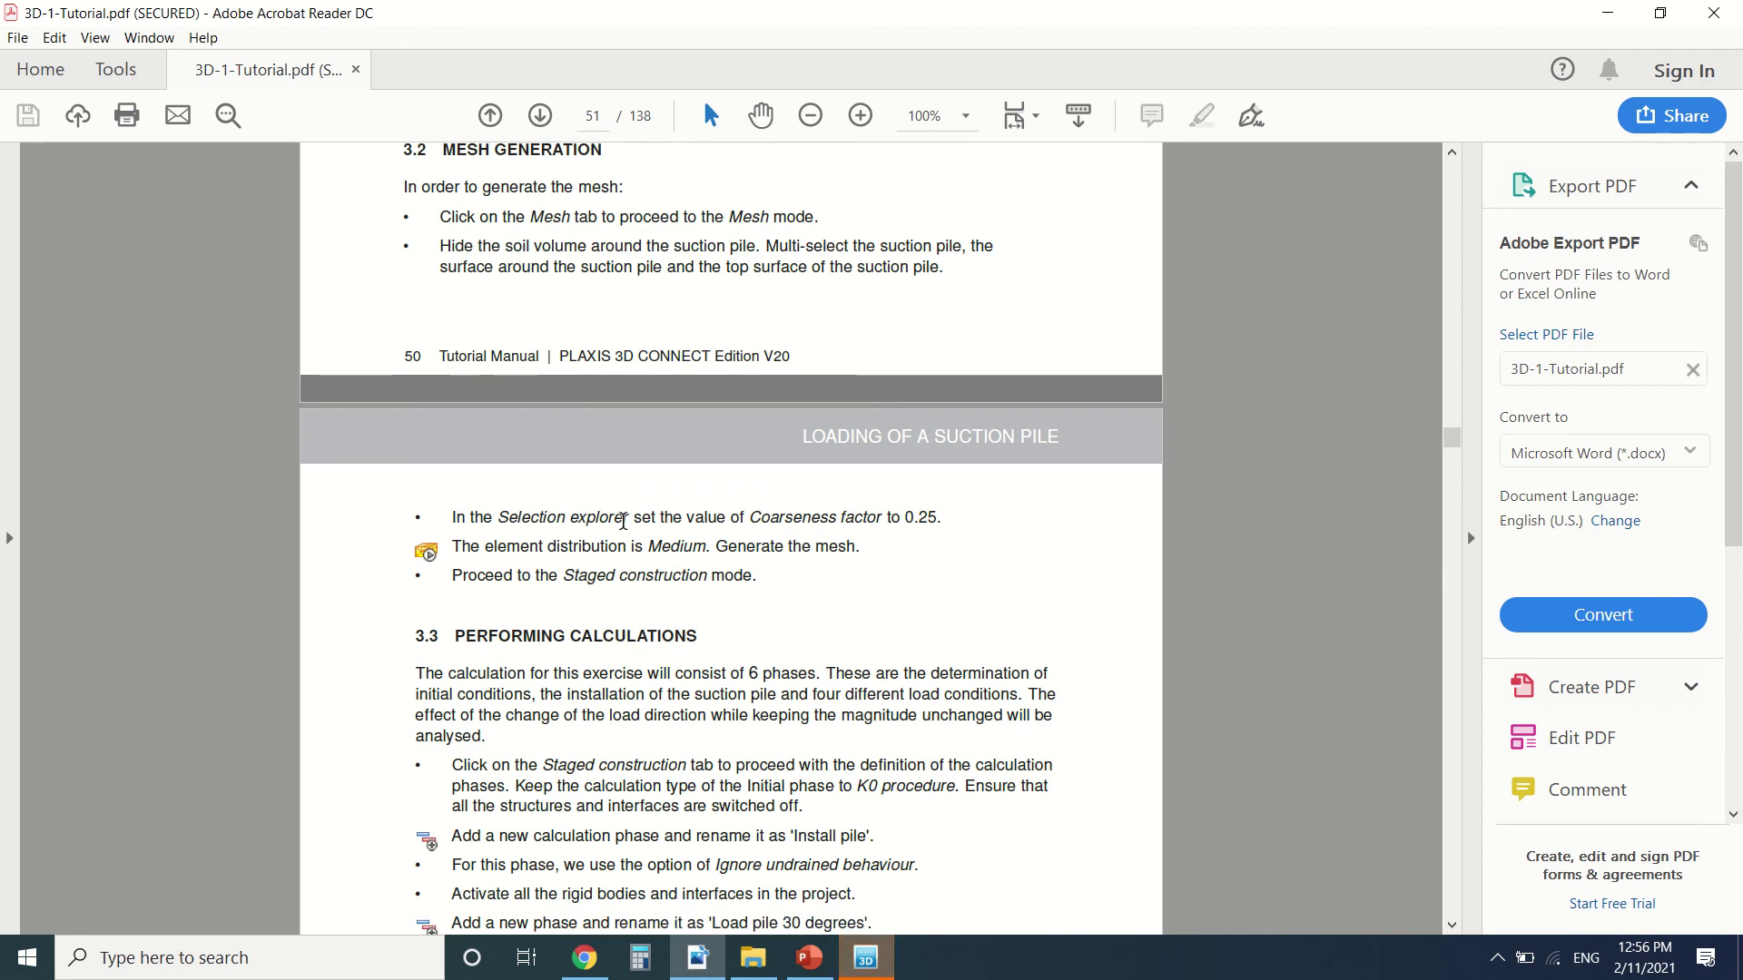
{"action": "scroll", "coordinate": [627, 513], "scroll_direction": "down", "scroll_amount": 2}
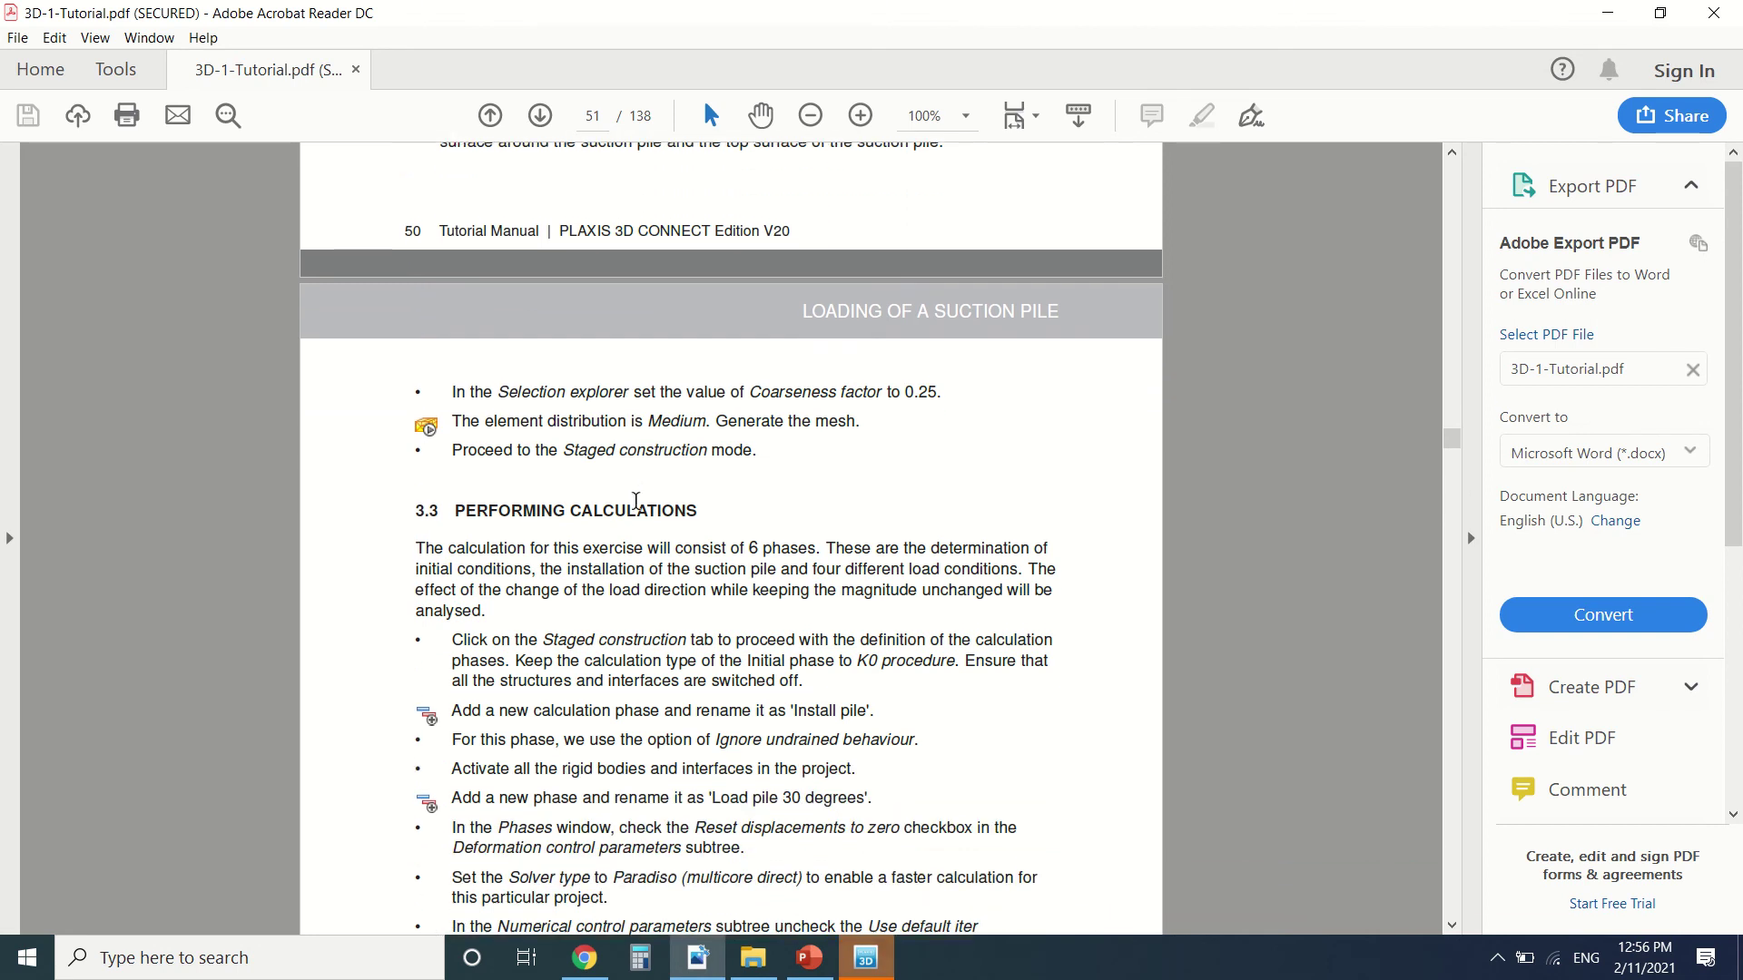
Open the generated mesh in Output and zoom around the pile in the Connectivity plot.
{"action": "left_click", "coordinate": [865, 957]}
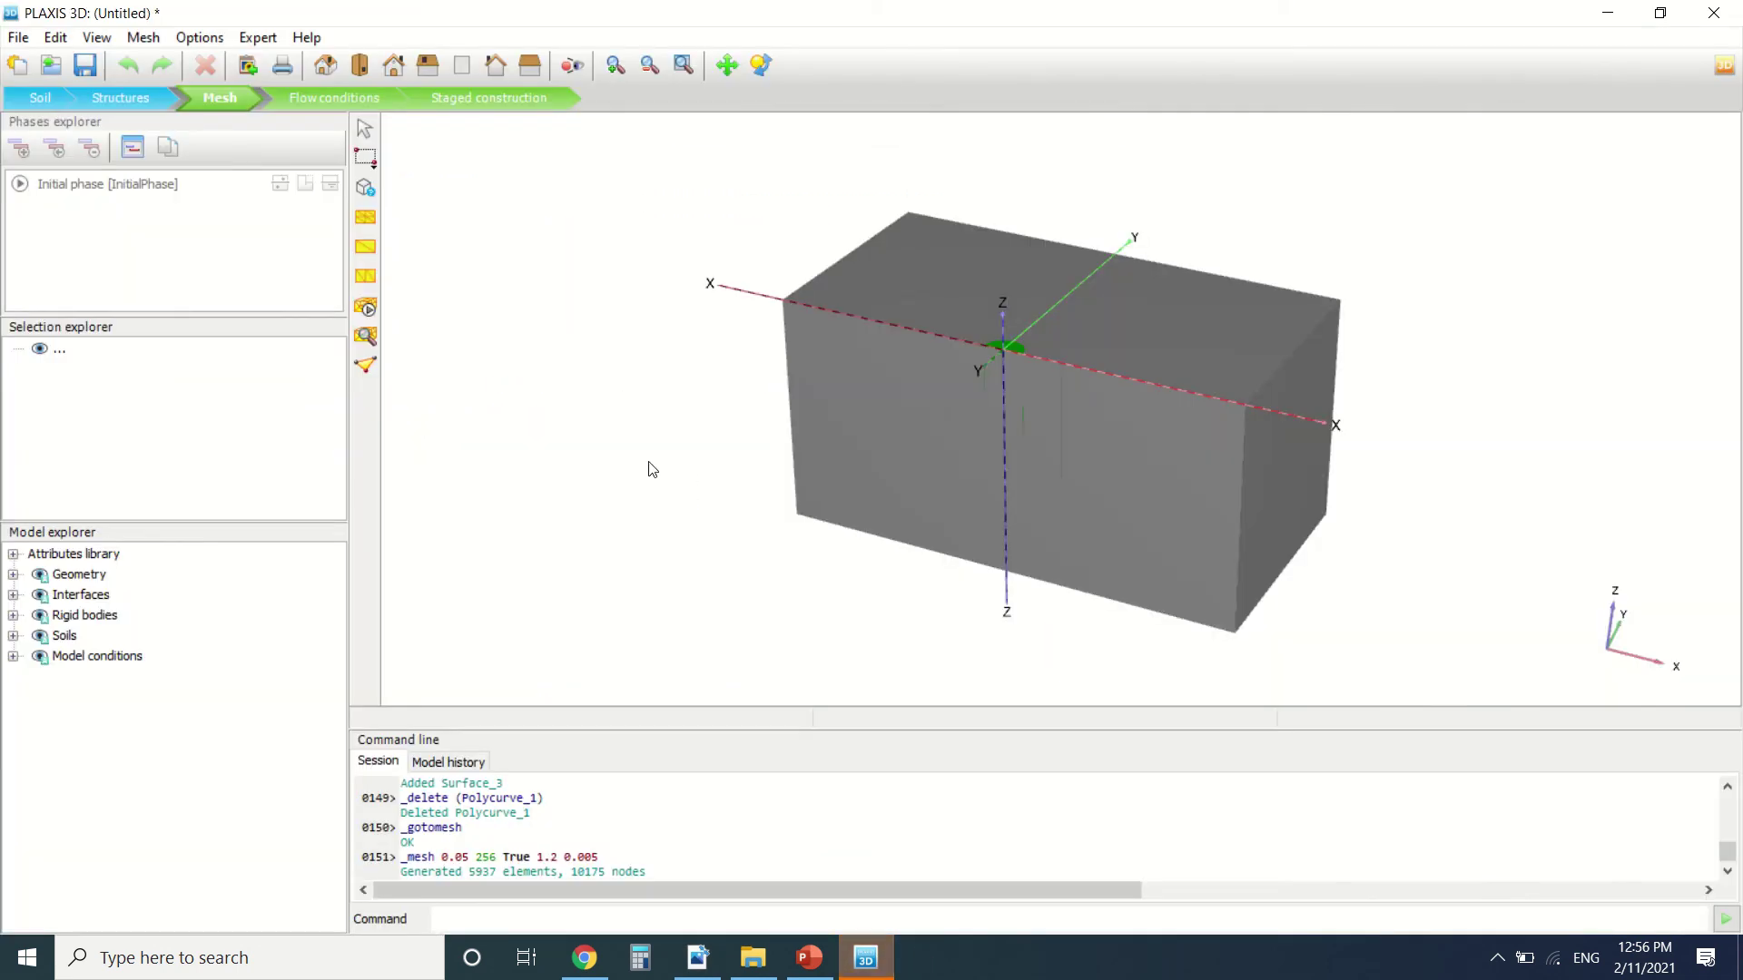
{"action": "left_click", "coordinate": [373, 337]}
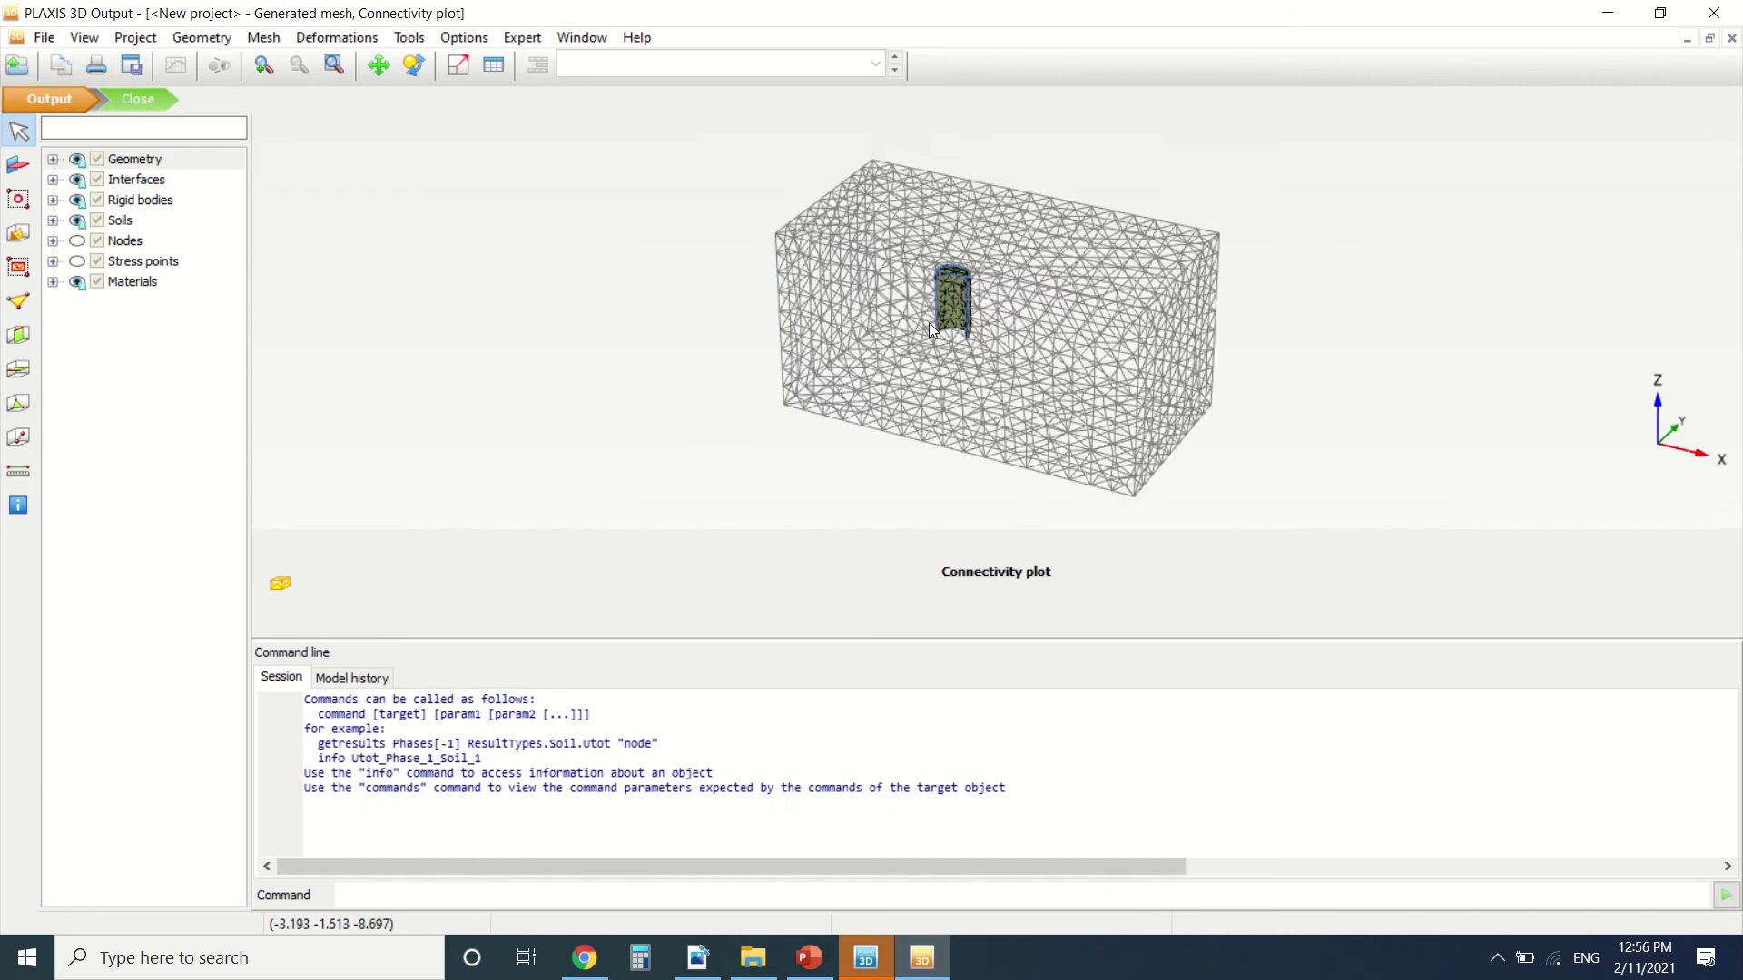
{"action": "scroll", "coordinate": [982, 300], "scroll_direction": "up", "scroll_amount": 8}
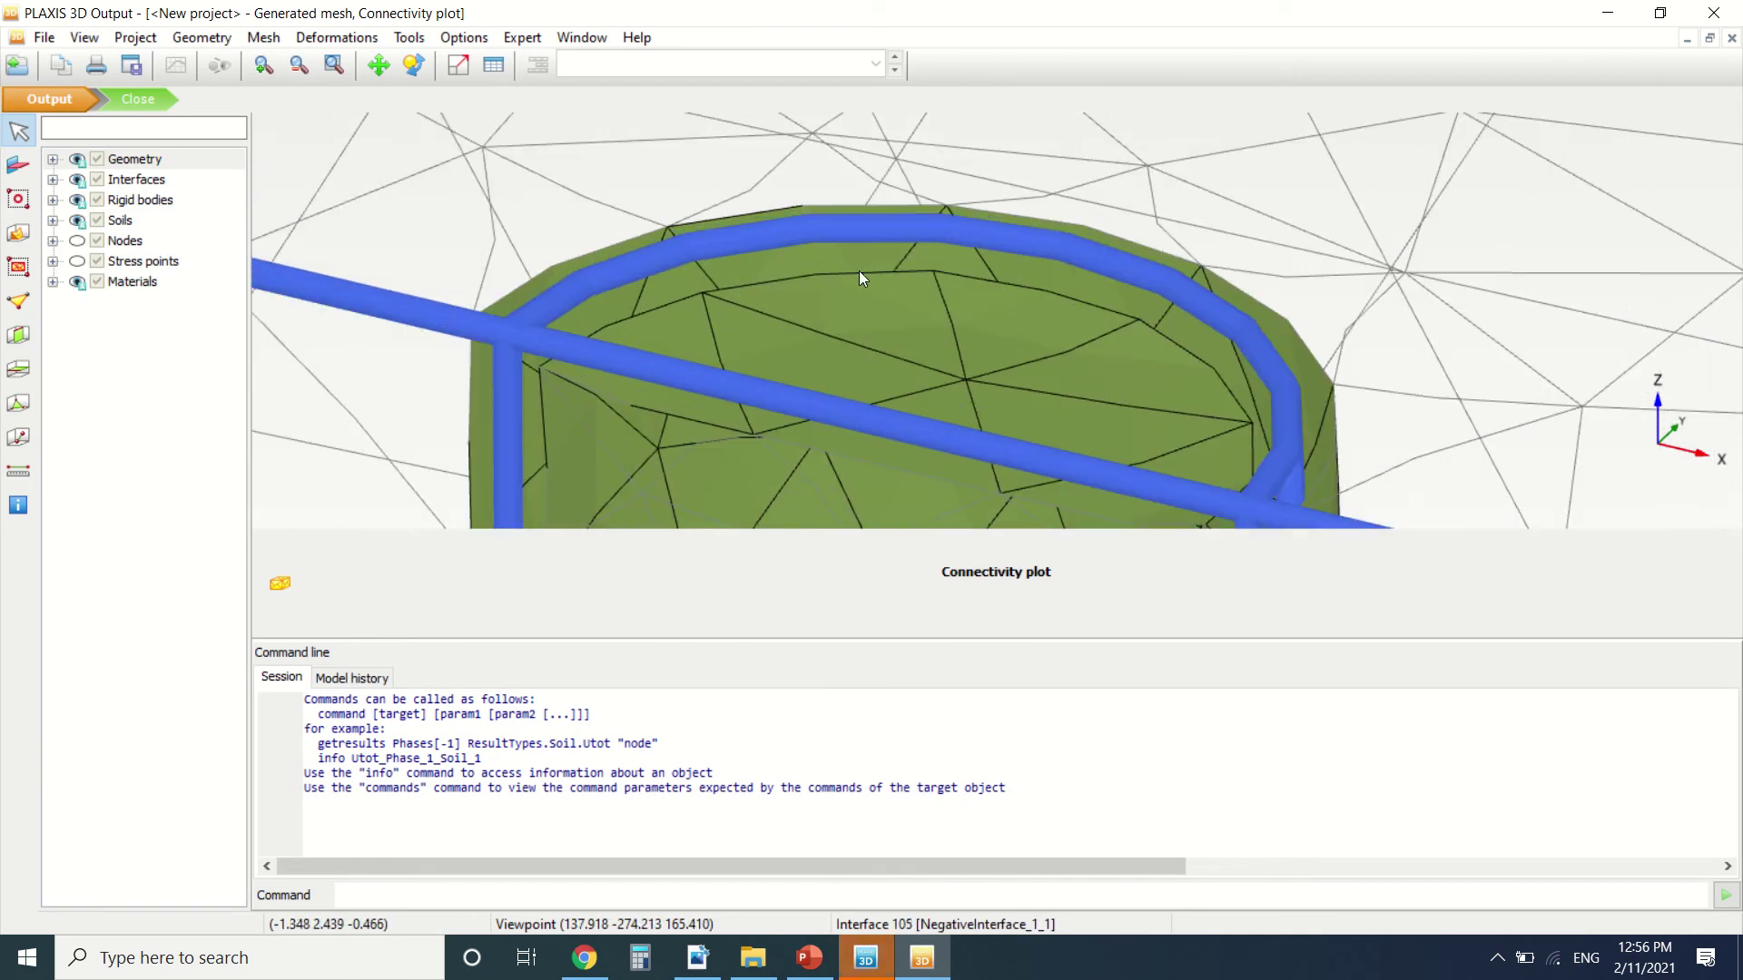
{"action": "scroll", "coordinate": [859, 271], "scroll_direction": "down", "scroll_amount": 2}
{"action": "scroll", "coordinate": [730, 265], "scroll_direction": "down", "scroll_amount": 5}
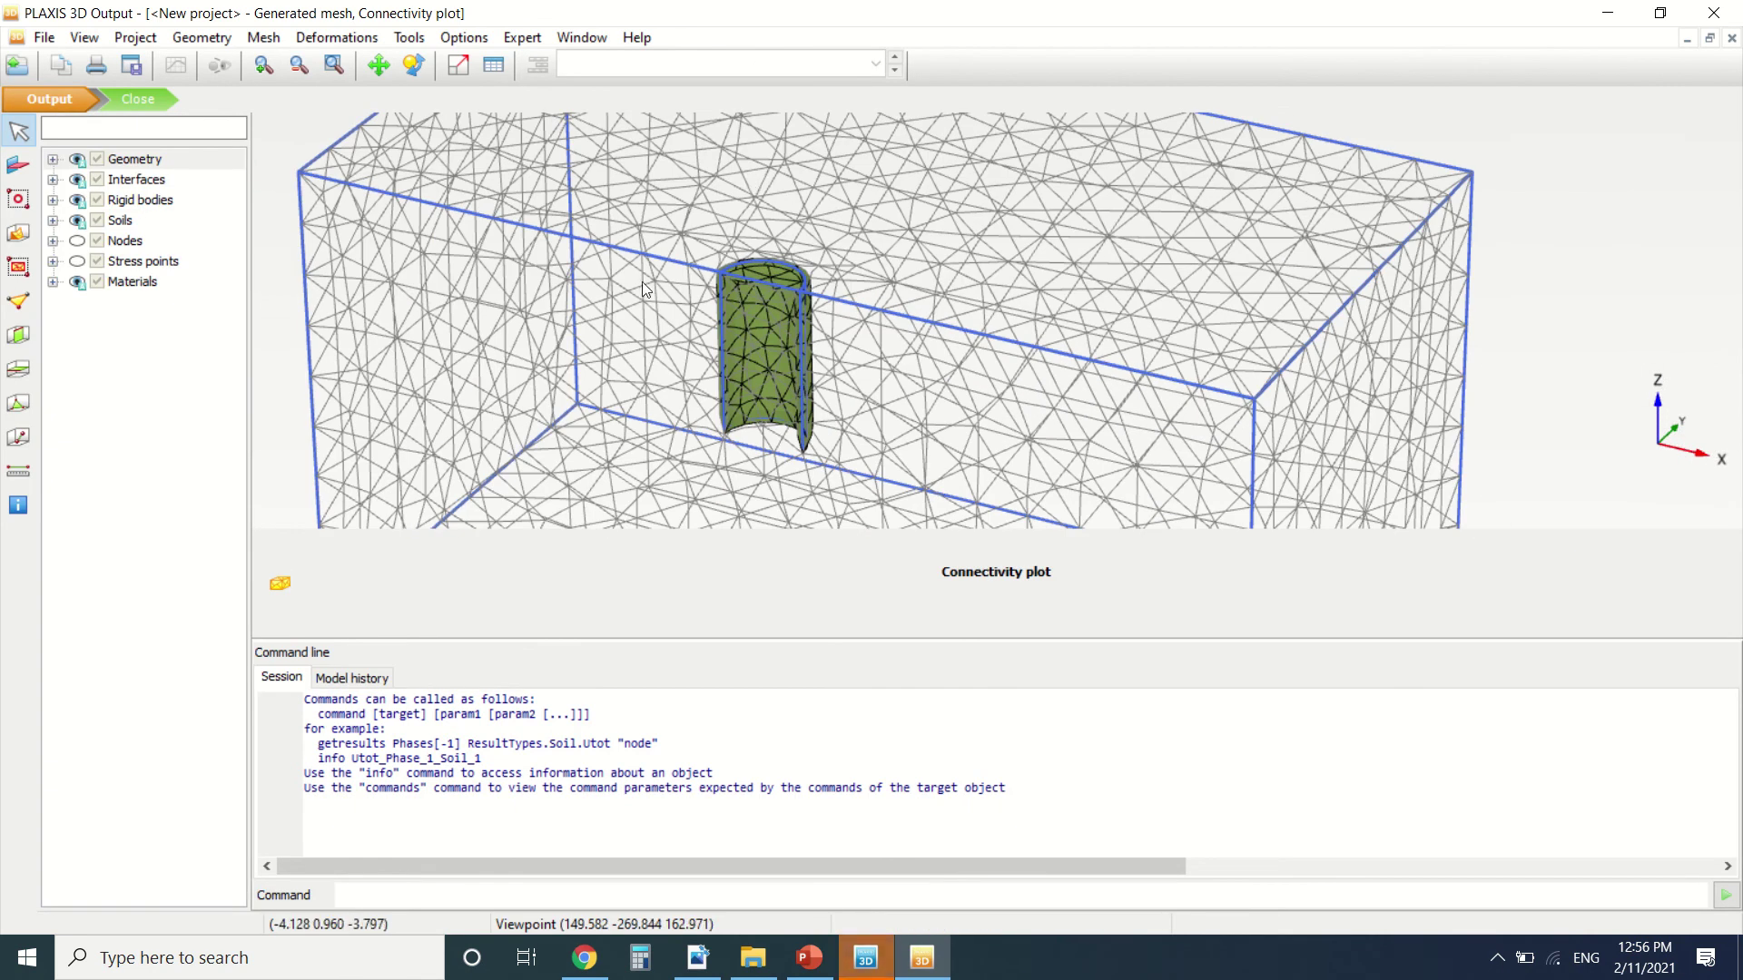
{"action": "scroll", "coordinate": [759, 258], "scroll_direction": "down", "scroll_amount": 2}
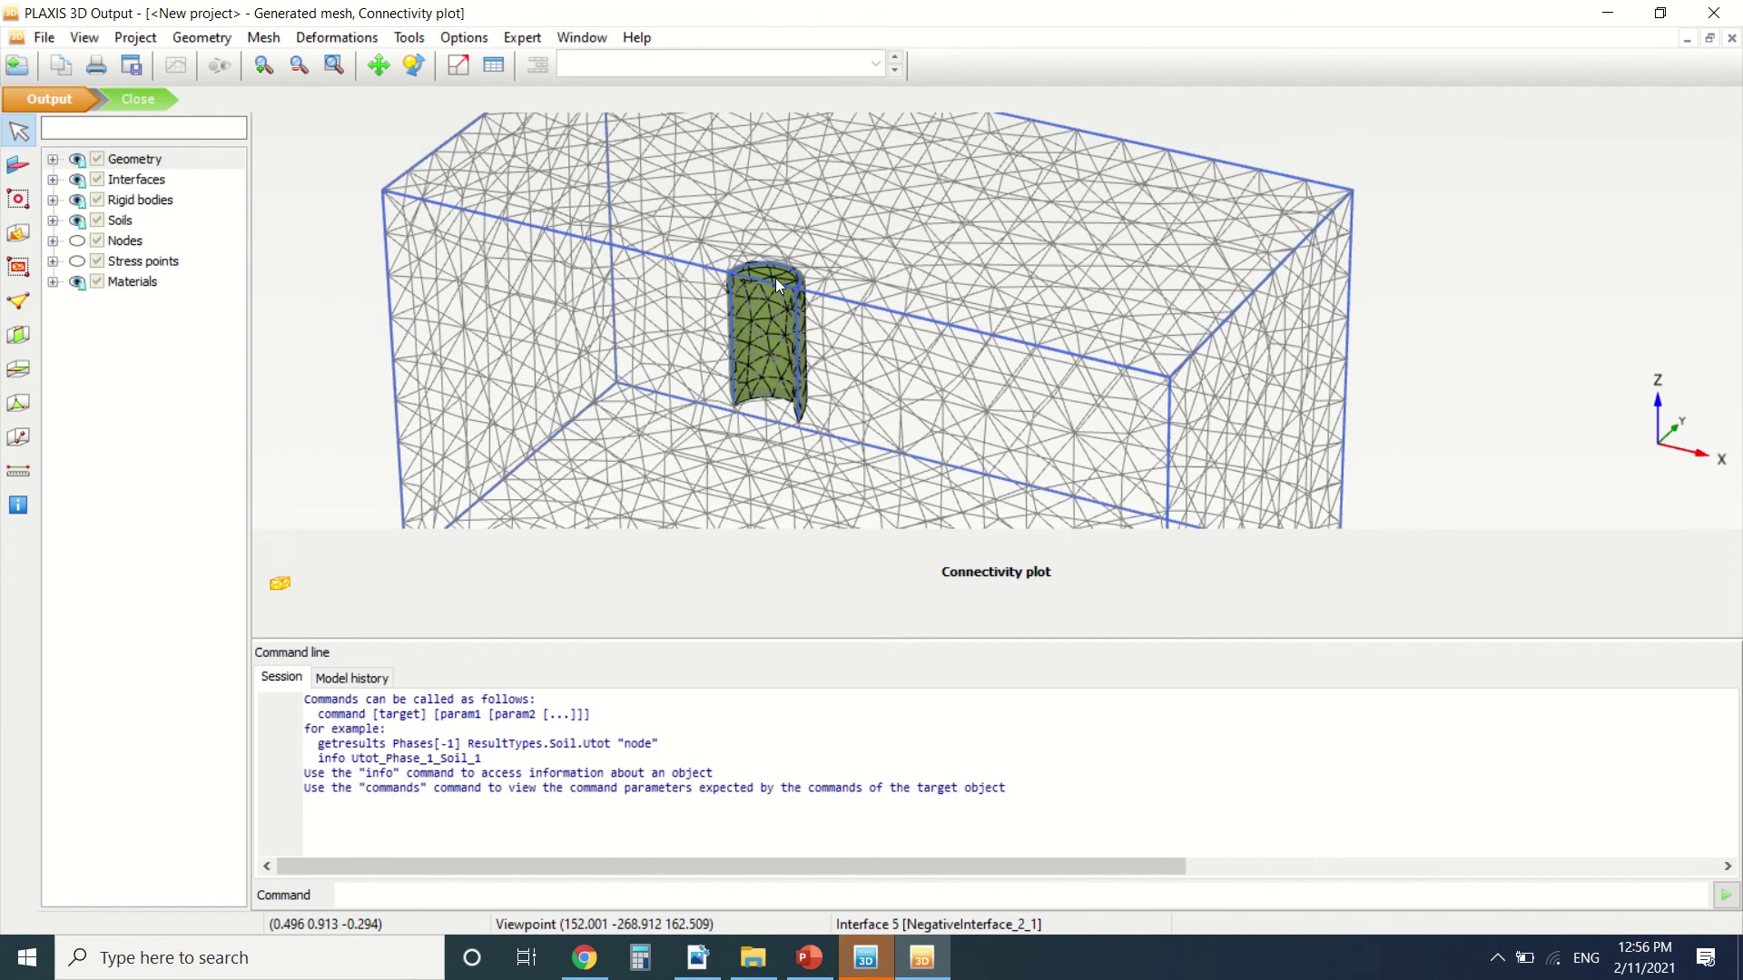
{"action": "scroll", "coordinate": [670, 280], "scroll_direction": "down", "scroll_amount": 2}
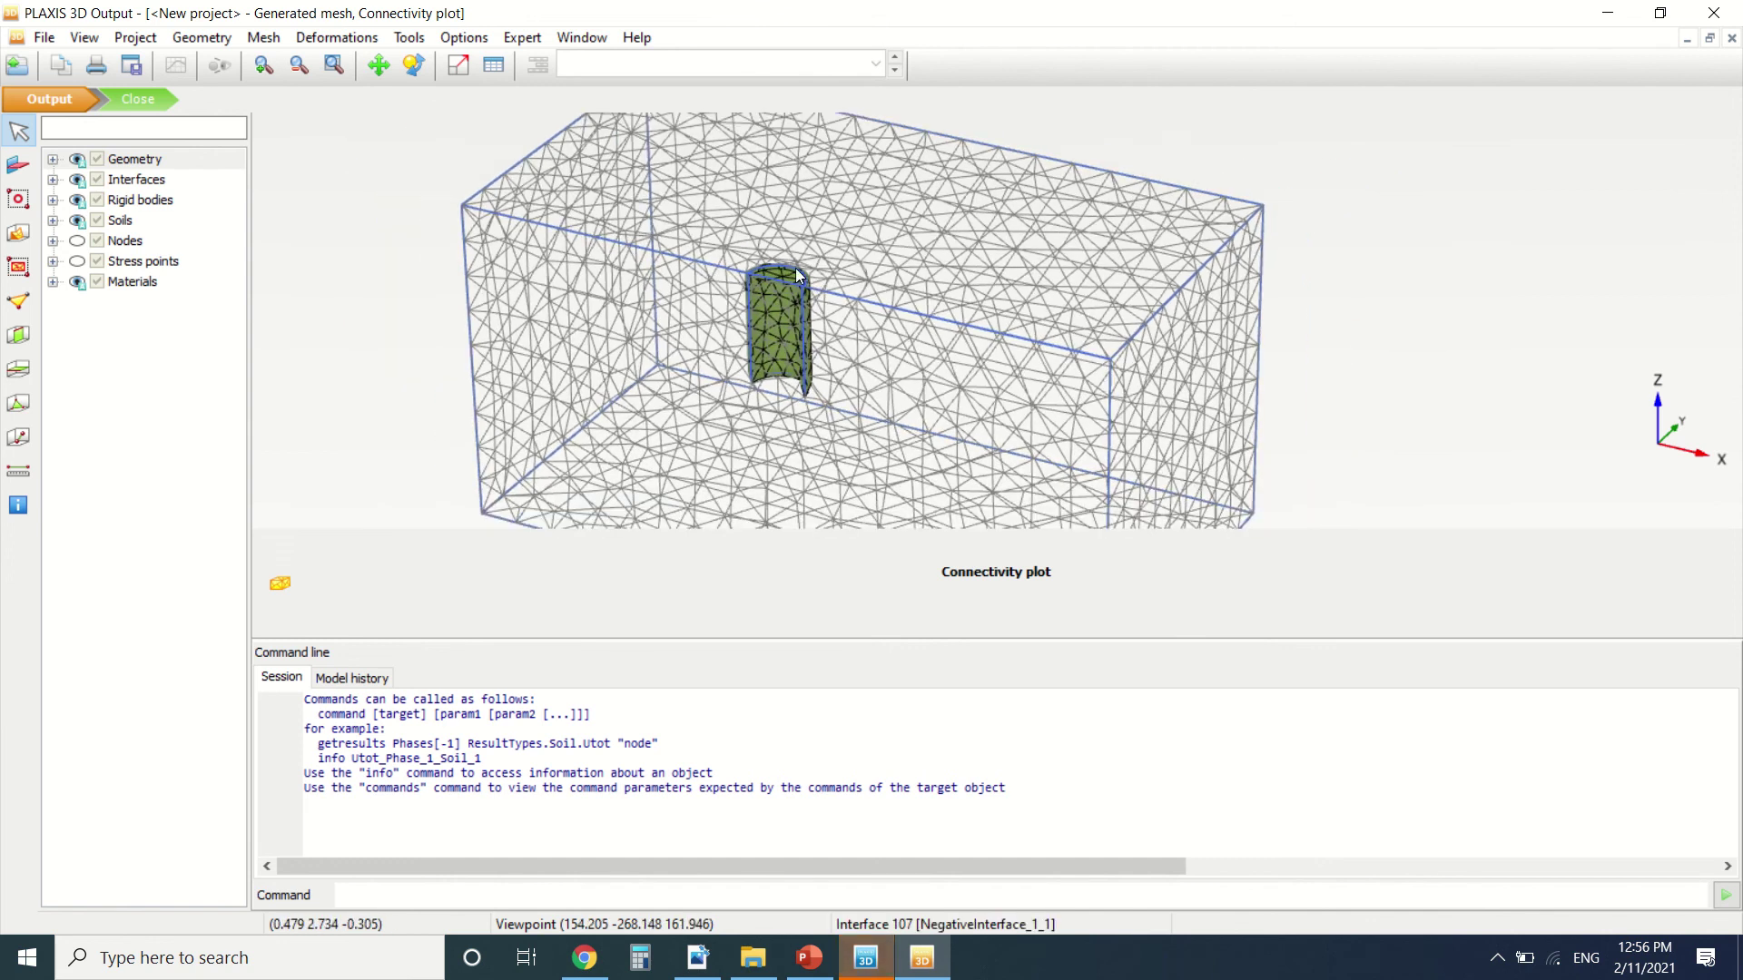
Close the mesh output, enter Staged construction, and add a phase after the Initial phase.
{"action": "left_click", "coordinate": [160, 95]}
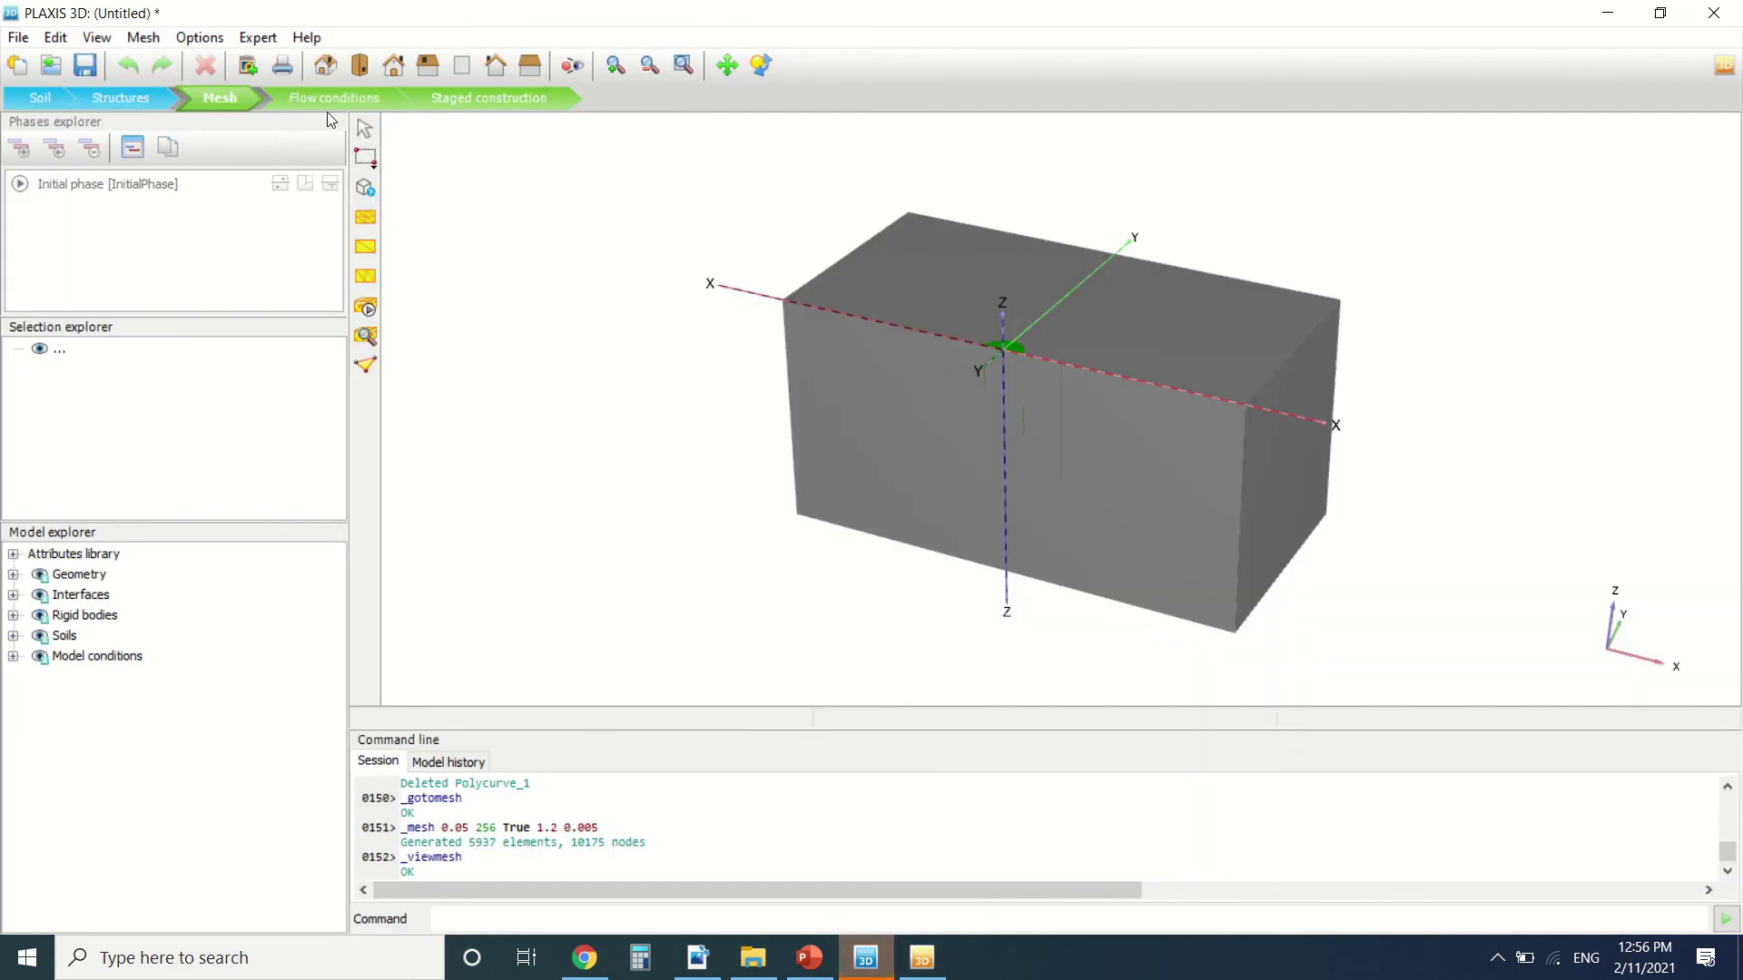
{"action": "left_click", "coordinate": [378, 97]}
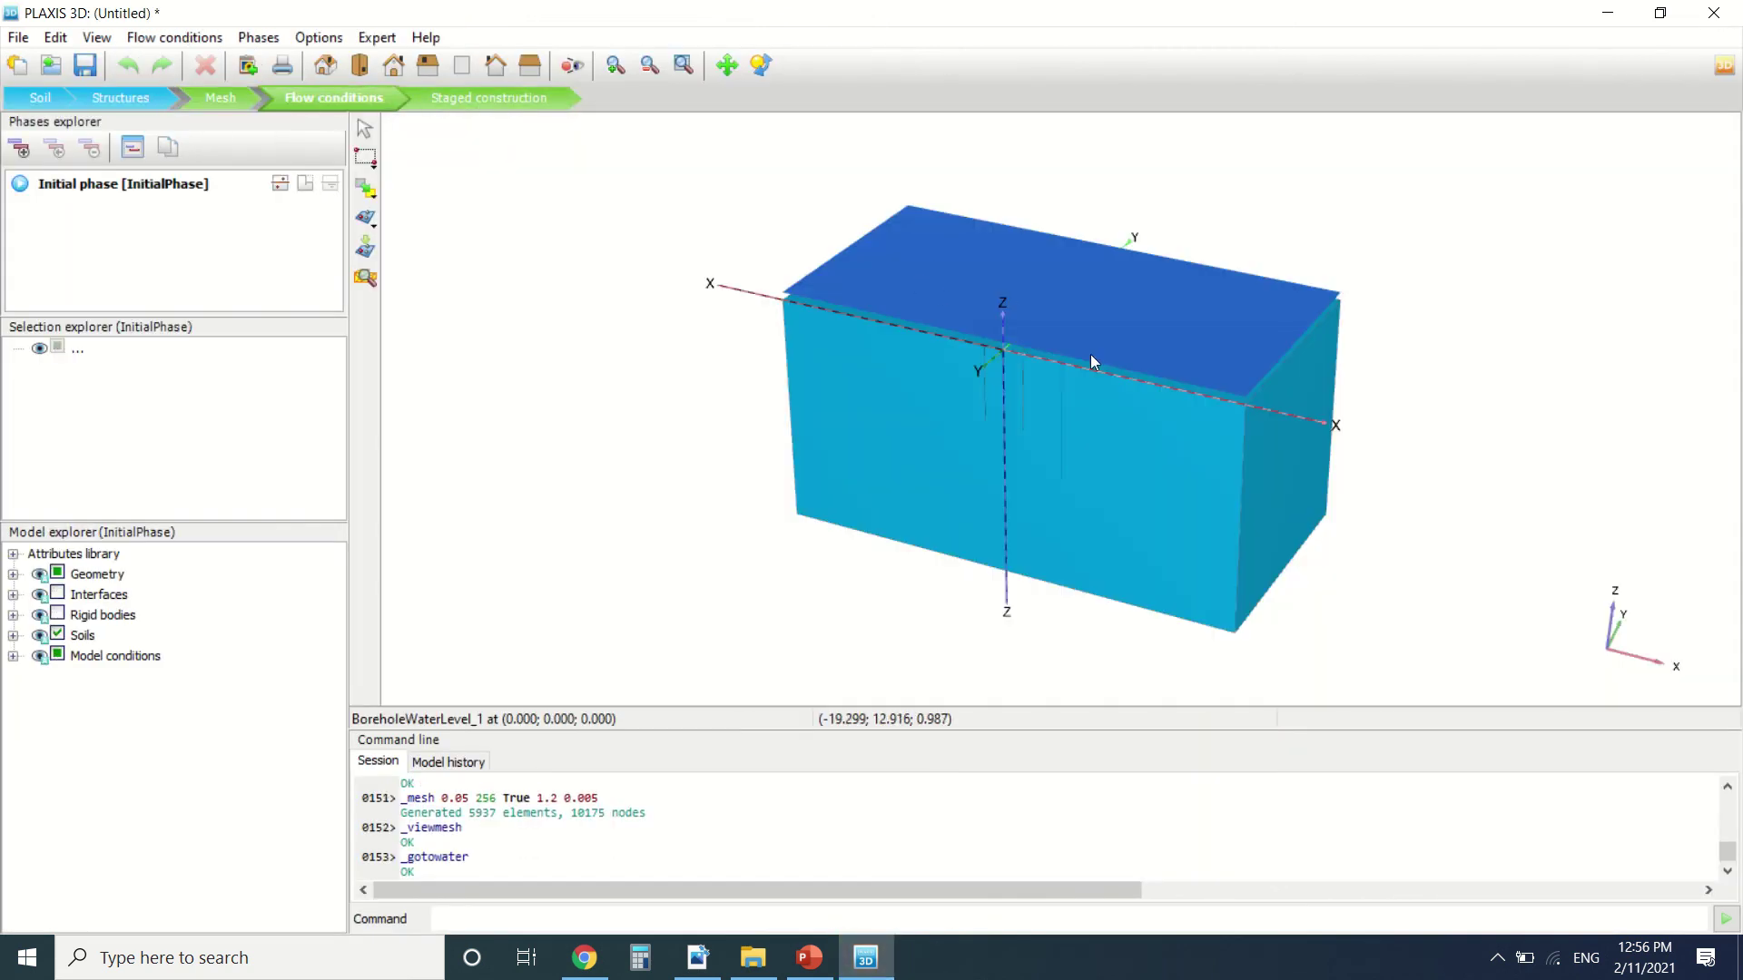
{"action": "left_click", "coordinate": [458, 98]}
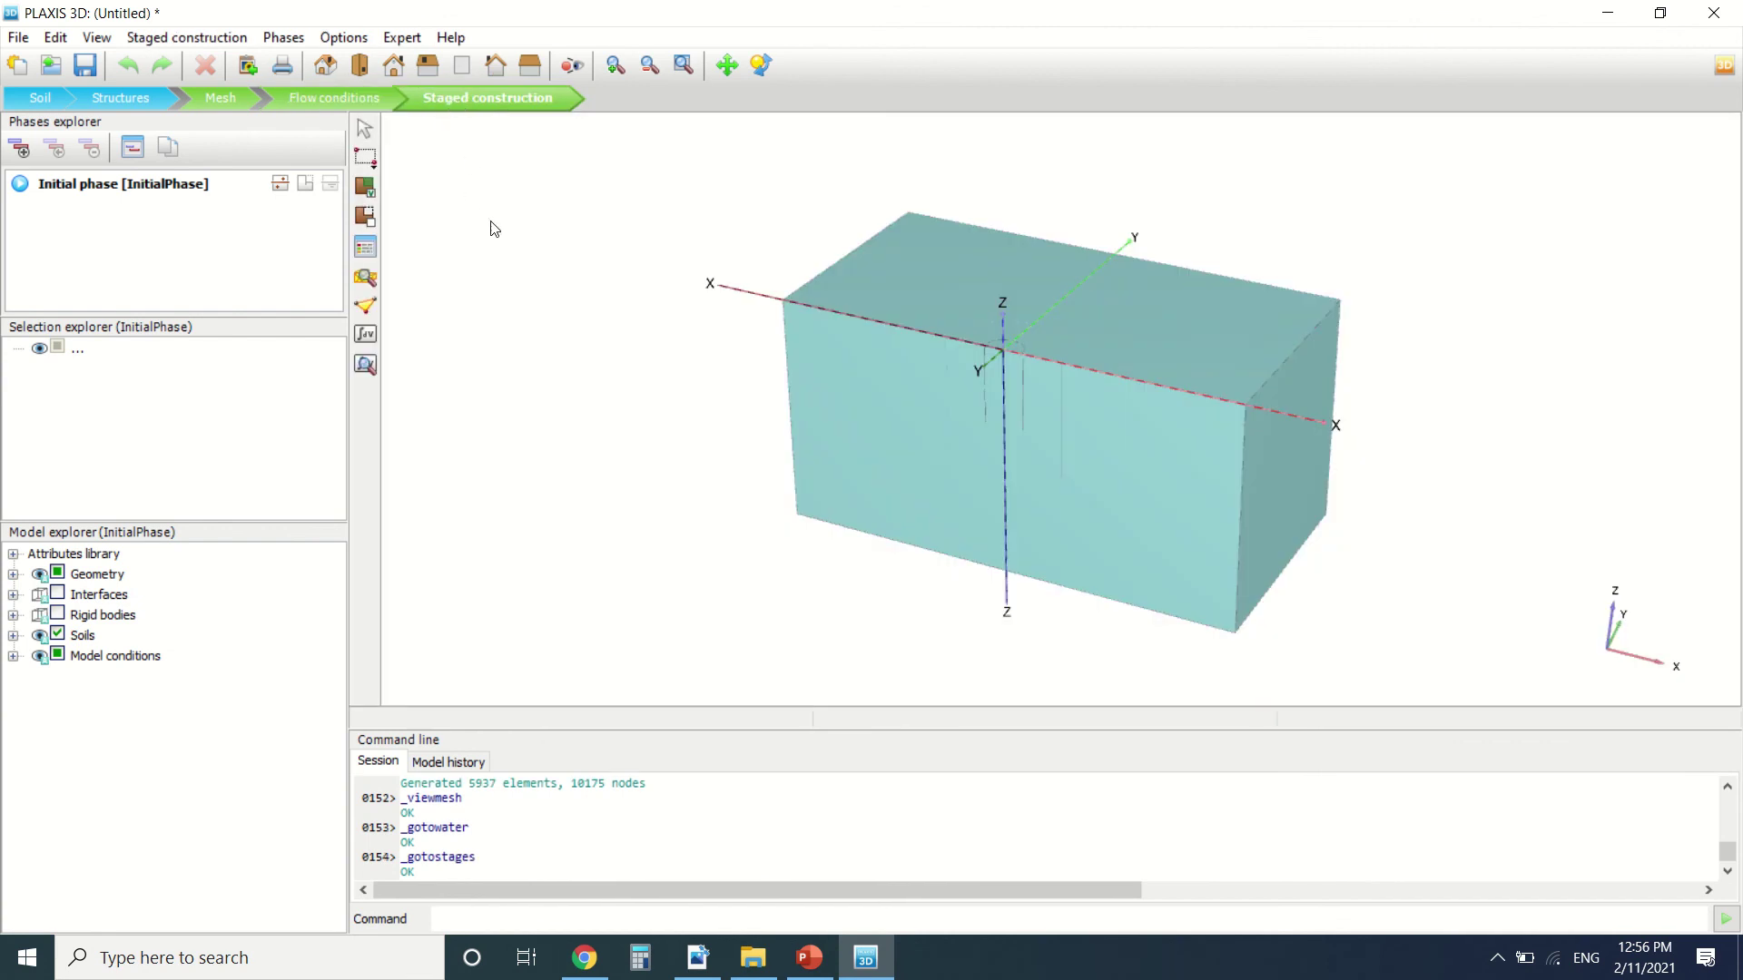
{"action": "scroll", "coordinate": [1239, 323], "scroll_direction": "up", "scroll_amount": 3}
{"action": "left_click", "coordinate": [19, 148]}
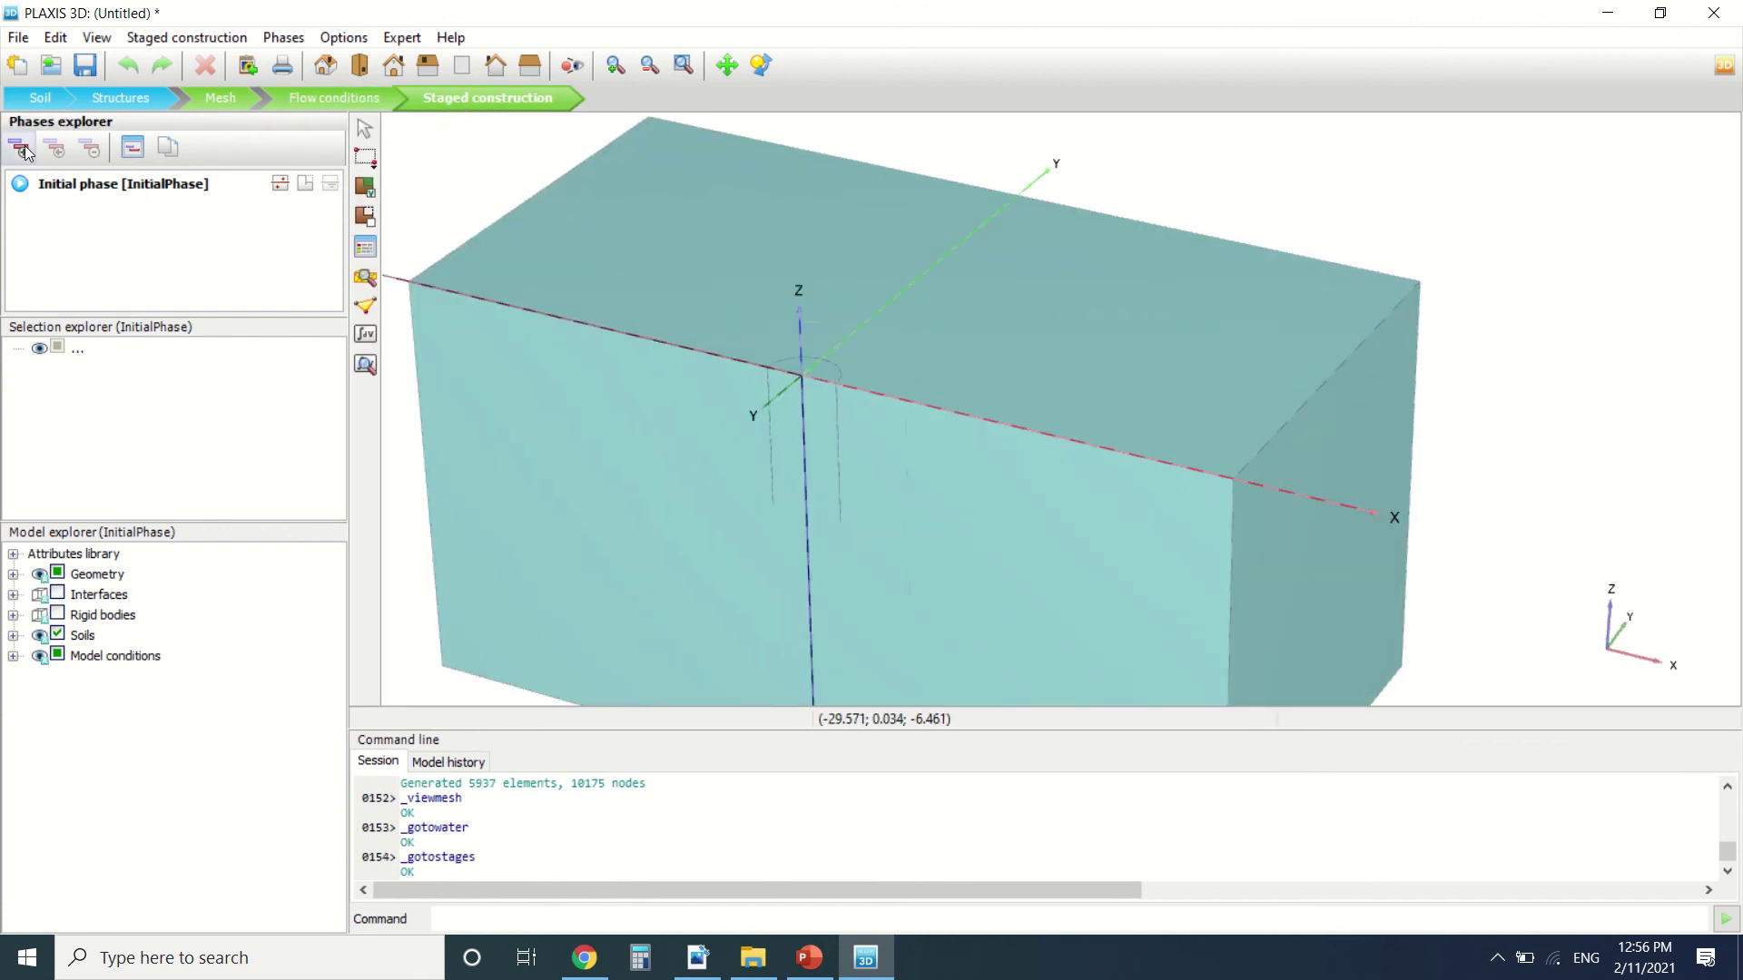
{"action": "left_click", "coordinate": [695, 961]}
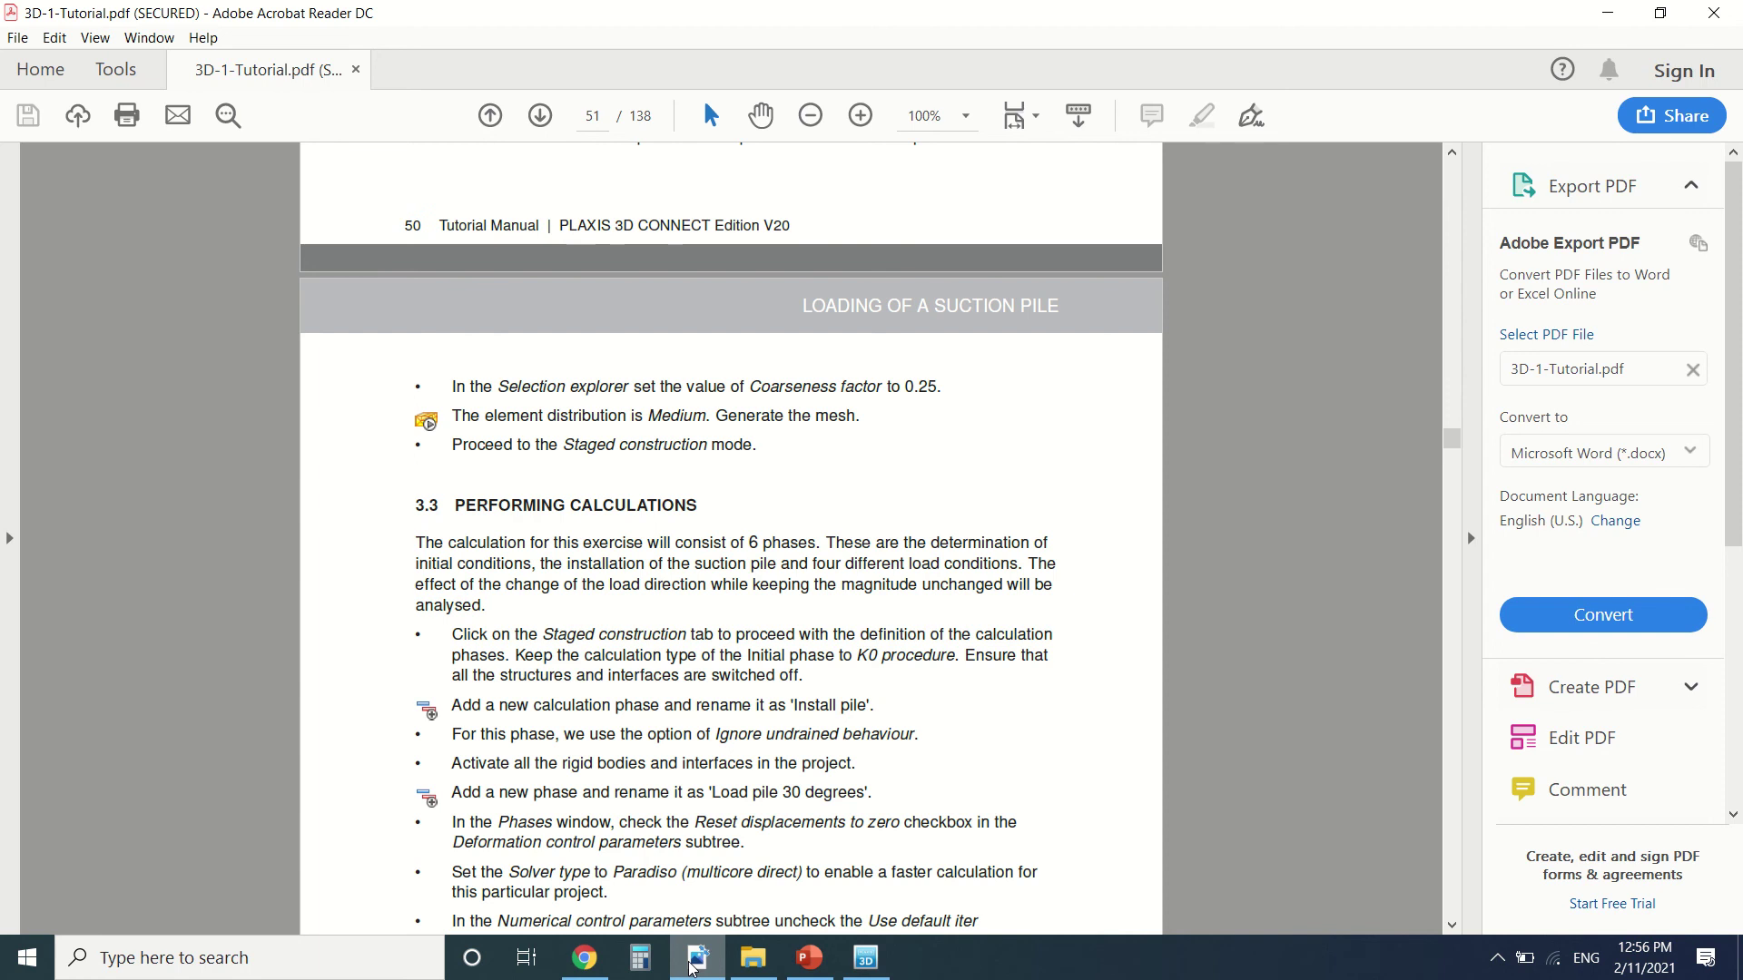
Scroll the tutorial to Table 3.2 Load information, then return to PLAXIS 3D.
{"action": "scroll", "coordinate": [721, 753], "scroll_direction": "down", "scroll_amount": 4}
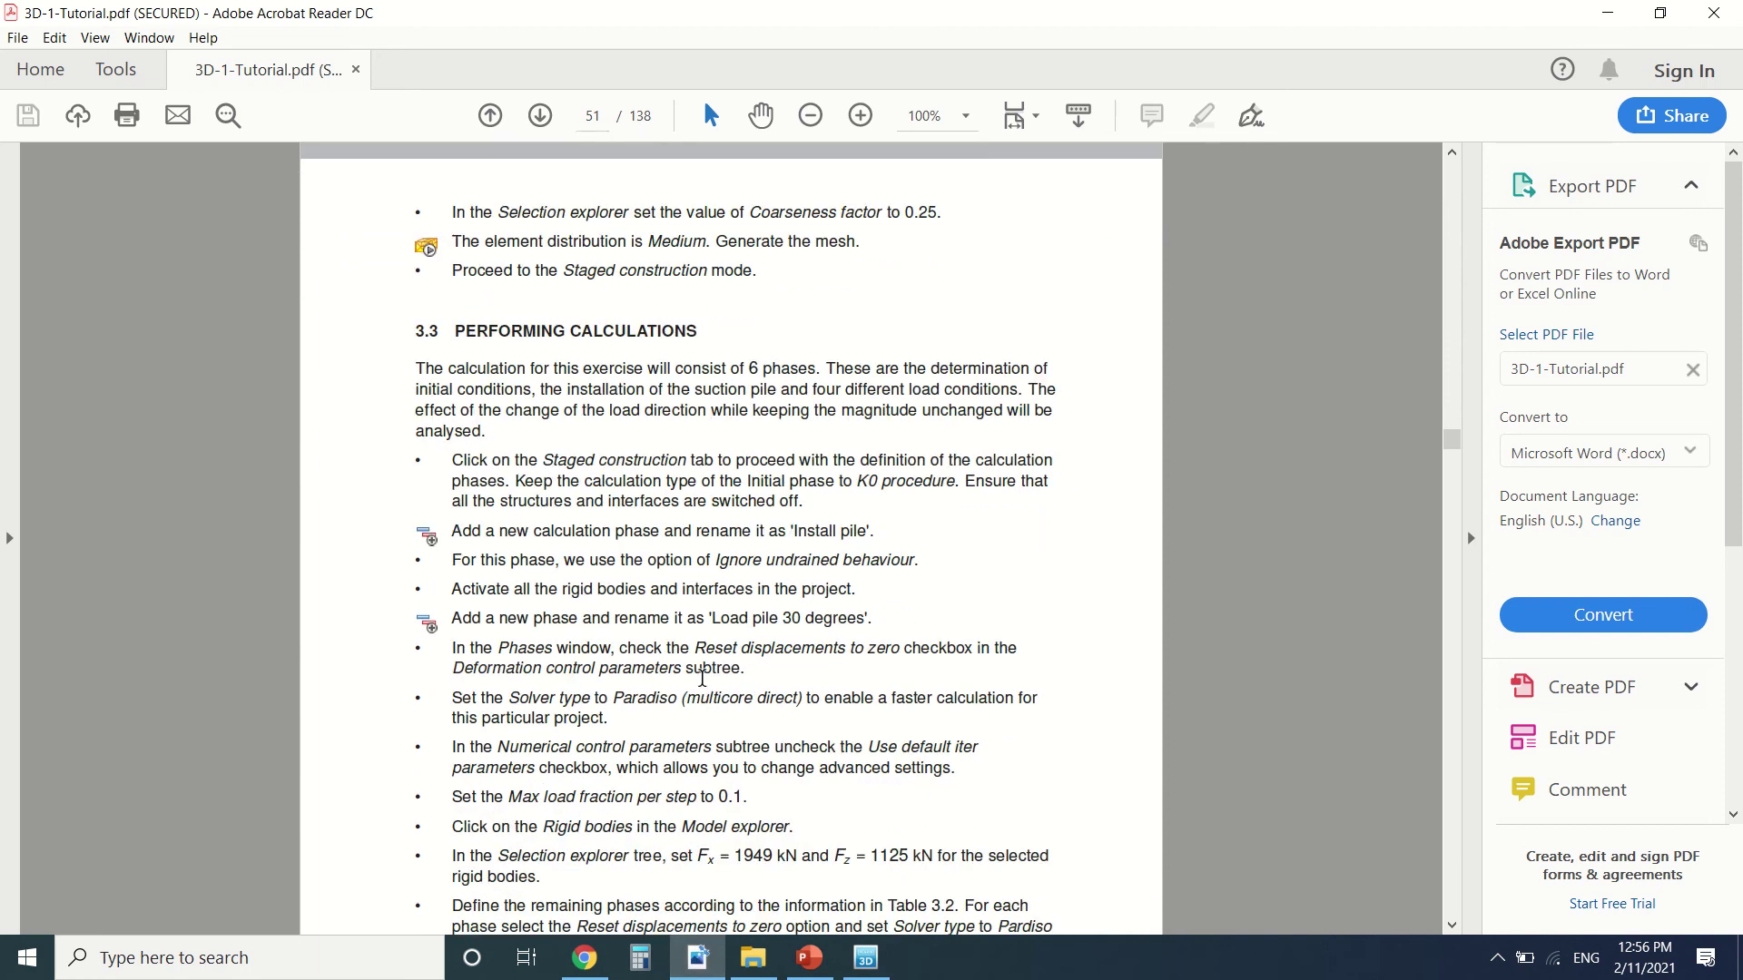
{"action": "scroll", "coordinate": [721, 452], "scroll_direction": "down", "scroll_amount": 3}
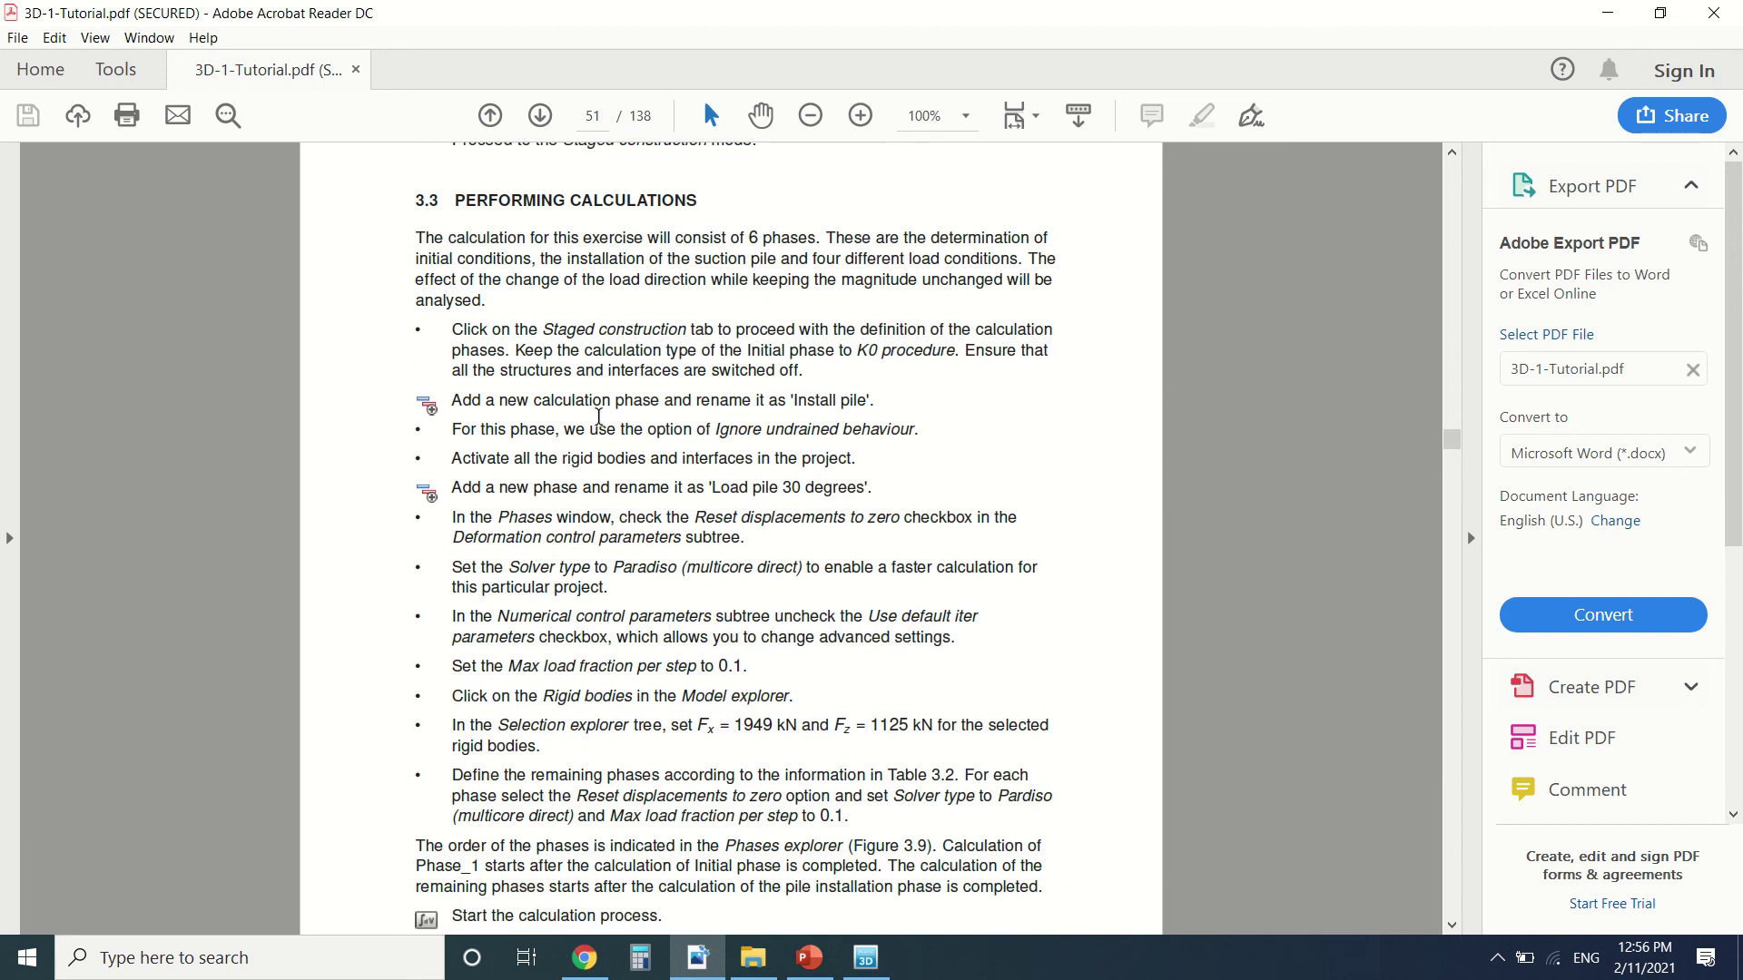
{"action": "scroll", "coordinate": [702, 449], "scroll_direction": "down", "scroll_amount": 2}
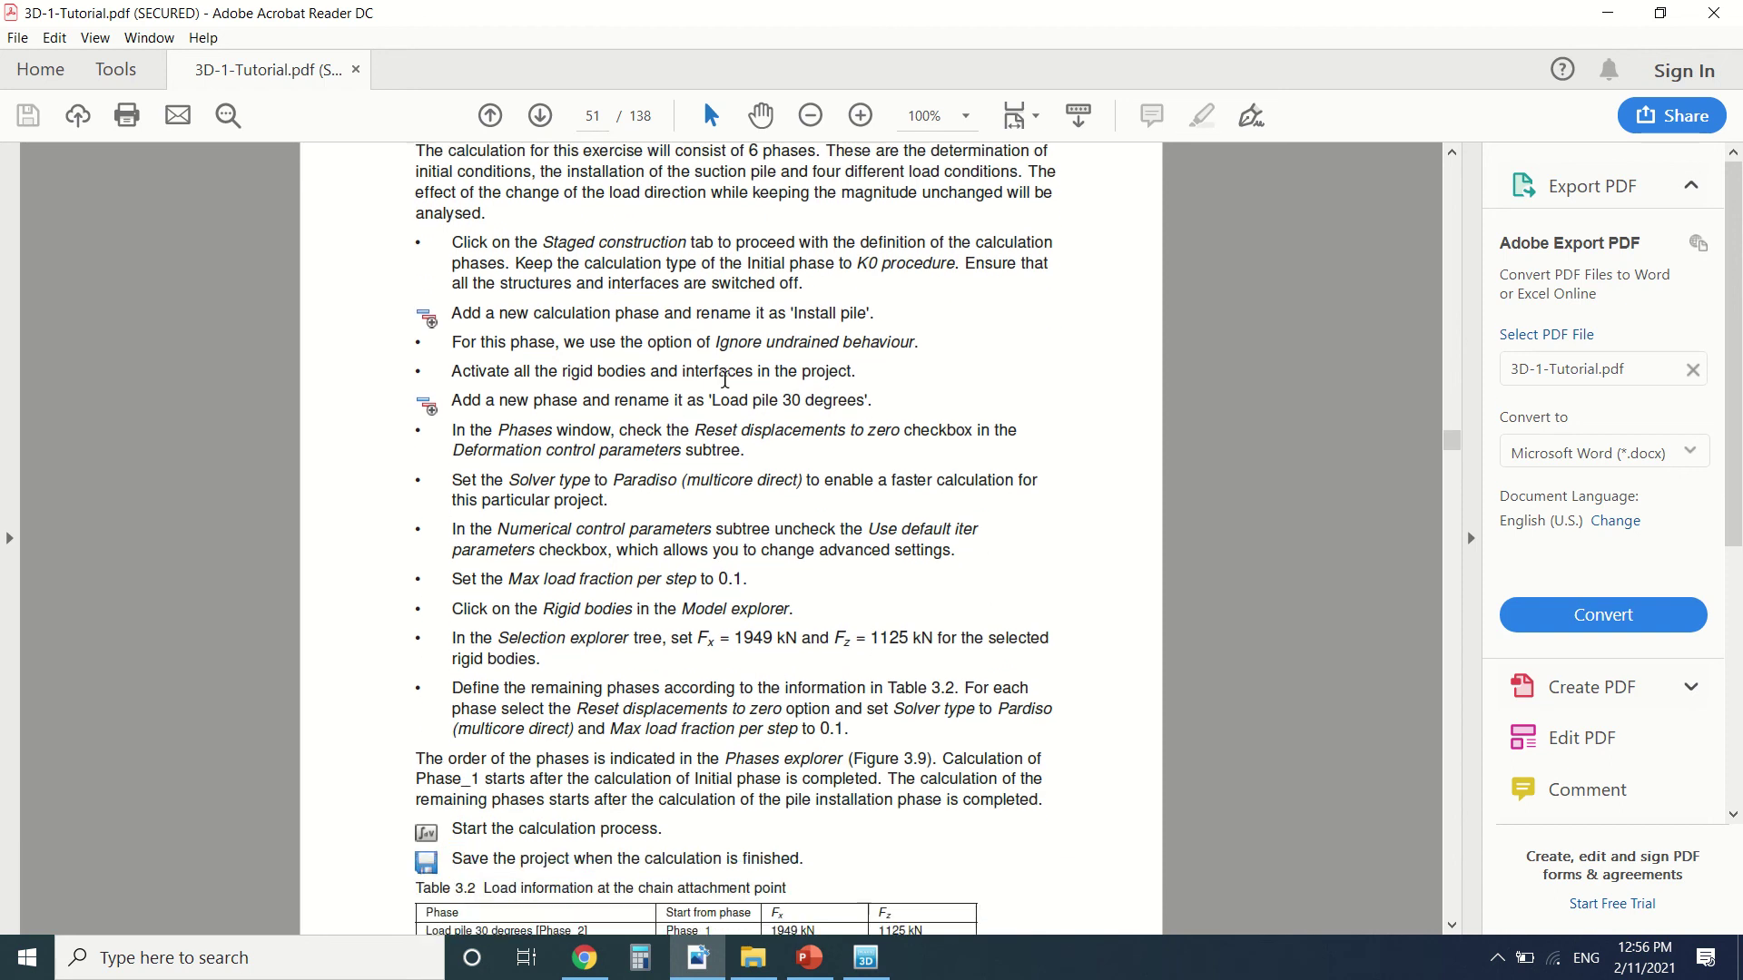
{"action": "scroll", "coordinate": [725, 379], "scroll_direction": "down", "scroll_amount": 2}
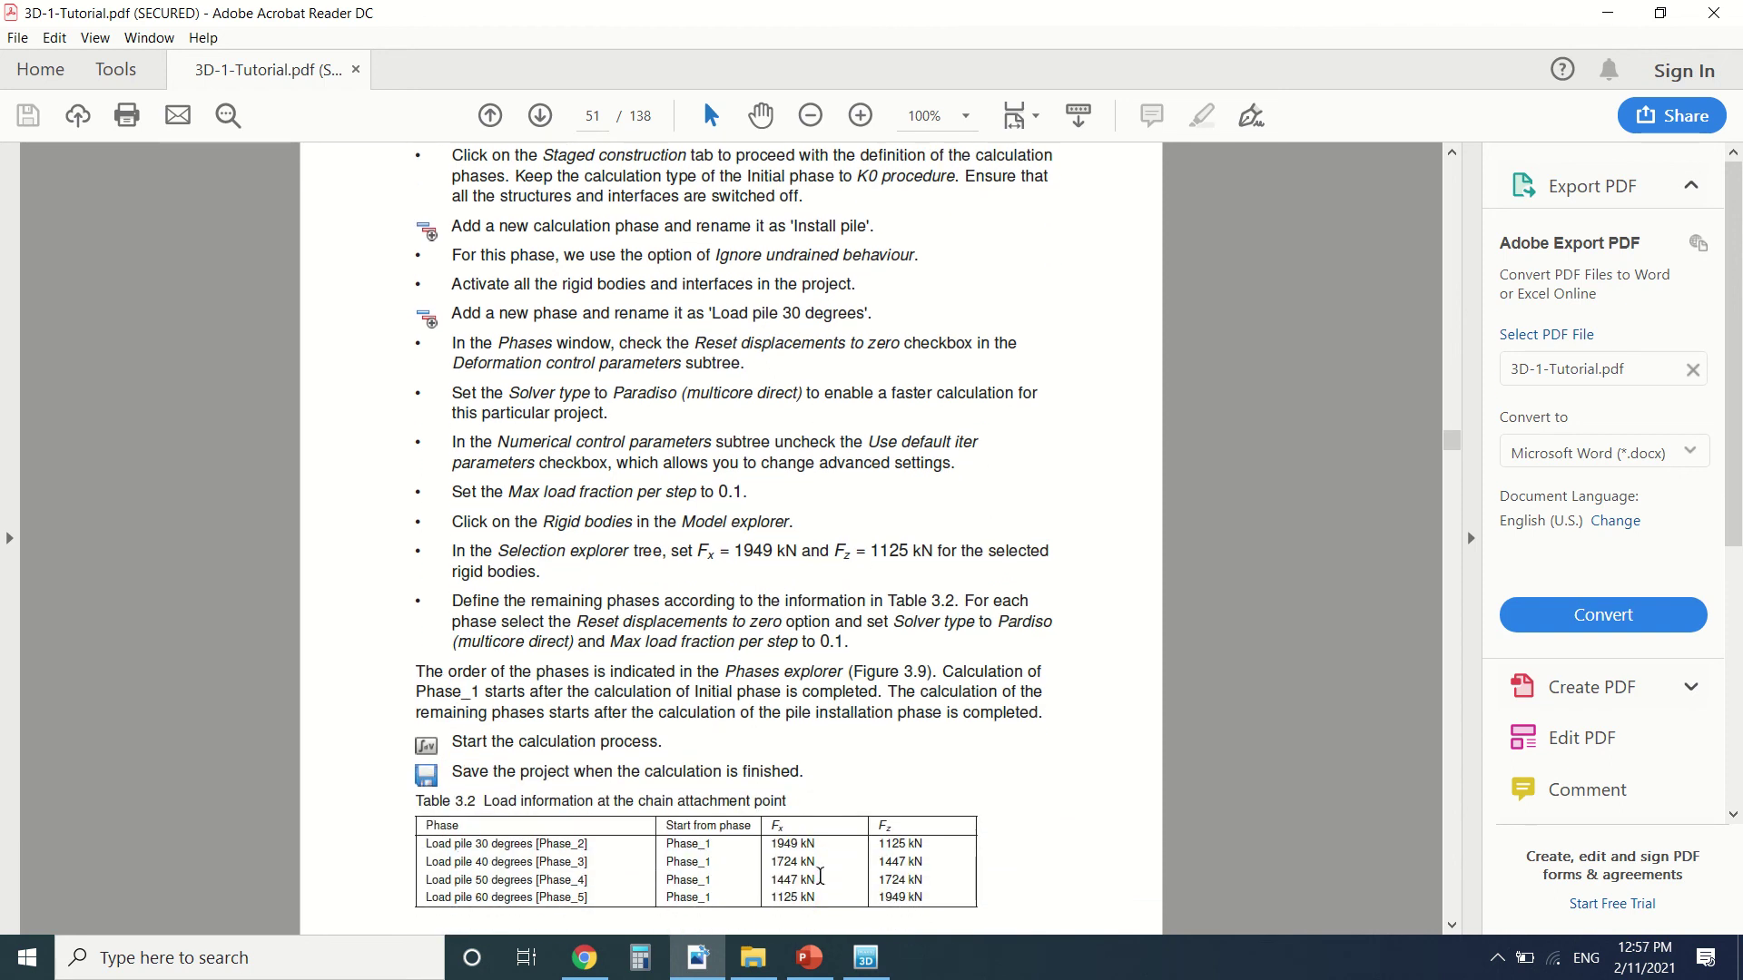
{"action": "left_click", "coordinate": [866, 958]}
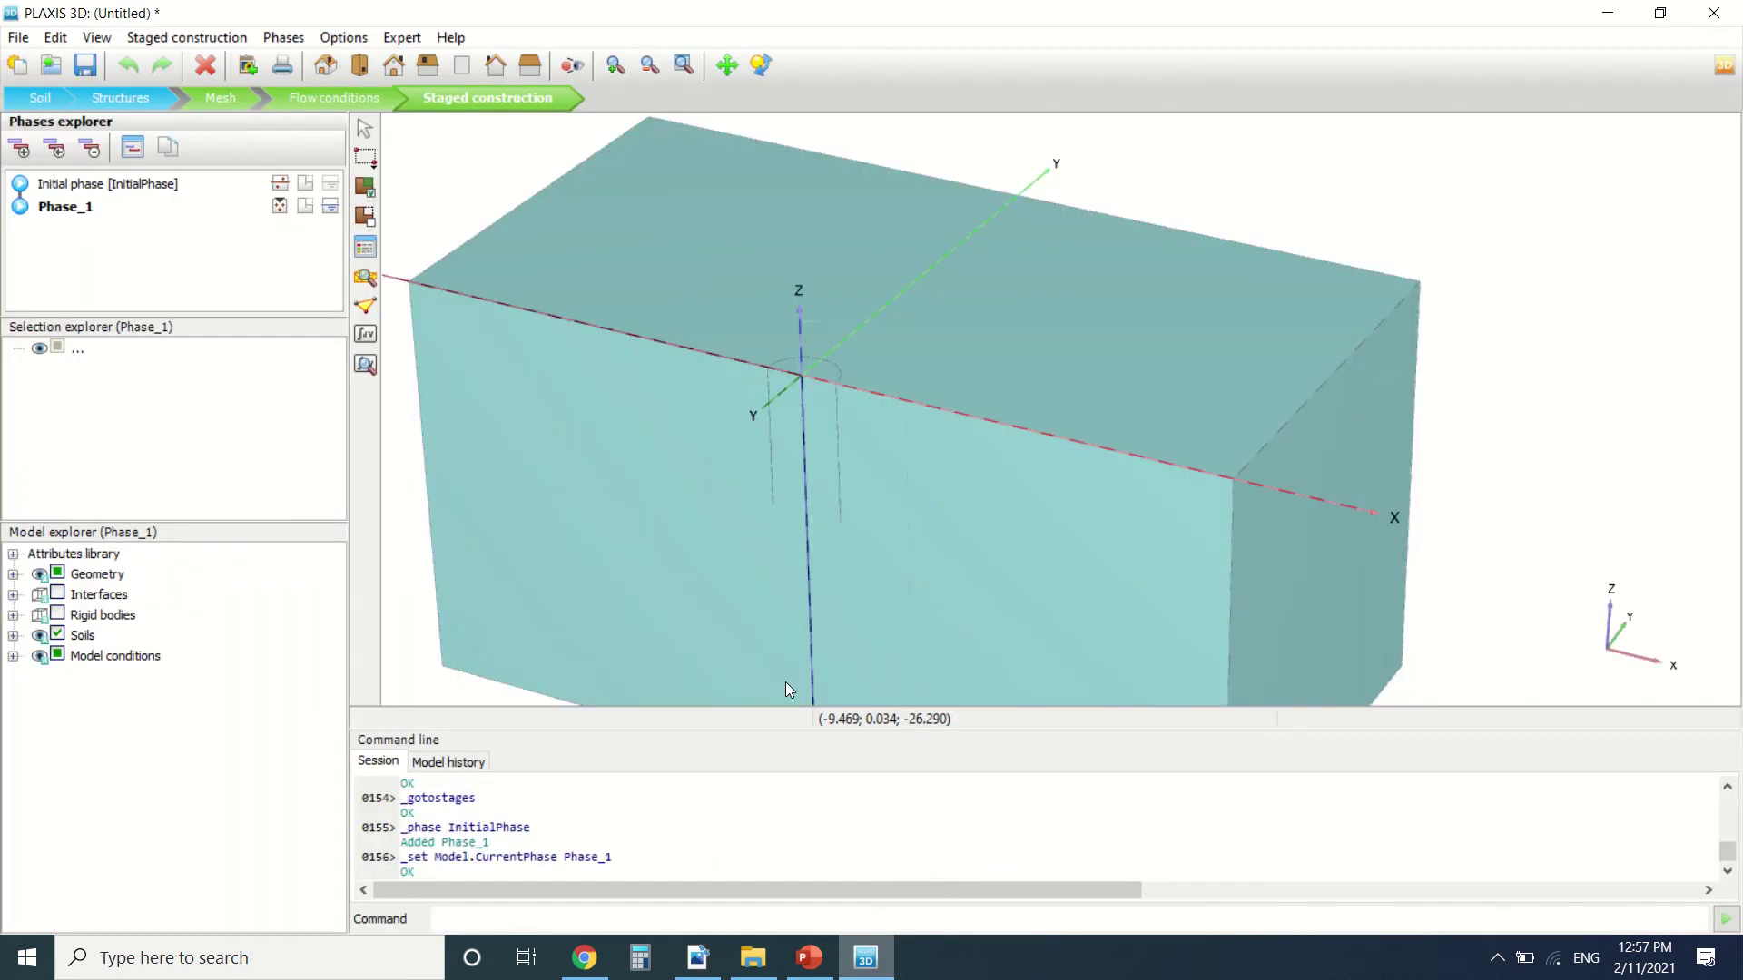
Change Phase_1's ID to '30 deg force' in the Phases window and confirm.
{"action": "double_click", "coordinate": [94, 219]}
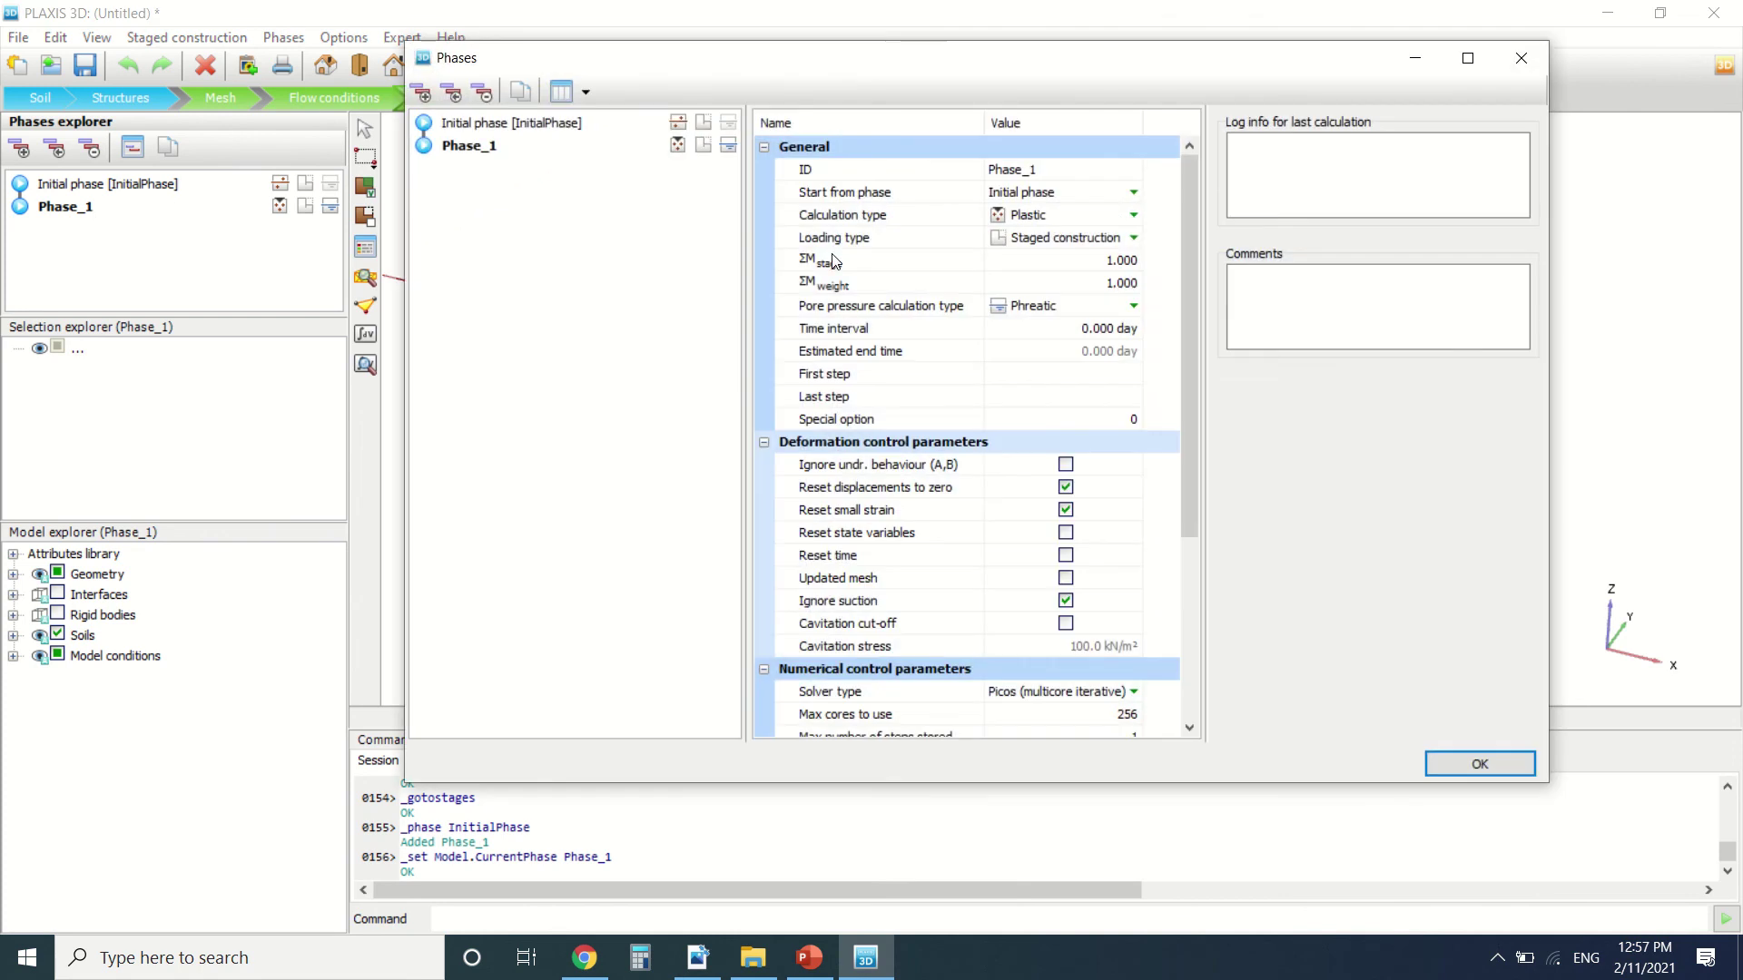
{"action": "left_click", "coordinate": [1056, 161]}
{"action": "type", "text": "#"}
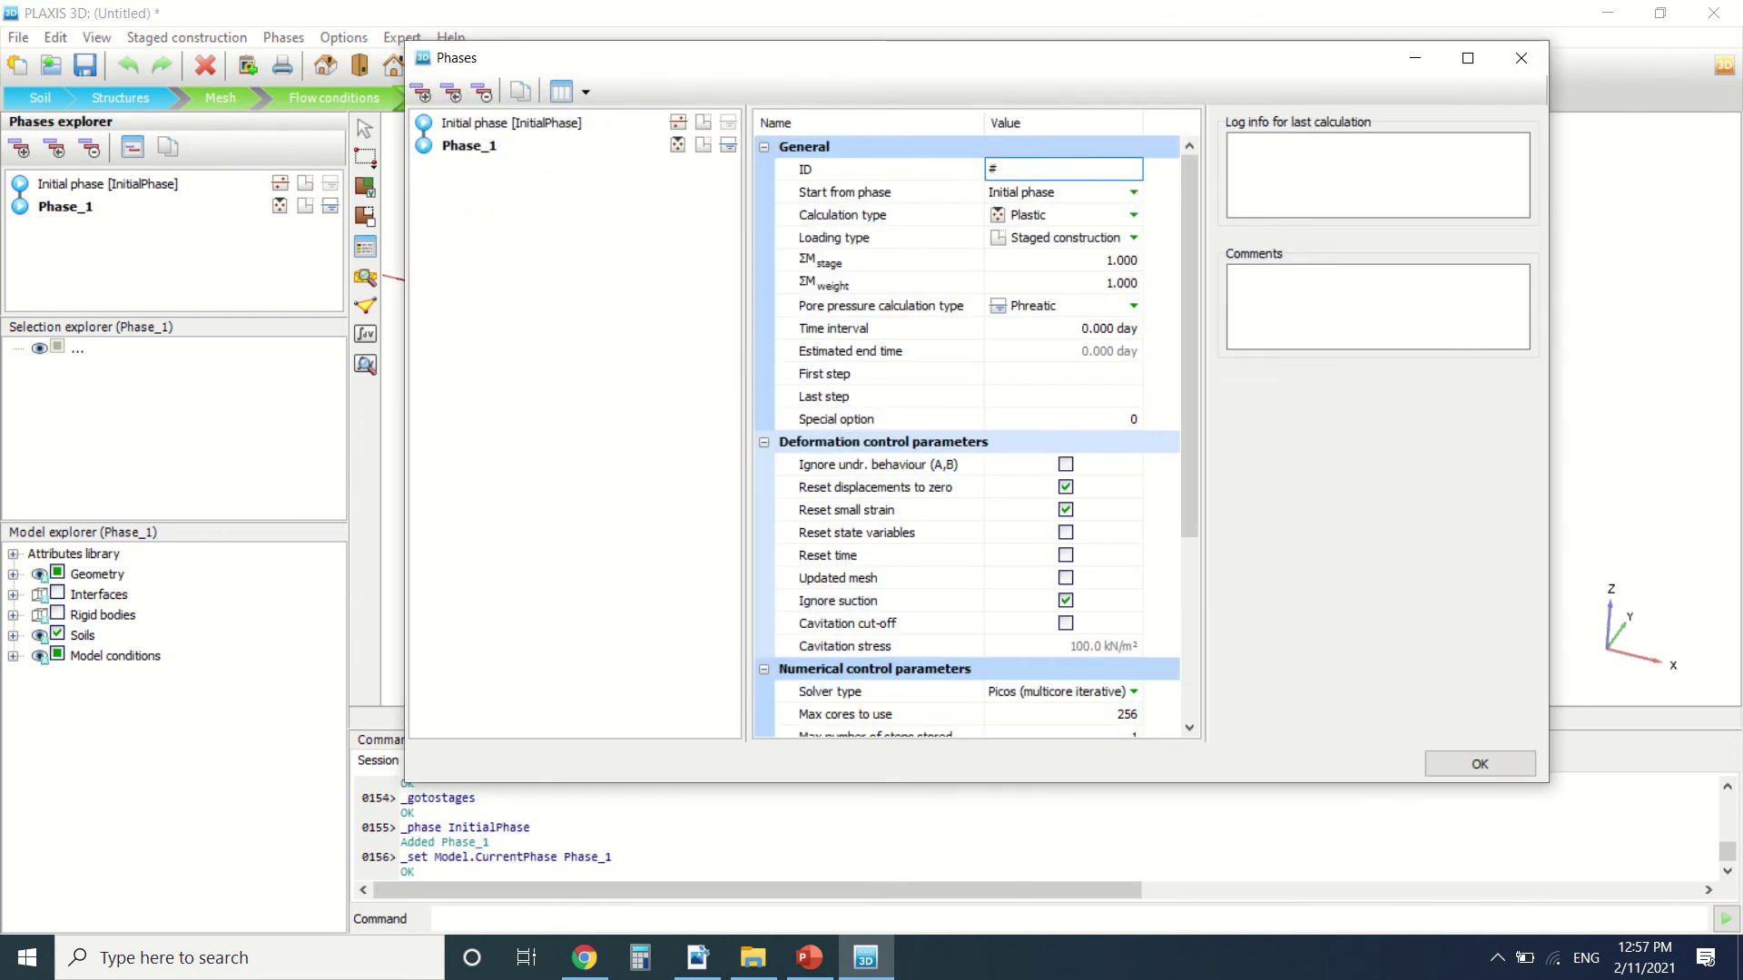
{"action": "type", "text": "0m"}
{"action": "key", "text": "BackSpace"}
{"action": "type", "text": "deg force"}
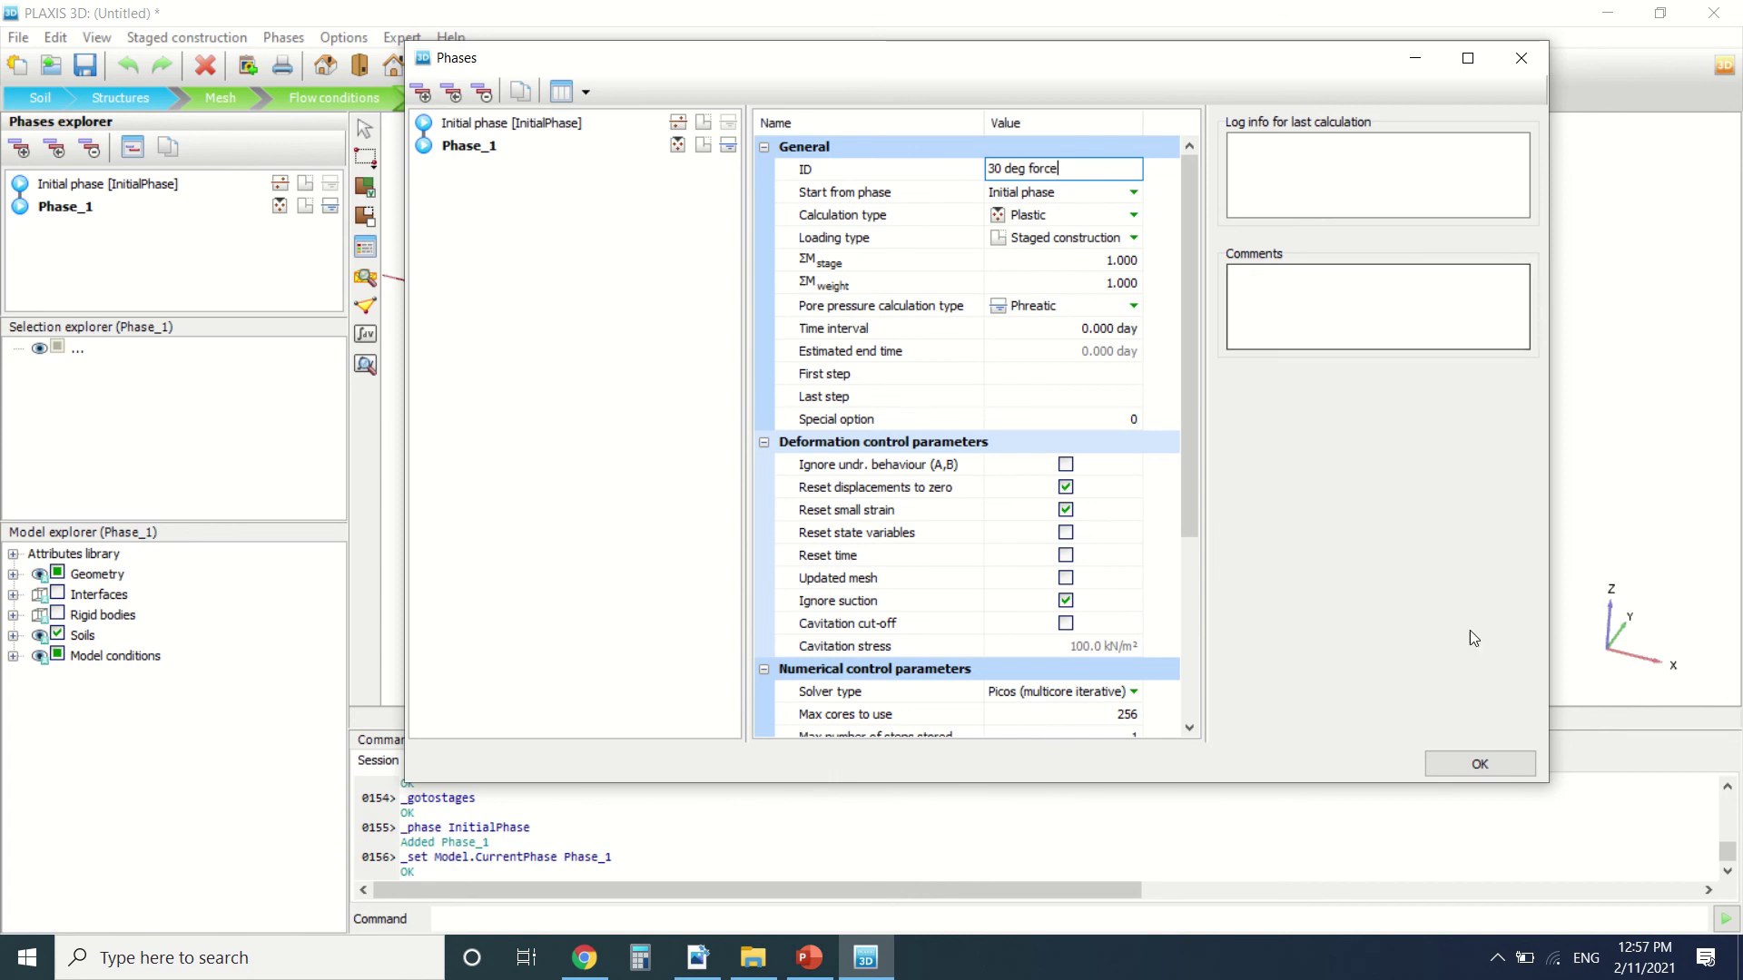
{"action": "left_click", "coordinate": [1478, 764]}
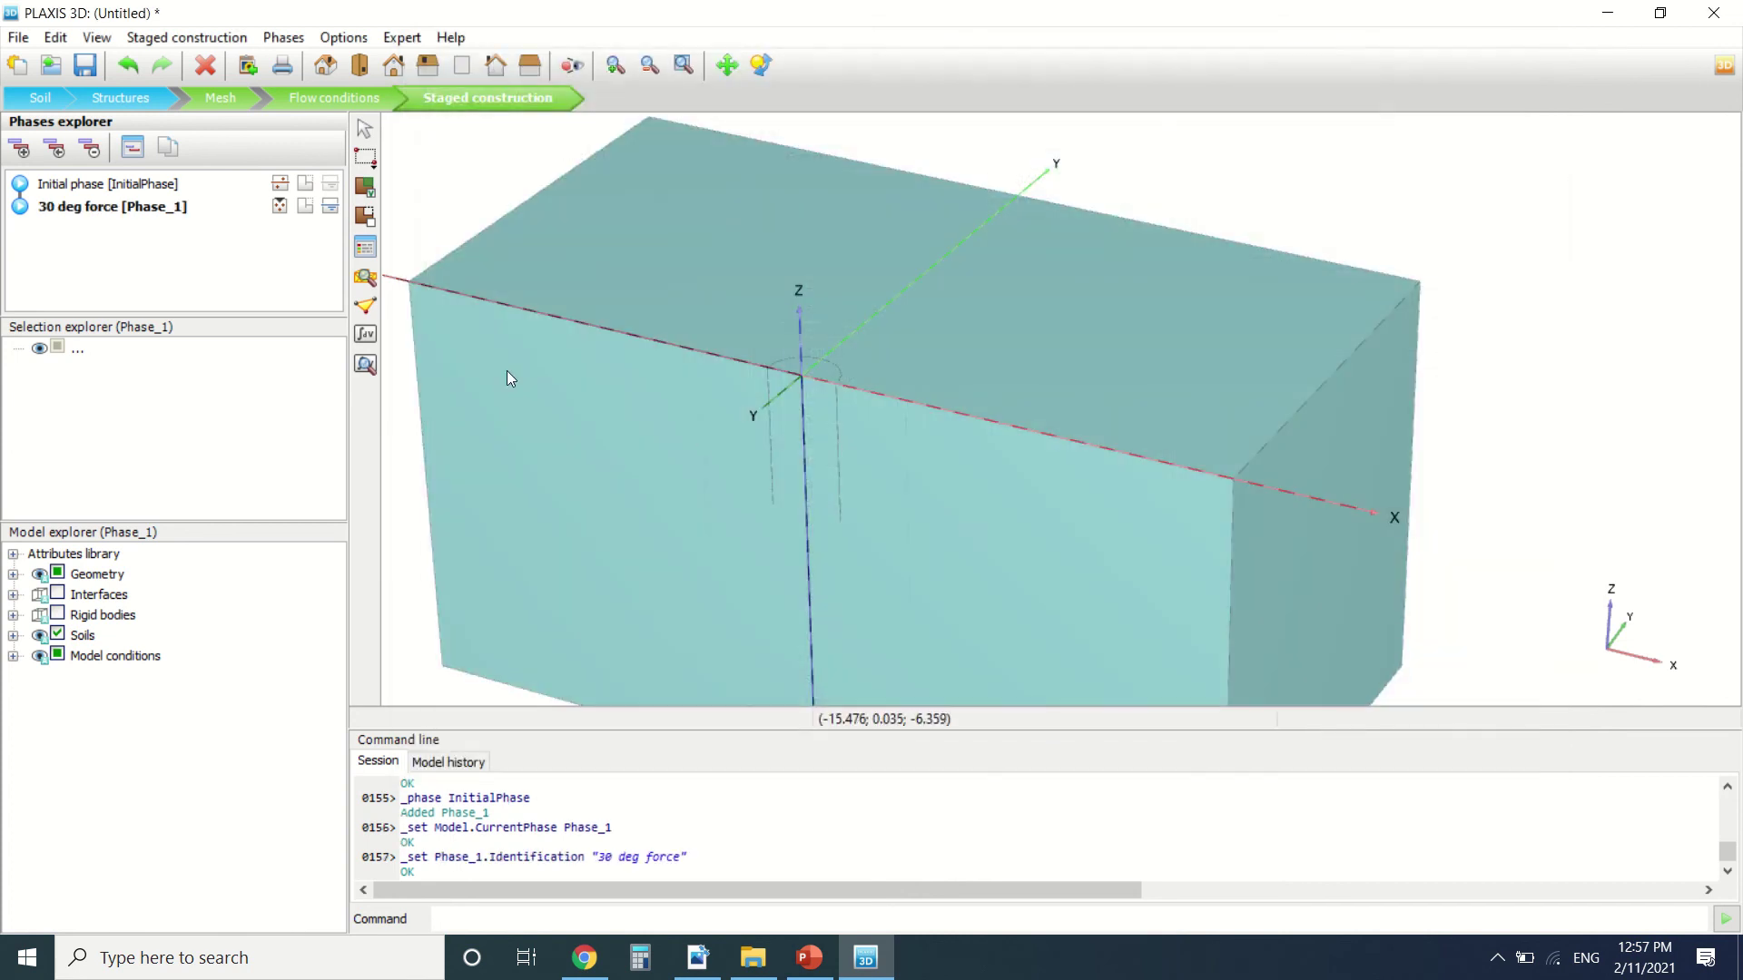
Read the phase load values in Table 3.2 of the tutorial PDF, then go back to PLAXIS 3D.
{"action": "left_click", "coordinate": [716, 956]}
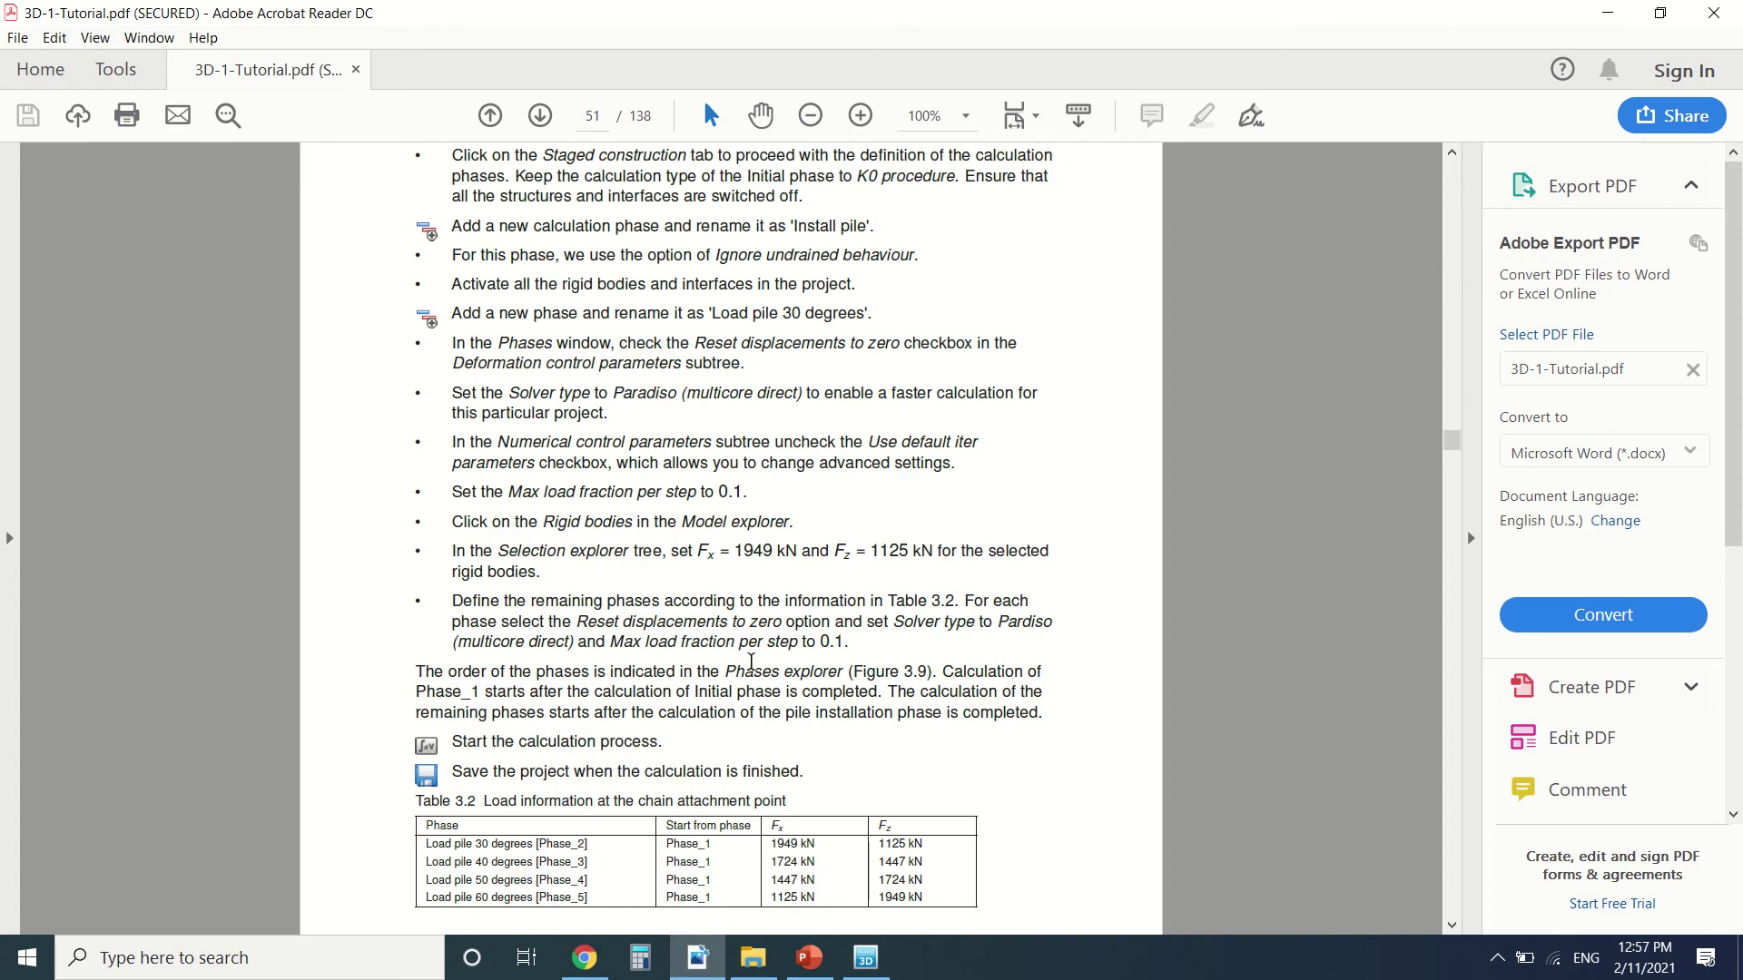
{"action": "scroll", "coordinate": [626, 800], "scroll_direction": "down", "scroll_amount": 3}
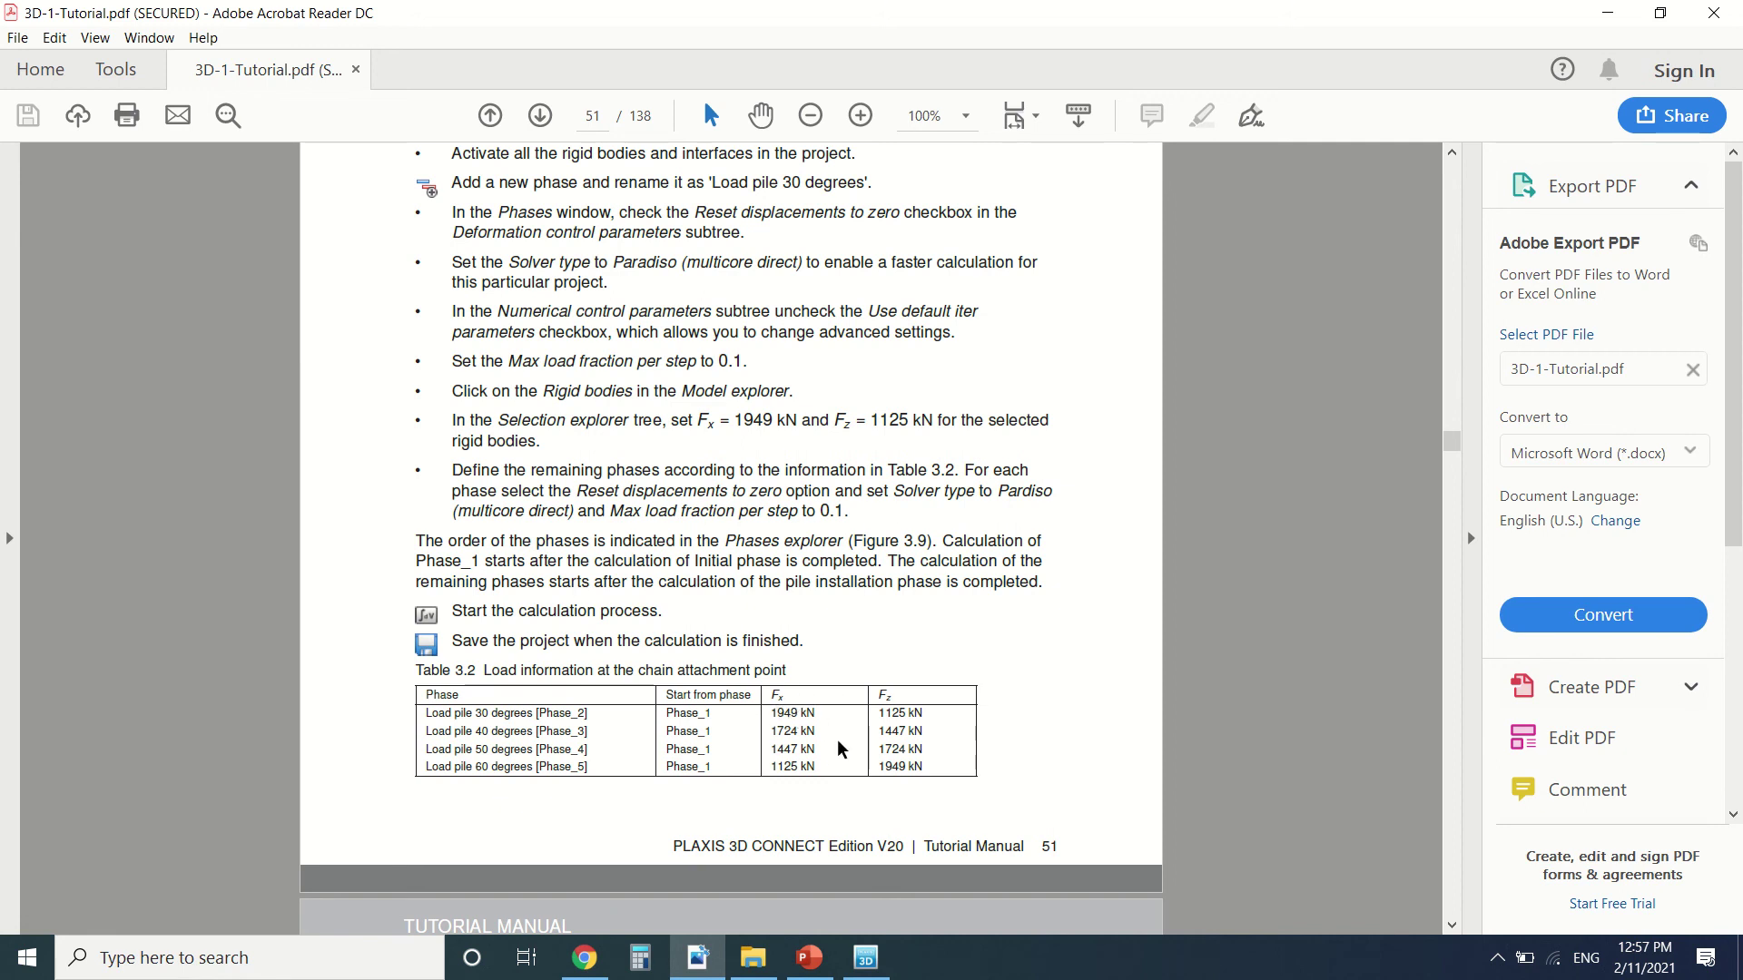
{"action": "left_click", "coordinate": [866, 958]}
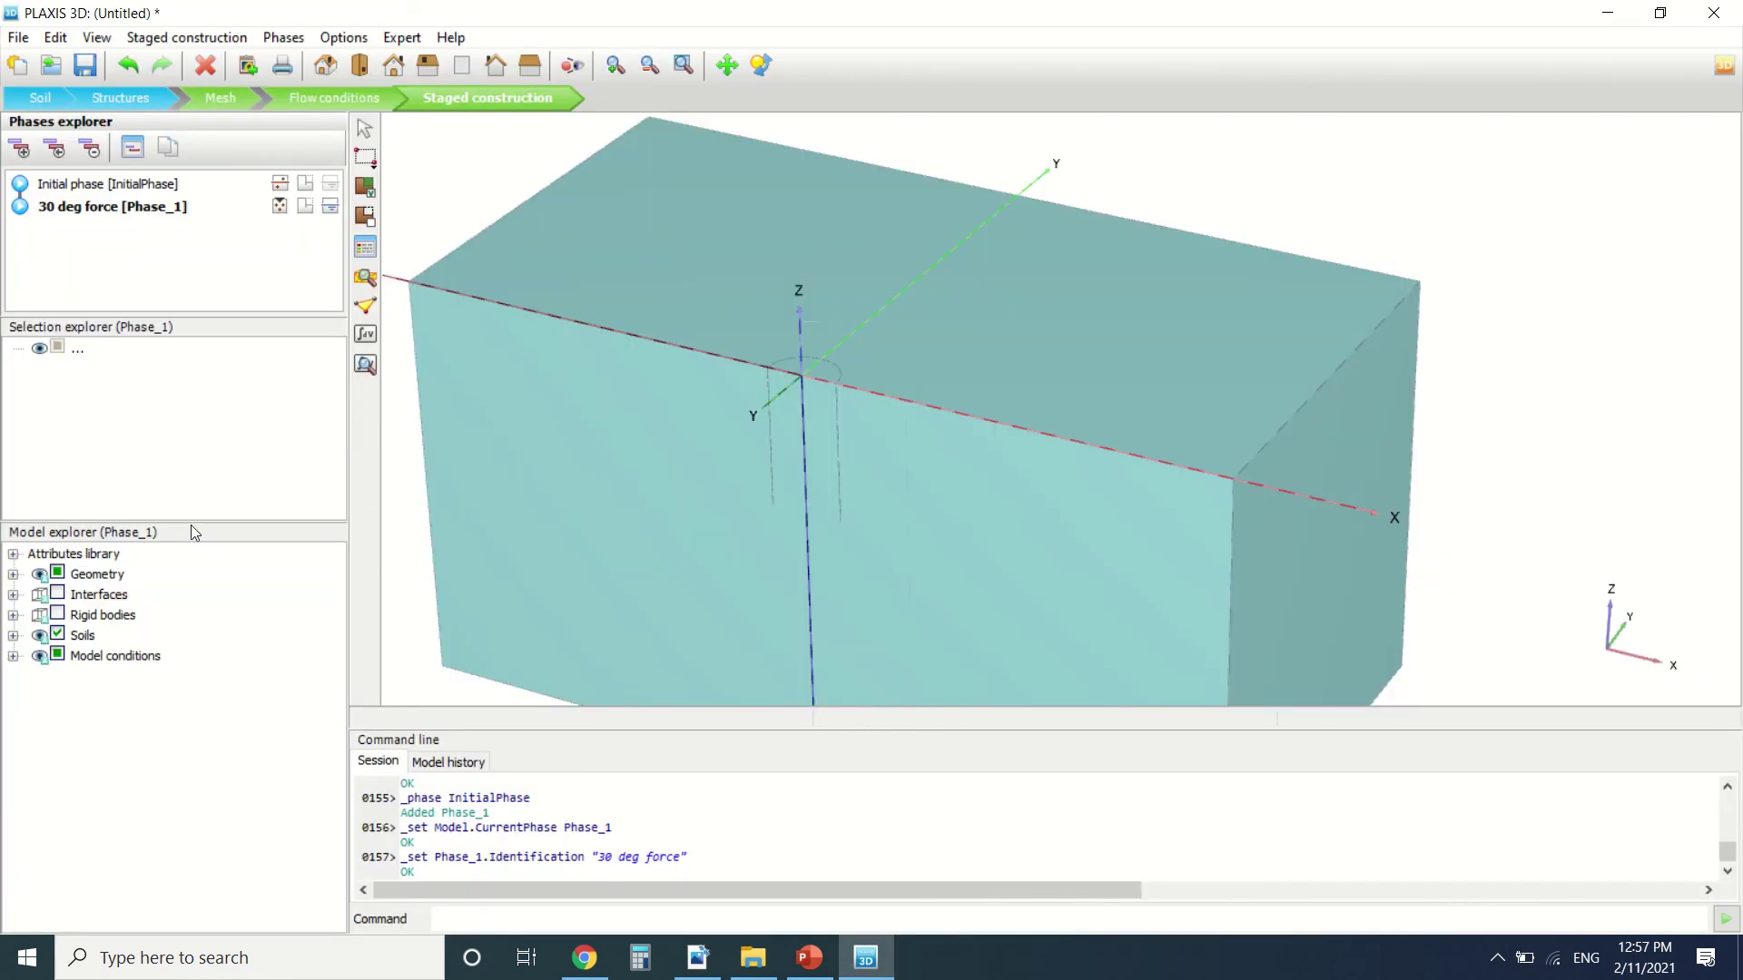
In the 30 deg force phase, activate interfaces and rigid bodies and set Fx to 1949 kN.
{"action": "left_click", "coordinate": [145, 192]}
{"action": "left_click", "coordinate": [145, 206]}
{"action": "left_click", "coordinate": [56, 595]}
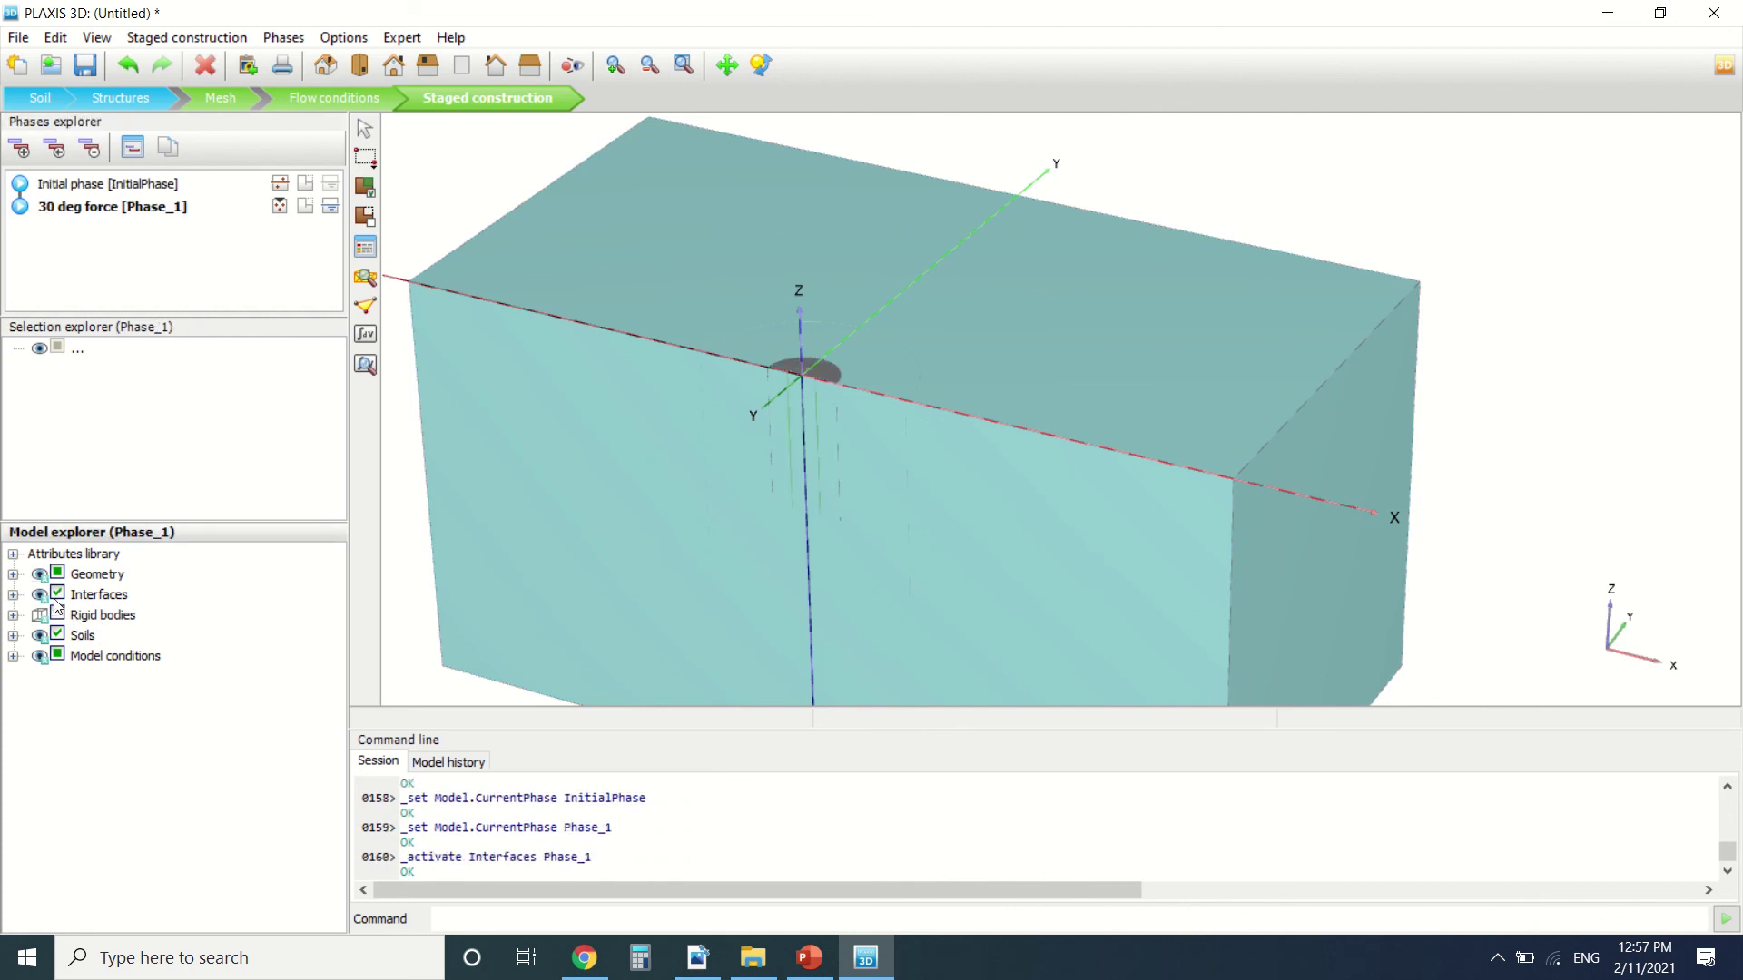
{"action": "left_click", "coordinate": [57, 616]}
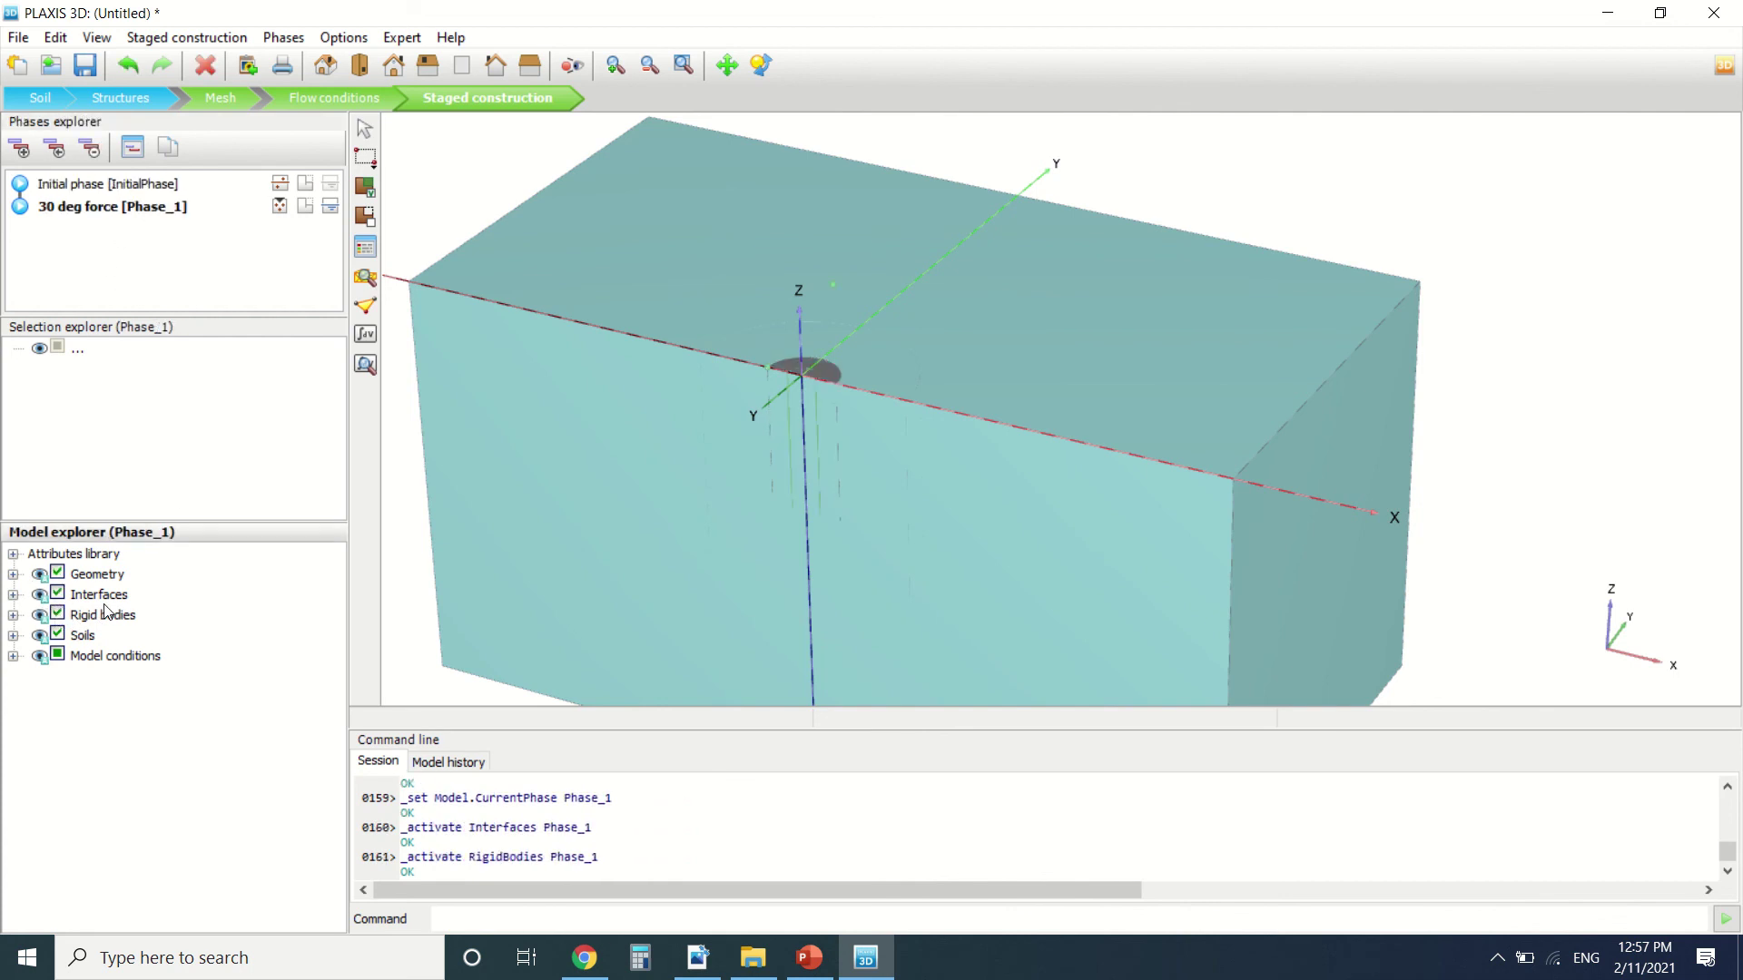
{"action": "scroll", "coordinate": [136, 433], "scroll_direction": "down", "scroll_amount": 5}
{"action": "left_click", "coordinate": [85, 467]}
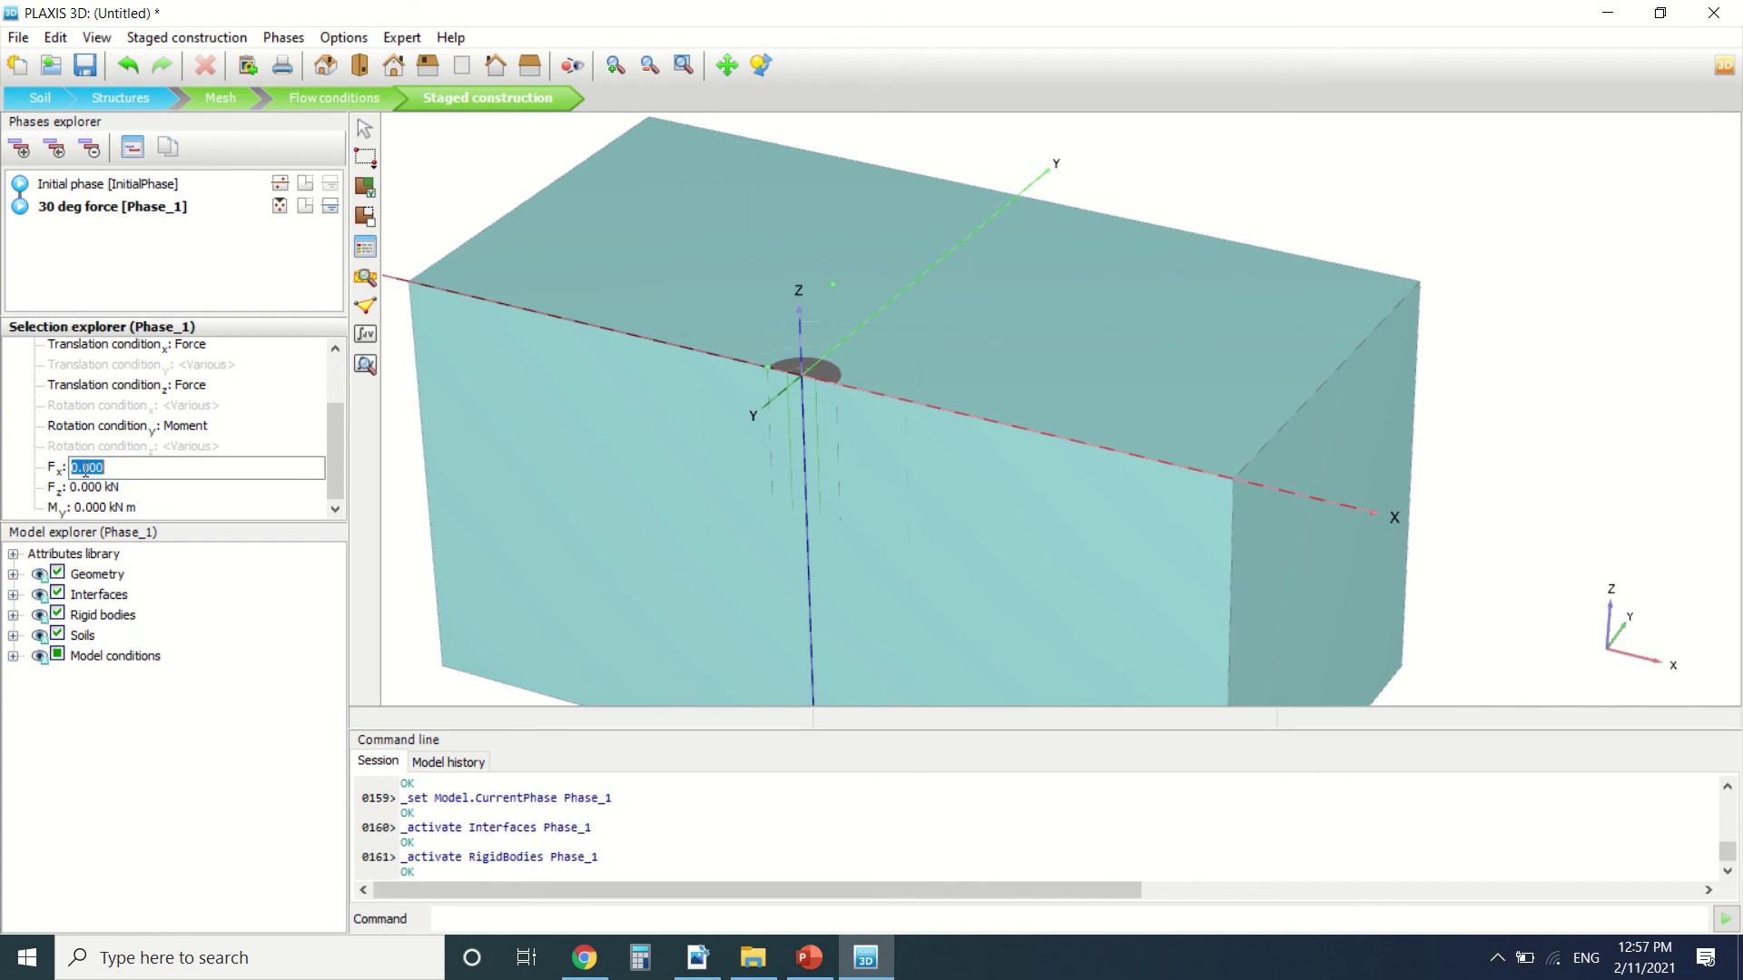
{"action": "type", "text": "1949"}
{"action": "key", "text": "Return"}
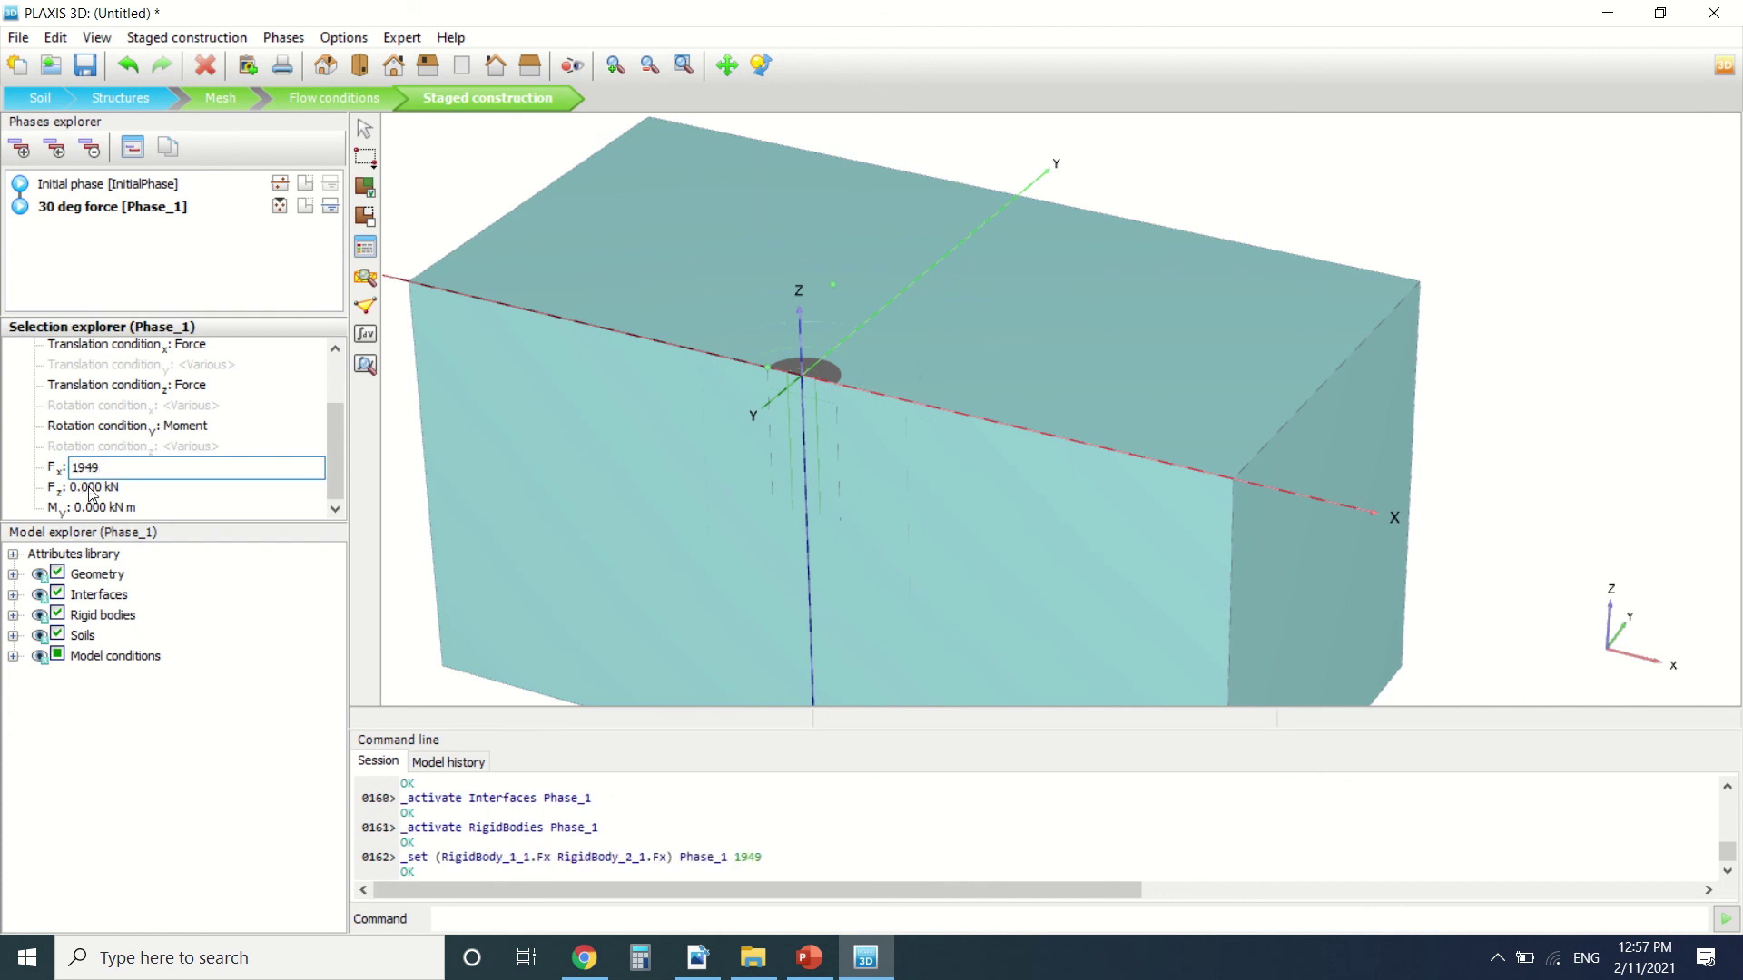
Check the tutorial, then set the rigid bodies' Fz to 1125 kN.
{"action": "left_click", "coordinate": [699, 962]}
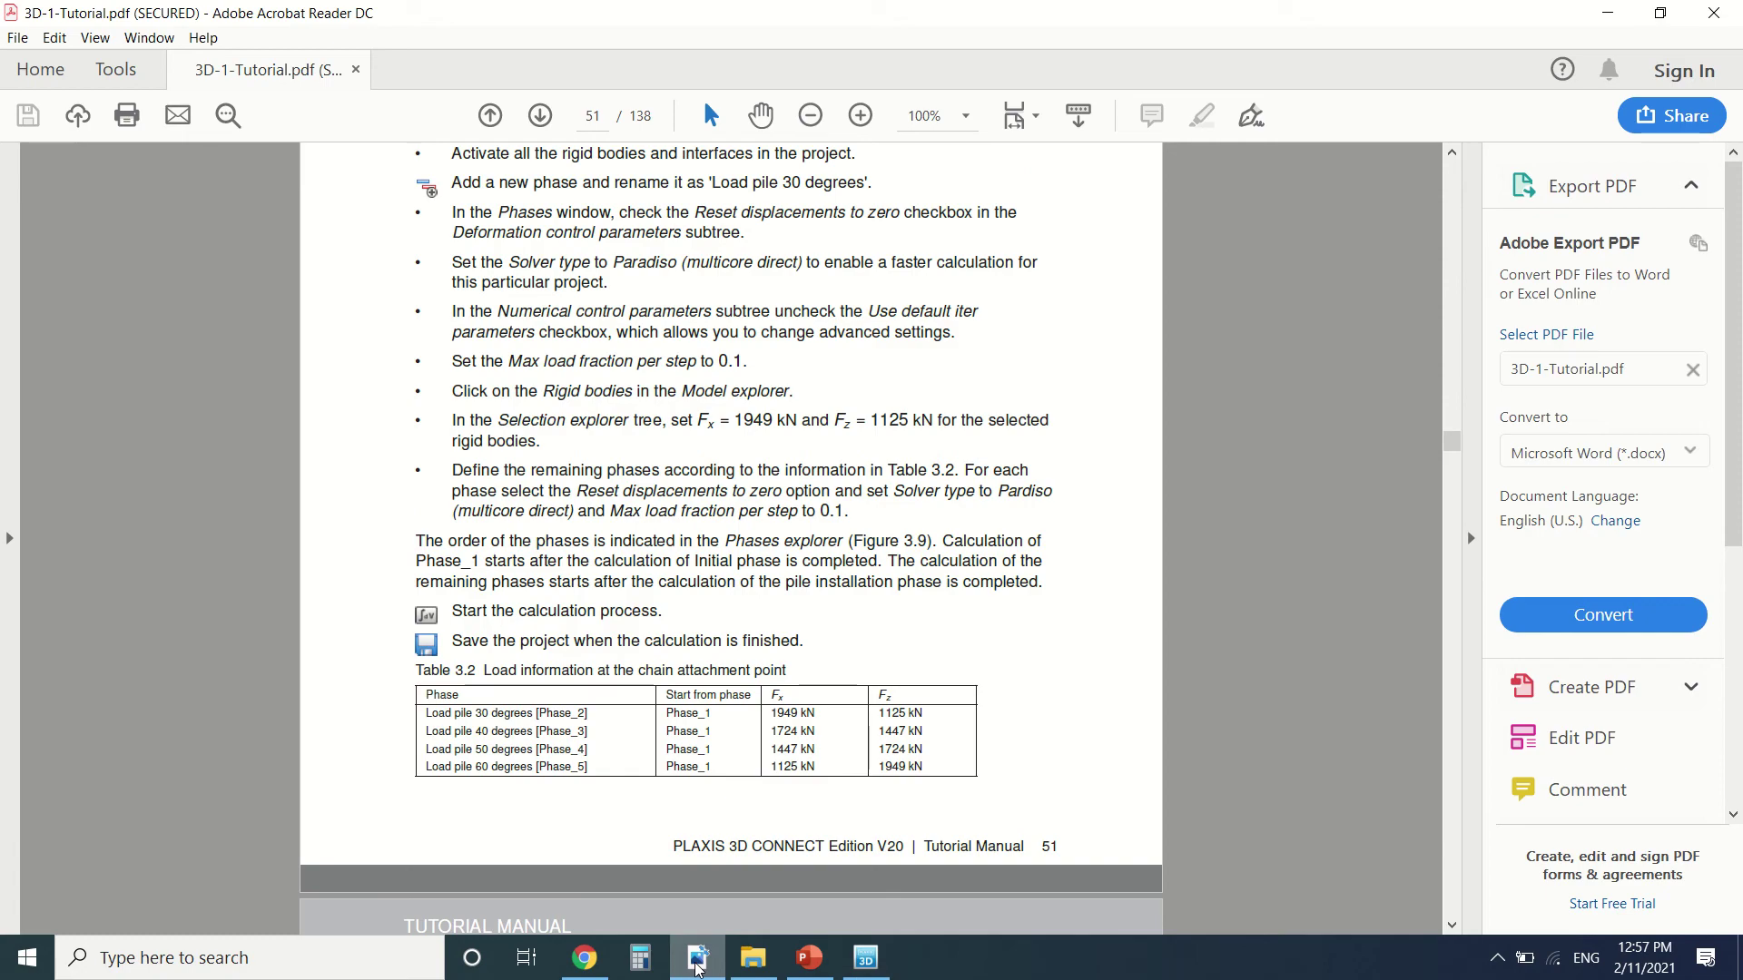
{"action": "left_click", "coordinate": [696, 964]}
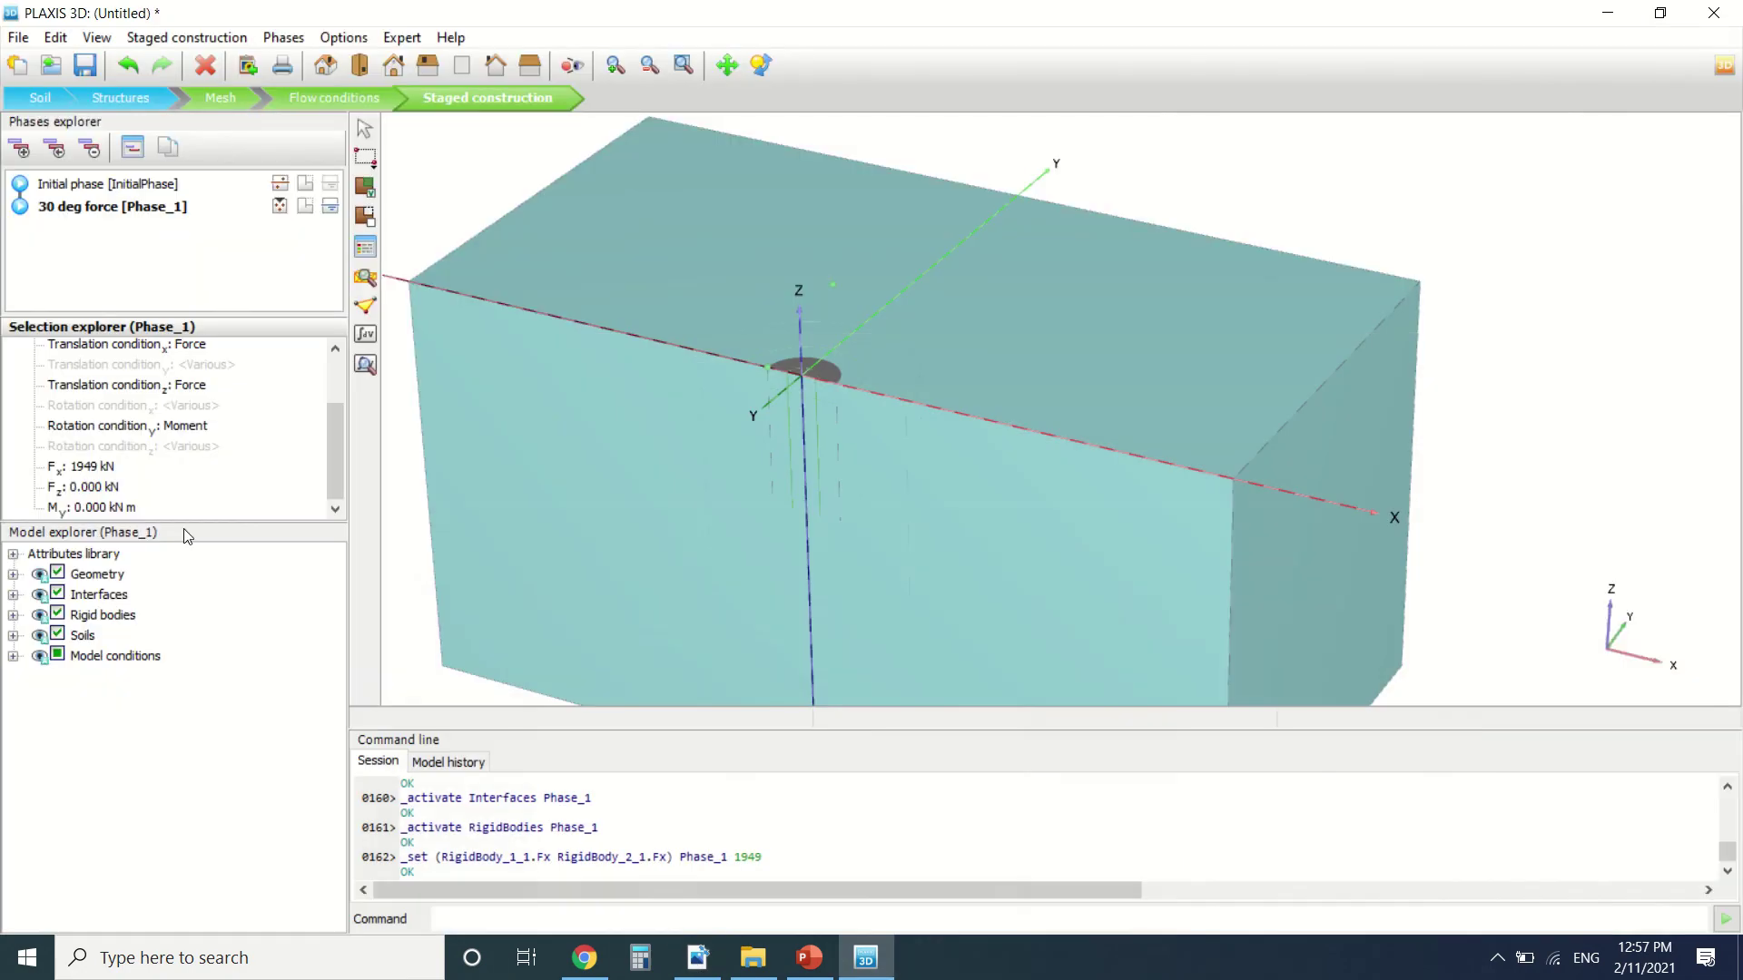
{"action": "left_click", "coordinate": [80, 488]}
{"action": "type", "text": "1125"}
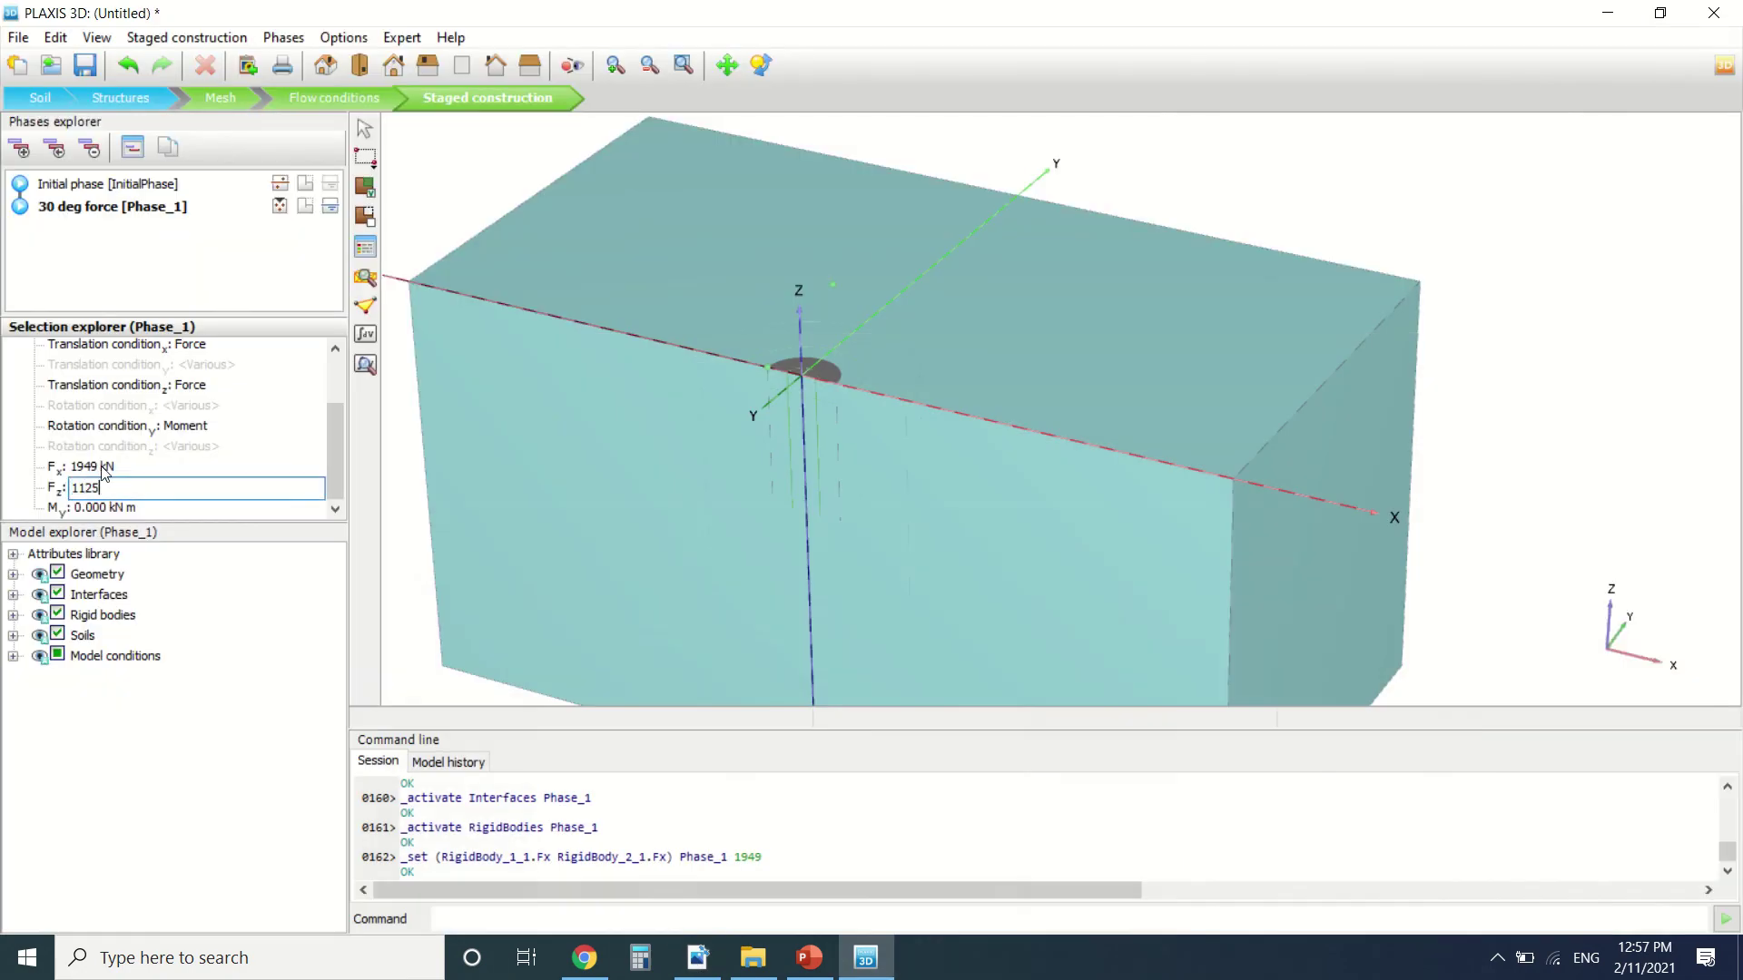
{"action": "key", "text": "Return"}
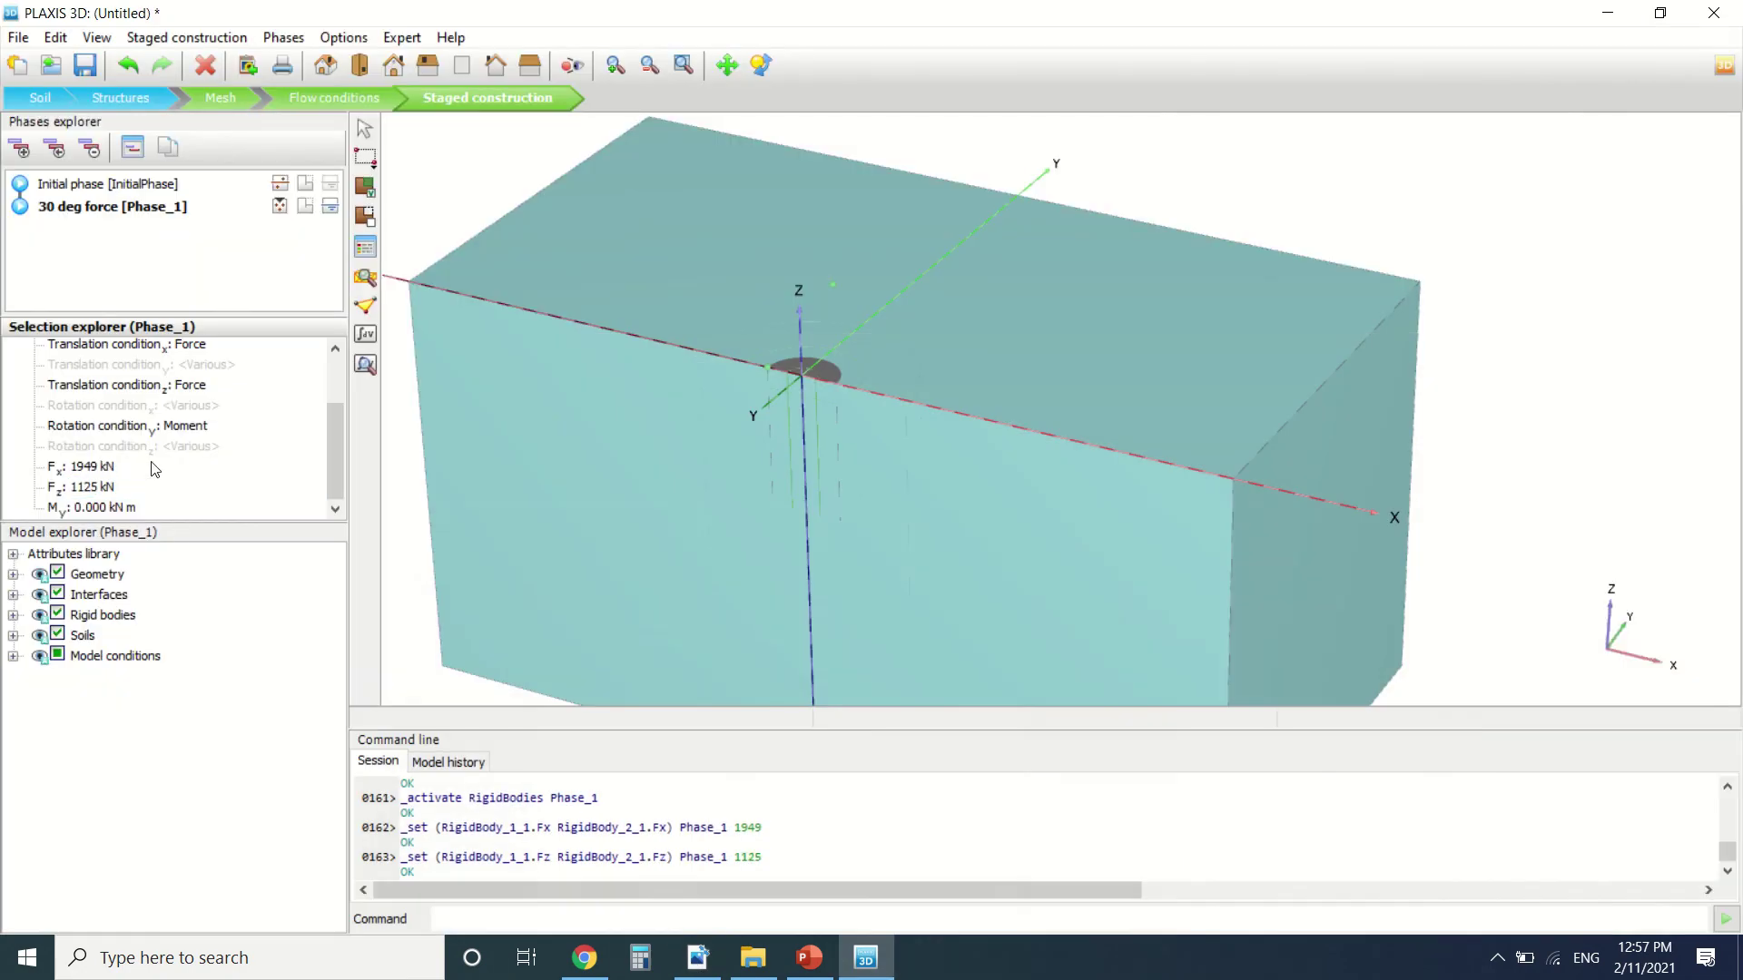
Expand Rigid bodies and select RigidBody_1 and RigidBody_2 to verify their forces.
{"action": "left_click", "coordinate": [125, 616]}
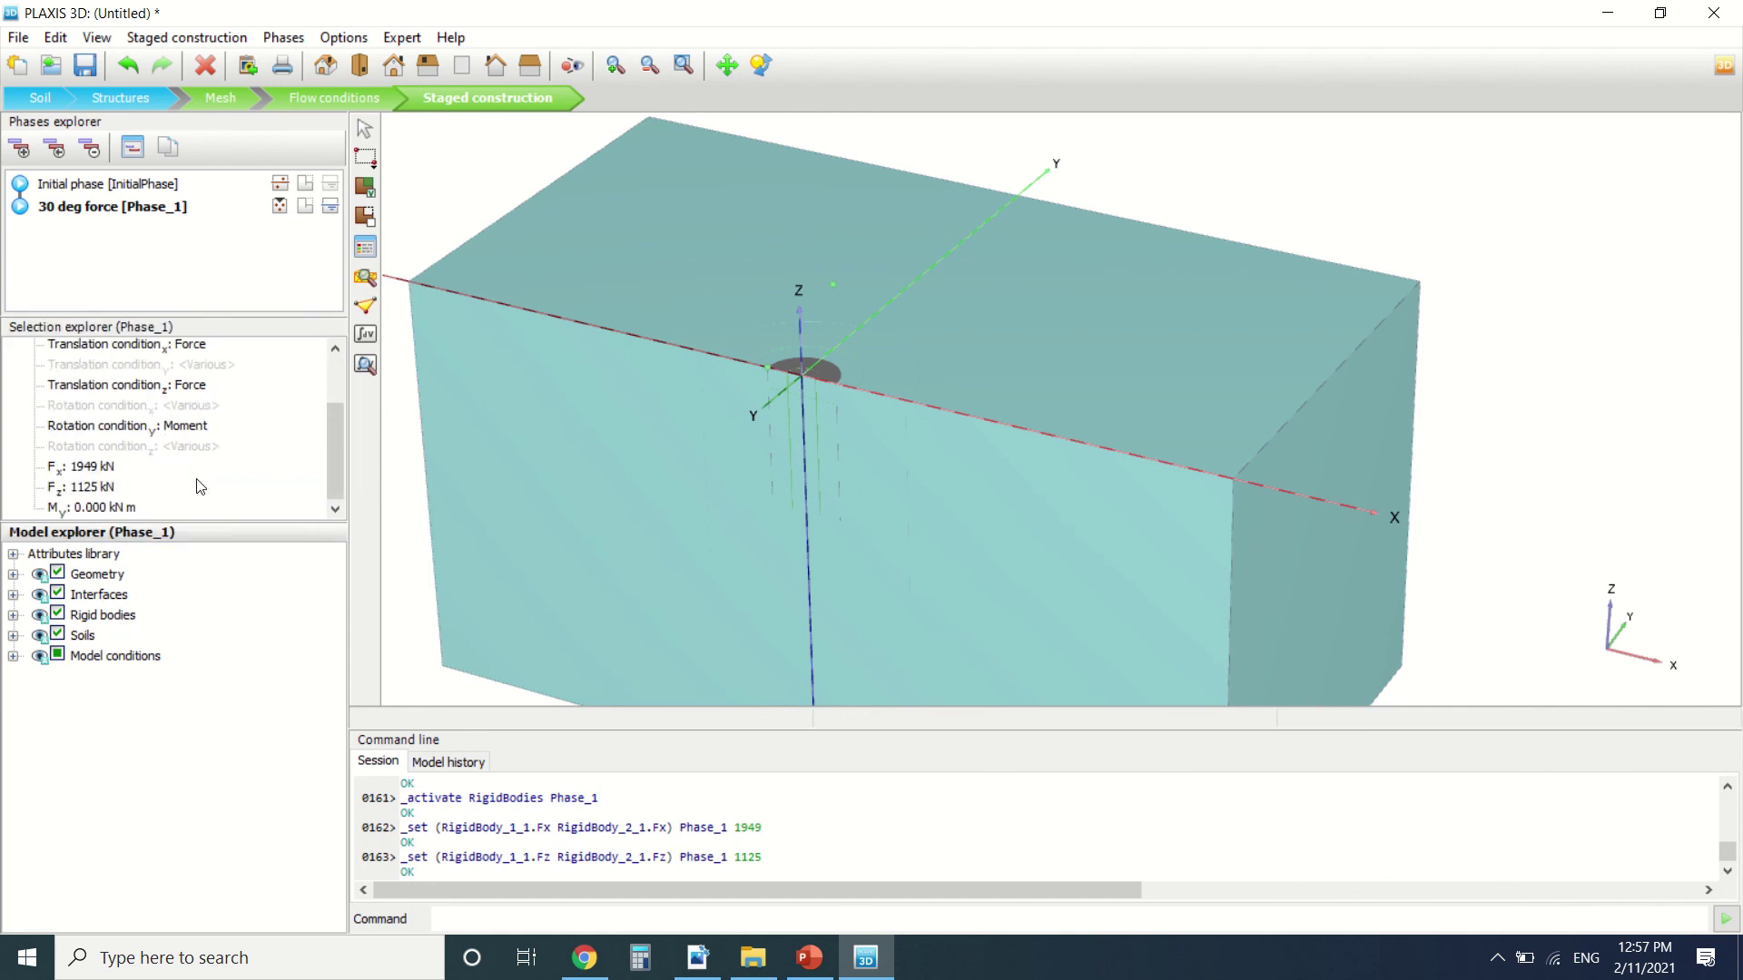
{"action": "left_click", "coordinate": [13, 616]}
{"action": "left_click", "coordinate": [103, 638]}
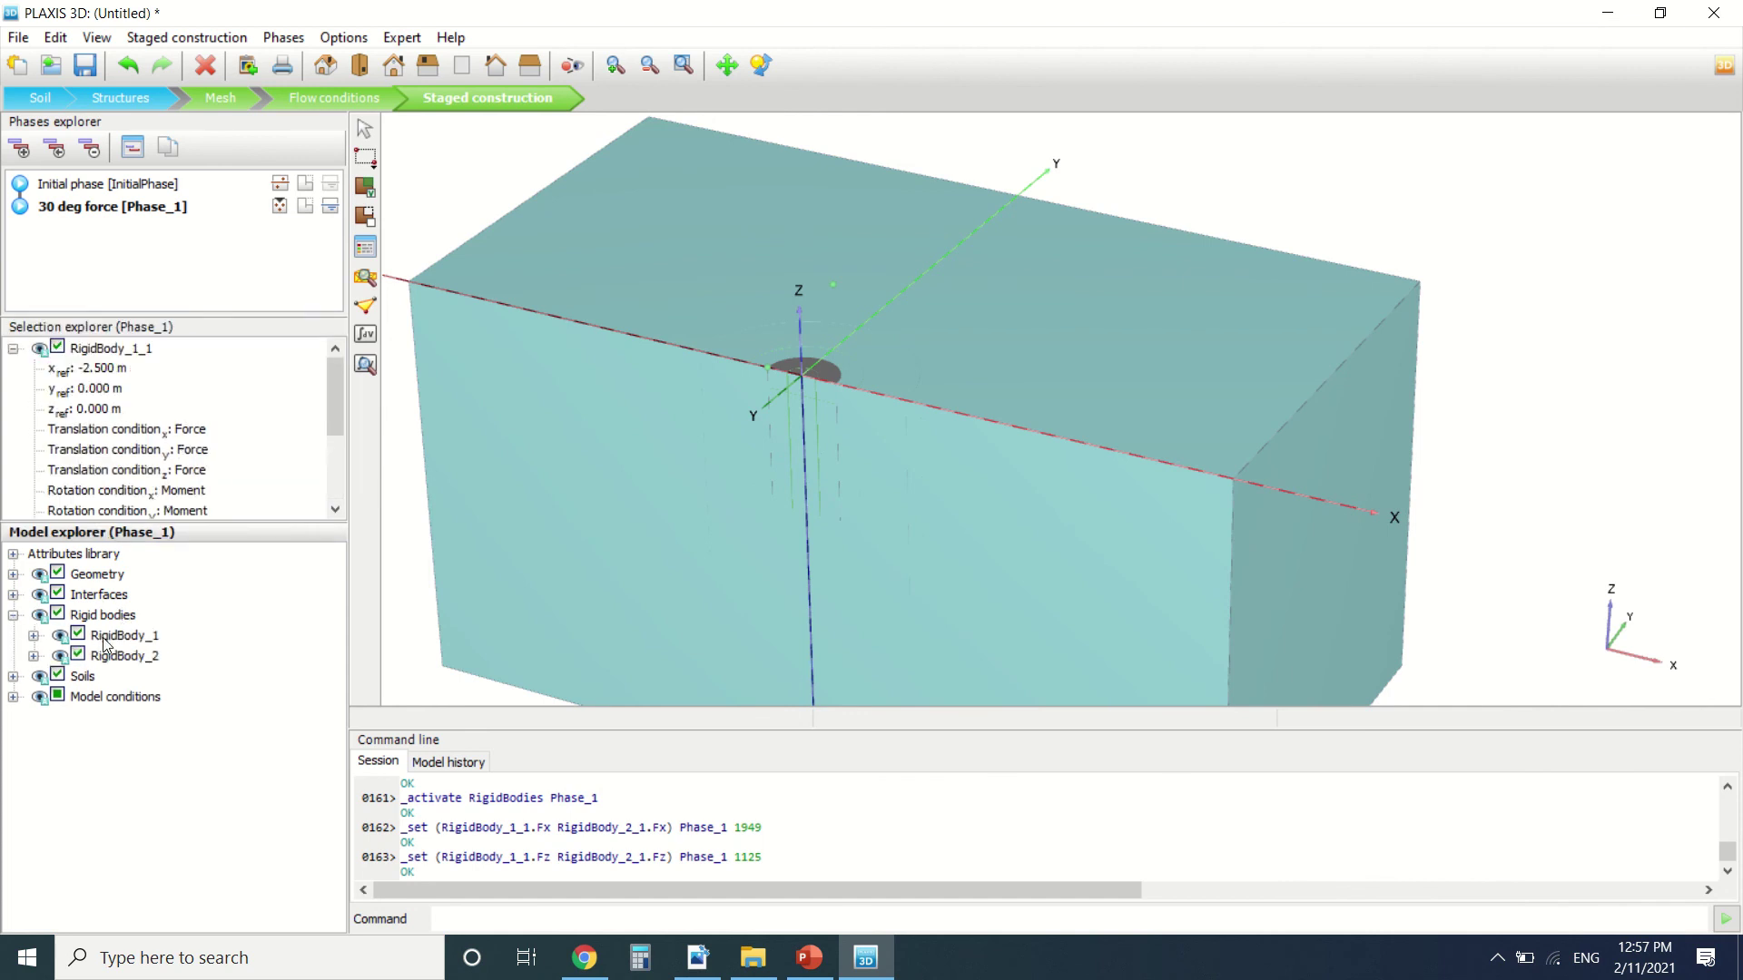
{"action": "left_click", "coordinate": [120, 655]}
{"action": "scroll", "coordinate": [176, 499], "scroll_direction": "down", "scroll_amount": 1}
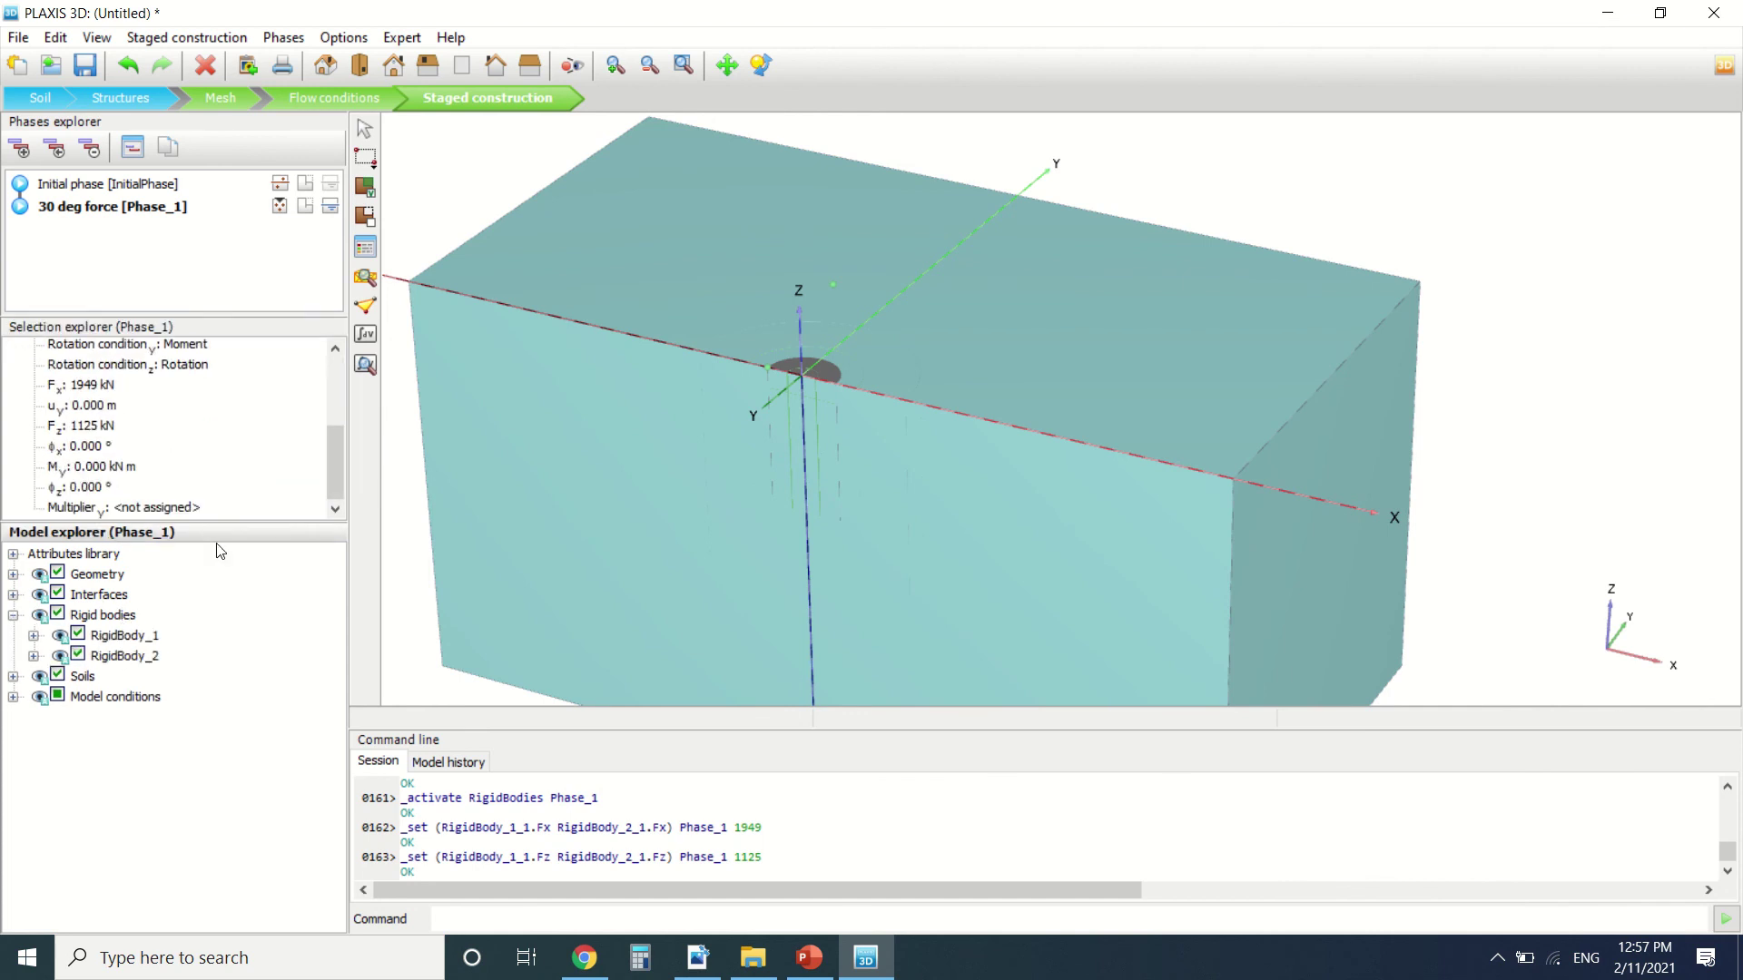
Scroll the tutorial PDF up to the 3.3 Performing Calculations heading, then return to PLAXIS 3D.
{"action": "left_click", "coordinate": [697, 958]}
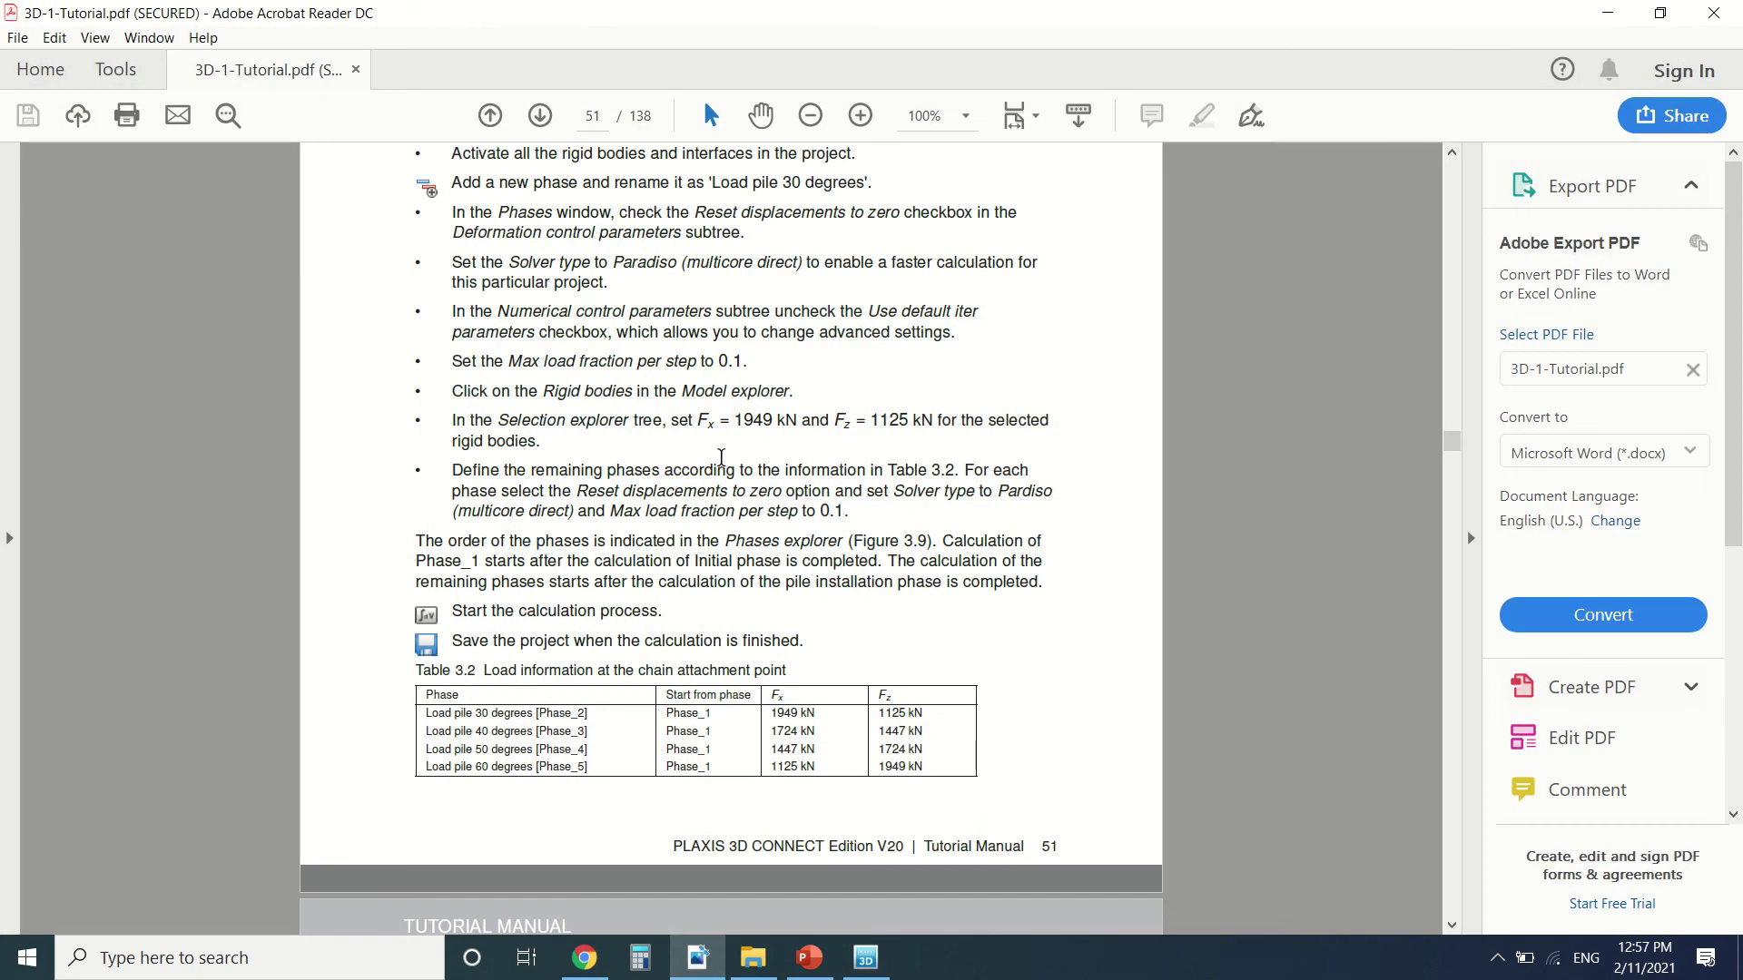
{"action": "scroll", "coordinate": [714, 489], "scroll_direction": "up", "scroll_amount": 3}
{"action": "scroll", "coordinate": [685, 491], "scroll_direction": "up", "scroll_amount": 2}
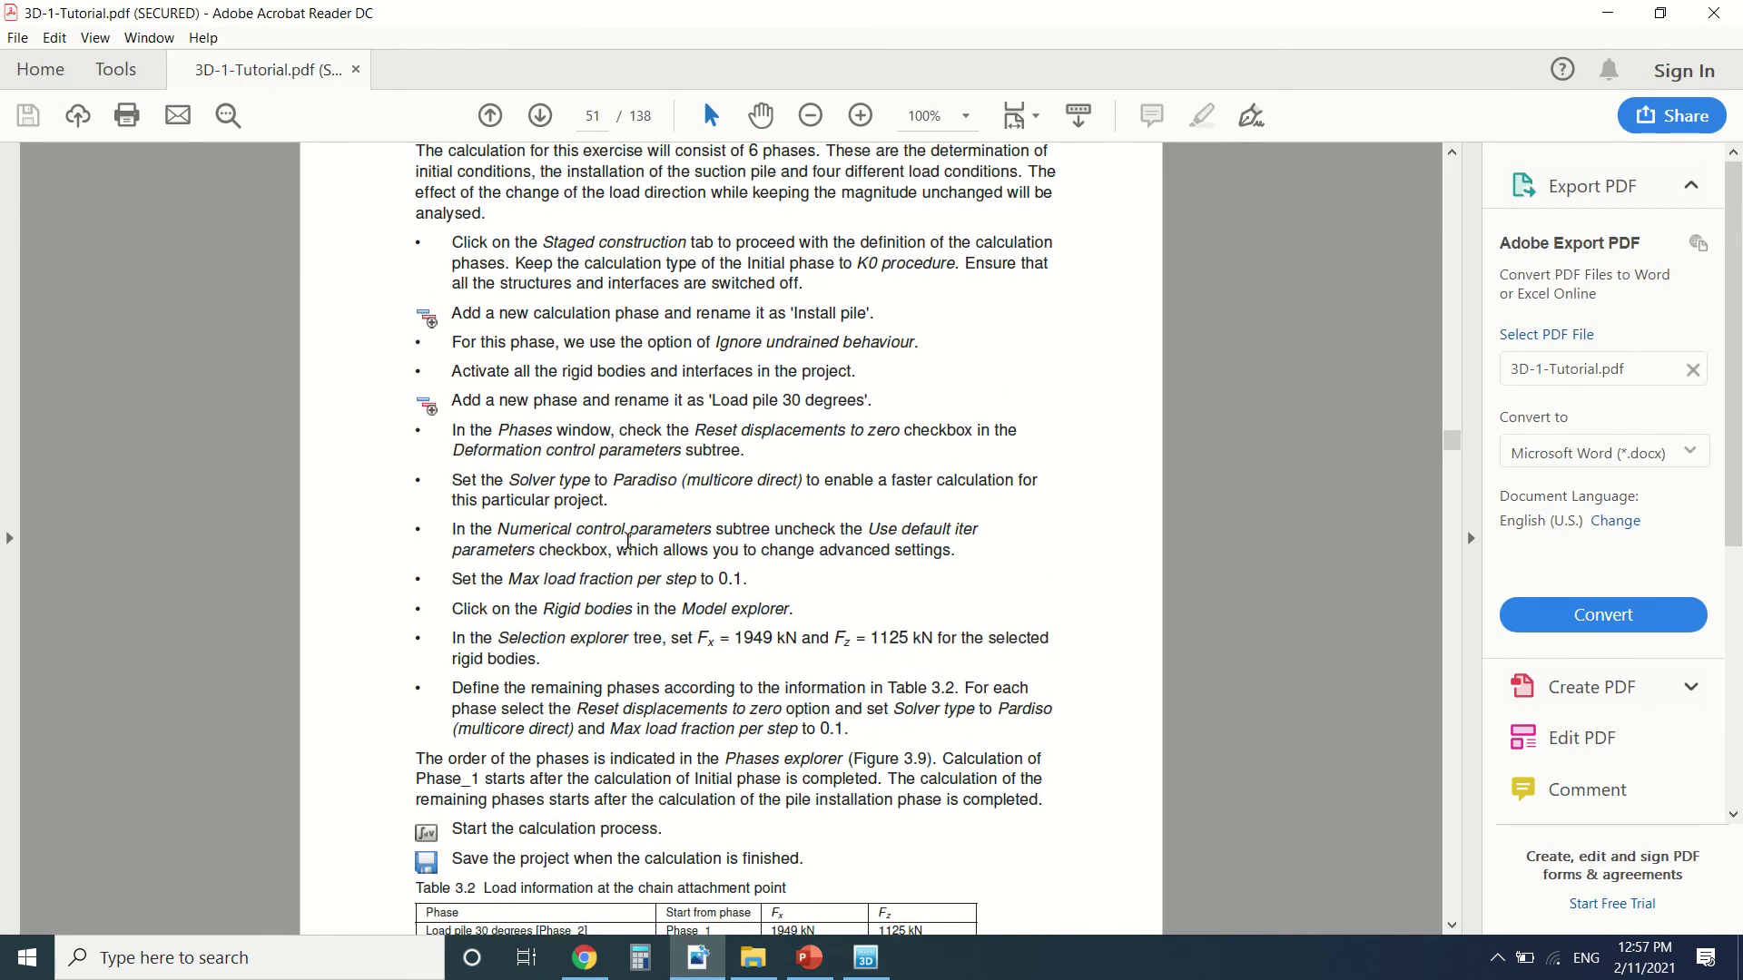
{"action": "scroll", "coordinate": [581, 476], "scroll_direction": "up", "scroll_amount": 1}
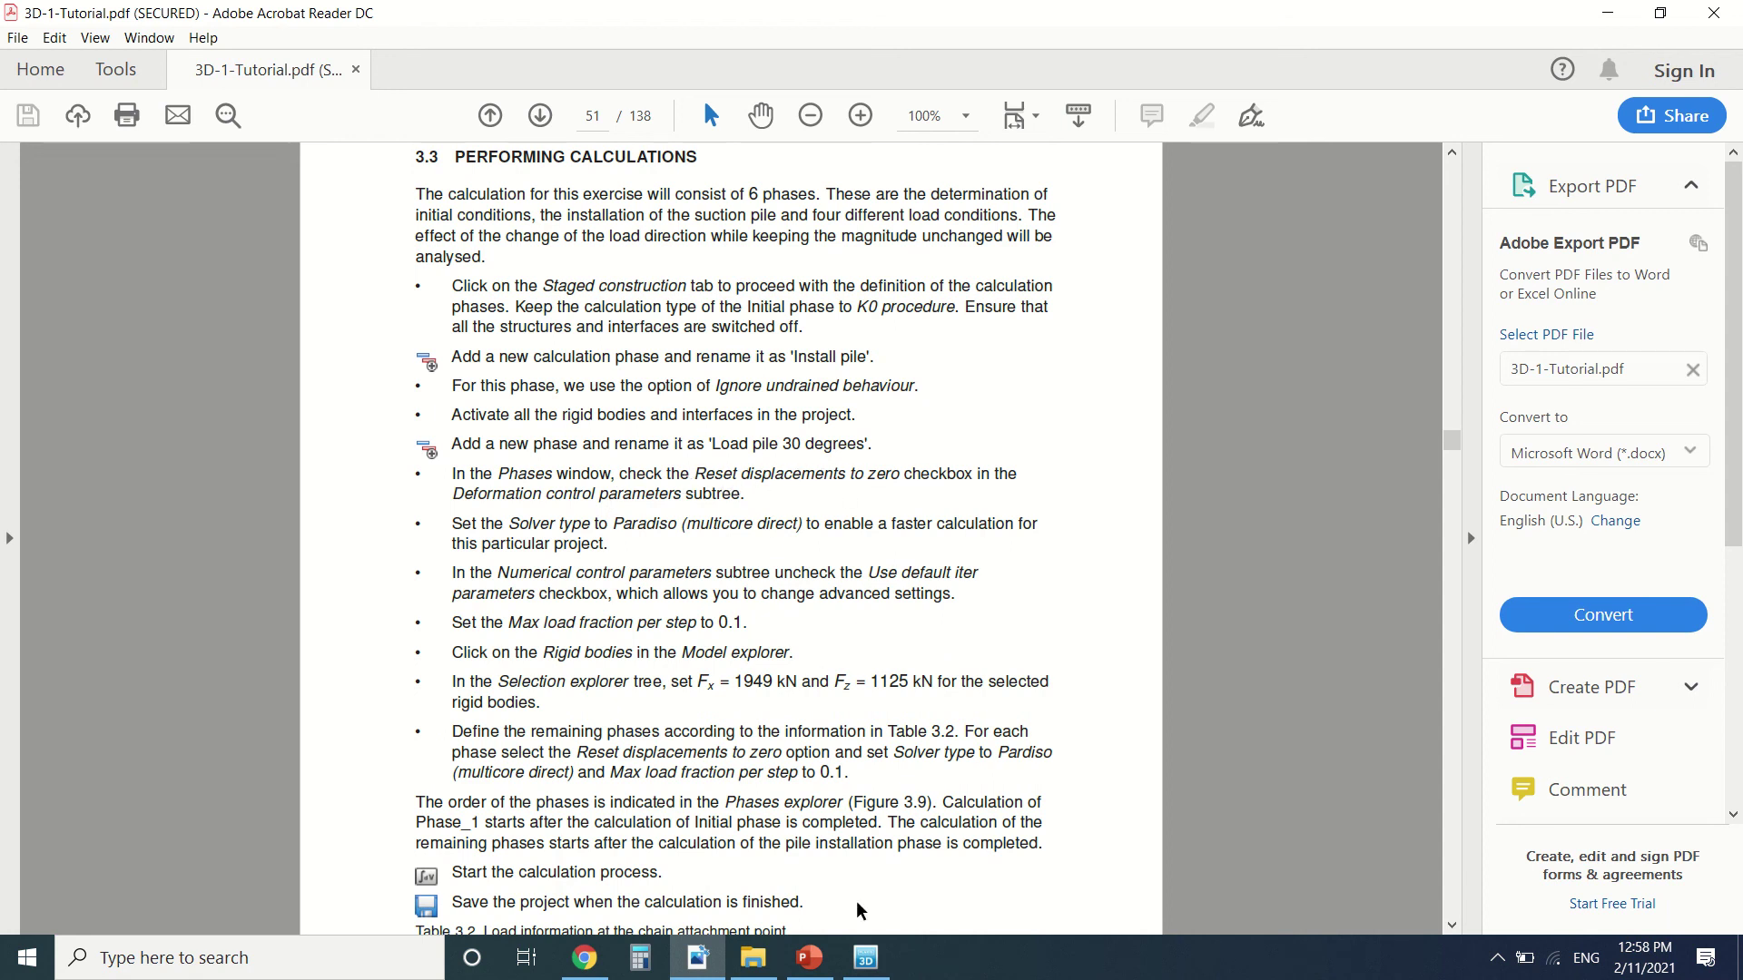
{"action": "left_click", "coordinate": [865, 958]}
Set the phase's solver type to Pardiso (multicore direct).
{"action": "double_click", "coordinate": [193, 215]}
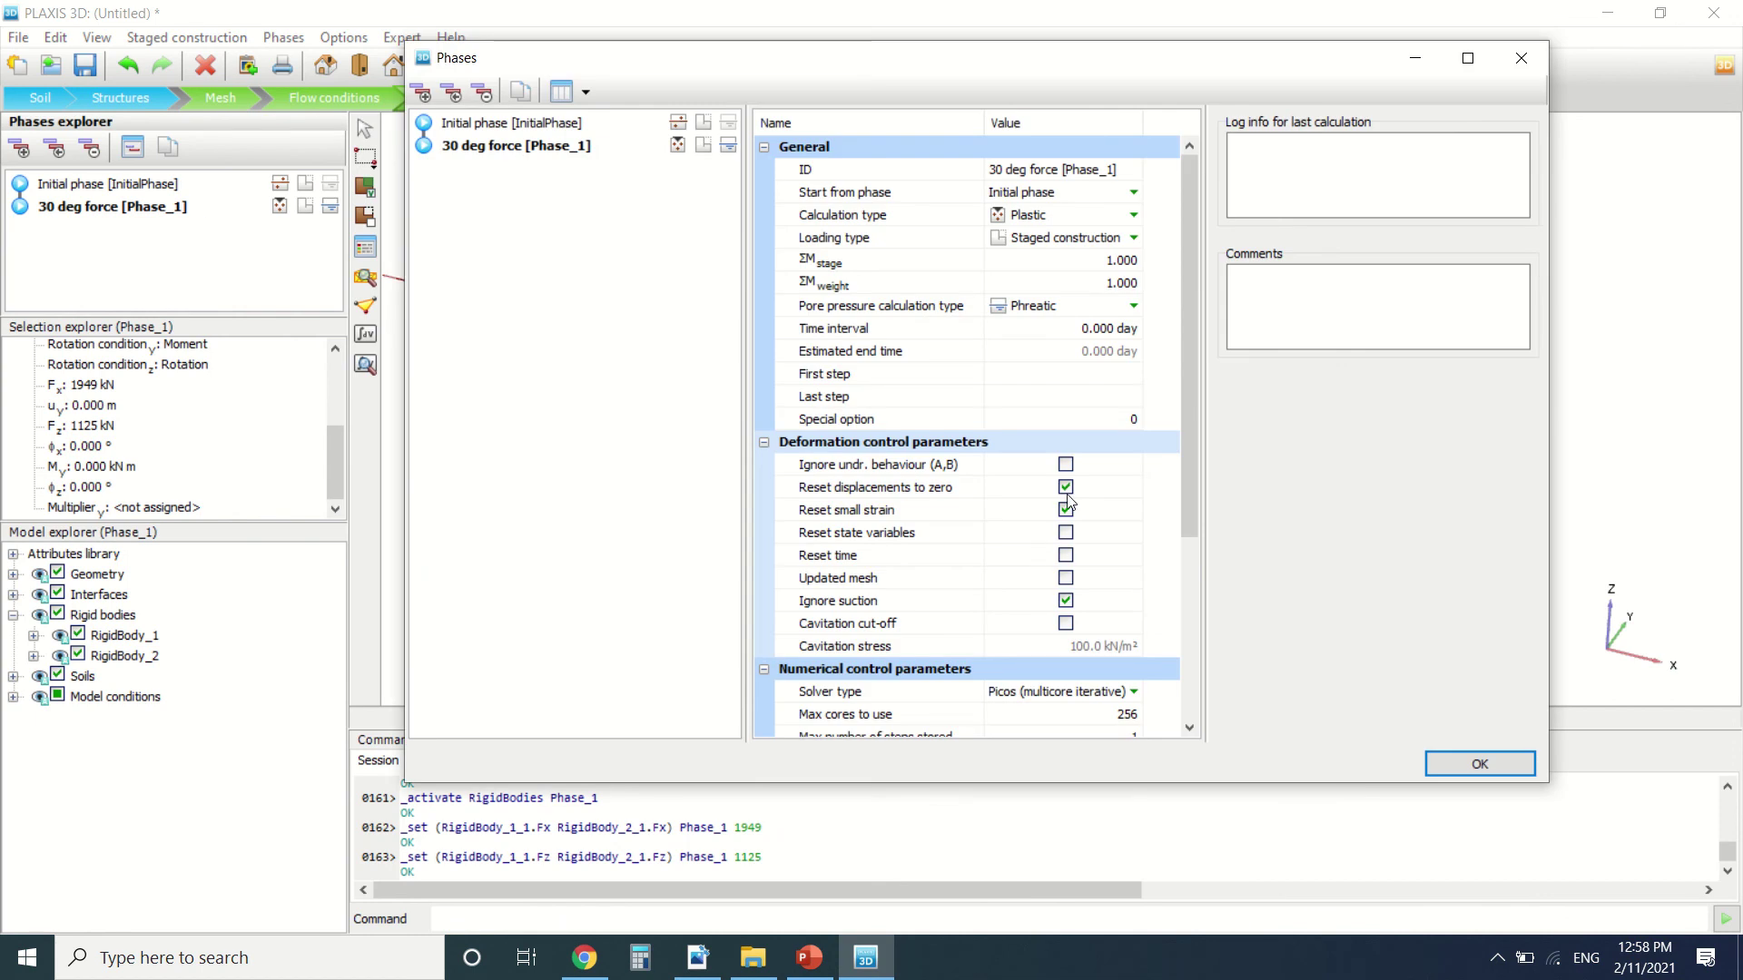
{"action": "scroll", "coordinate": [1024, 504], "scroll_direction": "down", "scroll_amount": 2}
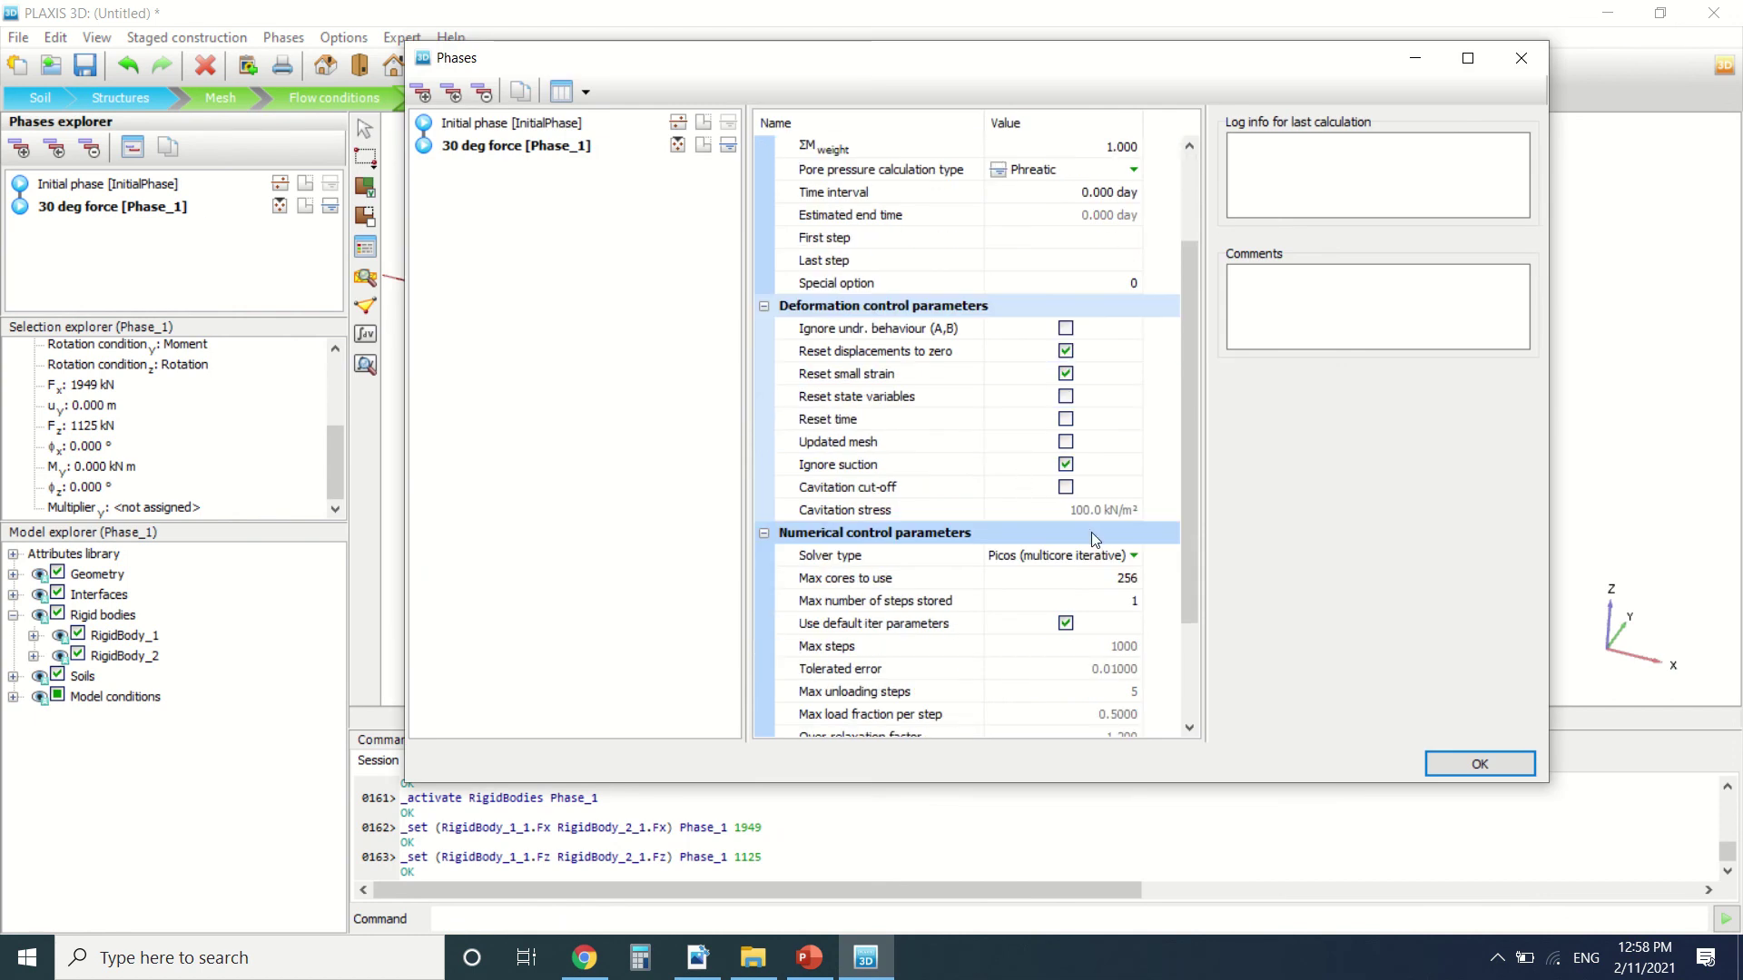
{"action": "left_click", "coordinate": [1103, 557]}
{"action": "left_click", "coordinate": [1103, 557]}
{"action": "left_click", "coordinate": [1094, 571]}
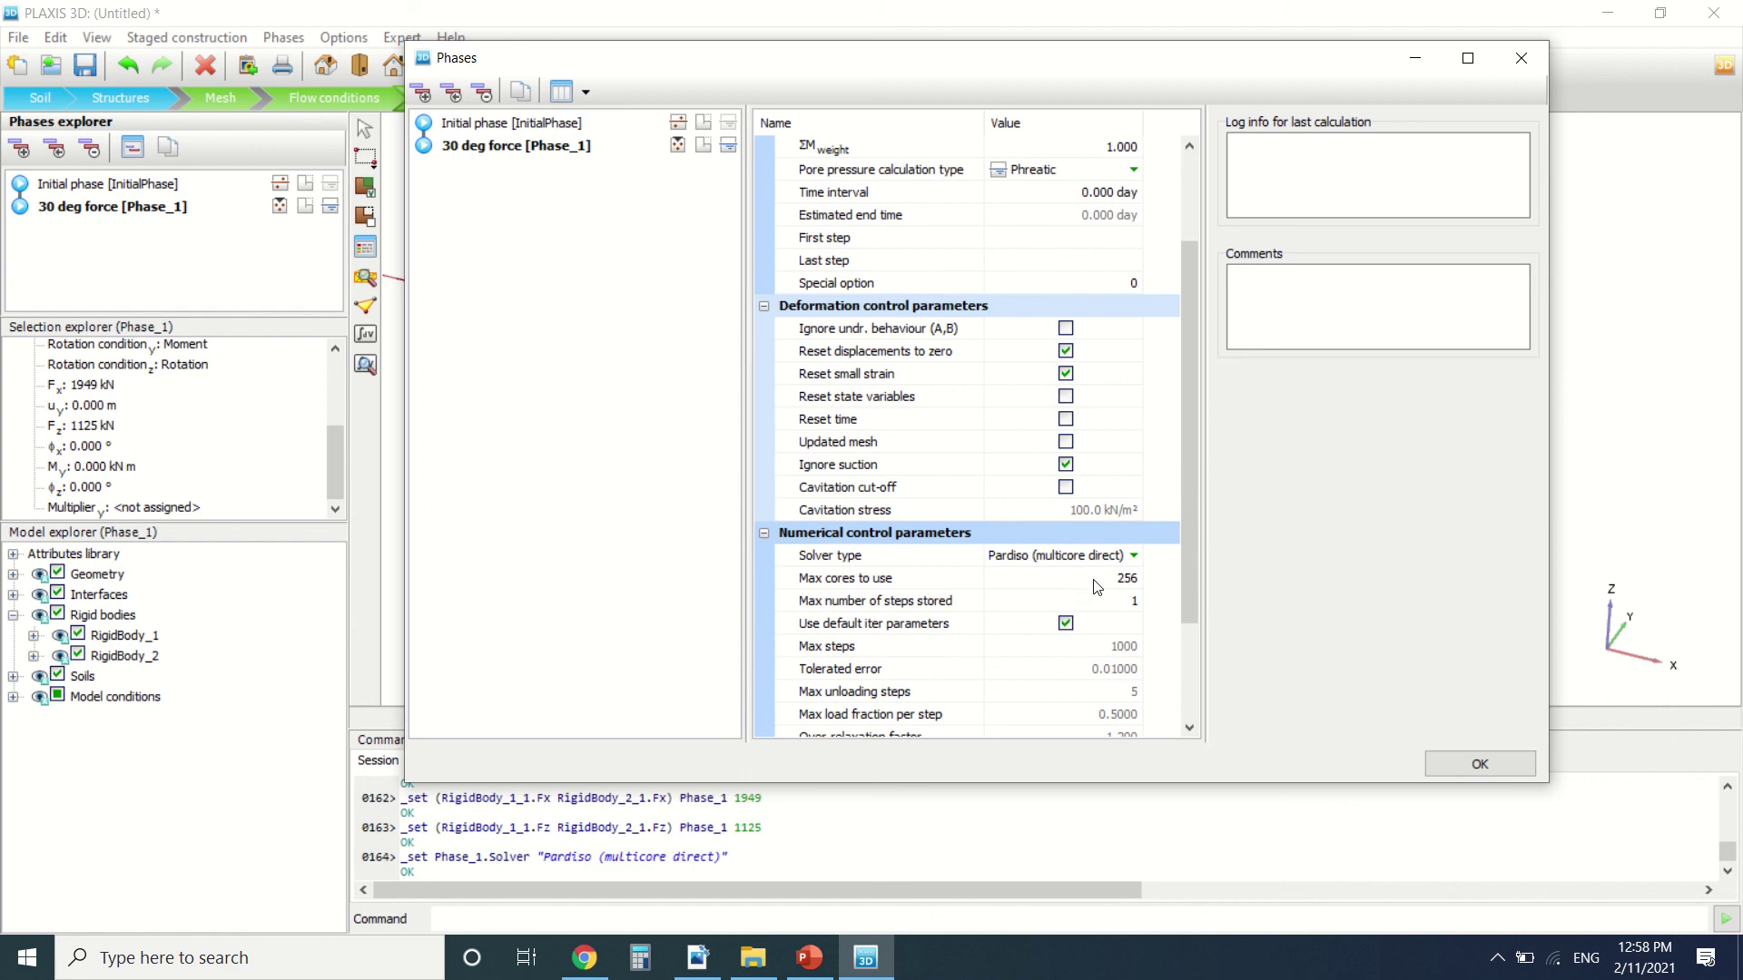
Turn off default iteration parameters, set max load fraction per step to 0.1, and confirm.
{"action": "scroll", "coordinate": [1094, 582], "scroll_direction": "down", "scroll_amount": 1}
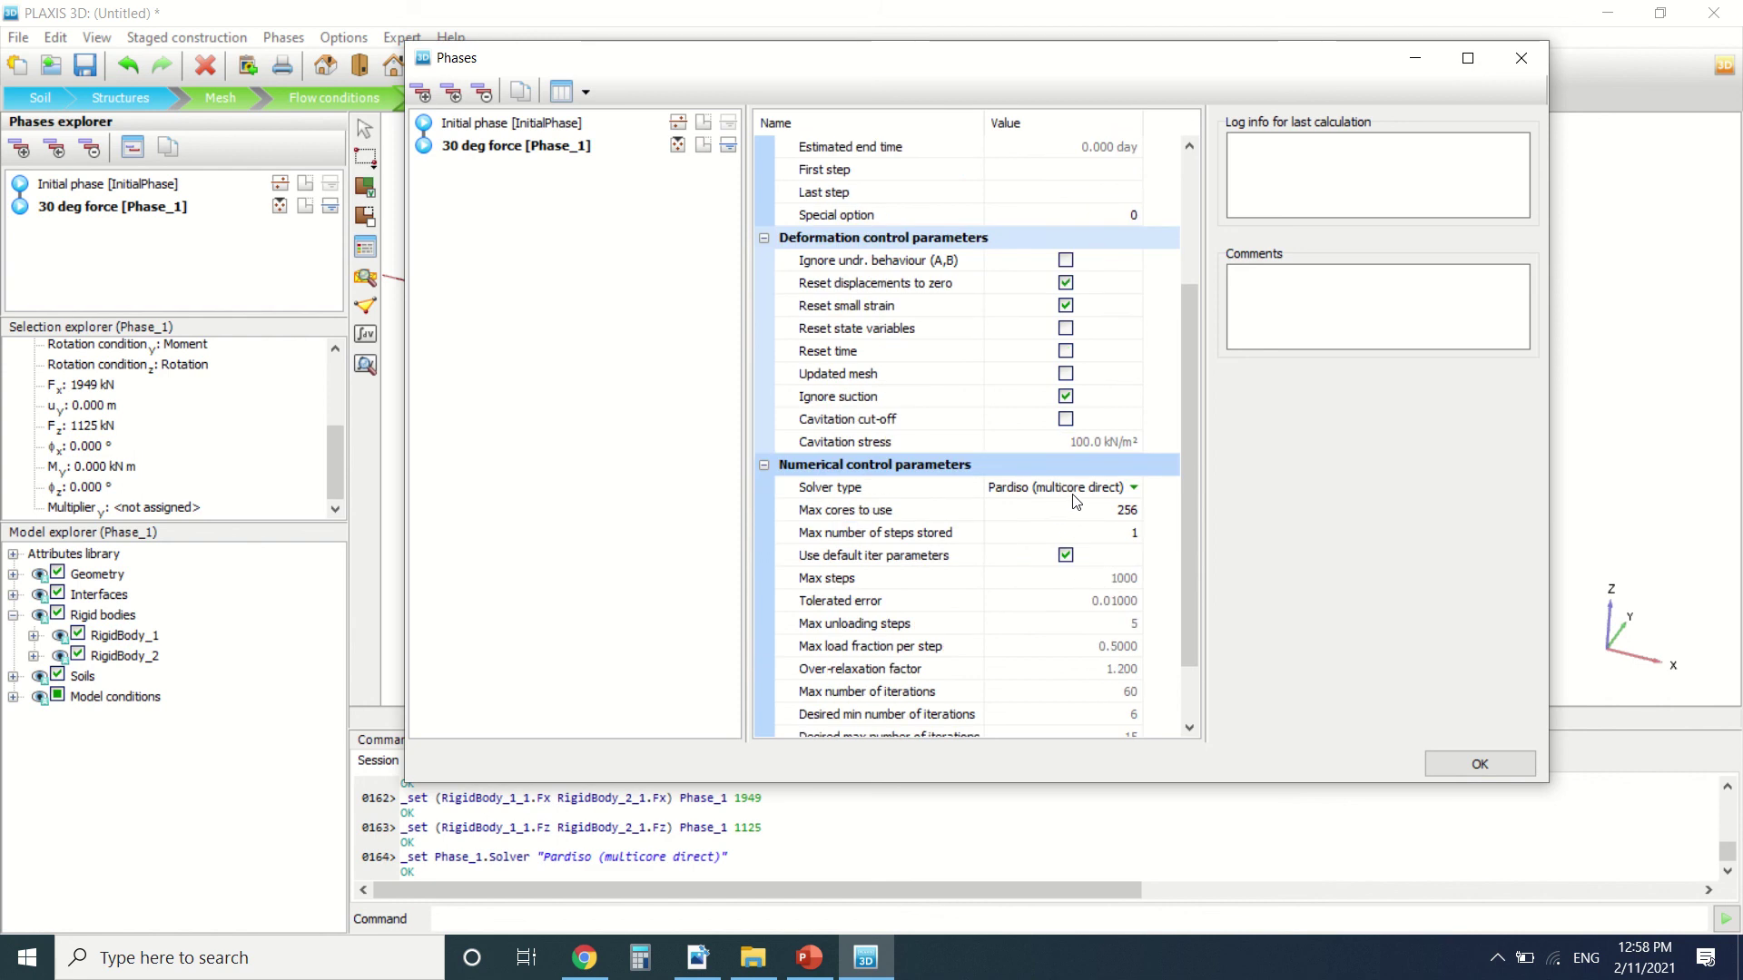
{"action": "scroll", "coordinate": [1106, 518], "scroll_direction": "down", "scroll_amount": 1}
{"action": "scroll", "coordinate": [1106, 520], "scroll_direction": "down", "scroll_amount": 1}
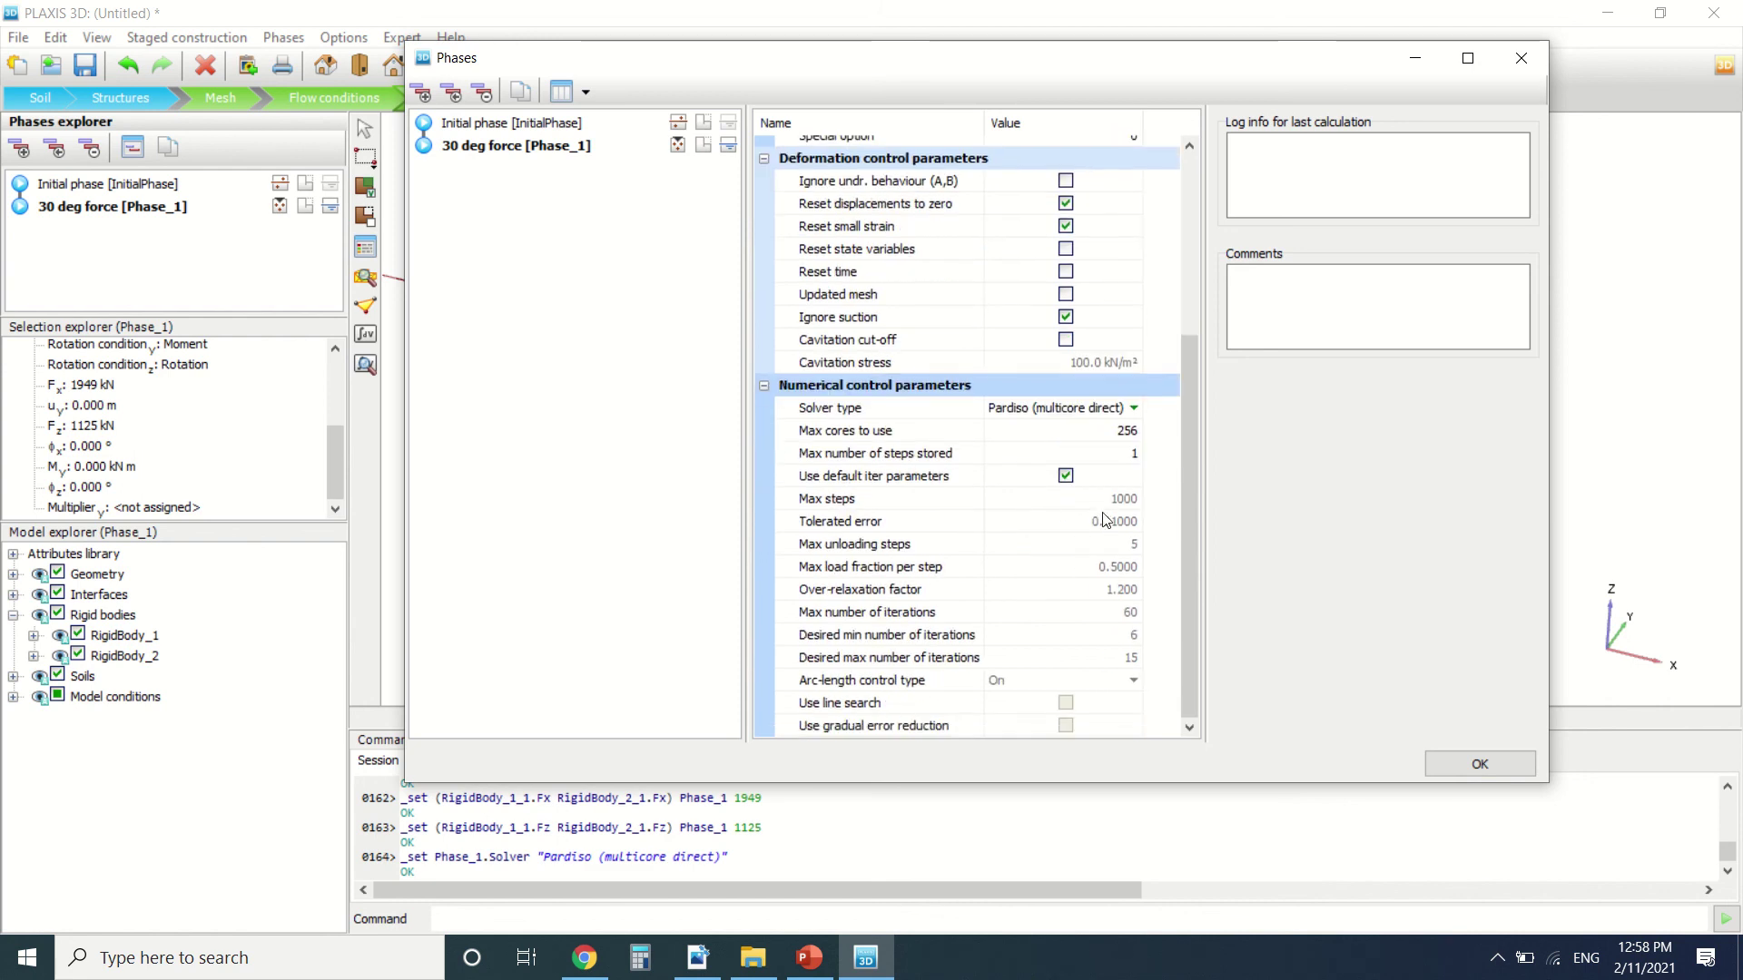
{"action": "left_click", "coordinate": [1066, 477]}
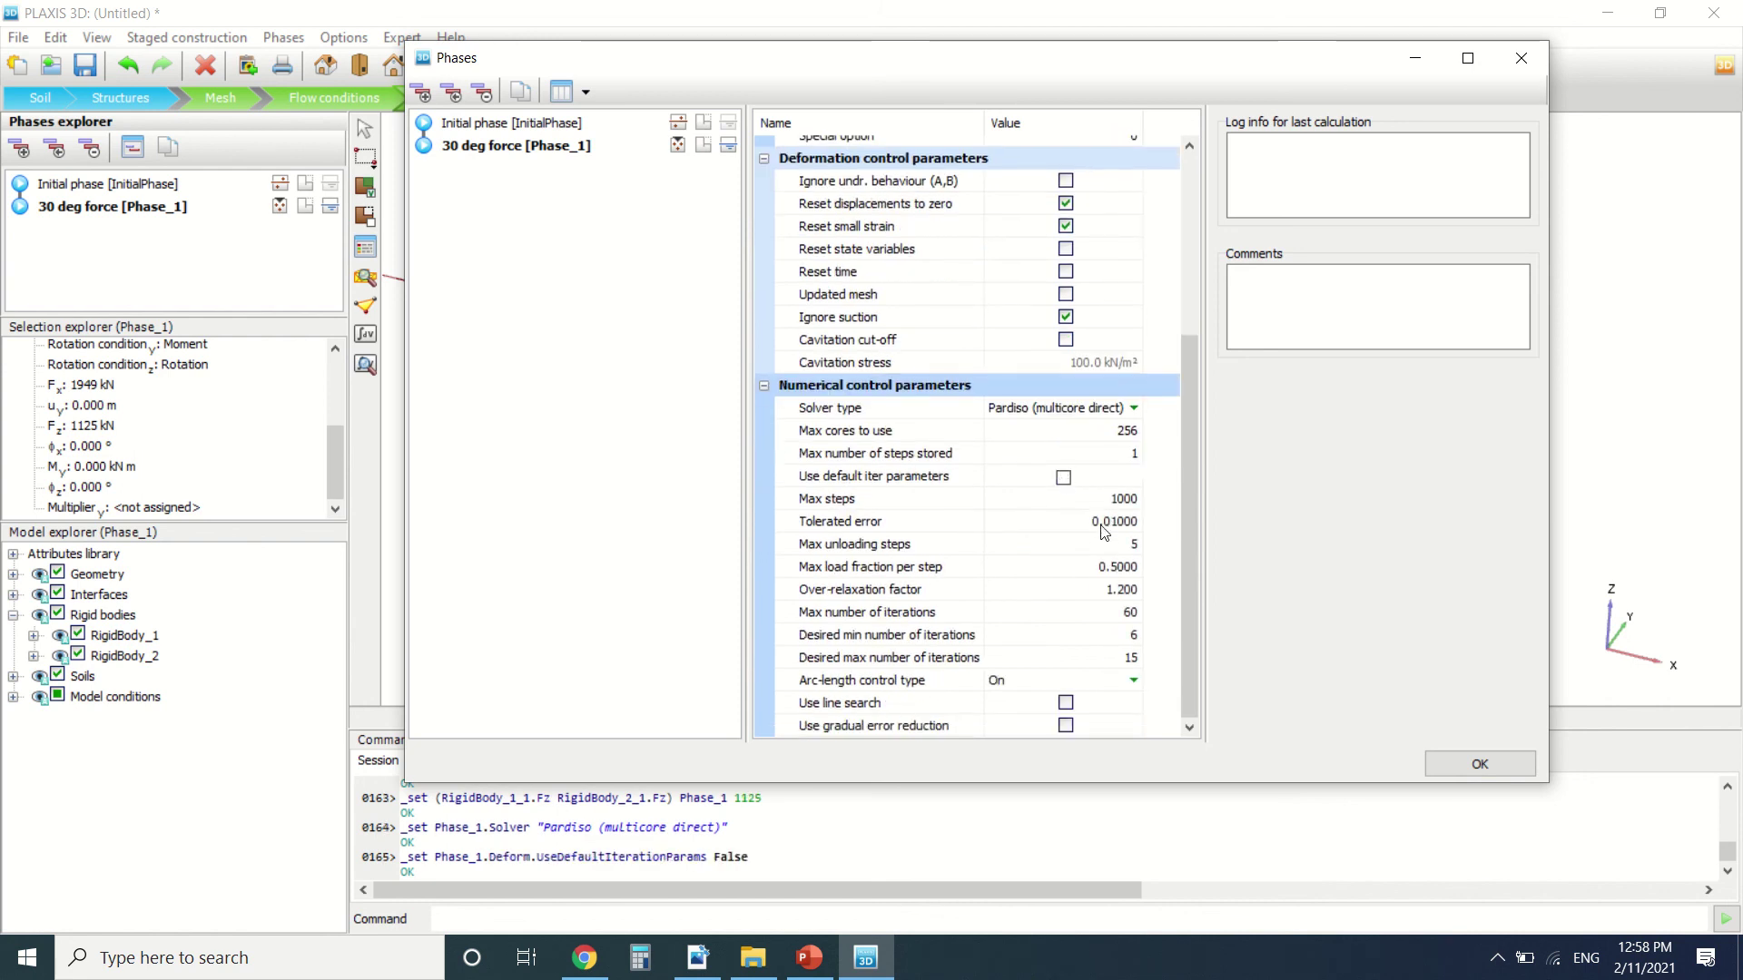
{"action": "left_click", "coordinate": [697, 958]}
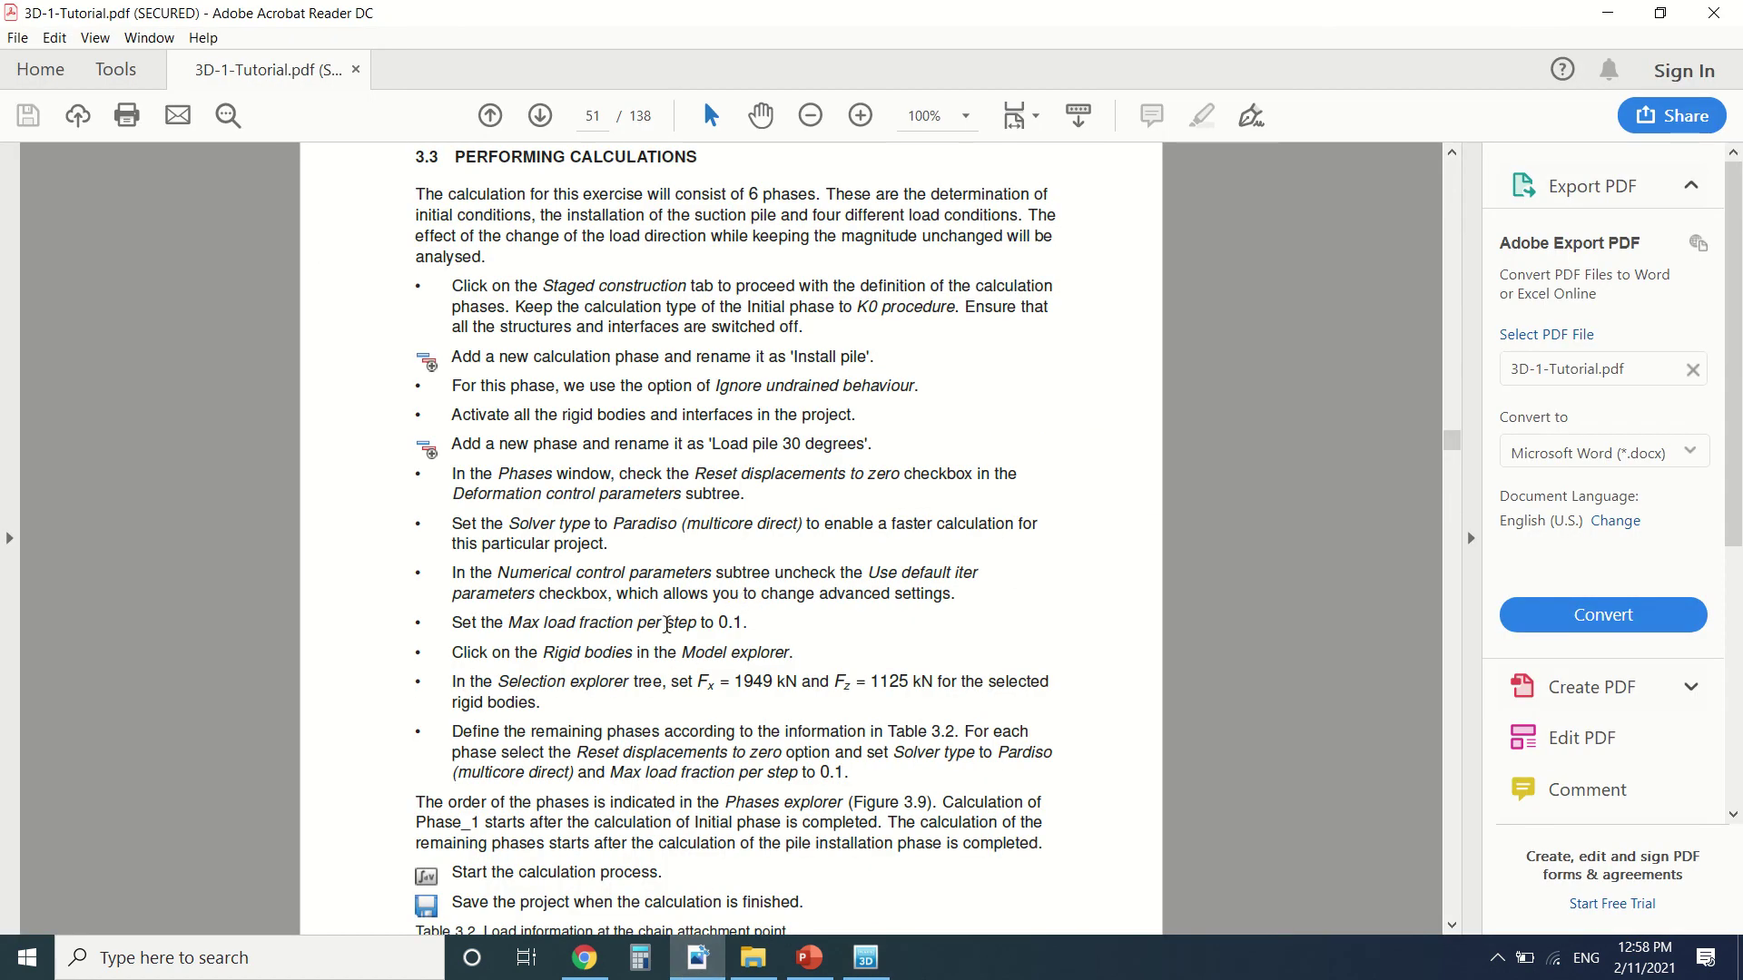
{"action": "left_click", "coordinate": [866, 958]}
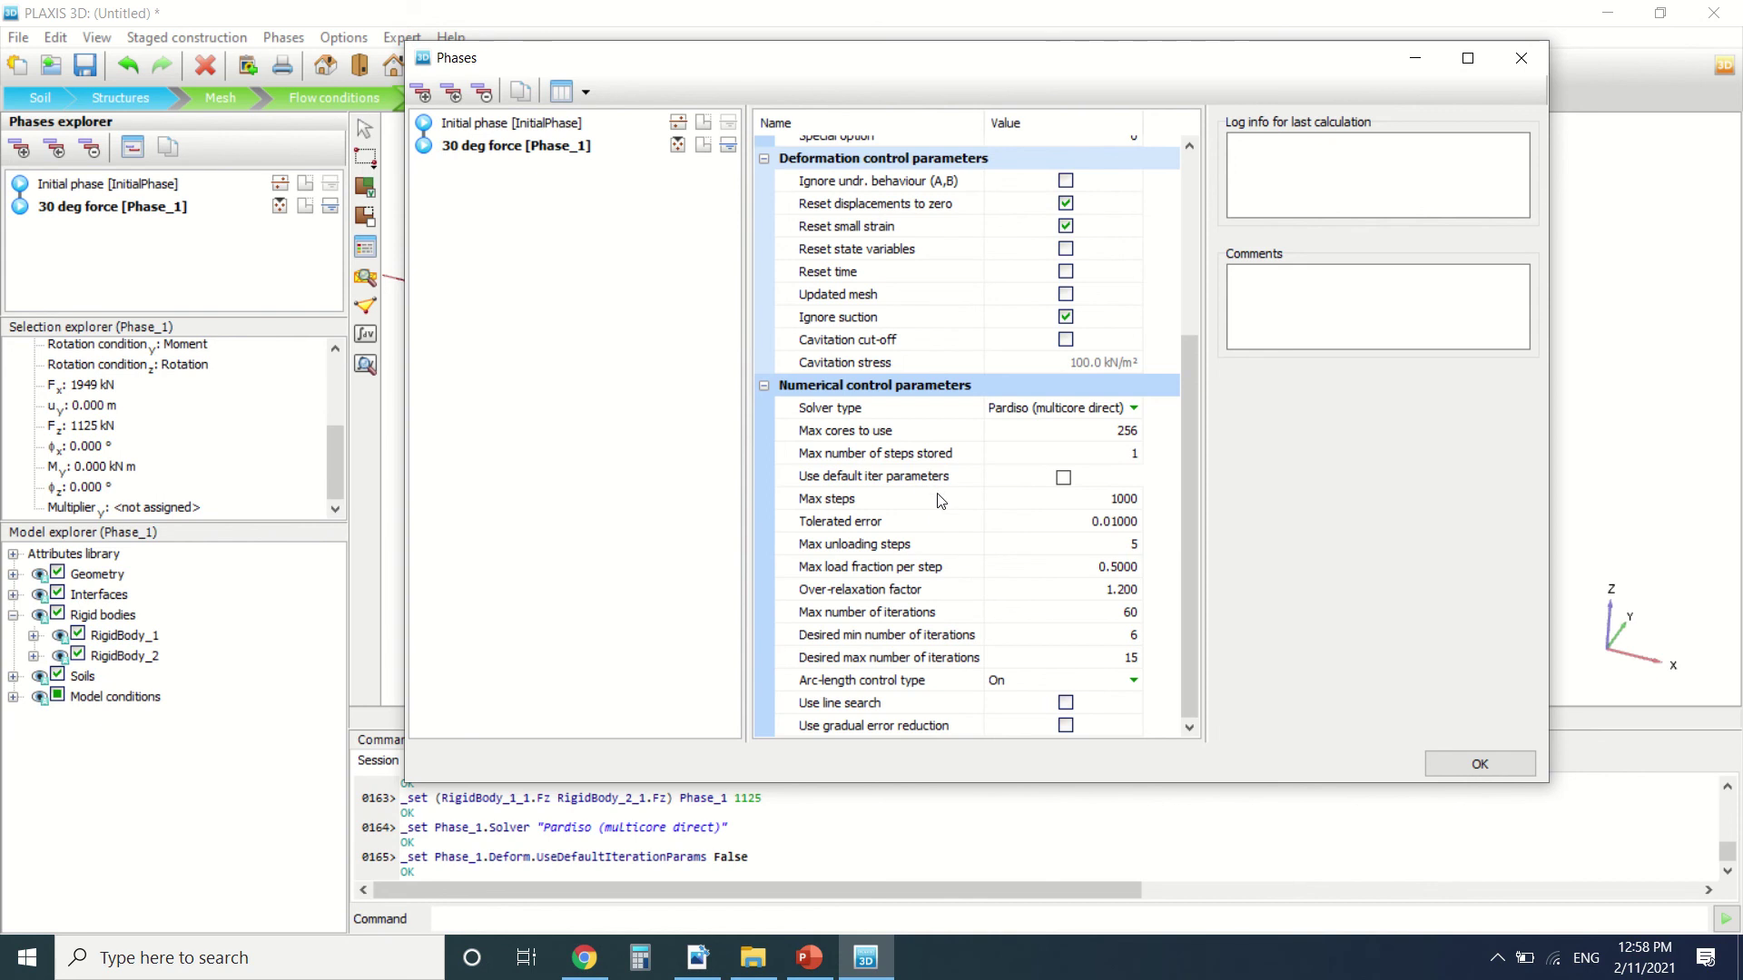
{"action": "left_click", "coordinate": [1044, 566]}
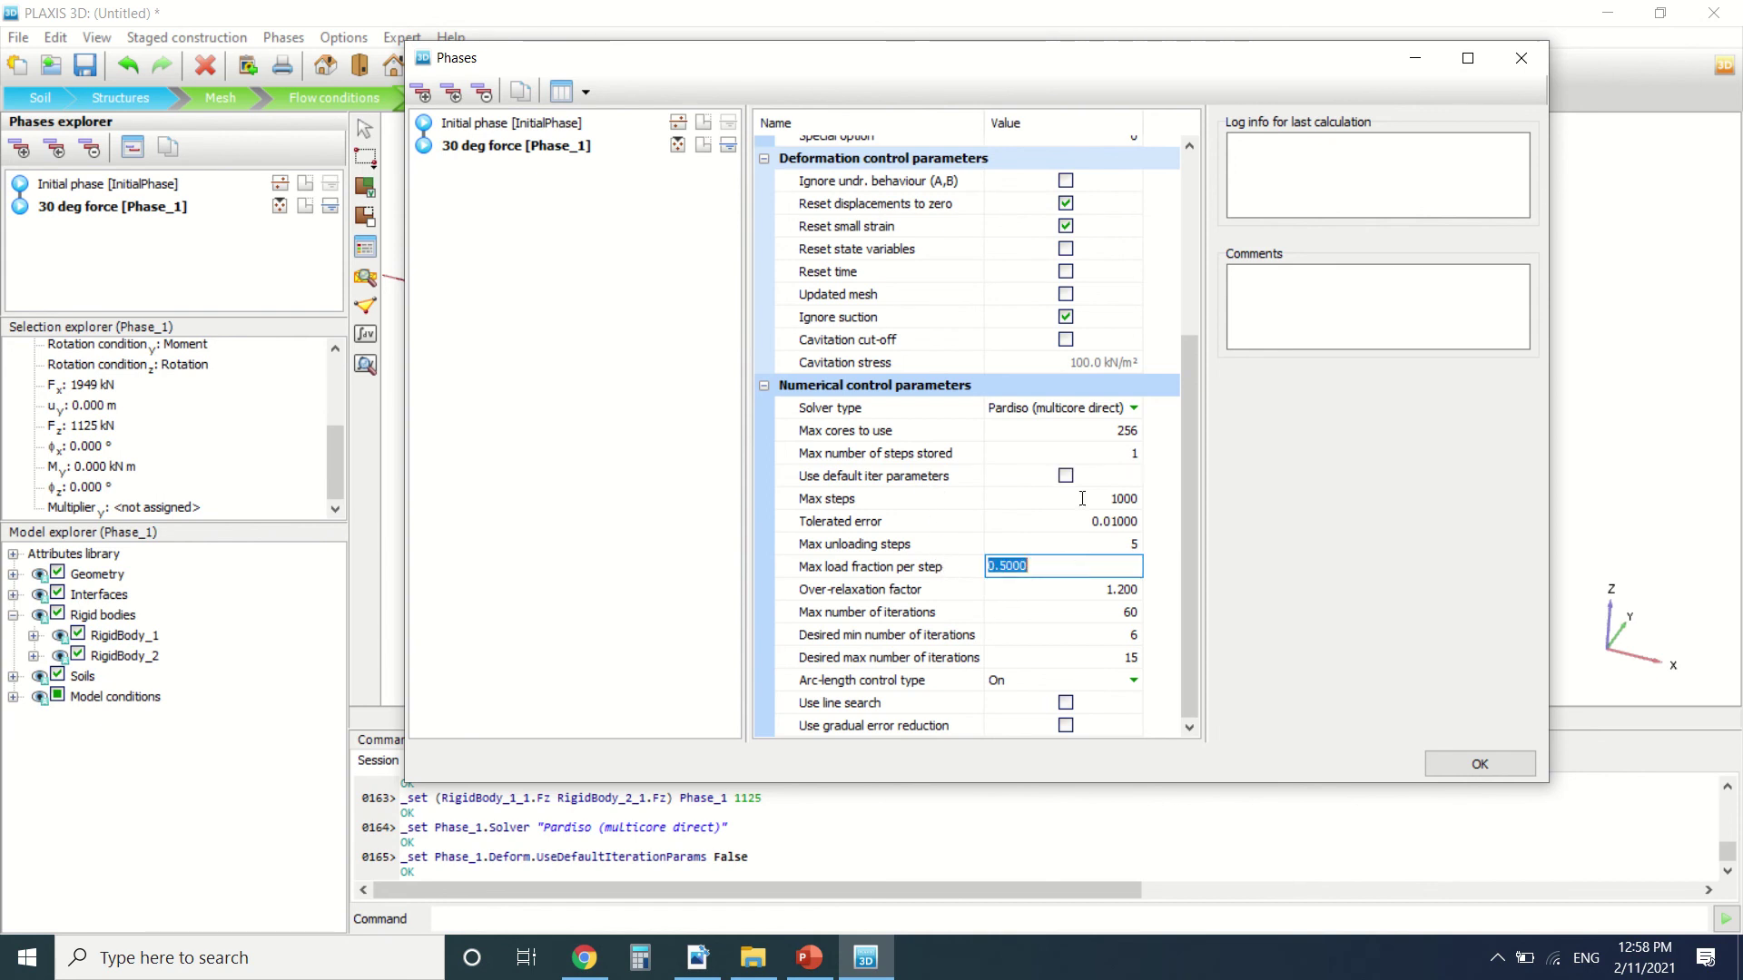
{"action": "type", "text": "0.1"}
{"action": "left_click", "coordinate": [1464, 759]}
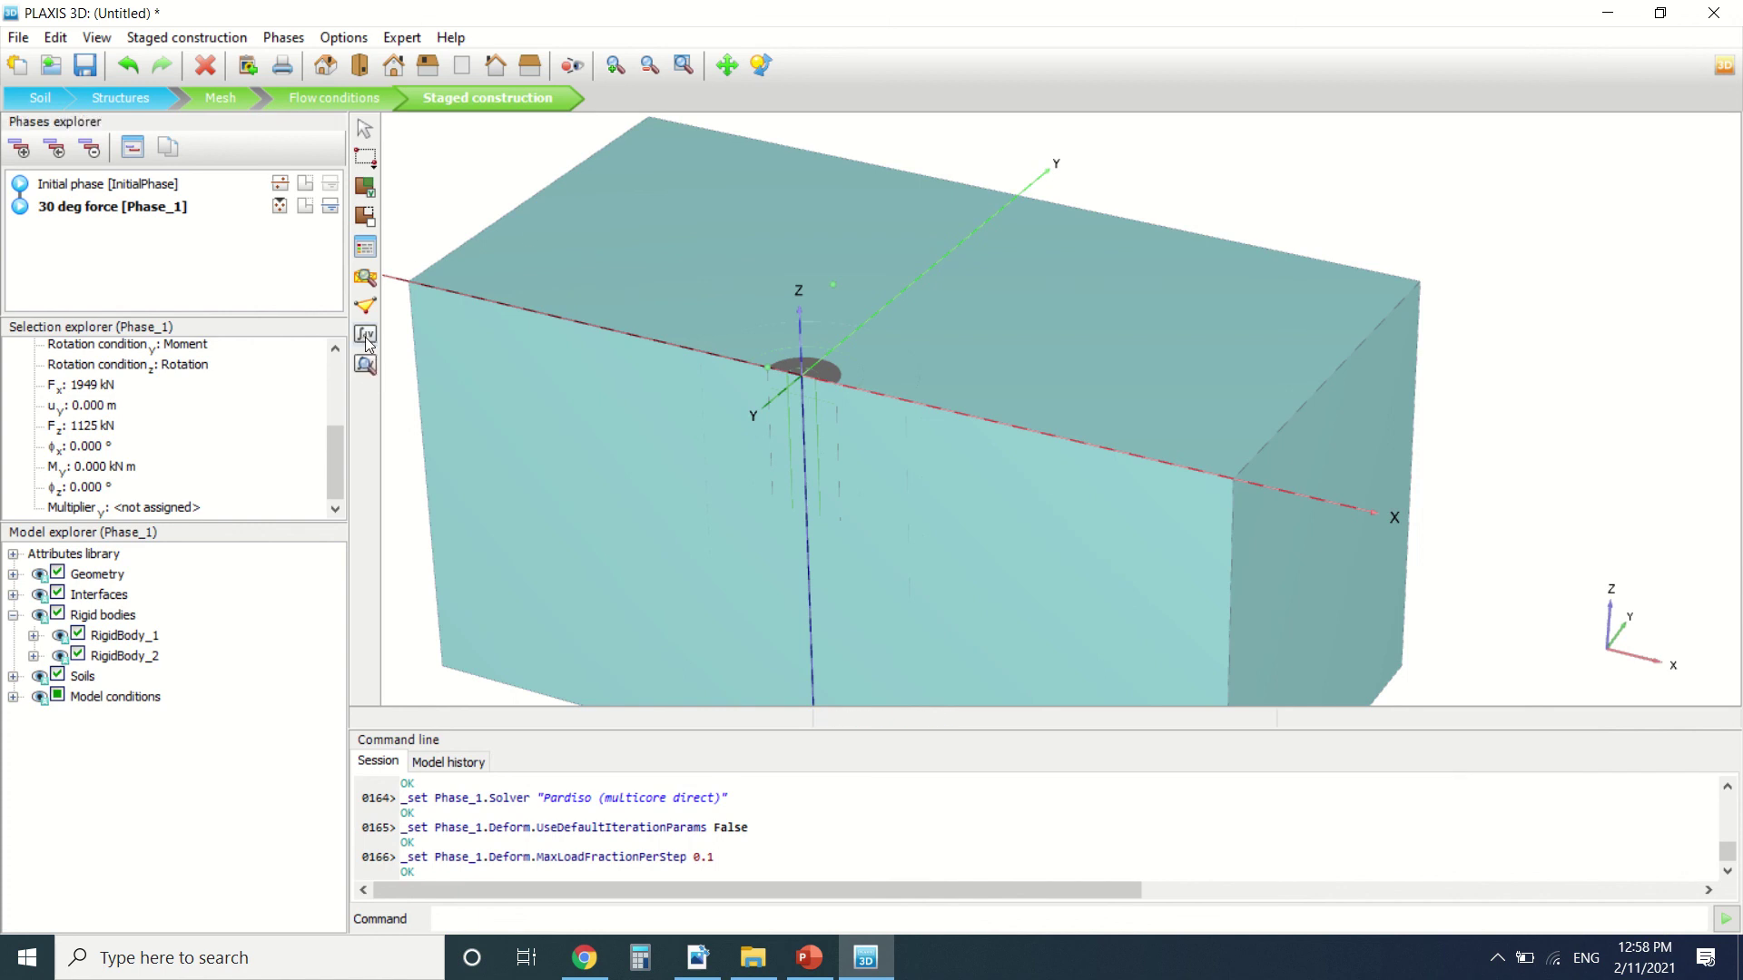
Run Calculate and let the 30 deg force phase finish.
{"action": "left_click", "coordinate": [379, 366]}
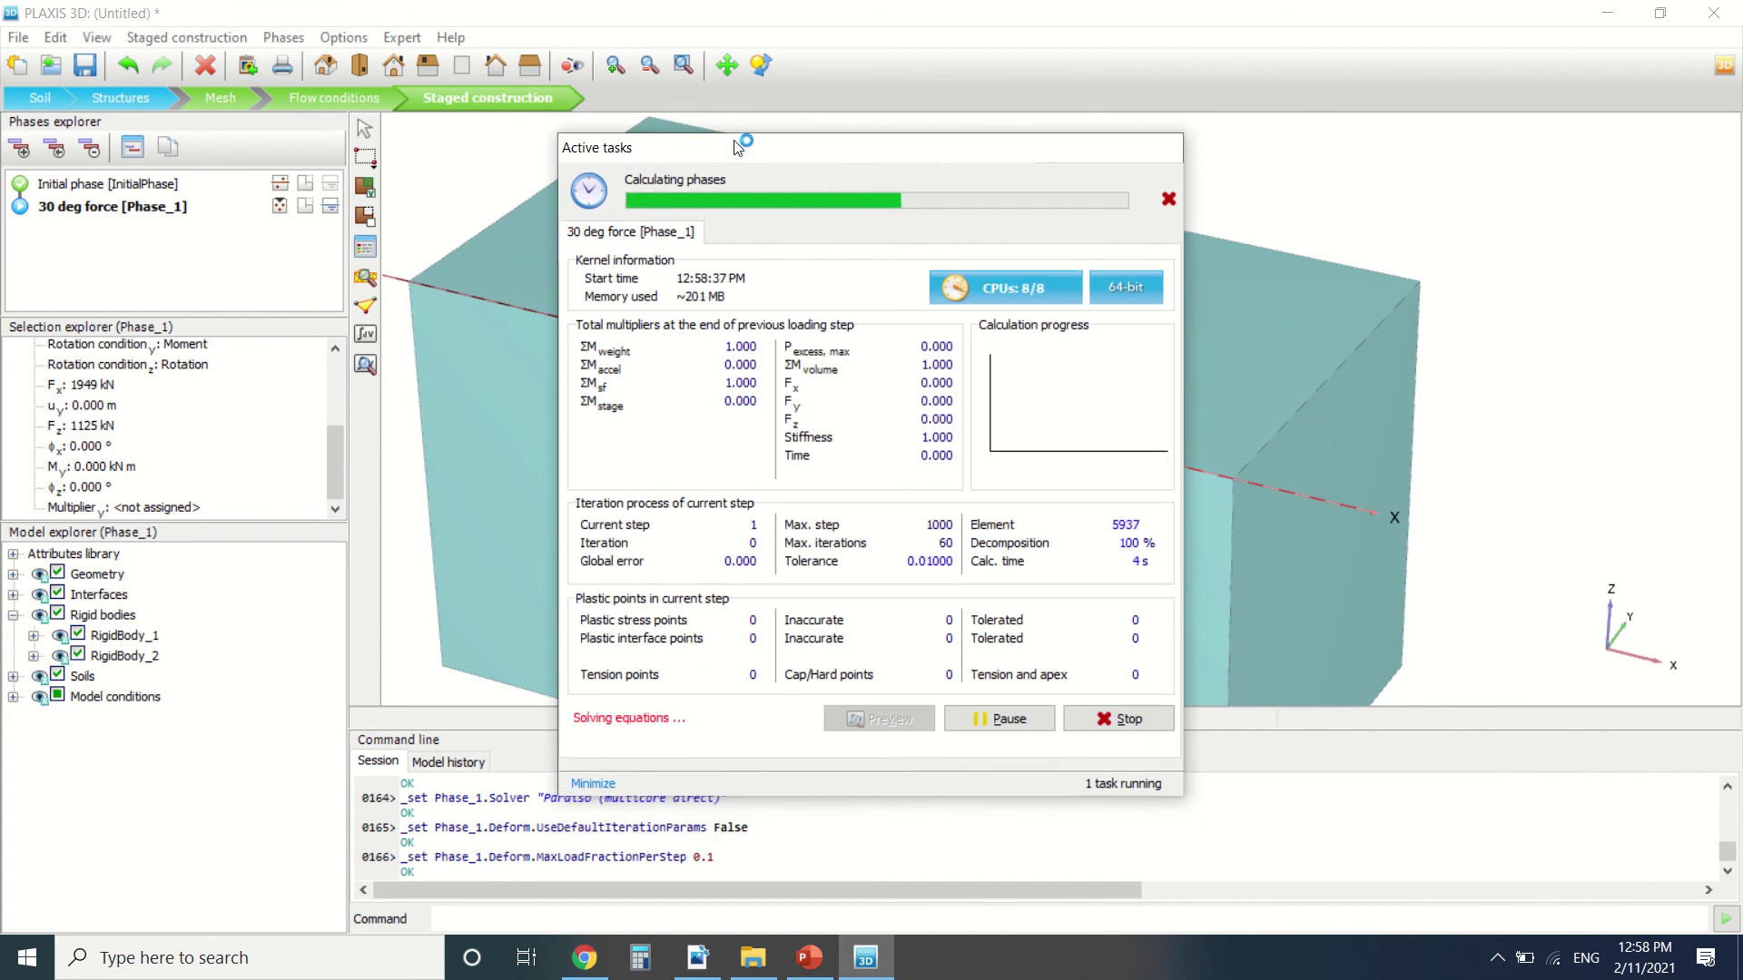
{"action": "mouse_move", "coordinate": [802, 46]}
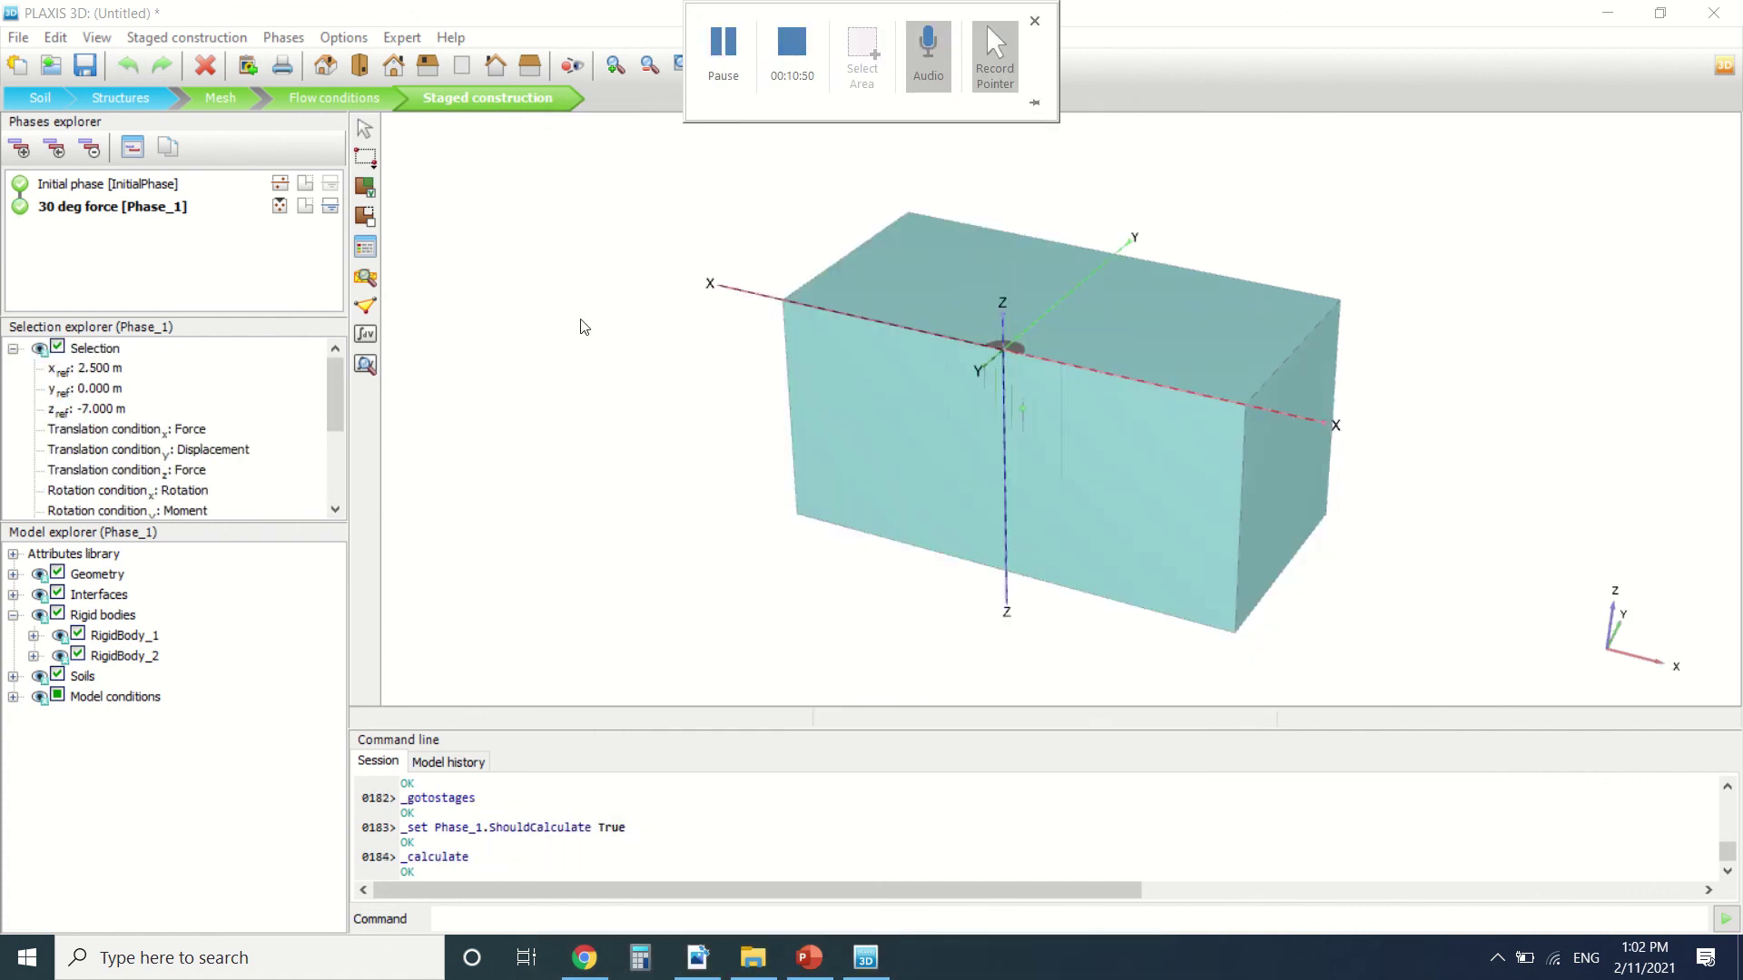
{"action": "left_click", "coordinate": [131, 102]}
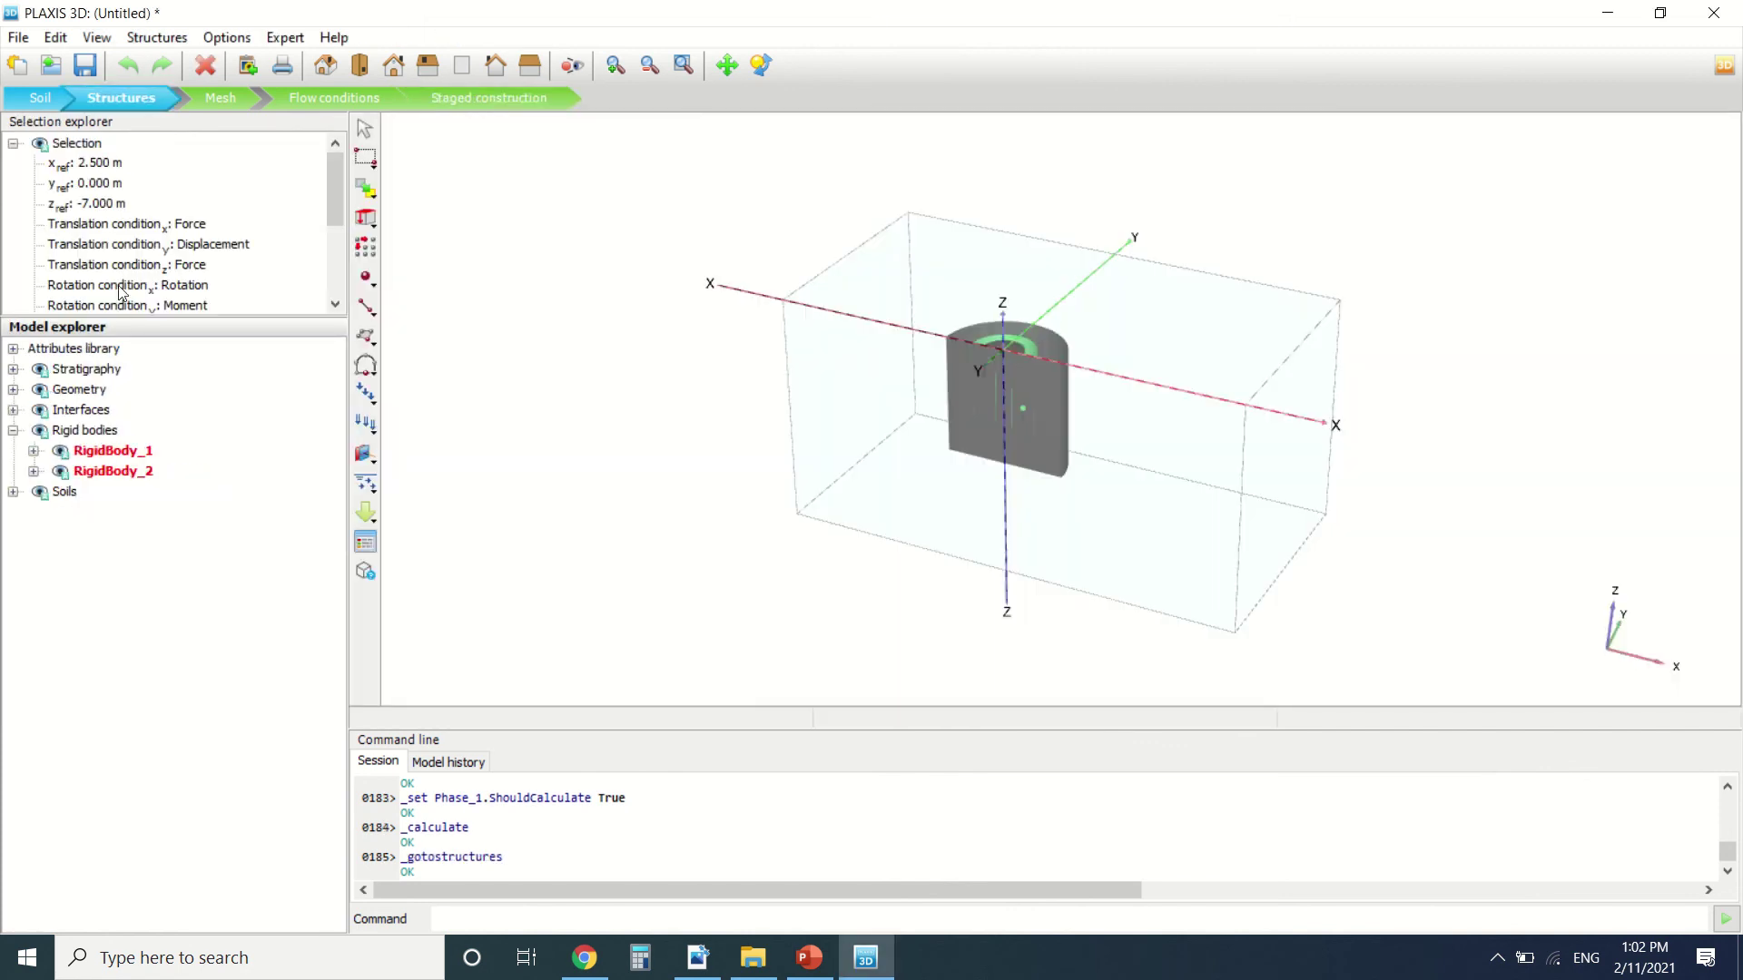
{"action": "left_click", "coordinate": [1033, 347]}
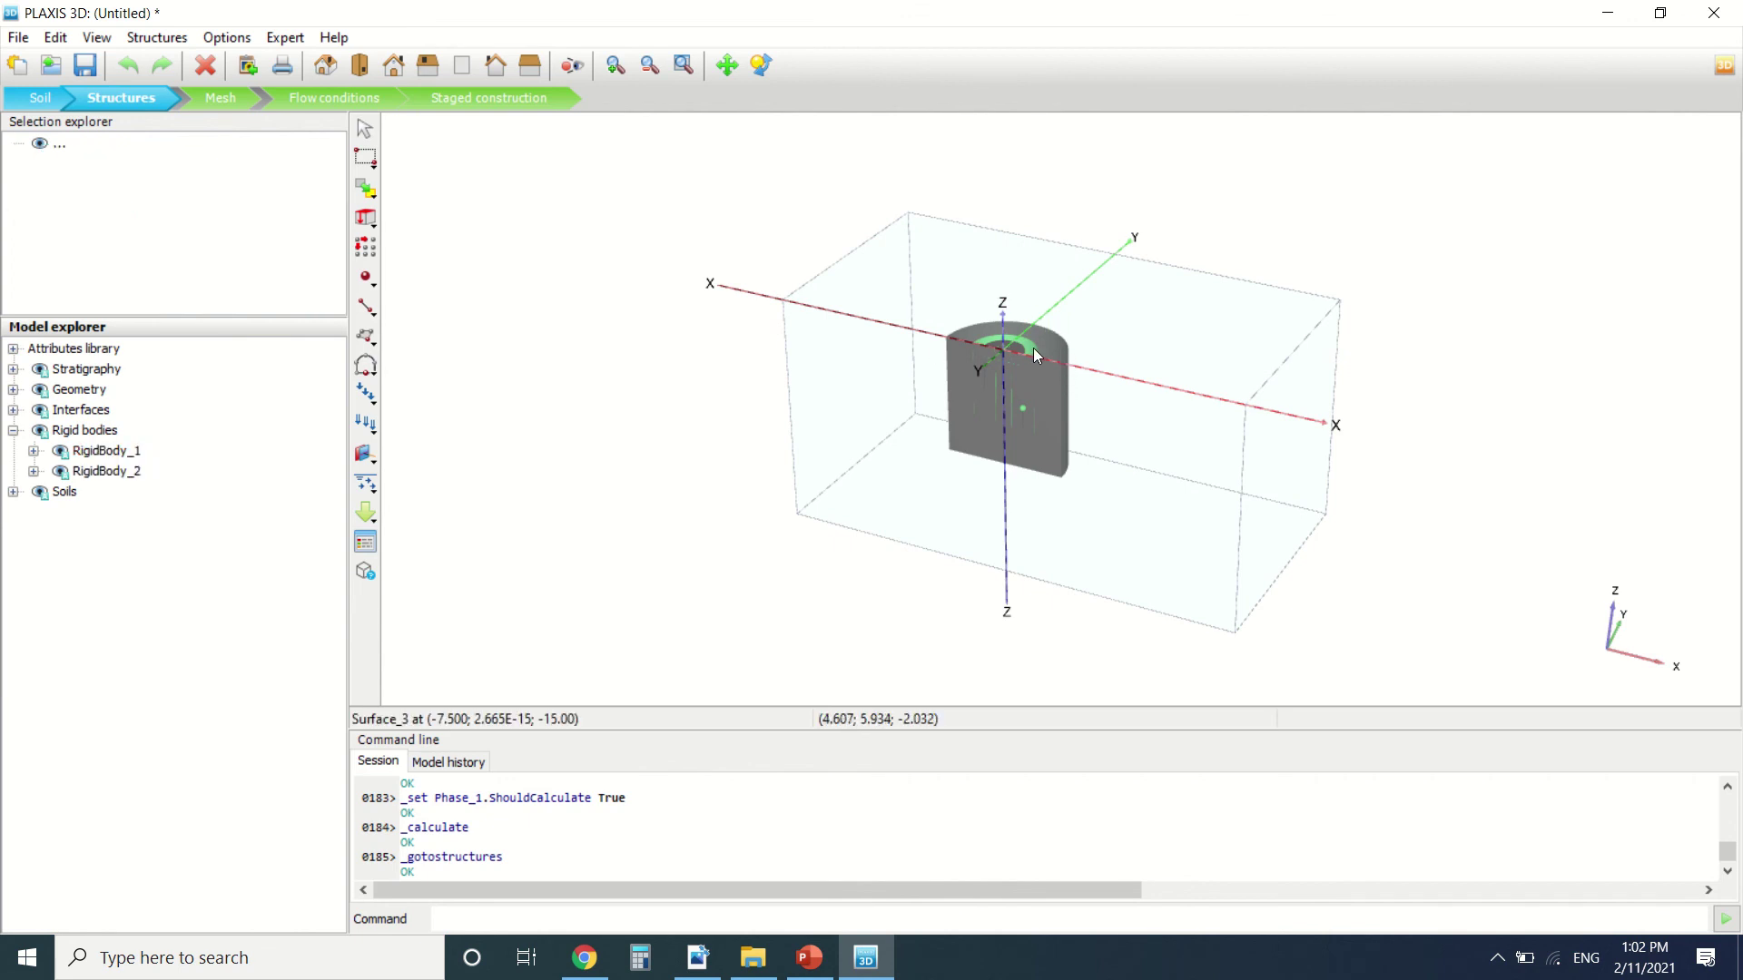
{"action": "left_click", "coordinate": [1037, 354]}
{"action": "scroll", "coordinate": [1036, 354], "scroll_direction": "up", "scroll_amount": 5}
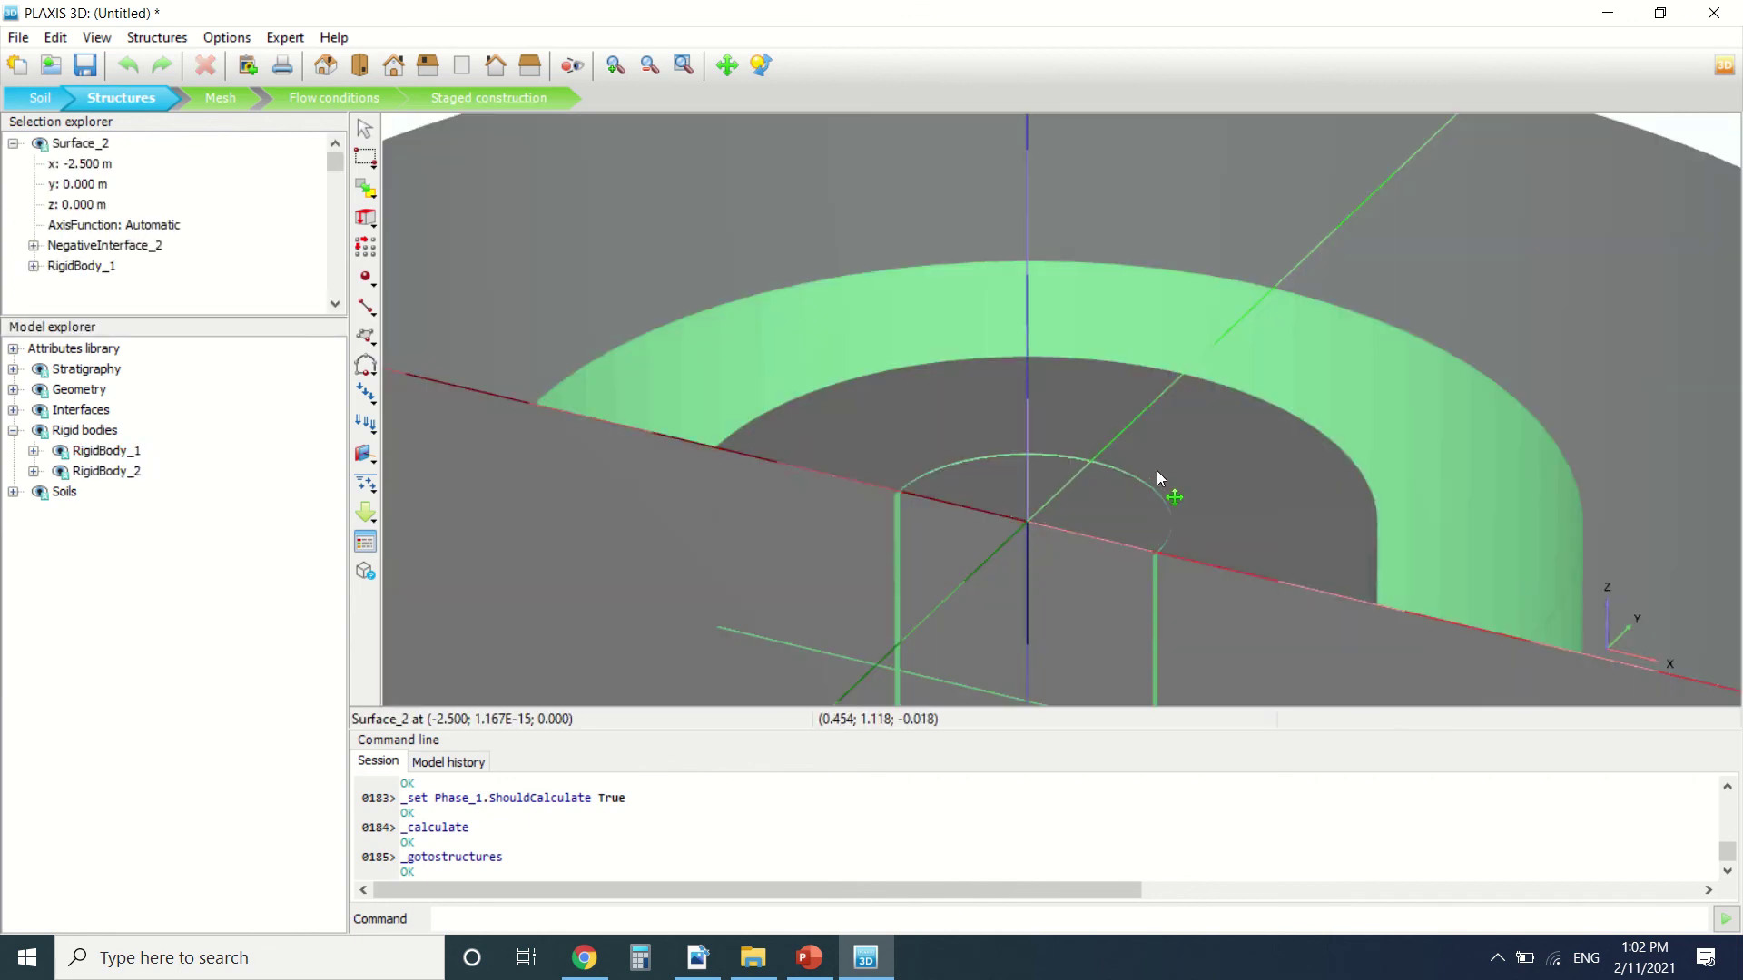
{"action": "left_click", "coordinate": [1367, 582], "text": "ctrl"}
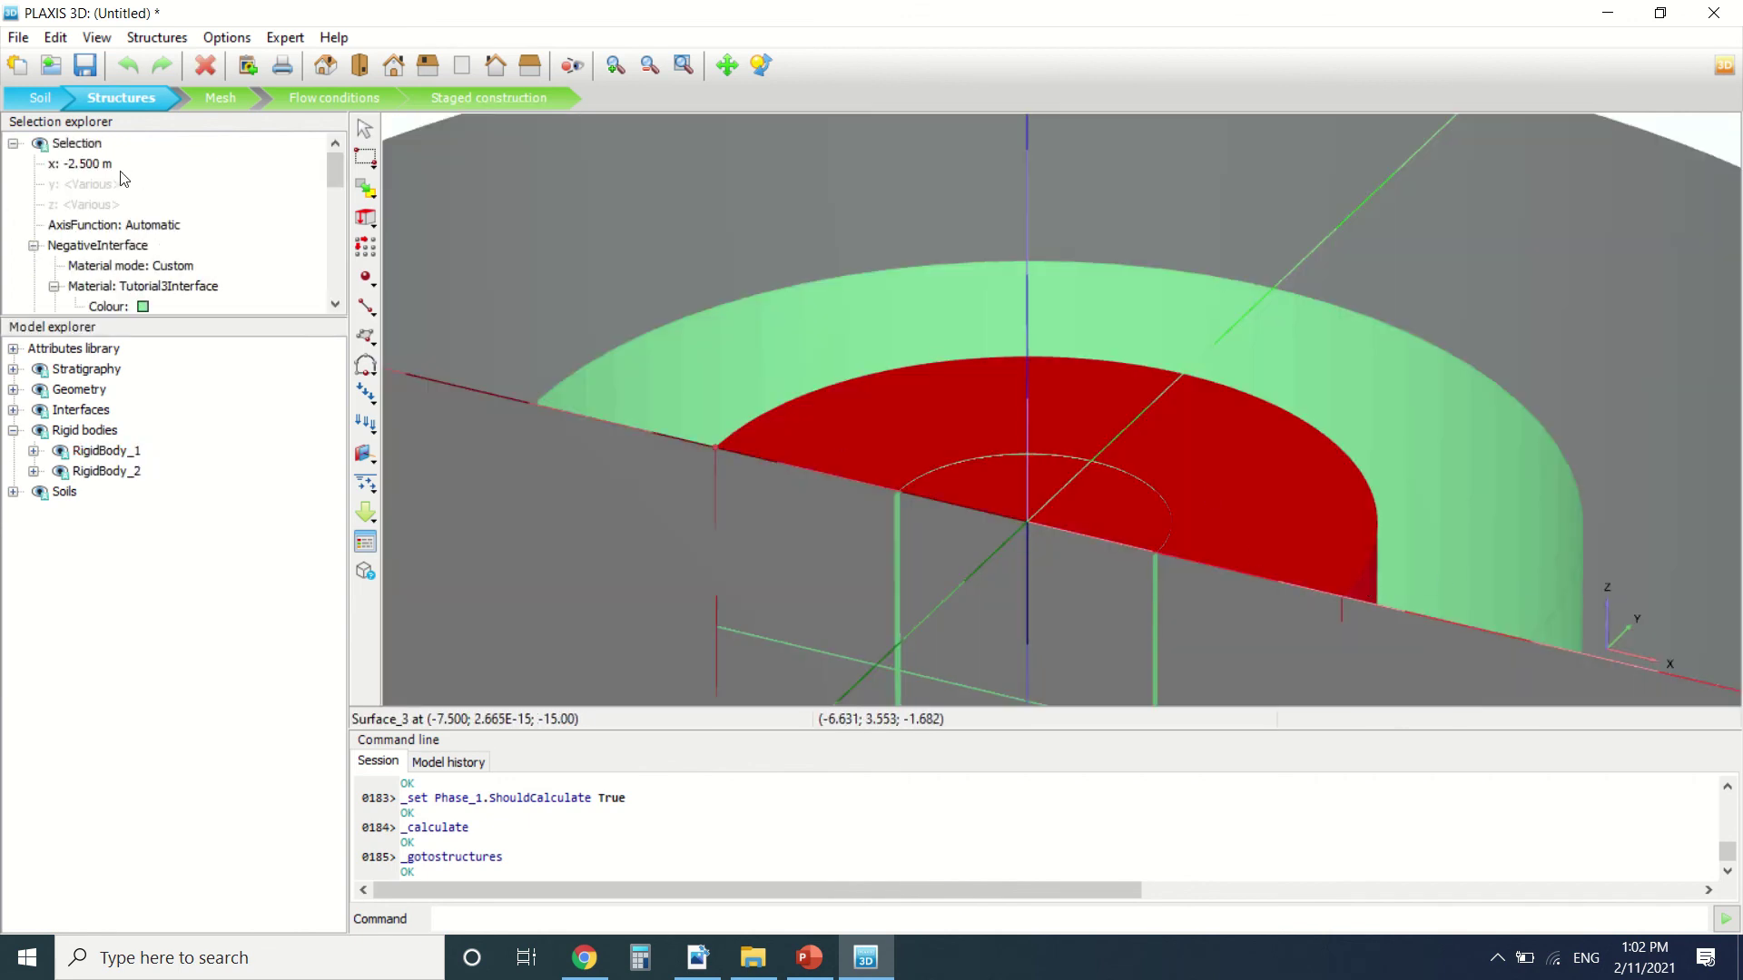
{"action": "scroll", "coordinate": [106, 171], "scroll_direction": "down", "scroll_amount": 6}
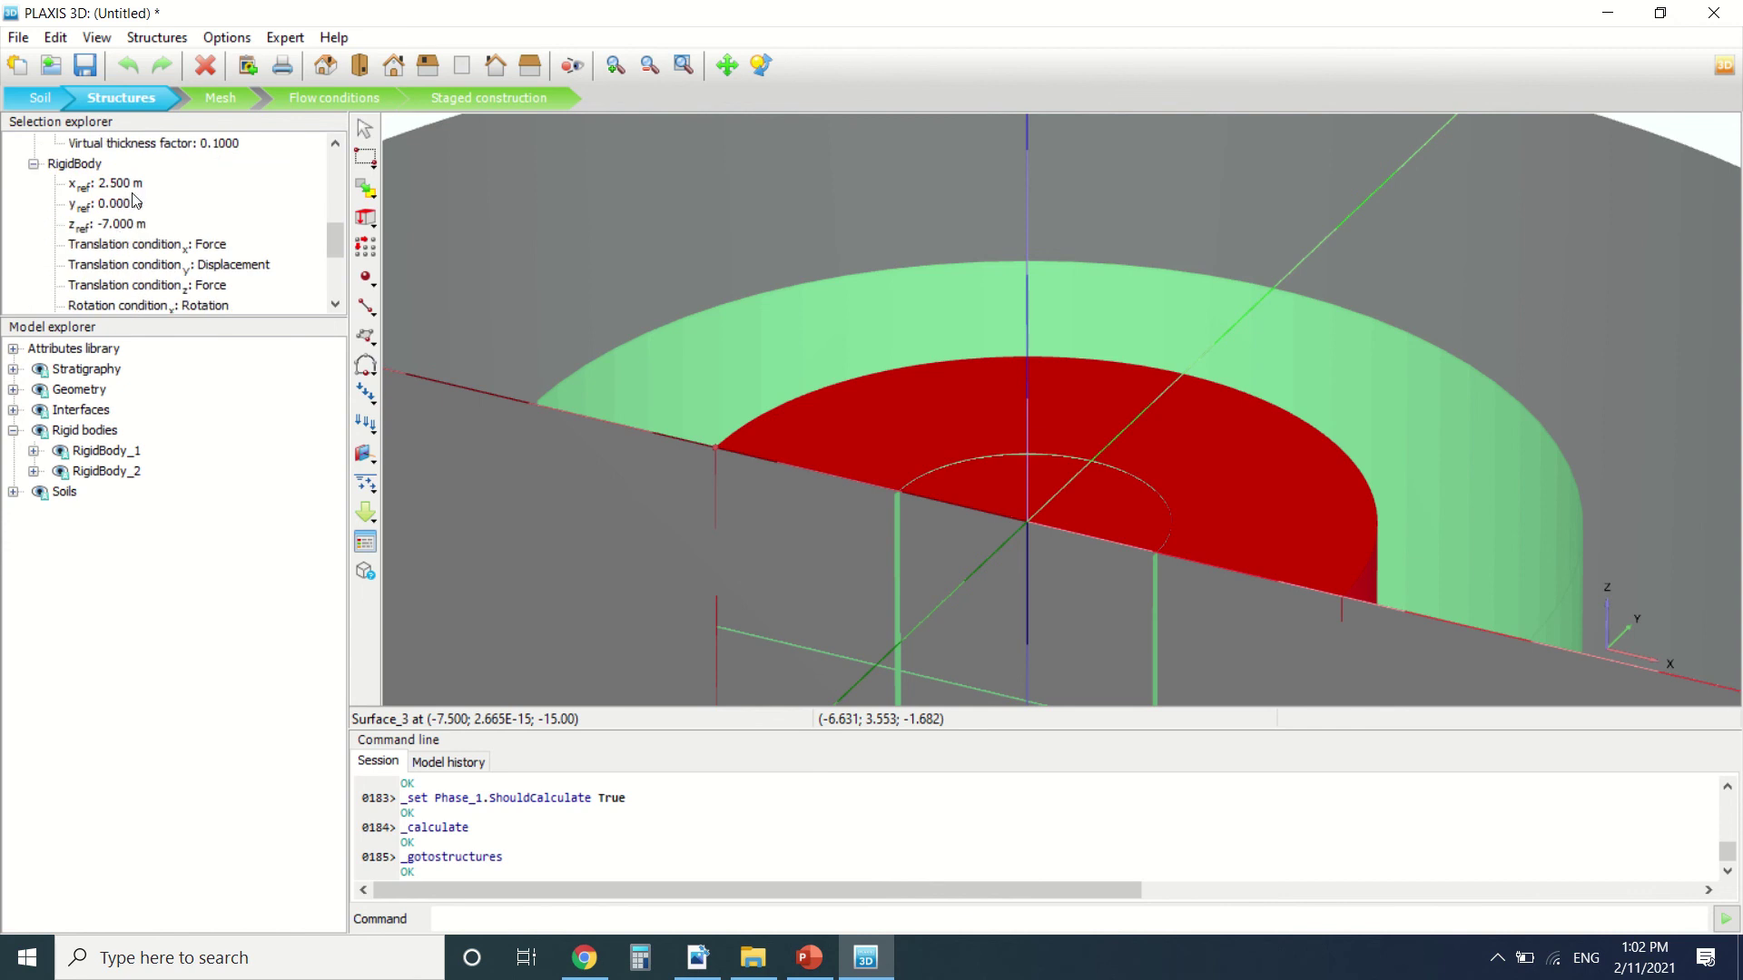
{"action": "scroll", "coordinate": [129, 237], "scroll_direction": "down", "scroll_amount": 2}
{"action": "scroll", "coordinate": [219, 166], "scroll_direction": "down", "scroll_amount": 1}
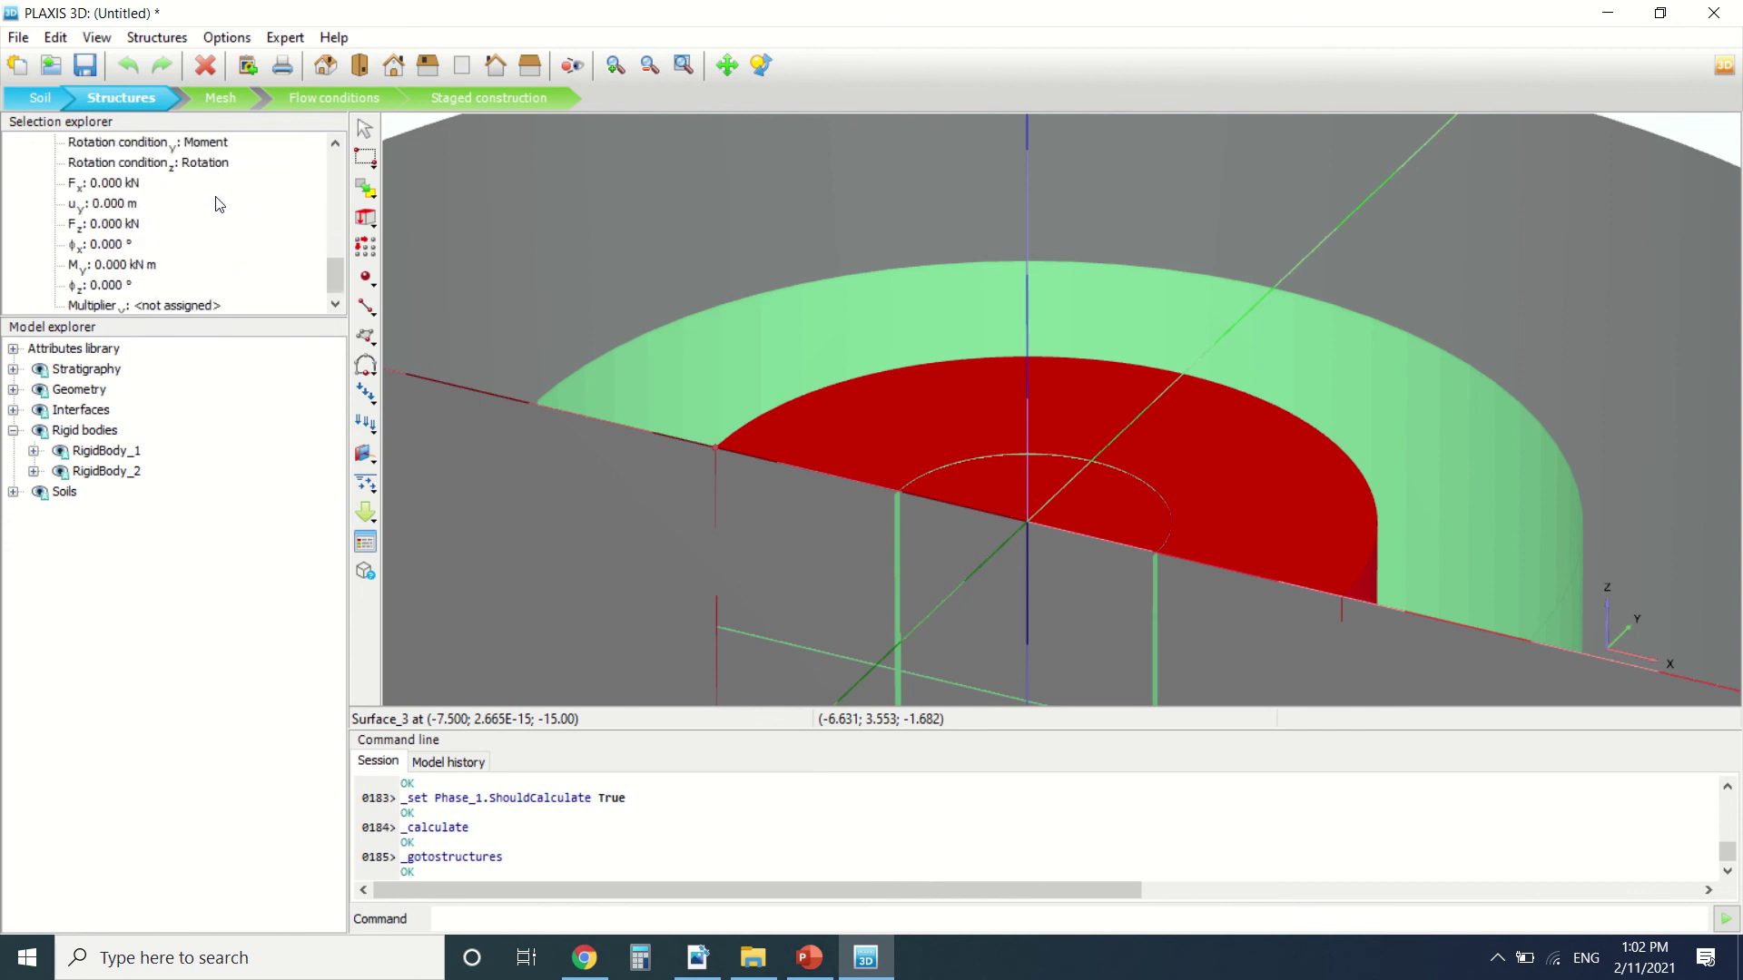
{"action": "scroll", "coordinate": [221, 188], "scroll_direction": "up", "scroll_amount": 2}
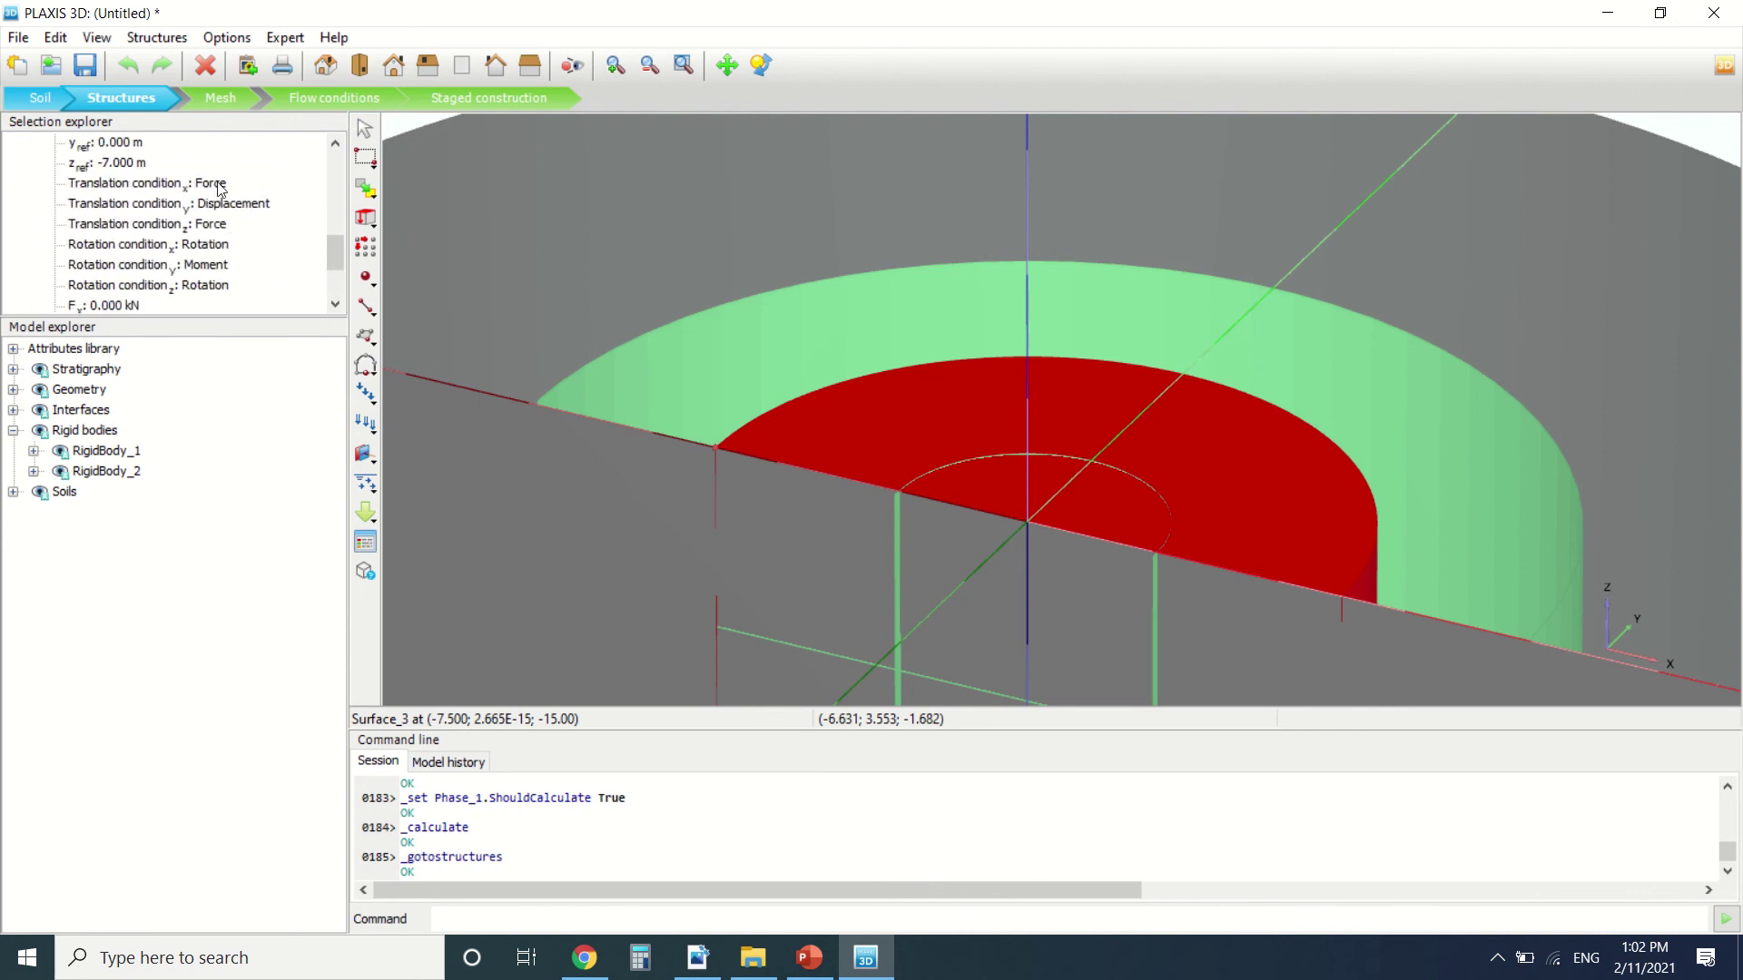
{"action": "left_click", "coordinate": [520, 91]}
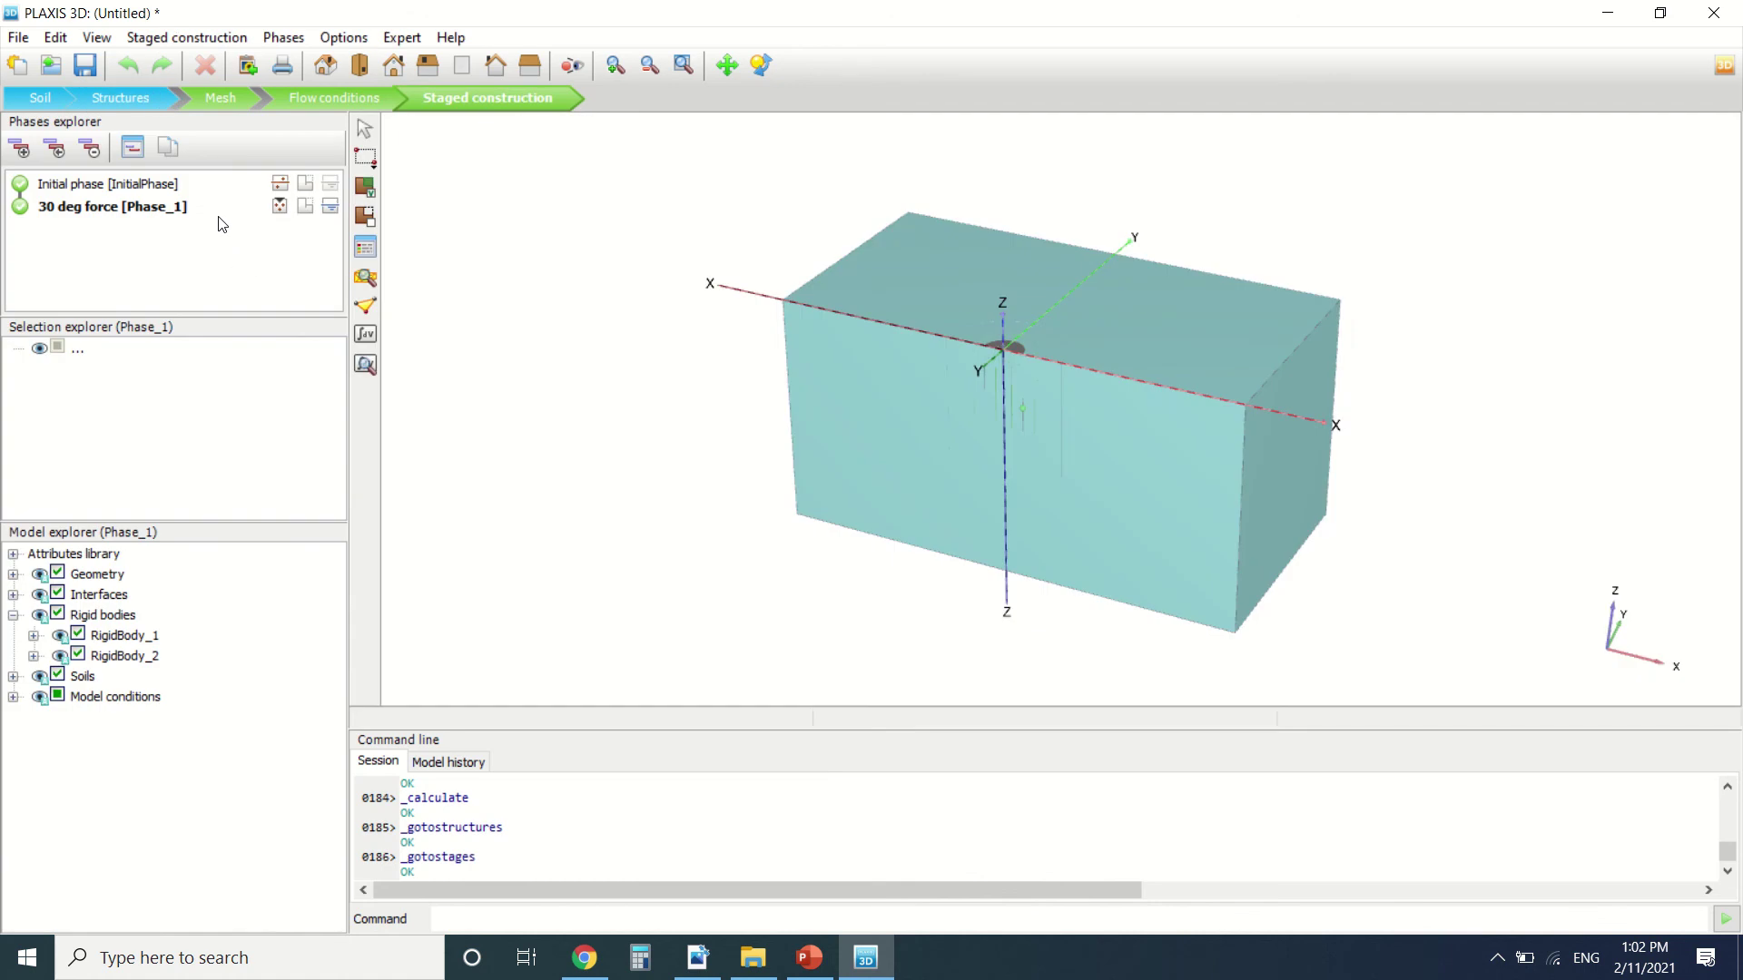
Open the 30 deg force results and scroll the tutorial PDF to Figure 3.10 on page 53.
{"action": "left_click", "coordinate": [365, 366]}
{"action": "left_click", "coordinate": [697, 958]}
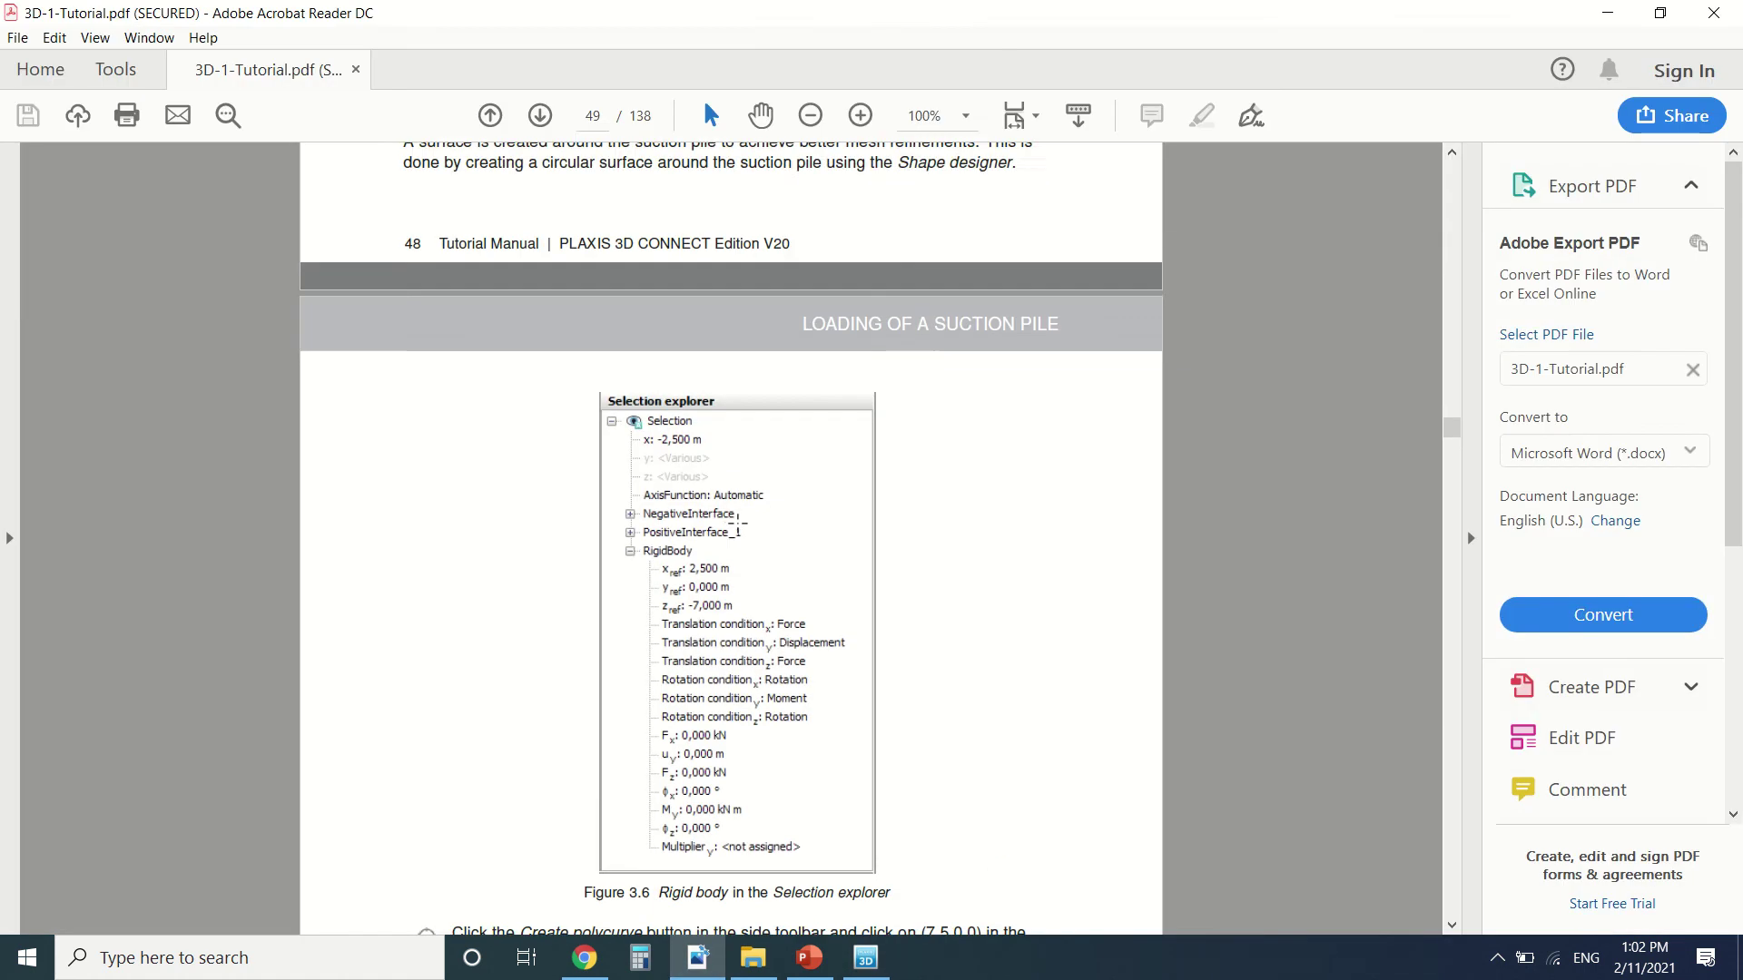
{"action": "scroll", "coordinate": [731, 433], "scroll_direction": "down", "scroll_amount": 10}
{"action": "scroll", "coordinate": [731, 433], "scroll_direction": "down", "scroll_amount": 20}
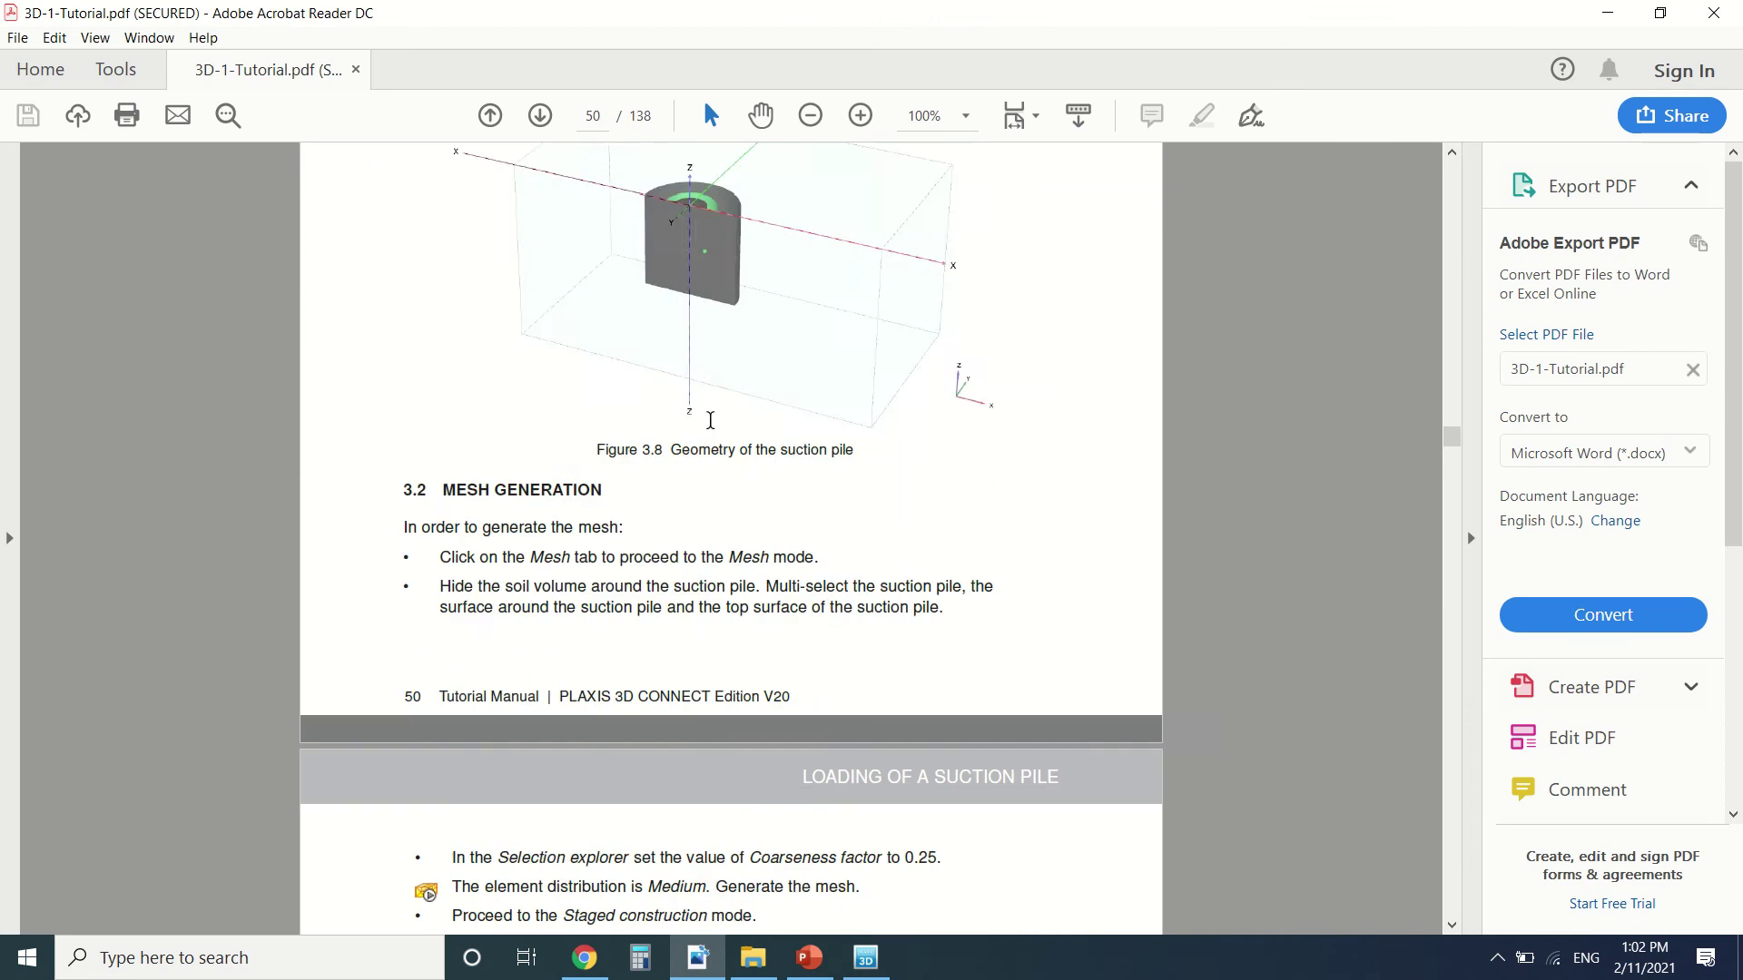
{"action": "scroll", "coordinate": [711, 429], "scroll_direction": "down", "scroll_amount": 10}
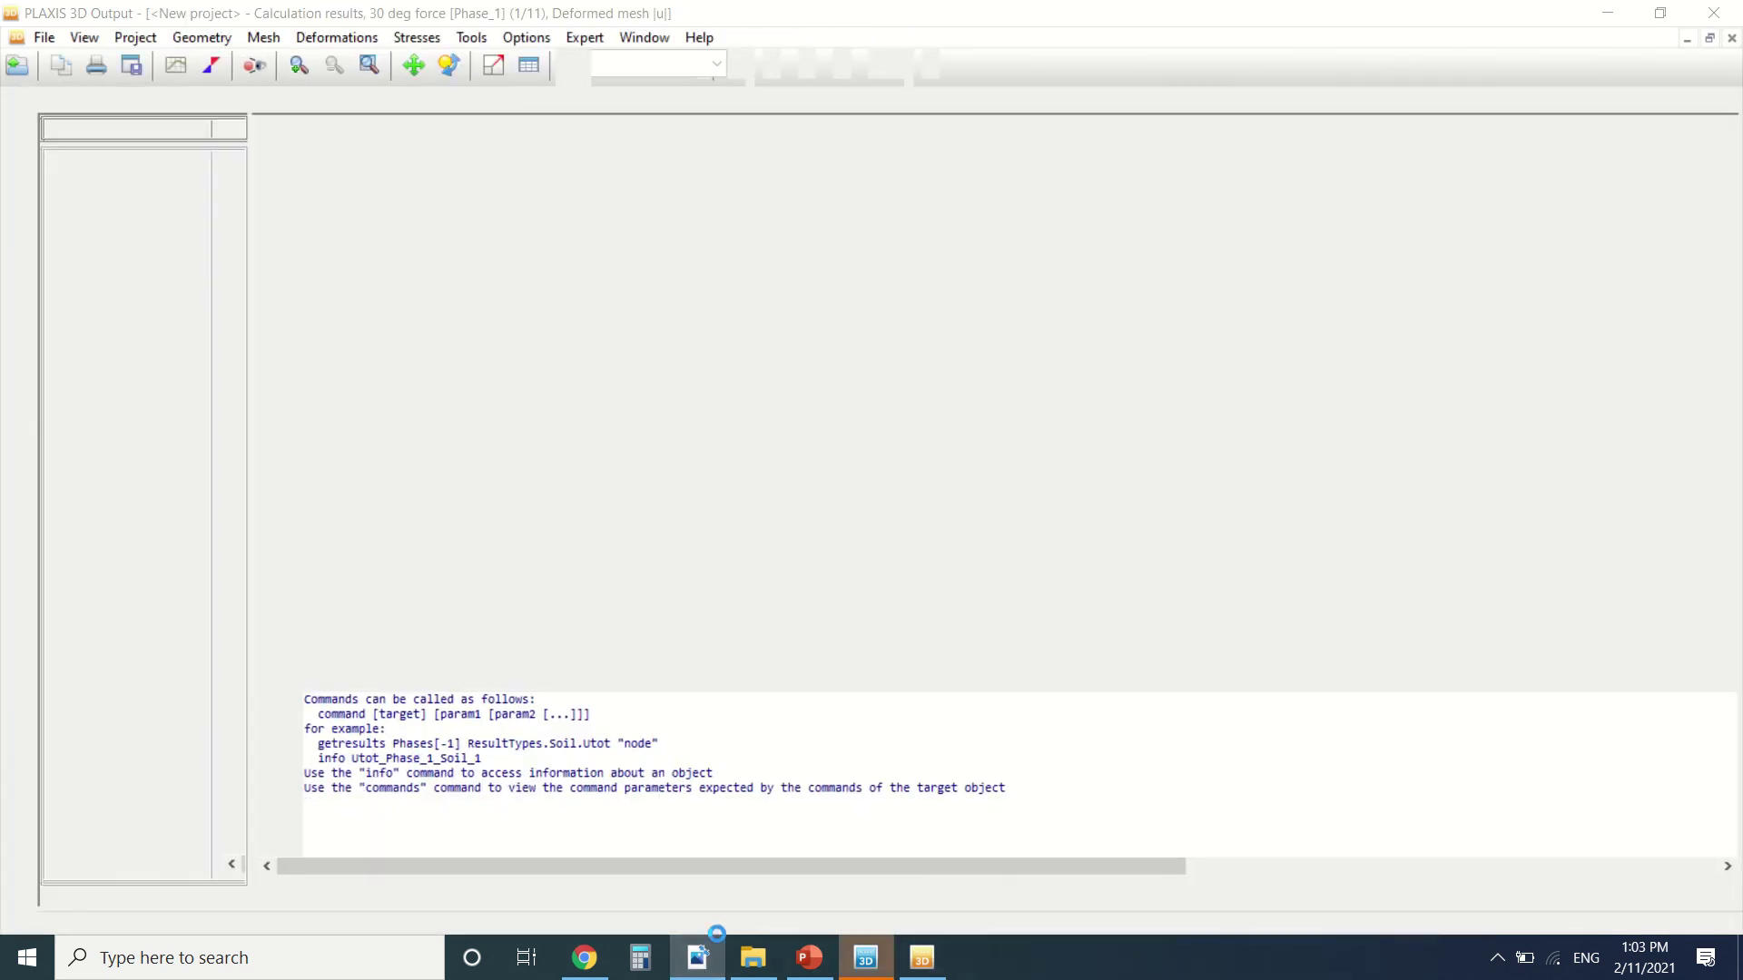
{"action": "left_click", "coordinate": [715, 964]}
{"action": "scroll", "coordinate": [799, 481], "scroll_direction": "down", "scroll_amount": 20}
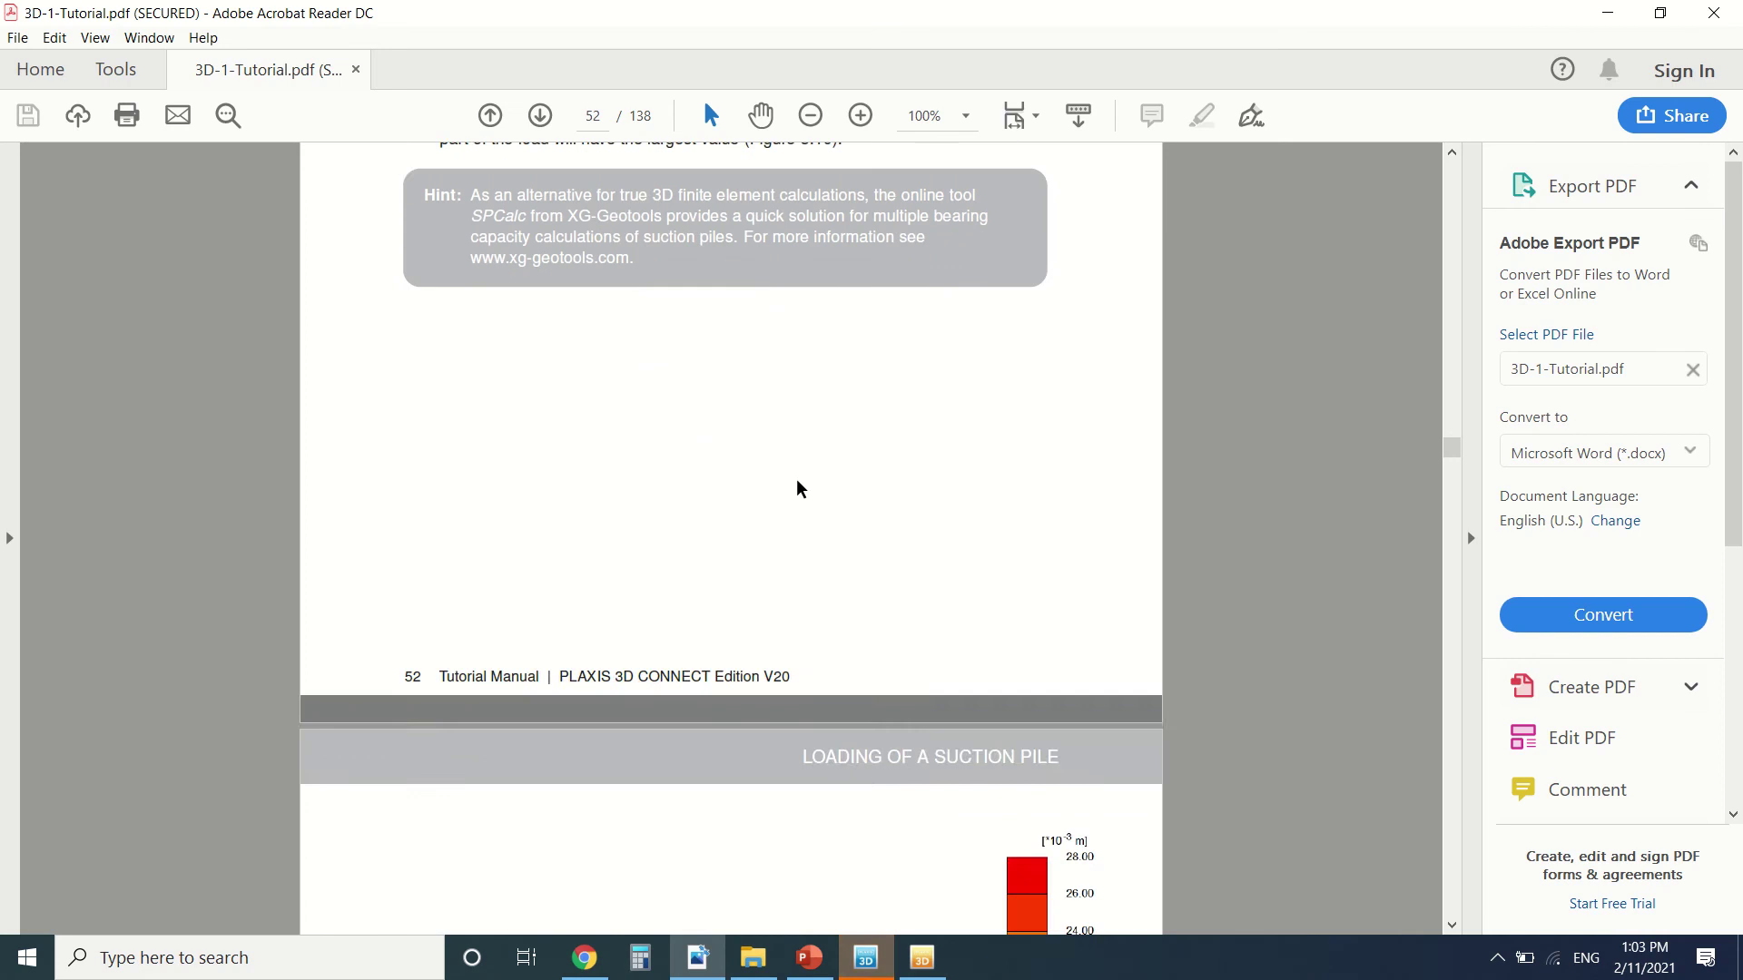
{"action": "scroll", "coordinate": [815, 474], "scroll_direction": "down", "scroll_amount": 6}
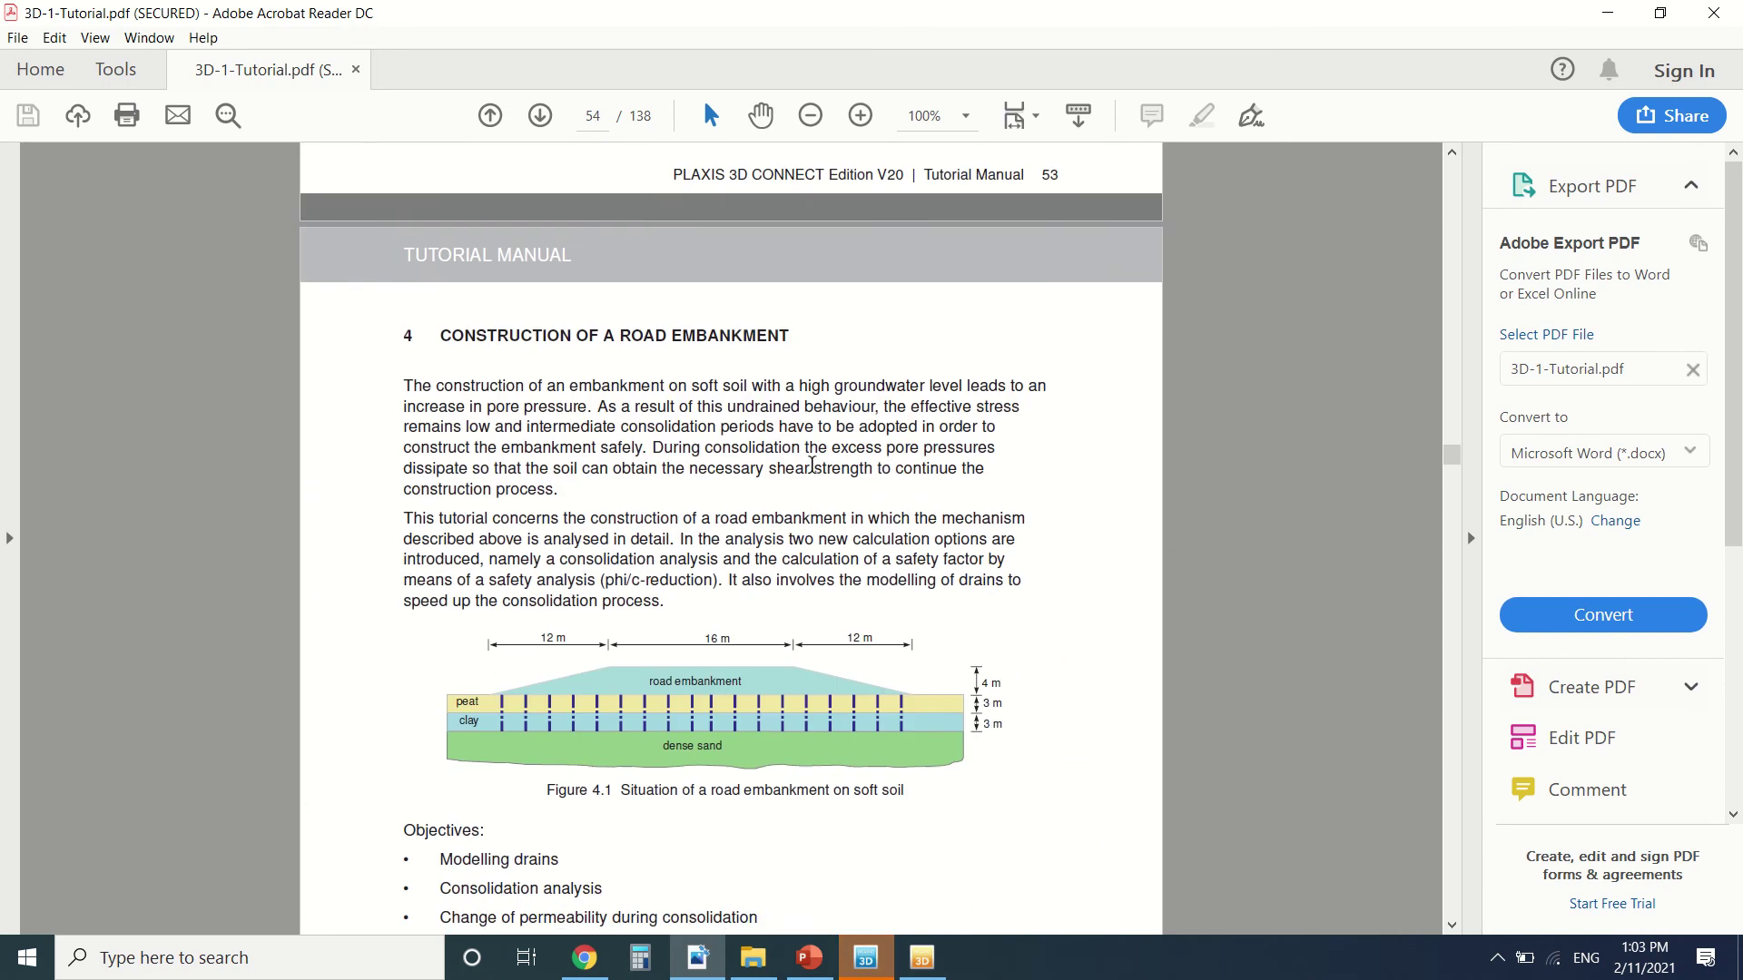
{"action": "scroll", "coordinate": [810, 471], "scroll_direction": "up", "scroll_amount": 12}
{"action": "scroll", "coordinate": [853, 354], "scroll_direction": "up", "scroll_amount": 1}
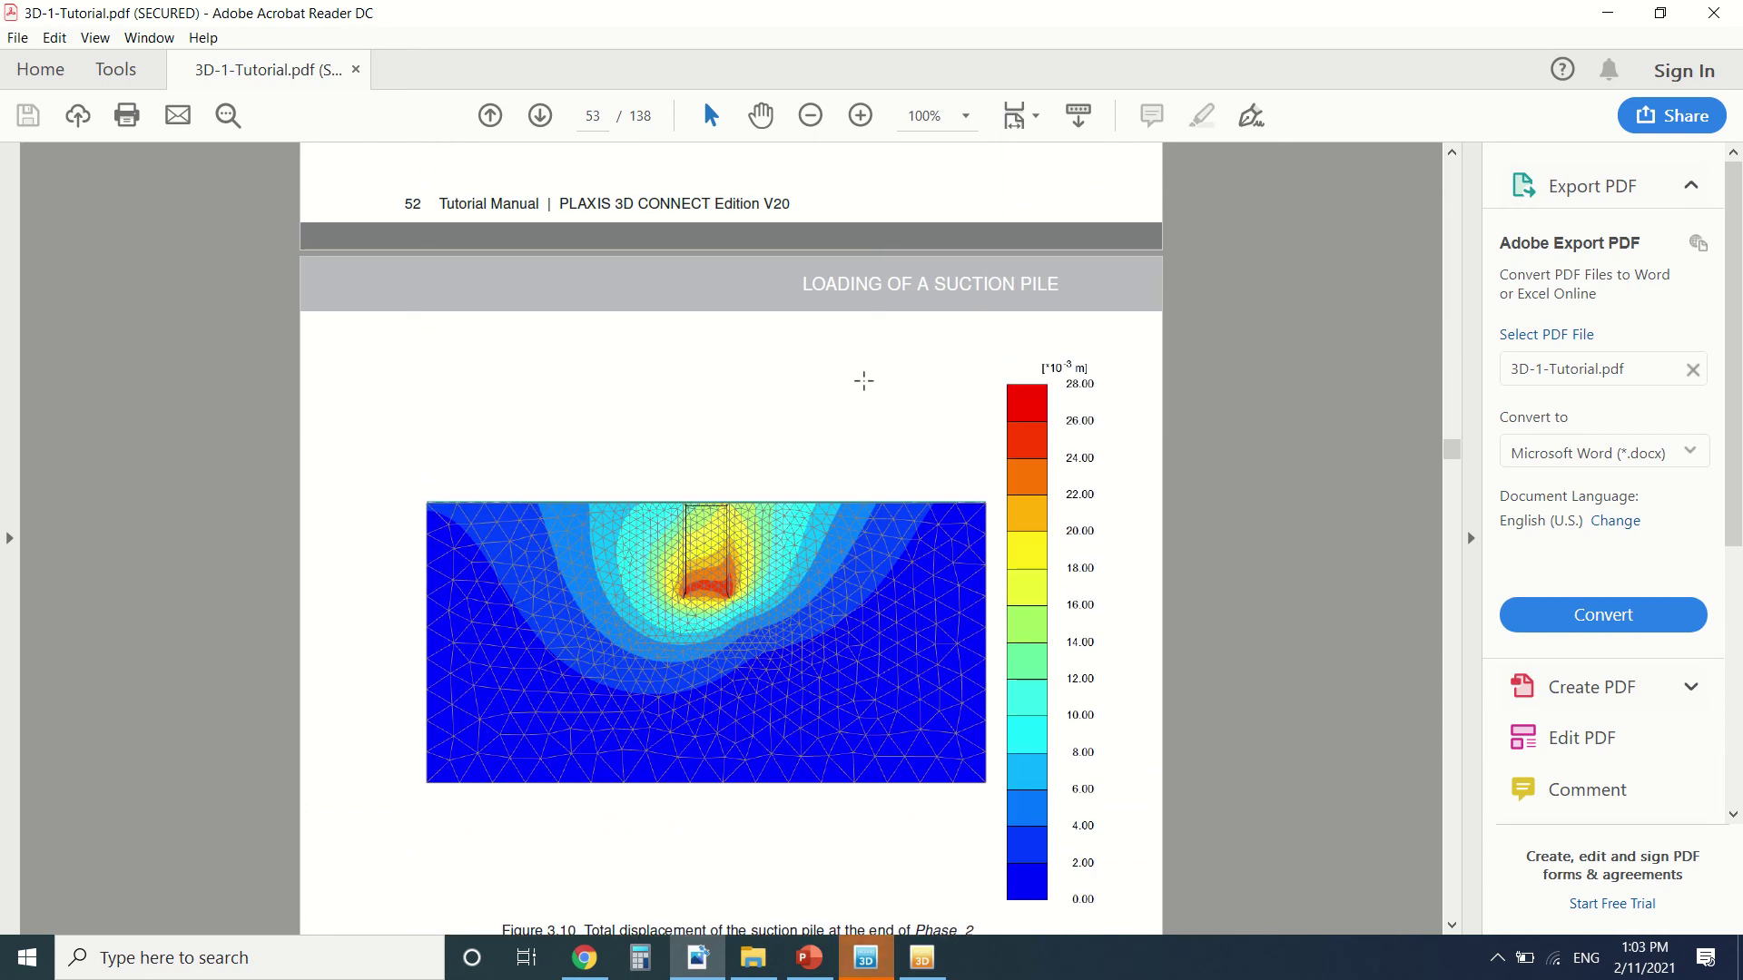
Redisplay the deformed mesh result in PLAXIS 3D Output.
{"action": "left_click", "coordinate": [921, 953]}
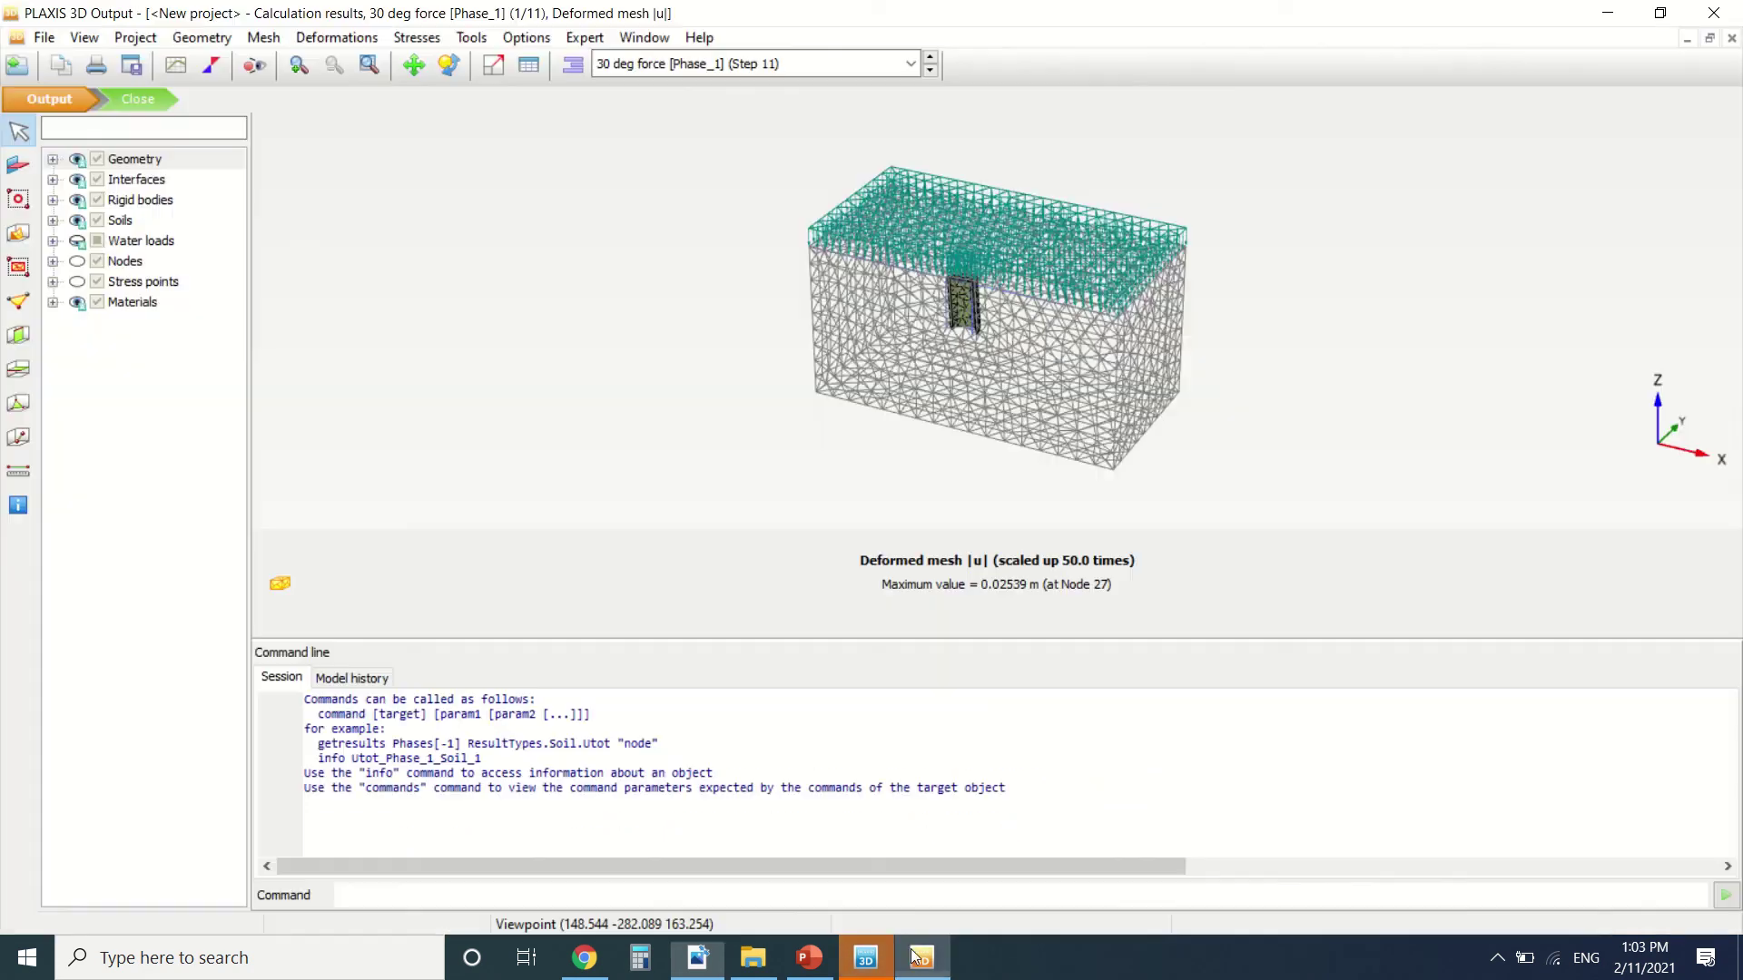
{"action": "left_click", "coordinate": [337, 37]}
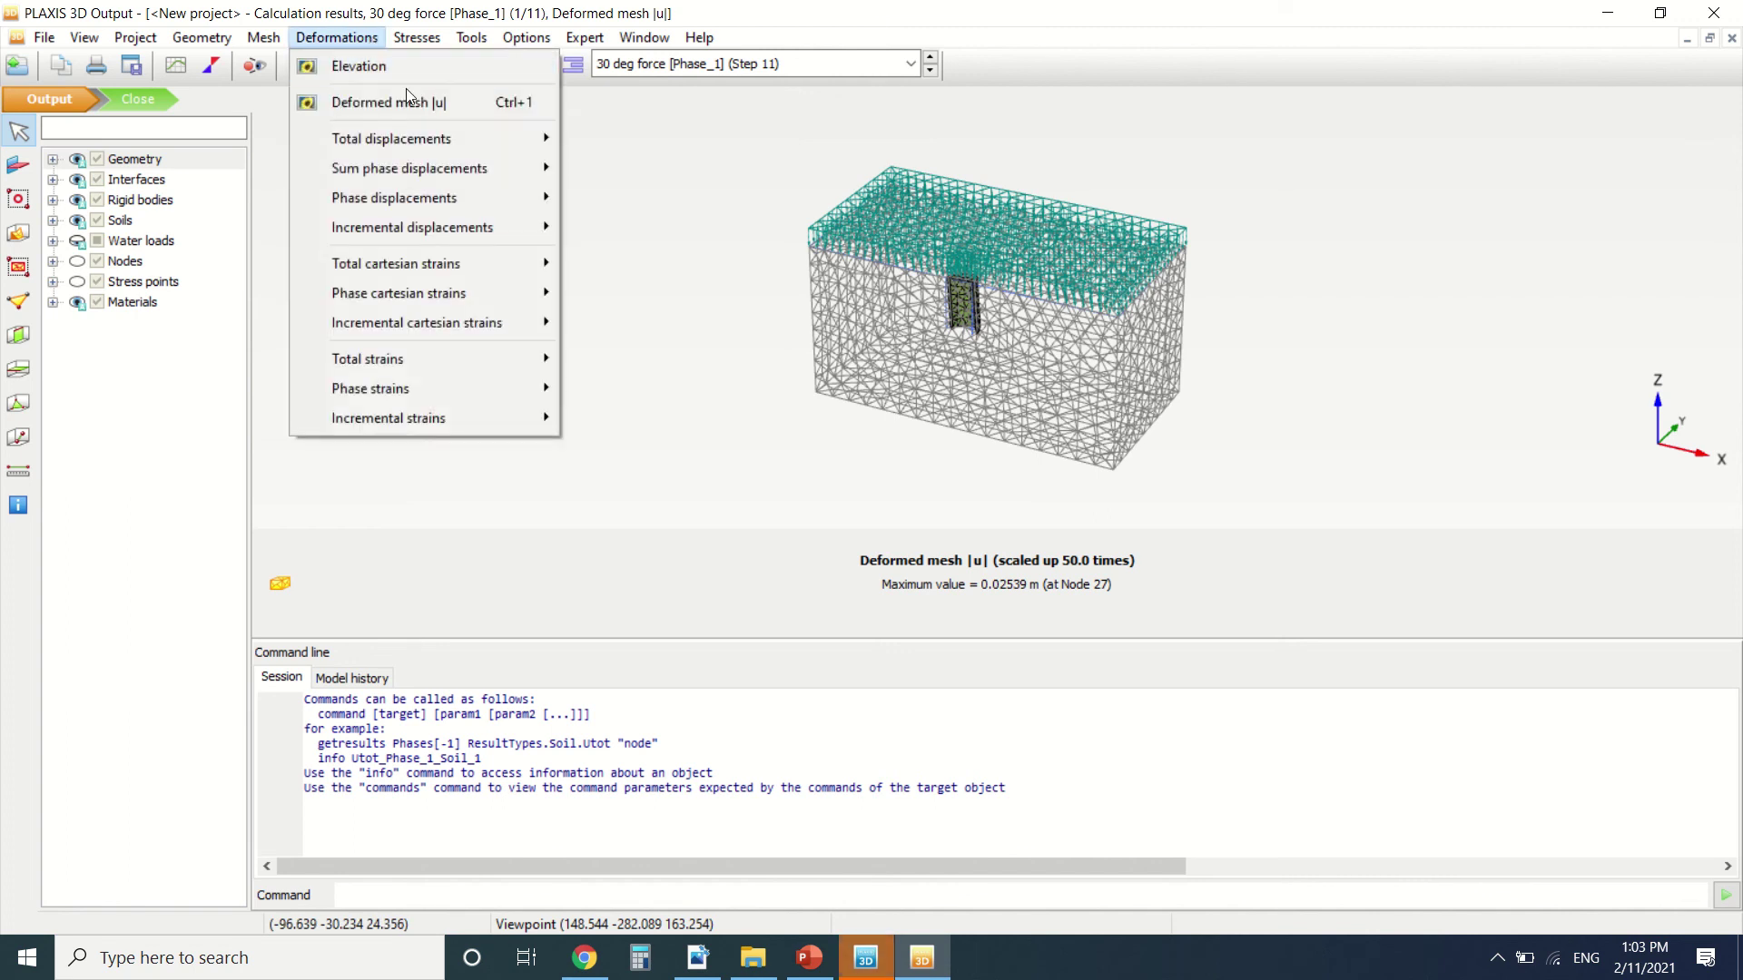
{"action": "left_click", "coordinate": [422, 109]}
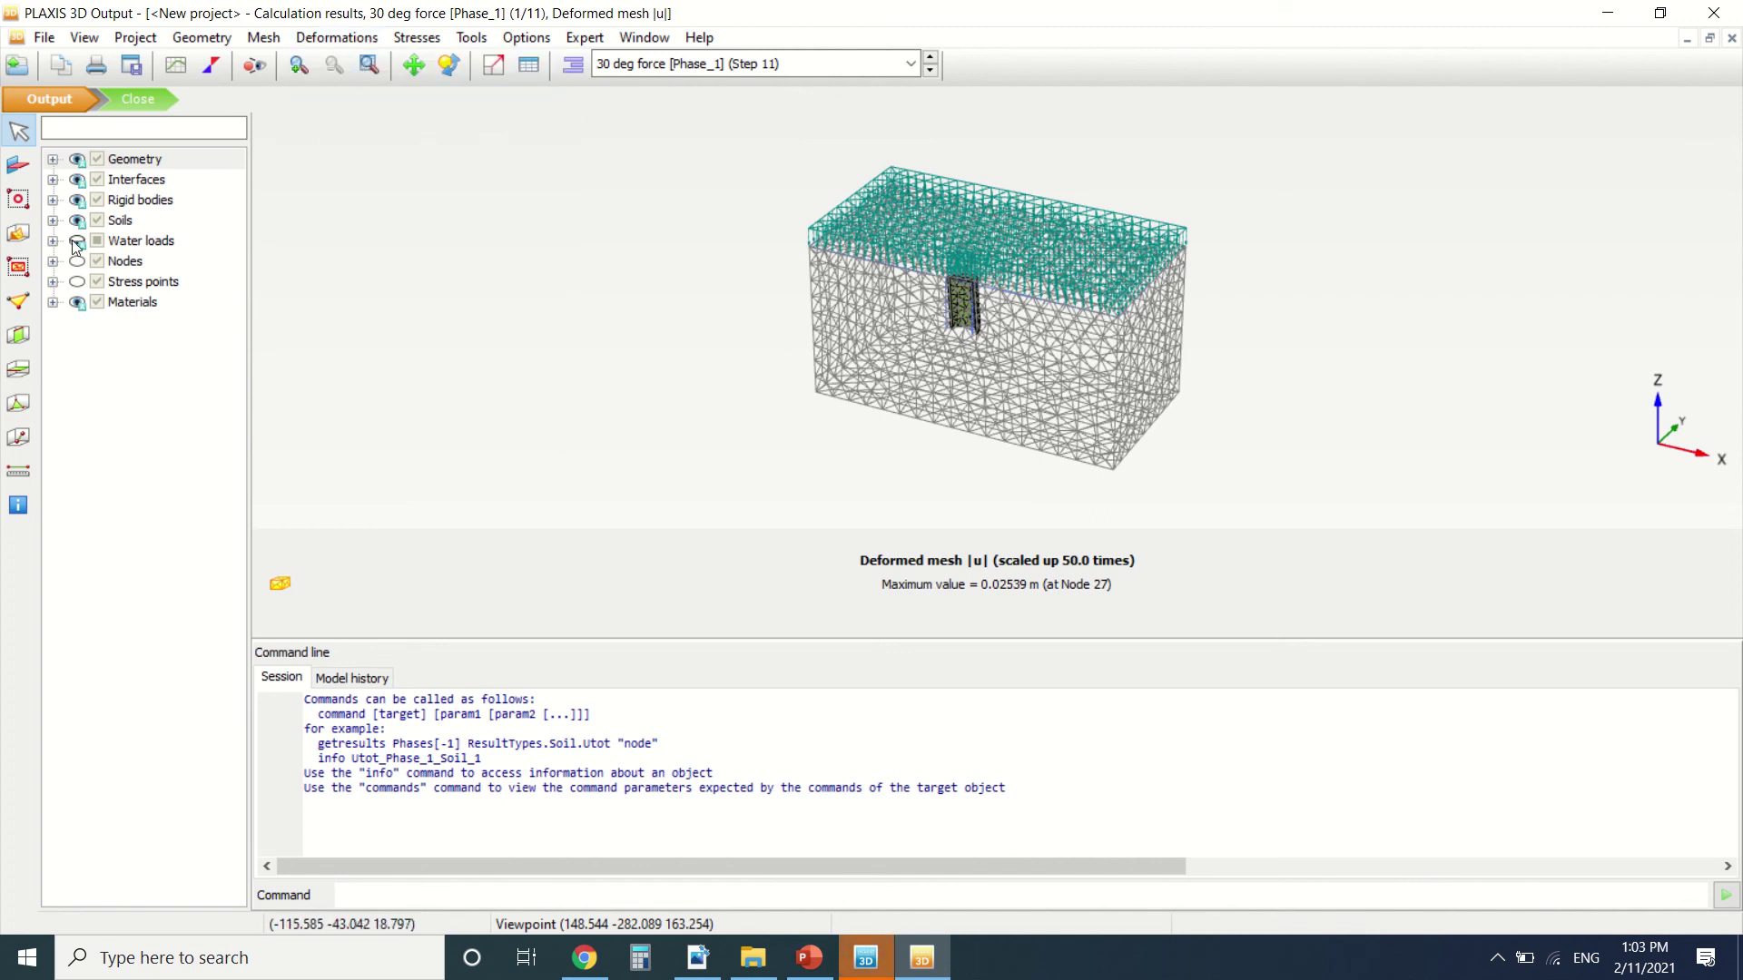
Define cross section A-A* from point (0, 1) to point (1, 1).
{"action": "left_click", "coordinate": [27, 339]}
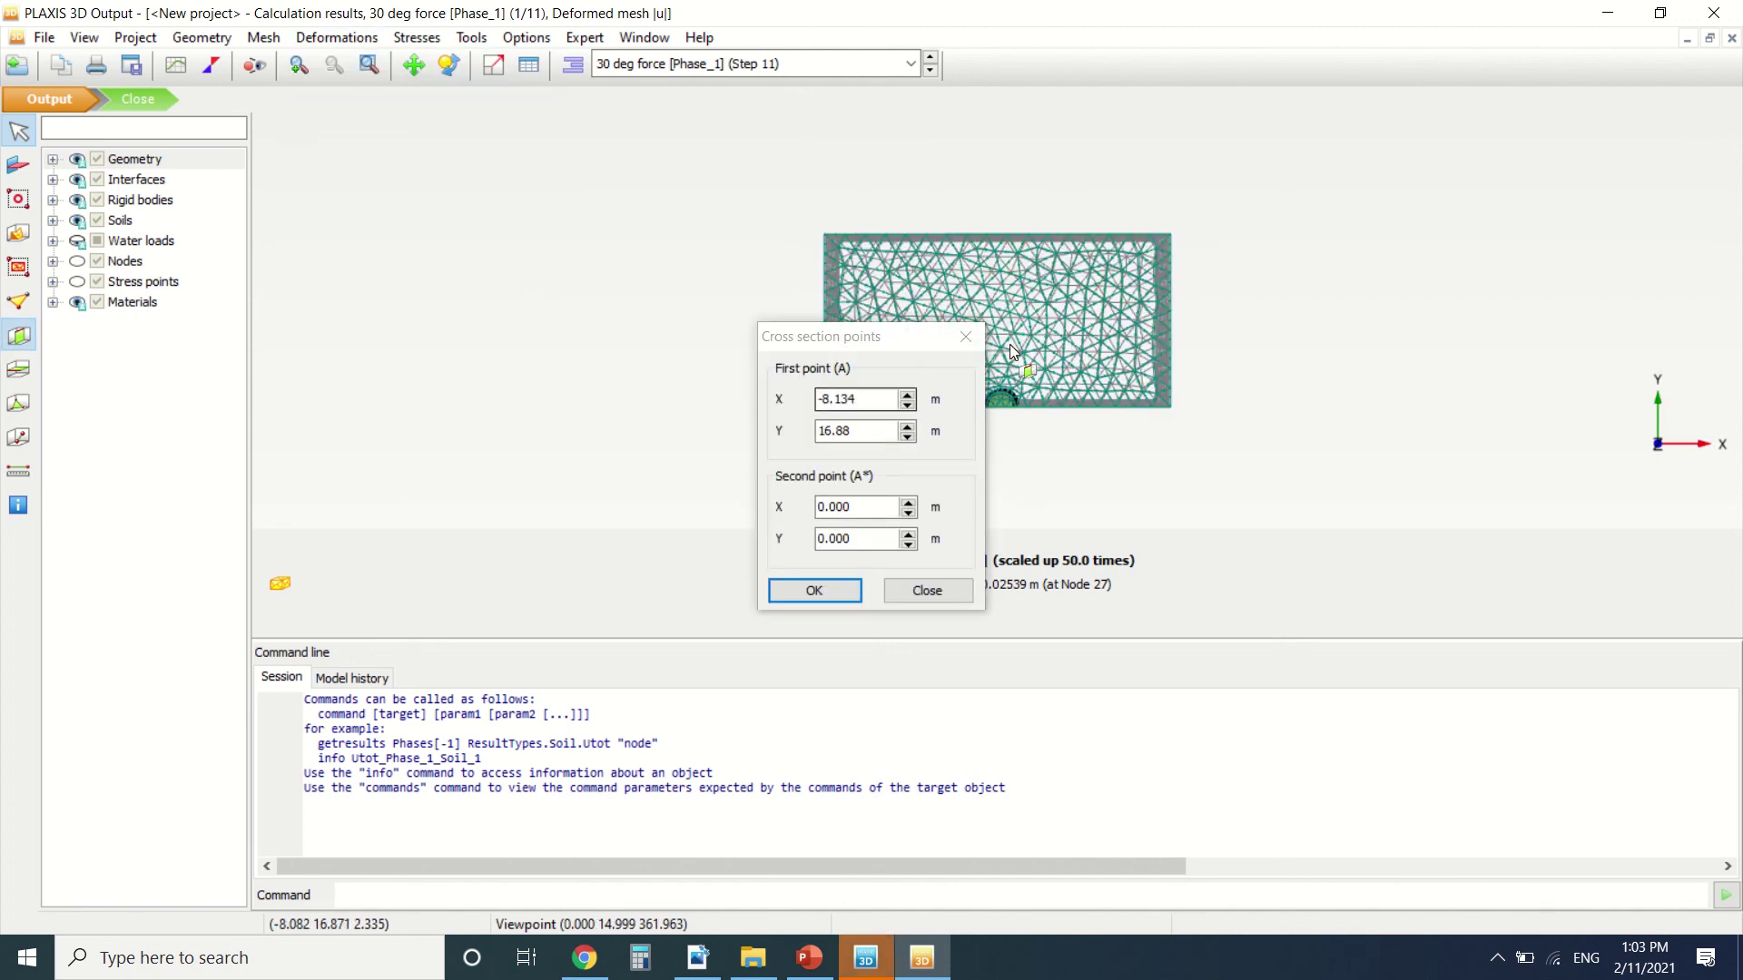
{"action": "scroll", "coordinate": [1080, 414], "scroll_direction": "up", "scroll_amount": 2}
{"action": "left_click_drag", "start_coordinate": [872, 399], "coordinate": [778, 401]}
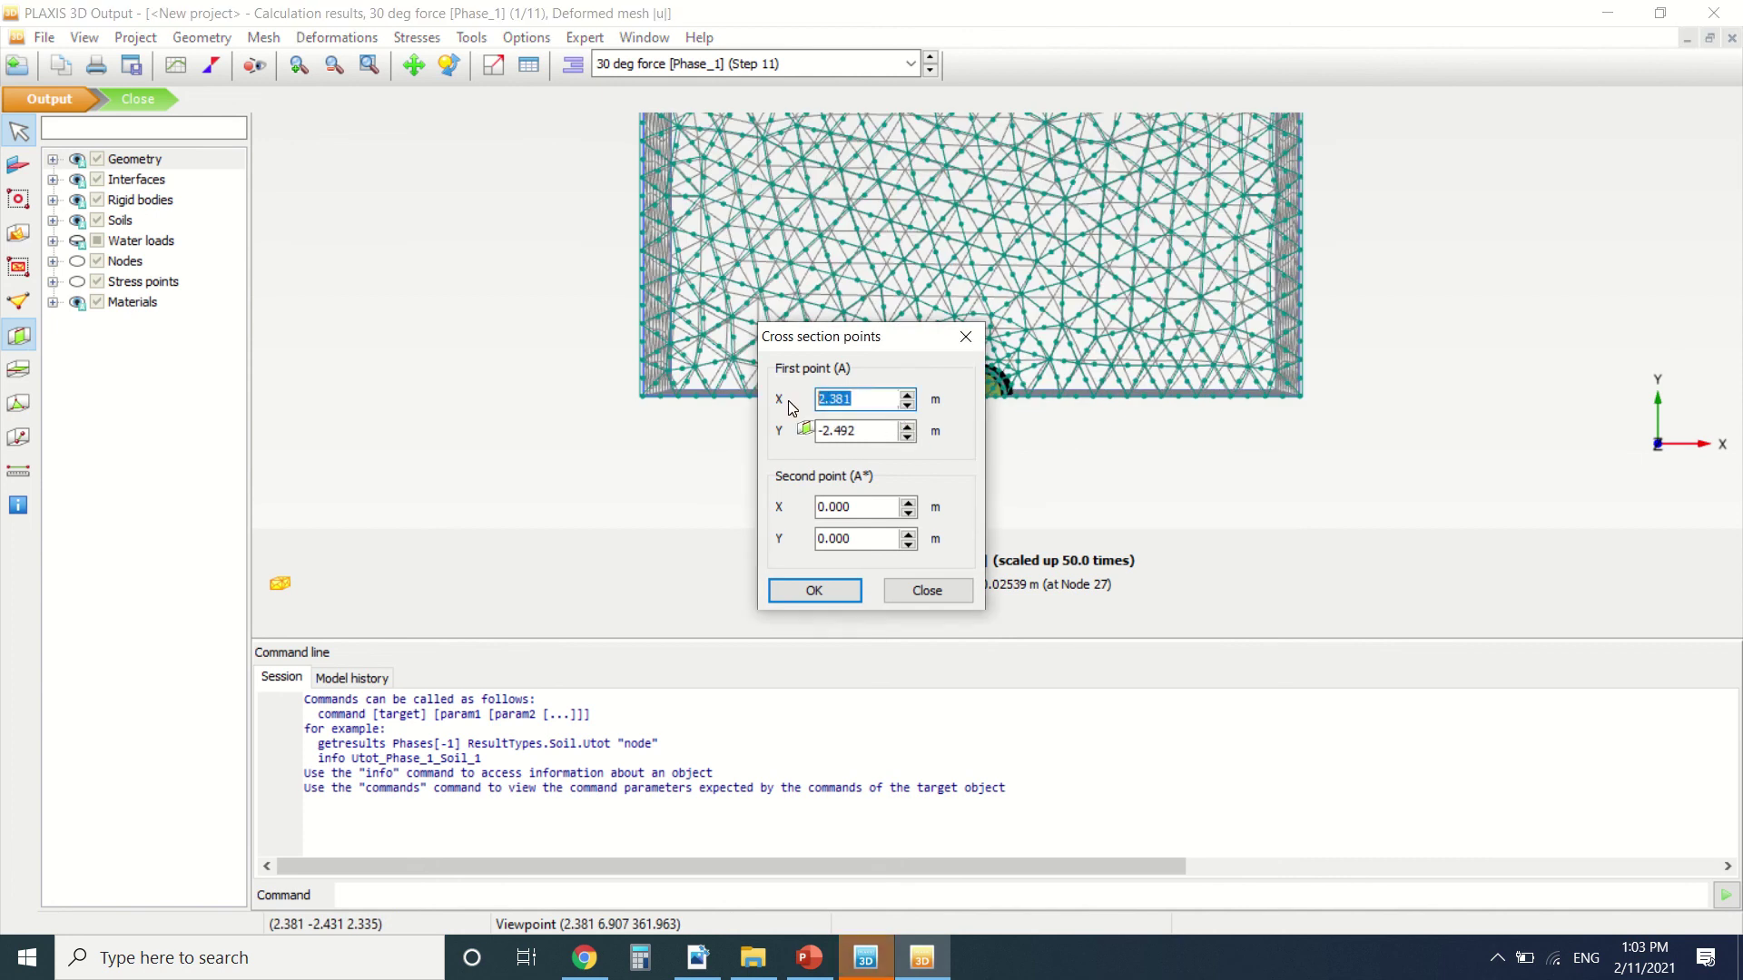
{"action": "type", "text": "0"}
{"action": "left_click_drag", "start_coordinate": [874, 439], "coordinate": [821, 444]}
{"action": "type", "text": "1"}
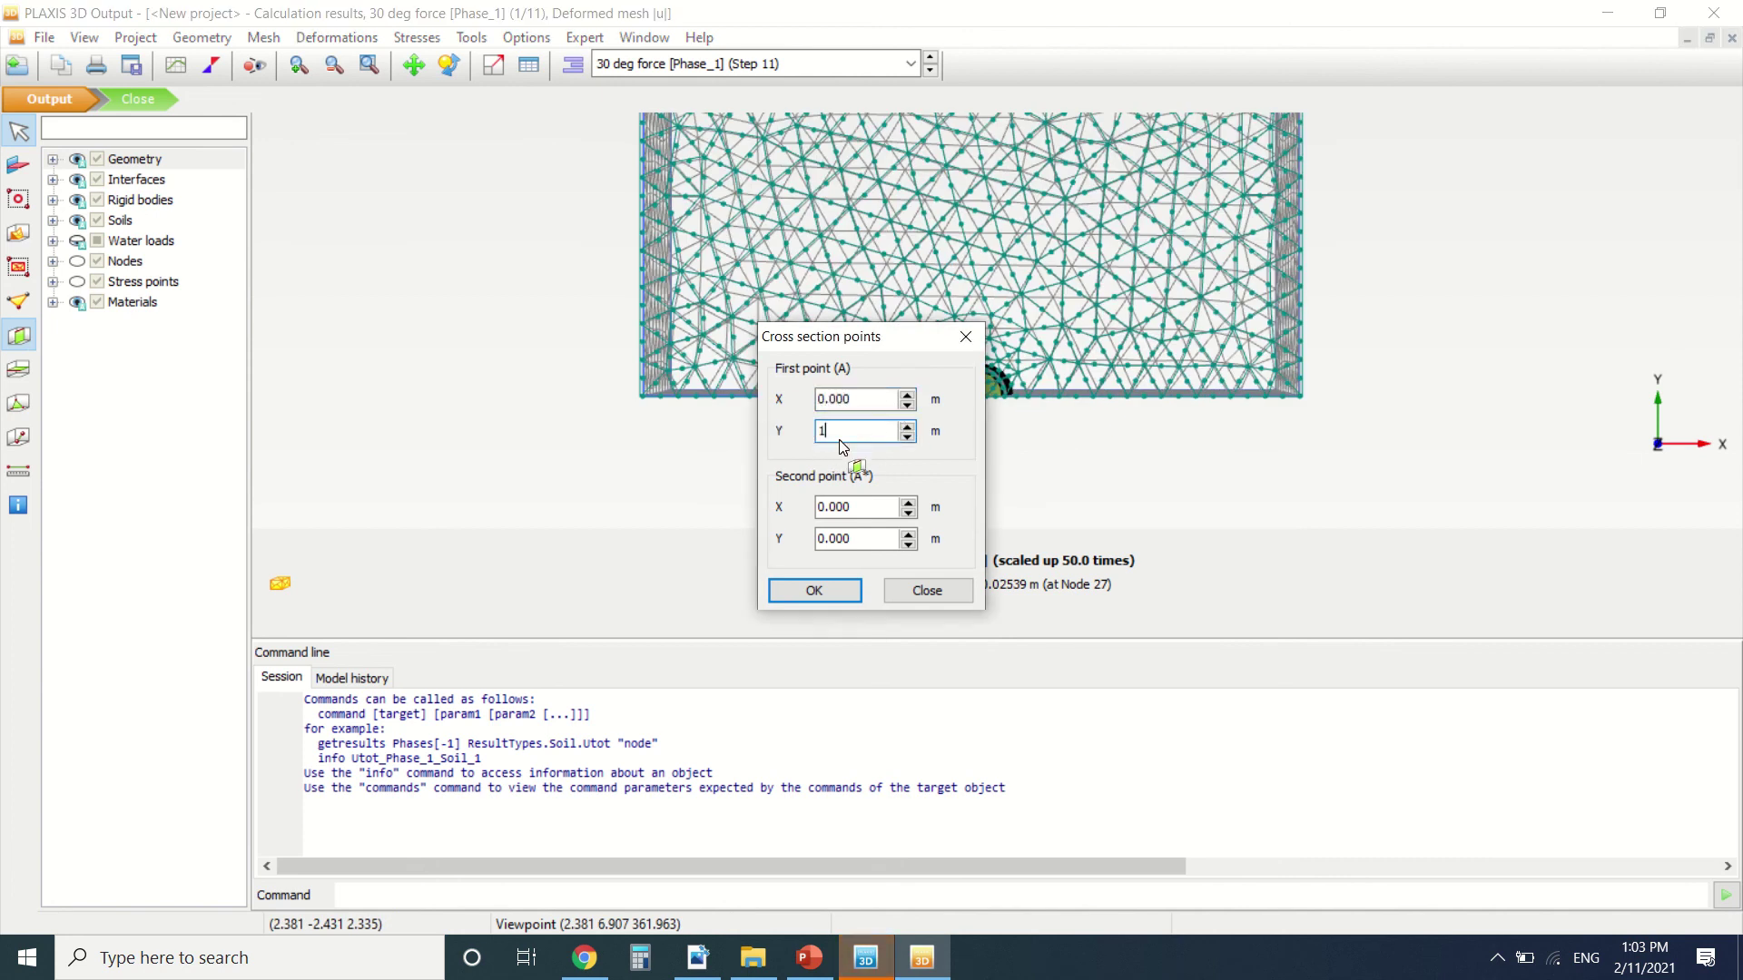
{"action": "left_click_drag", "start_coordinate": [867, 508], "coordinate": [793, 545]}
{"action": "type", "text": "1"}
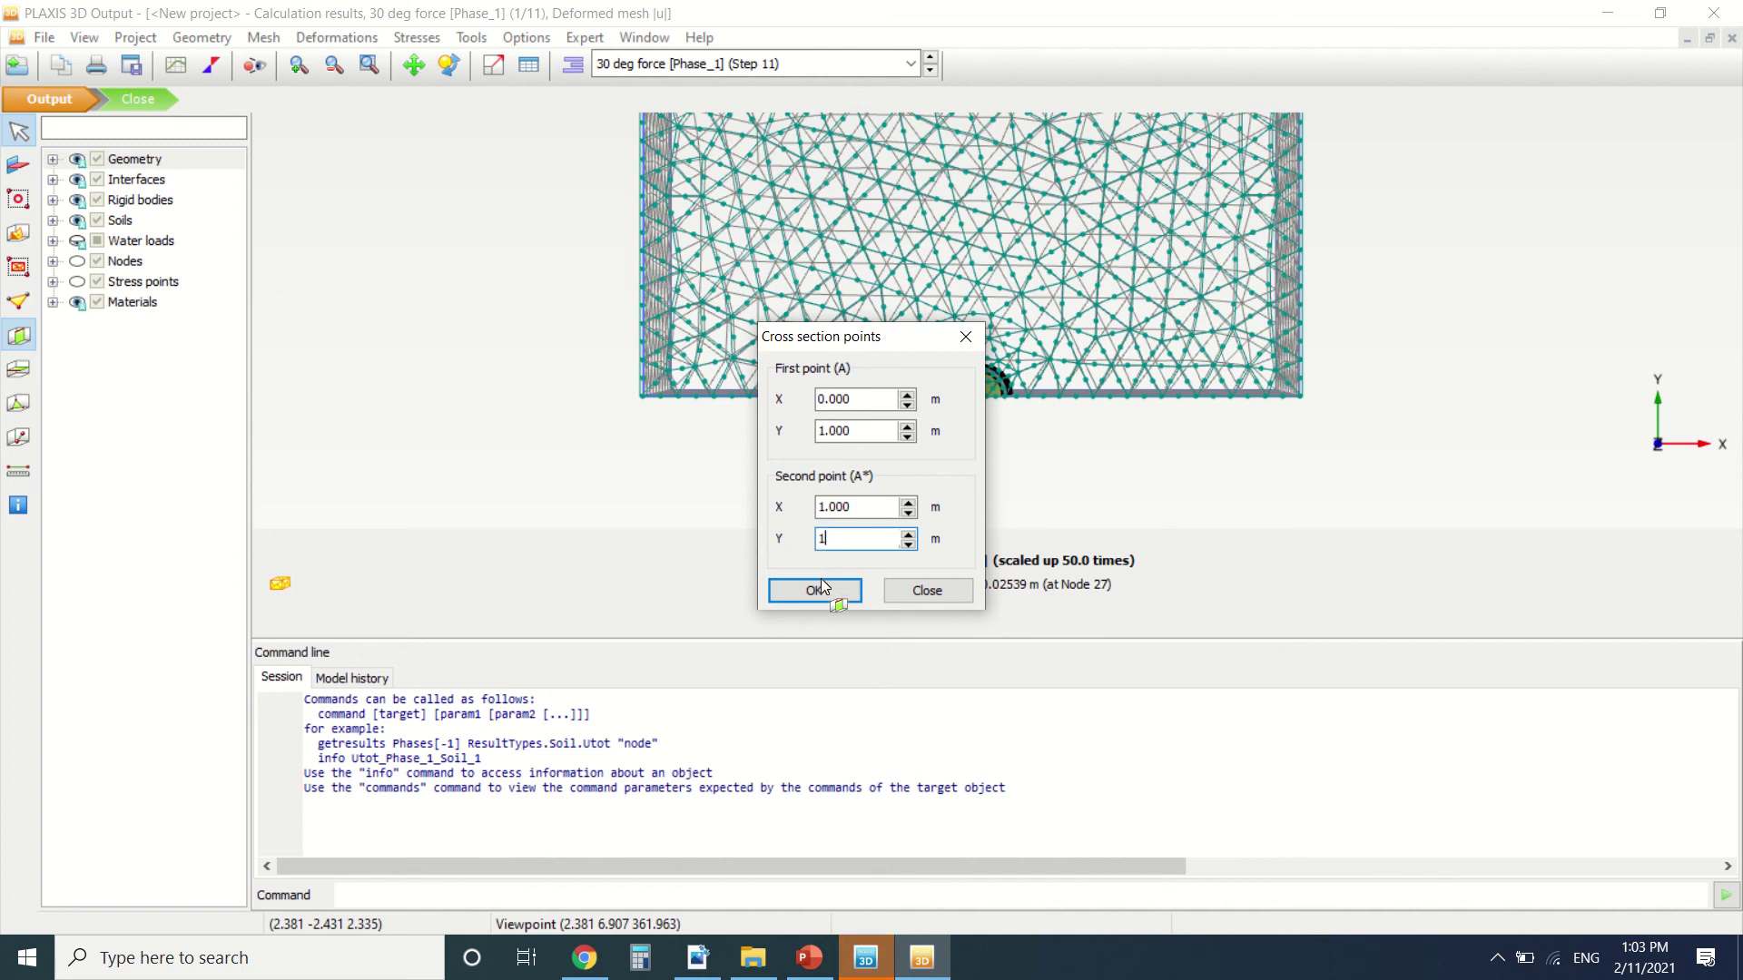
{"action": "left_click", "coordinate": [821, 586]}
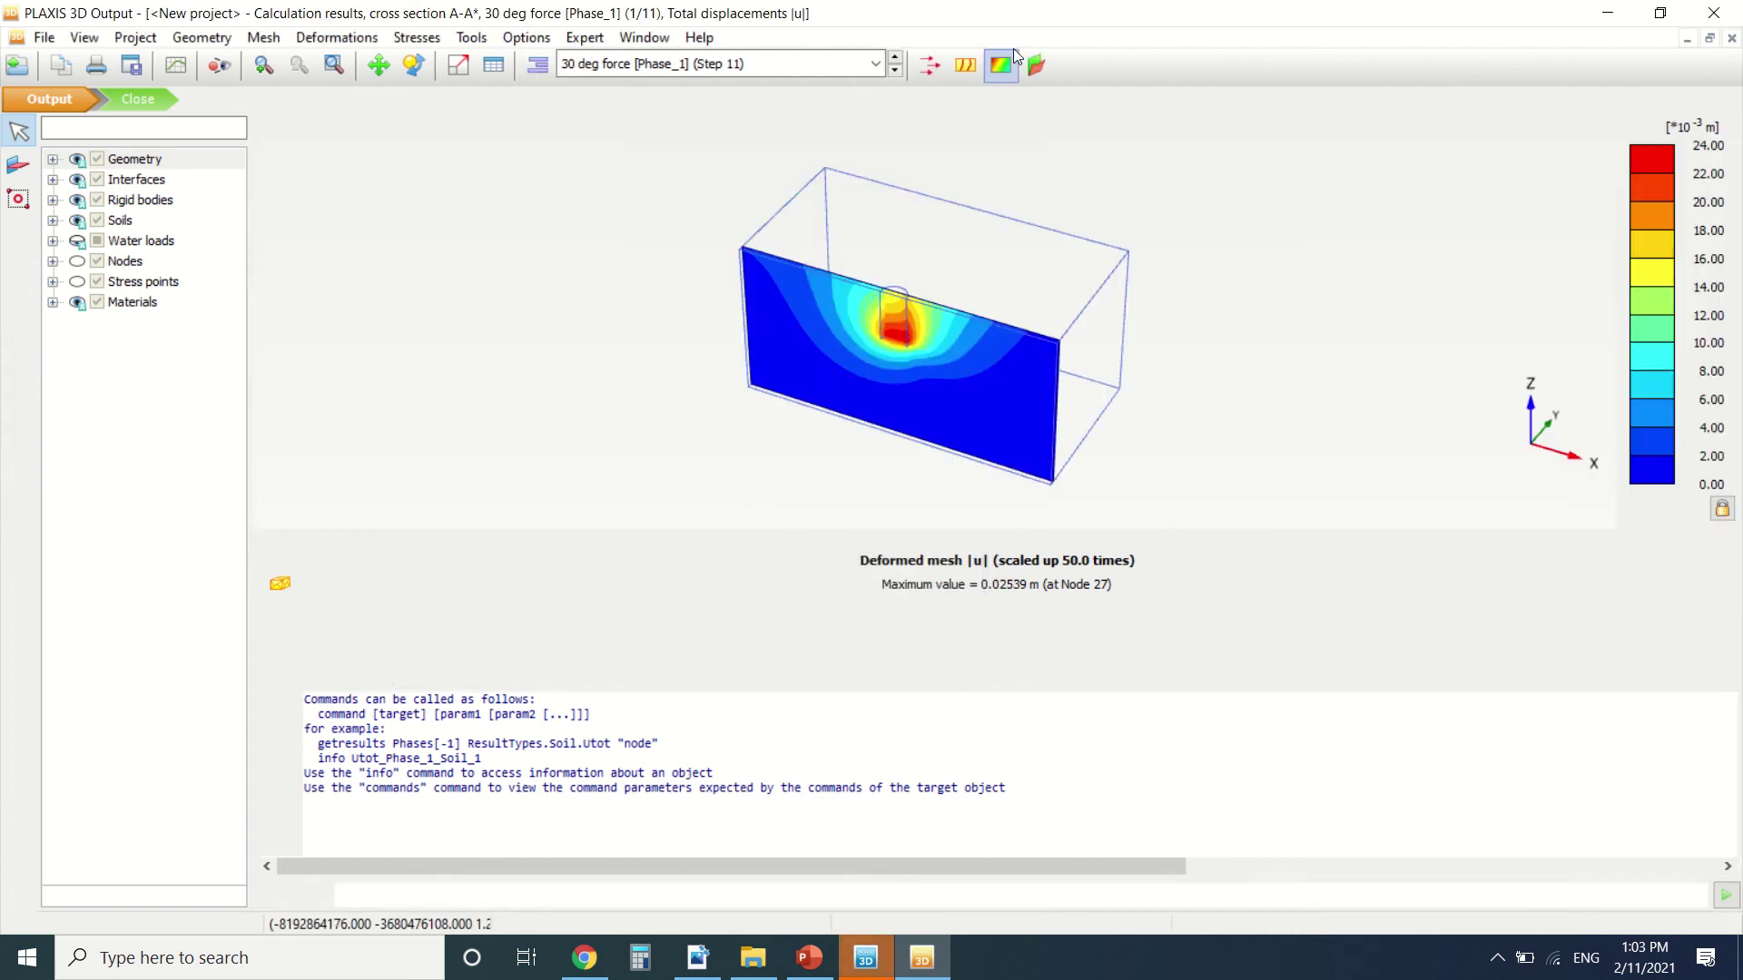
View cross section A-A* from the front, compare with Figure 3.10, and zoom out.
{"action": "left_click", "coordinate": [415, 64]}
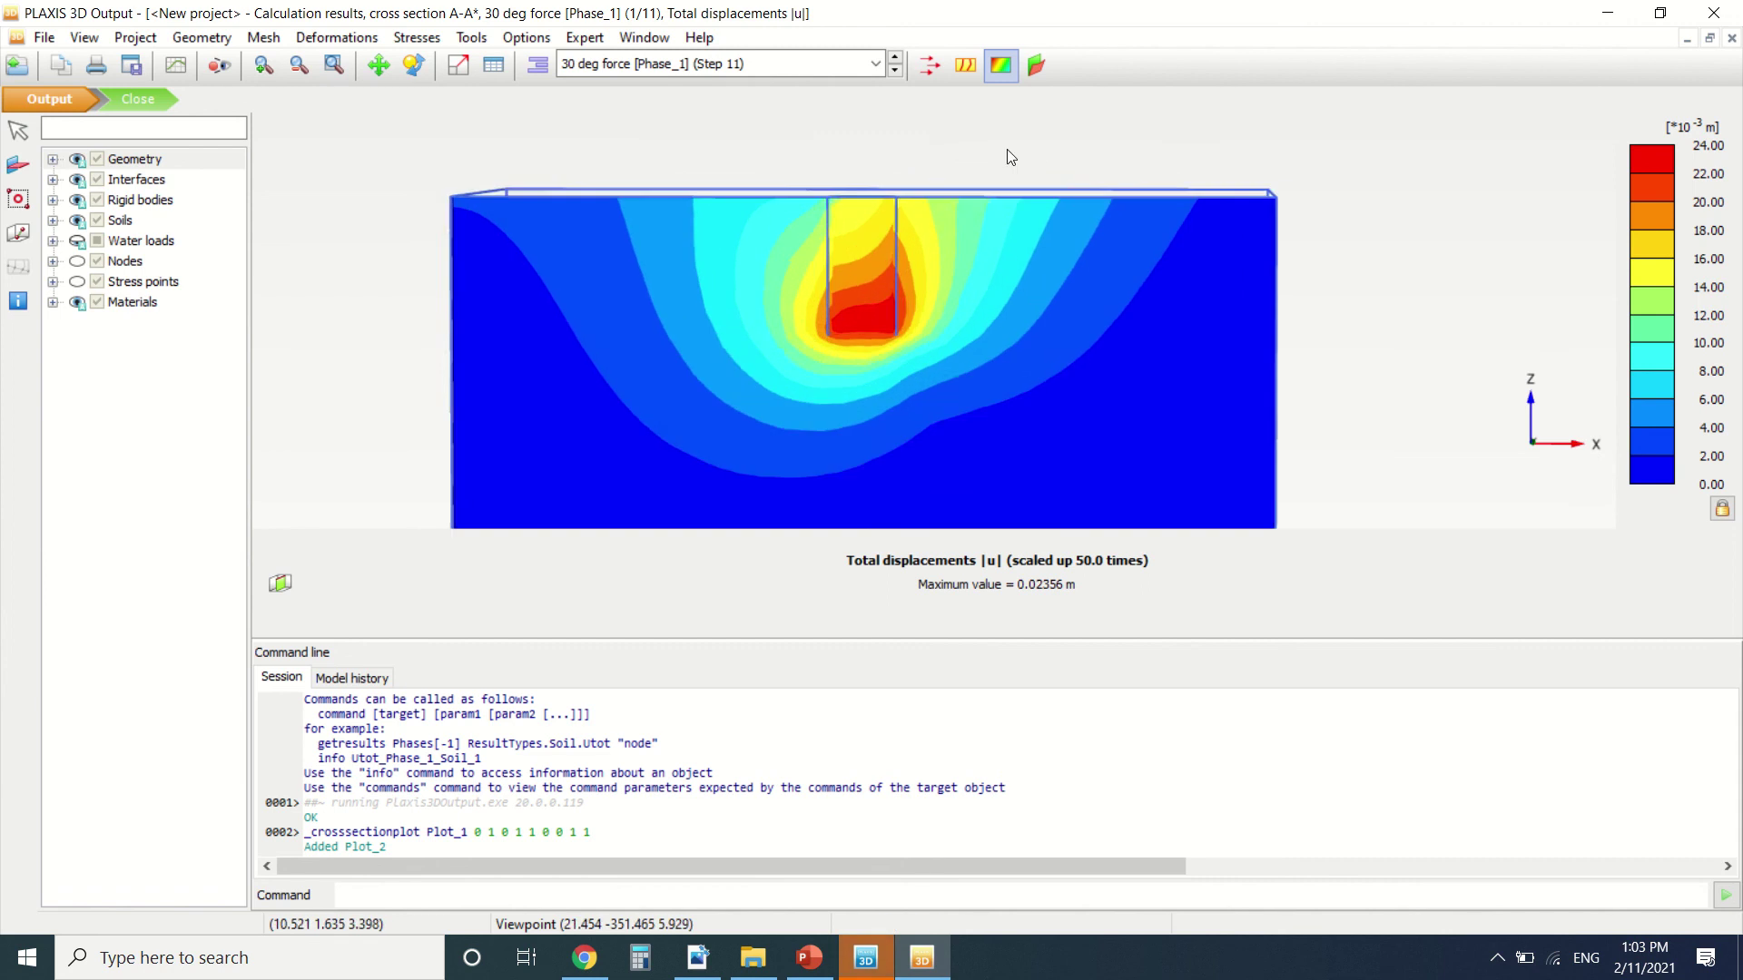
{"action": "left_click", "coordinate": [696, 970]}
{"action": "scroll", "coordinate": [999, 405], "scroll_direction": "down", "scroll_amount": 3}
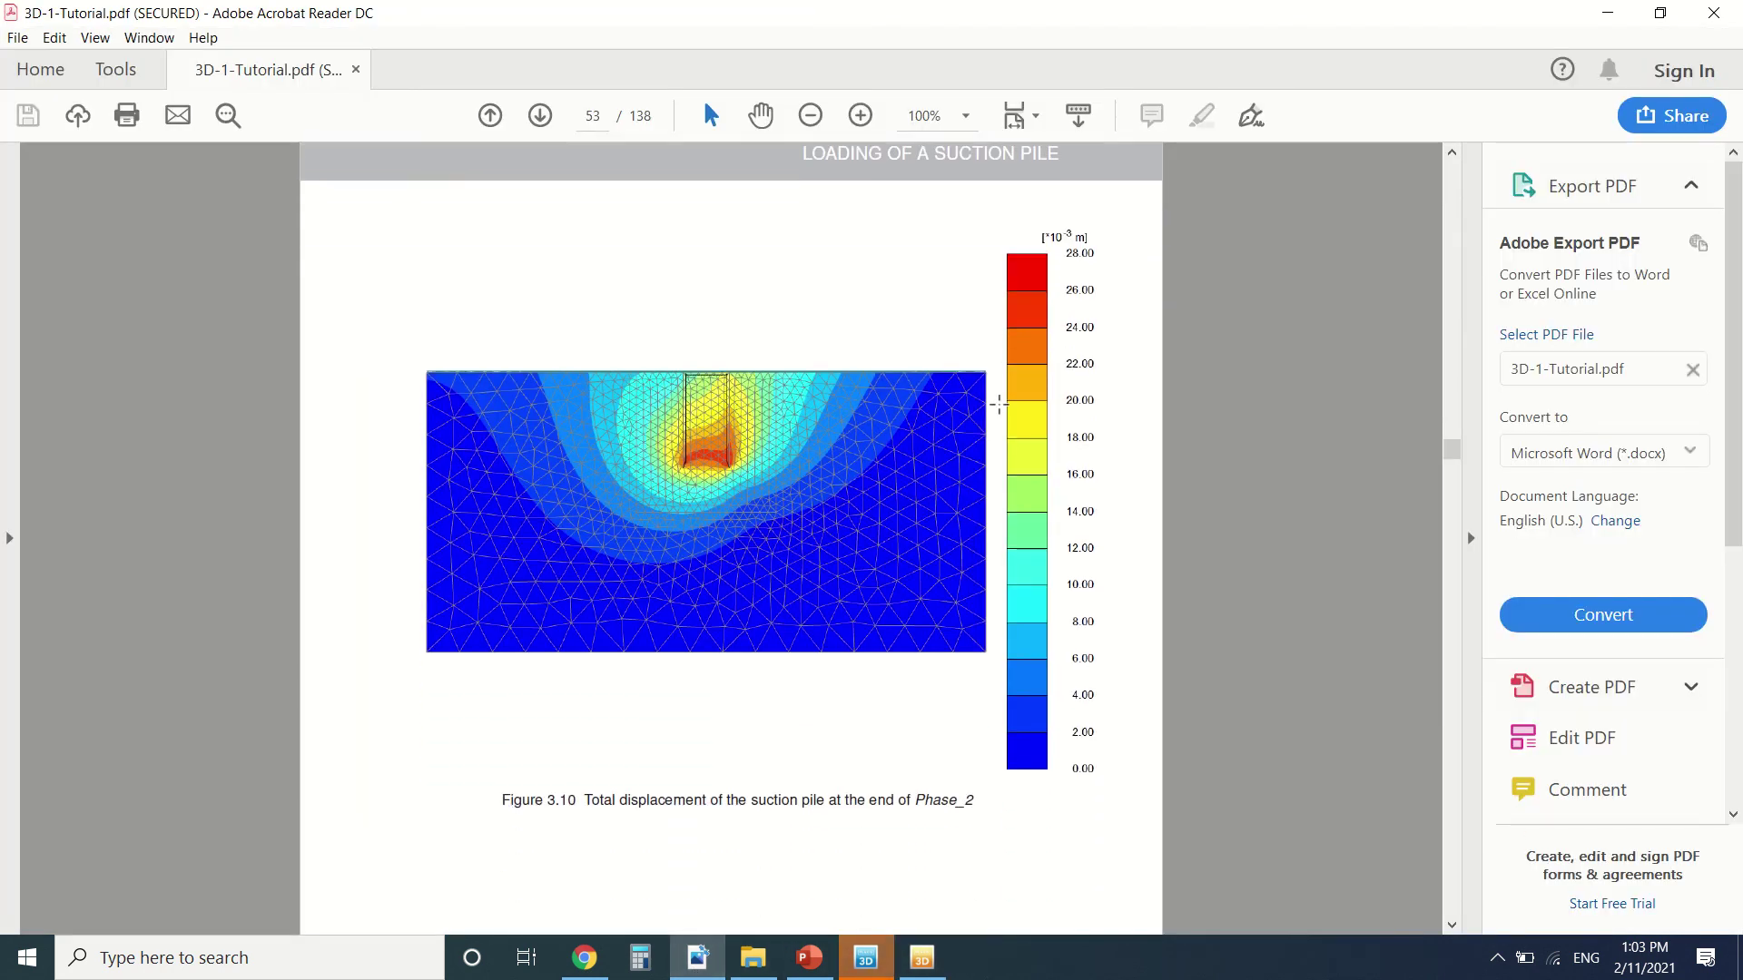
{"action": "left_click", "coordinate": [923, 963]}
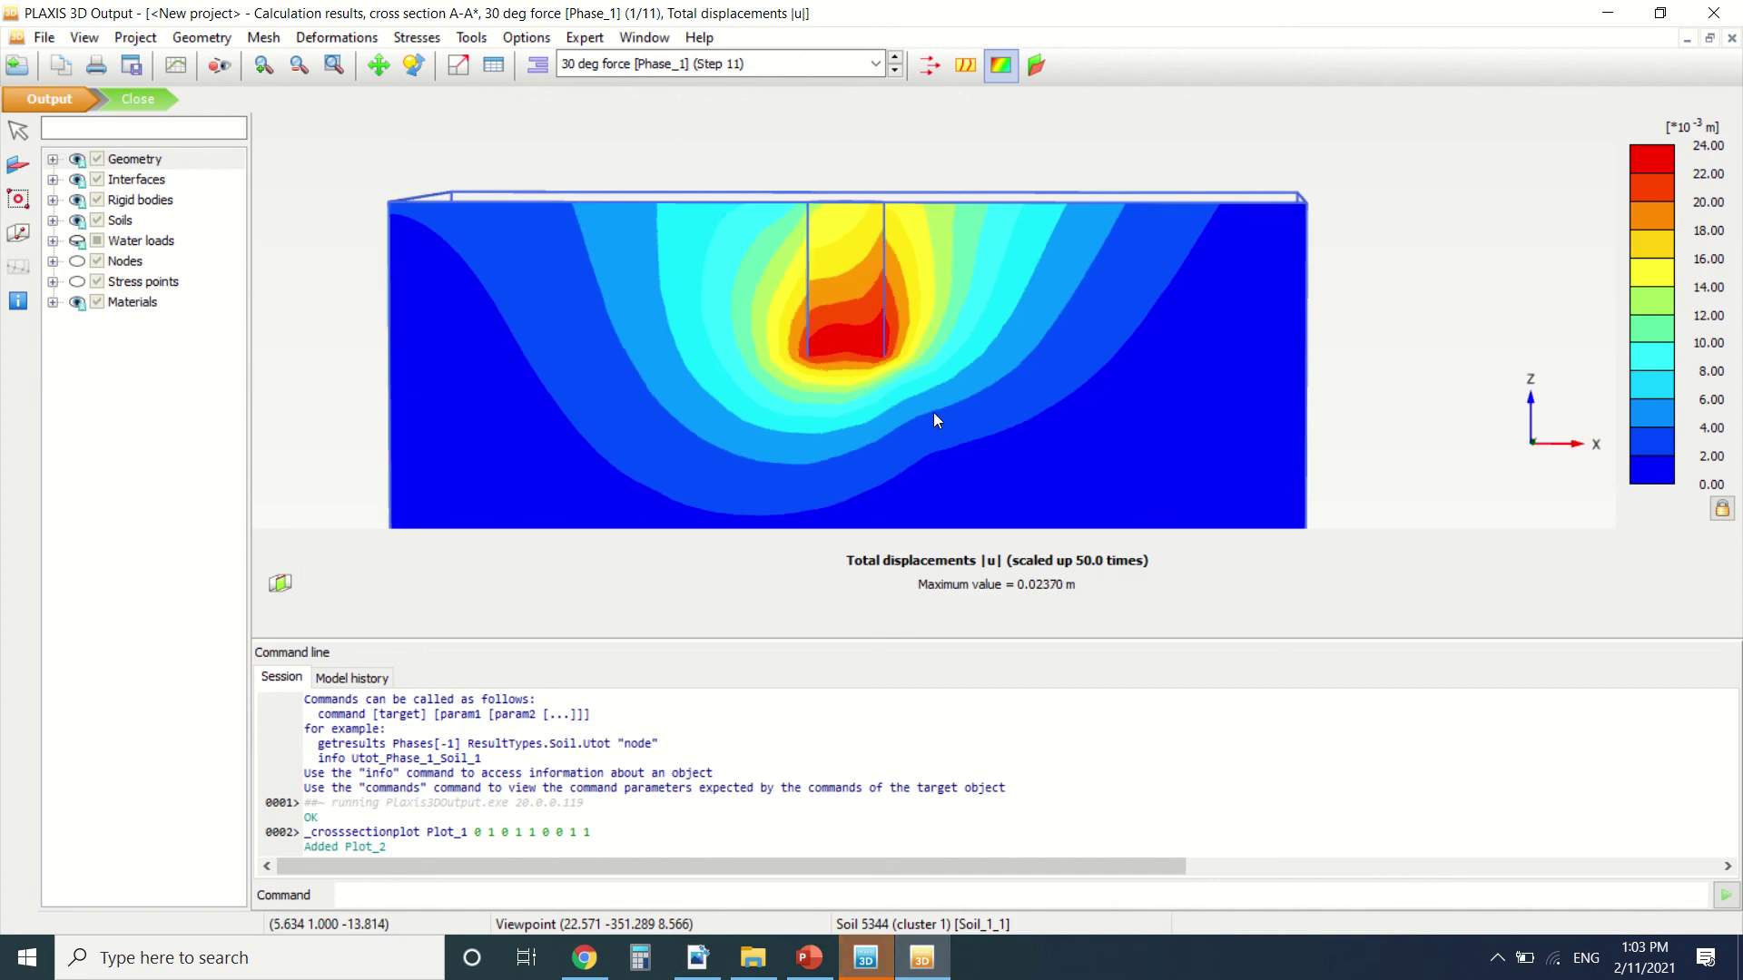
{"action": "scroll", "coordinate": [826, 303], "scroll_direction": "down", "scroll_amount": 3}
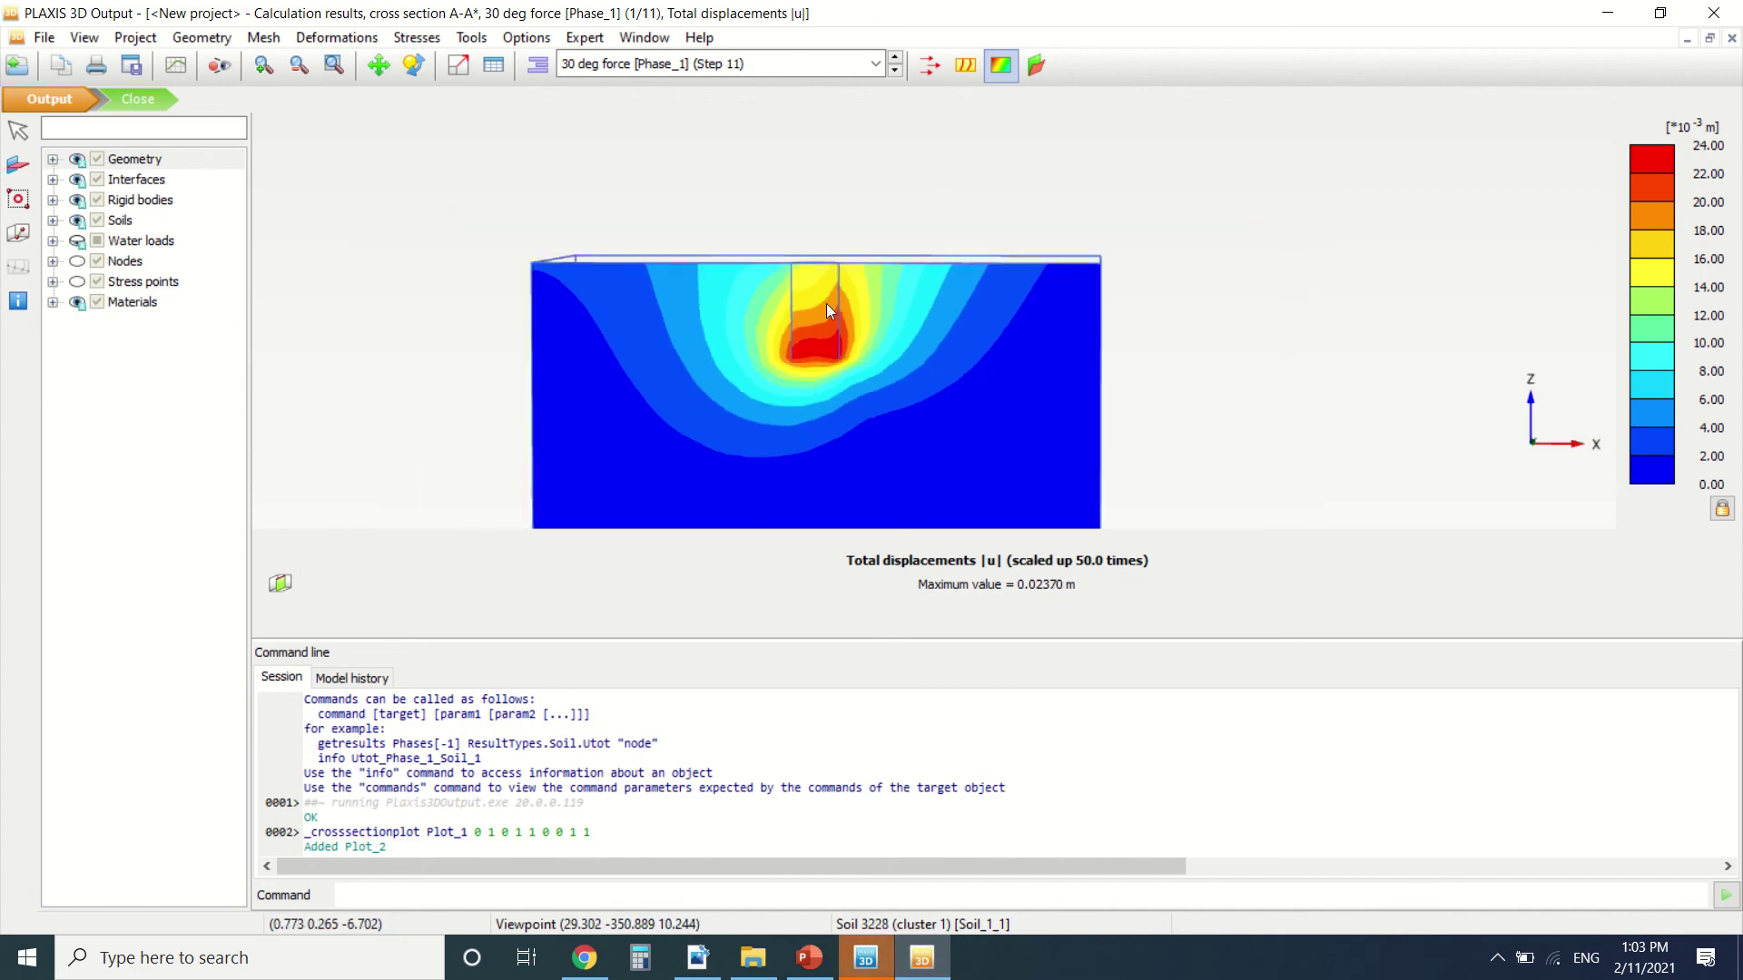
Orbit to a top view and step the cross-section plane away from and back toward the pile.
{"action": "left_click", "coordinate": [414, 65]}
{"action": "left_click_drag", "start_coordinate": [849, 273], "coordinate": [826, 221]}
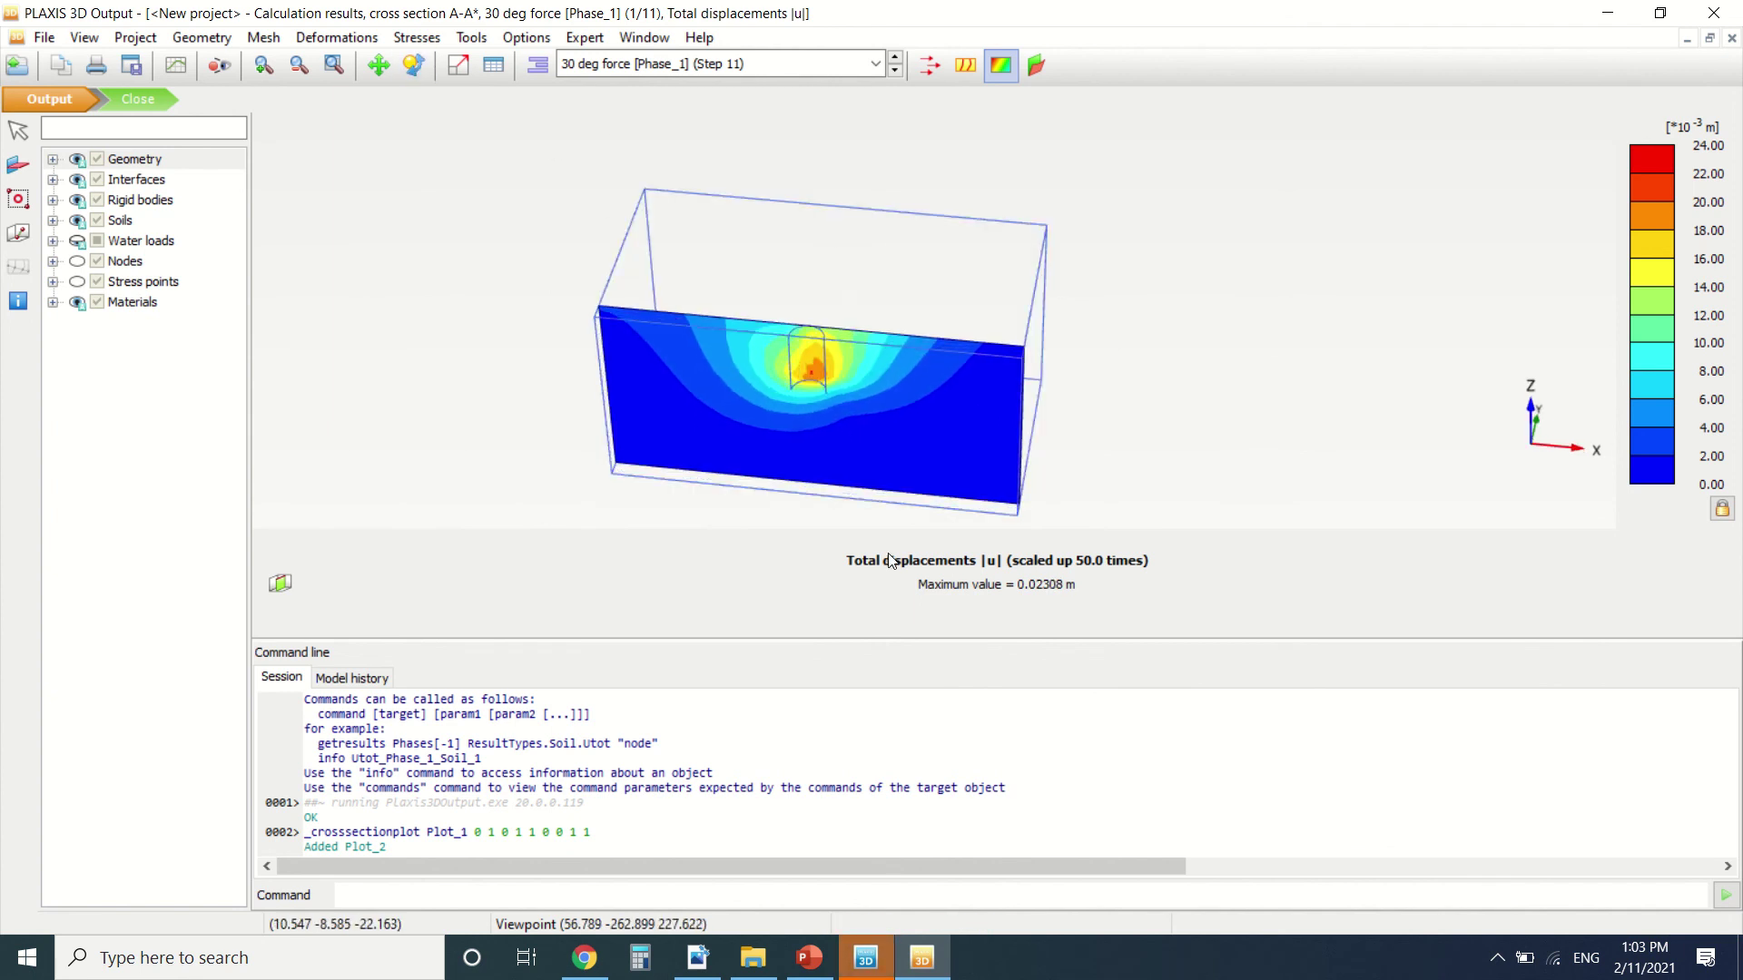
{"action": "scroll", "coordinate": [826, 221], "scroll_direction": "up", "scroll_amount": 3}
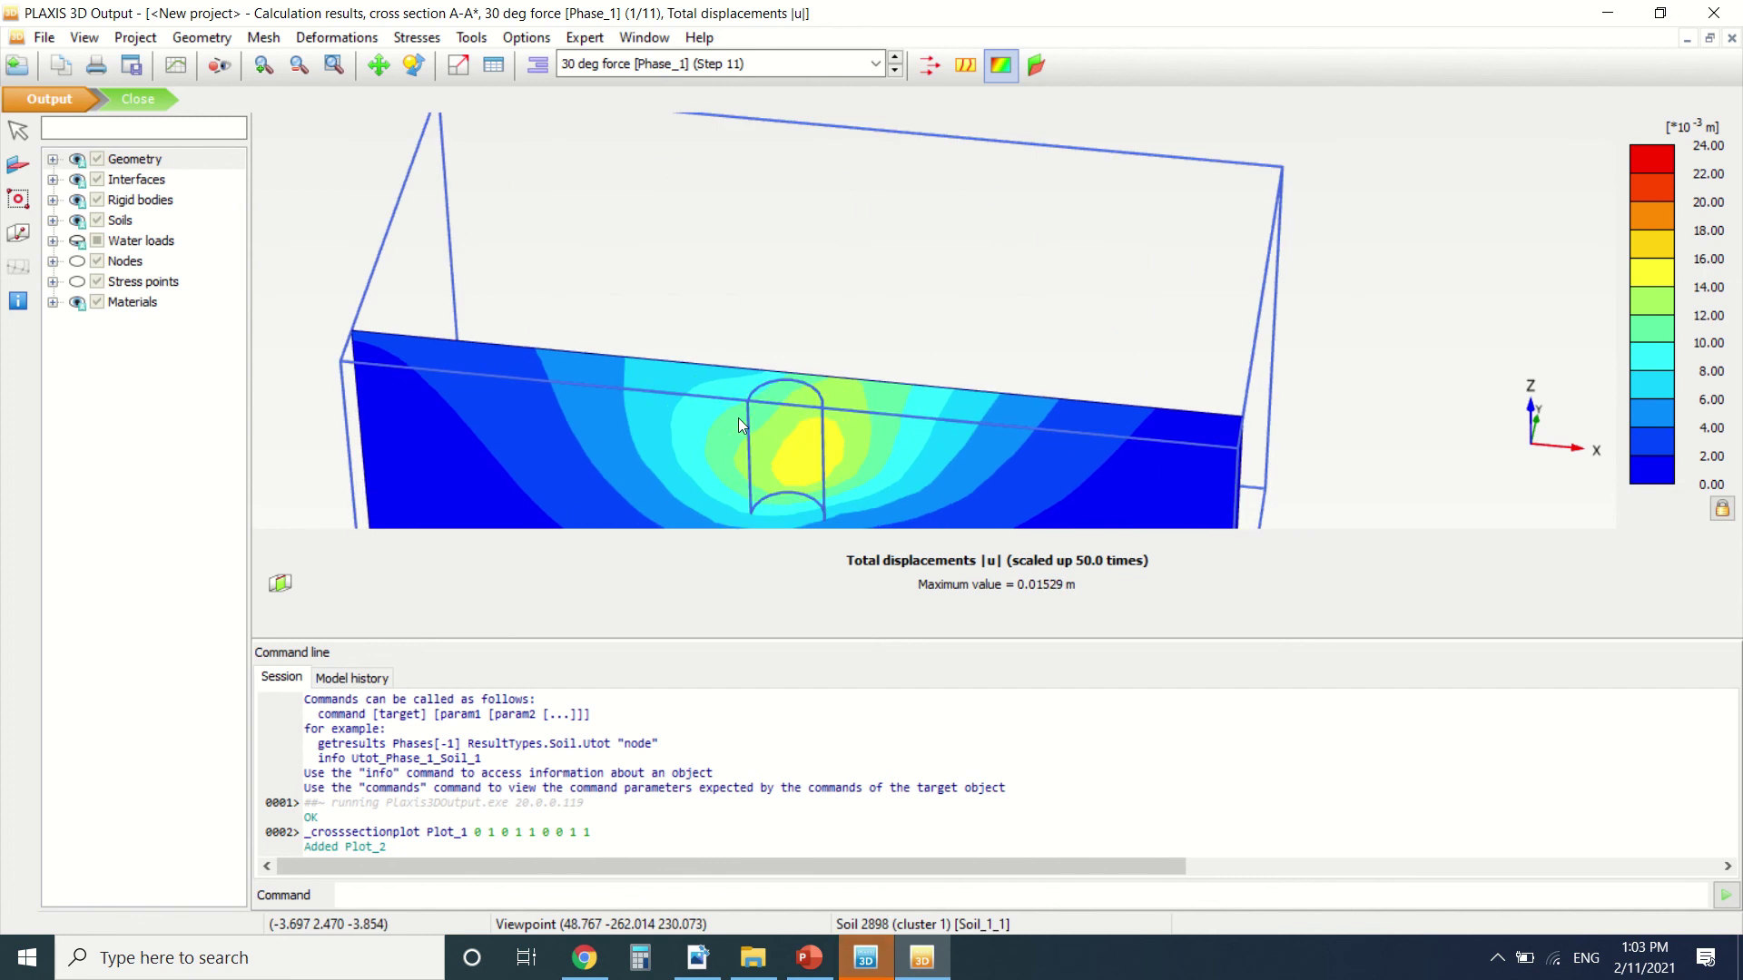
{"action": "key", "text": "Up"}
{"action": "key", "text": "Up"}
{"action": "key", "text": "Up"}
{"action": "key", "text": "Up"}
{"action": "key", "text": "Up"}
{"action": "key", "text": "Up"}
{"action": "key", "text": "Up"}
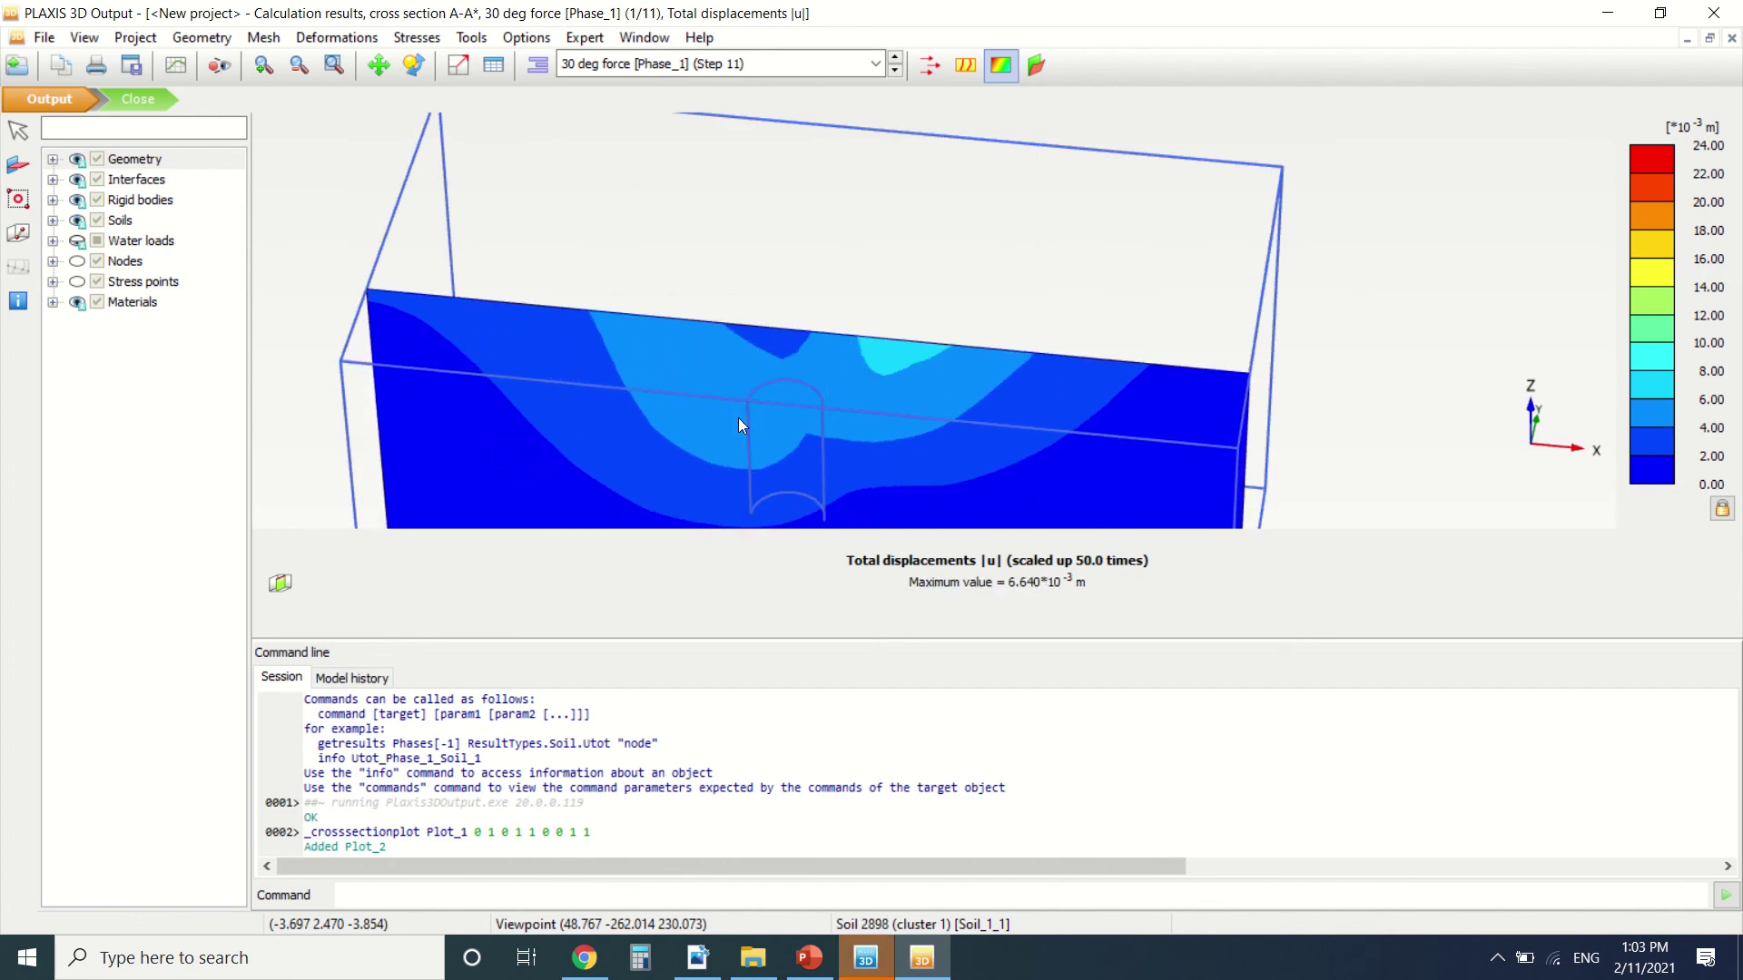
{"action": "key", "text": "Up"}
{"action": "key", "text": "Up"}
{"action": "key", "text": "Up"}
{"action": "key", "text": "Up"}
{"action": "key", "text": "Up"}
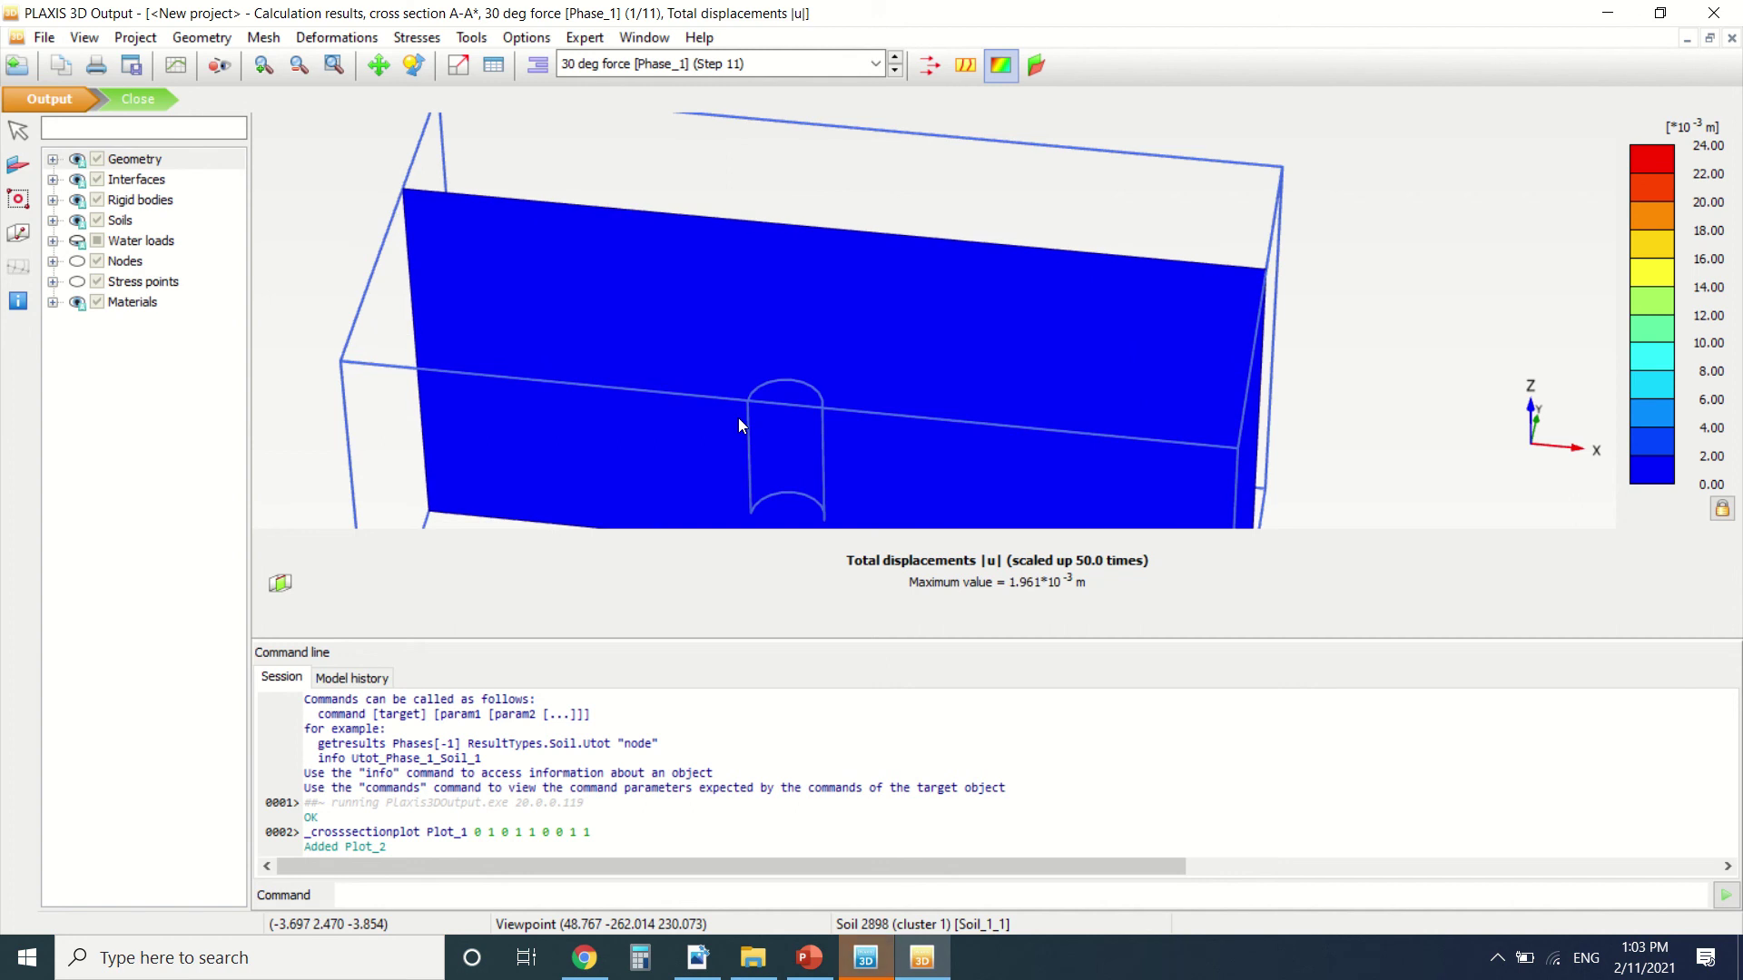
{"action": "key", "text": "Down"}
{"action": "key", "text": "Down"}
{"action": "key", "text": "Down"}
{"action": "key", "text": "Down"}
{"action": "key", "text": "Down"}
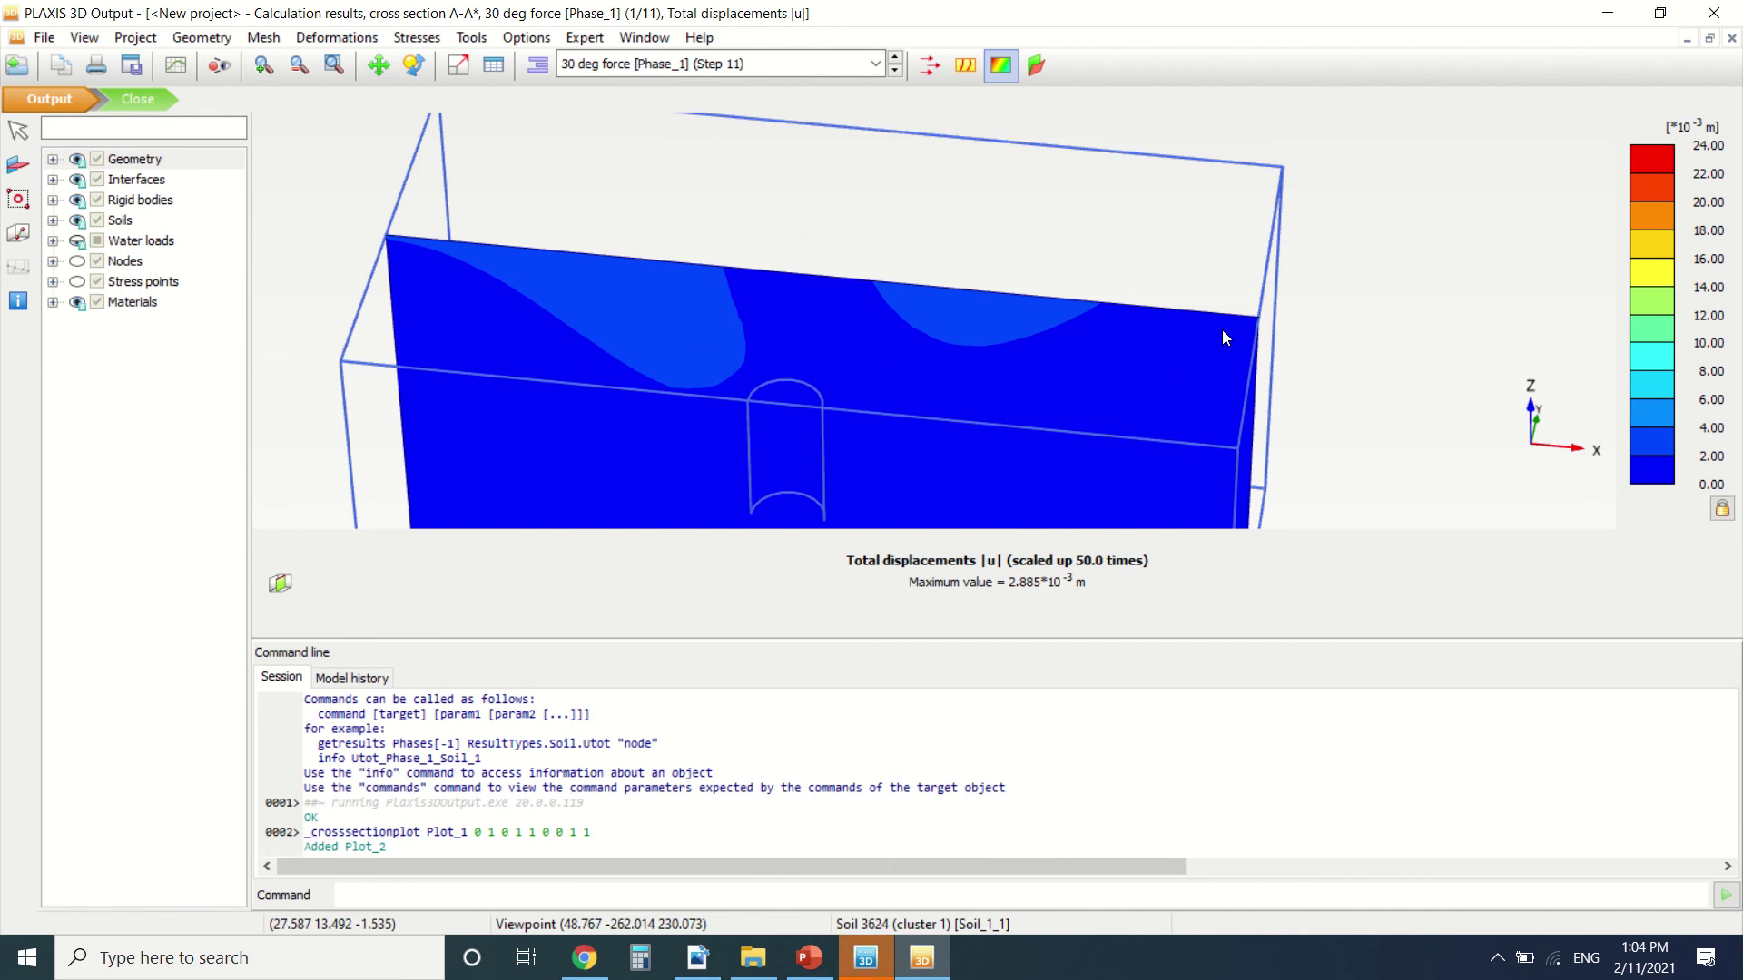
{"action": "key", "text": "Down"}
{"action": "key", "text": "Up"}
{"action": "key", "text": "Up"}
{"action": "key", "text": "Up"}
{"action": "key", "text": "Up"}
{"action": "key", "text": "Up"}
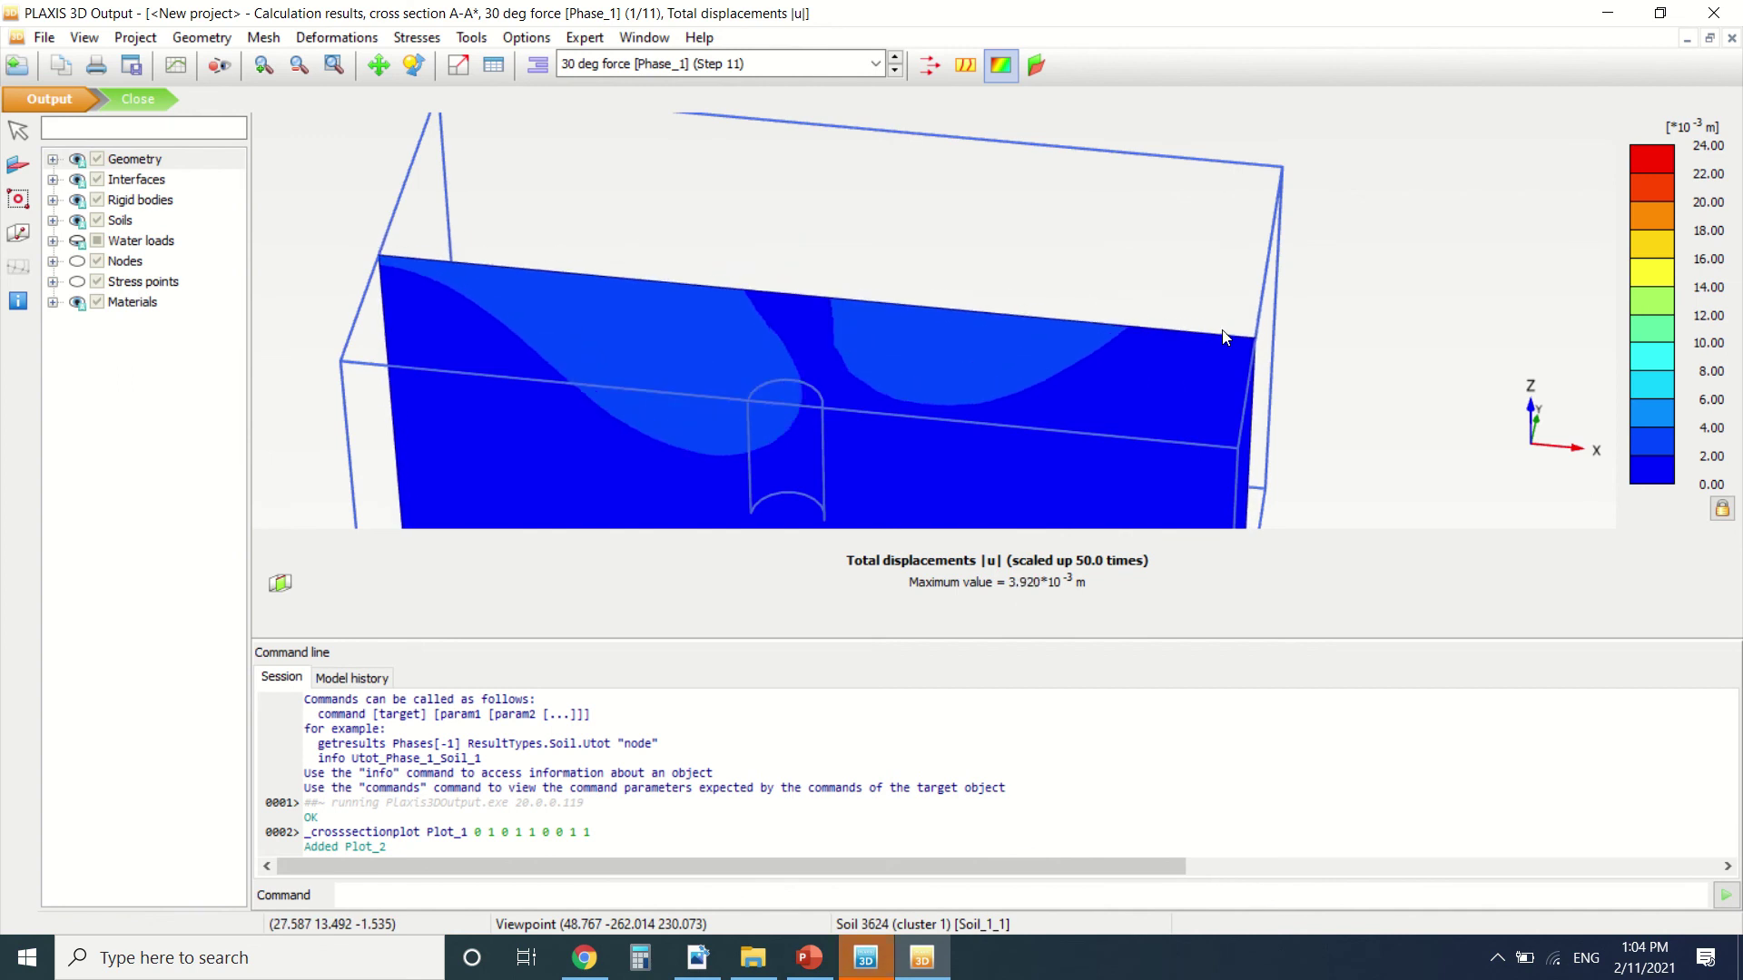
{"action": "key", "text": "Up"}
{"action": "key", "text": "Up"}
{"action": "key", "text": "Up"}
{"action": "key", "text": "Up"}
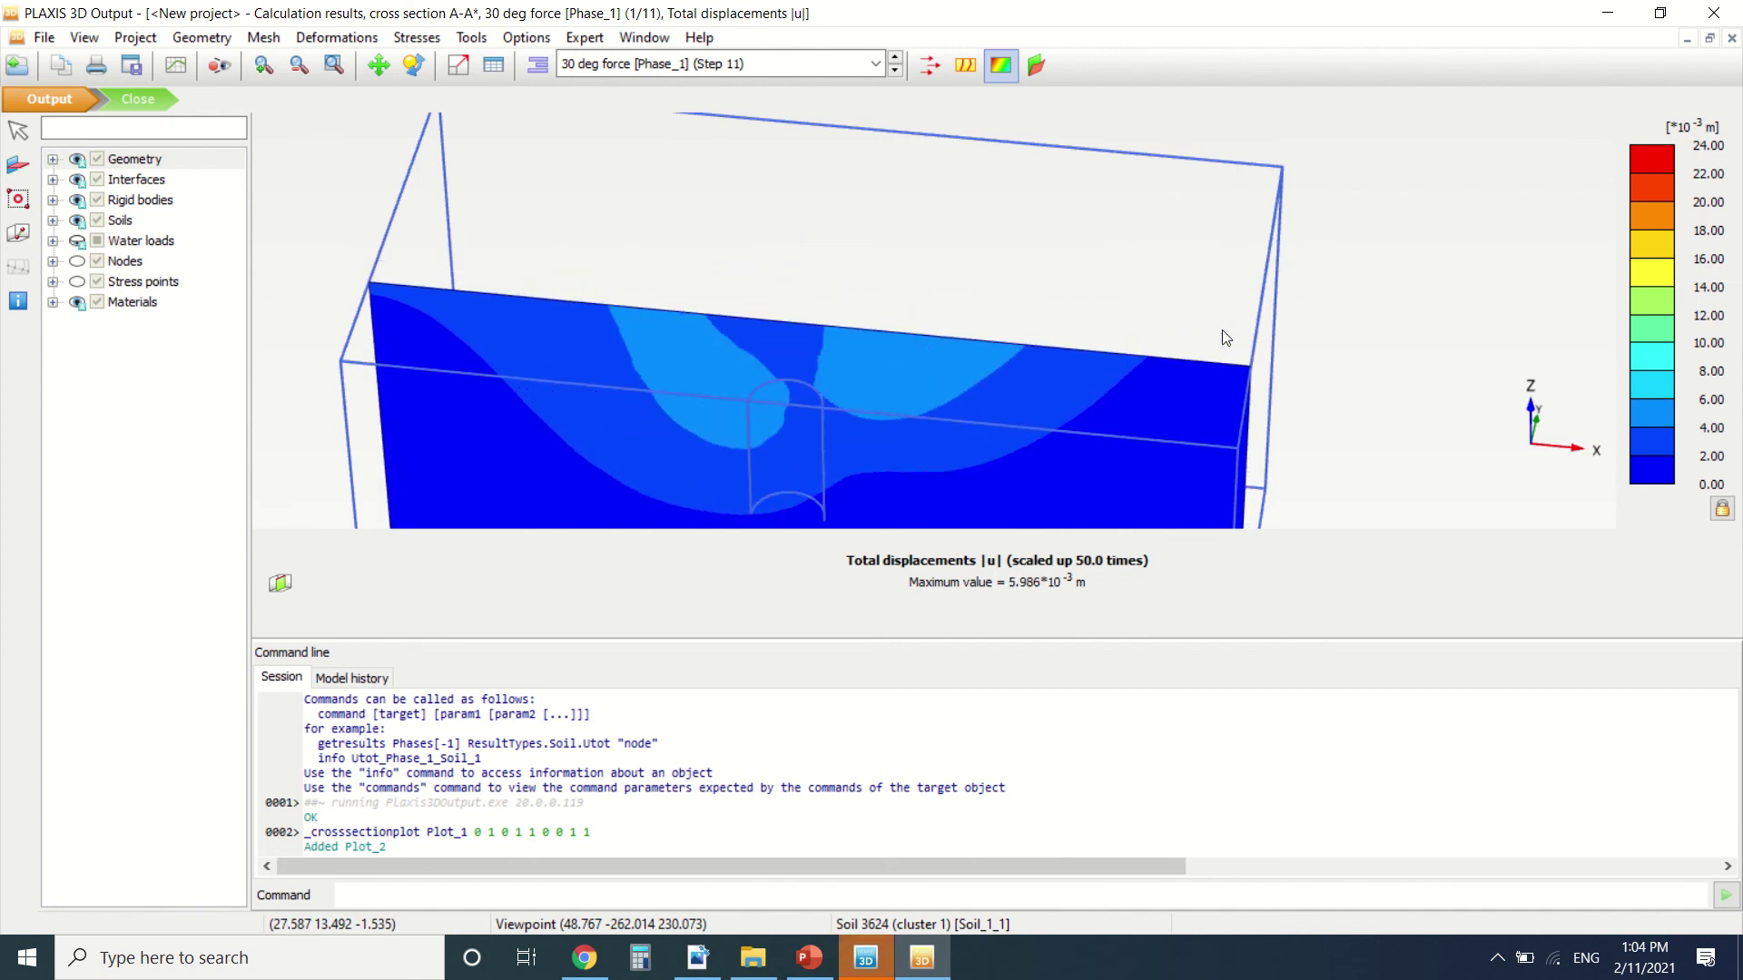
Move the cross-section plane back through the pile, giving maximum |u| of 0.02308 m.
{"action": "right_click_drag", "start_coordinate": [1226, 338], "coordinate": [976, 450]}
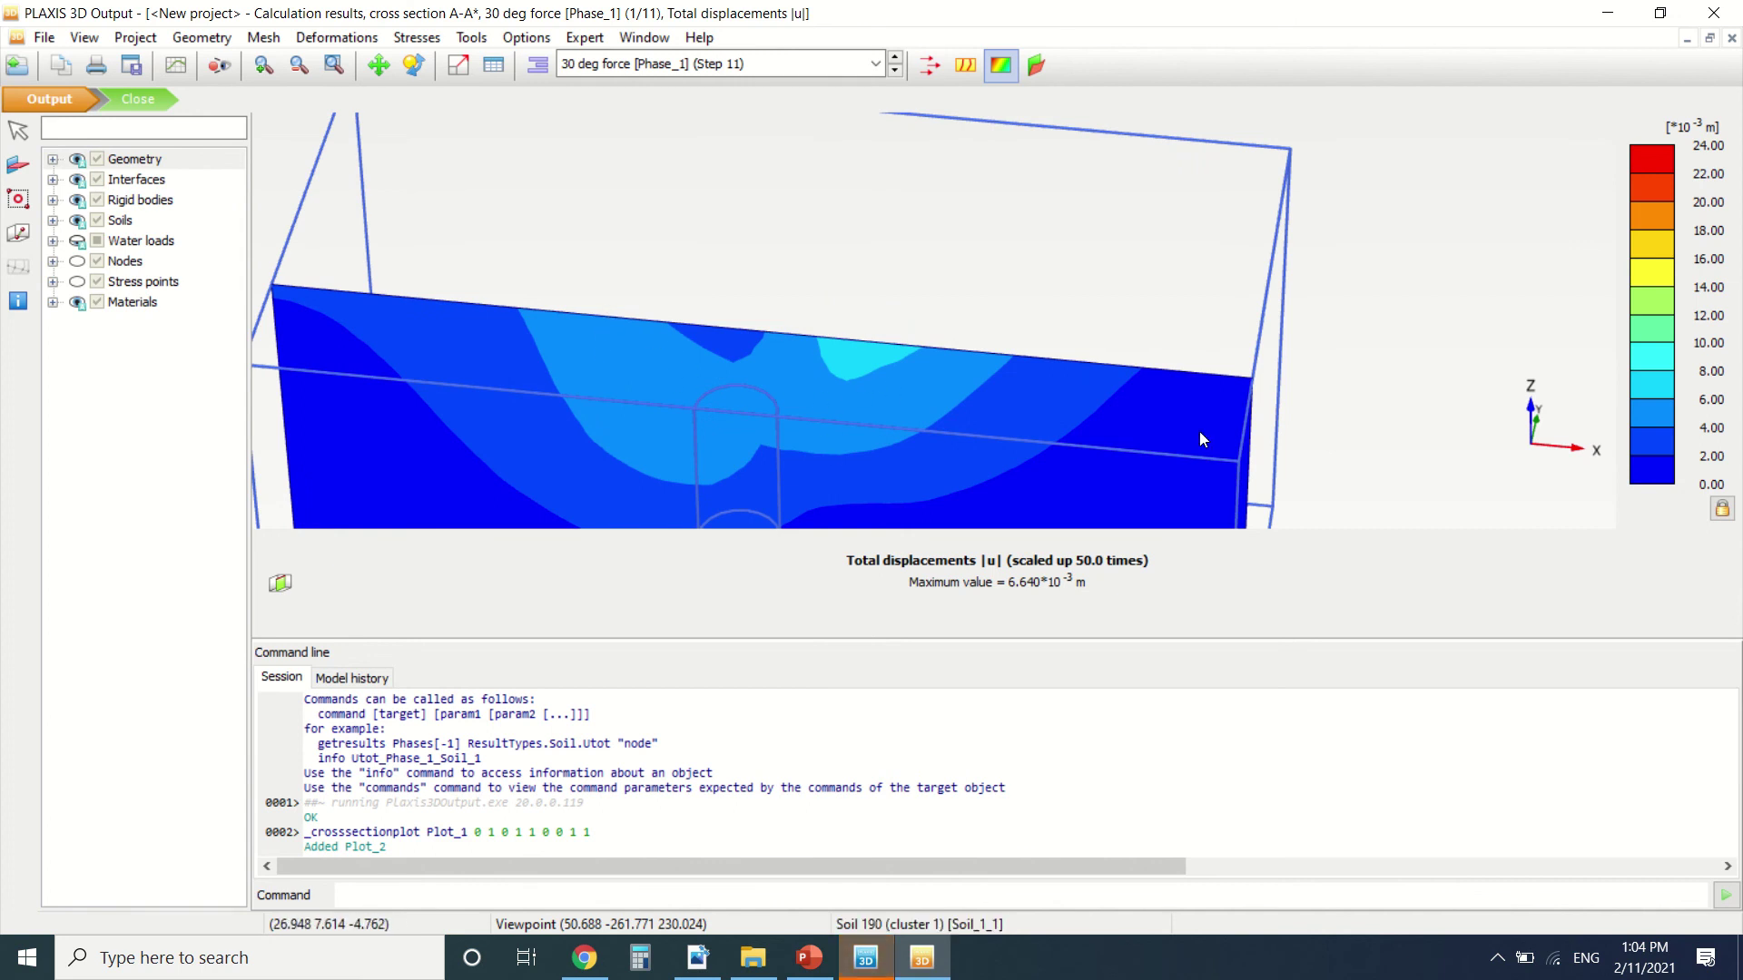
{"action": "key", "text": "Up"}
{"action": "key", "text": "Up"}
{"action": "key", "text": "Up"}
{"action": "key", "text": "Up"}
{"action": "key", "text": "Up"}
{"action": "key", "text": "Up"}
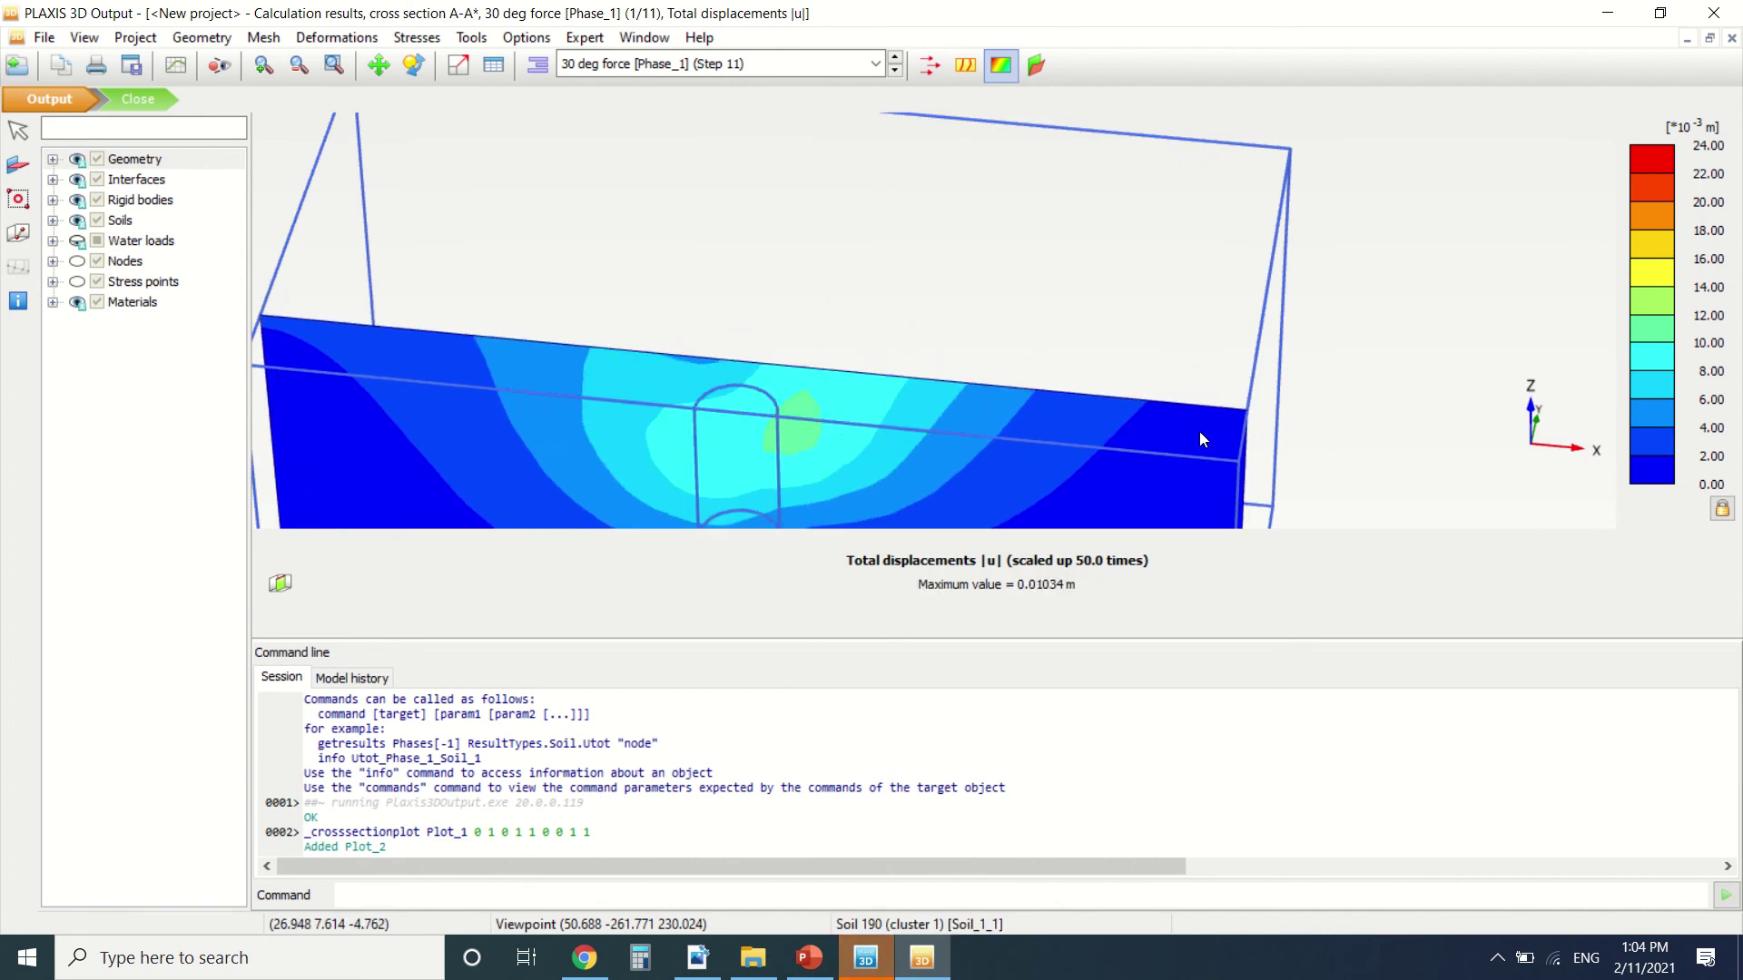
{"action": "key", "text": "Up"}
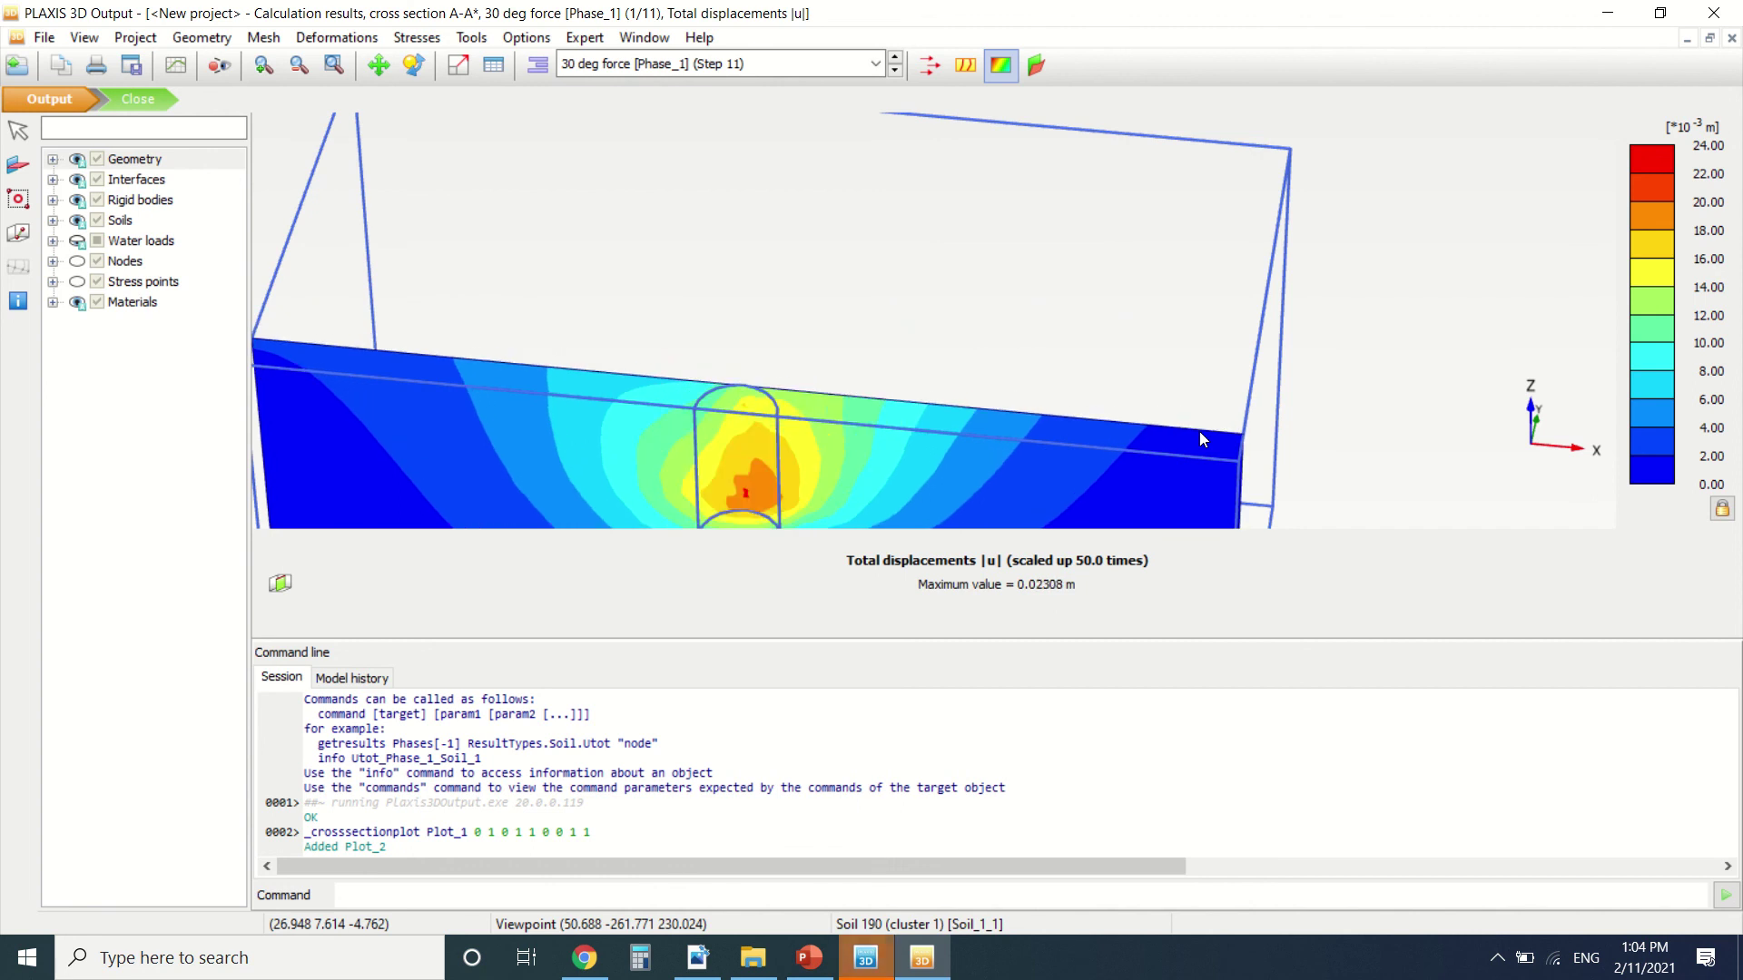
{"action": "scroll", "coordinate": [1201, 432], "scroll_direction": "down", "scroll_amount": 3}
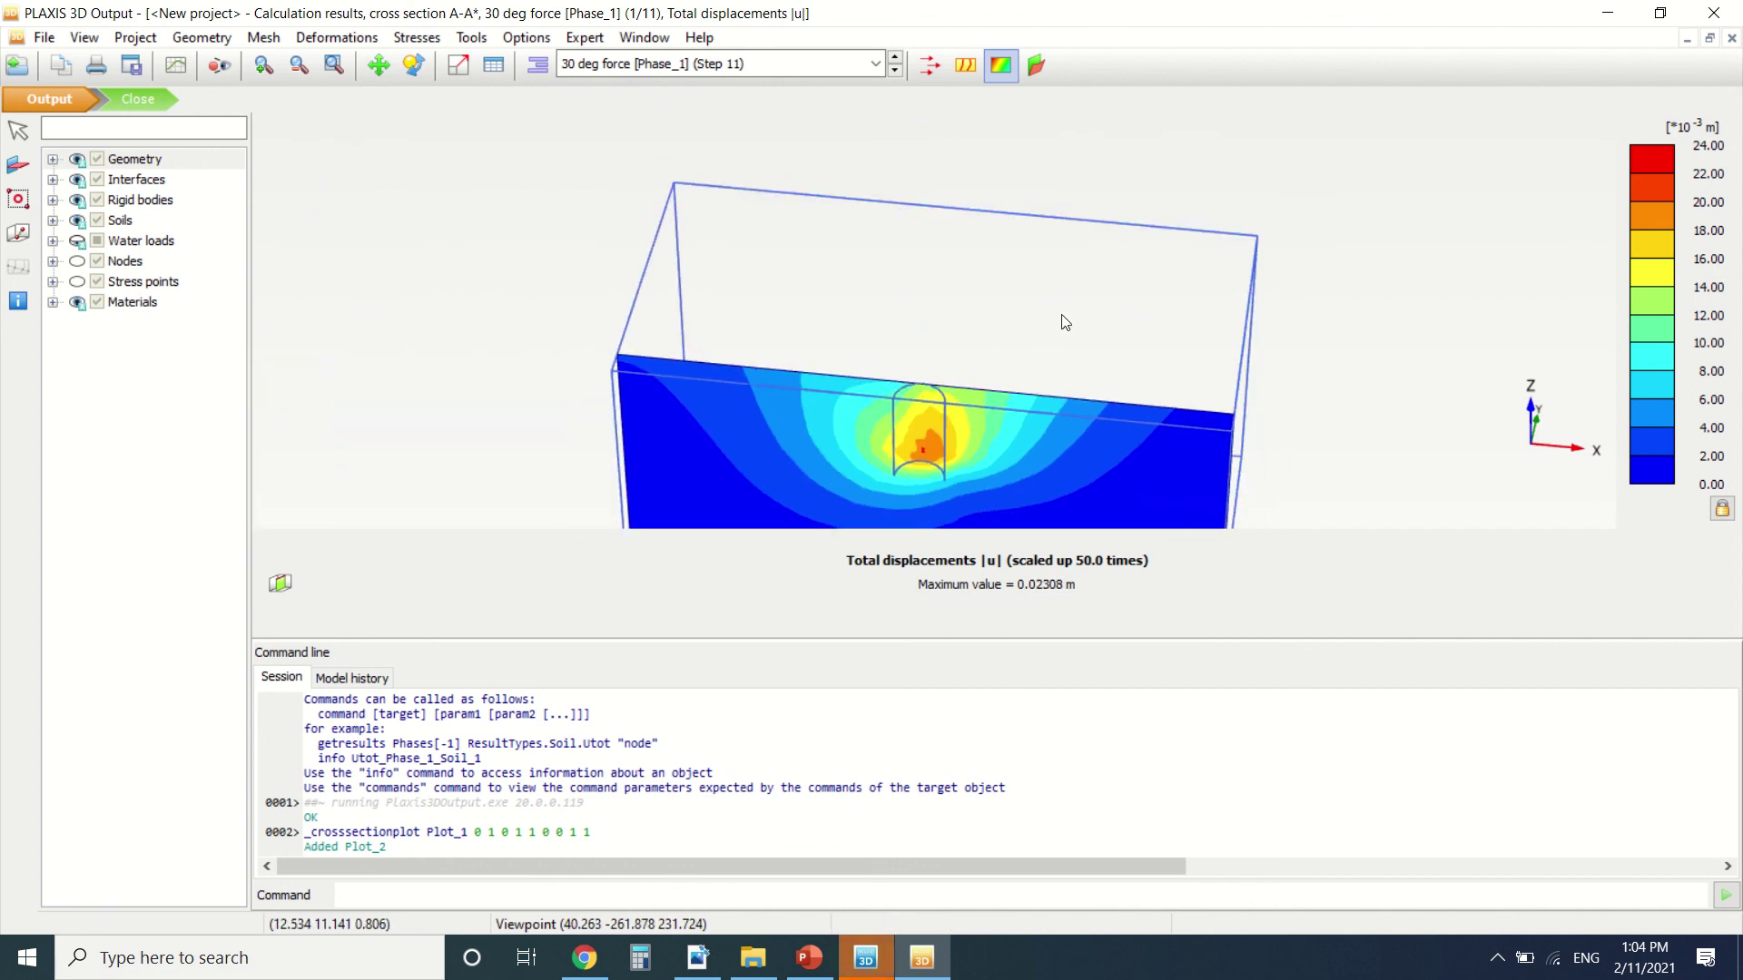